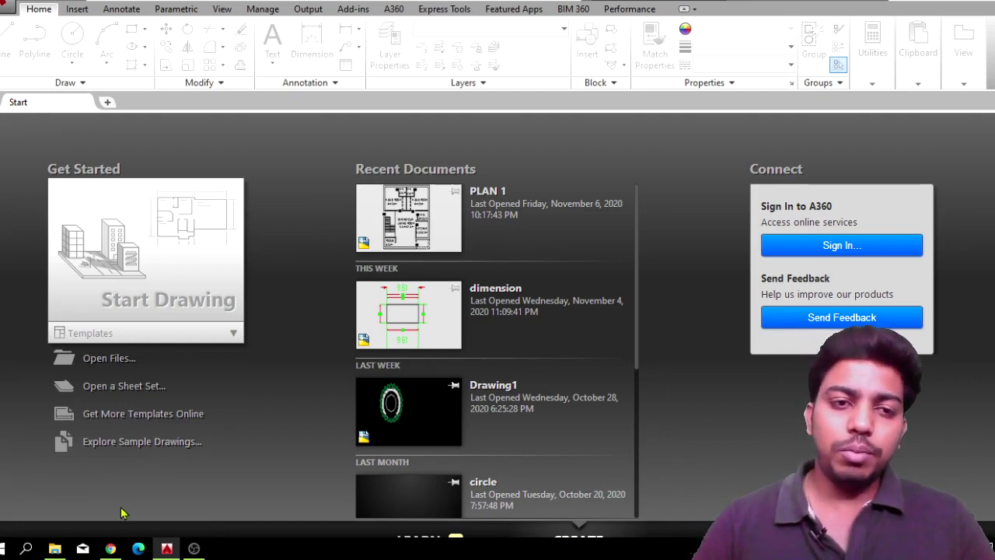
# Step: Start a new blank drawing, then open the recent PLAN 1 floor plan in its own tab
pyautogui.click(174, 268)
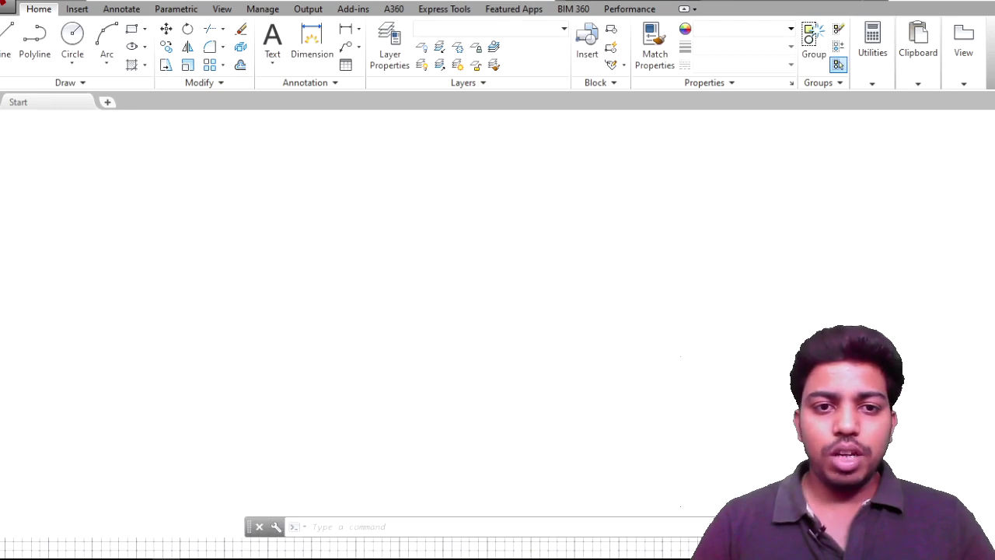
pyautogui.click(8, 11)
pyautogui.click(139, 101)
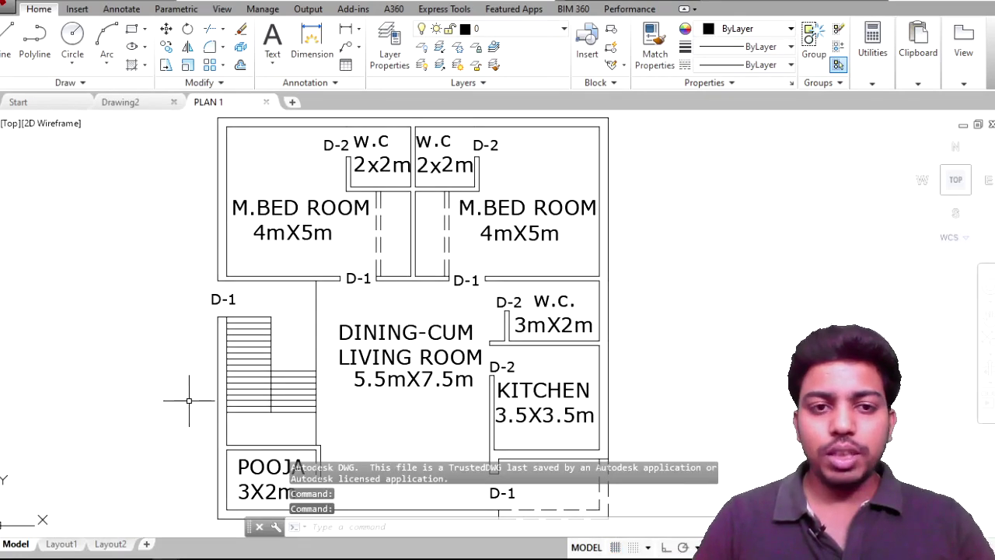
pyautogui.scroll(-1, 189, 400)
pyautogui.moveTo(189, 401)
pyautogui.mouseDown(button='middle')
pyautogui.moveTo(295, 307)
pyautogui.moveTo(271, 334)
pyautogui.moveTo(271, 368)
pyautogui.mouseUp(button='middle')
pyautogui.scroll(1, 294, 307)
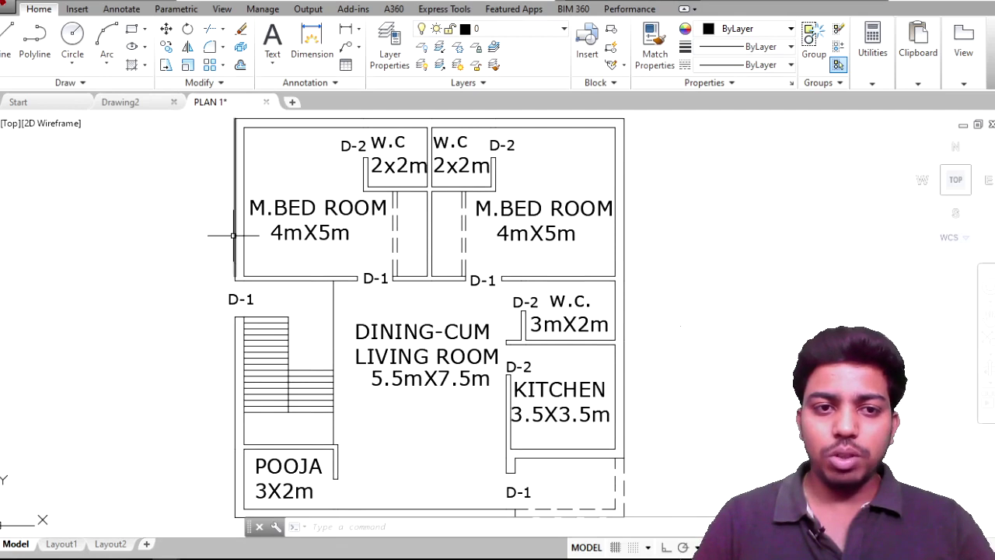
pyautogui.scroll(-2, 377, 261)
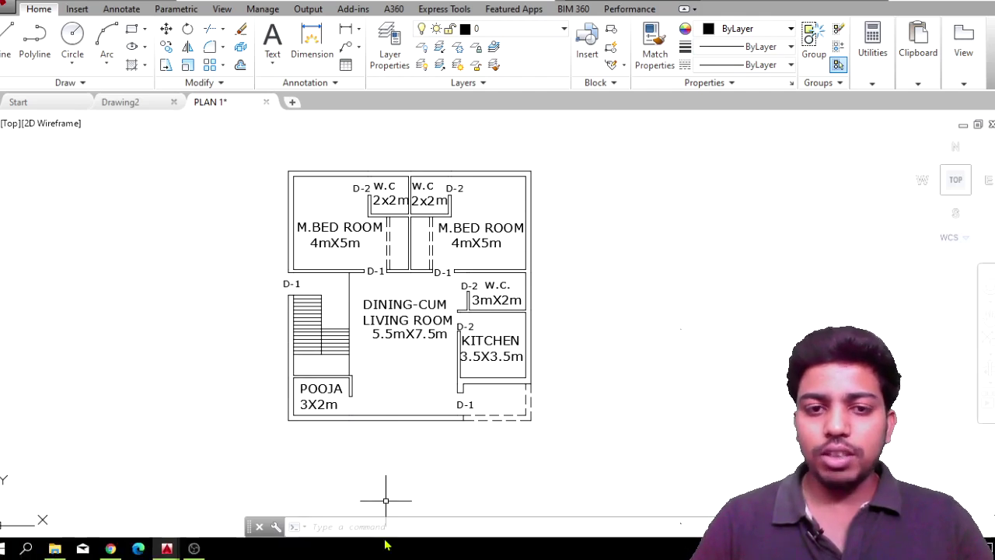
pyautogui.scroll(2, 336, 418)
pyautogui.scroll(-2, 272, 271)
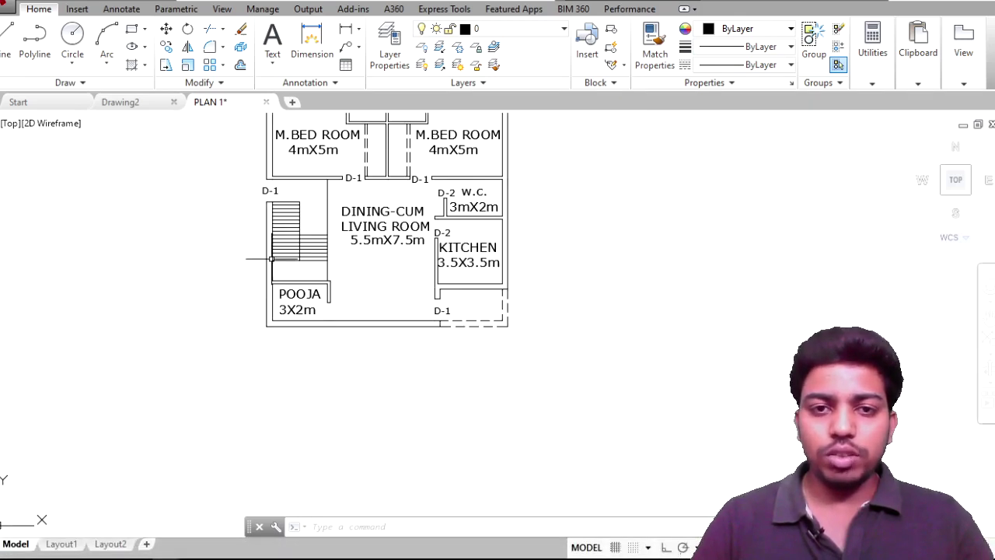
pyautogui.moveTo(294, 222); pyautogui.dragTo(266, 309, button='middle')
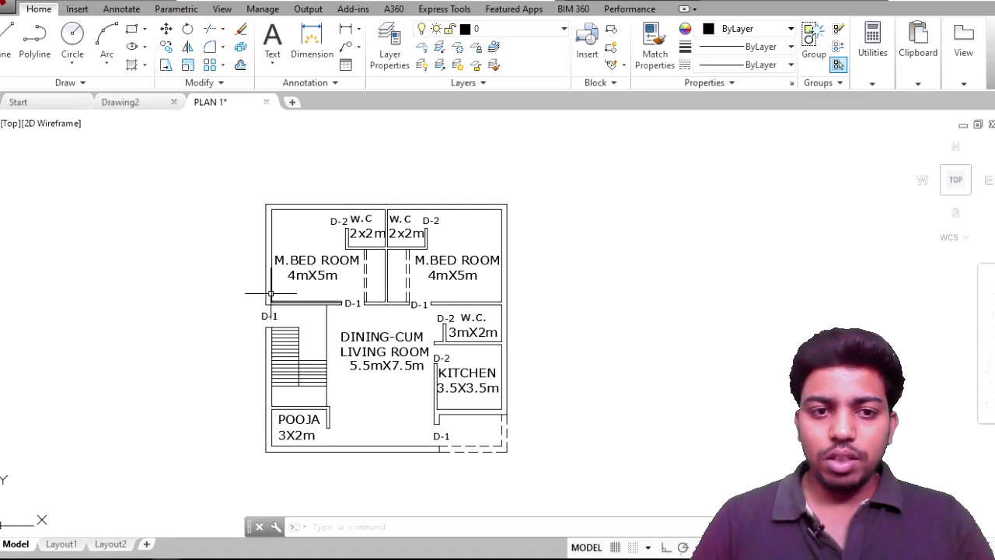
pyautogui.scroll(4, 272, 294)
pyautogui.click(297, 316)
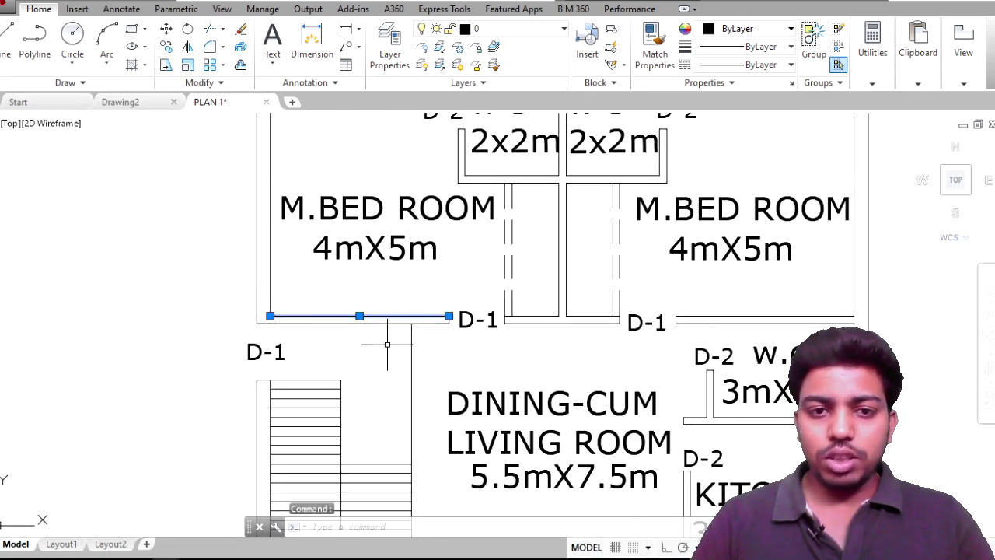
pyautogui.click(383, 340)
pyautogui.click(233, 270)
pyautogui.moveTo(389, 258); pyautogui.dragTo(379, 333, button='middle')
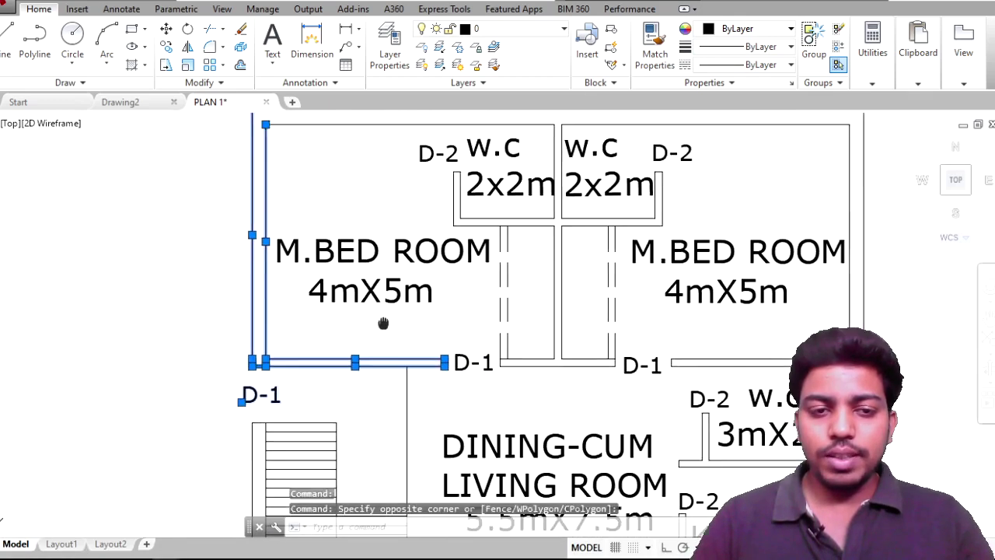
pyautogui.press('Escape')
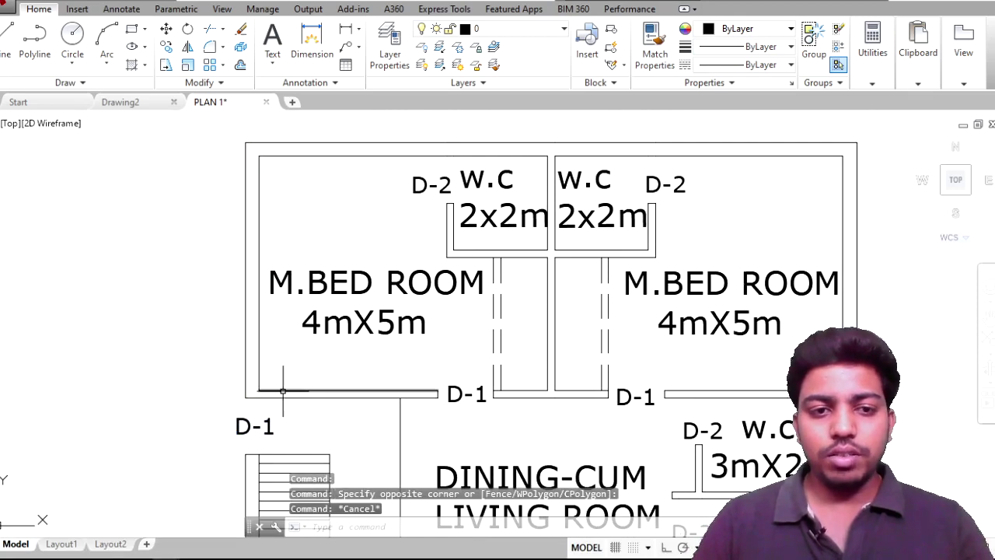
pyautogui.click(314, 392)
pyautogui.click(240, 351)
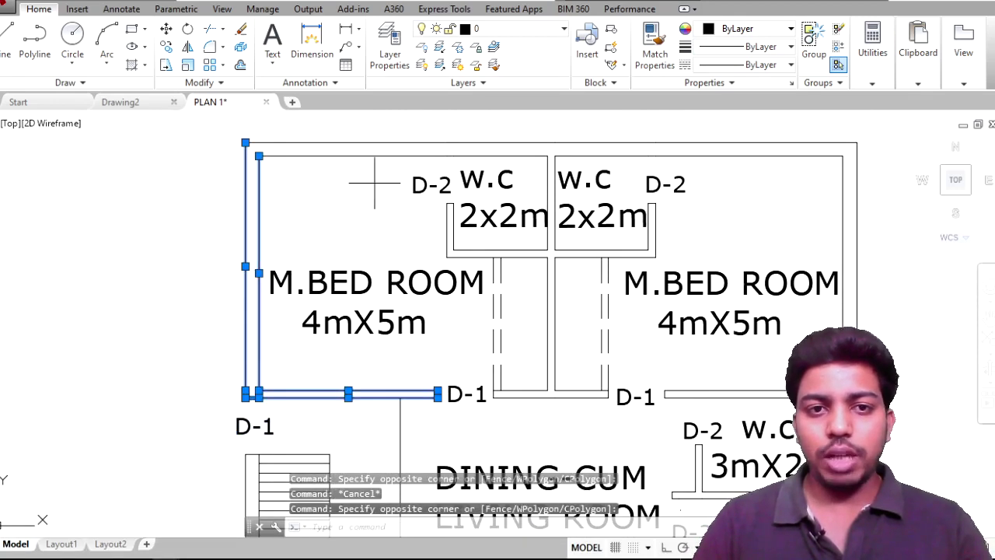
pyautogui.click(403, 173)
pyautogui.click(281, 137)
pyautogui.moveTo(540, 161); pyautogui.dragTo(450, 210, button='middle')
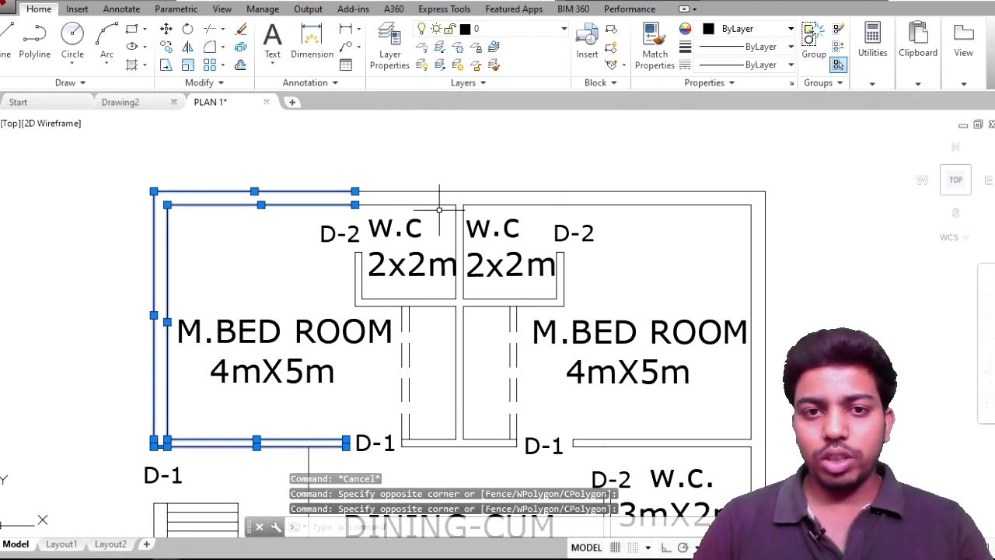
pyautogui.click(439, 210)
pyautogui.click(391, 148)
pyautogui.click(563, 233)
pyautogui.click(788, 153)
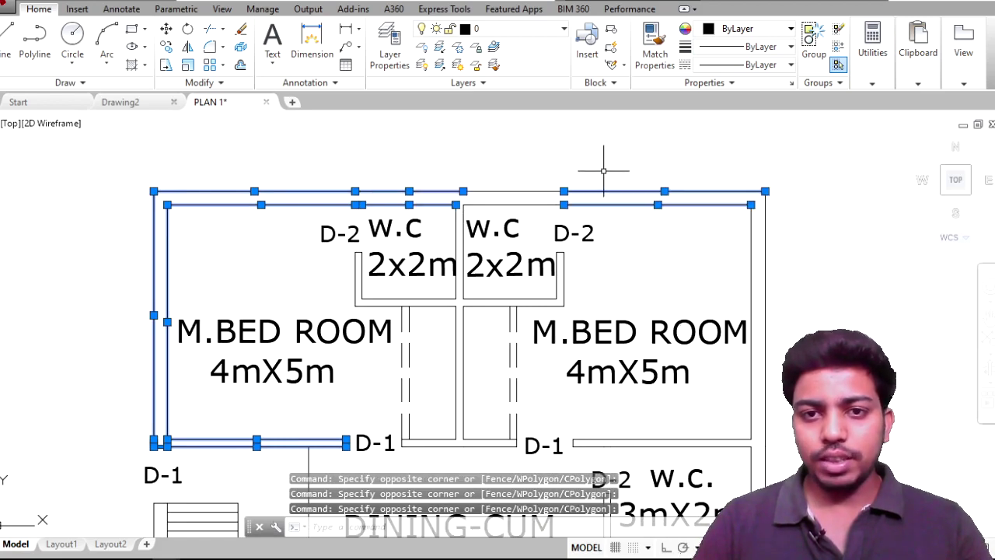
pyautogui.click(523, 224)
pyautogui.click(507, 160)
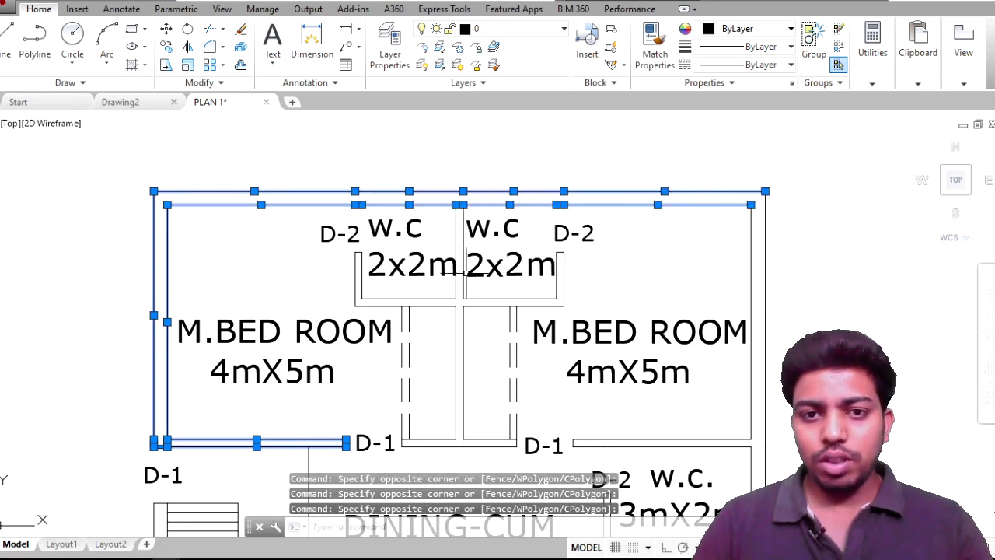
pyautogui.scroll(5, 461, 277)
pyautogui.moveTo(465, 177); pyautogui.dragTo(472, 276, button='middle')
pyautogui.click(471, 276)
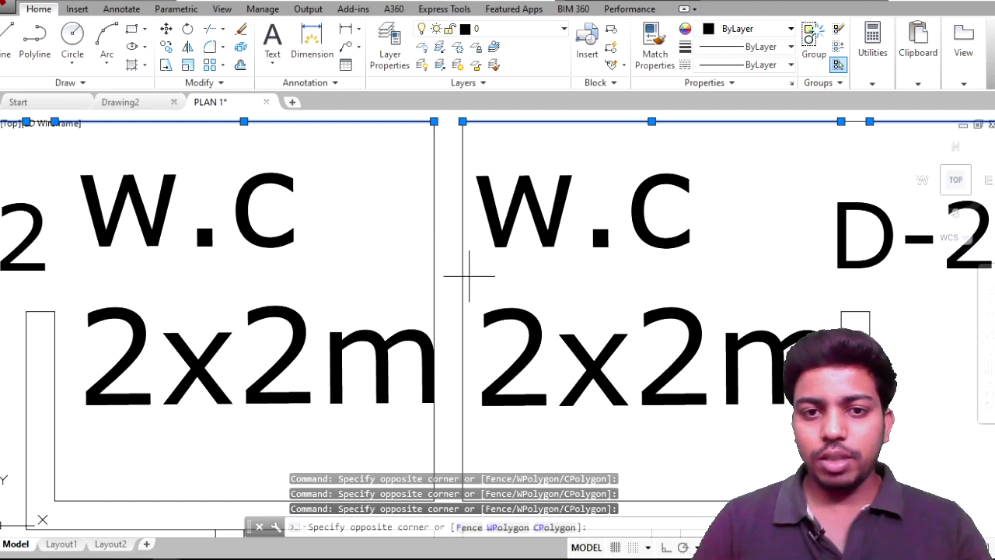
pyautogui.click(411, 268)
pyautogui.scroll(-4, 410, 267)
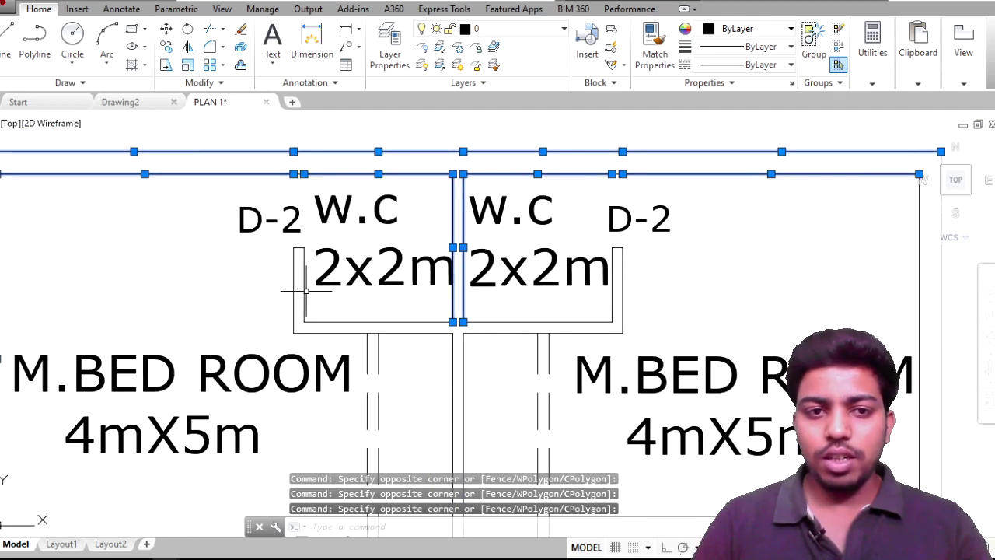
pyautogui.scroll(4, 311, 299)
pyautogui.click(298, 308)
pyautogui.click(242, 307)
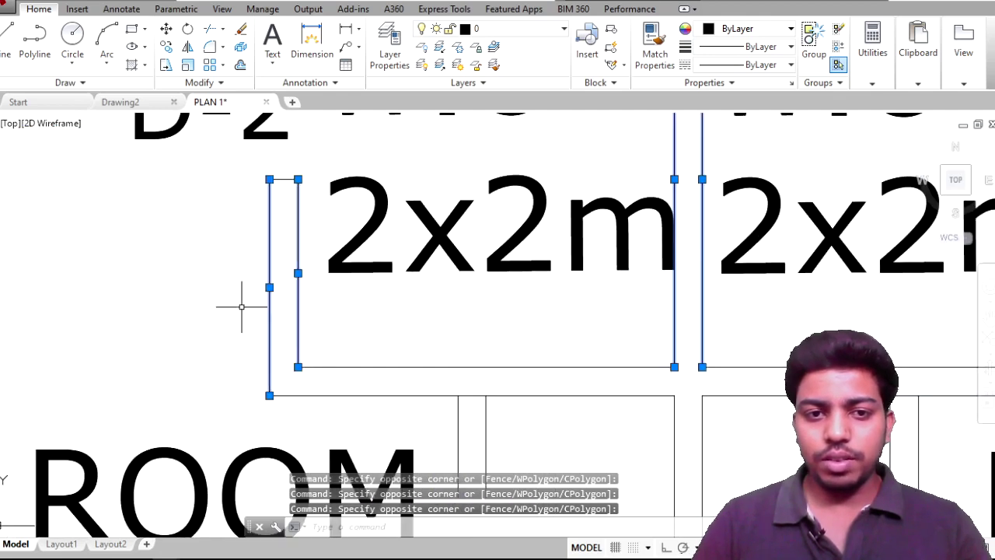
pyautogui.click(390, 416)
pyautogui.click(355, 352)
pyautogui.moveTo(854, 441); pyautogui.dragTo(633, 386, button='middle')
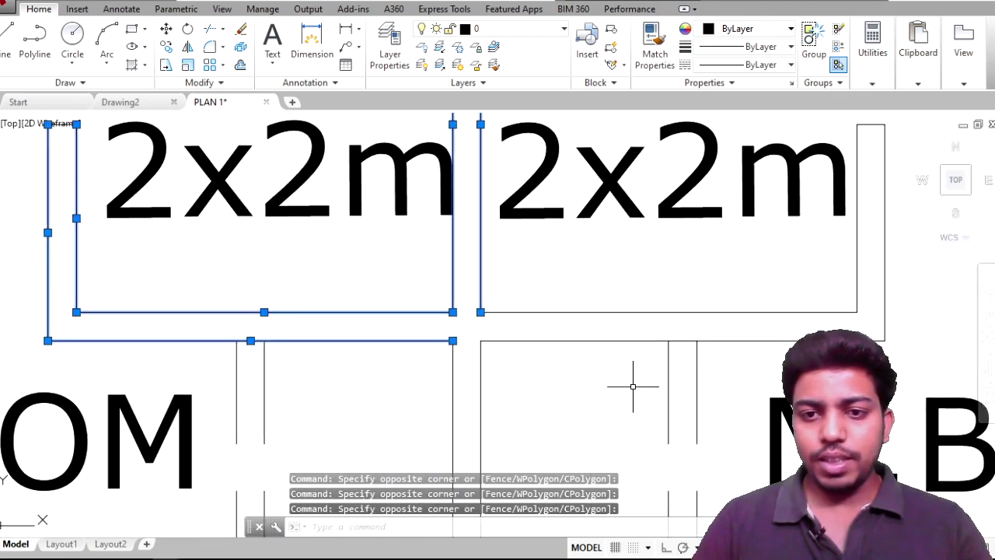
pyautogui.press('Escape')
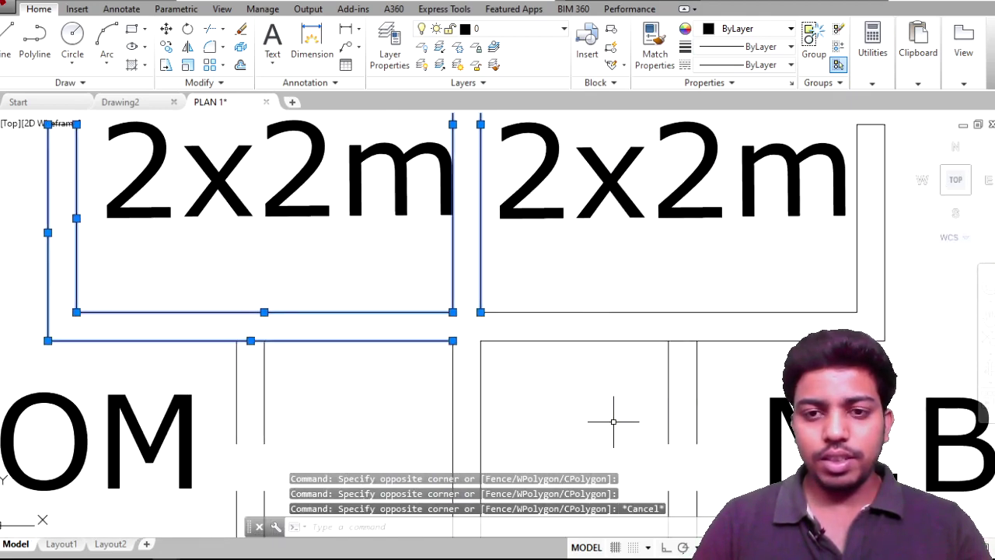
pyautogui.press('Escape')
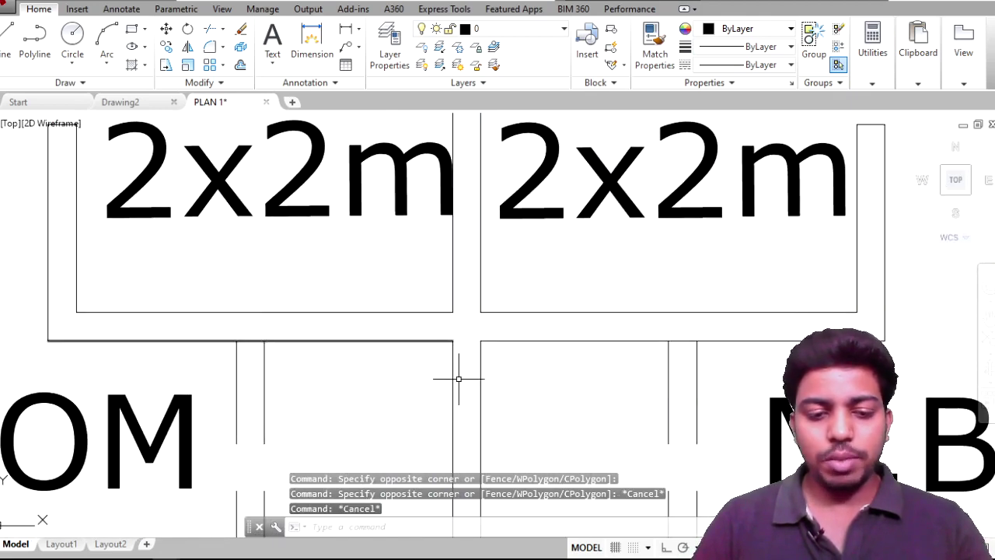
# Step: Trim away the wall lines closing the passages beneath both 2x2m W.C. rooms
pyautogui.write('tr')
pyautogui.press('Return')
pyautogui.press('Return')
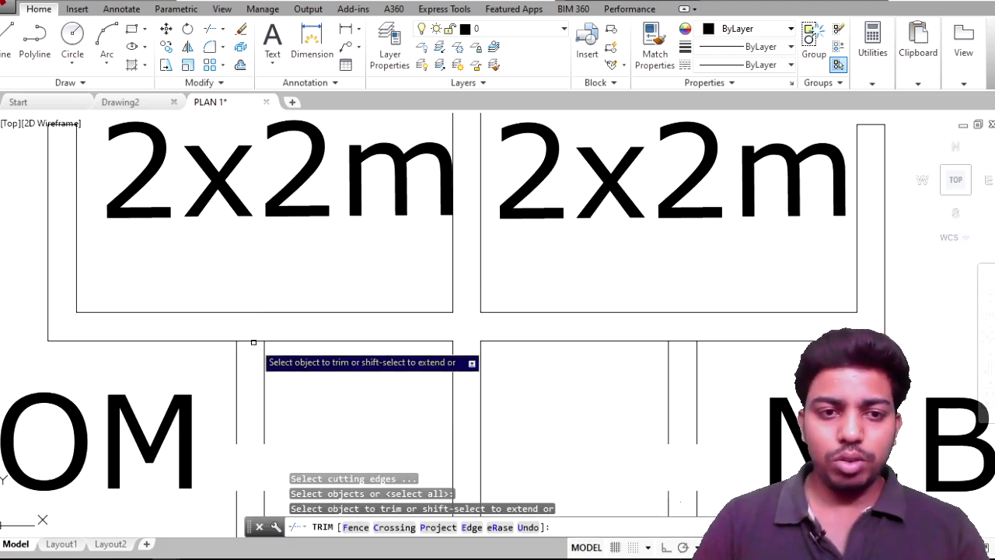
pyautogui.click(253, 342)
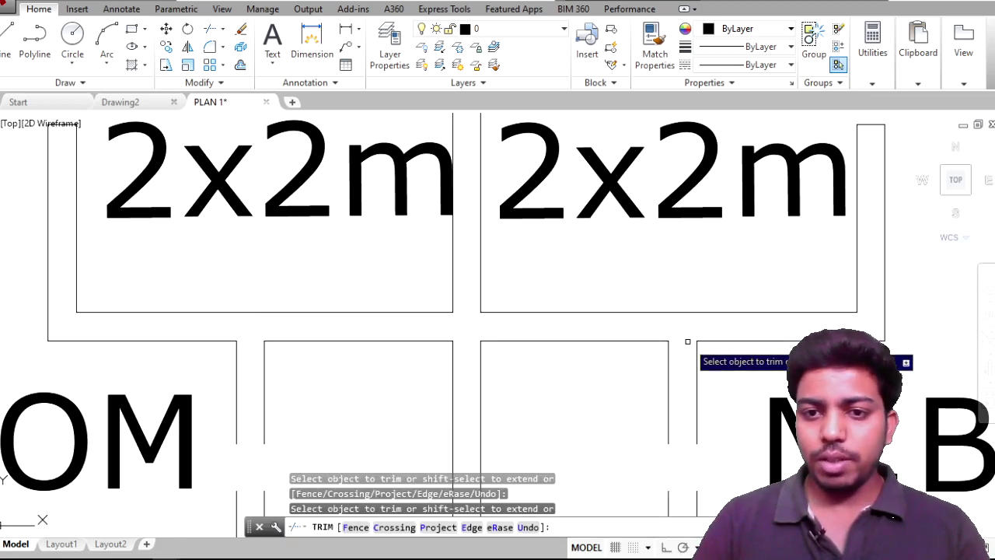
pyautogui.scroll(-5, 687, 341)
pyautogui.moveTo(680, 362); pyautogui.dragTo(596, 238, button='middle')
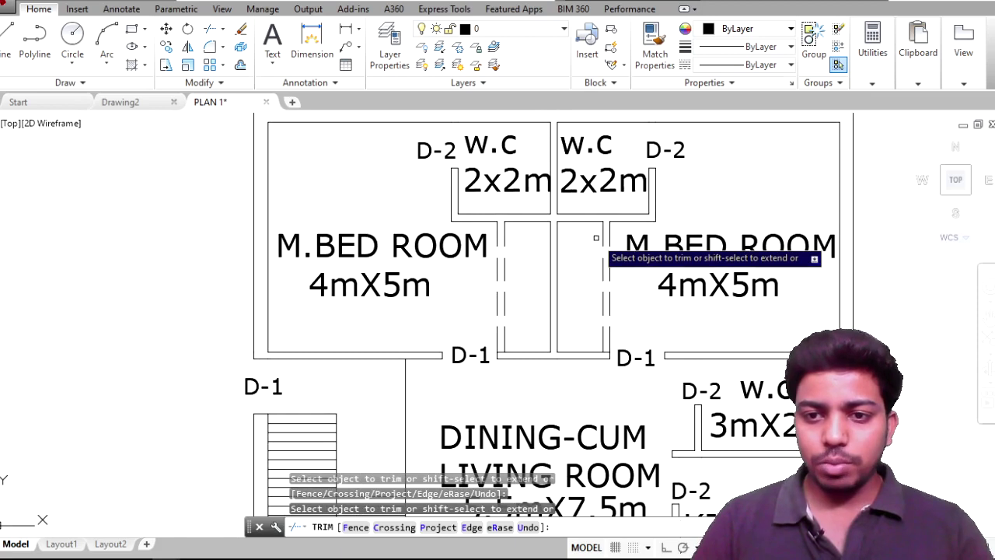
pyautogui.scroll(-4, 651, 280)
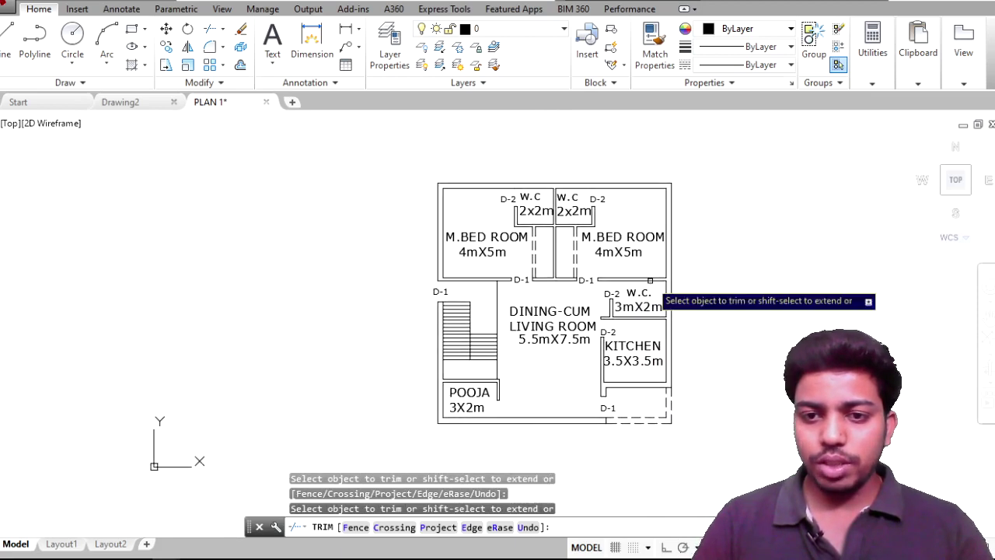
pyautogui.scroll(2, 619, 371)
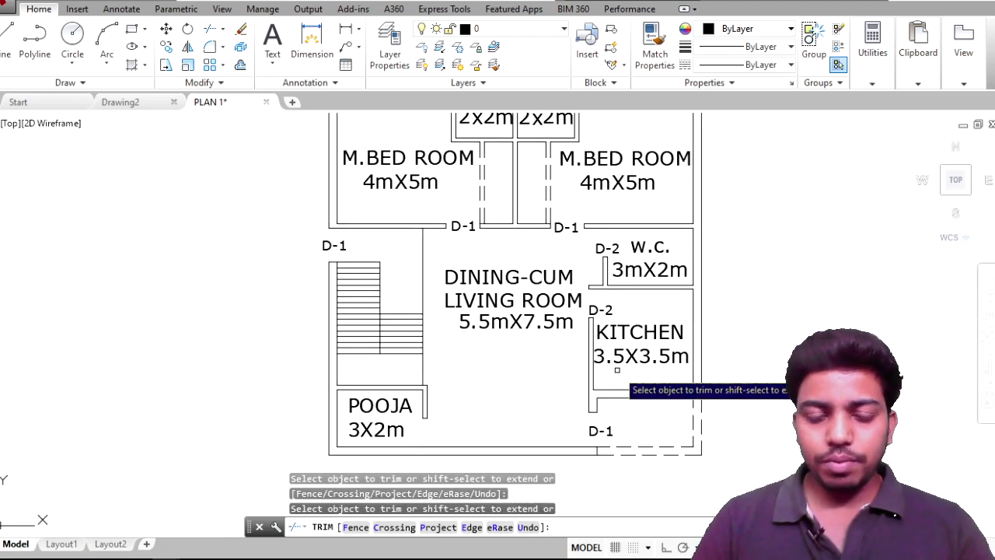
pyautogui.scroll(2, 473, 351)
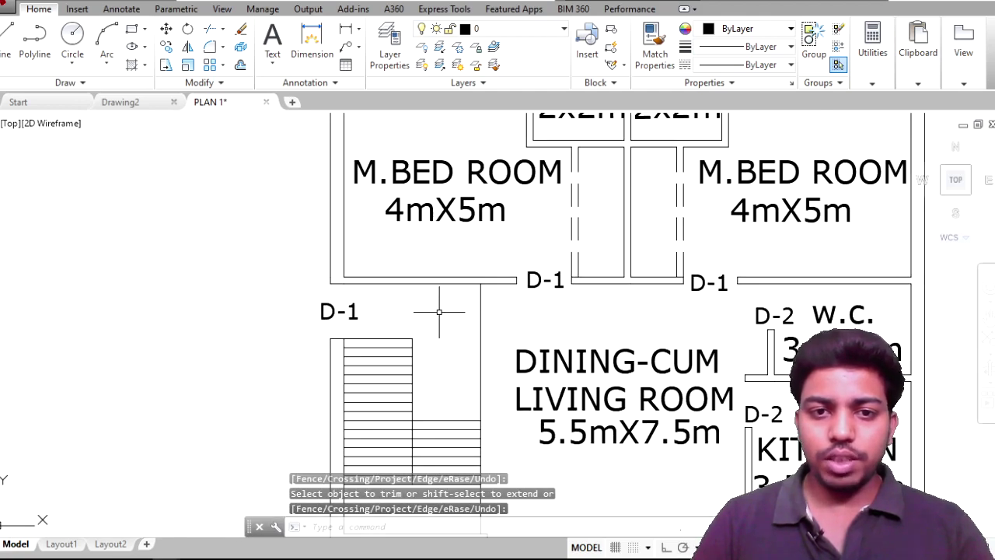
pyautogui.click(439, 312)
# Step: Window-select the lower wall near D-1, the short vertical segment and the top-left corner walls
pyautogui.click(344, 267)
pyautogui.scroll(2, 421, 255)
pyautogui.click(359, 265)
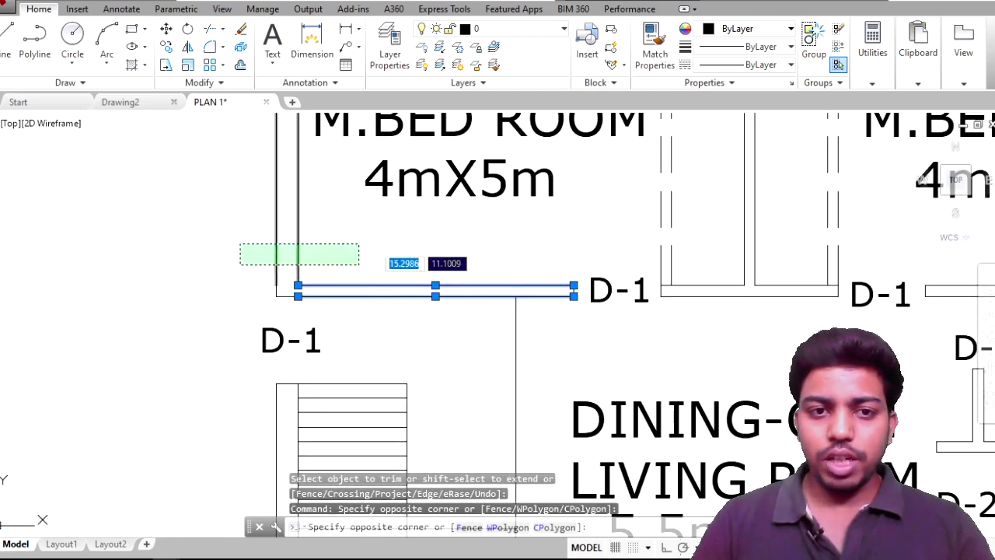
pyautogui.click(240, 244)
pyautogui.scroll(6, 315, 277)
pyautogui.click(308, 267)
pyautogui.click(207, 221)
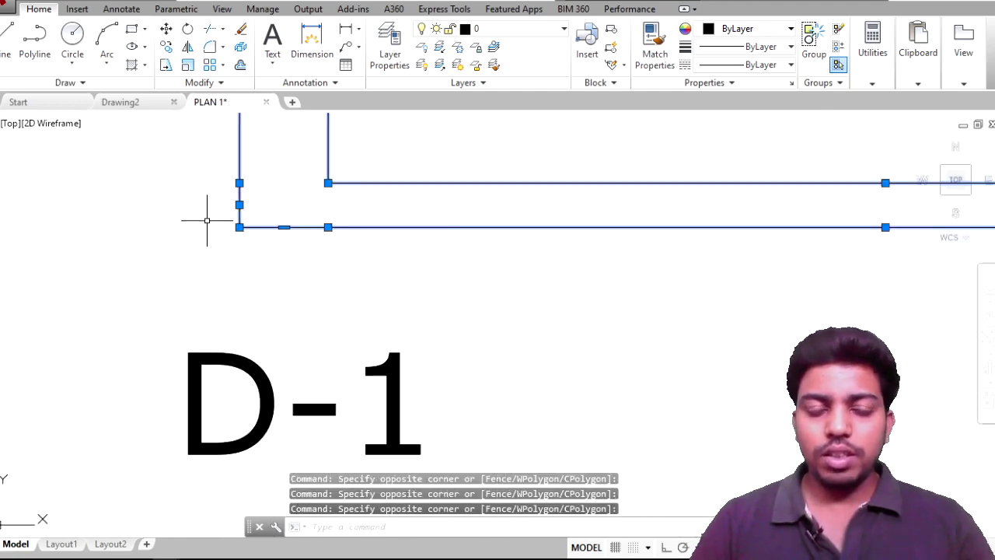
pyautogui.scroll(-5, 207, 221)
pyautogui.moveTo(289, 213)
pyautogui.mouseDown(button='middle')
pyautogui.moveTo(424, 149)
pyautogui.moveTo(409, 256)
pyautogui.mouseUp(button='middle')
pyautogui.click(409, 254)
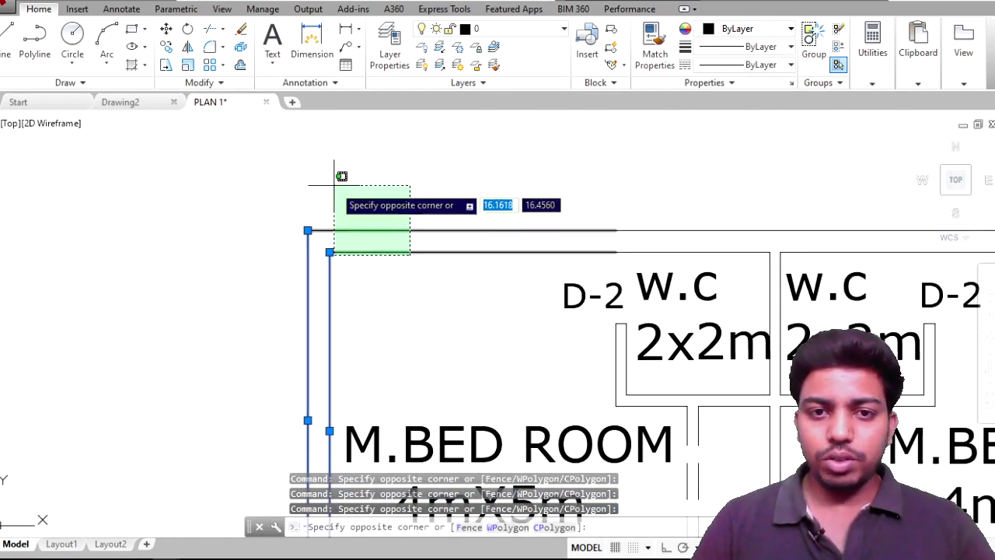
pyautogui.click(334, 185)
pyautogui.scroll(4, 500, 244)
# Step: Add the W.C. top walls, the vertical walls and the partitions between the two W.C. rooms
pyautogui.click(491, 251)
pyautogui.click(544, 239)
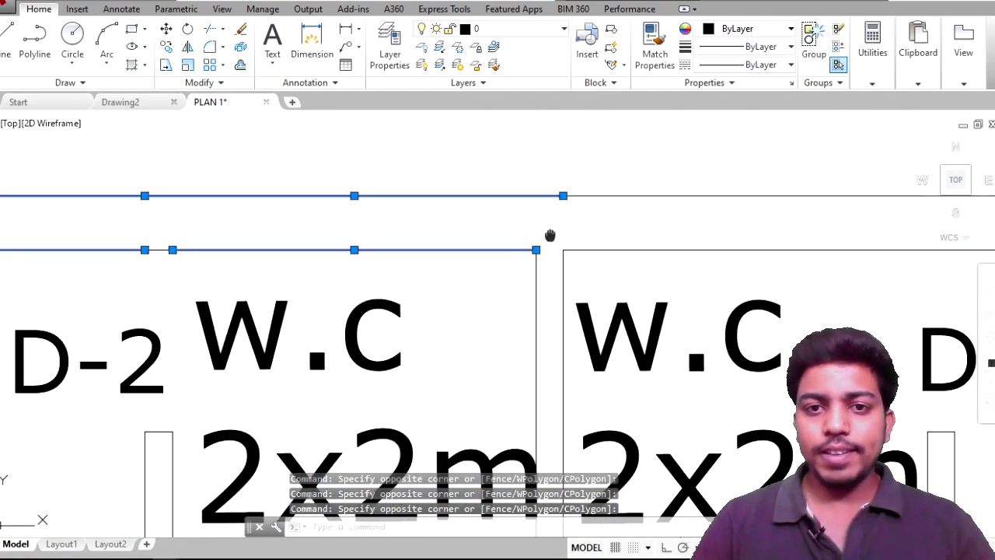
pyautogui.moveTo(550, 235); pyautogui.dragTo(319, 244, button='middle')
pyautogui.click(593, 264)
pyautogui.click(544, 176)
pyautogui.click(330, 280)
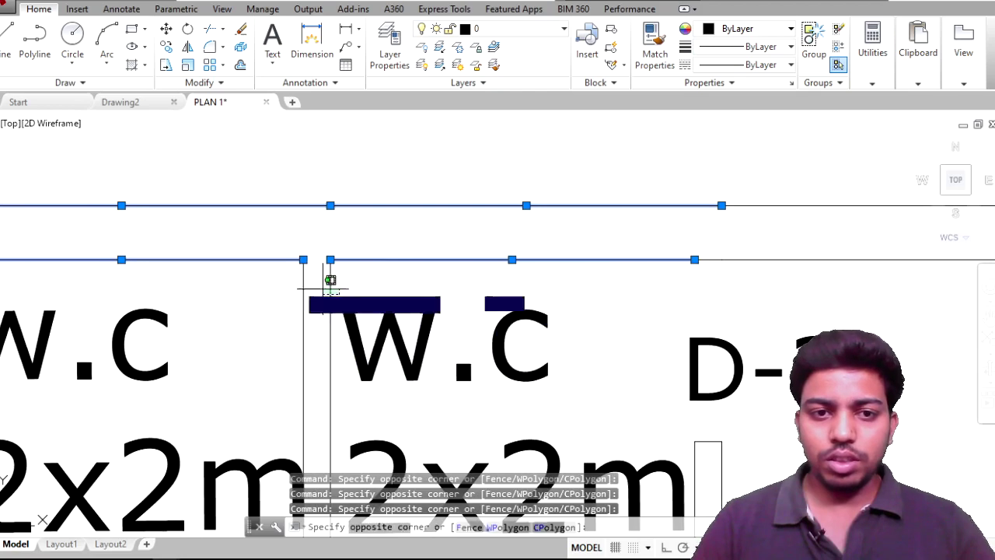
pyautogui.click(288, 284)
pyautogui.moveTo(302, 408); pyautogui.dragTo(387, 183, button='middle')
pyautogui.click(318, 447)
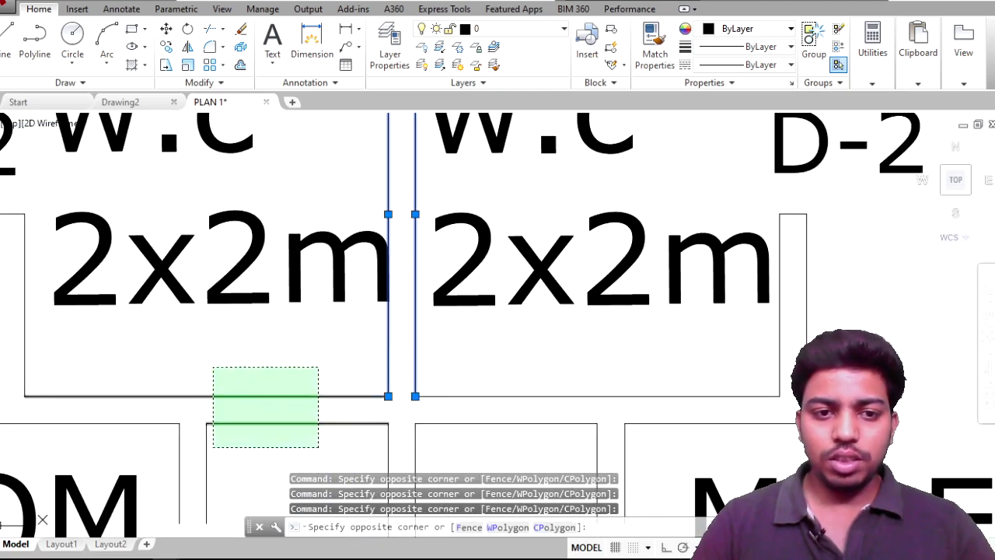
pyautogui.click(213, 368)
pyautogui.moveTo(275, 373); pyautogui.dragTo(384, 244, button='middle')
pyautogui.click(356, 350)
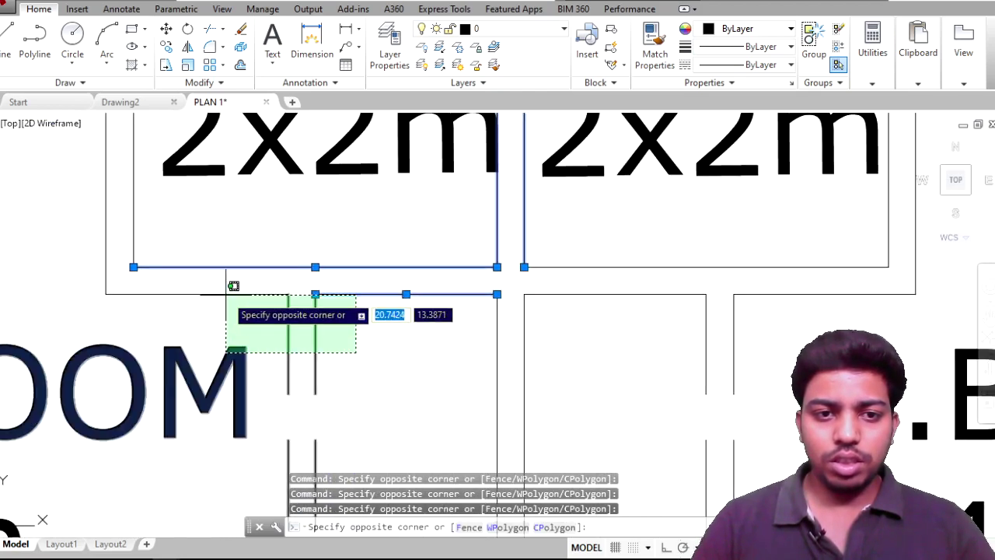
pyautogui.click(266, 284)
# Step: Add the left W.C. walls, the right W.C. side and lower walls, and the bedroom's top wall
pyautogui.moveTo(104, 227); pyautogui.dragTo(345, 324, button='middle')
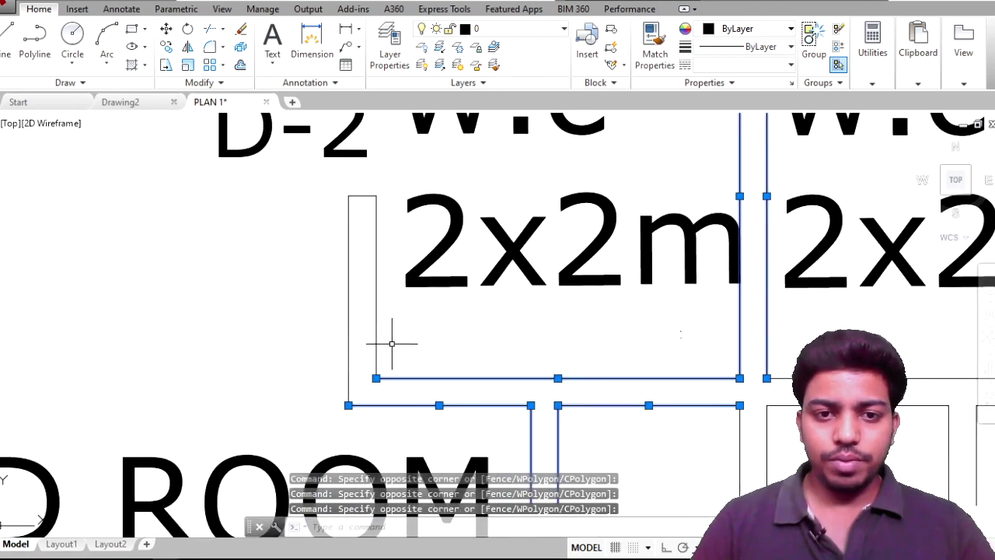
pyautogui.click(392, 343)
pyautogui.click(289, 313)
pyautogui.moveTo(931, 349); pyautogui.dragTo(342, 331, button='middle')
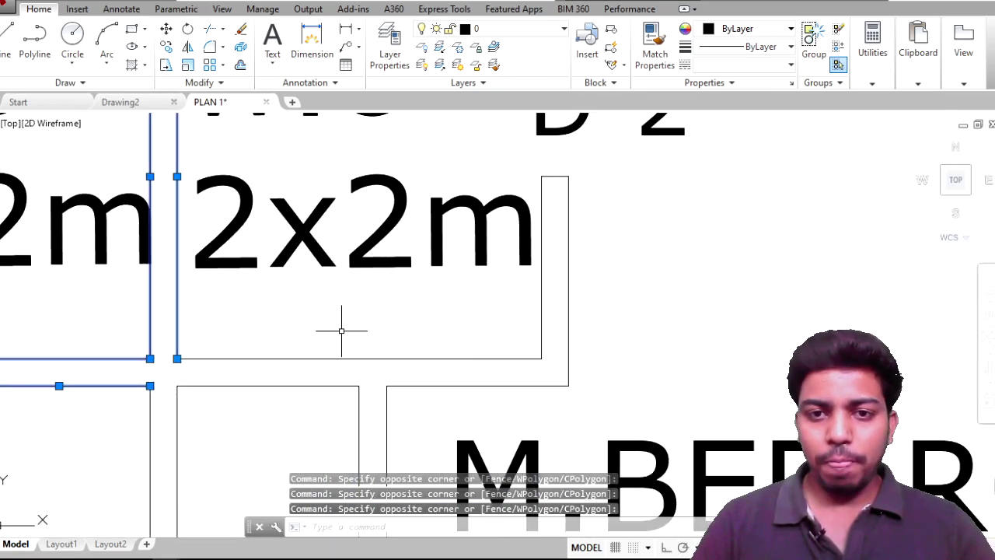
pyautogui.click(605, 339)
pyautogui.click(471, 330)
pyautogui.click(470, 398)
pyautogui.click(425, 339)
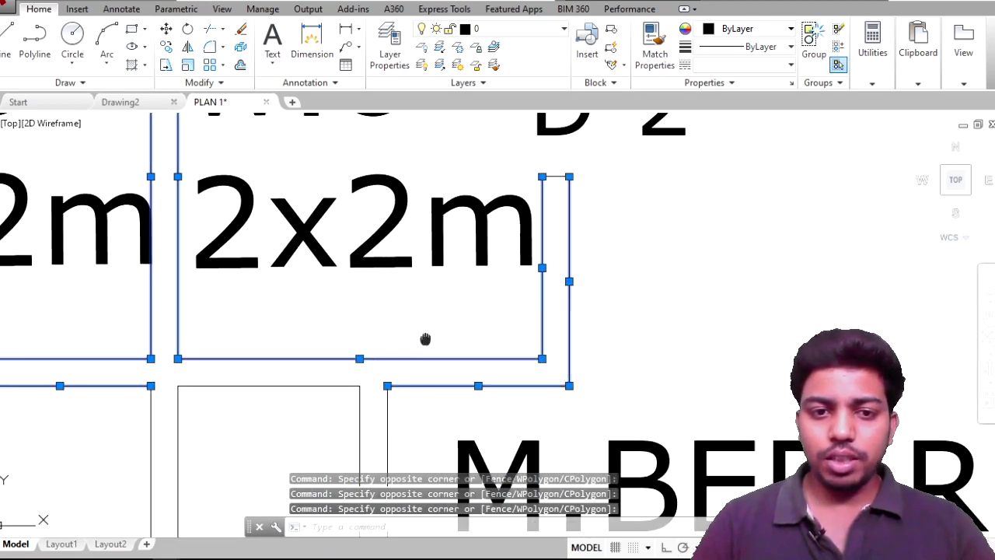
pyautogui.moveTo(426, 339); pyautogui.dragTo(520, 210, button='middle')
pyautogui.click(506, 326)
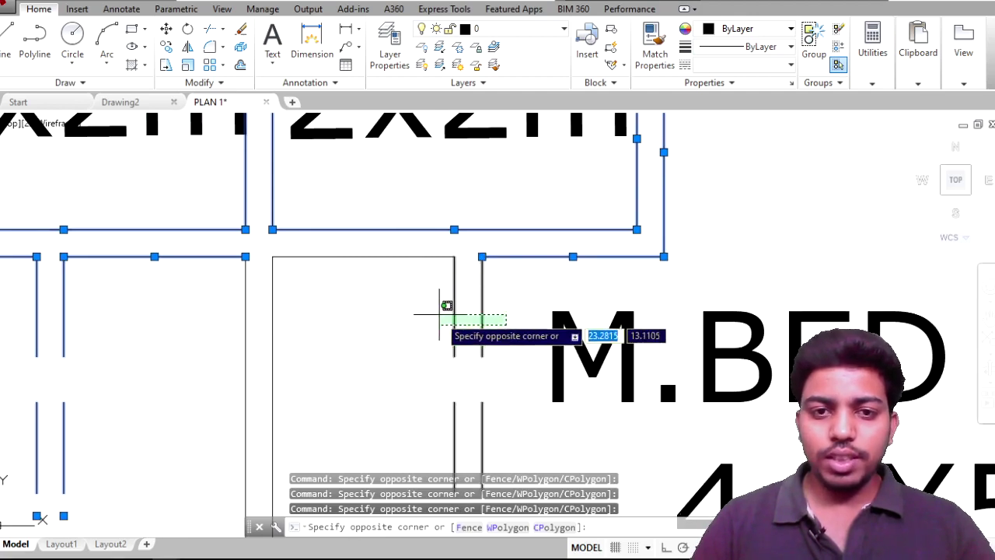
pyautogui.click(356, 244)
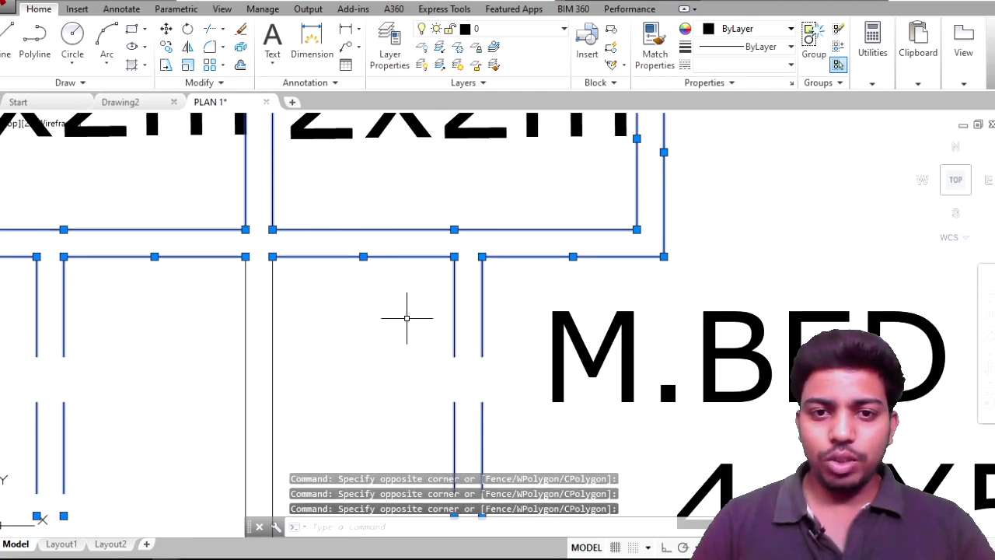
# Step: Add the wall between the M.BED ROOMs, their lower wall, the walls beside D-1 and the right outer wall
pyautogui.moveTo(467, 429); pyautogui.dragTo(424, 332, button='middle')
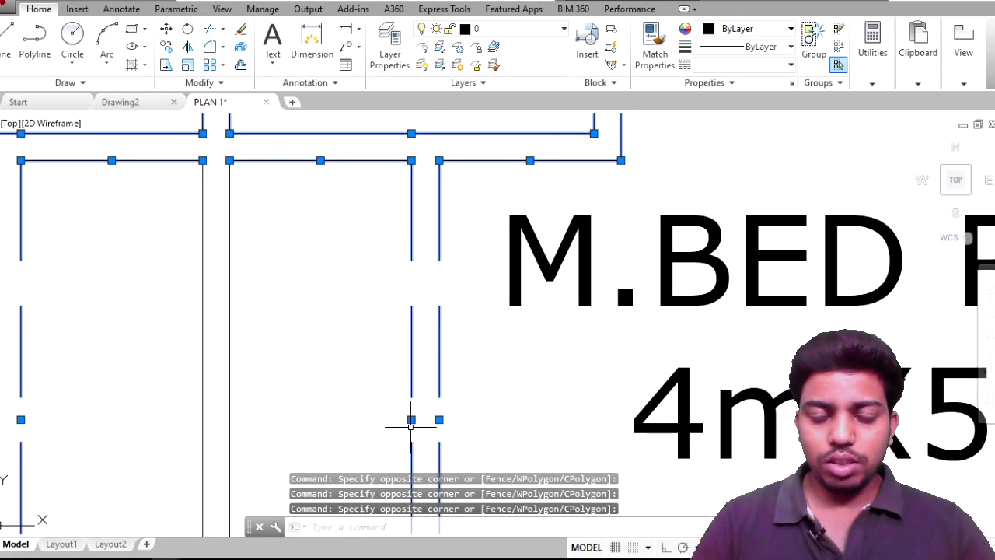
pyautogui.scroll(-3, 410, 426)
pyautogui.moveTo(462, 378)
pyautogui.mouseDown(button='middle')
pyautogui.moveTo(498, 334)
pyautogui.moveTo(505, 282)
pyautogui.mouseUp(button='middle')
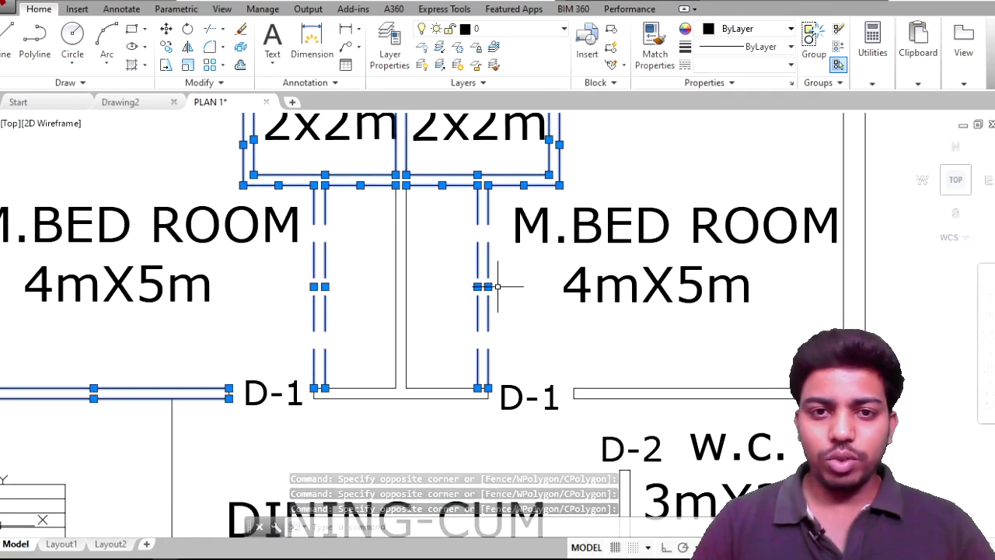
pyautogui.click(416, 268)
pyautogui.click(355, 277)
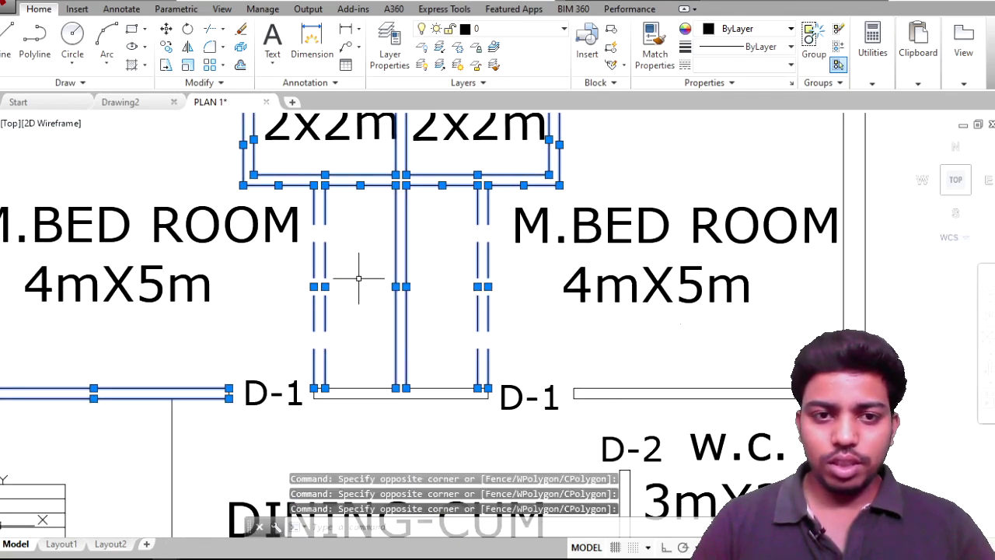
pyautogui.moveTo(420, 351); pyautogui.dragTo(418, 344, button='middle')
pyautogui.click(412, 344)
pyautogui.click(351, 262)
pyautogui.click(486, 336)
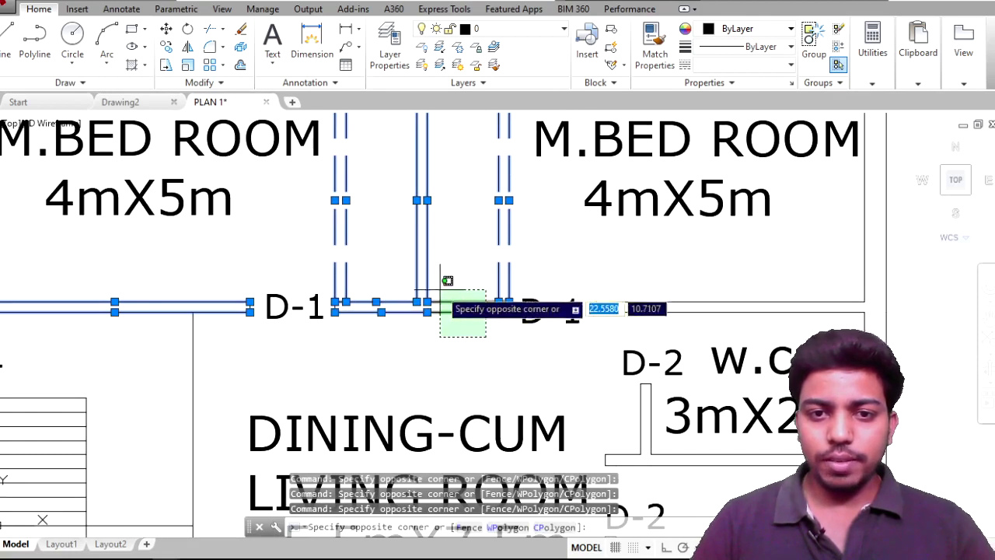
pyautogui.click(440, 289)
pyautogui.moveTo(794, 333); pyautogui.dragTo(706, 356, button='middle')
pyautogui.click(706, 350)
pyautogui.click(616, 270)
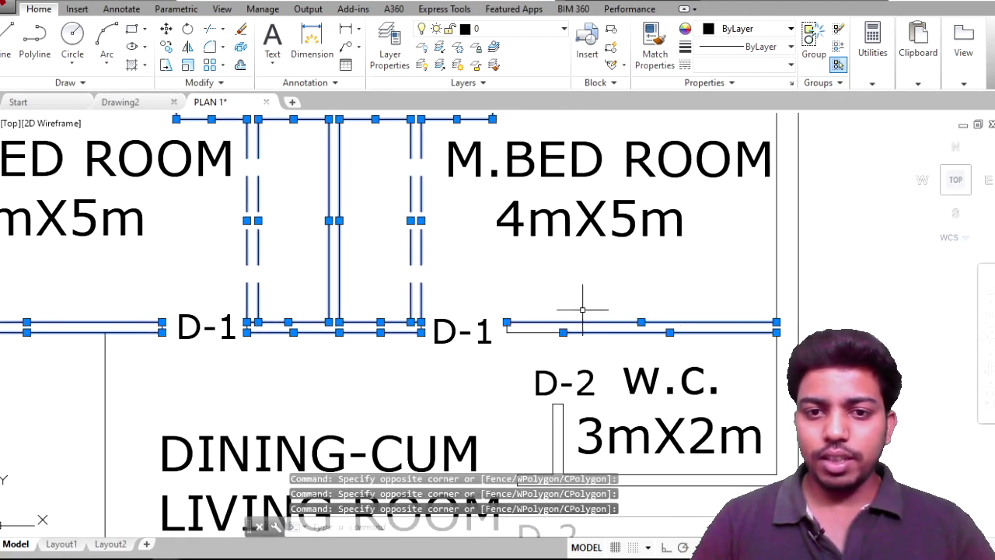
pyautogui.moveTo(785, 311); pyautogui.dragTo(682, 381, button='middle')
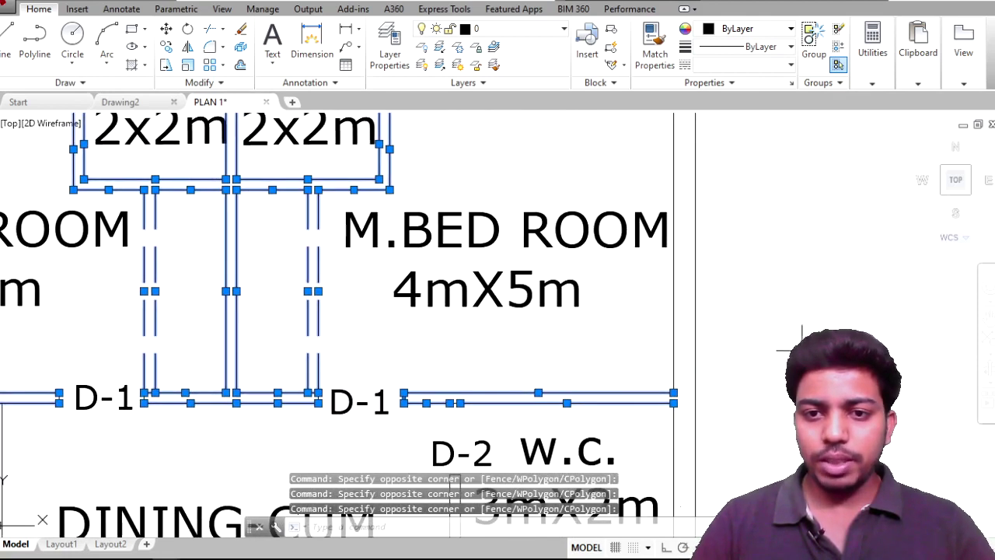
pyautogui.click(799, 345)
pyautogui.click(626, 310)
# Step: Add the W.C.'s right, lower and side walls, the short wall by its door and the thin KITCHEN wall
pyautogui.moveTo(630, 311); pyautogui.dragTo(648, 399, button='middle')
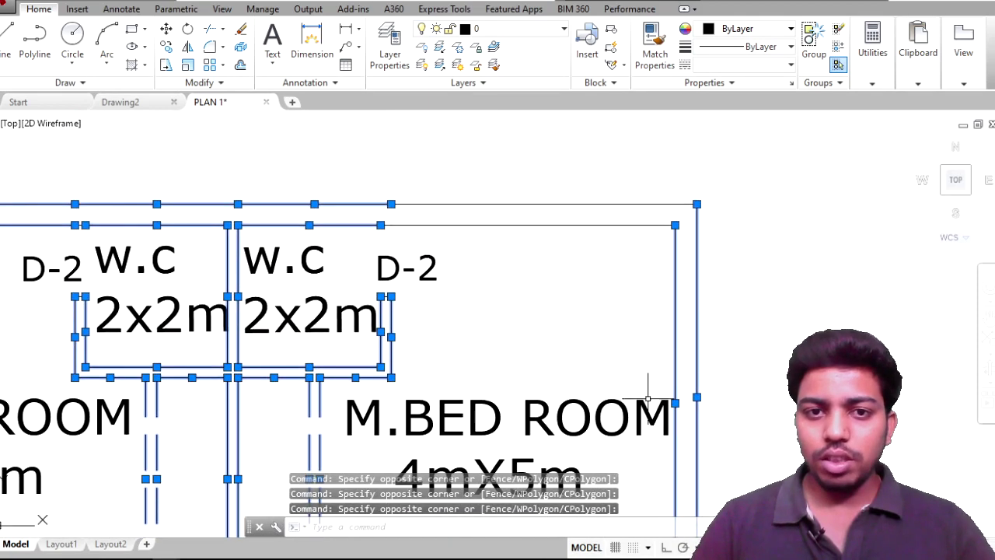
pyautogui.scroll(-3, 622, 272)
pyautogui.moveTo(637, 278); pyautogui.dragTo(573, 132, button='middle')
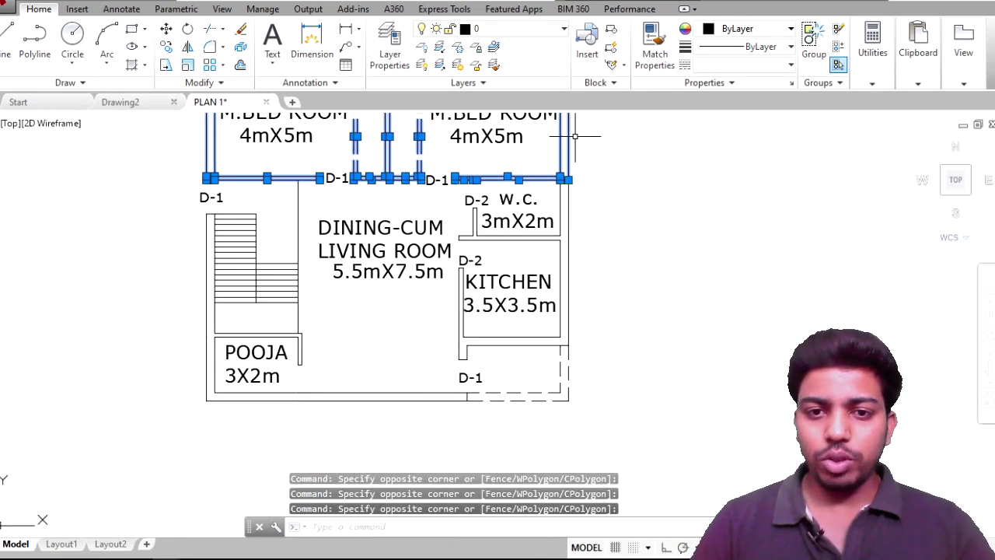
pyautogui.scroll(4, 550, 240)
pyautogui.click(621, 199)
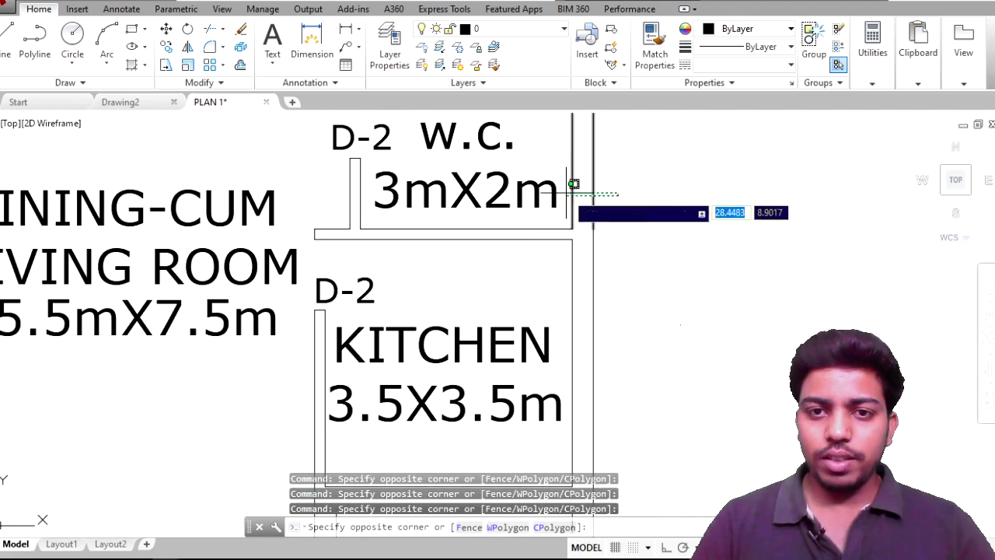
pyautogui.click(567, 191)
pyautogui.click(496, 241)
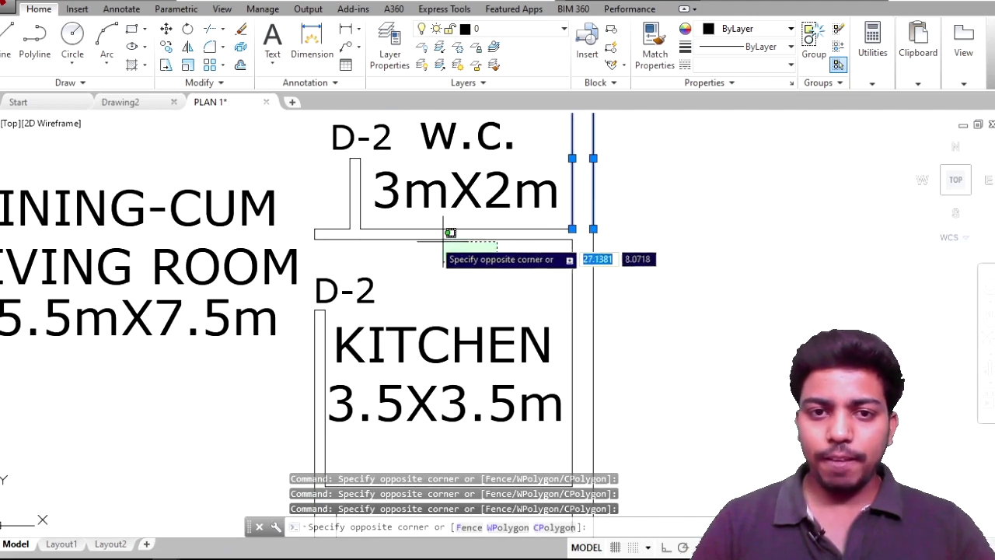
pyautogui.click(320, 221)
pyautogui.scroll(3, 360, 160)
pyautogui.scroll(-1, 378, 282)
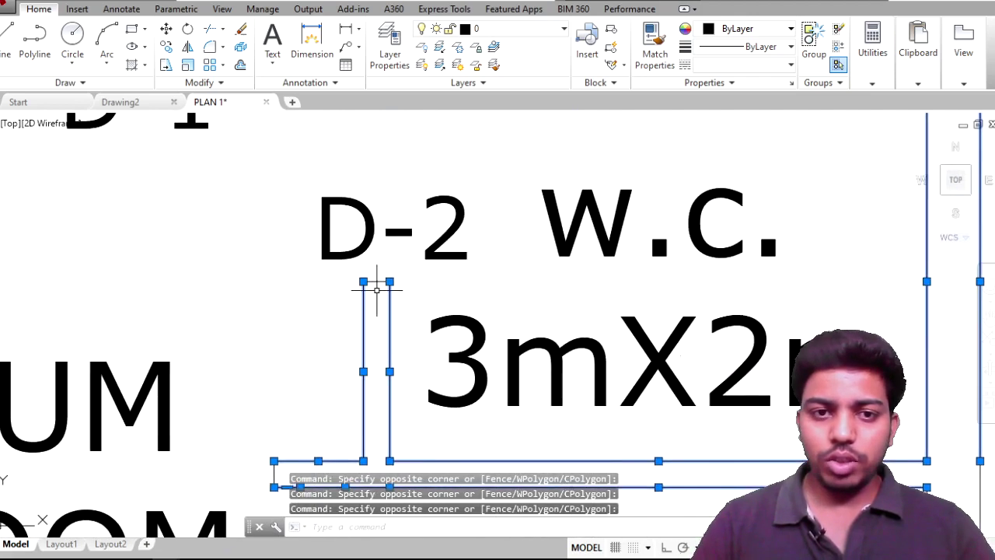
pyautogui.click(378, 288)
pyautogui.scroll(-1, 422, 318)
pyautogui.scroll(-4, 522, 327)
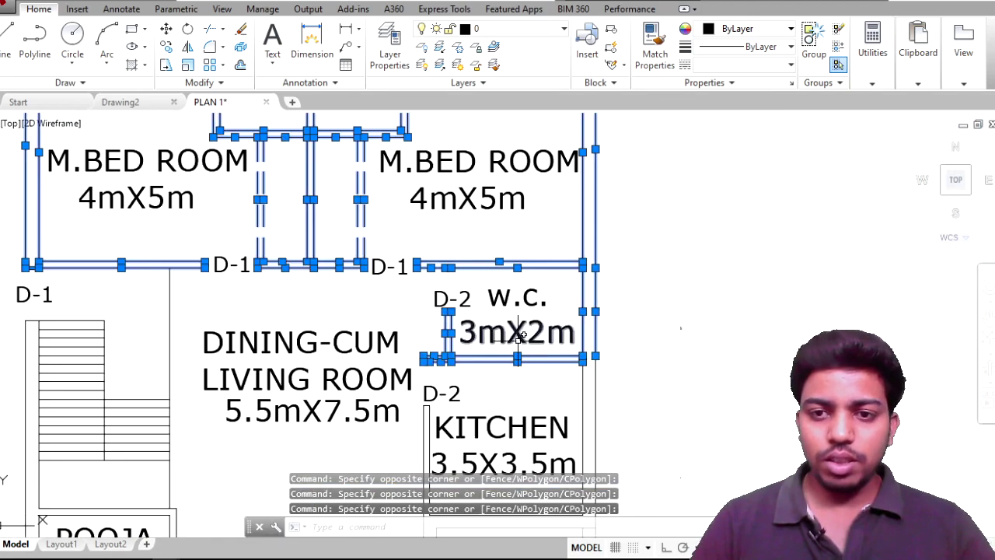
pyautogui.click(521, 221)
pyautogui.scroll(3, 410, 354)
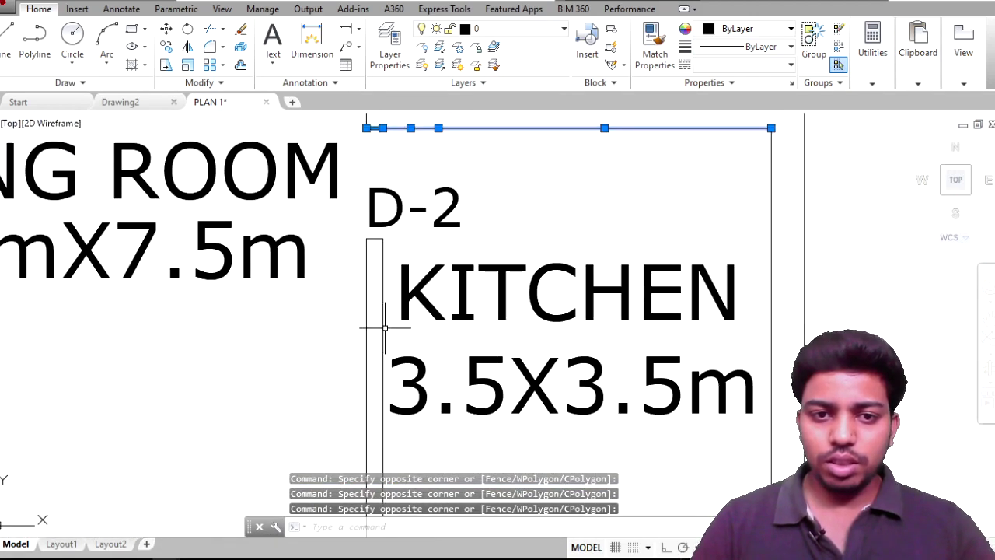
pyautogui.click(385, 327)
pyautogui.click(309, 308)
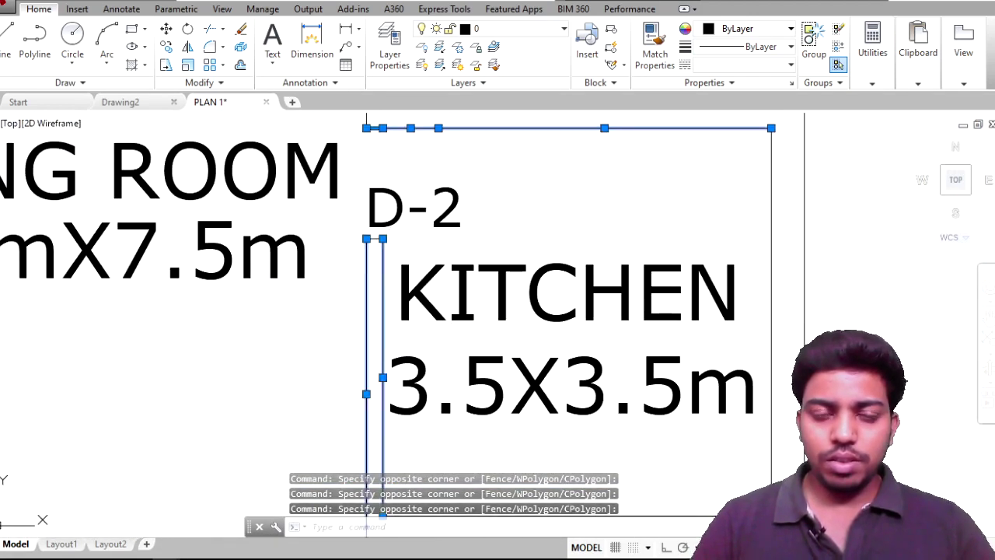
pyautogui.click(356, 229)
pyautogui.click(354, 234)
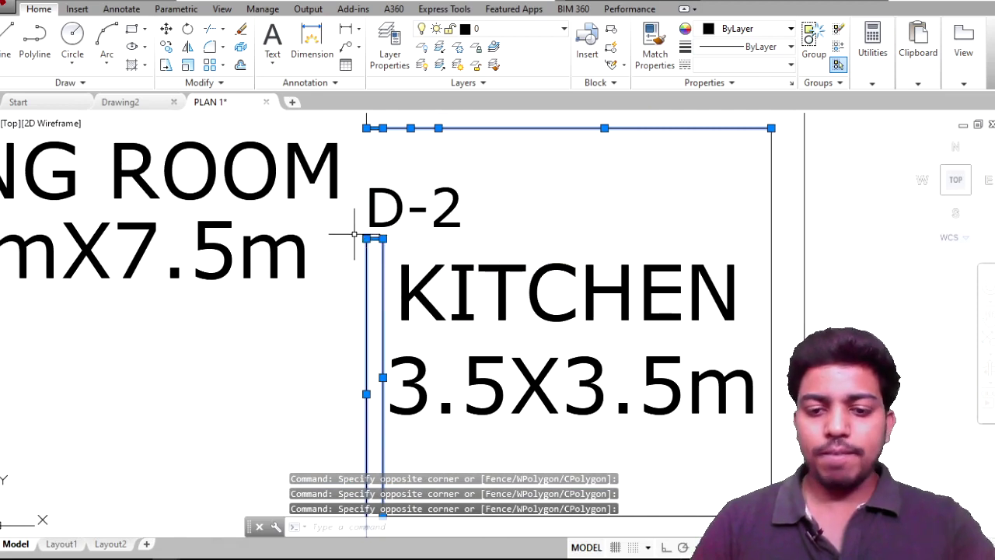
# Step: Add the kitchen's right and bottom walls and the small wall stub by D-1
pyautogui.click(873, 254)
pyautogui.click(755, 125)
pyautogui.moveTo(755, 156); pyautogui.dragTo(754, 210, button='middle')
pyautogui.scroll(-2, 544, 311)
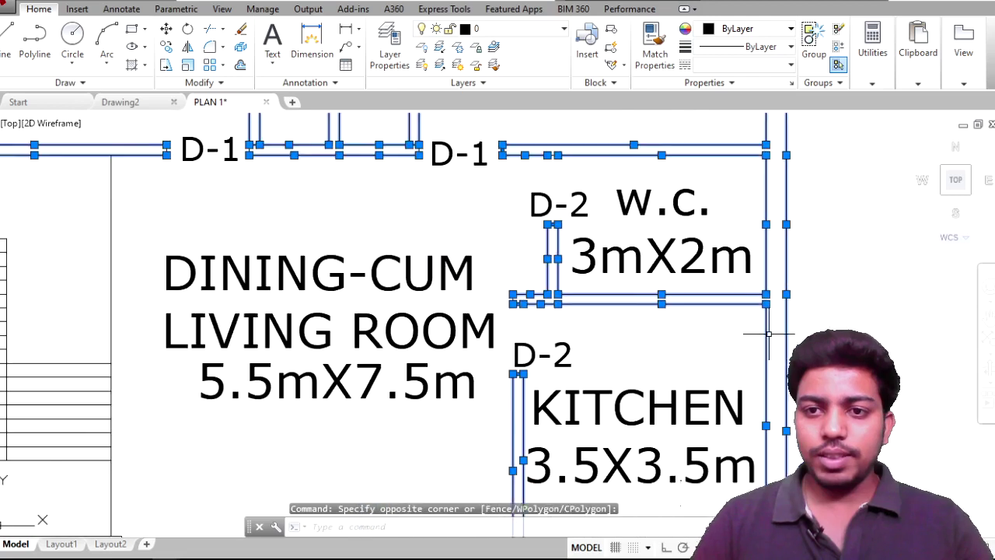
pyautogui.moveTo(747, 544); pyautogui.dragTo(677, 319, button='middle')
pyautogui.click(678, 262)
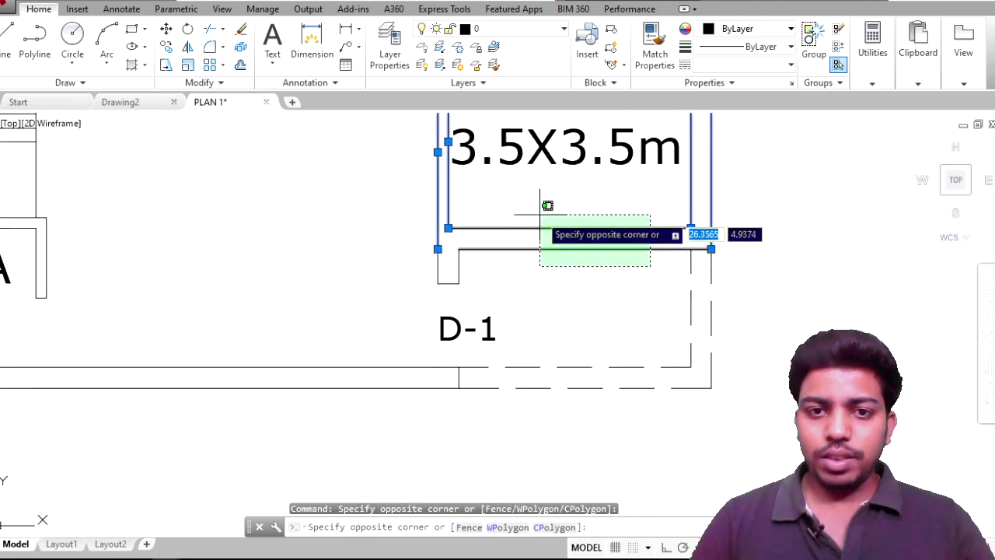
pyautogui.click(544, 208)
pyautogui.scroll(4, 474, 261)
pyautogui.click(438, 334)
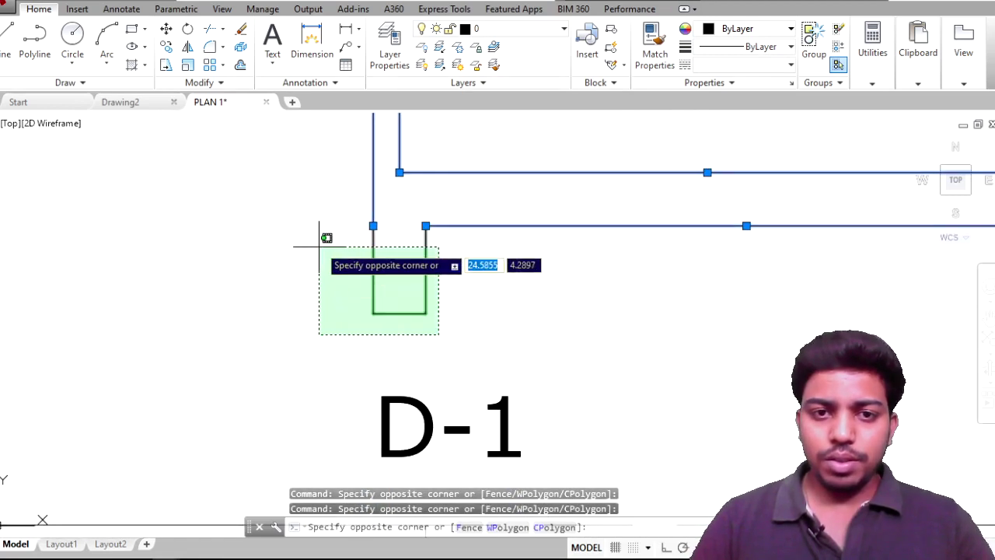
pyautogui.click(320, 238)
pyautogui.scroll(-3, 498, 249)
pyautogui.moveTo(500, 249); pyautogui.dragTo(812, 294, button='middle')
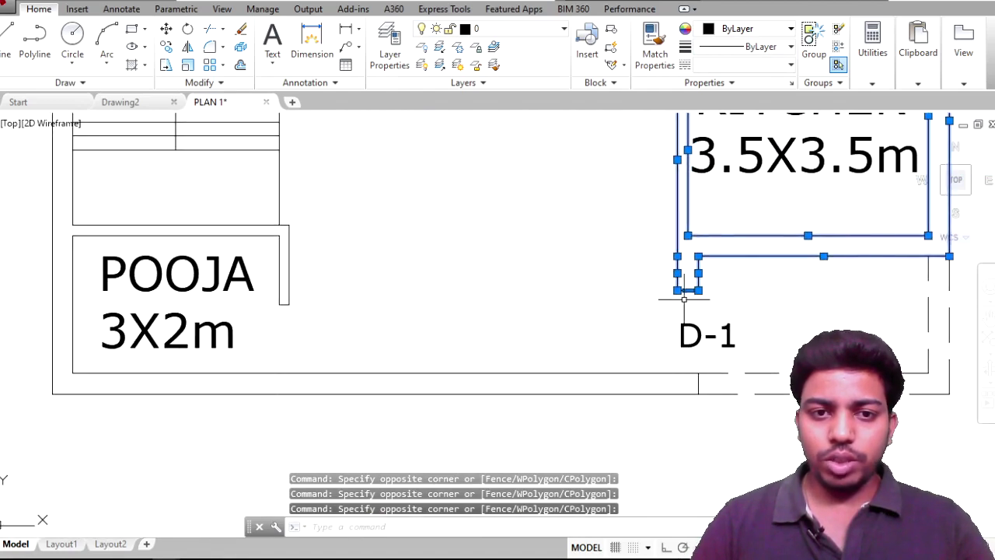
pyautogui.scroll(-2, 469, 384)
pyautogui.scroll(-2, 478, 374)
# Step: Zoom back over the plan and add the left W.C. wall rectangle to the selection
pyautogui.moveTo(484, 328); pyautogui.dragTo(484, 400, button='middle')
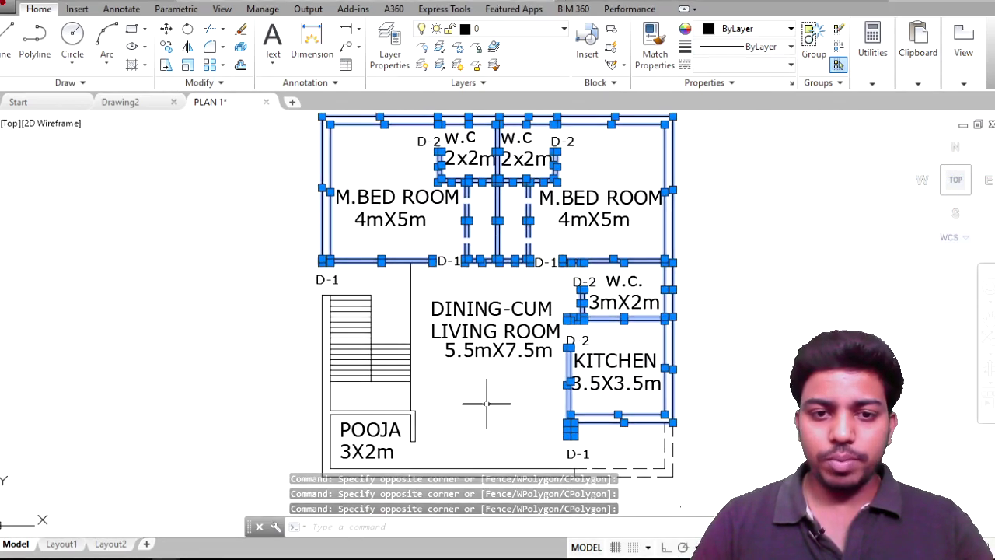
pyautogui.scroll(5, 451, 238)
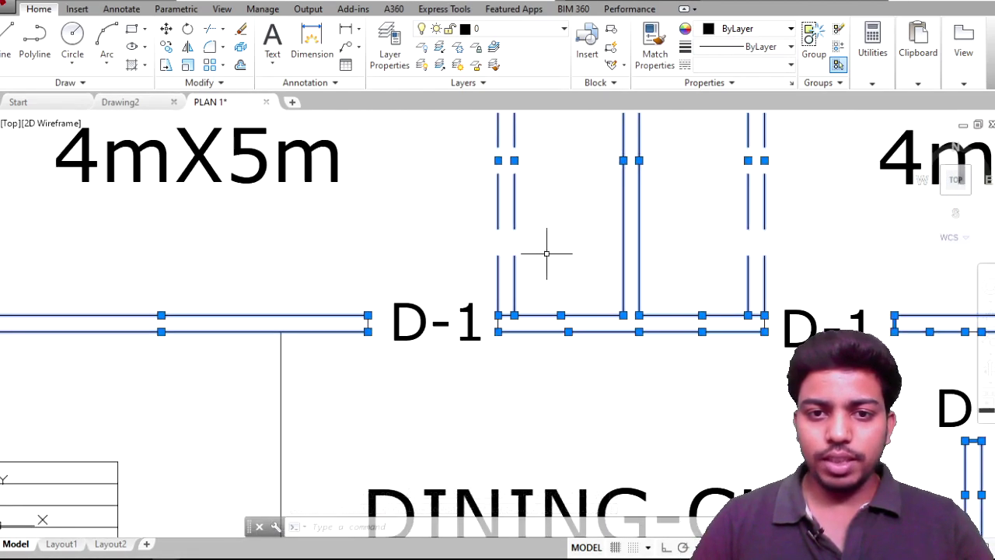
pyautogui.scroll(-3, 703, 248)
pyautogui.scroll(-1, 715, 243)
pyautogui.moveTo(547, 312); pyautogui.dragTo(449, 336, button='middle')
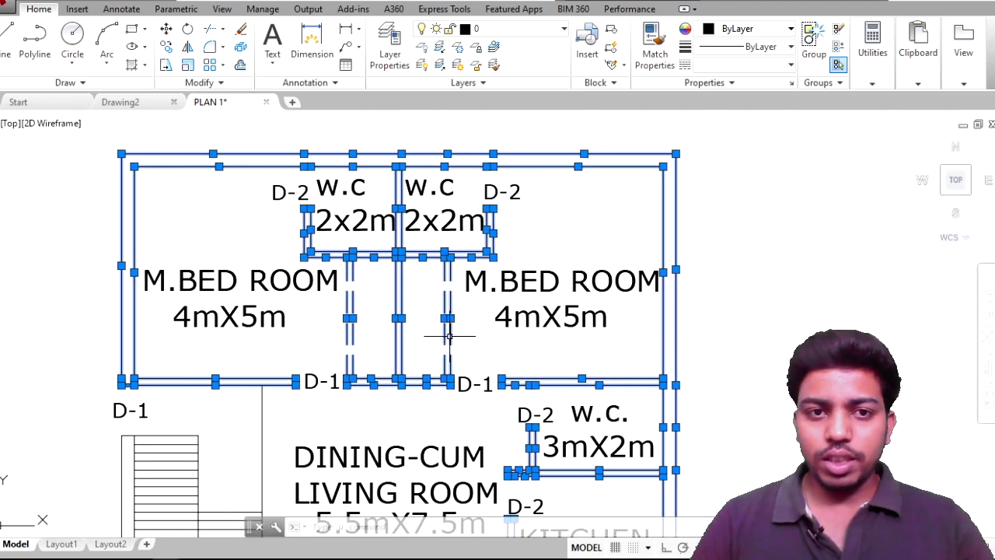
pyautogui.scroll(3, 244, 268)
pyautogui.scroll(2, 349, 307)
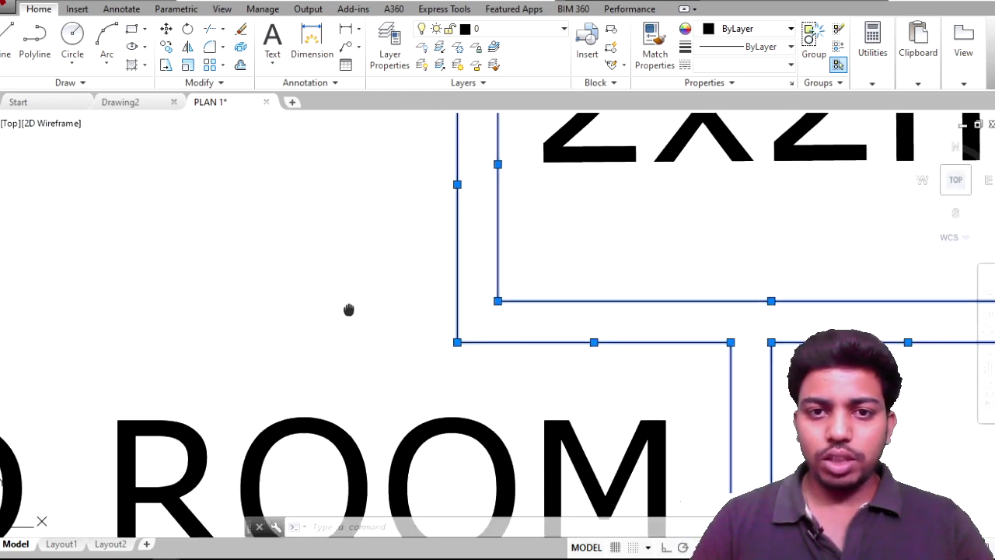
pyautogui.moveTo(349, 306); pyautogui.dragTo(215, 511, button='middle')
pyautogui.scroll(2, 249, 366)
pyautogui.scroll(2, 316, 362)
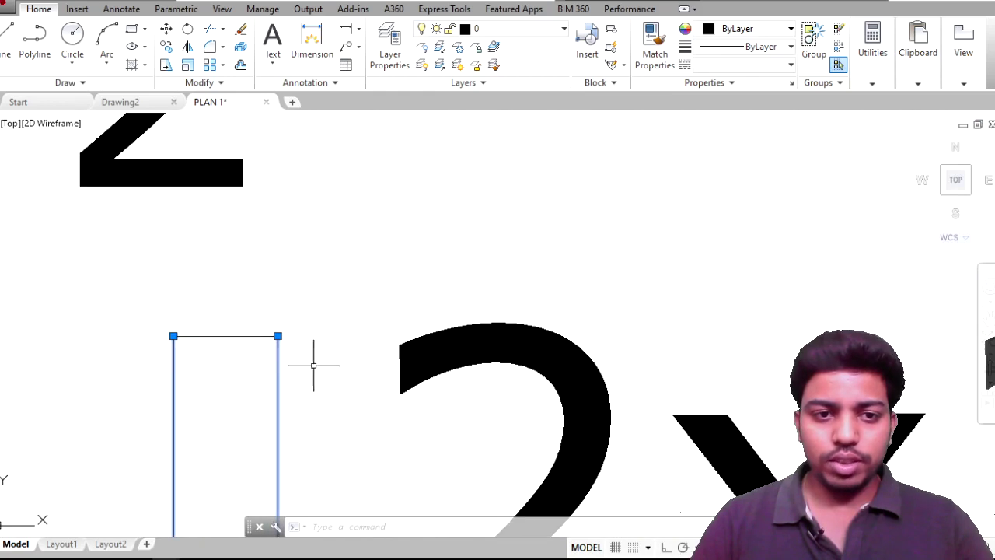
pyautogui.click(278, 371)
pyautogui.click(159, 310)
# Step: Add the remaining W.C. wall and the wall lines at the D-1 wall end
pyautogui.scroll(-3, 159, 311)
pyautogui.scroll(3, 159, 310)
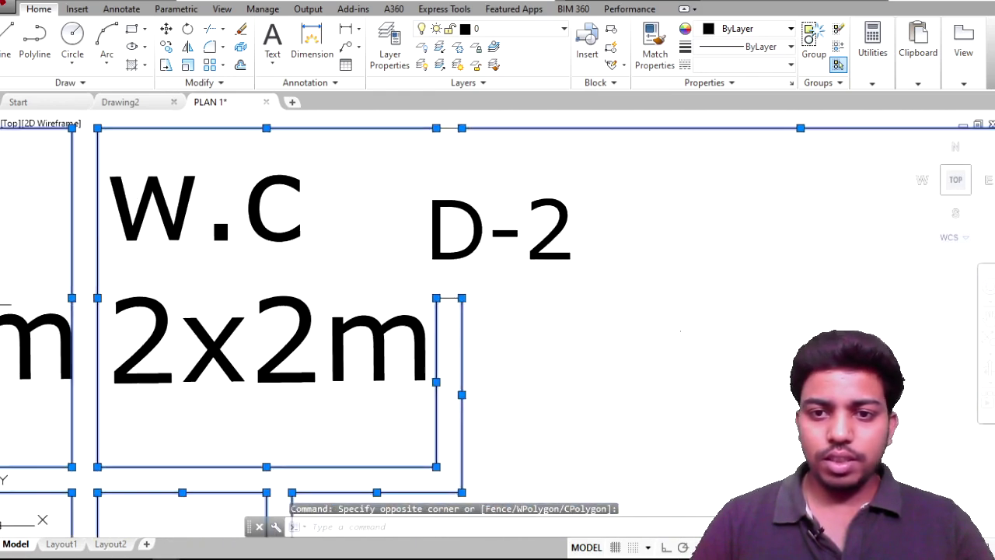
pyautogui.scroll(2, 524, 316)
pyautogui.click(395, 313)
pyautogui.click(233, 267)
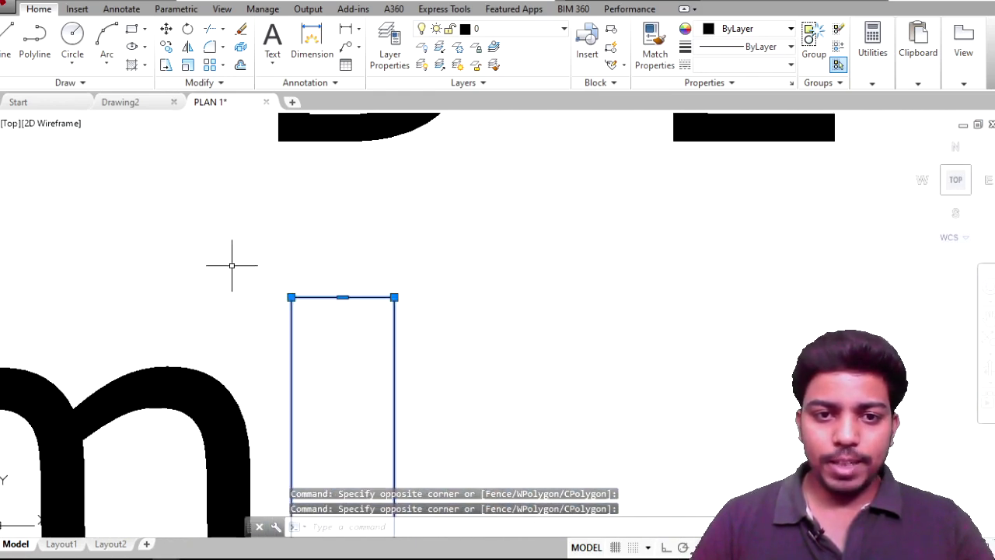
pyautogui.scroll(-2, 233, 267)
pyautogui.scroll(-3, 238, 351)
pyautogui.scroll(-3, 510, 306)
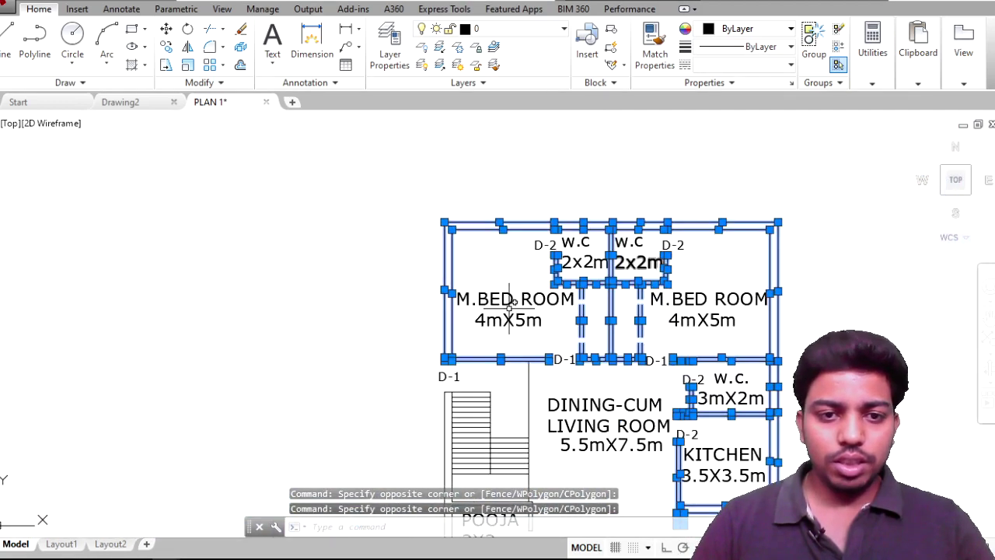
pyautogui.scroll(2, 526, 325)
pyautogui.scroll(2, 525, 325)
pyautogui.scroll(1, 490, 329)
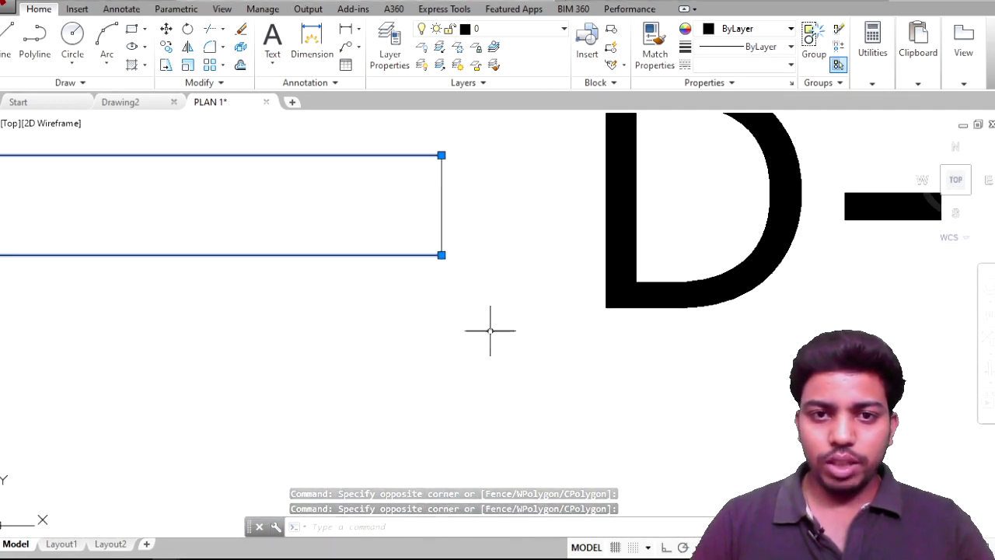
pyautogui.click(489, 327)
pyautogui.click(409, 154)
pyautogui.scroll(-3, 591, 257)
pyautogui.moveTo(658, 295); pyautogui.dragTo(350, 338, button='middle')
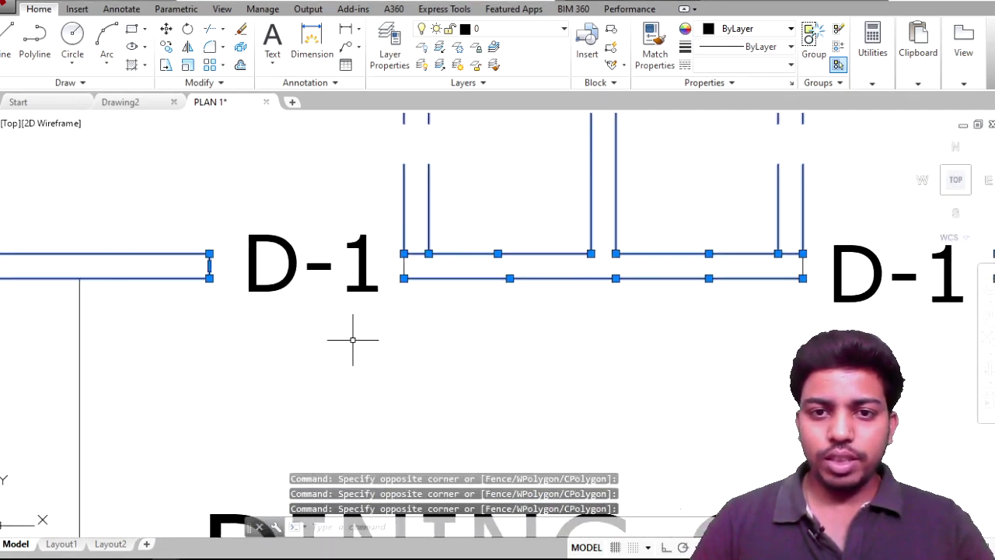
pyautogui.scroll(3, 402, 311)
pyautogui.click(422, 260)
pyautogui.click(340, 117)
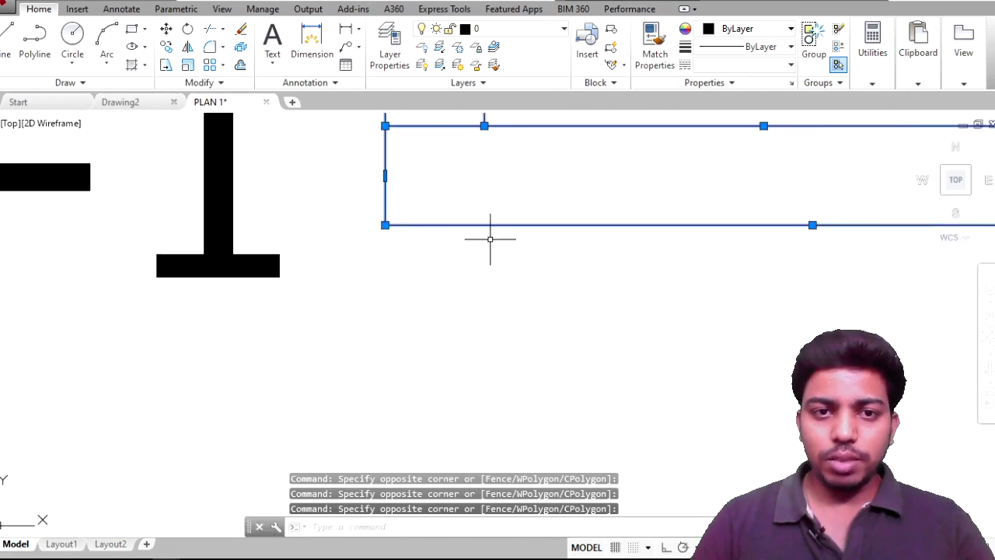
# Step: Add the wall lines beside the D-1 doorway and the lower wall corner
pyautogui.scroll(-3, 489, 233)
pyautogui.moveTo(490, 233)
pyautogui.mouseDown(button='middle')
pyautogui.moveTo(623, 272)
pyautogui.moveTo(994, 324)
pyautogui.mouseUp(button='middle')
pyautogui.click(637, 320)
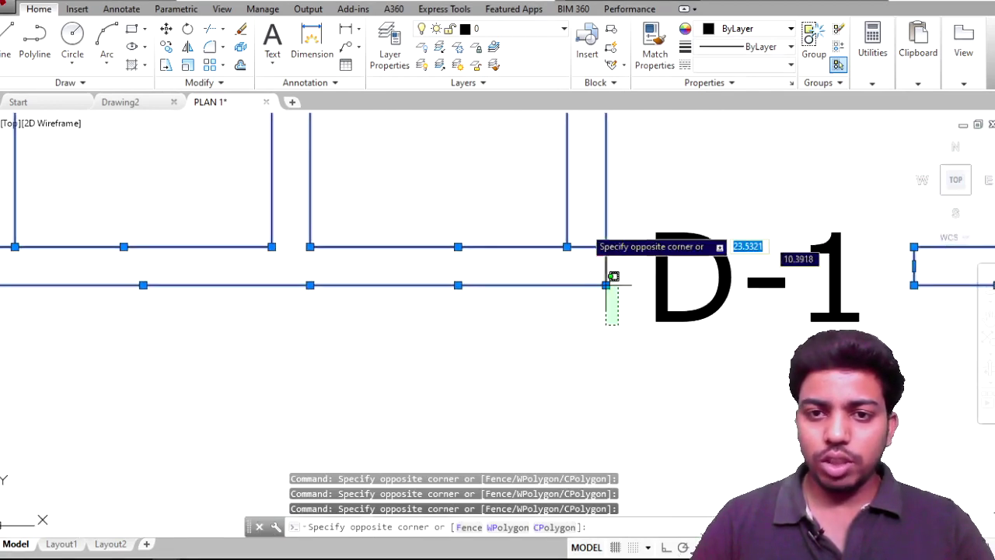
pyautogui.click(582, 229)
pyautogui.moveTo(583, 228); pyautogui.dragTo(260, 252, button='middle')
pyautogui.scroll(-3, 585, 286)
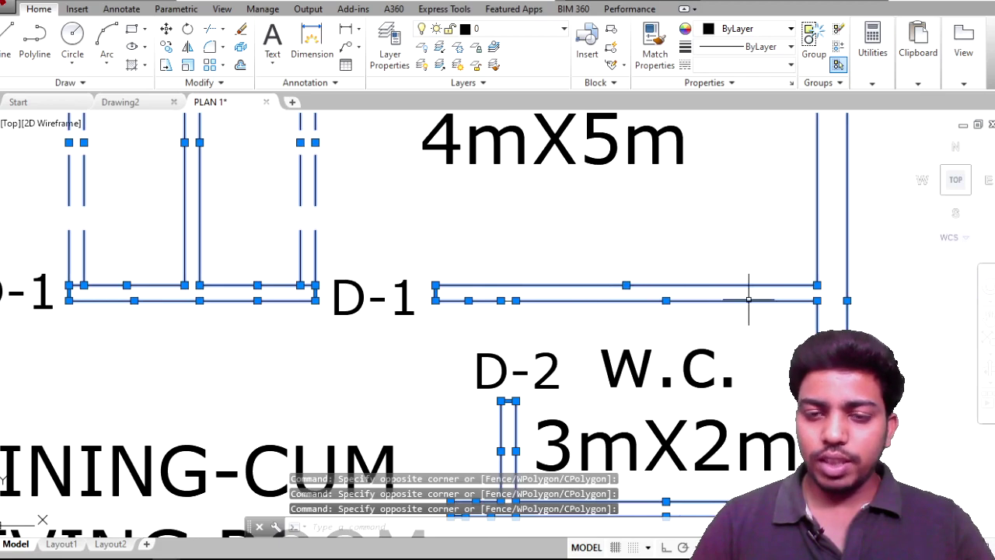
pyautogui.moveTo(749, 299); pyautogui.dragTo(592, 259, button='middle')
pyautogui.scroll(2, 402, 422)
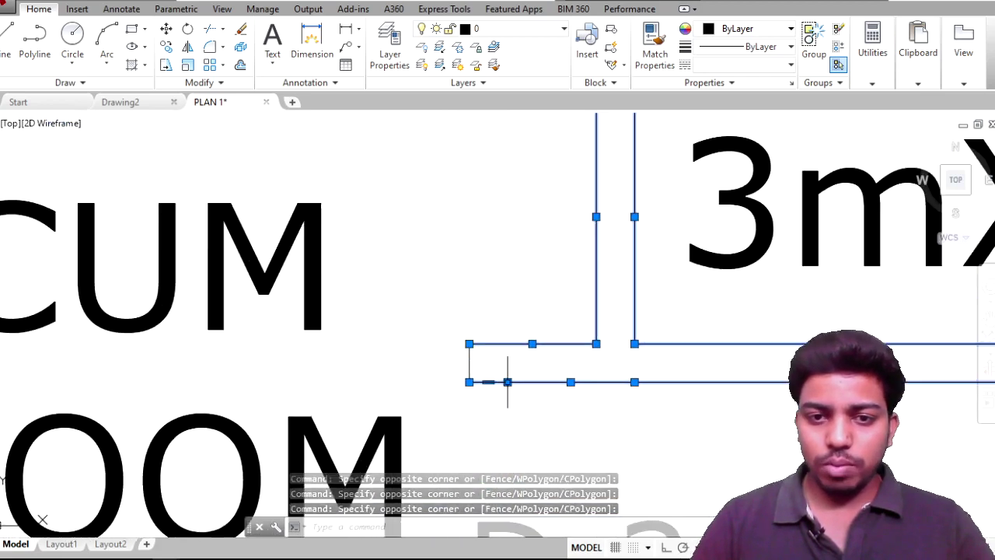
pyautogui.moveTo(508, 380); pyautogui.dragTo(460, 381, button='middle')
pyautogui.click(383, 422)
pyautogui.click(282, 175)
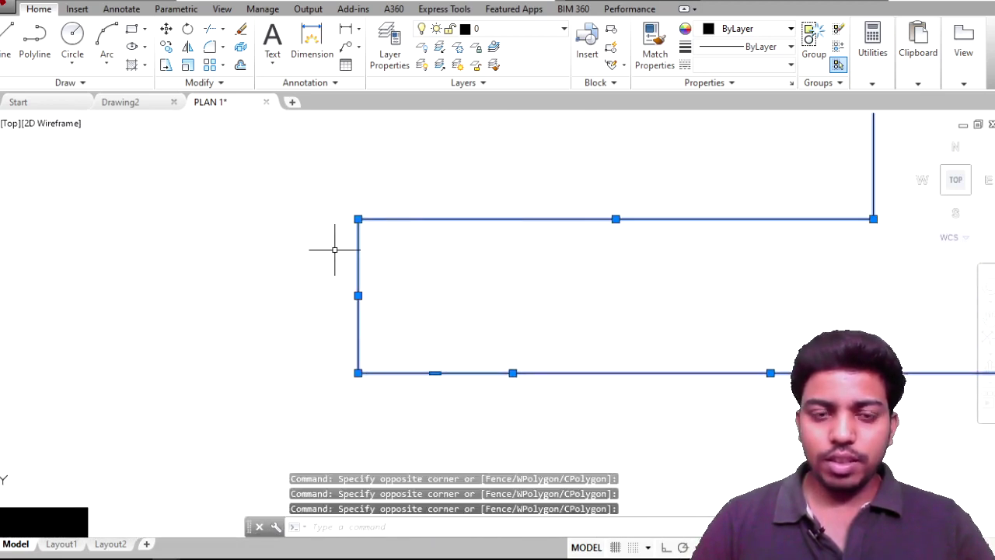
# Step: Check the KITCHEN, bedroom and W.C. areas and add the missing top wall line
pyautogui.scroll(-3, 333, 244)
pyautogui.moveTo(400, 284)
pyautogui.mouseDown(button='middle')
pyautogui.moveTo(462, 358)
pyautogui.moveTo(770, 255)
pyautogui.mouseUp(button='middle')
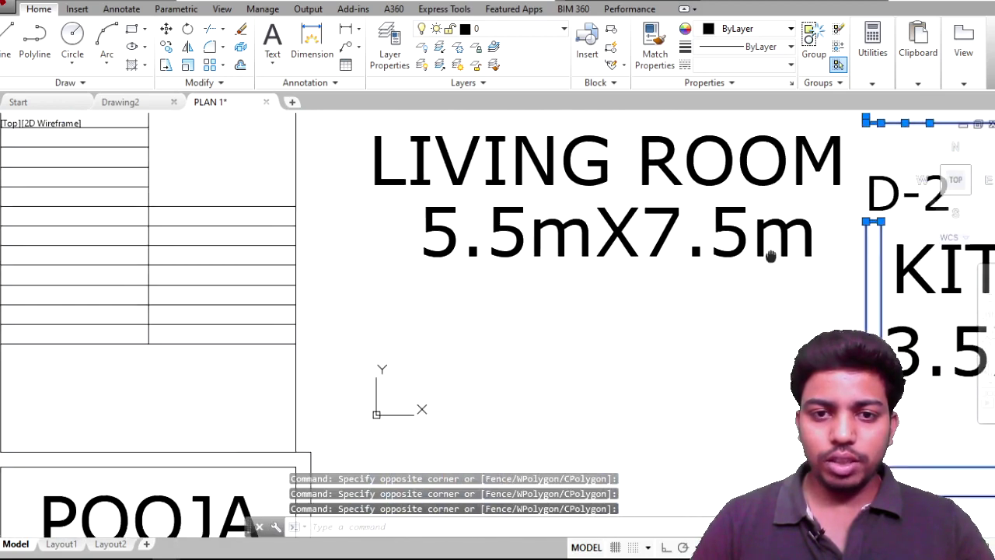
pyautogui.scroll(-2, 773, 259)
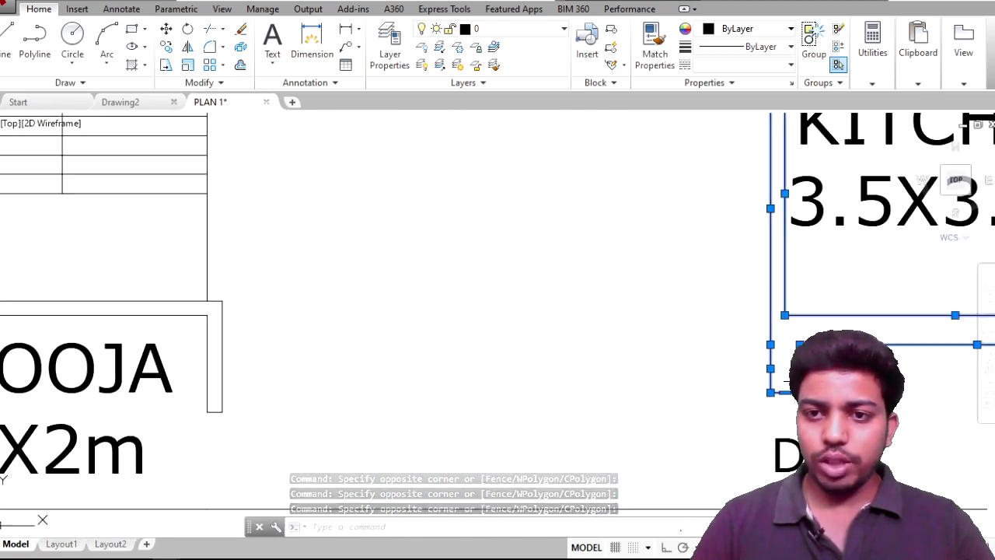
pyautogui.moveTo(378, 231)
pyautogui.mouseDown(button='middle')
pyautogui.moveTo(486, 198)
pyautogui.moveTo(510, 365)
pyautogui.mouseUp(button='middle')
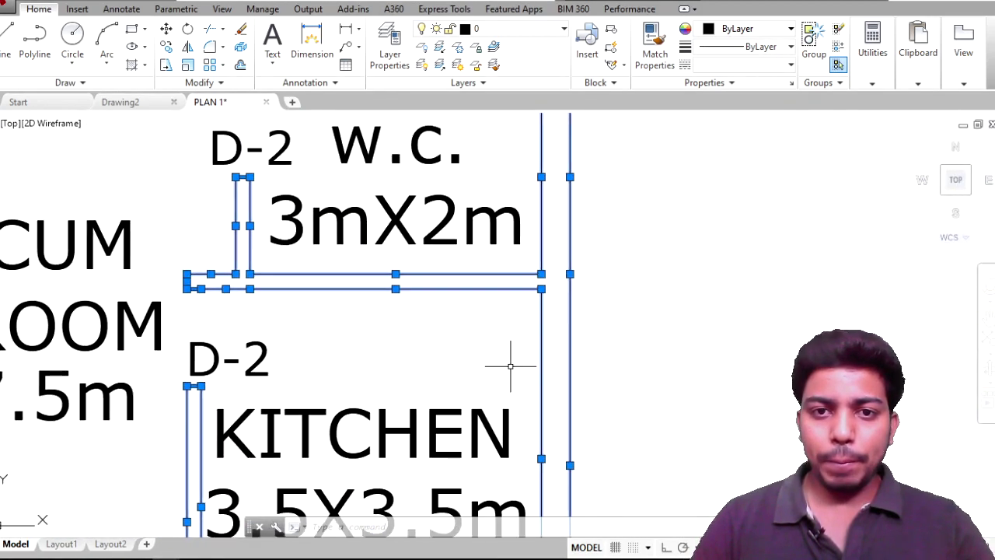
pyautogui.moveTo(523, 243); pyautogui.dragTo(548, 360, button='middle')
pyautogui.scroll(-2, 548, 360)
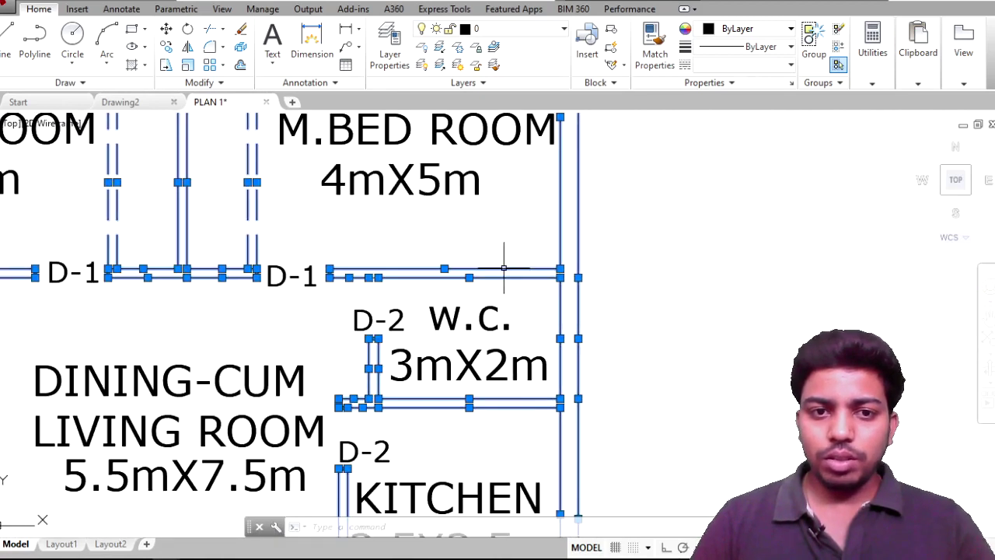
pyautogui.moveTo(504, 269); pyautogui.dragTo(727, 444, button='middle')
pyautogui.scroll(5, 404, 218)
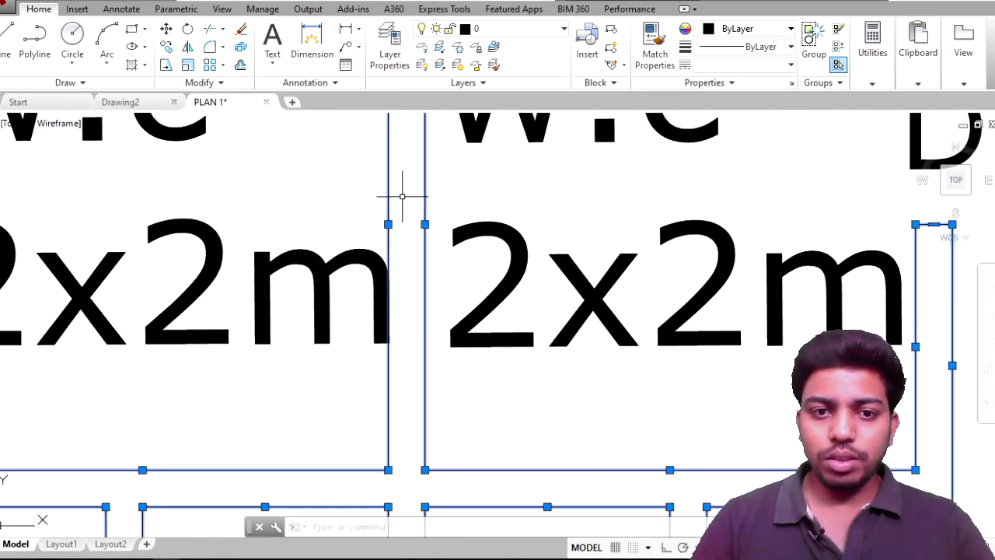
pyautogui.scroll(-3, 400, 195)
pyautogui.moveTo(265, 288); pyautogui.dragTo(431, 224, button='middle')
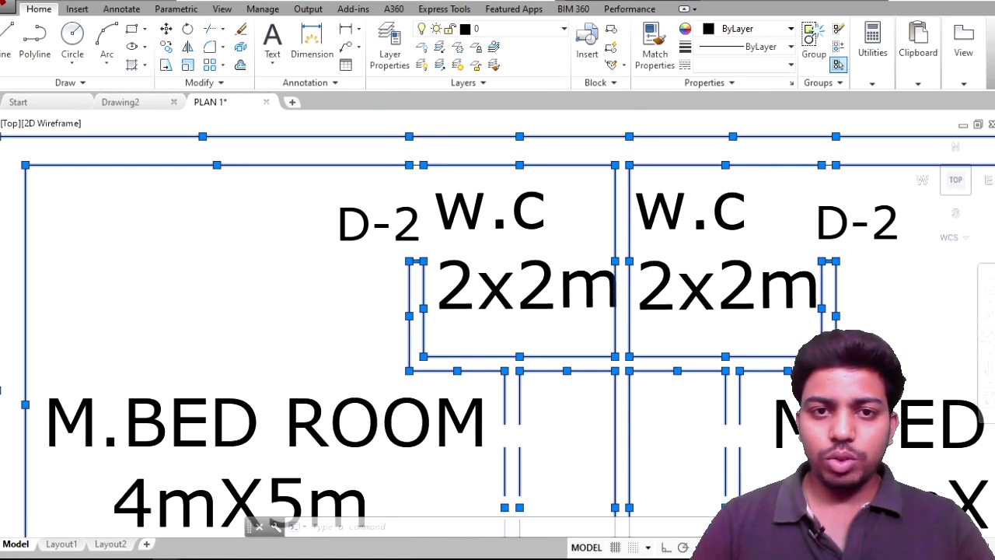
pyautogui.scroll(3, 424, 167)
pyautogui.scroll(3, 506, 285)
pyautogui.click(512, 288)
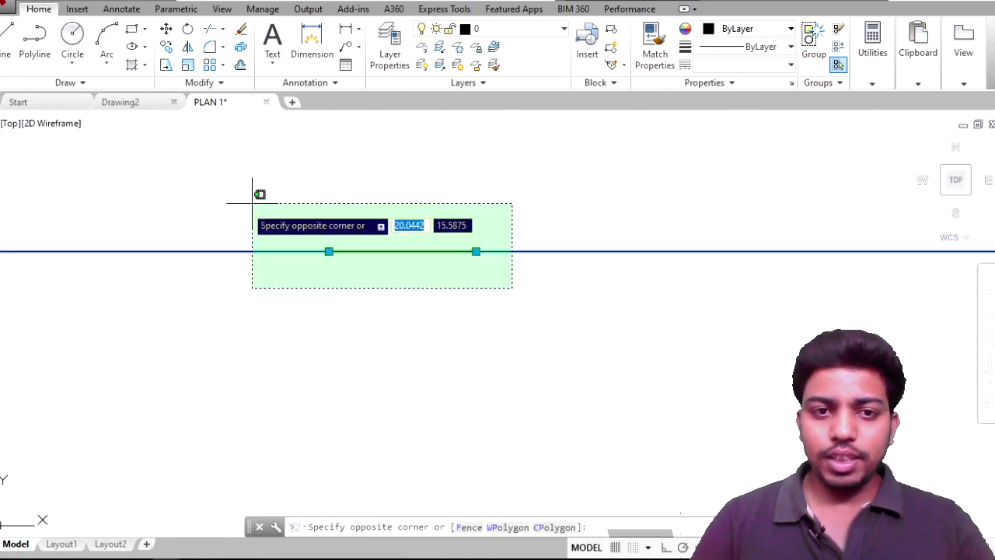
pyautogui.click(252, 203)
# Step: Add the wall near D-2, then zoom out to view the whole floor plan
pyautogui.scroll(-3, 689, 285)
pyautogui.moveTo(689, 285); pyautogui.dragTo(179, 315, button='middle')
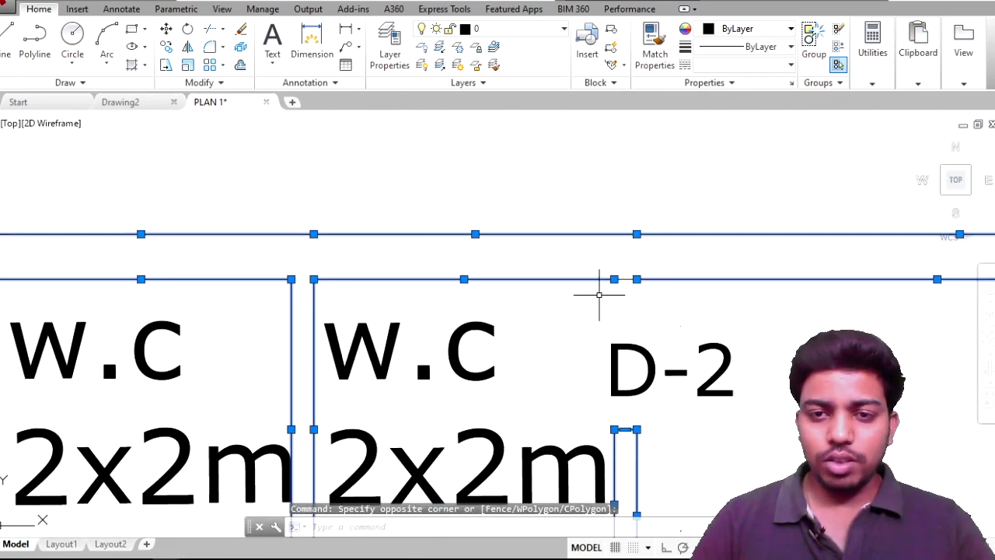
pyautogui.scroll(3, 598, 295)
pyautogui.click(576, 195)
pyautogui.scroll(-2, 609, 225)
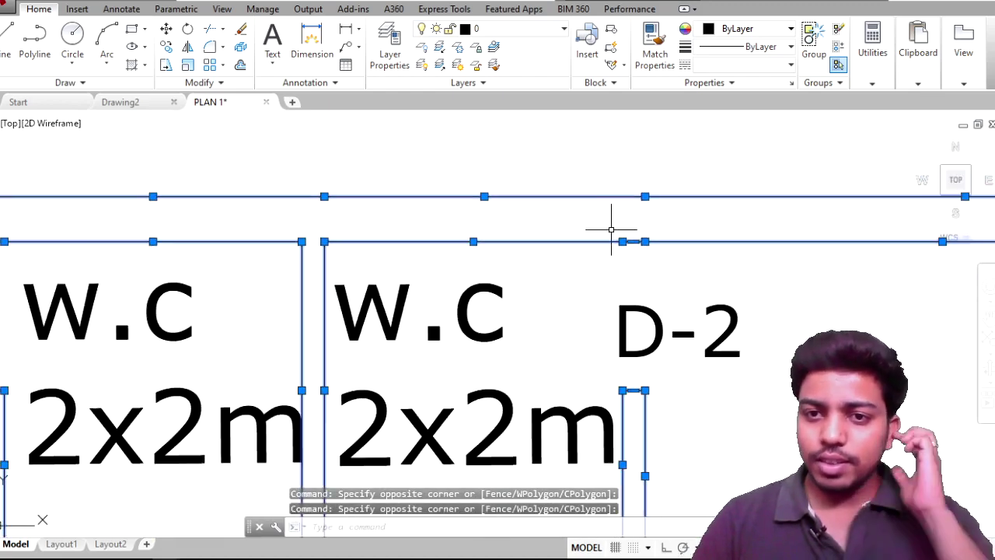
pyautogui.scroll(-2, 700, 249)
pyautogui.scroll(-2, 749, 266)
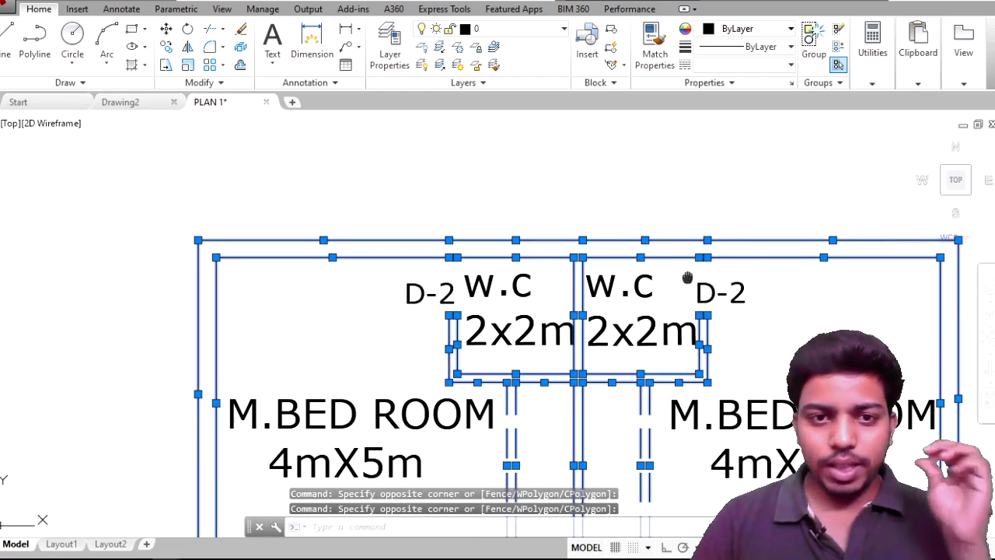
pyautogui.moveTo(705, 282); pyautogui.dragTo(622, 144, button='middle')
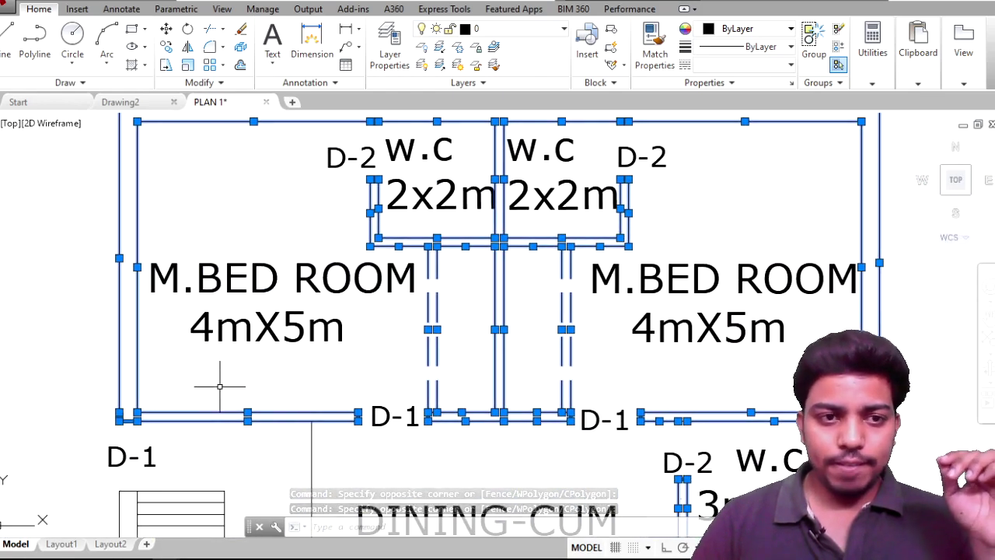
pyautogui.scroll(-2, 477, 319)
pyautogui.moveTo(628, 426)
pyautogui.mouseDown(button='middle')
pyautogui.moveTo(576, 354)
pyautogui.moveTo(482, 338)
pyautogui.mouseUp(button='middle')
pyautogui.scroll(-2, 576, 354)
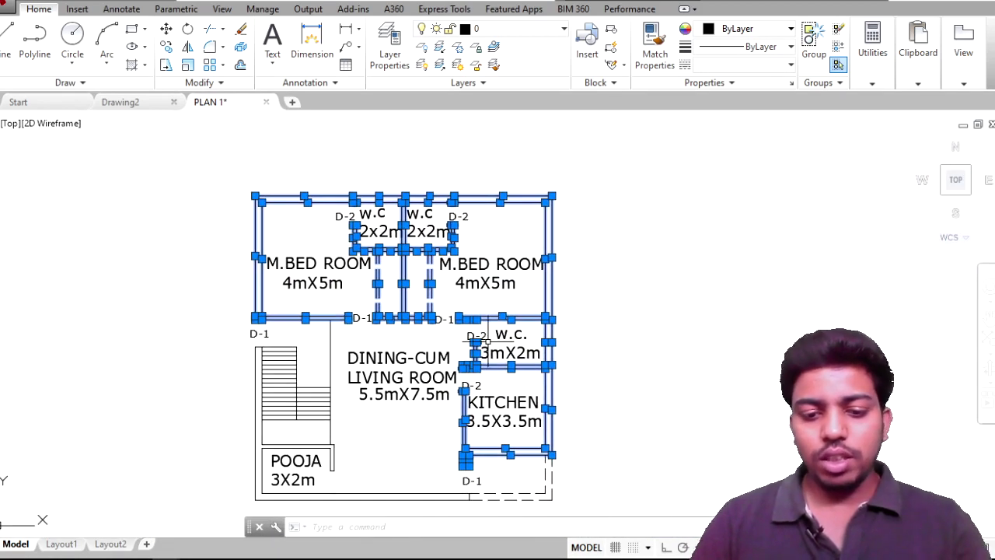
# Step: Join the selected wall segments into 7 polylines, then check the outer, bedroom and W.C. walls
pyautogui.write('oin')
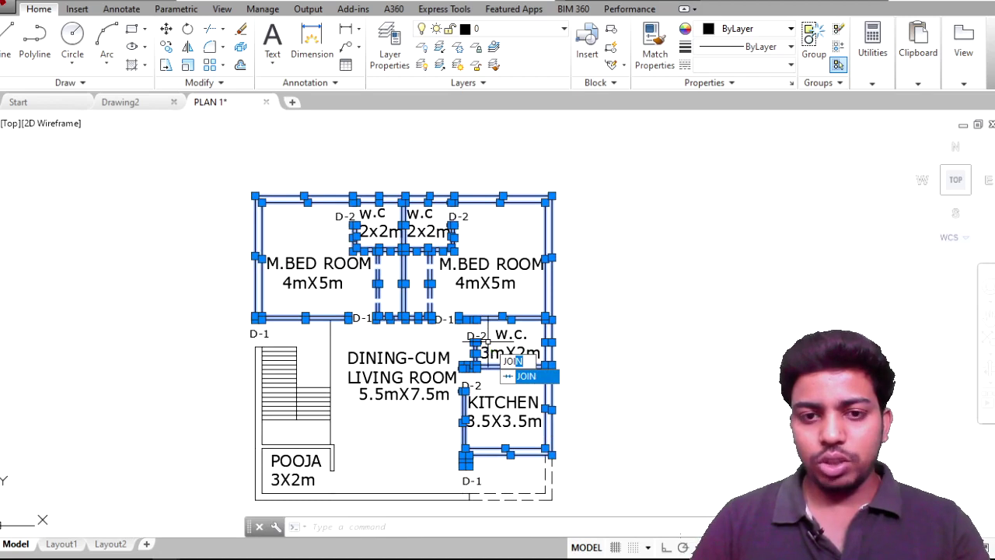
pyautogui.press('Return')
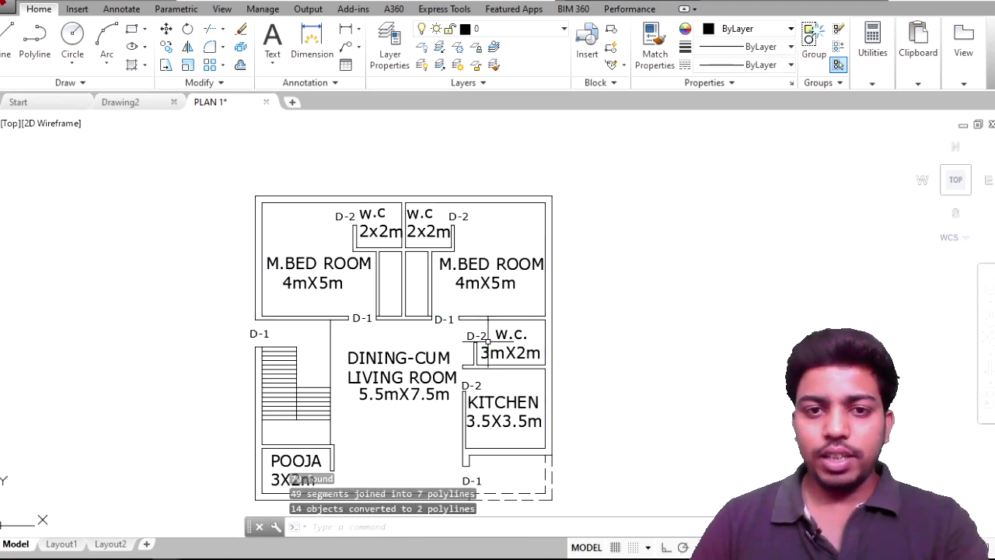
pyautogui.click(314, 195)
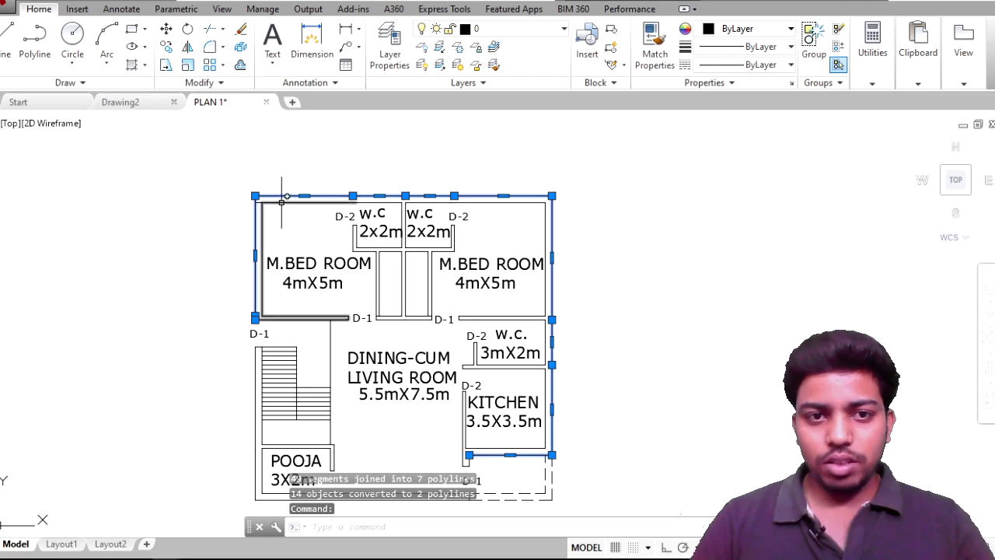
pyautogui.click(282, 201)
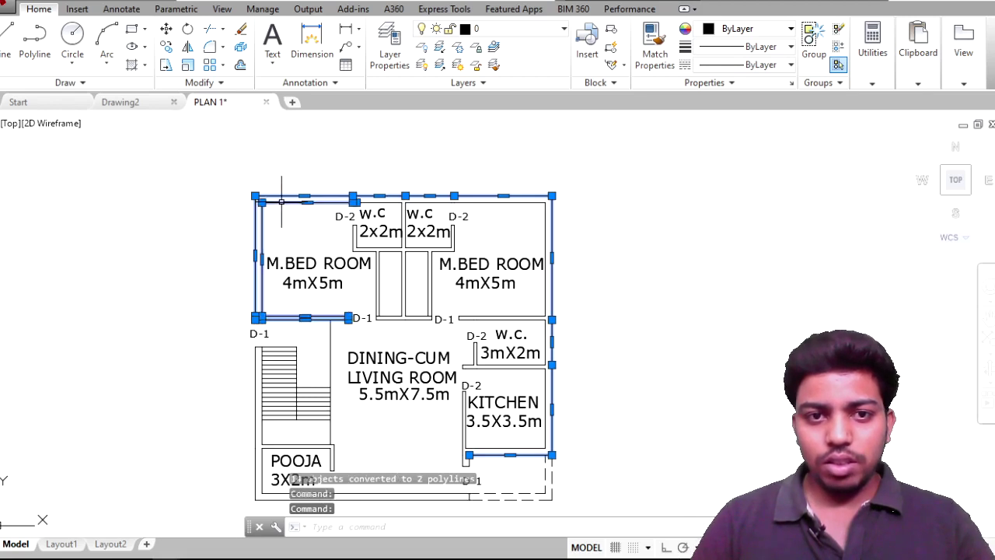
pyautogui.click(373, 196)
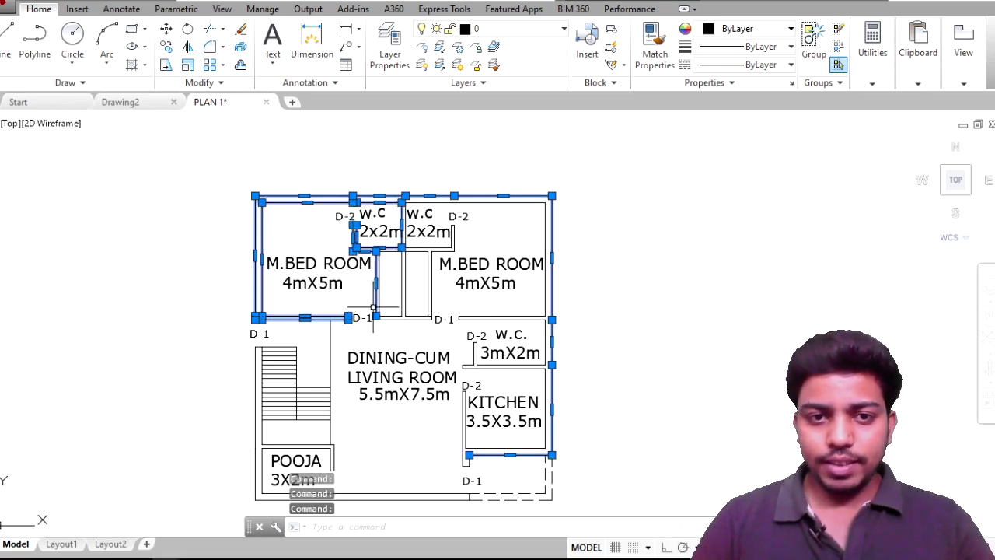
pyautogui.press('Escape')
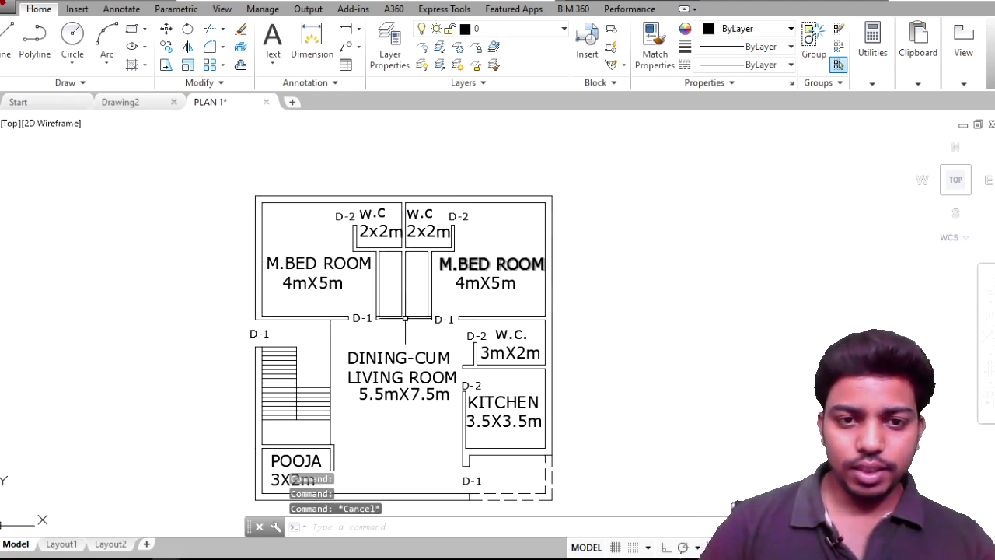
# Step: Undo the wall join twice so the bedroom door walls are separate pieces again
pyautogui.scroll(4, 402, 290)
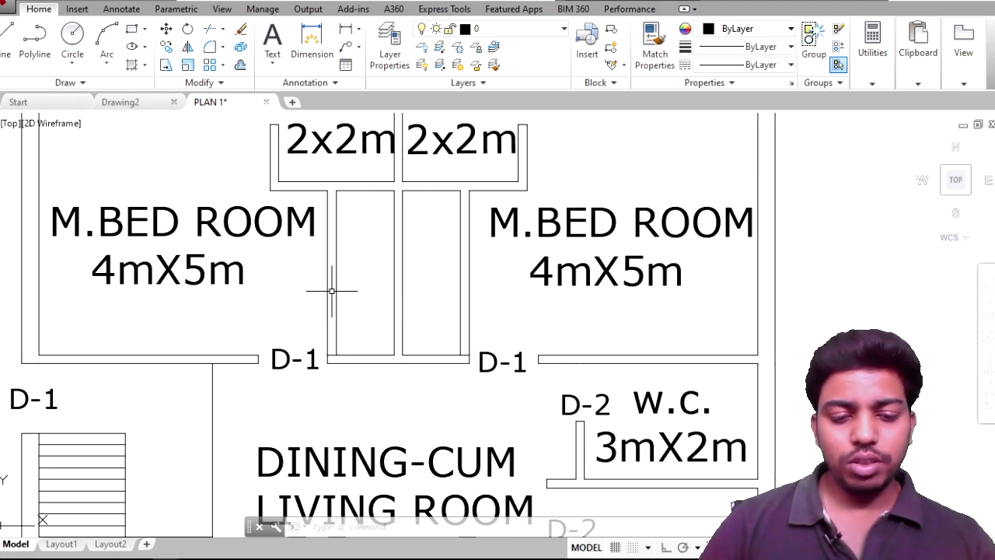
pyautogui.scroll(-4, 405, 271)
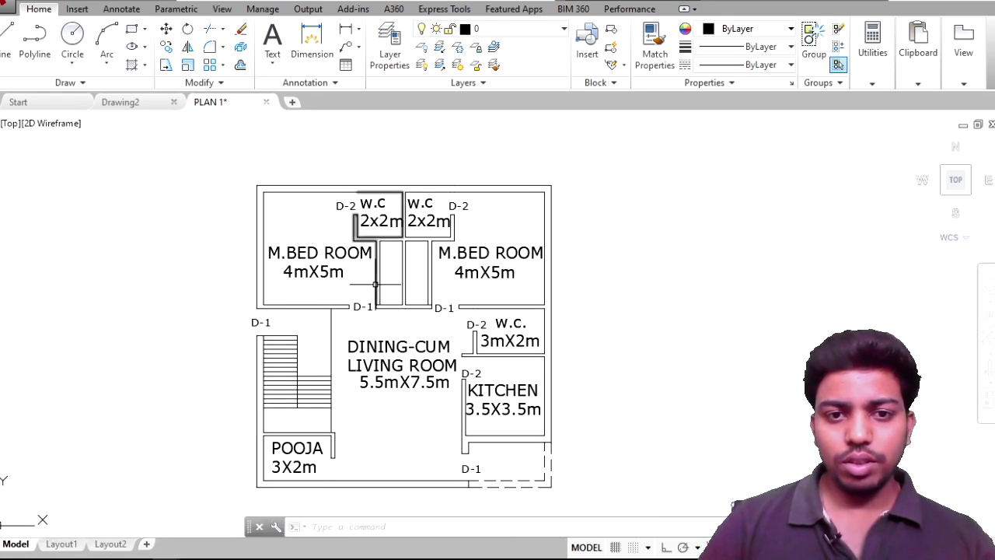
pyautogui.hotkey('ctrl', 'z')
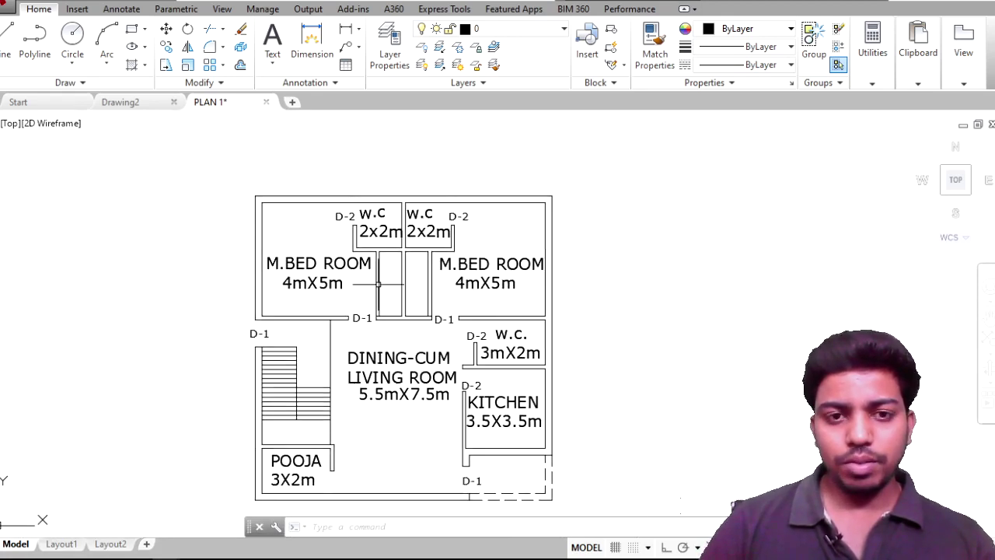
pyautogui.hotkey('ctrl', 'z')
# Step: Select the left bedroom wall and the short walls beside the D-1 door to inspect them
pyautogui.scroll(4, 309, 313)
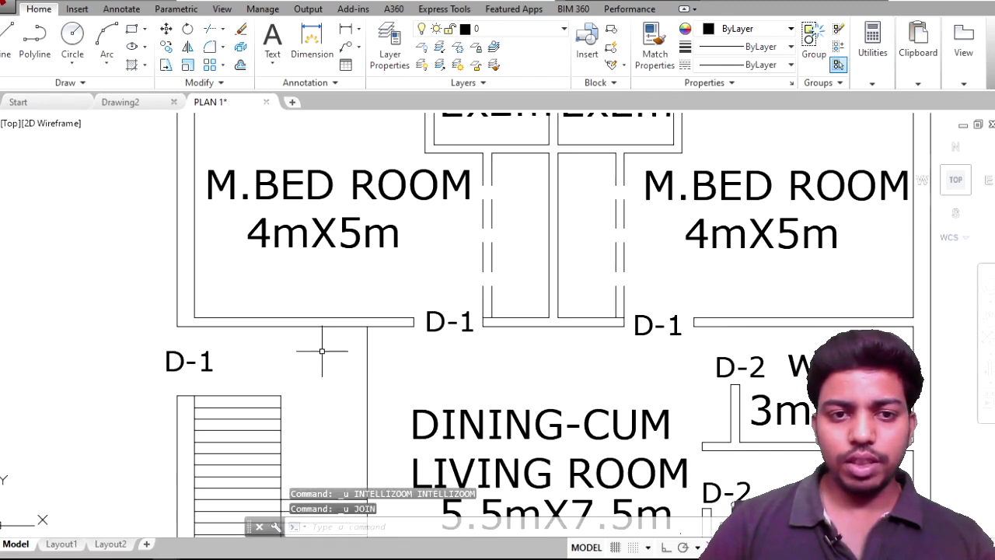
pyautogui.click(322, 349)
pyautogui.click(171, 249)
pyautogui.moveTo(148, 244); pyautogui.dragTo(257, 483, button='middle')
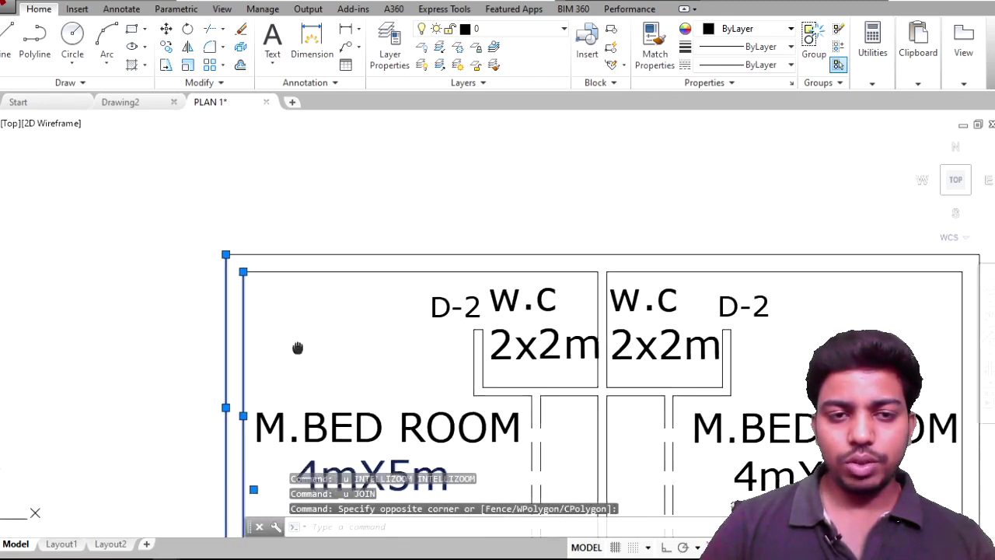
pyautogui.moveTo(300, 349); pyautogui.dragTo(160, 59, button='middle')
pyautogui.scroll(5, 357, 279)
pyautogui.click(238, 246)
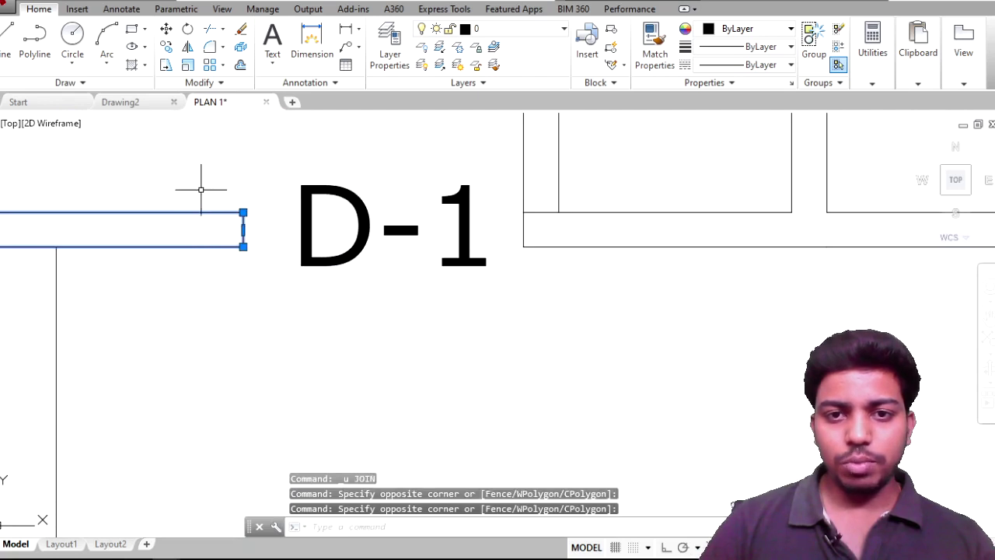
pyautogui.click(586, 176)
# Step: Inspect the vertical wall line by the door, then clear the selection and view the whole outline
pyautogui.moveTo(596, 182); pyautogui.dragTo(540, 382, button='middle')
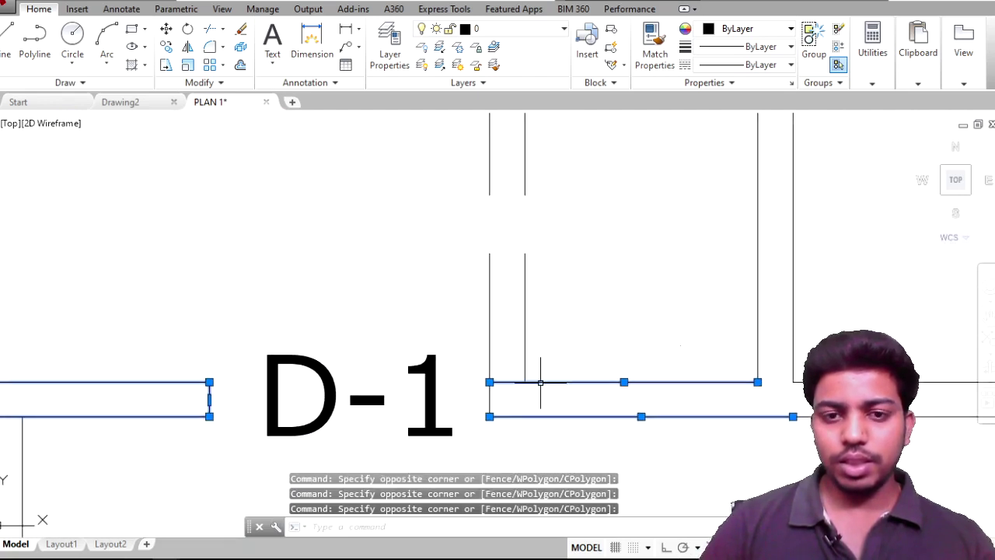
pyautogui.scroll(5, 513, 420)
pyautogui.click(548, 422)
pyautogui.click(439, 220)
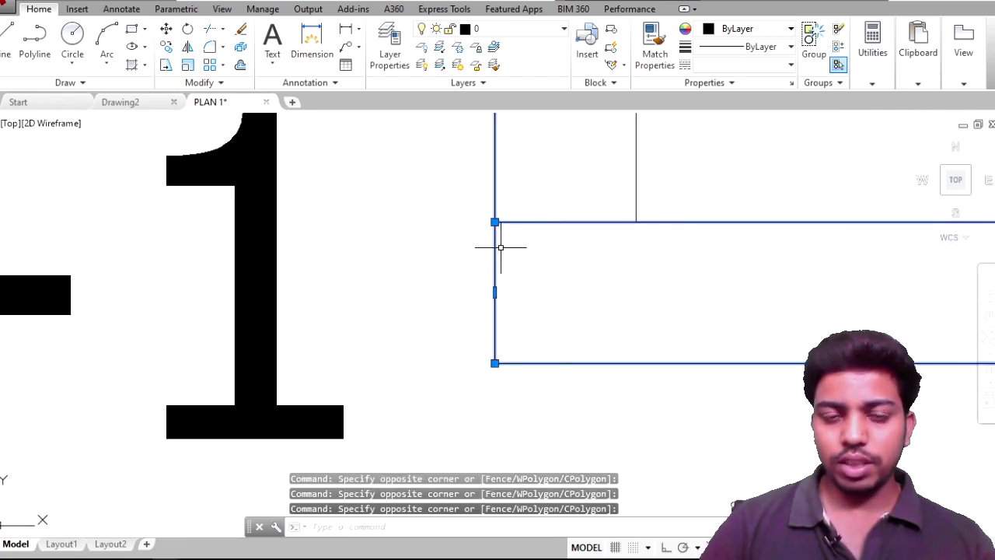
pyautogui.scroll(-6, 517, 242)
pyautogui.scroll(-4, 516, 235)
pyautogui.scroll(-5, 504, 257)
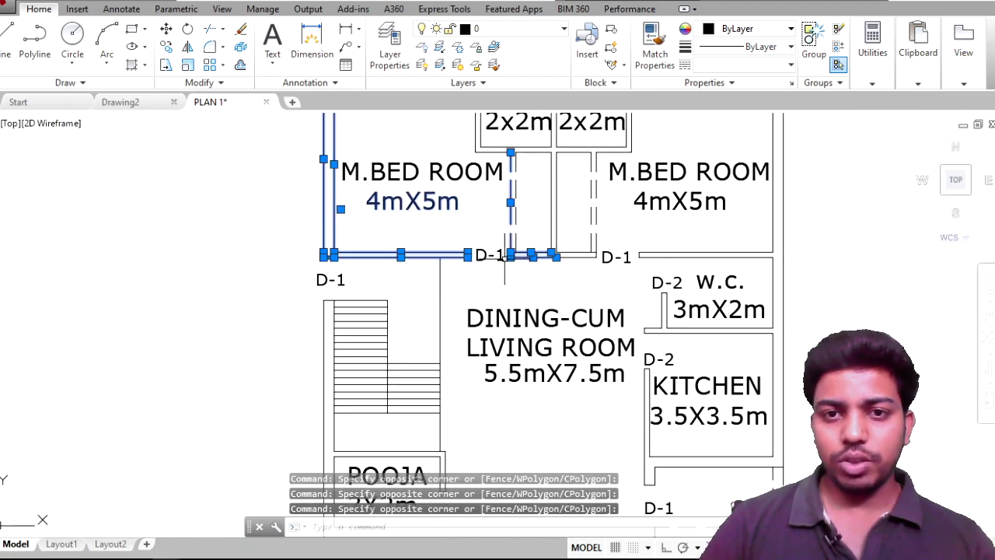
pyautogui.press('Escape')
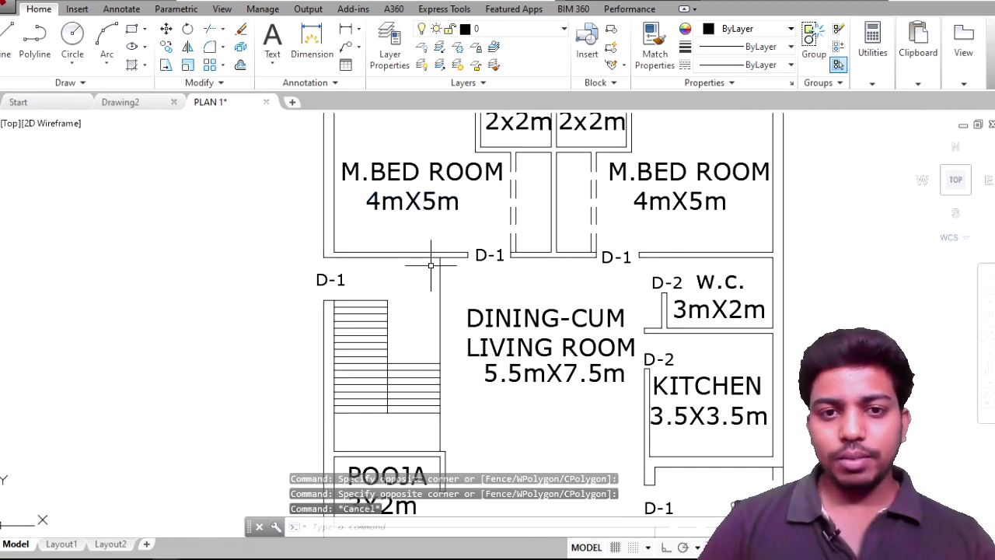
pyautogui.moveTo(431, 265); pyautogui.dragTo(421, 335, button='middle')
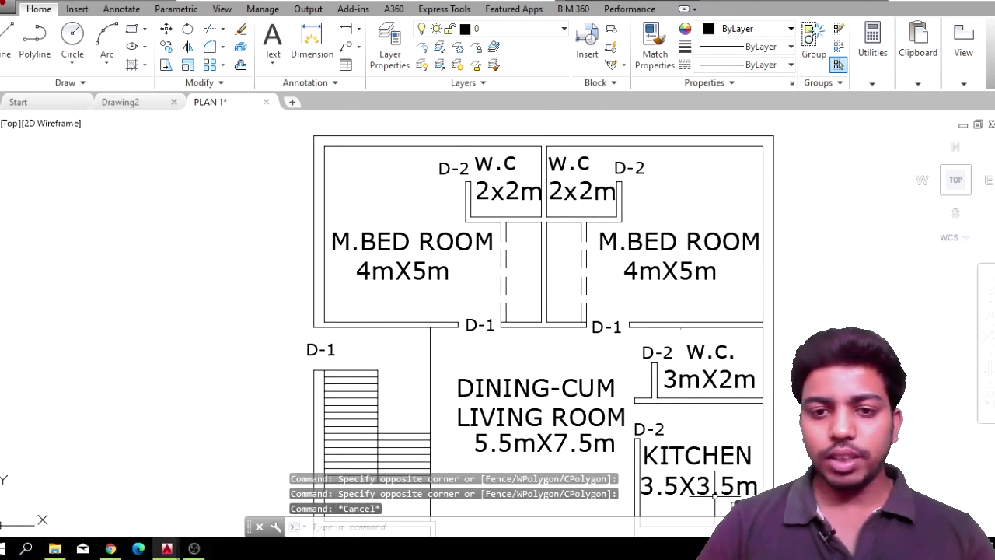
# Step: Select every object in the plan with Ctrl+A and enter the JOIN command
pyautogui.moveTo(660, 349)
pyautogui.mouseDown(button='middle')
pyautogui.moveTo(602, 287)
pyautogui.moveTo(573, 287)
pyautogui.mouseUp(button='middle')
pyautogui.moveTo(355, 329); pyautogui.dragTo(469, 328, button='middle')
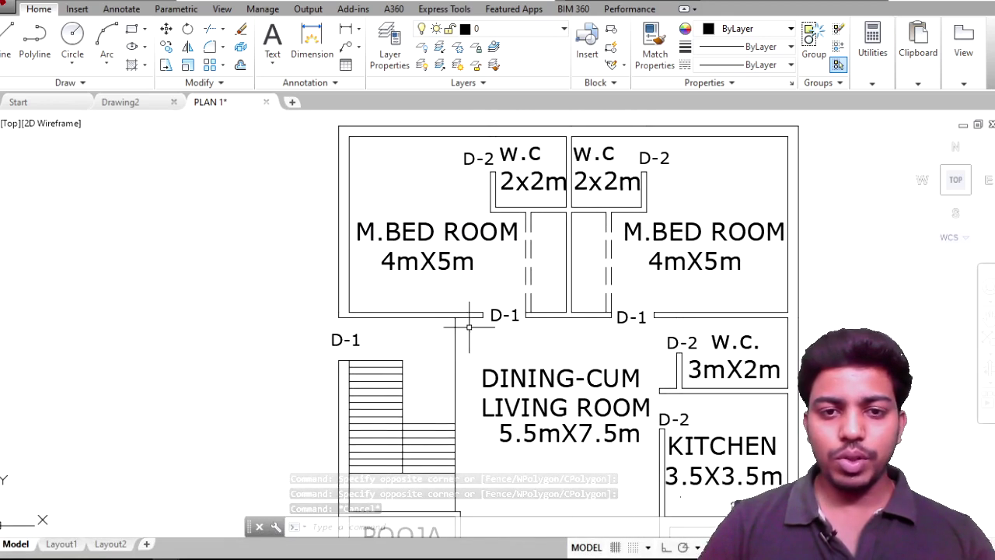
pyautogui.scroll(-1, 707, 362)
pyautogui.hotkey('ctrl', 'a')
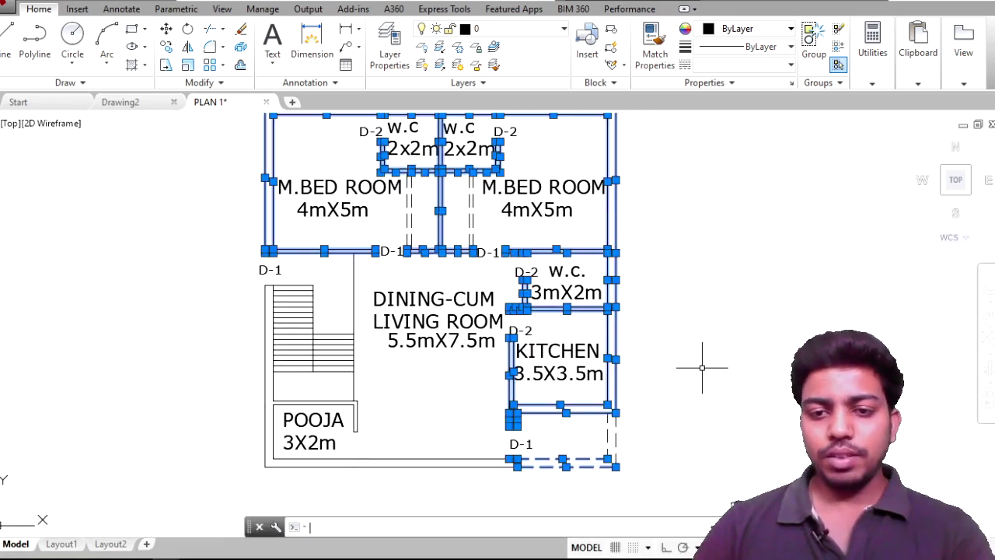
pyautogui.moveTo(728, 255); pyautogui.dragTo(705, 281, button='middle')
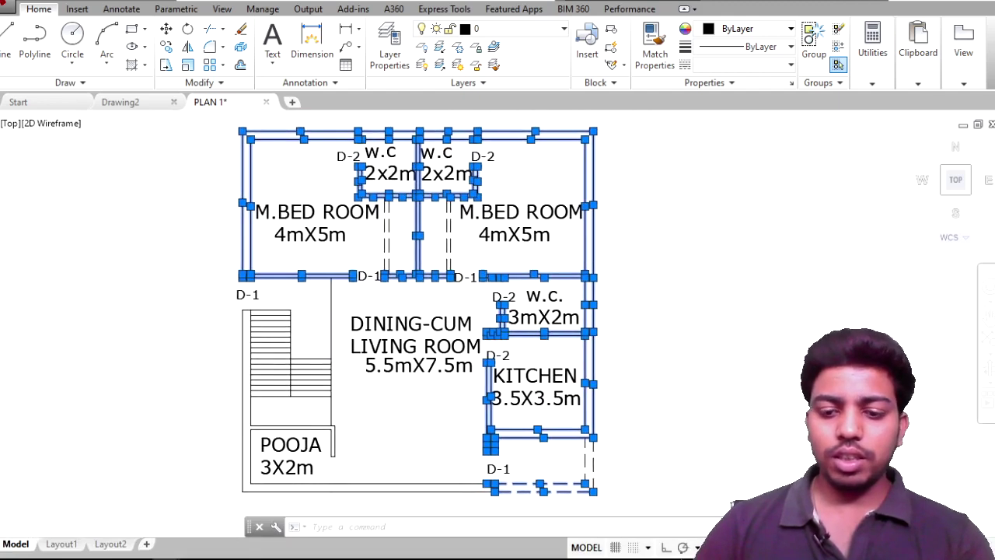
pyautogui.write('o')
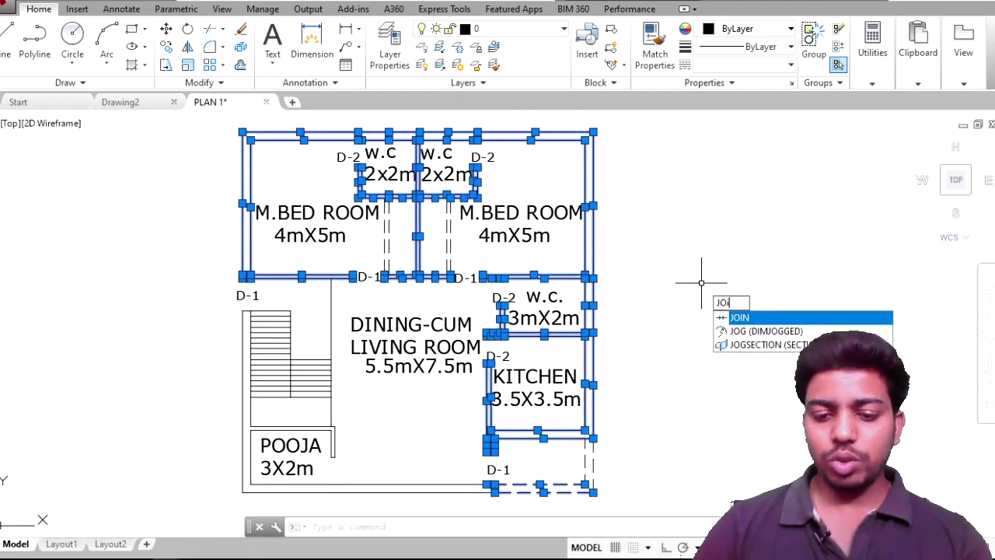
pyautogui.write('in')
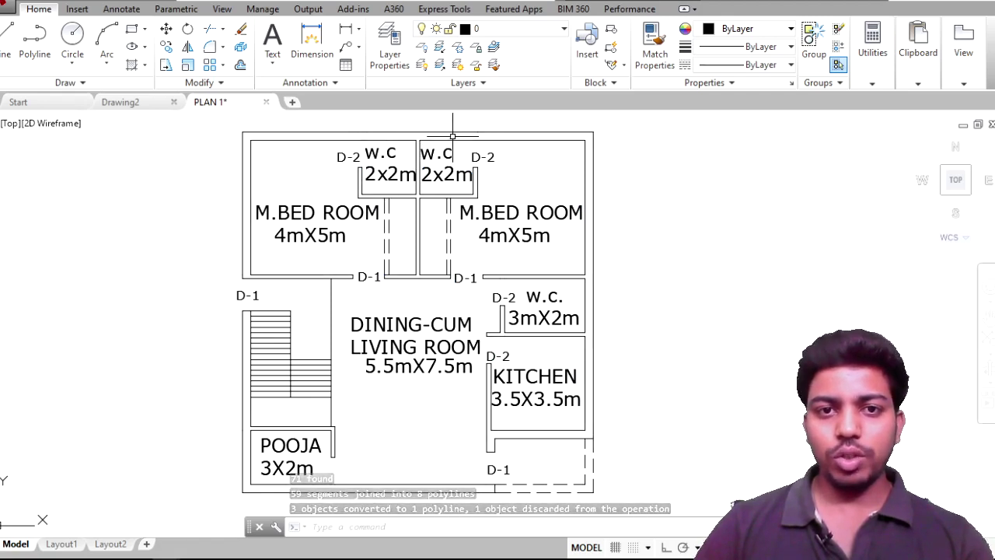
pyautogui.click(421, 179)
pyautogui.click(215, 130)
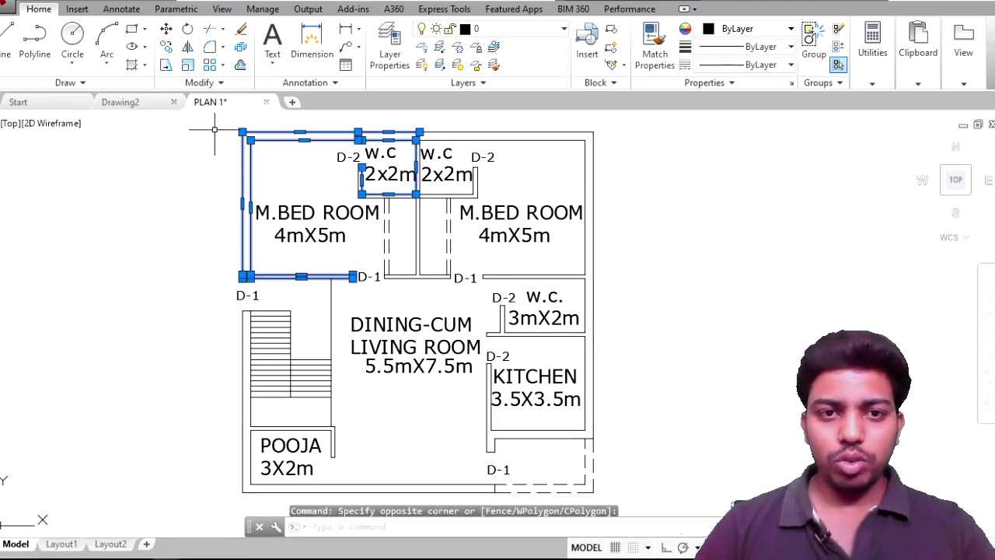
pyautogui.click(420, 447)
pyautogui.scroll(5, 436, 191)
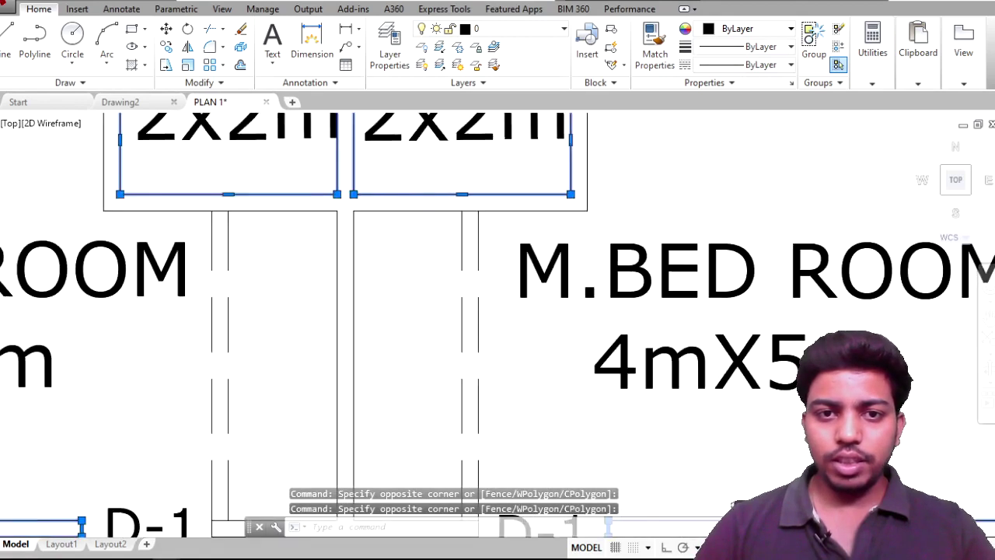
pyautogui.scroll(1, 435, 191)
pyautogui.click(369, 263)
pyautogui.click(275, 149)
pyautogui.scroll(-5, 340, 278)
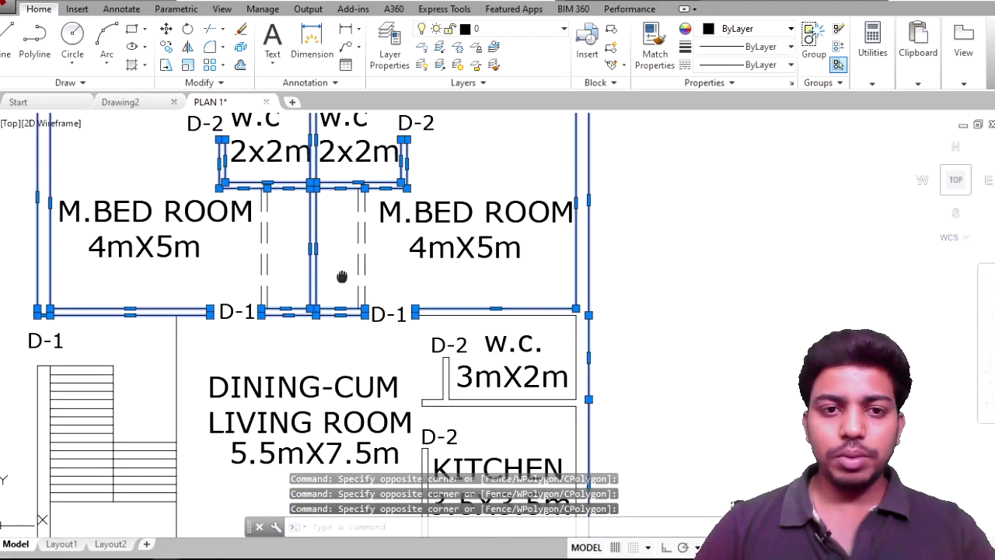
pyautogui.scroll(1, 371, 227)
pyautogui.scroll(2, 348, 266)
pyautogui.scroll(-1, 684, 272)
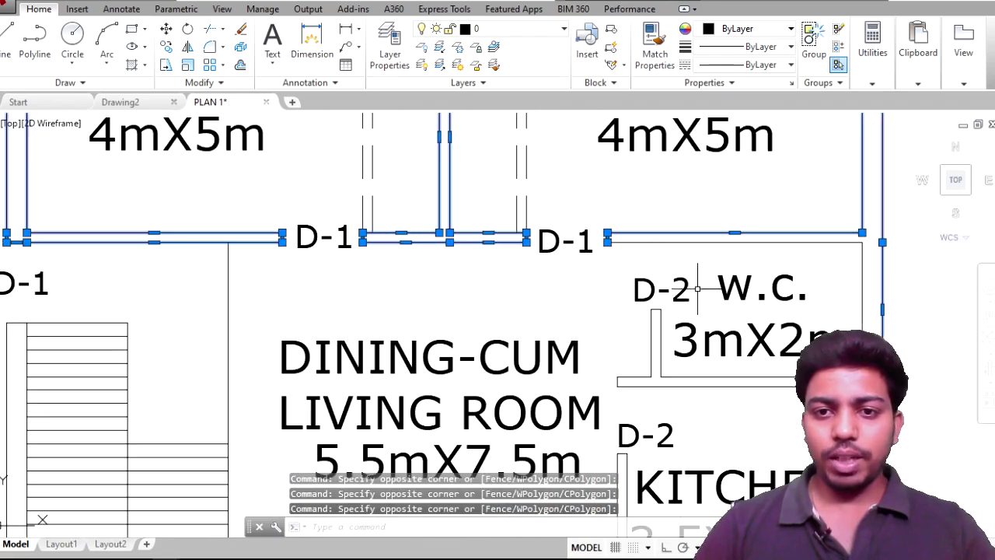
pyautogui.click(692, 412)
pyautogui.click(627, 358)
pyautogui.moveTo(882, 457); pyautogui.dragTo(713, 333, button='middle')
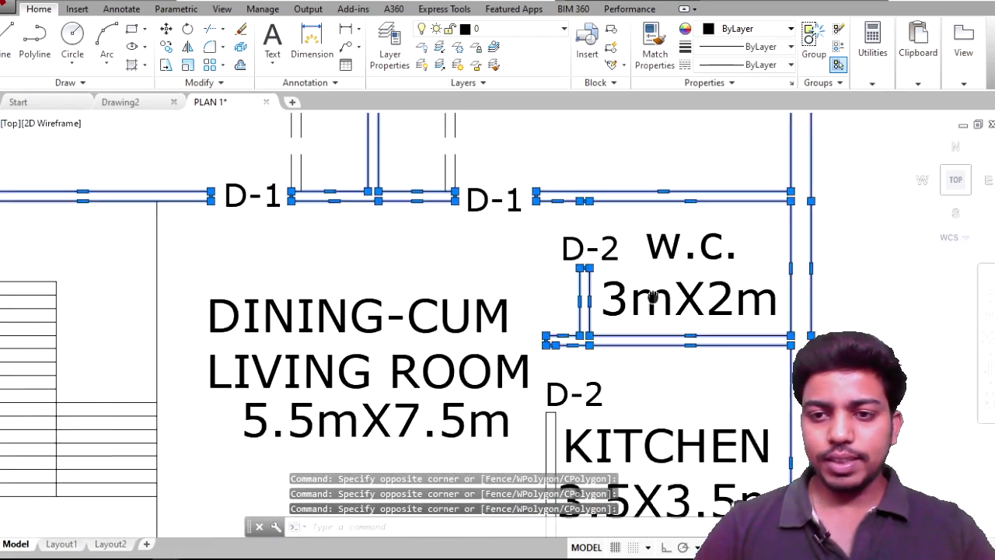
pyautogui.moveTo(544, 370); pyautogui.dragTo(574, 230, button='middle')
pyautogui.click(497, 330)
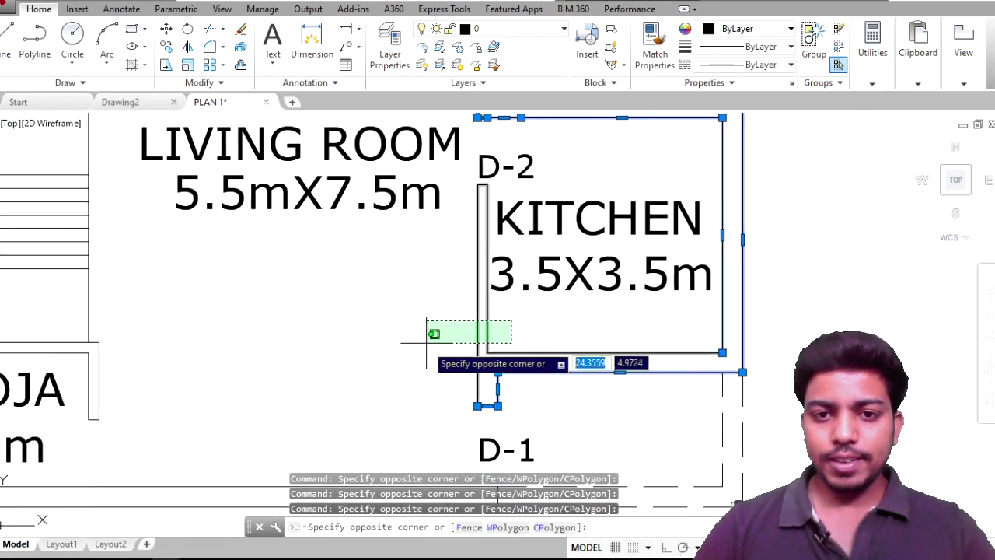
pyautogui.click(433, 354)
pyautogui.scroll(-2, 589, 371)
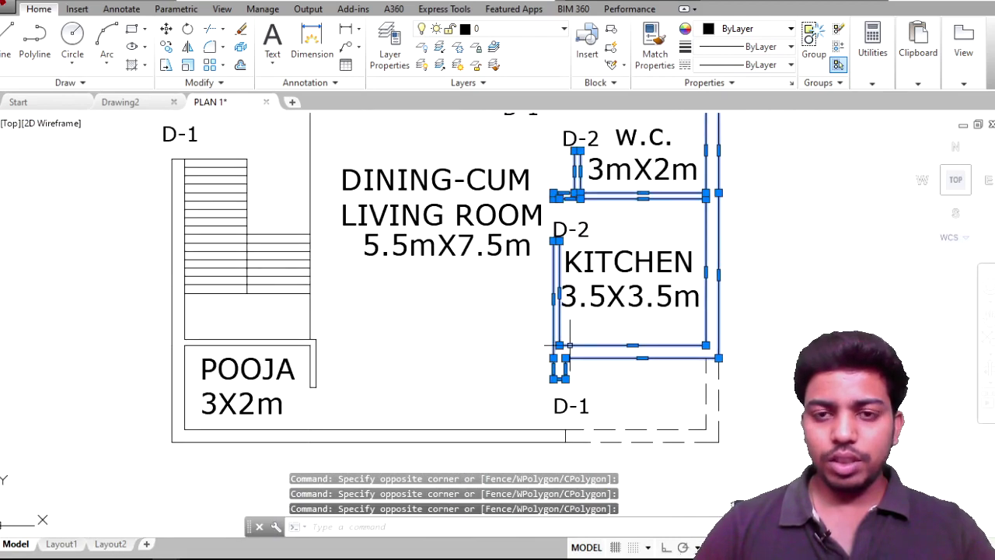
pyautogui.scroll(-2, 570, 345)
pyautogui.scroll(5, 546, 403)
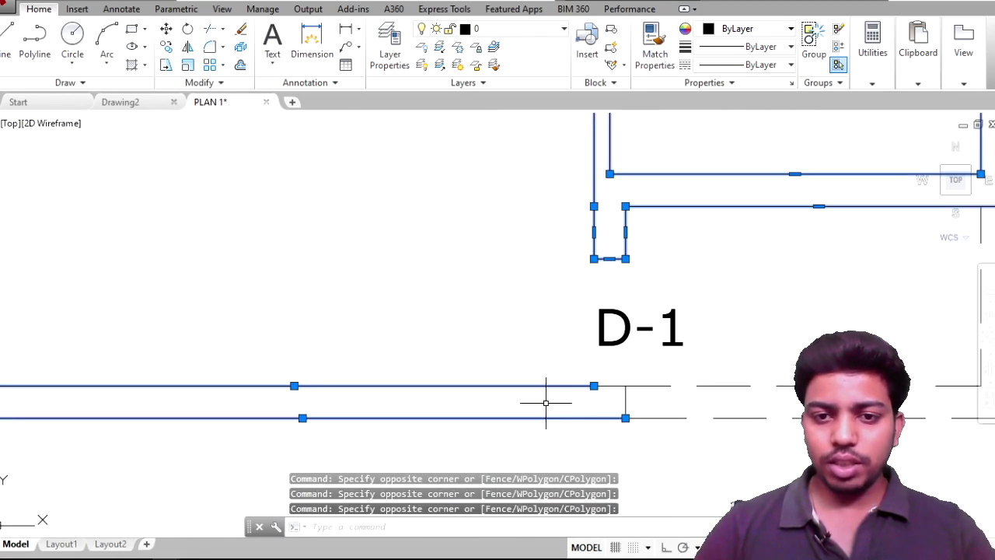
pyautogui.click(626, 403)
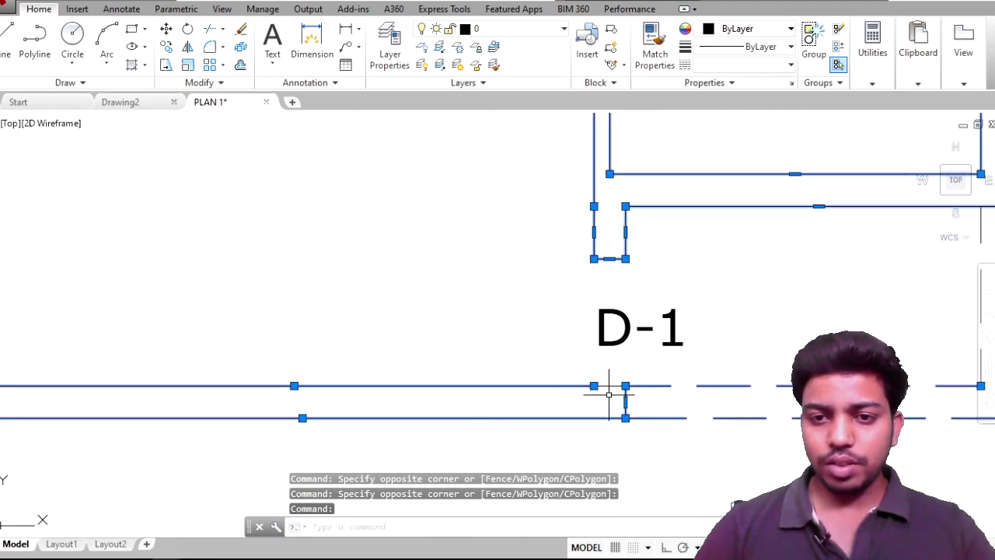
pyautogui.press('Escape')
pyautogui.click(585, 435)
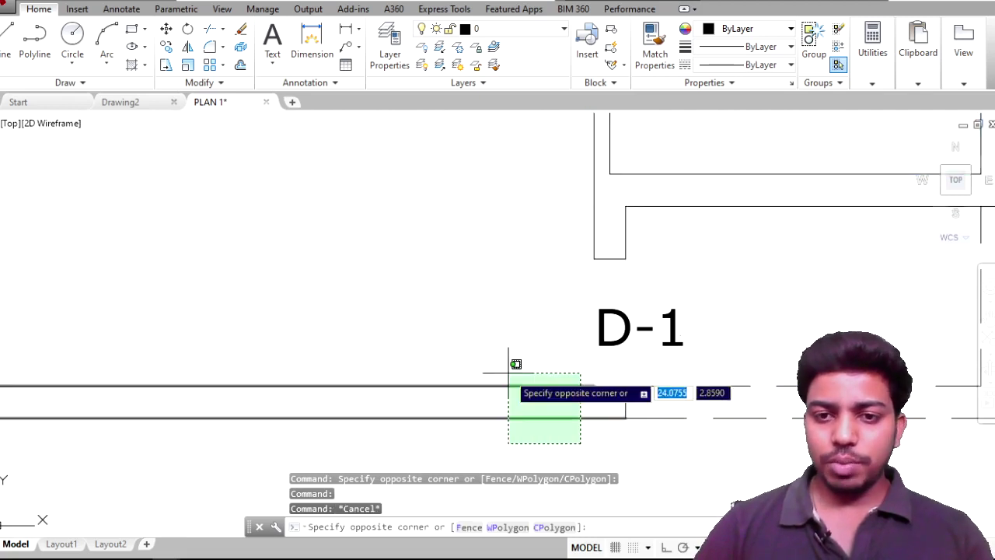
pyautogui.click(516, 362)
pyautogui.click(613, 384)
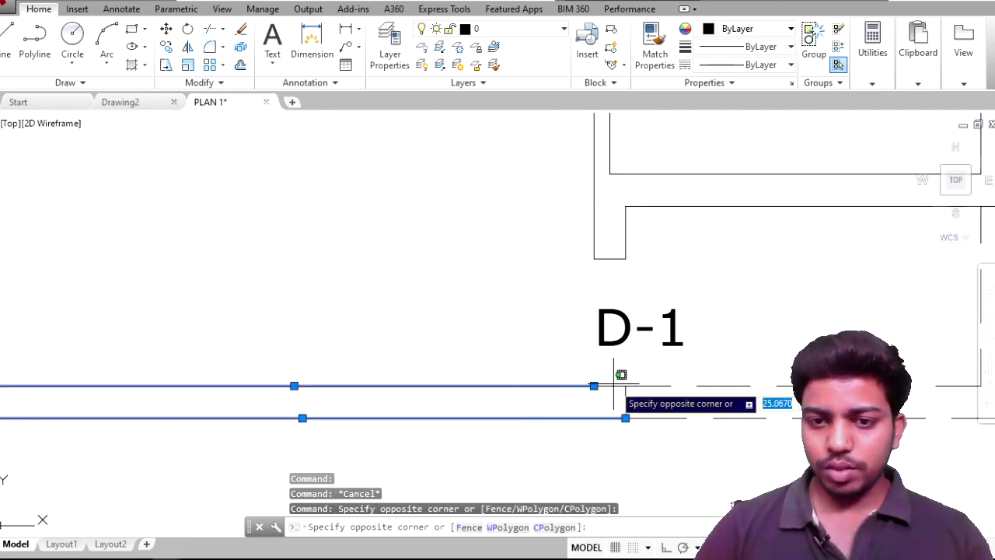
pyautogui.click(605, 388)
pyautogui.scroll(2, 603, 389)
pyautogui.scroll(3, 584, 371)
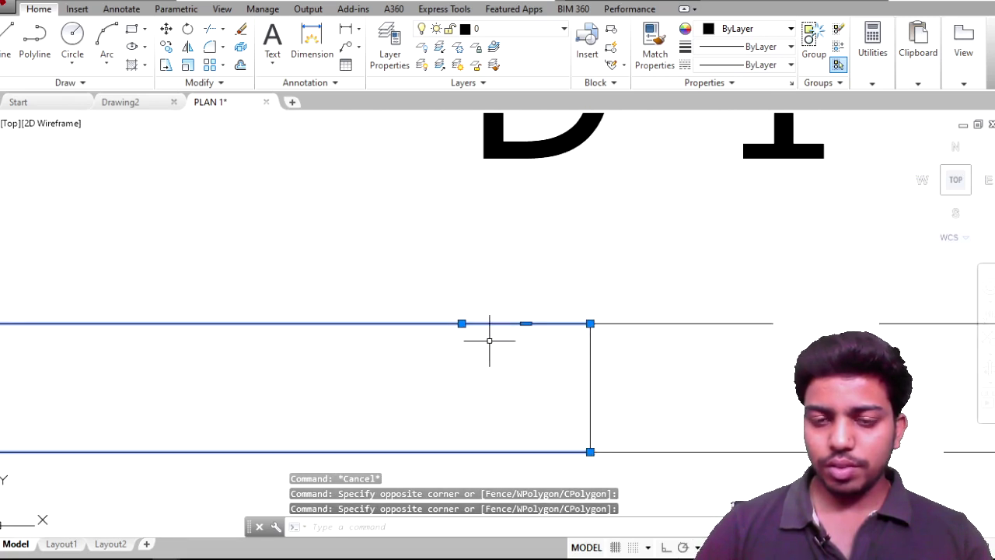
# Step: Clear the wall selection and cancel the TRIM command without trimming anything
pyautogui.press('Escape')
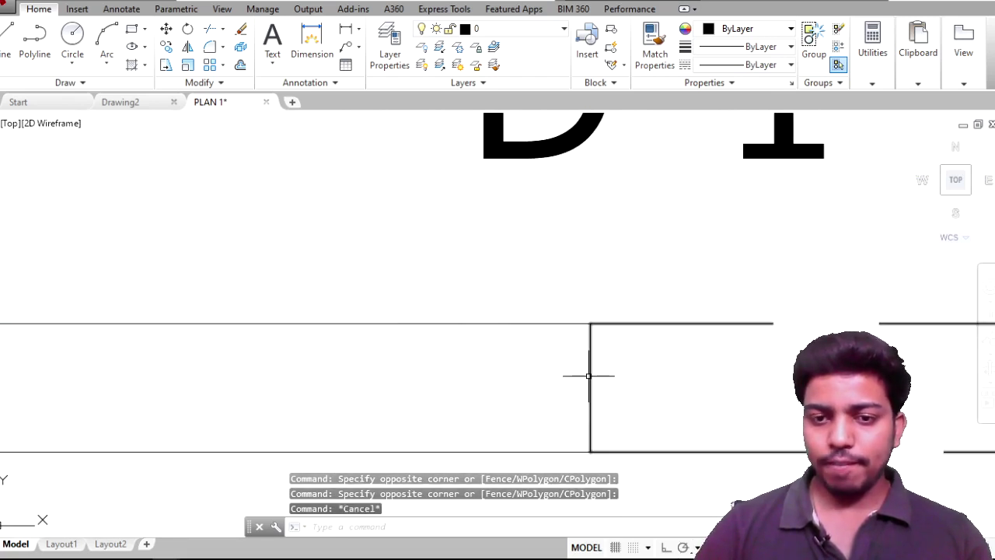
pyautogui.write('TR')
pyautogui.press('Return')
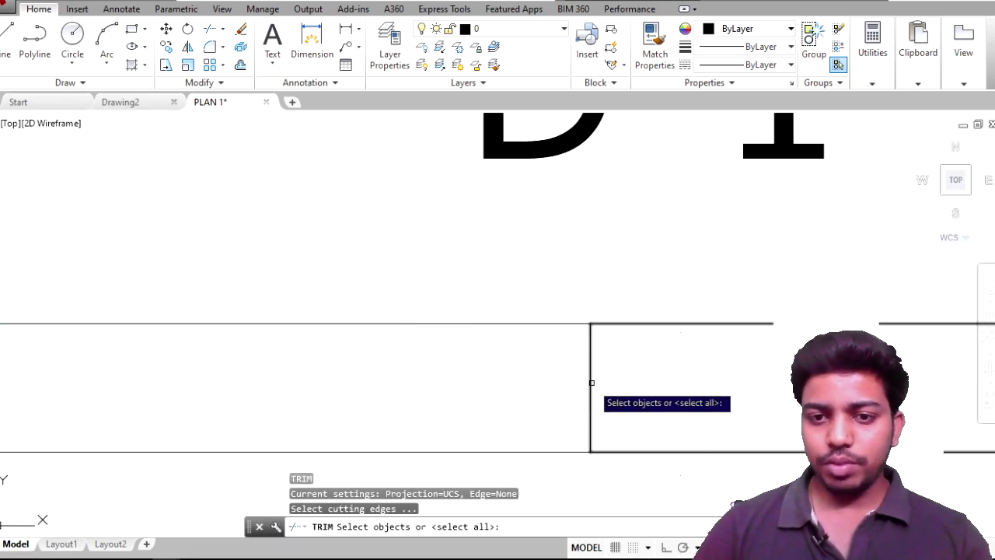
pyautogui.press('Return')
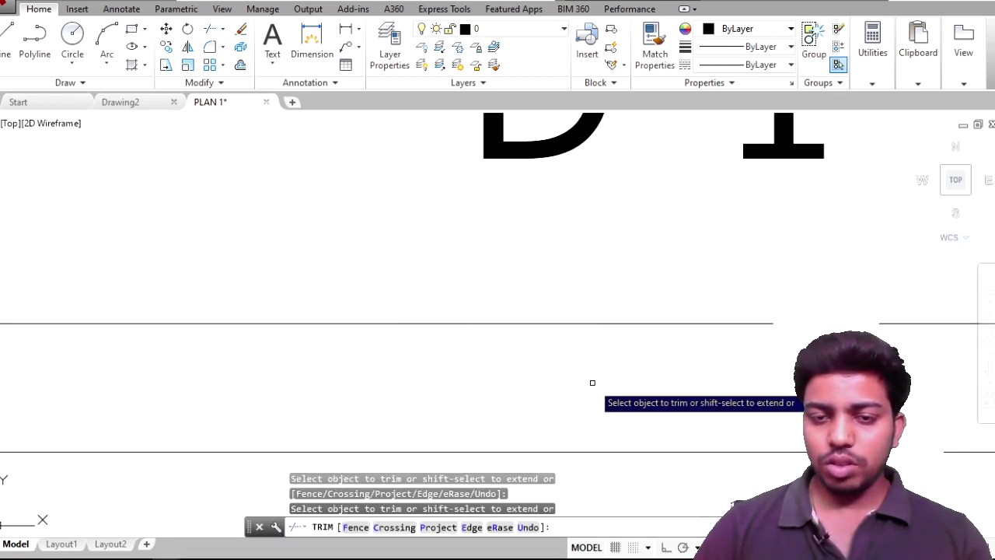
pyautogui.press('Escape')
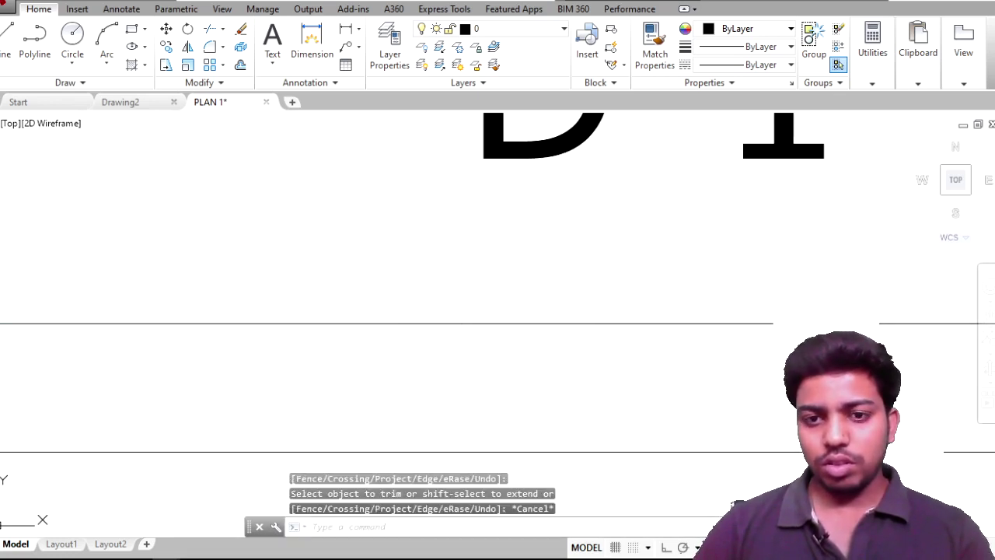
# Step: Start the LINE command with L and zoom out to the D-1 gap
pyautogui.write('l')
pyautogui.press('Return')
pyautogui.scroll(-4, 582, 322)
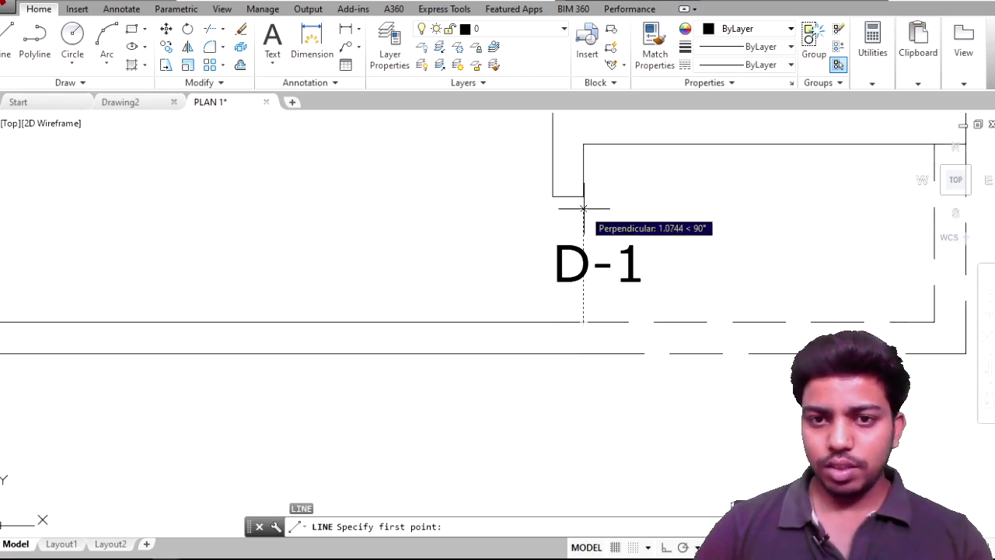
# Step: Draw a short vertical line from the upper to the lower wall line, capping the D-1 wall end
pyautogui.click(583, 321)
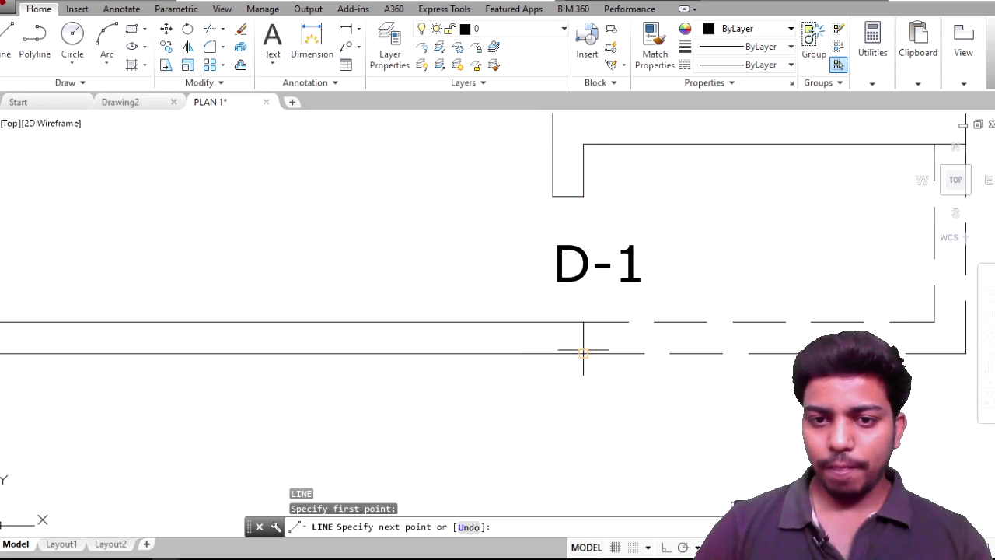
pyautogui.click(584, 354)
pyautogui.press('Return')
# Step: Select both horizontal wall lines together with the new closing line
pyautogui.click(544, 371)
pyautogui.click(422, 287)
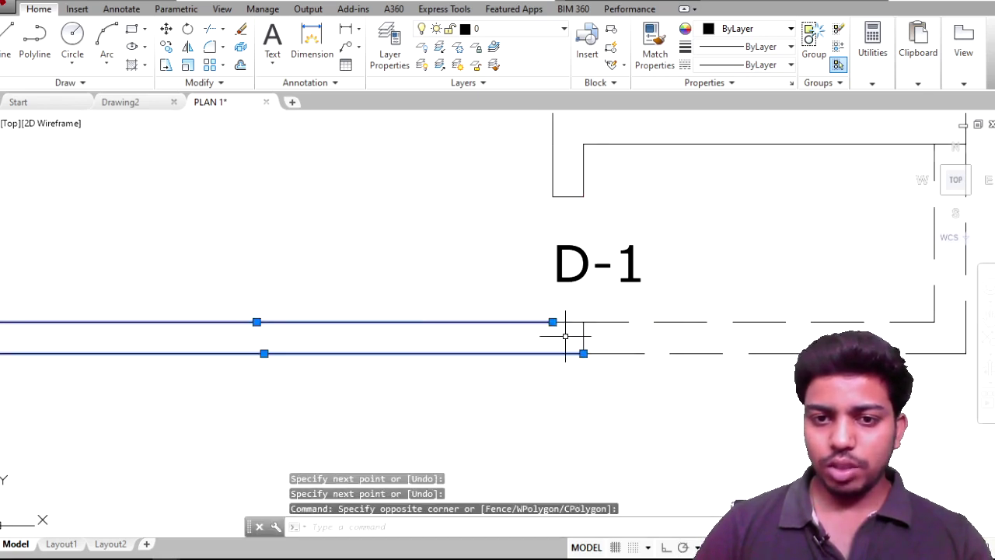
pyautogui.click(583, 337)
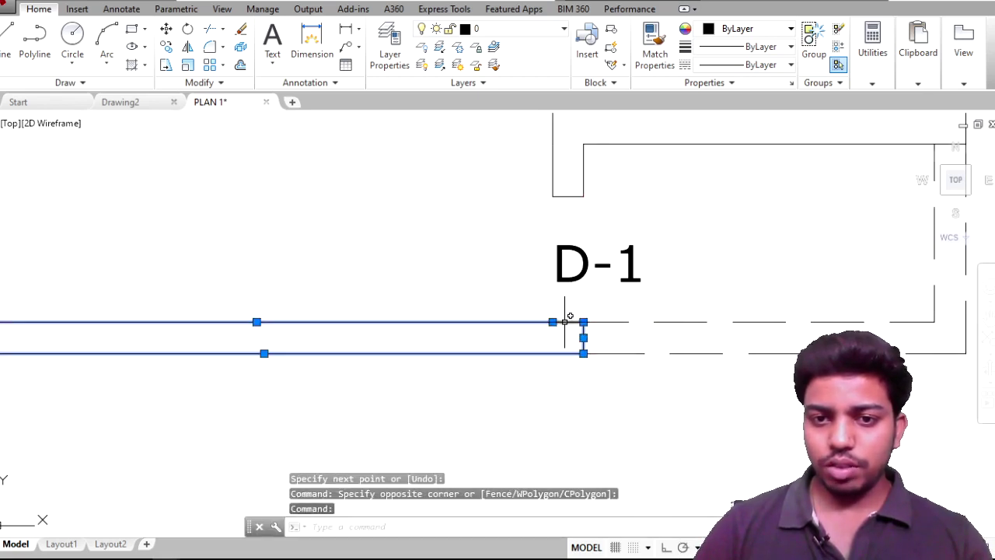
pyautogui.scroll(-4, 560, 327)
# Step: Select the left wall, the lower wall lines and the wall right of the POOJA room
pyautogui.click(376, 360)
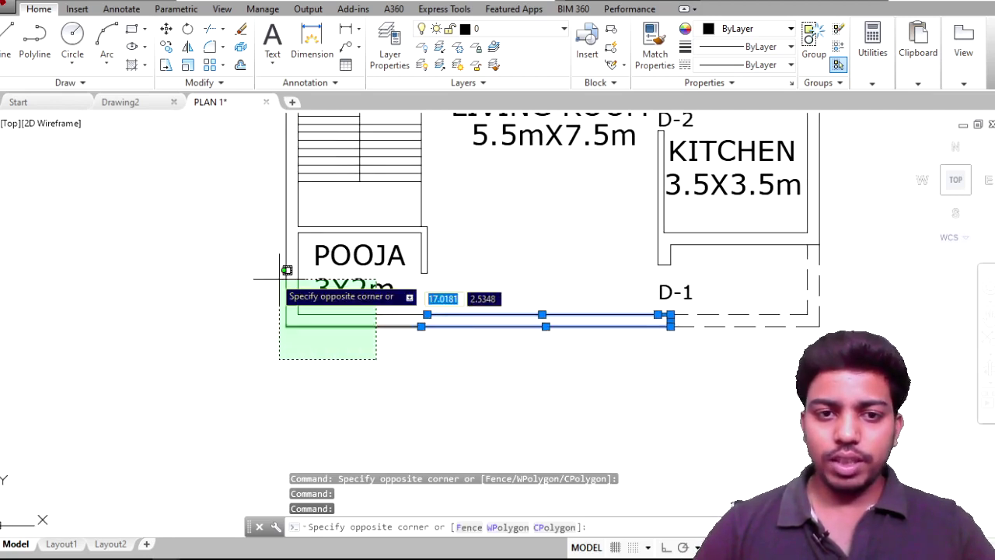
pyautogui.click(238, 309)
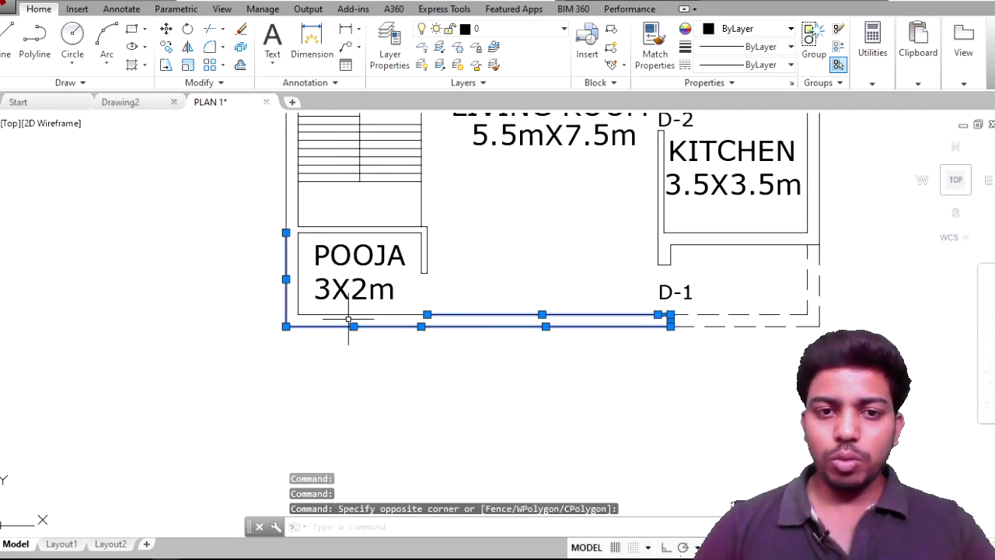
pyautogui.click(311, 315)
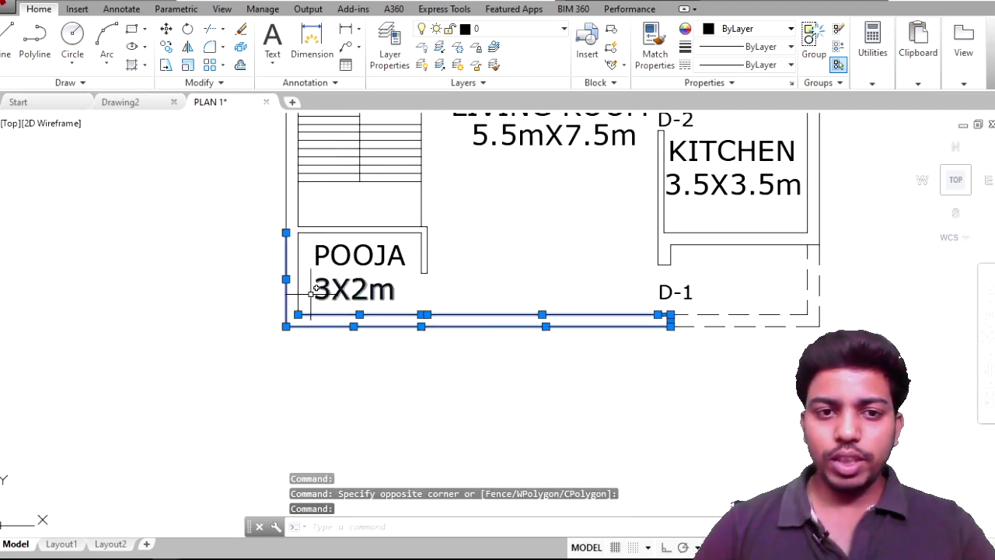
pyautogui.click(478, 286)
pyautogui.click(420, 236)
# Step: Add the remaining walls near the POOJA room and join them, merging 14 segments into 2 polylines
pyautogui.scroll(5, 392, 236)
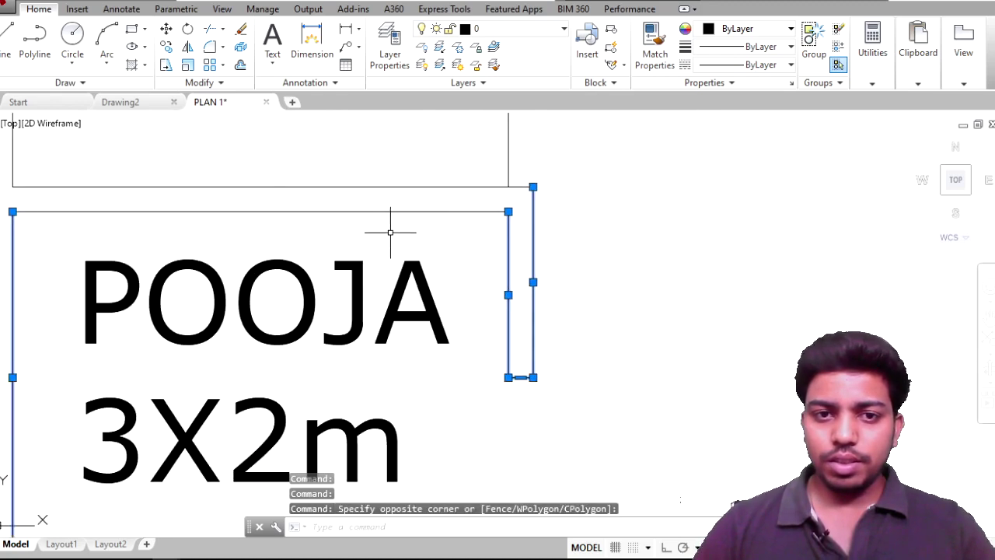
pyautogui.click(392, 227)
pyautogui.click(285, 160)
pyautogui.scroll(-4, 284, 161)
pyautogui.moveTo(359, 211)
pyautogui.mouseDown(button='middle')
pyautogui.moveTo(333, 215)
pyautogui.moveTo(427, 421)
pyautogui.mouseUp(button='middle')
pyautogui.scroll(4, 334, 216)
pyautogui.scroll(-6, 322, 211)
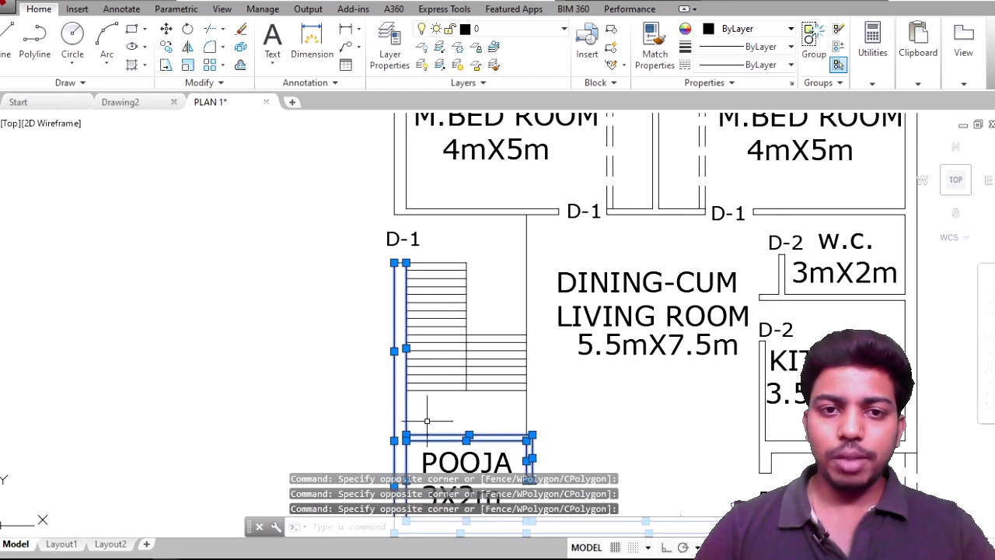
pyautogui.scroll(4, 413, 250)
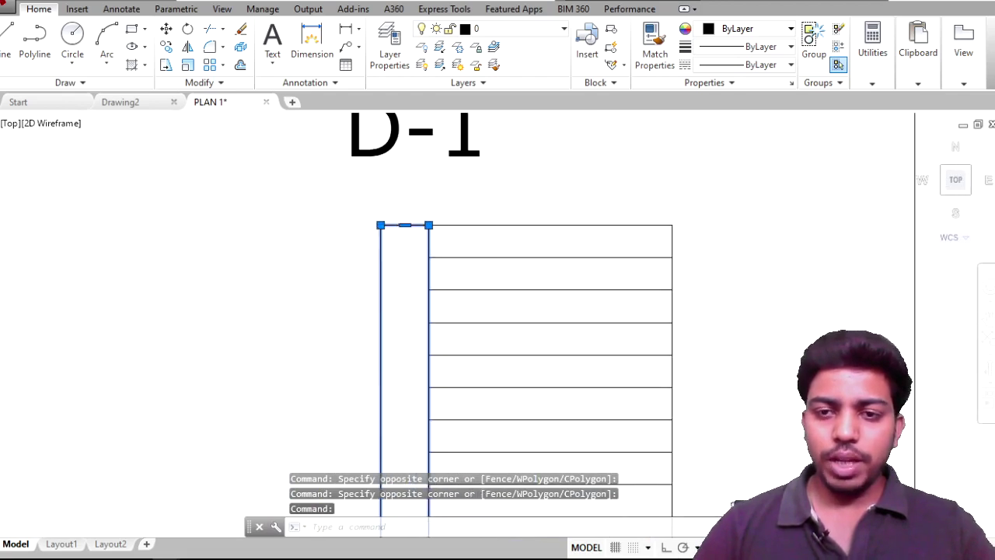
pyautogui.scroll(-4, 519, 262)
pyautogui.moveTo(592, 250)
pyautogui.mouseDown(button='middle')
pyautogui.moveTo(687, 370)
pyautogui.moveTo(770, 329)
pyautogui.moveTo(572, 296)
pyautogui.mouseUp(button='middle')
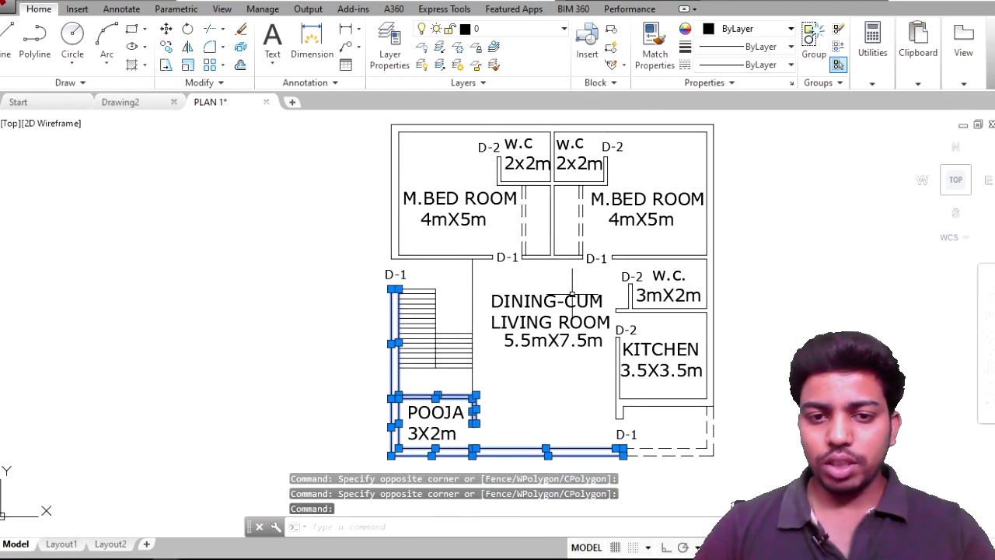
pyautogui.write('join')
pyautogui.press('Return')
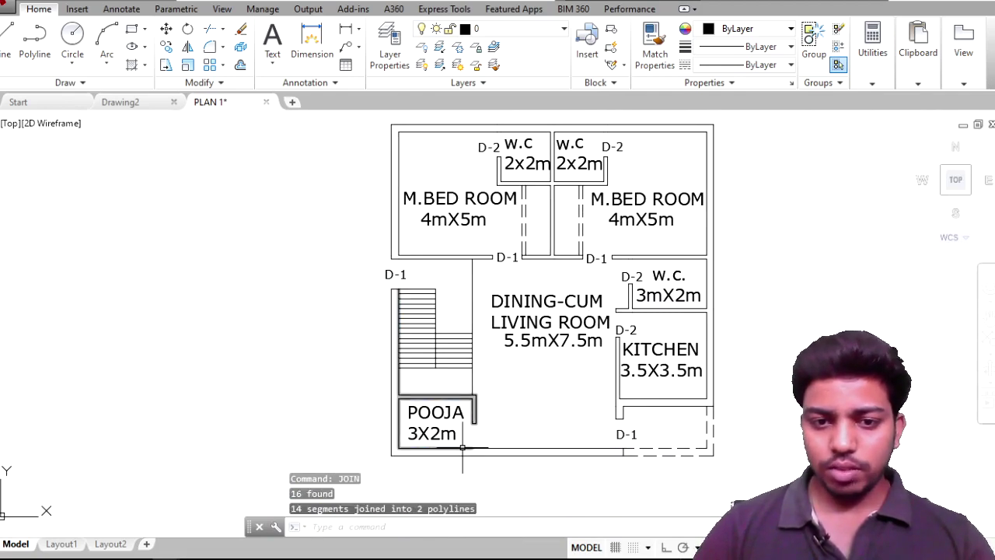
pyautogui.scroll(5, 465, 452)
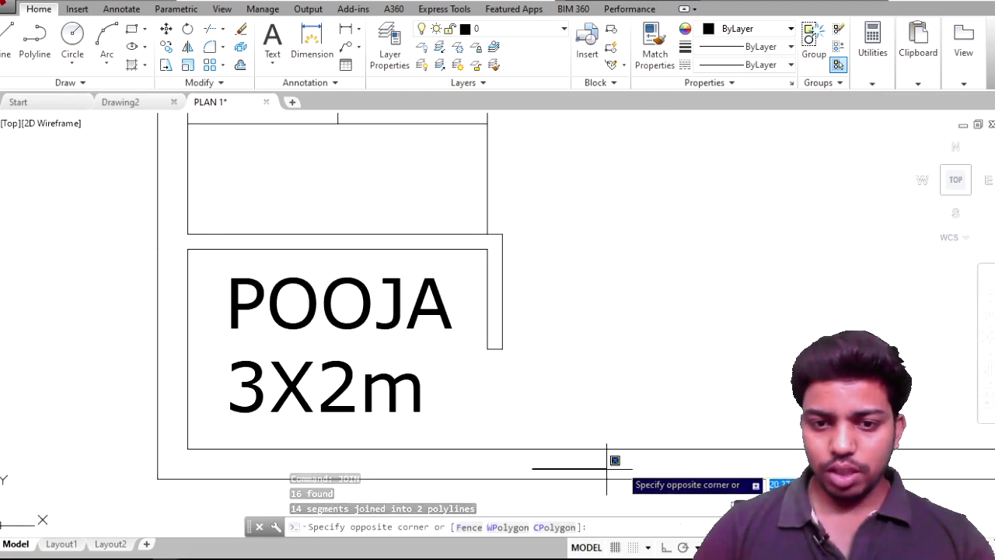
# Step: Select the joined outer wall polylines and the long lower wall line to inspect them
pyautogui.click(646, 449)
pyautogui.click(515, 444)
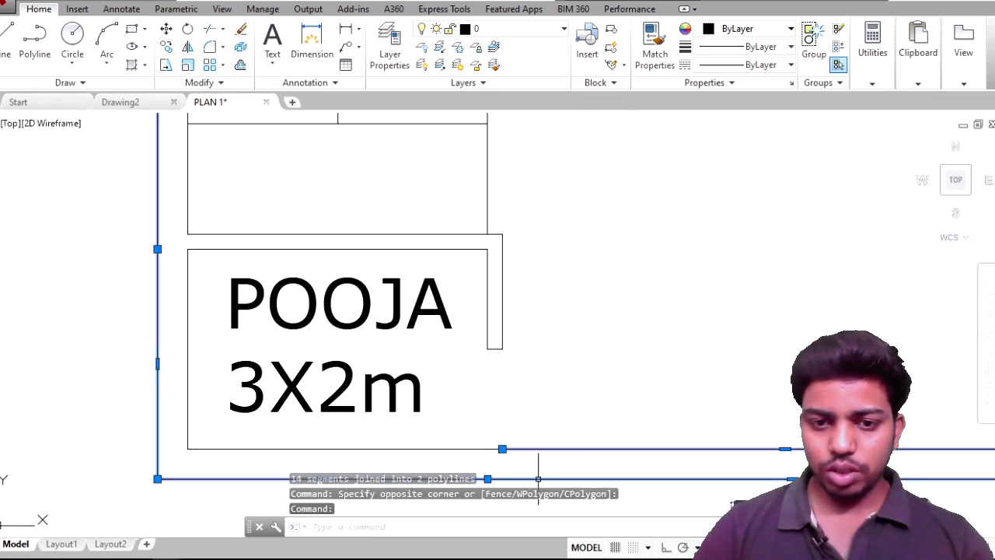
pyautogui.scroll(1, 488, 452)
pyautogui.scroll(2, 490, 453)
pyautogui.scroll(2, 506, 457)
pyautogui.press('Escape')
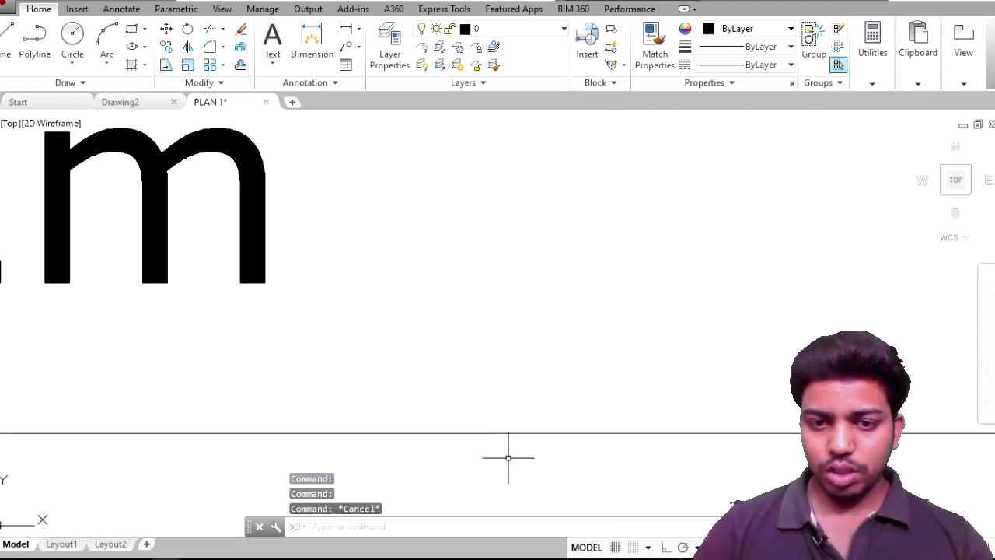
pyautogui.click(527, 432)
pyautogui.click(438, 456)
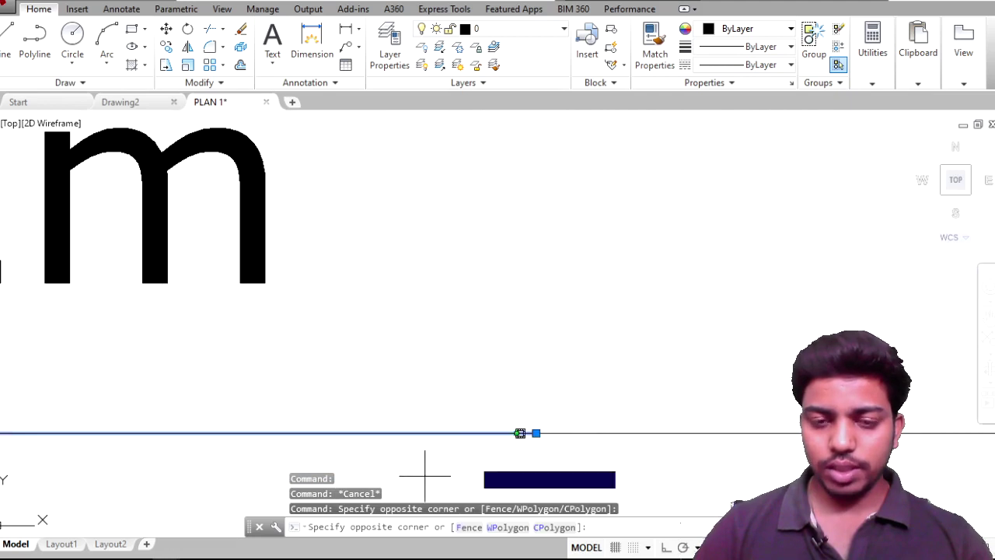
pyautogui.press('Escape')
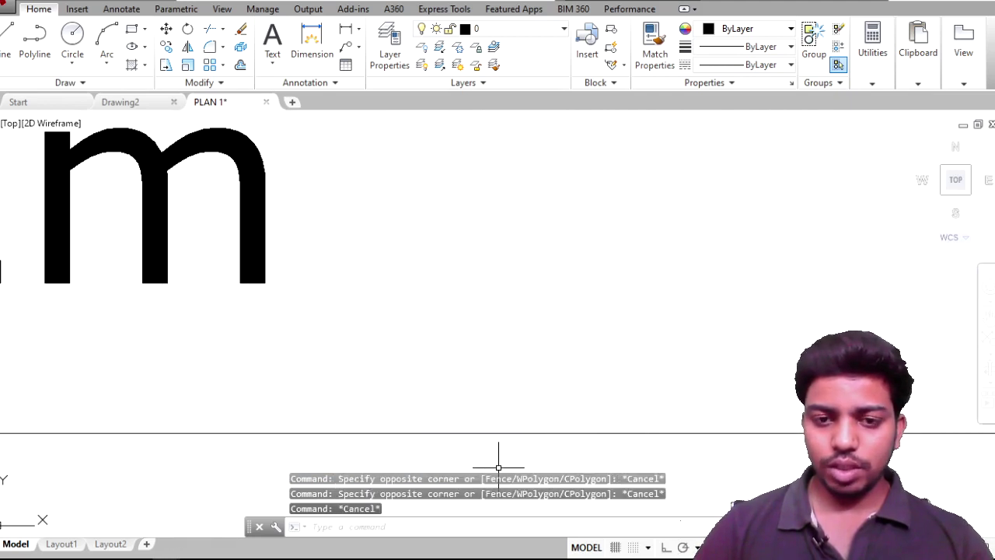
# Step: Delete the short stray segment from the lower wall, then cancel an accidental endpoint stretch
pyautogui.click(498, 466)
pyautogui.click(691, 368)
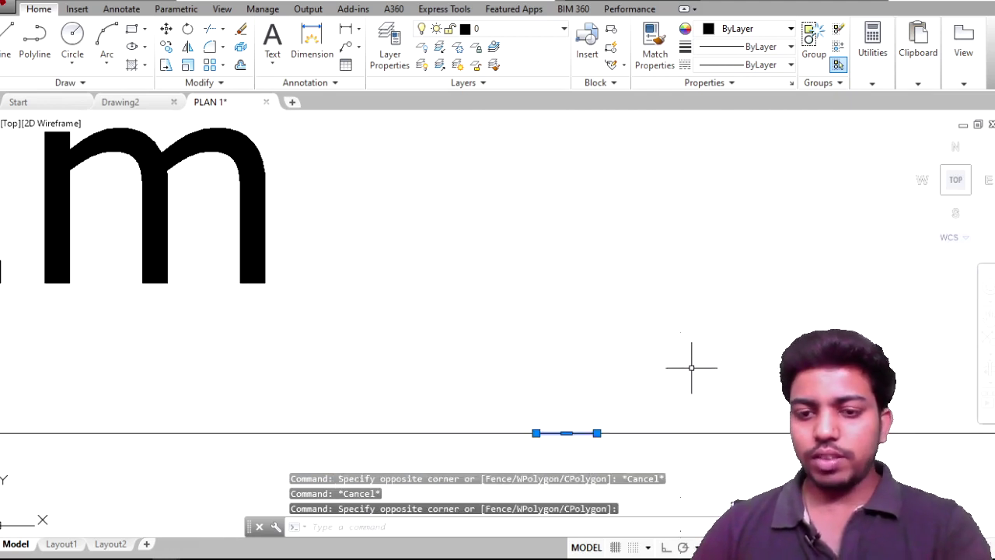
pyautogui.press('Delete')
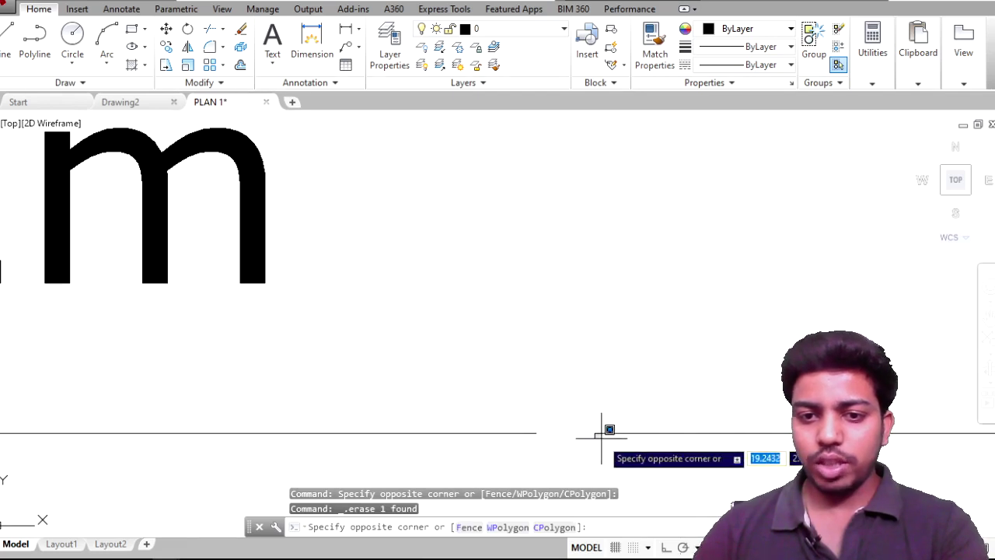
pyautogui.click(599, 432)
pyautogui.click(596, 434)
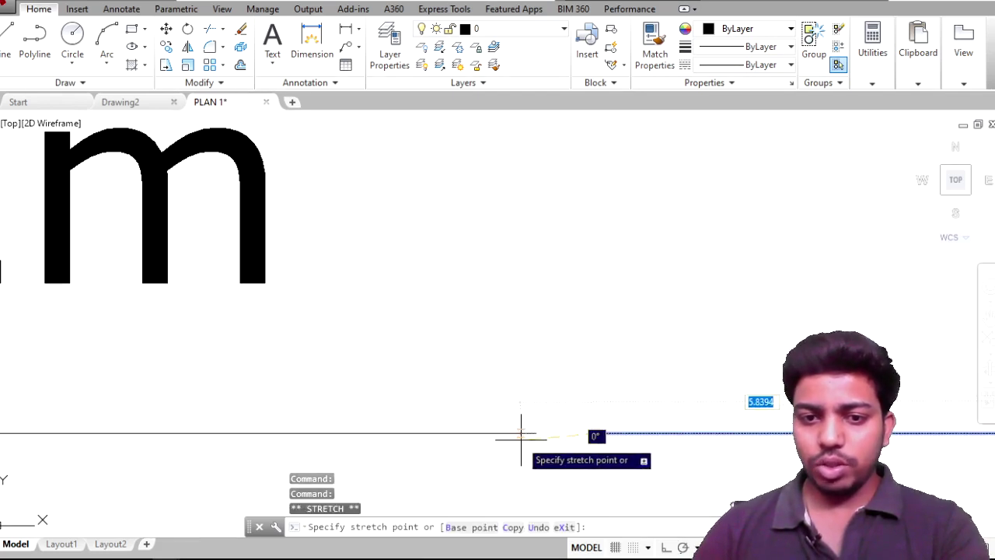
pyautogui.scroll(-4, 536, 435)
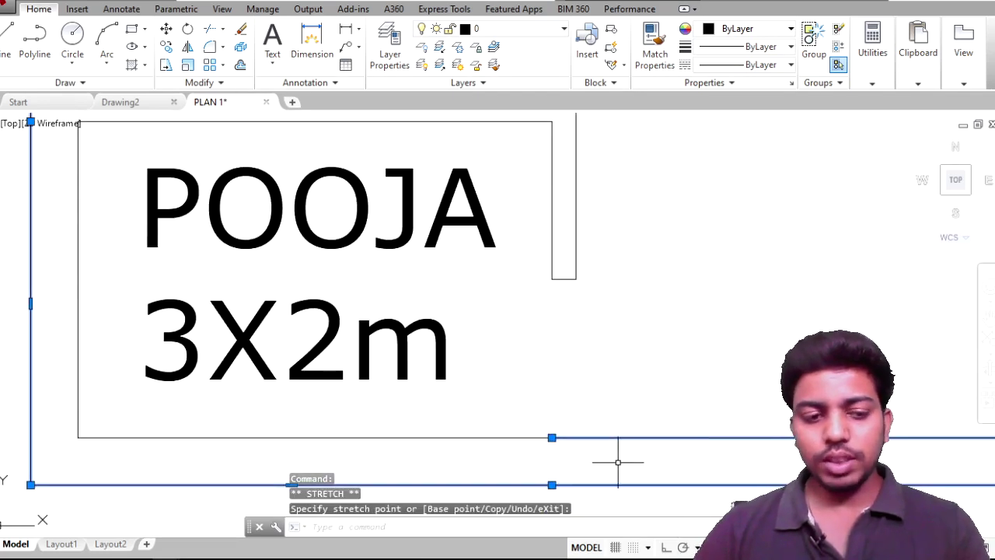
pyautogui.scroll(-4, 618, 461)
pyautogui.press('Escape')
# Step: Join the POOJA room outline's 8 segments into one polyline
pyautogui.click(644, 411)
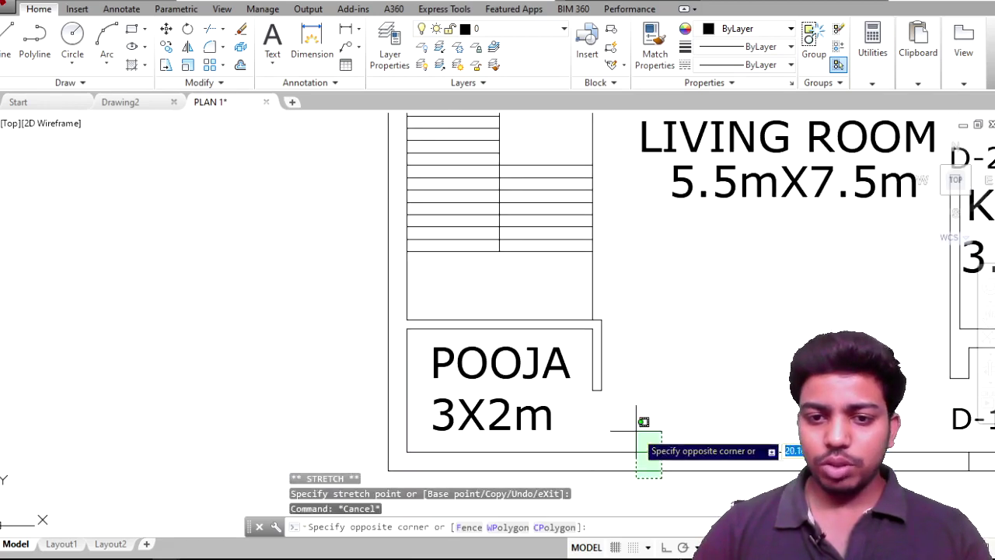
pyautogui.click(583, 453)
pyautogui.scroll(-4, 634, 426)
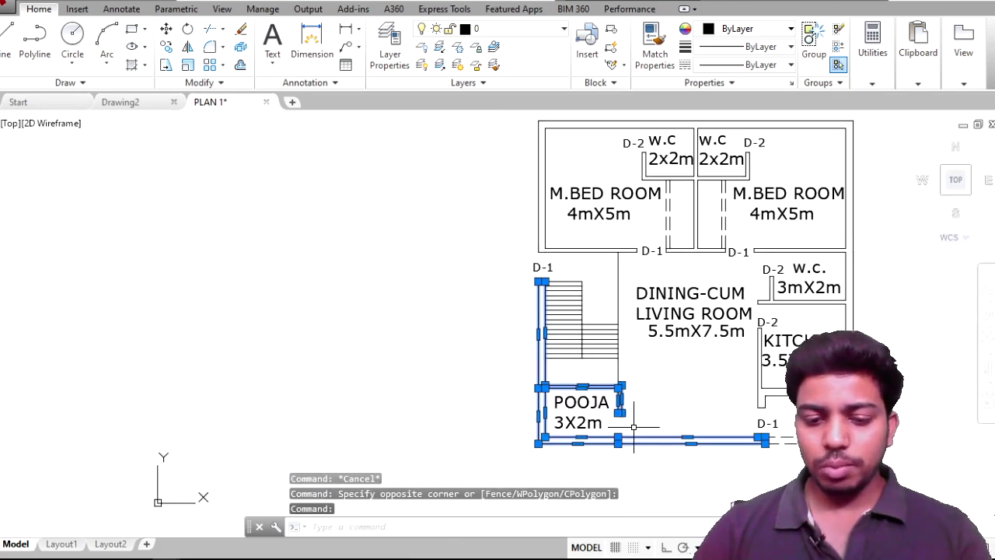
pyautogui.write('JOIn')
pyautogui.press('Return')
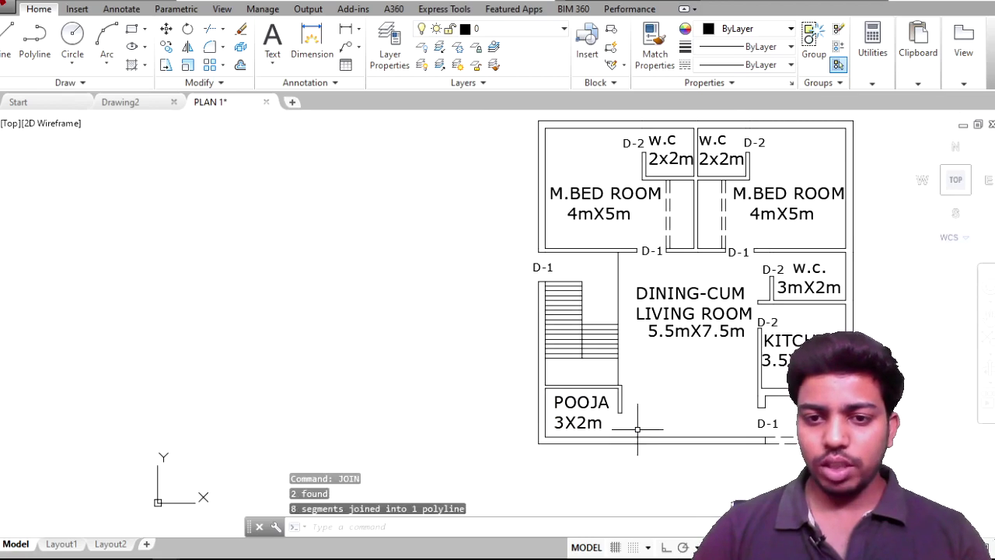
pyautogui.moveTo(645, 438); pyautogui.dragTo(506, 431, button='middle')
# Step: Select the stair and POOJA polyline, the right outer wall and the walls around the W.C
pyautogui.click(511, 433)
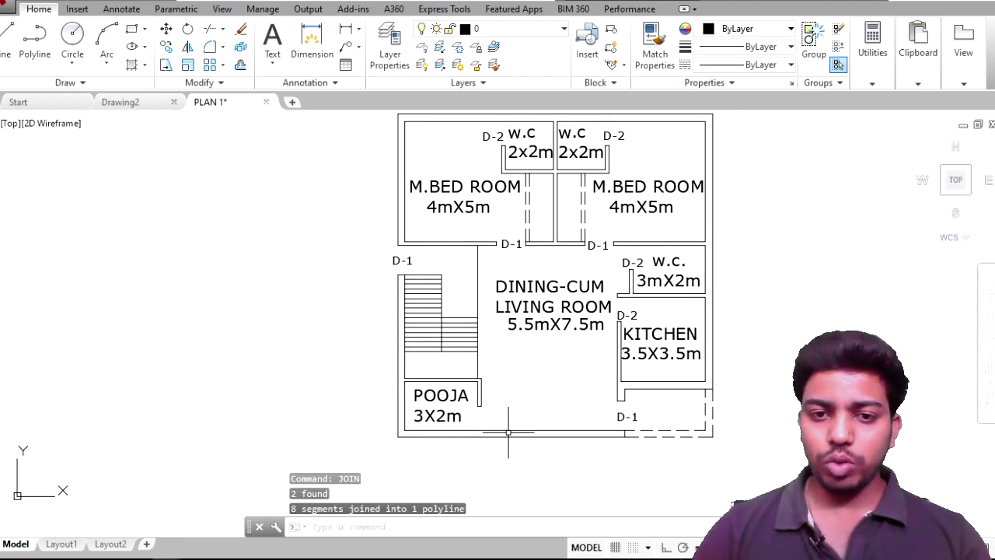
pyautogui.click(640, 392)
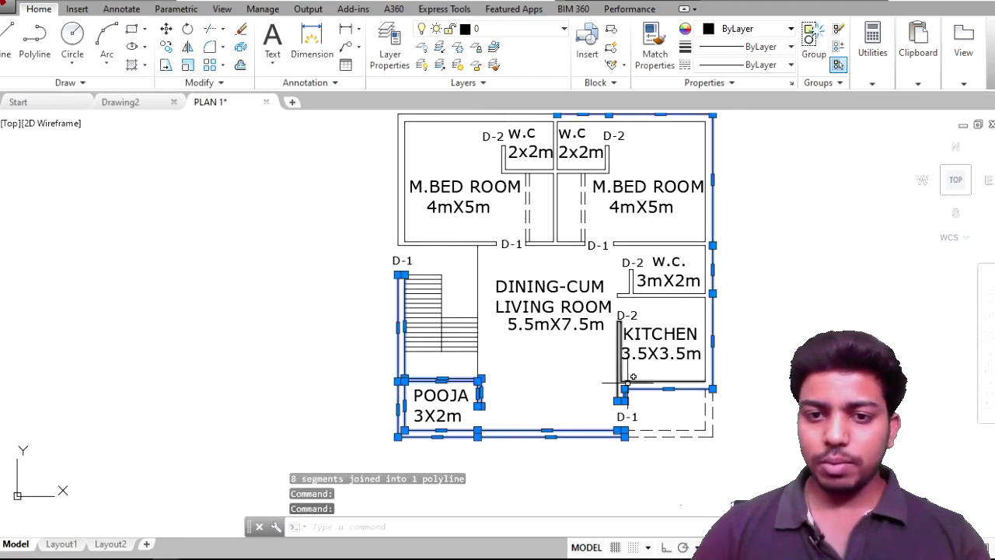
pyautogui.click(637, 393)
pyautogui.scroll(2, 663, 286)
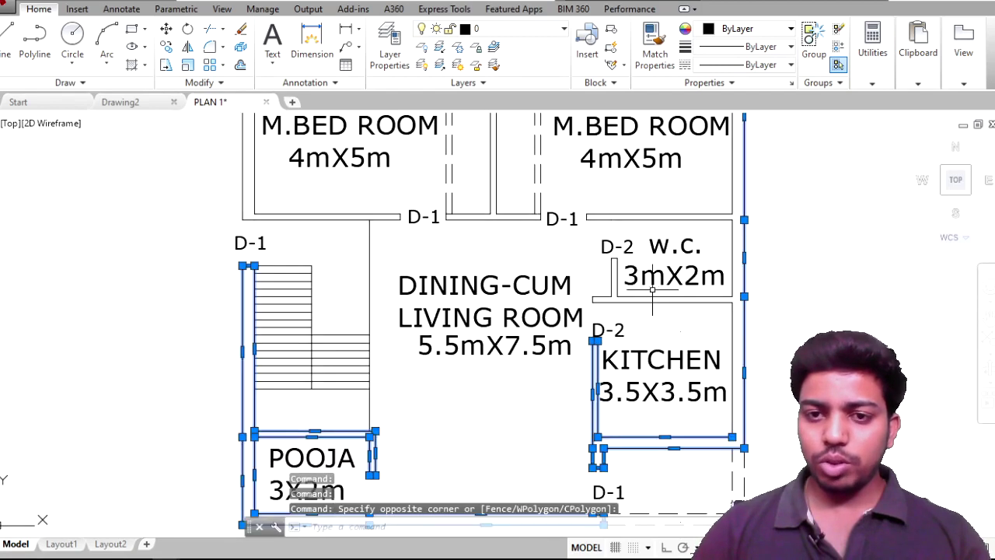
pyautogui.click(603, 276)
pyautogui.click(722, 271)
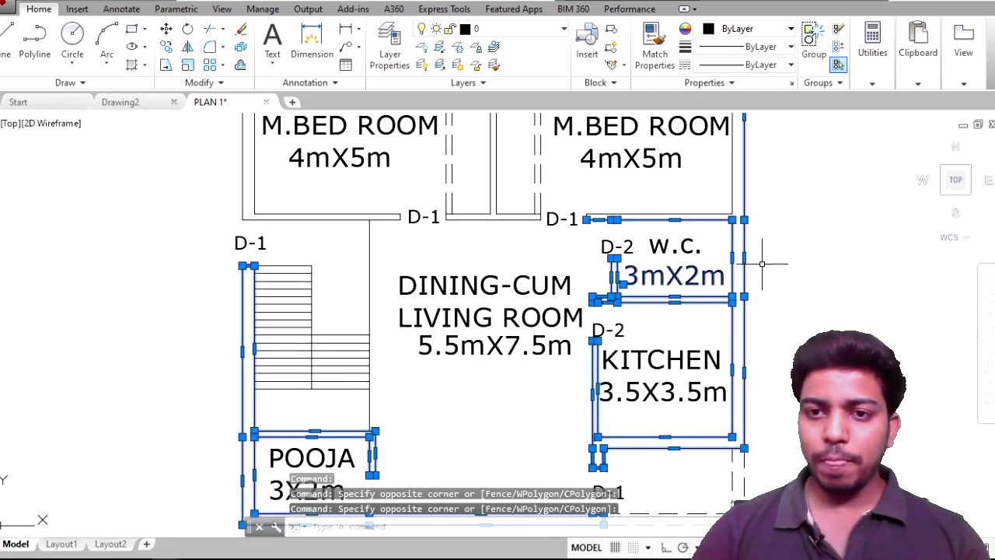
pyautogui.moveTo(762, 265); pyautogui.dragTo(760, 278, button='middle')
pyautogui.click(696, 262)
pyautogui.scroll(4, 598, 302)
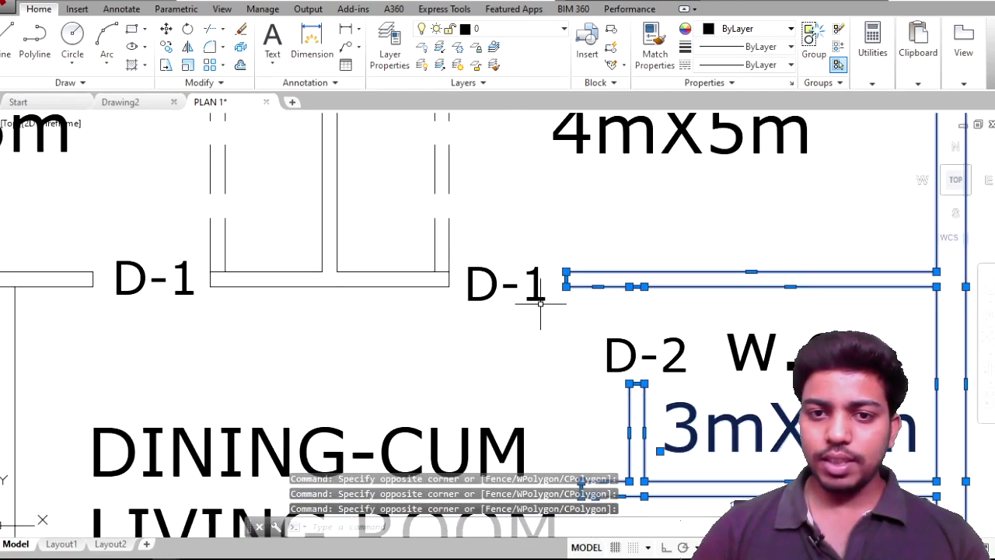
# Step: Add the remaining walls, the lower walls and the stair to the selection
pyautogui.click(361, 319)
pyautogui.click(303, 229)
pyautogui.scroll(-4, 304, 230)
pyautogui.scroll(-2, 436, 389)
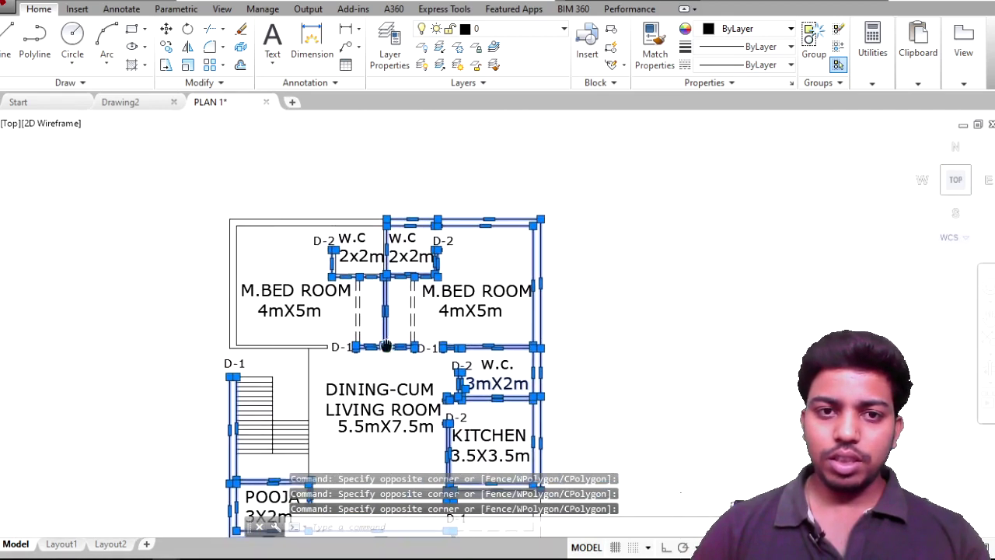
pyautogui.scroll(4, 373, 241)
pyautogui.scroll(-2, 352, 198)
pyautogui.scroll(-1, 311, 155)
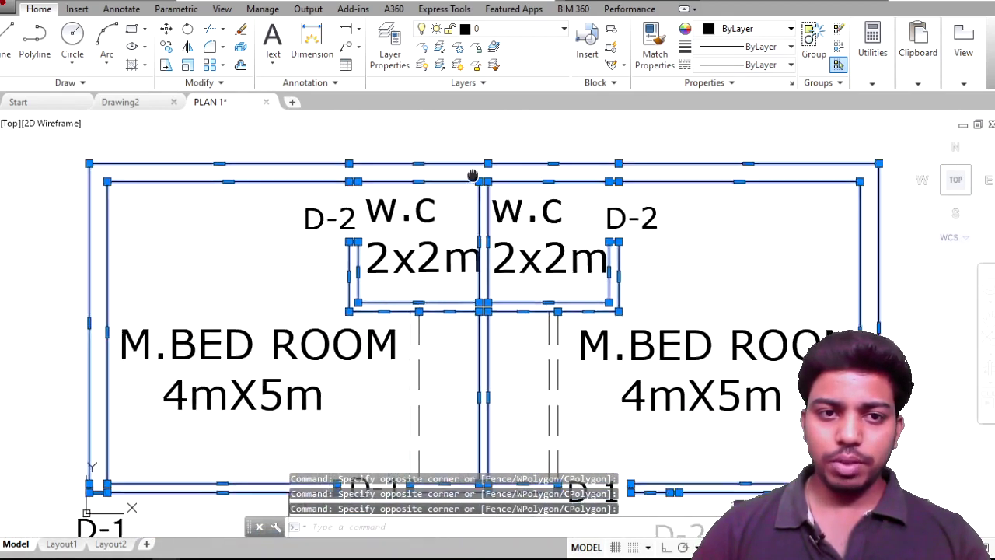
pyautogui.scroll(2, 497, 355)
pyautogui.scroll(-1, 610, 360)
pyautogui.click(610, 361)
pyautogui.moveTo(610, 360); pyautogui.dragTo(465, 241, button='middle')
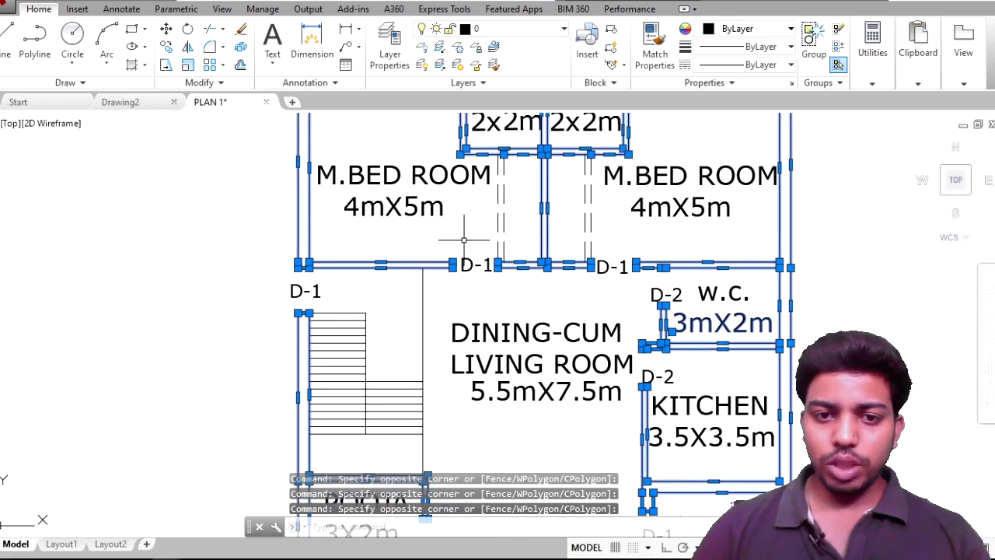
pyautogui.scroll(-3, 507, 222)
pyautogui.scroll(1, 639, 319)
# Step: Copy the selected walls to the right of the original plan and delete the copied 3mX2m label
pyautogui.write('co')
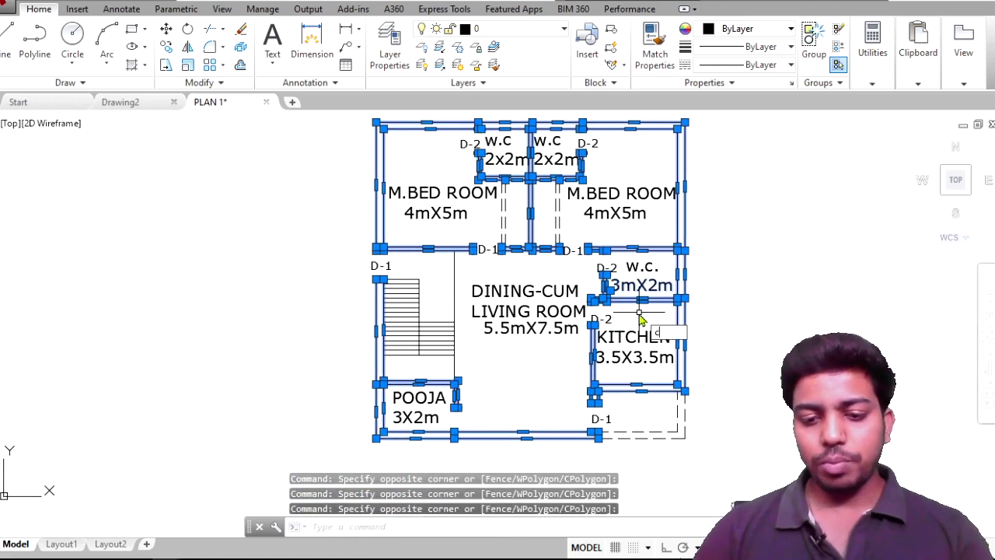
pyautogui.press('Return')
pyautogui.click(631, 303)
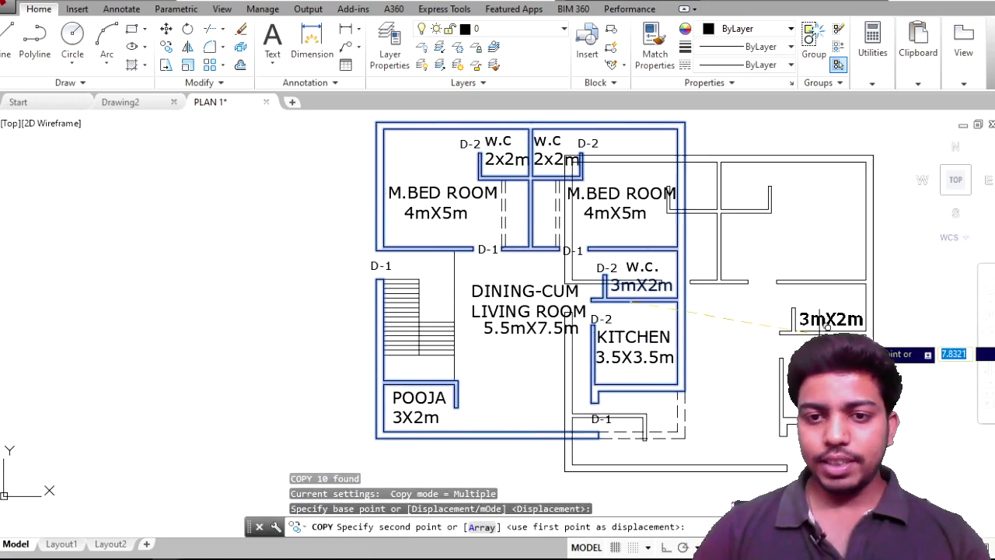
pyautogui.moveTo(816, 335)
pyautogui.mouseDown(button='middle')
pyautogui.moveTo(662, 328)
pyautogui.moveTo(559, 301)
pyautogui.mouseUp(button='middle')
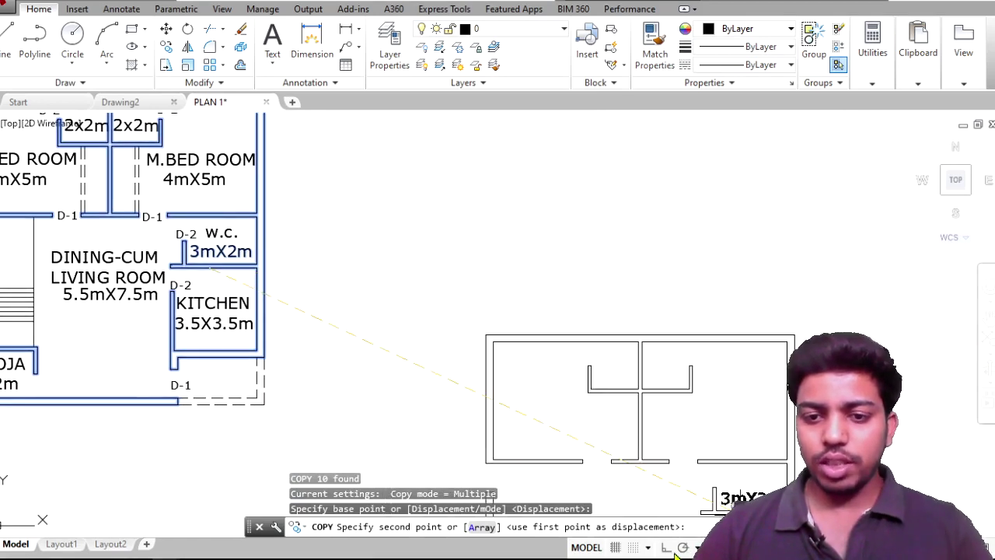
pyautogui.scroll(1, 700, 404)
pyautogui.scroll(-3, 704, 357)
pyautogui.moveTo(658, 346); pyautogui.dragTo(441, 328, button='middle')
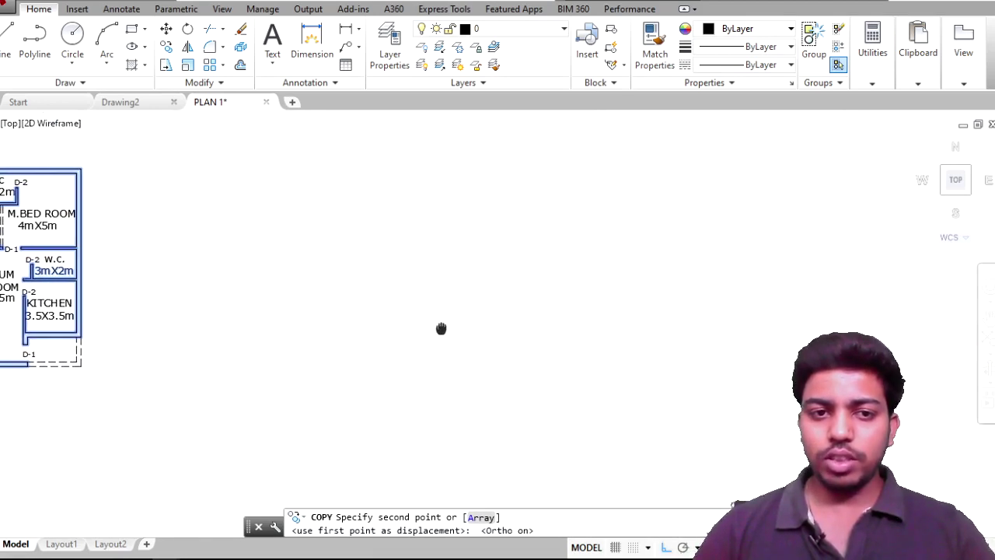
pyautogui.click(684, 333)
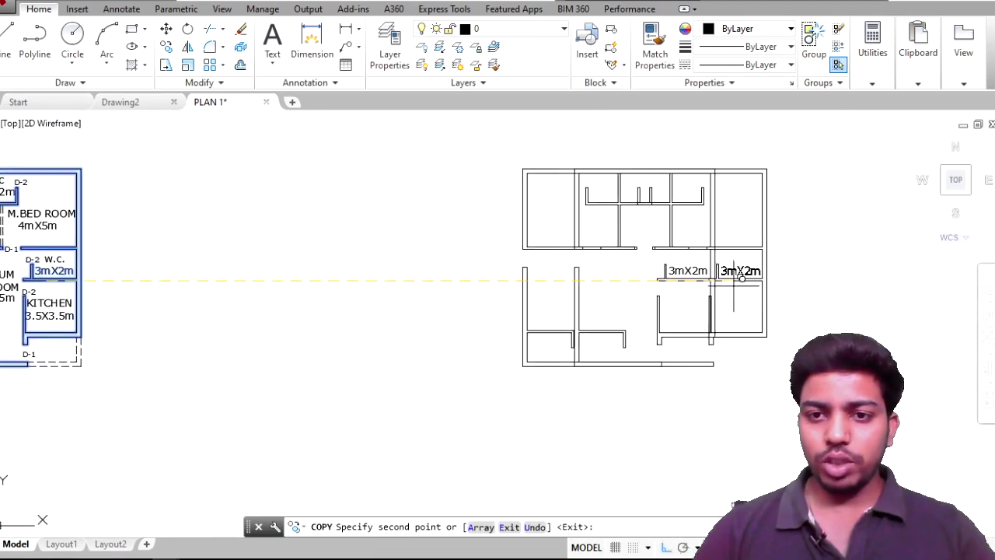
pyautogui.press('Return')
pyautogui.press('Return')
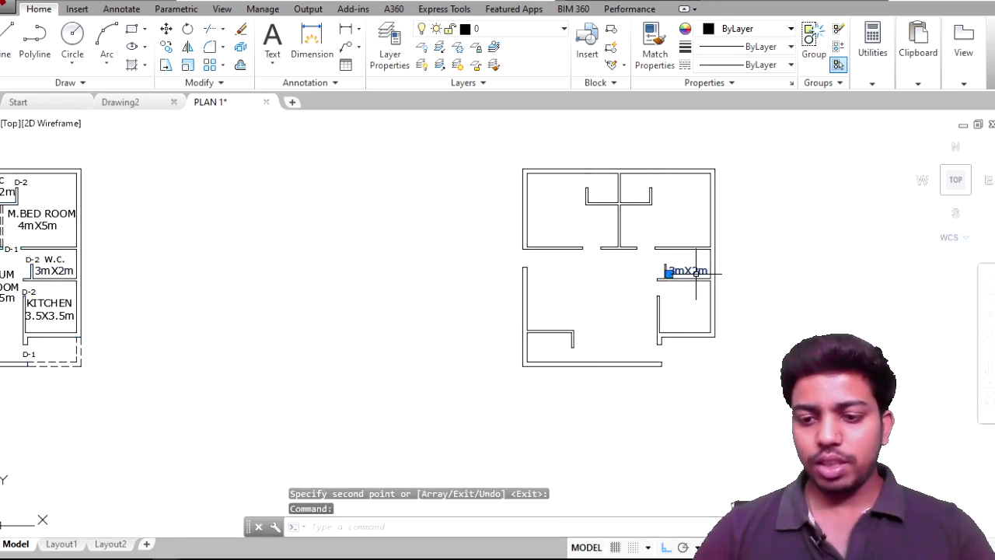
pyautogui.press('Delete')
pyautogui.scroll(2, 700, 253)
# Step: Delete the stray wall fragment left in the copied plan
pyautogui.moveTo(658, 245); pyautogui.dragTo(551, 279, button='middle')
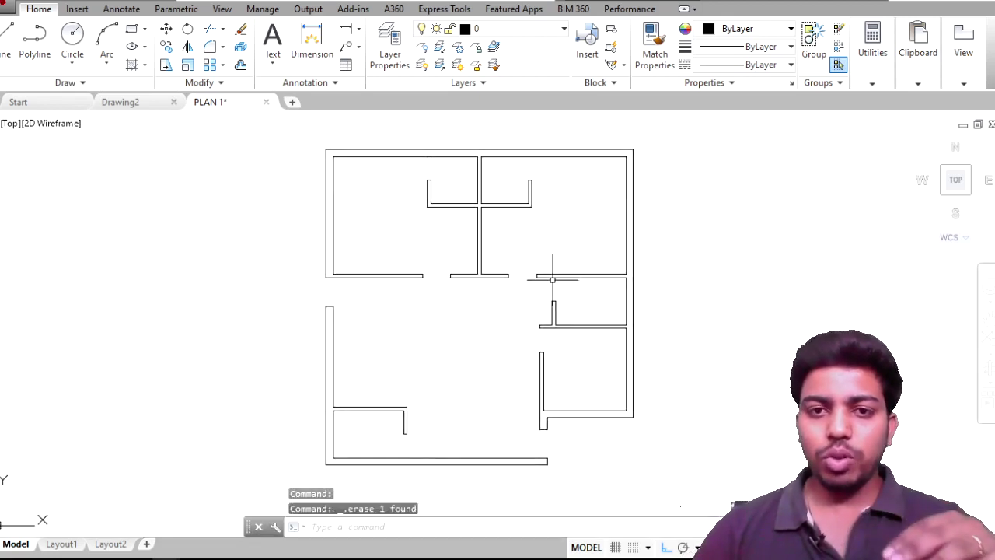
pyautogui.moveTo(553, 279)
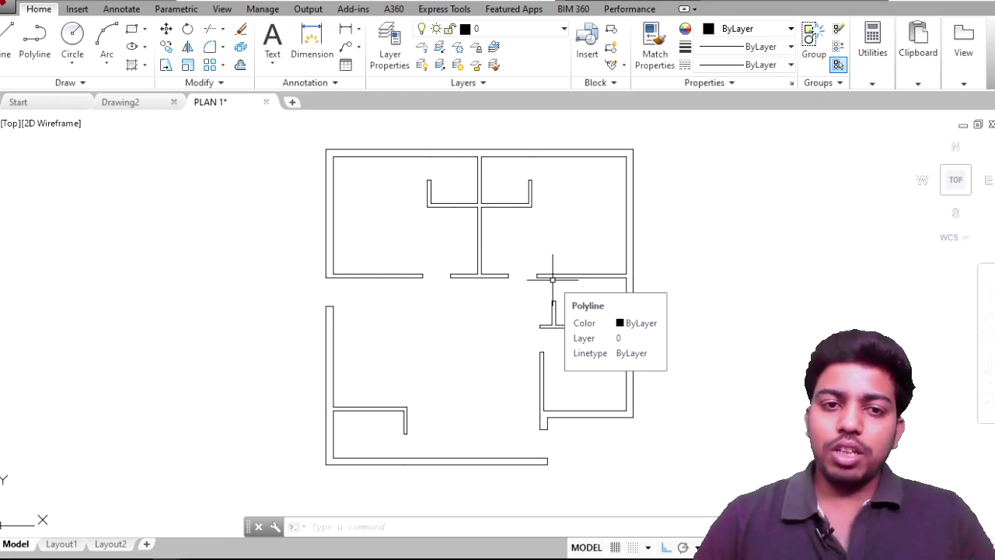
pyautogui.scroll(3, 308, 354)
pyautogui.scroll(3, 307, 294)
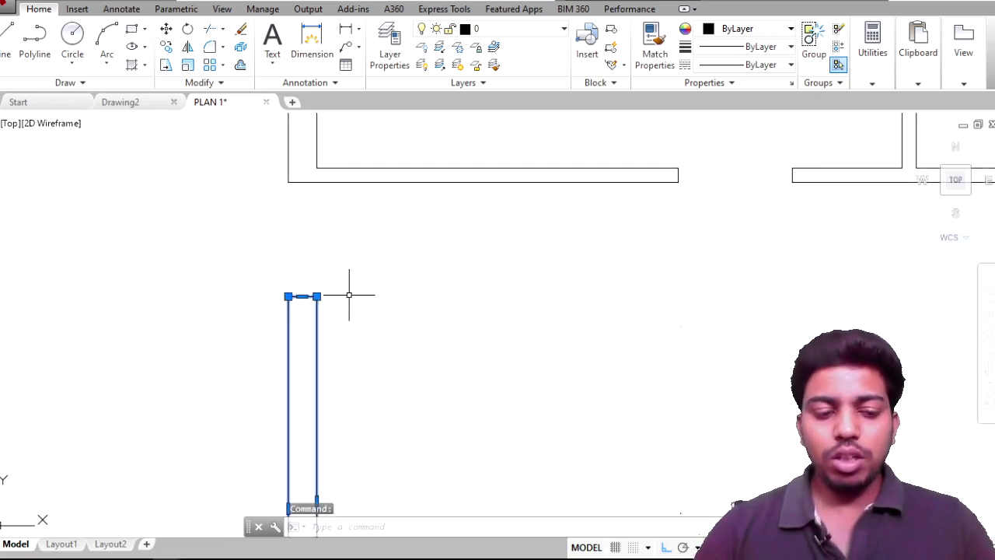
pyautogui.press('Delete')
pyautogui.press('Escape')
# Step: Pan and zoom across both plans to centre the copied outline and its left wall
pyautogui.scroll(-4, 321, 311)
pyautogui.scroll(-2, 556, 331)
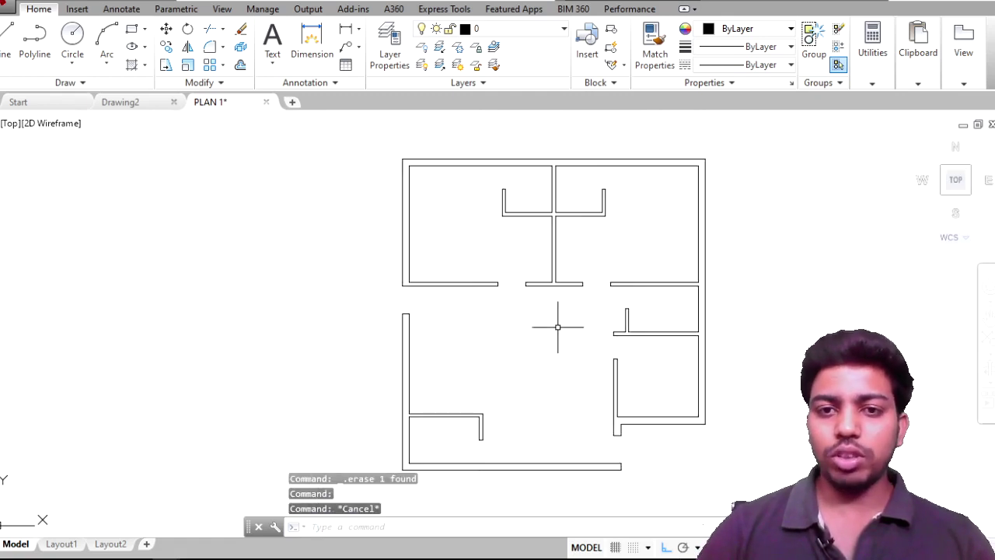
pyautogui.scroll(-2, 552, 325)
pyautogui.scroll(2, 521, 319)
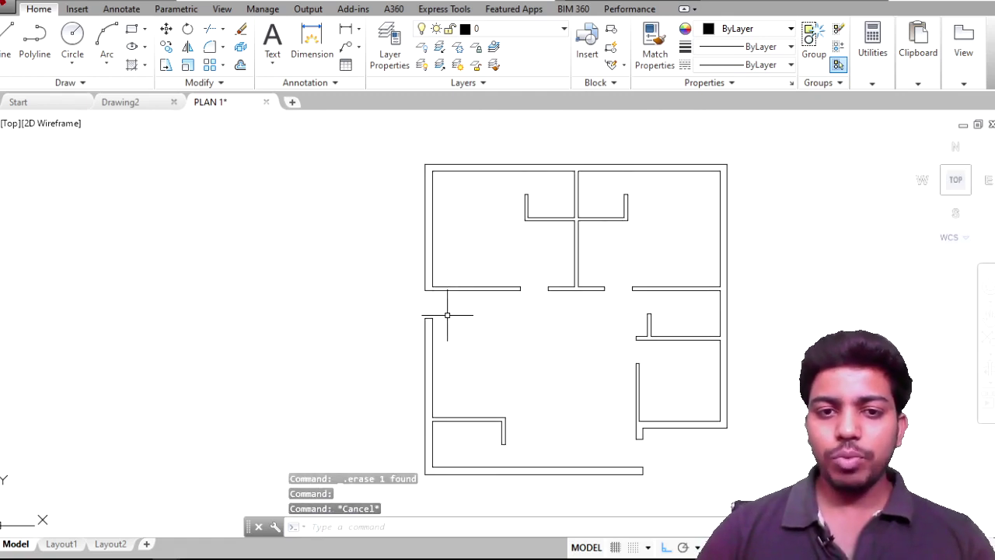
pyautogui.scroll(-2, 462, 333)
pyautogui.moveTo(462, 333)
pyautogui.mouseDown(button='middle')
pyautogui.moveTo(917, 278)
pyautogui.moveTo(793, 312)
pyautogui.moveTo(736, 309)
pyautogui.mouseUp(button='middle')
pyautogui.moveTo(781, 336); pyautogui.dragTo(521, 306, button='middle')
pyautogui.scroll(4, 742, 298)
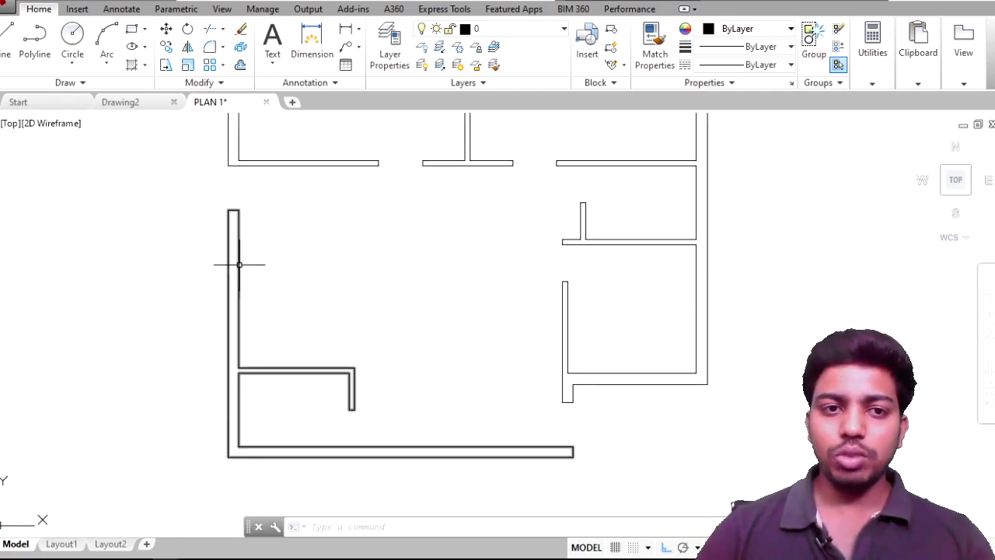
pyautogui.scroll(2, 232, 231)
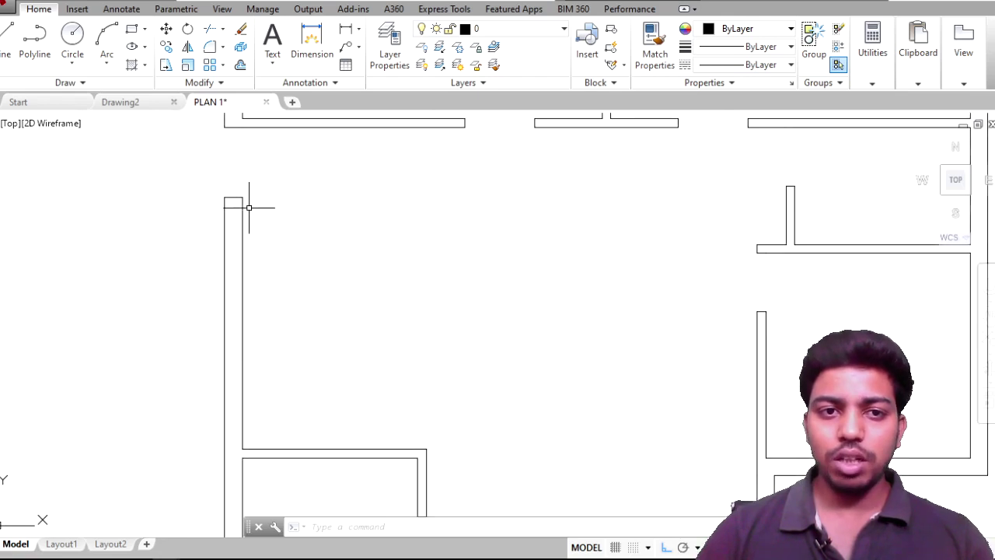
pyautogui.moveTo(249, 208); pyautogui.dragTo(249, 245, button='middle')
pyautogui.scroll(-2, 272, 250)
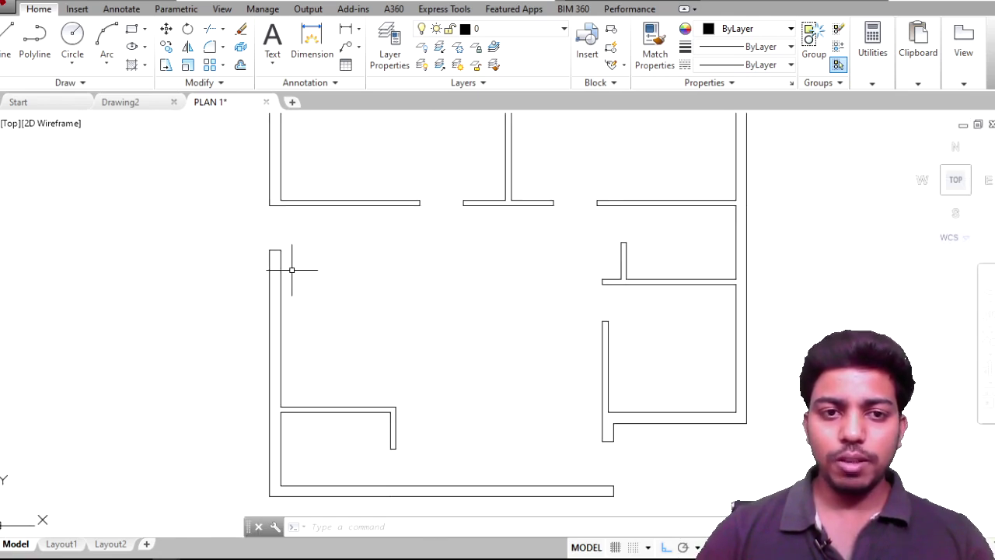
pyautogui.scroll(-3, 367, 278)
# Step: Start TRIM with all objects as cutting edges and trim the end lines at the first two openings
pyautogui.press('Return')
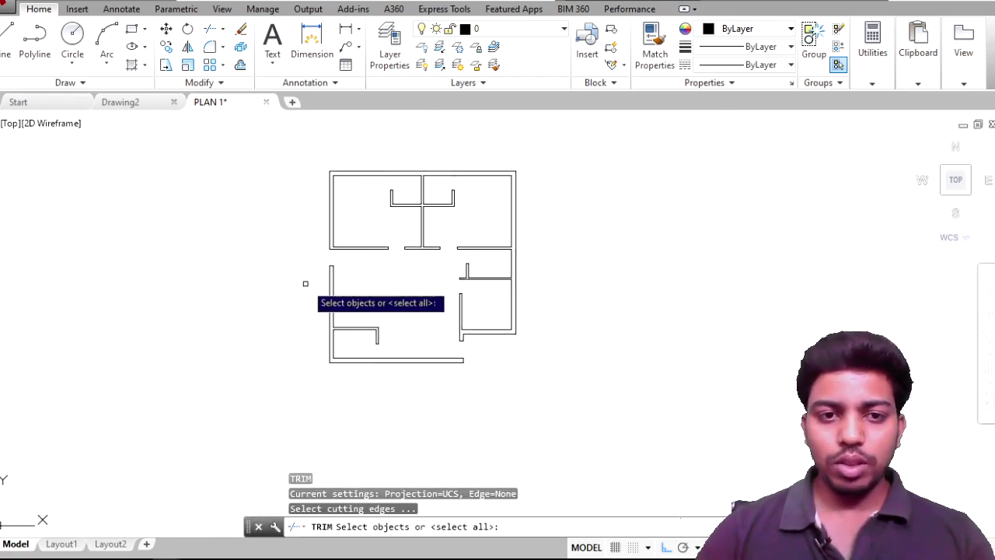
pyautogui.press('Return')
pyautogui.scroll(6, 332, 259)
pyautogui.click(333, 255)
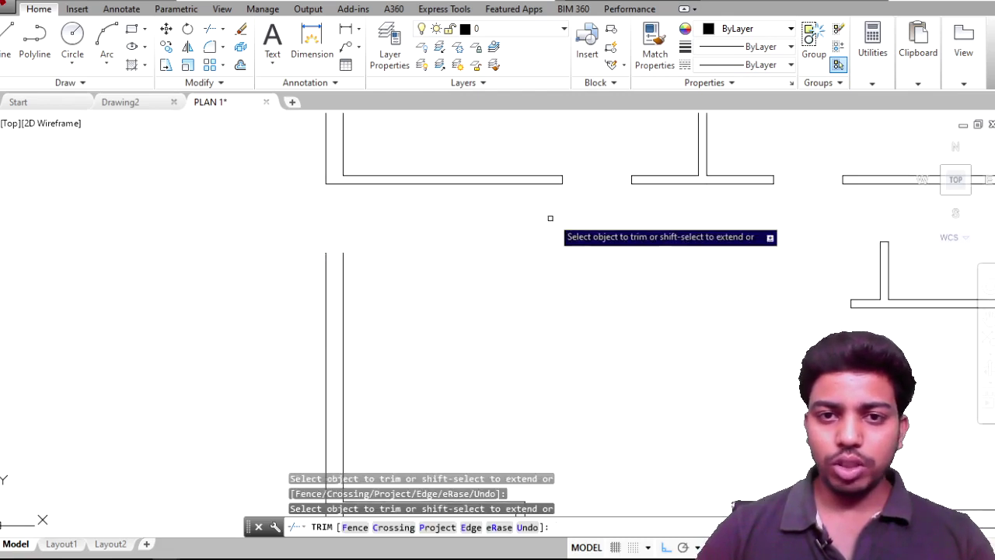
pyautogui.scroll(3, 571, 162)
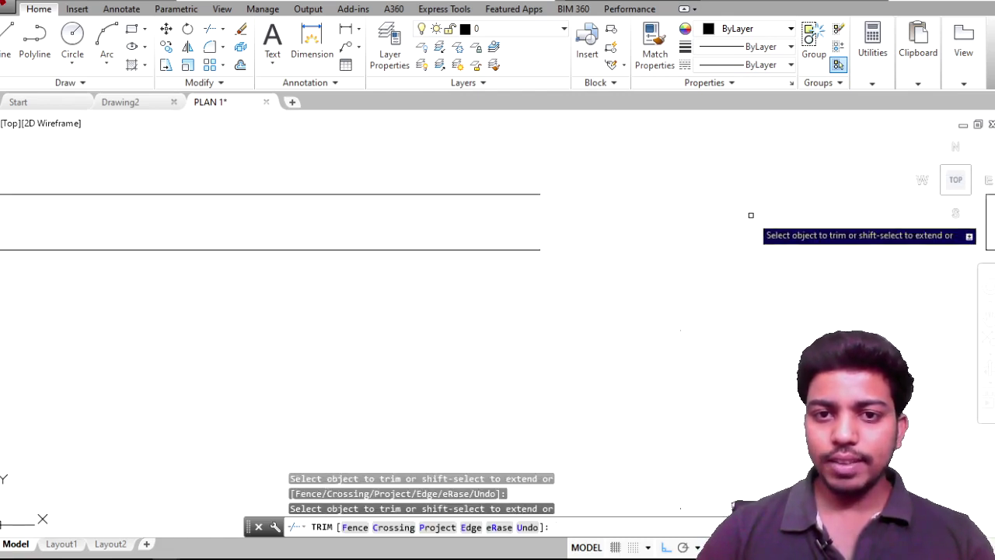
pyautogui.scroll(-4, 524, 238)
pyautogui.scroll(-2, 635, 244)
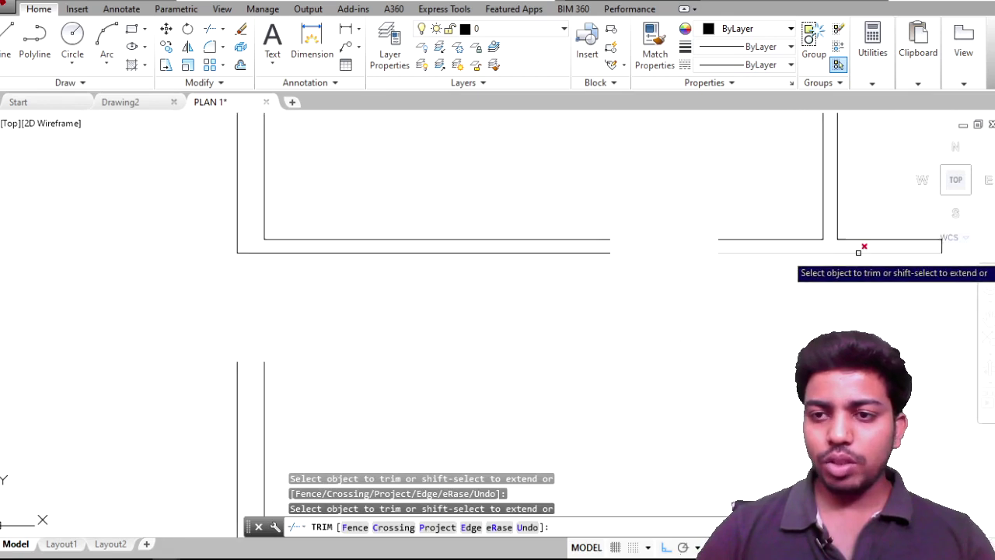
pyautogui.moveTo(862, 249); pyautogui.dragTo(615, 262, button='middle')
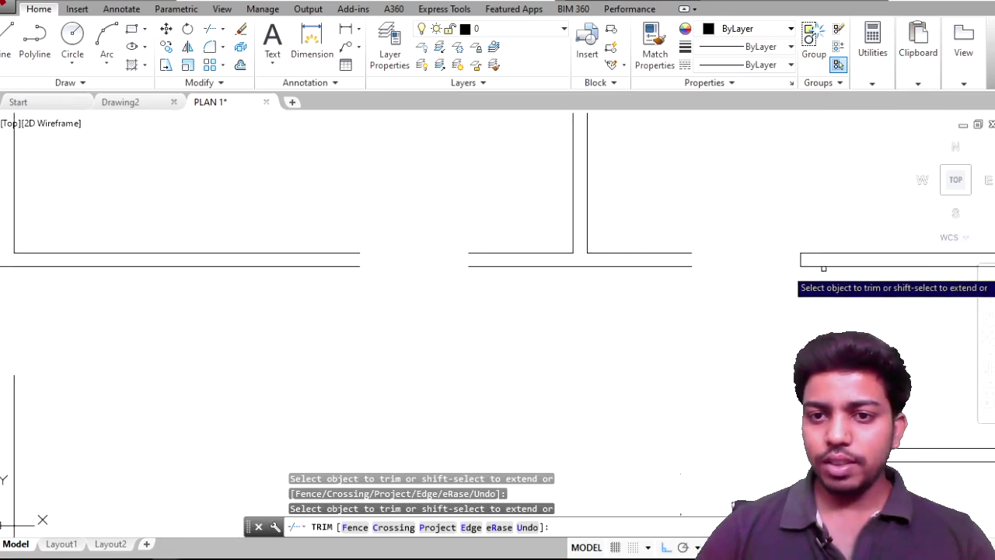
pyautogui.click(801, 260)
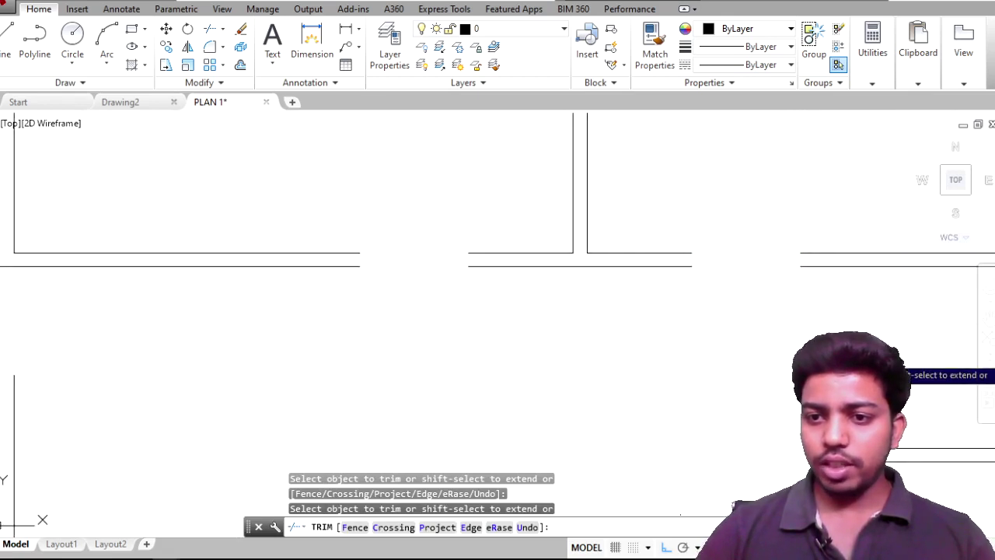
# Step: Trim wall lines inside a crossing window, then undo that trim
pyautogui.scroll(-3, 777, 365)
pyautogui.scroll(3, 629, 253)
pyautogui.scroll(2, 658, 285)
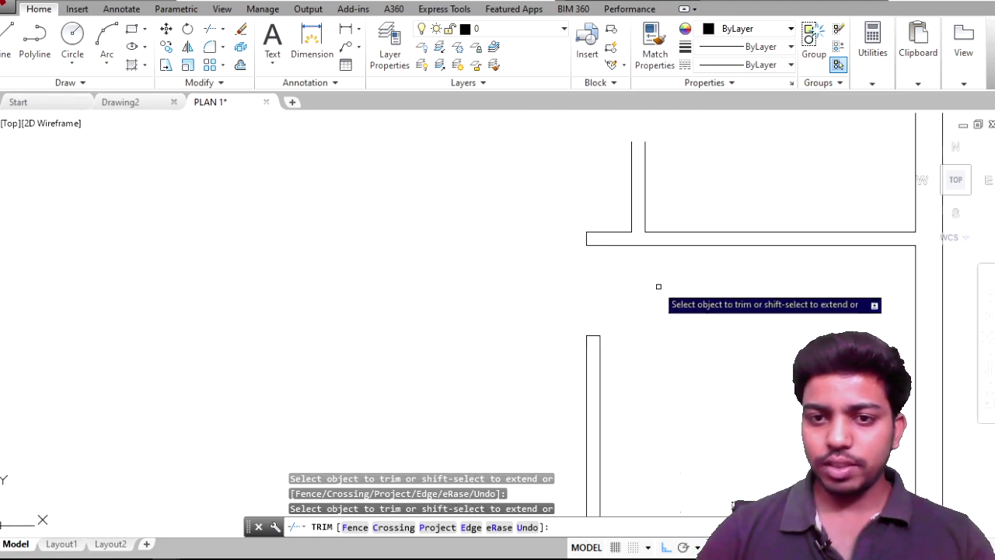
pyautogui.scroll(2, 526, 347)
pyautogui.click(557, 367)
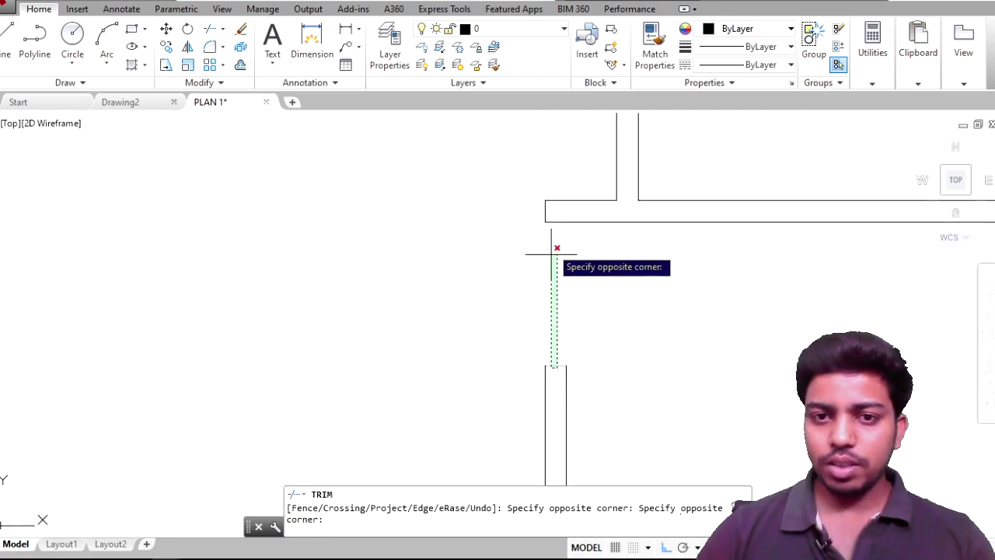
pyautogui.click(539, 285)
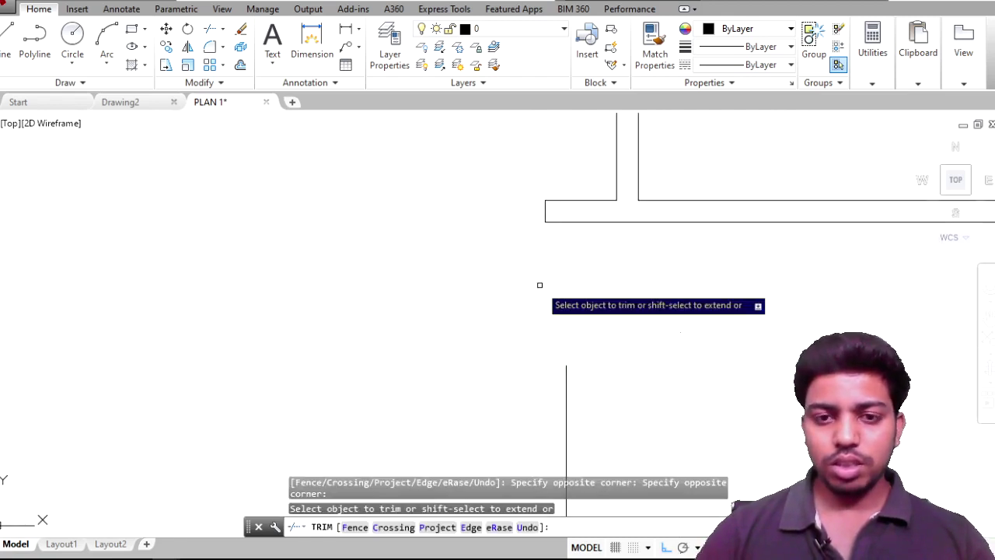
pyautogui.scroll(-2, 539, 285)
pyautogui.hotkey('ctrl', 'z')
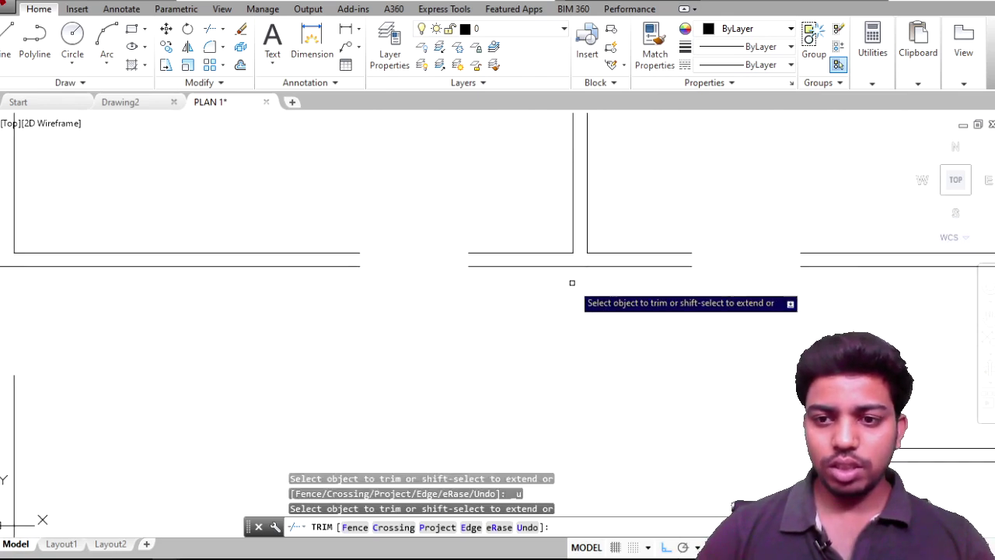
# Step: Cut away a wall end cap with a crossing window
pyautogui.scroll(-1, 729, 329)
pyautogui.scroll(-1, 650, 275)
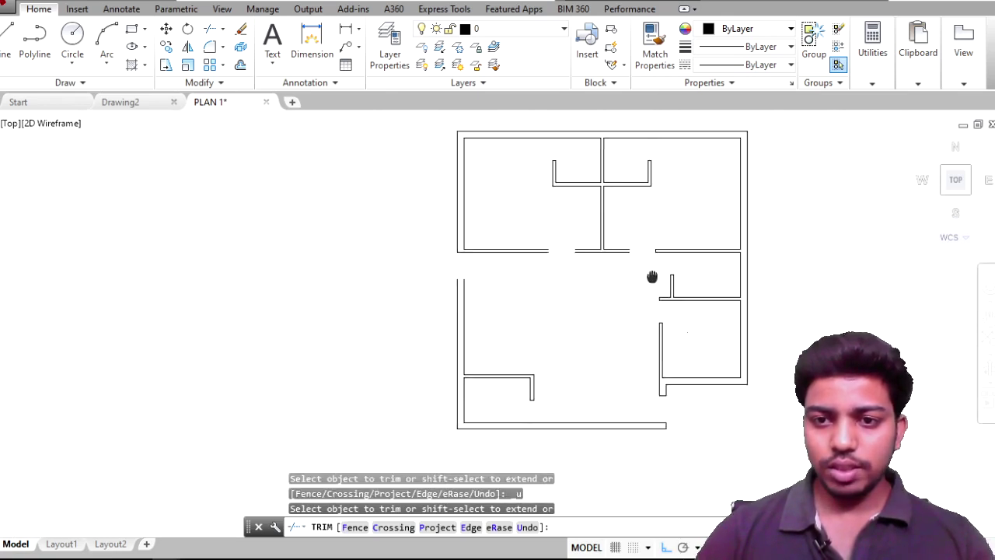
pyautogui.scroll(3, 666, 228)
pyautogui.scroll(-1, 537, 281)
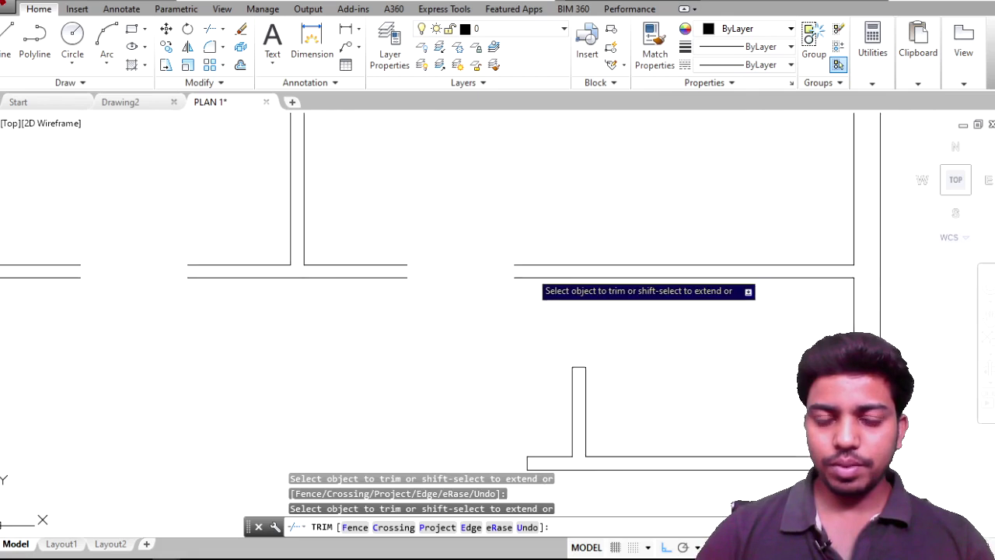
pyautogui.scroll(-1, 591, 354)
pyautogui.scroll(-1, 486, 222)
pyautogui.scroll(3, 489, 220)
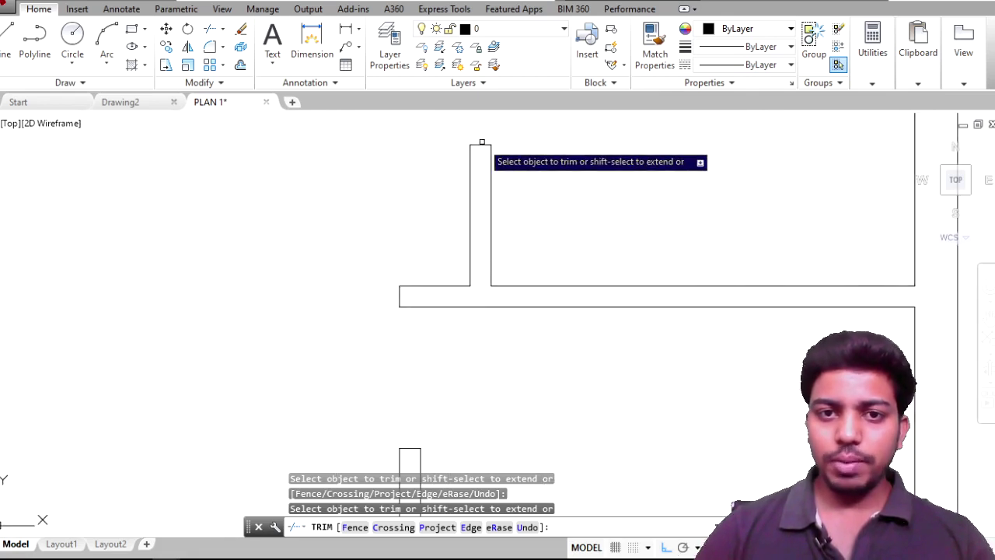
pyautogui.click(482, 145)
pyautogui.click(482, 129)
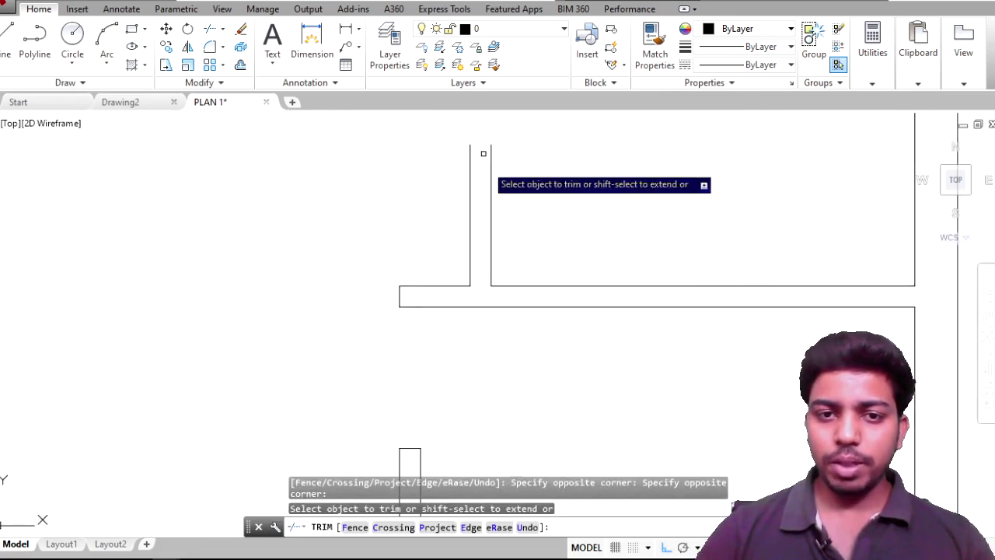
# Step: Trim the bottom end cap off another wall stub and bring the next openings into view
pyautogui.scroll(-3, 482, 218)
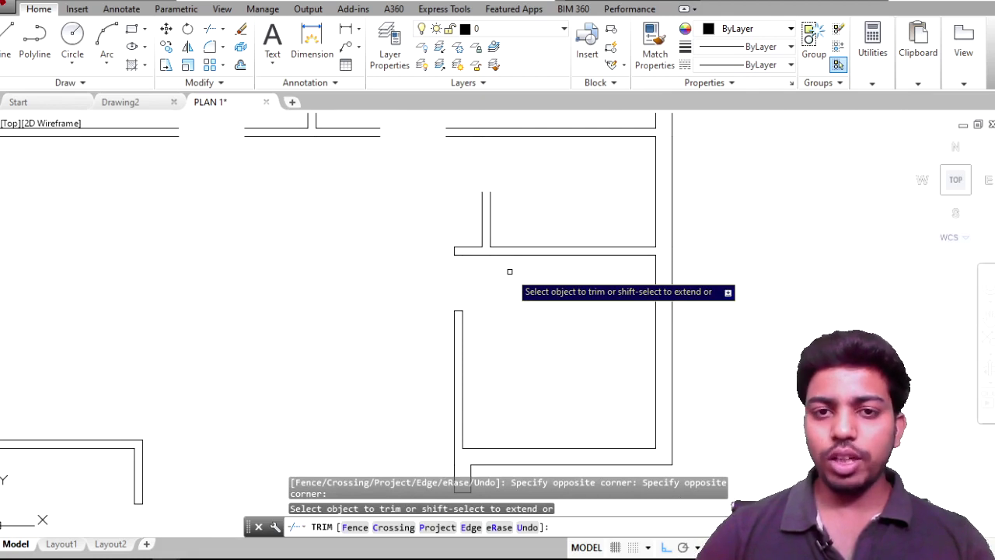
pyautogui.scroll(-3, 513, 311)
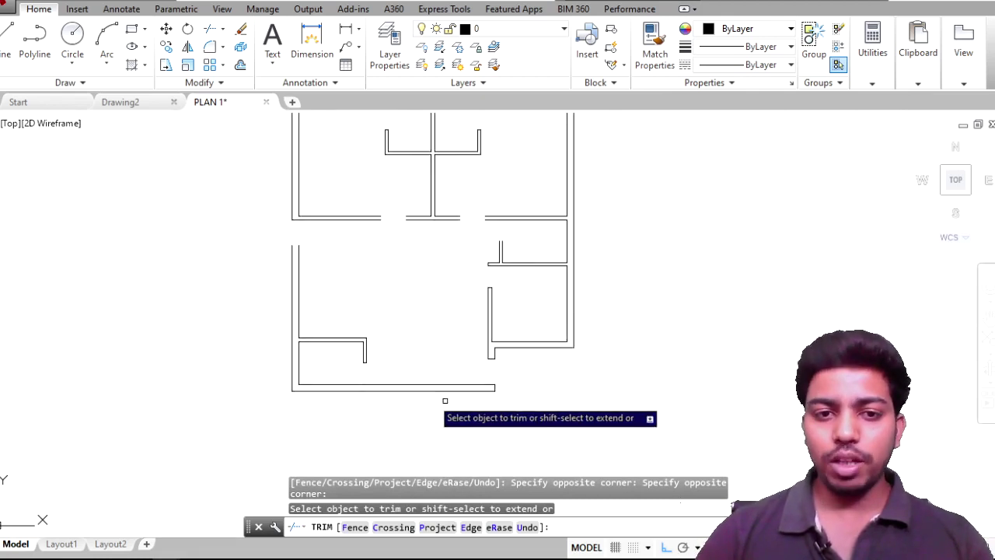
pyautogui.scroll(4, 492, 393)
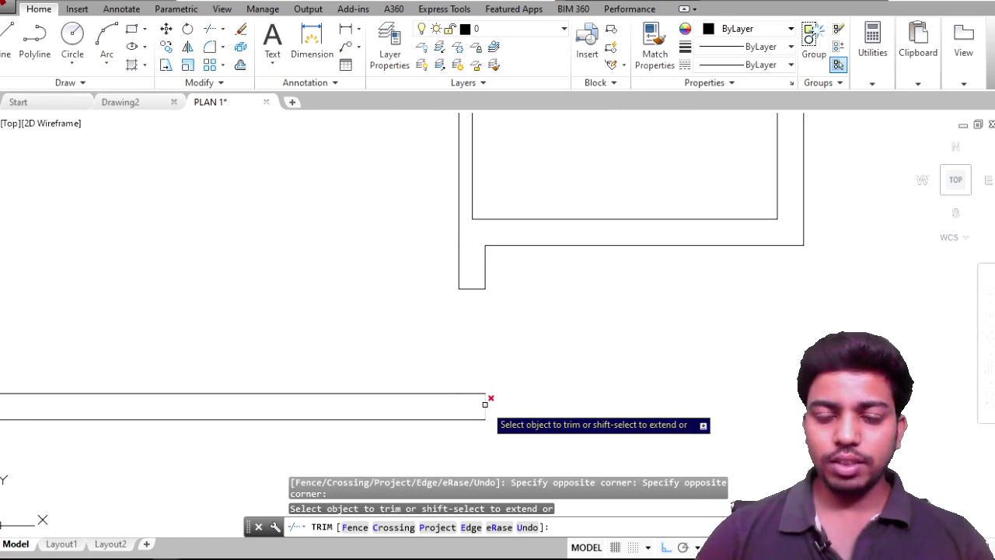
pyautogui.scroll(-4, 375, 347)
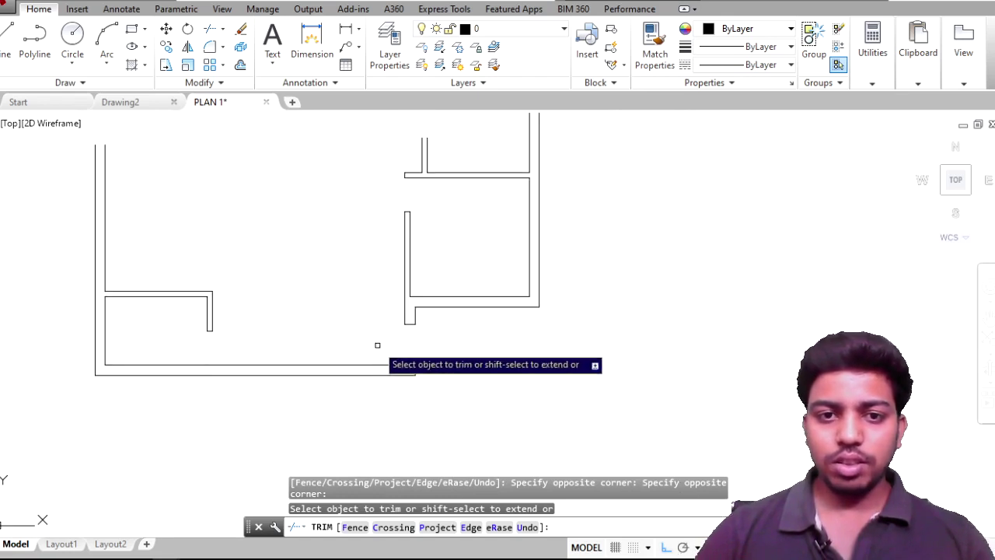
pyautogui.moveTo(375, 347); pyautogui.dragTo(555, 311, button='middle')
pyautogui.scroll(5, 473, 296)
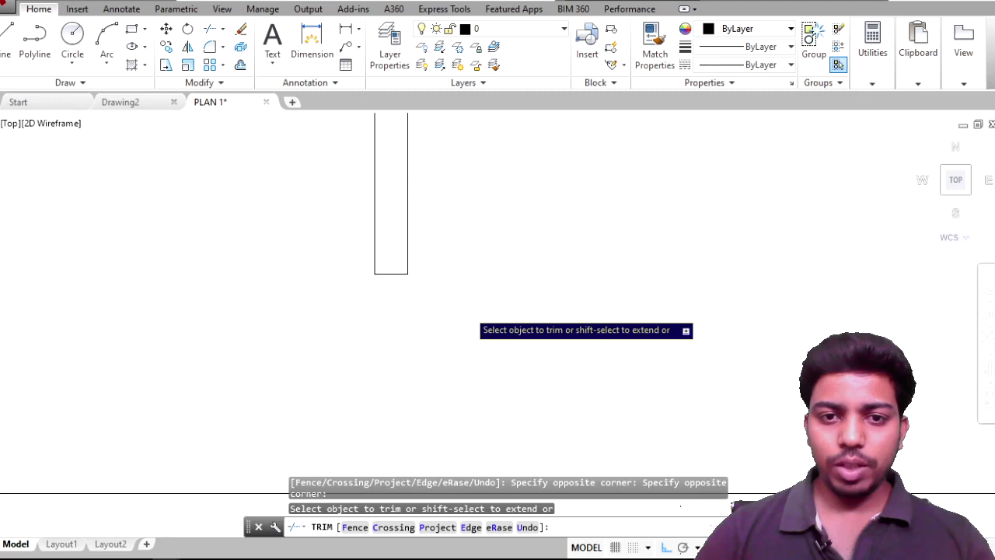
pyautogui.click(391, 269)
pyautogui.scroll(-3, 443, 297)
pyautogui.scroll(-2, 489, 311)
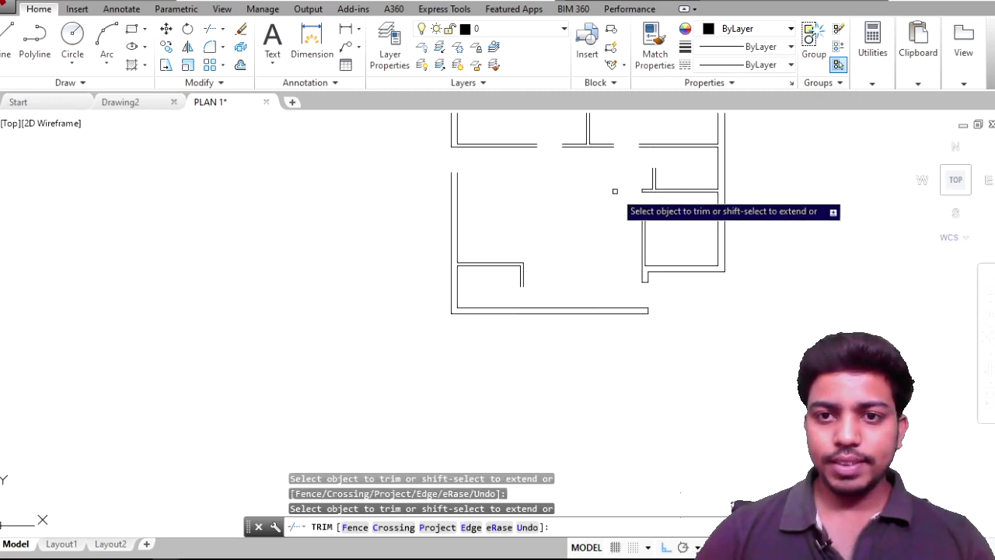
pyautogui.moveTo(607, 171); pyautogui.dragTo(593, 376, button='middle')
pyautogui.scroll(5, 540, 269)
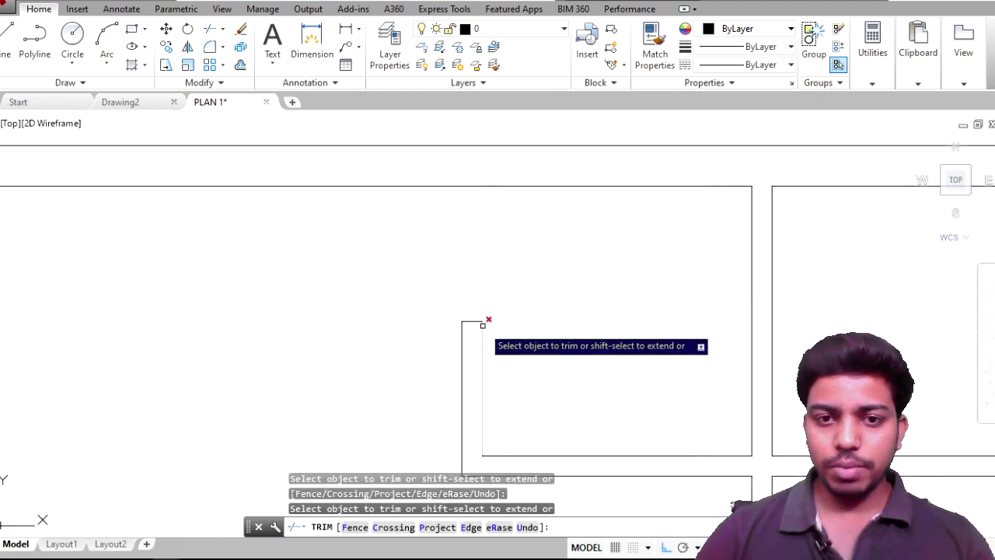
pyautogui.moveTo(577, 324); pyautogui.dragTo(307, 280, button='middle')
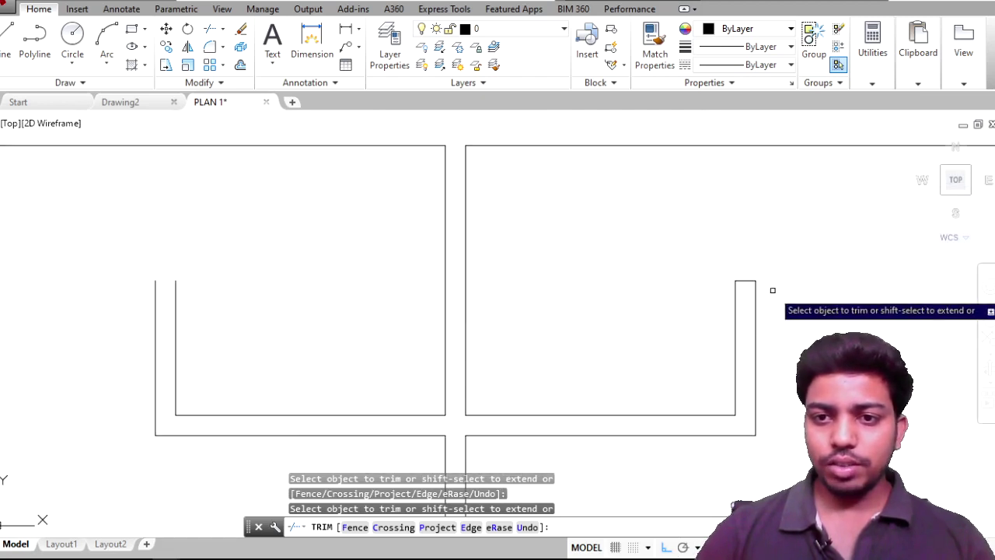
pyautogui.scroll(-4, 748, 280)
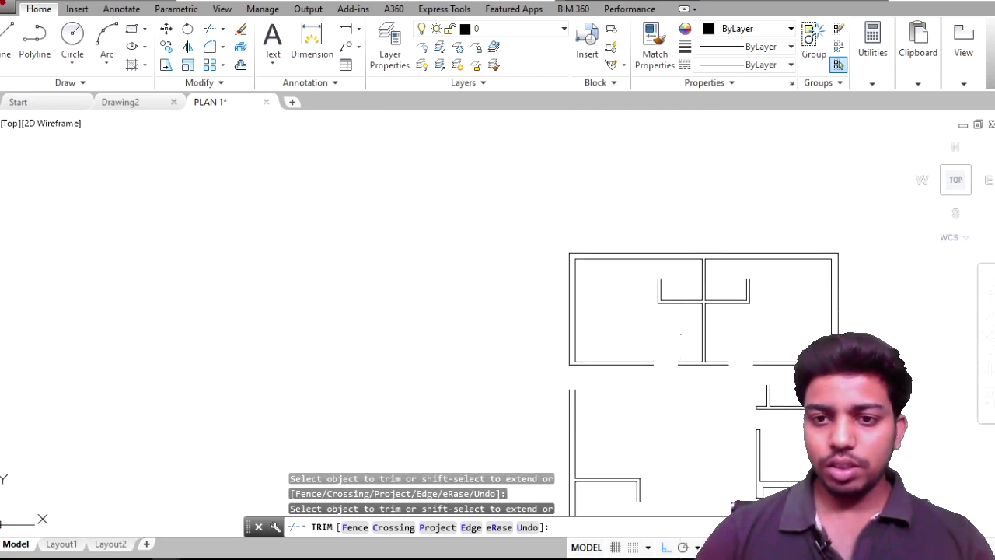
pyautogui.moveTo(751, 333); pyautogui.dragTo(677, 255, button='middle')
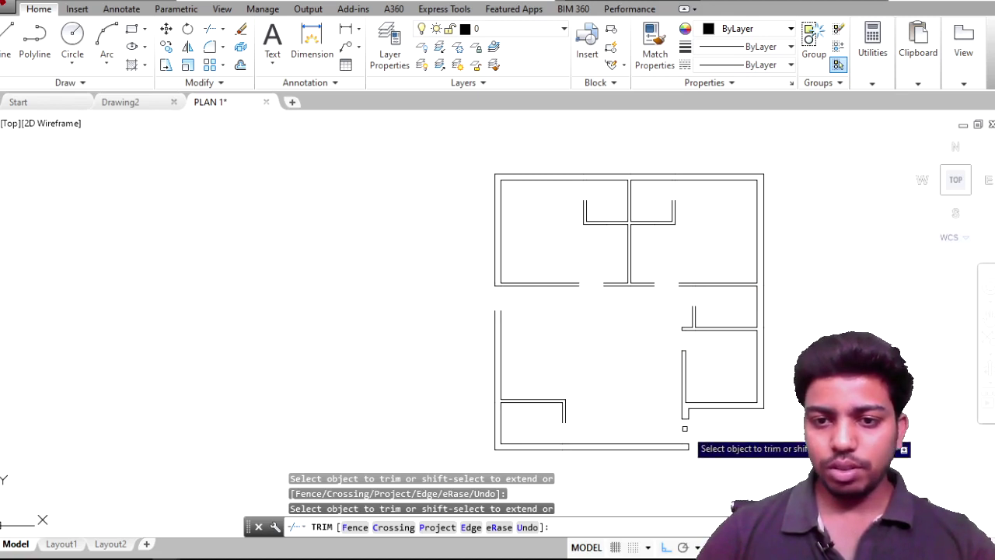
pyautogui.scroll(5, 684, 418)
# Step: End trimming and stretch two neighbouring wall ends down to close the first gap
pyautogui.press('Return')
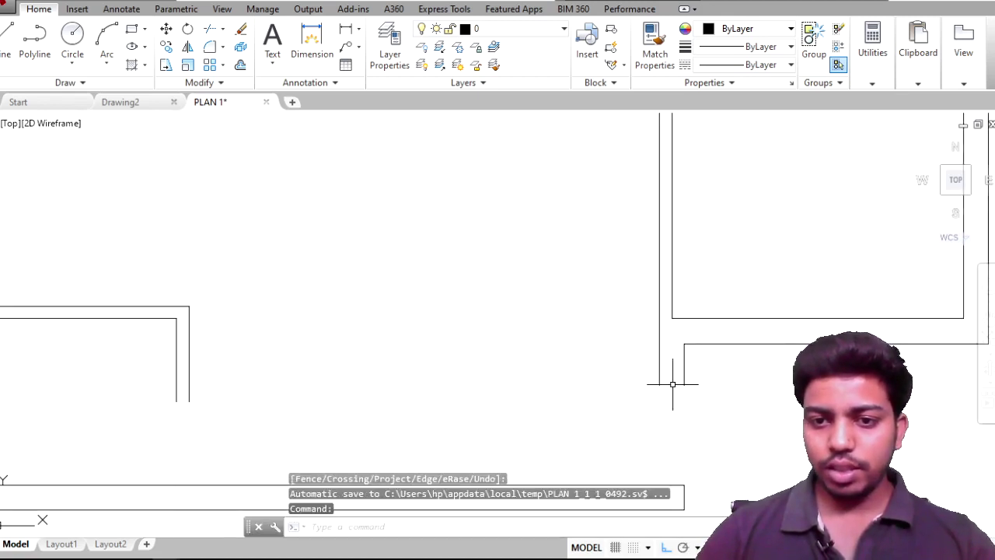
pyautogui.click(685, 383)
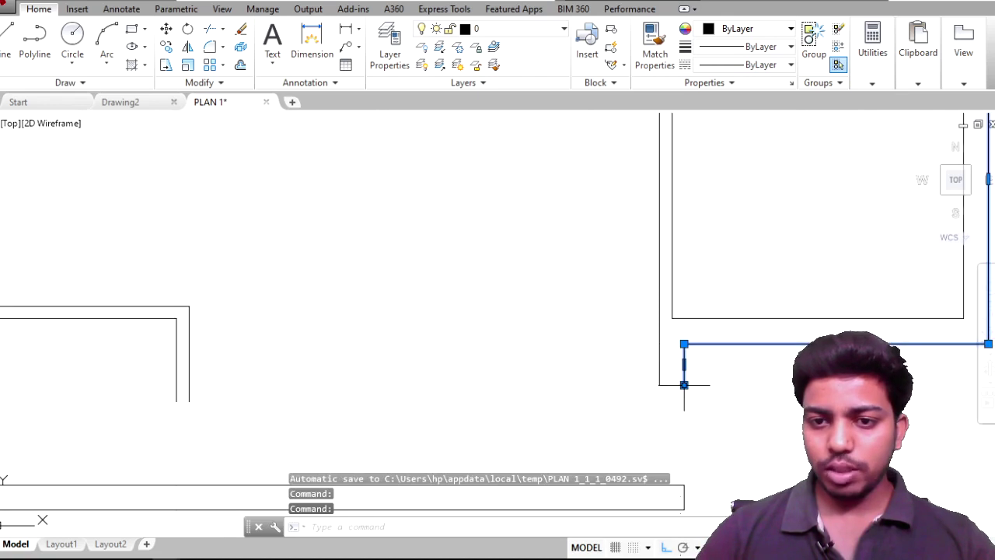
pyautogui.click(684, 383)
pyautogui.click(684, 484)
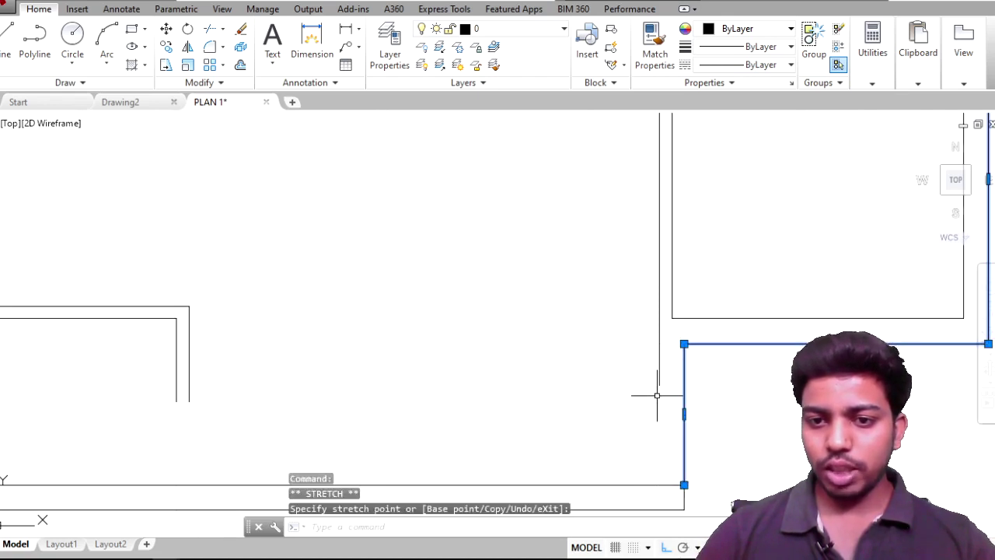
pyautogui.click(660, 386)
pyautogui.click(659, 384)
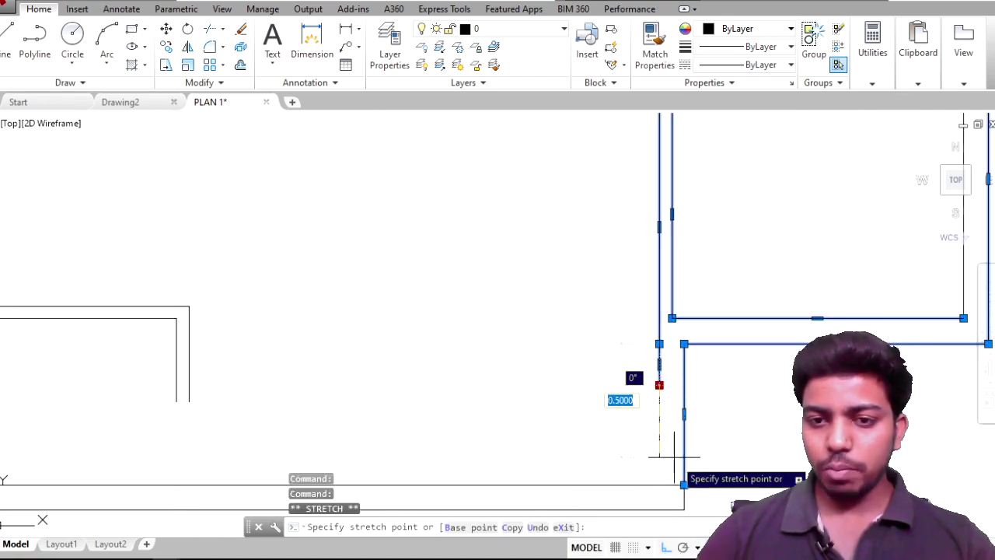
pyautogui.click(661, 482)
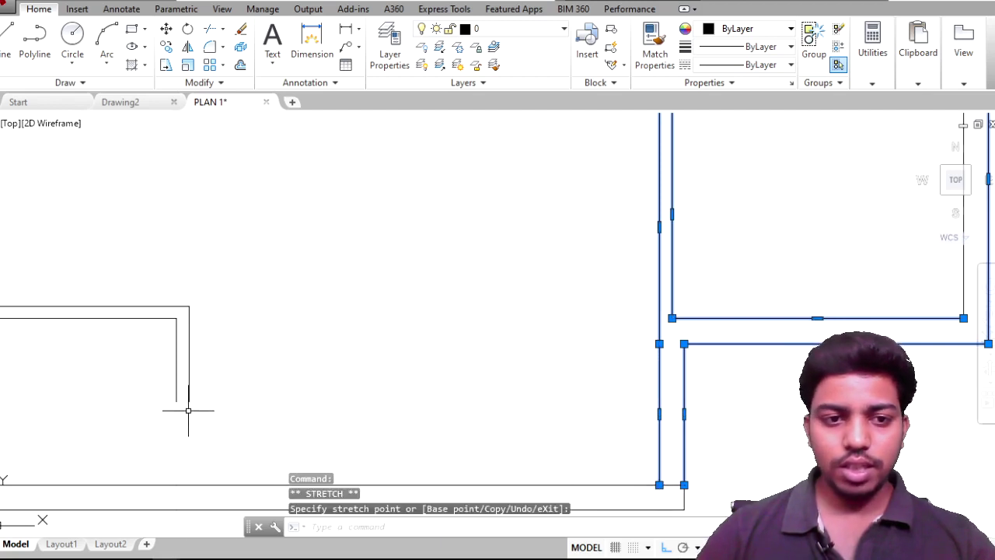
# Step: Stretch both left wall lines down to meet the horizontal wall
pyautogui.moveTo(195, 404); pyautogui.dragTo(104, 371)
pyautogui.scroll(-3, 213, 393)
pyautogui.scroll(2, 239, 339)
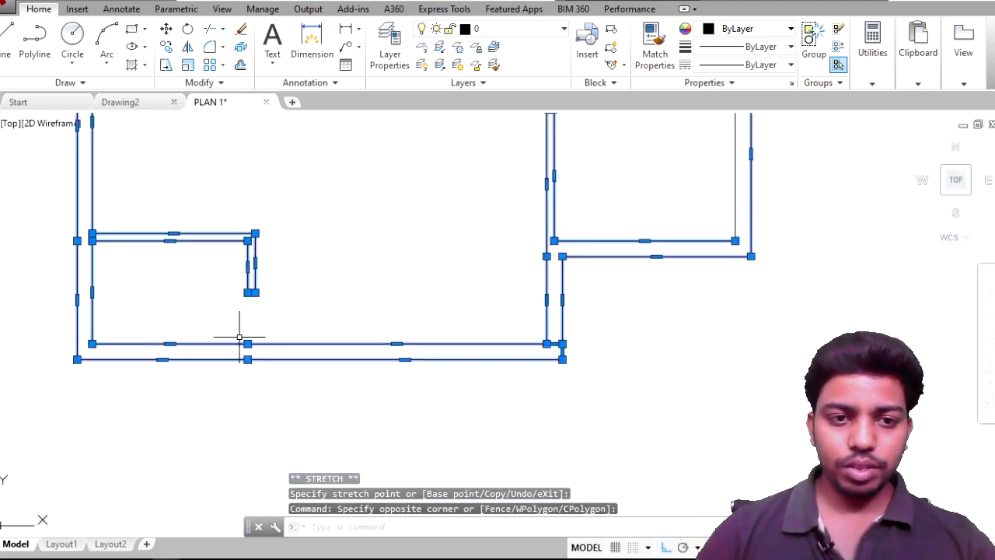
pyautogui.scroll(3, 240, 339)
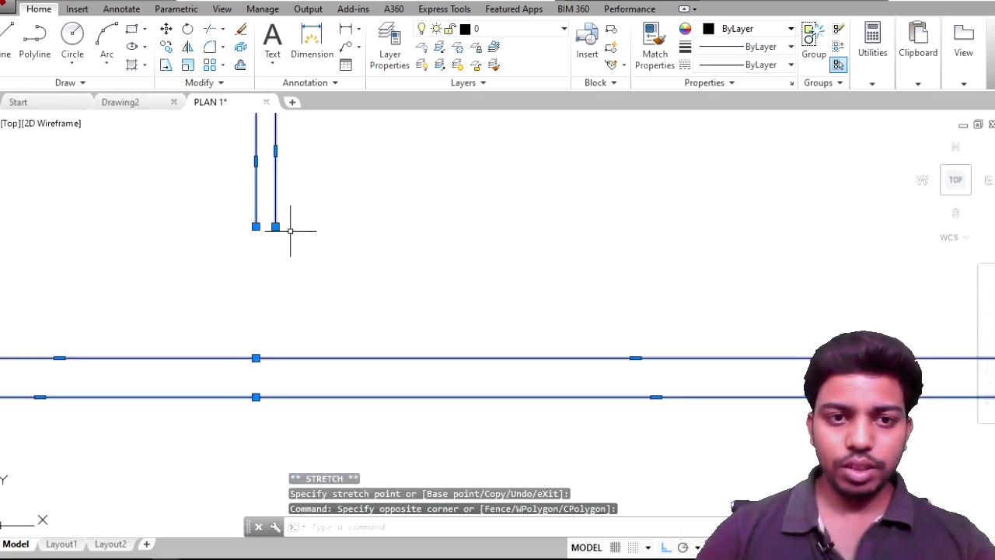
pyautogui.click(275, 358)
pyautogui.click(256, 226)
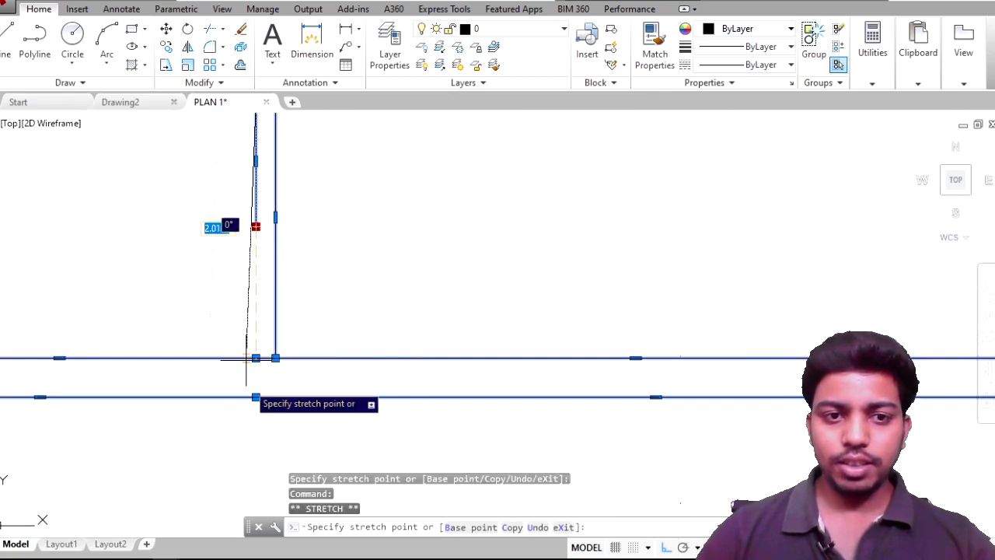
pyautogui.click(256, 358)
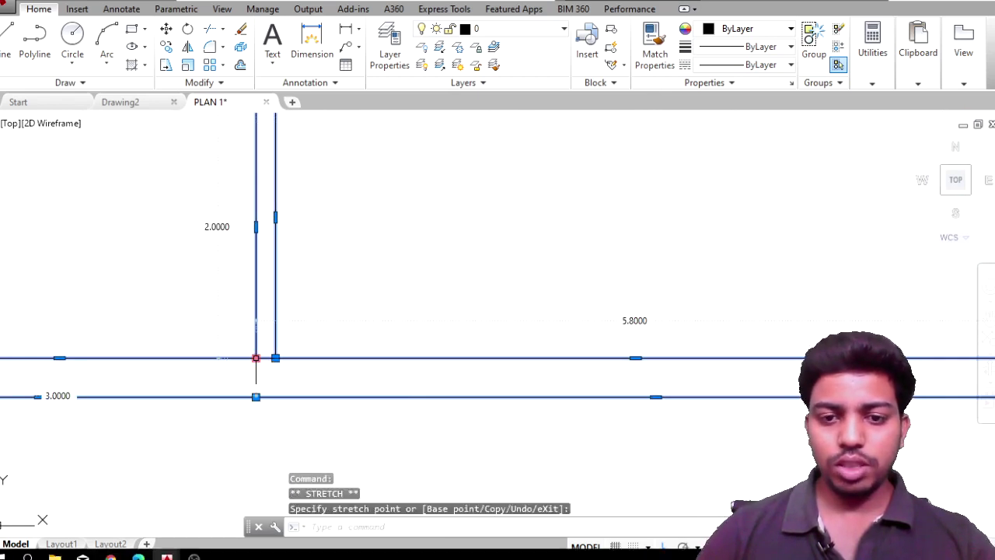
# Step: Extend the two wall lines up to the horizontal wall above
pyautogui.scroll(-2, 272, 298)
pyautogui.moveTo(271, 298)
pyautogui.mouseDown(button='middle')
pyautogui.moveTo(428, 309)
pyautogui.moveTo(433, 519)
pyautogui.mouseUp(button='middle')
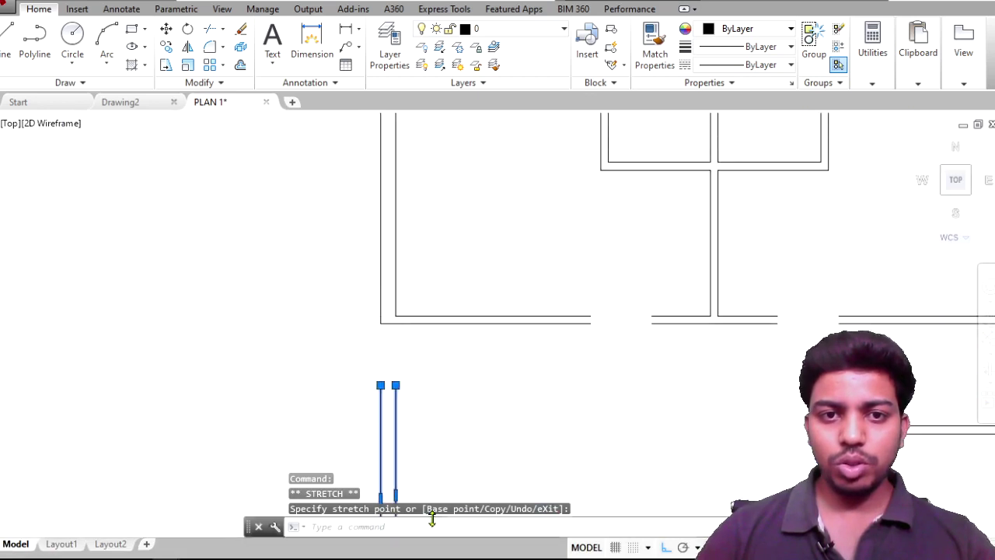
pyautogui.click(396, 385)
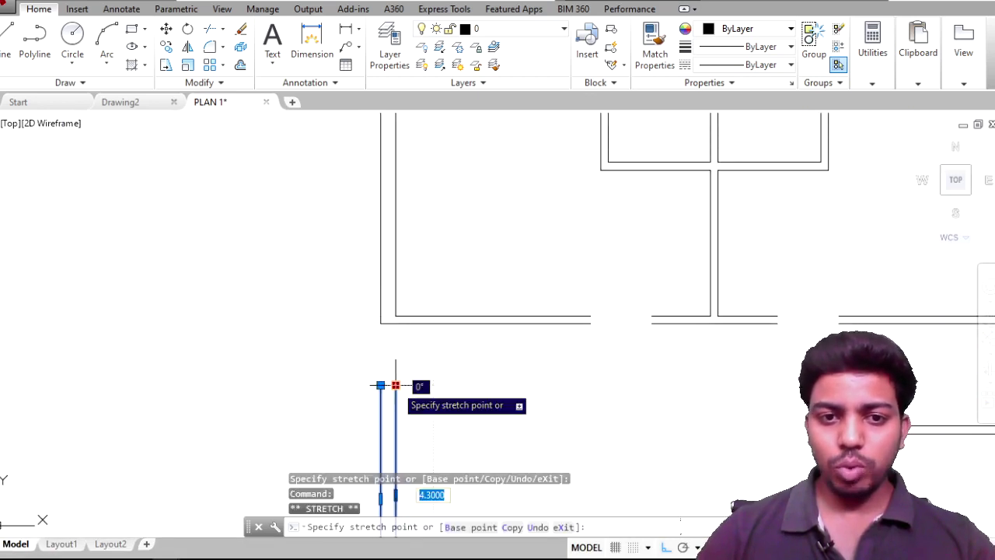
pyautogui.click(396, 322)
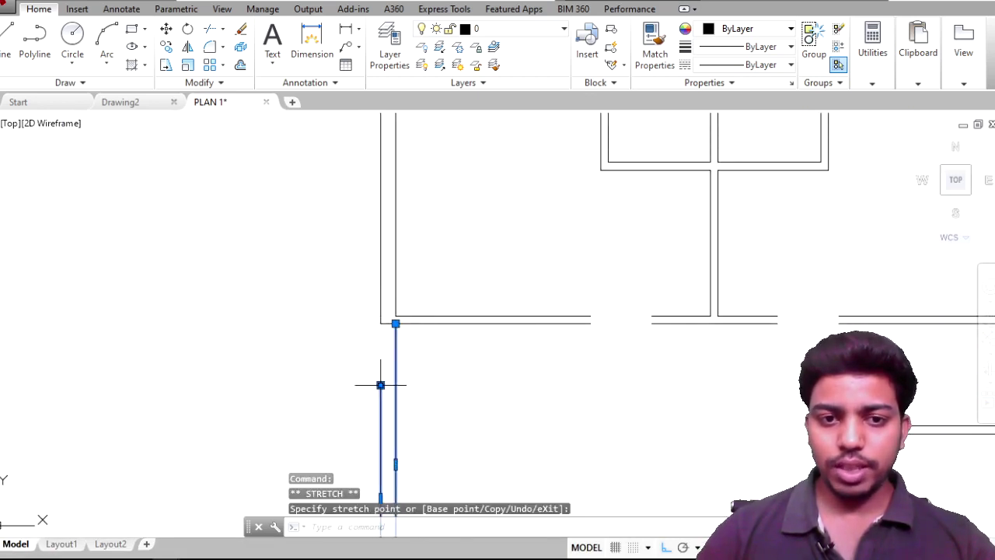
pyautogui.click(380, 385)
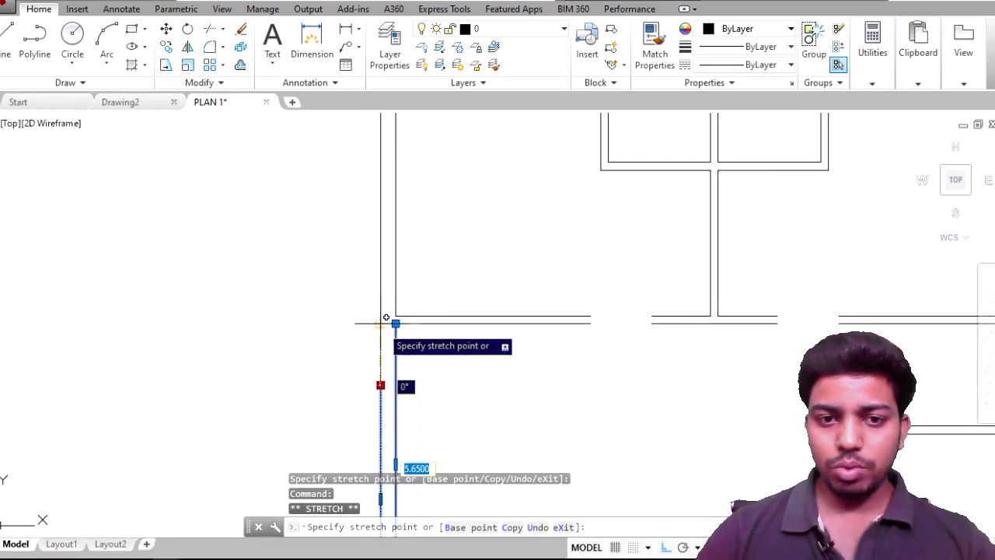
pyautogui.click(380, 323)
# Step: Stretch the right-hand upper and lower wall lines left across the opening
pyautogui.click(770, 356)
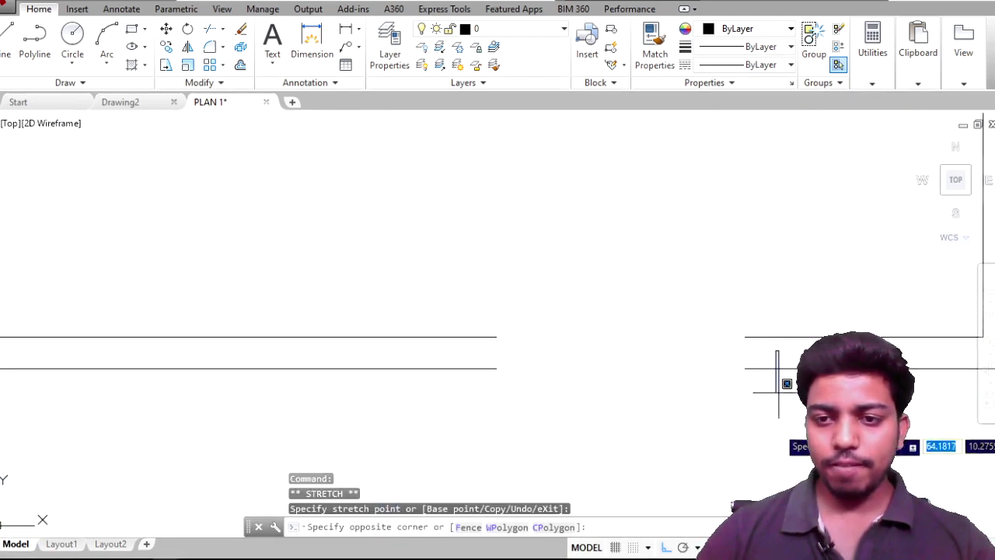
pyautogui.click(782, 413)
pyautogui.click(707, 327)
pyautogui.click(743, 336)
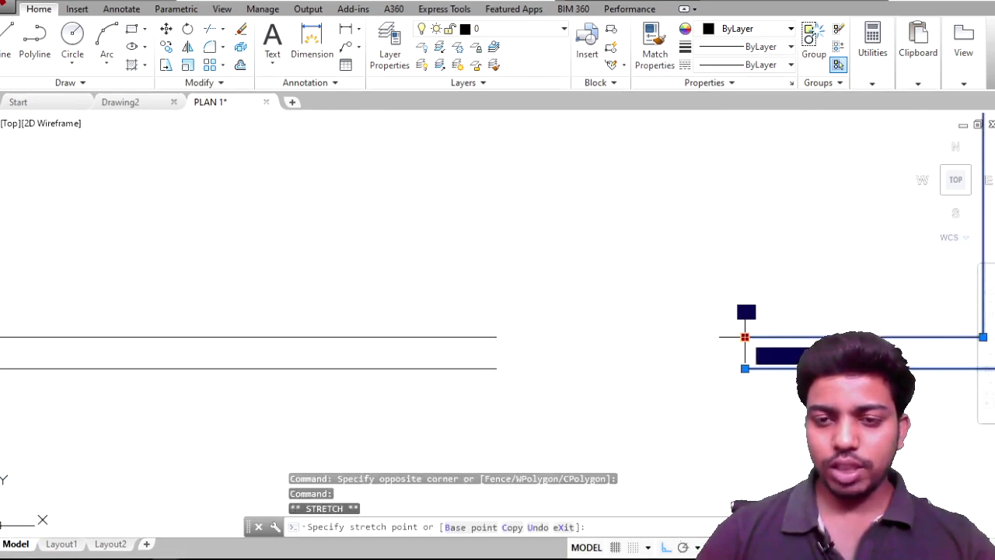
pyautogui.click(496, 337)
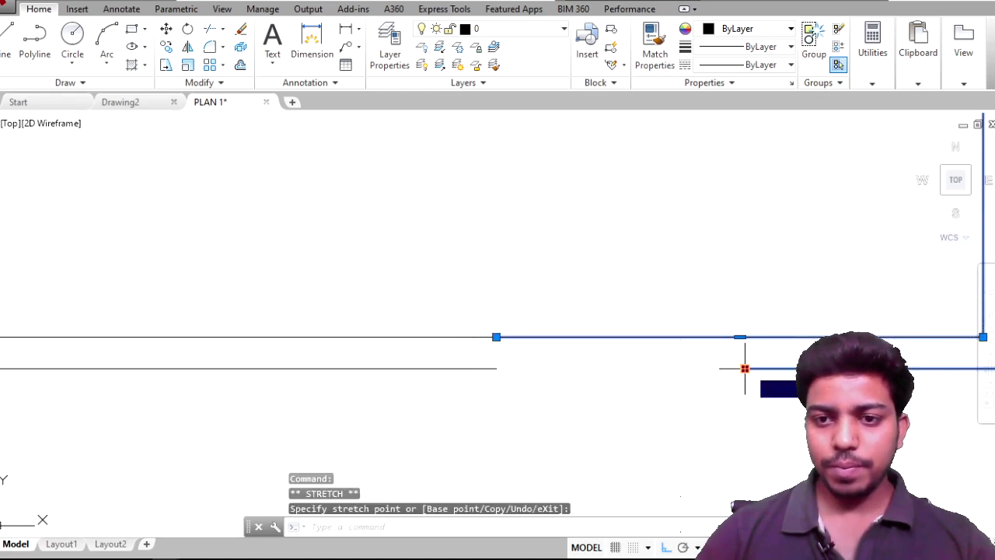
pyautogui.click(497, 367)
# Step: Stretch the right-hand wall's end across the opening to the corner point
pyautogui.scroll(-5, 619, 370)
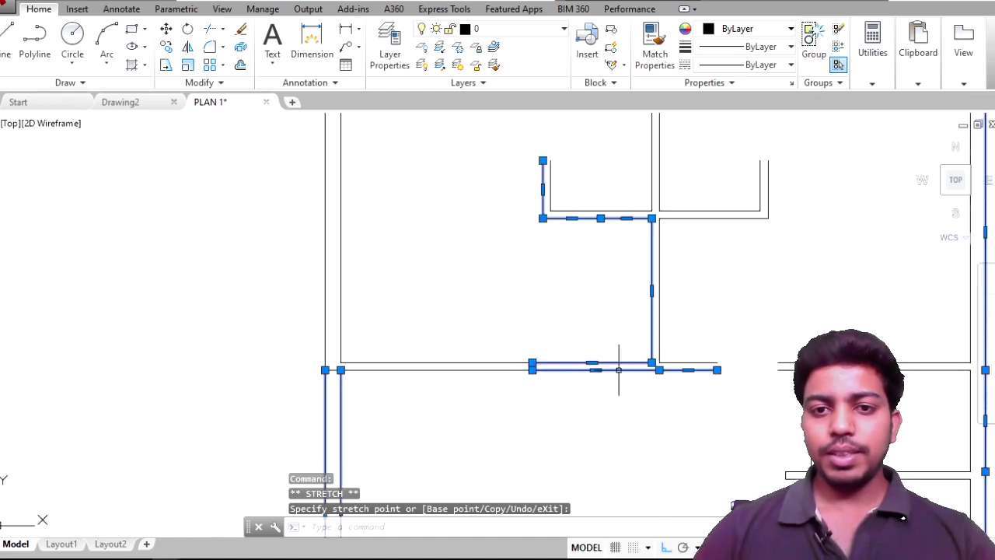
pyautogui.moveTo(619, 370); pyautogui.dragTo(485, 333, button='middle')
pyautogui.scroll(5, 516, 362)
pyautogui.click(778, 389)
pyautogui.click(760, 300)
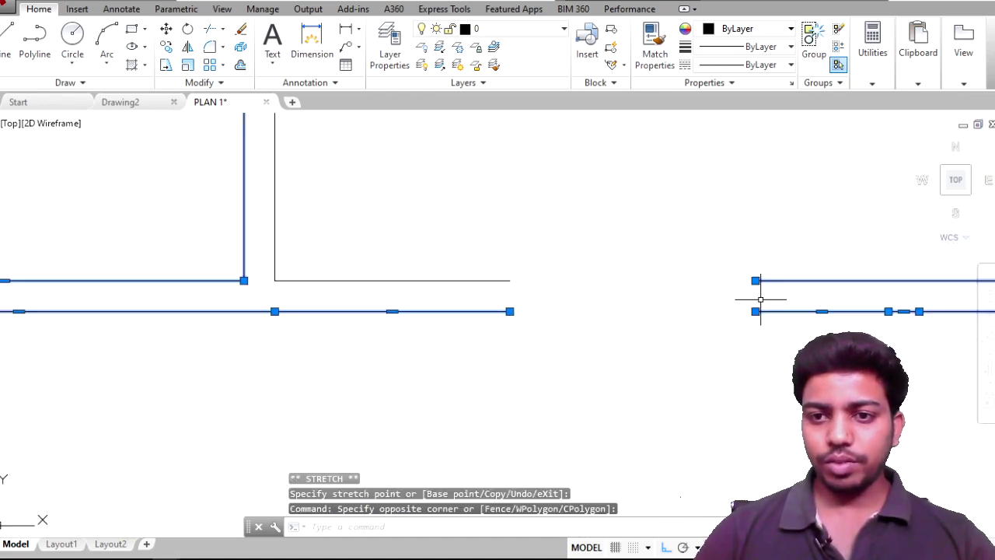
pyautogui.click(755, 281)
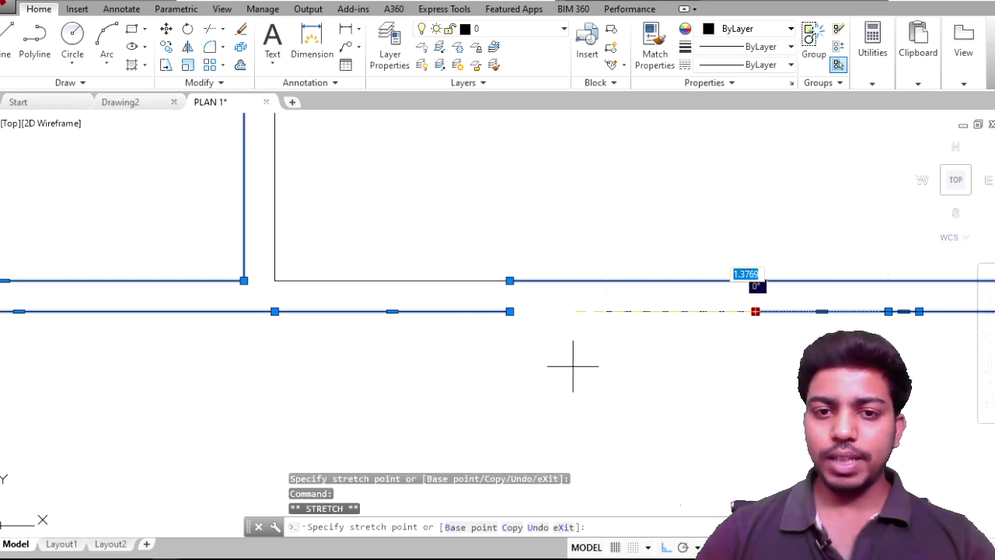
pyautogui.click(511, 311)
# Step: Stretch the outer wall polyline's end across the opening to the left junction
pyautogui.scroll(-3, 510, 312)
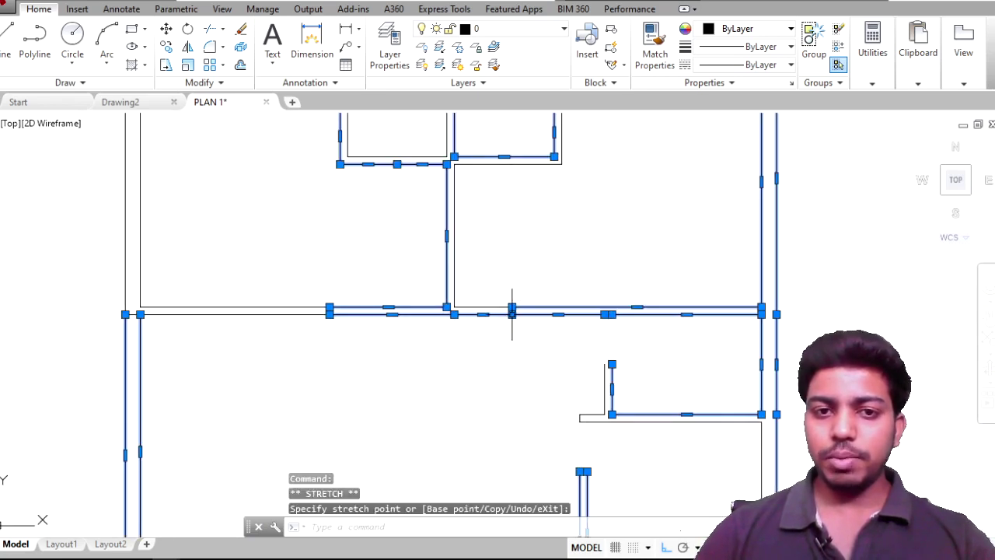
pyautogui.scroll(4, 455, 293)
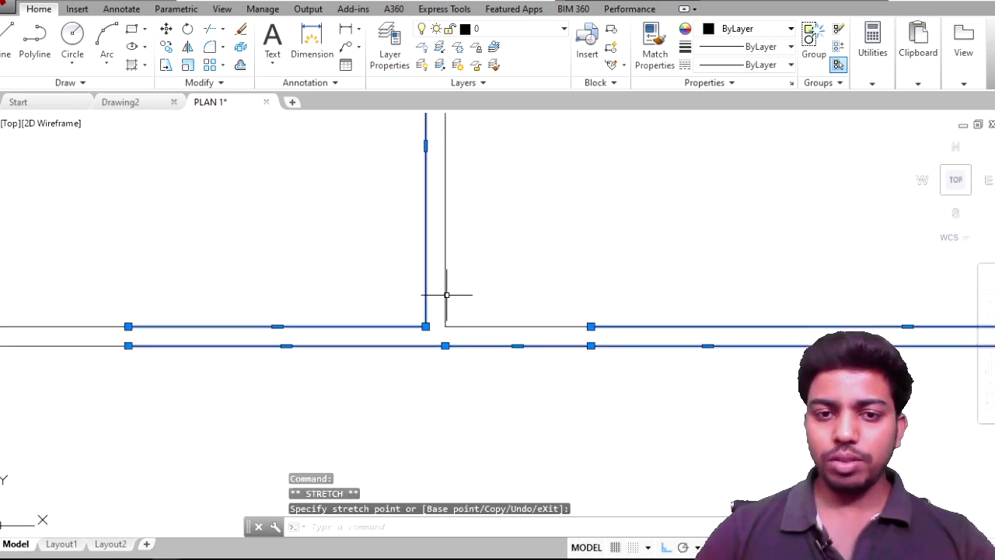
pyautogui.scroll(-5, 446, 295)
pyautogui.scroll(5, 493, 304)
pyautogui.moveTo(511, 293)
pyautogui.mouseDown(button='middle')
pyautogui.moveTo(542, 349)
pyautogui.moveTo(535, 368)
pyautogui.mouseUp(button='middle')
pyautogui.click(537, 284)
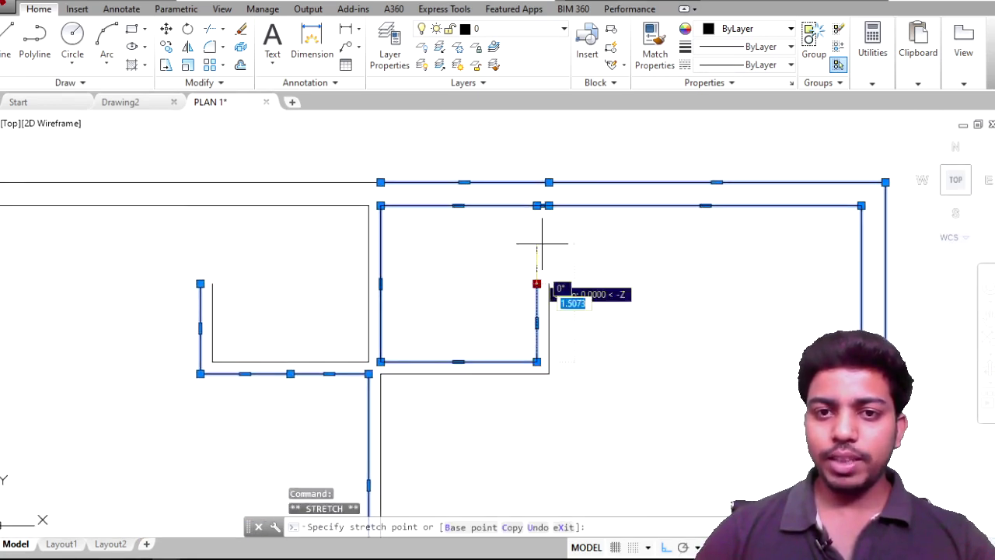
pyautogui.click(537, 284)
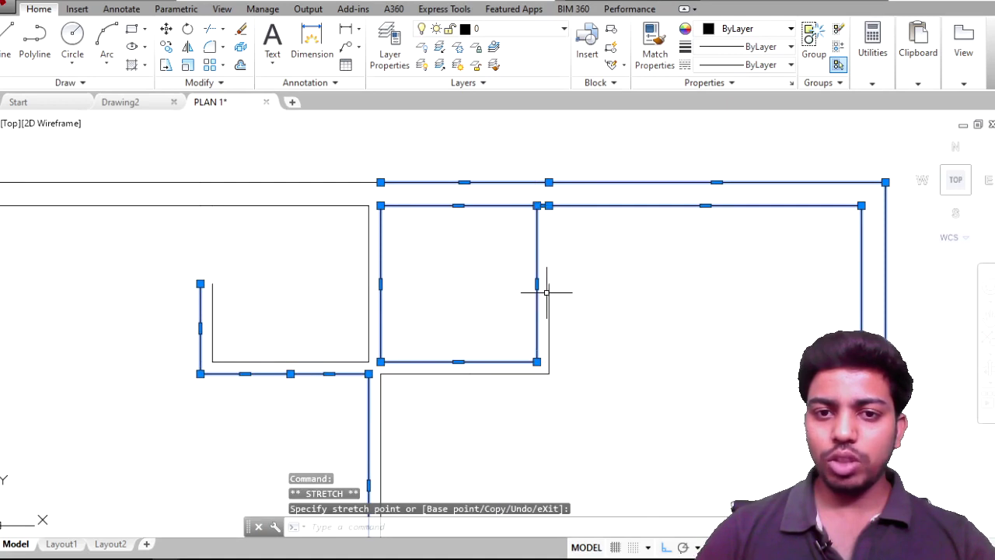
pyautogui.click(554, 291)
pyautogui.click(544, 291)
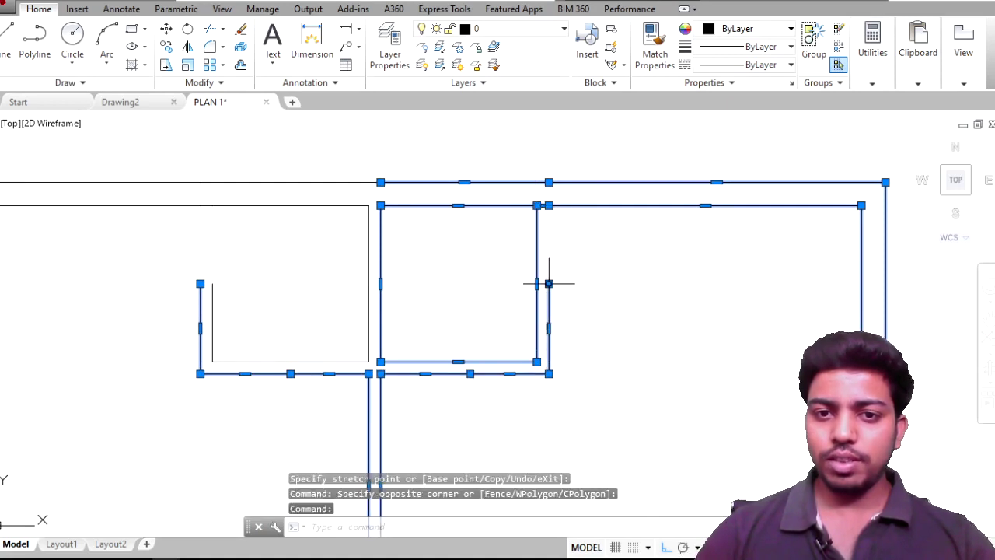
pyautogui.click(549, 284)
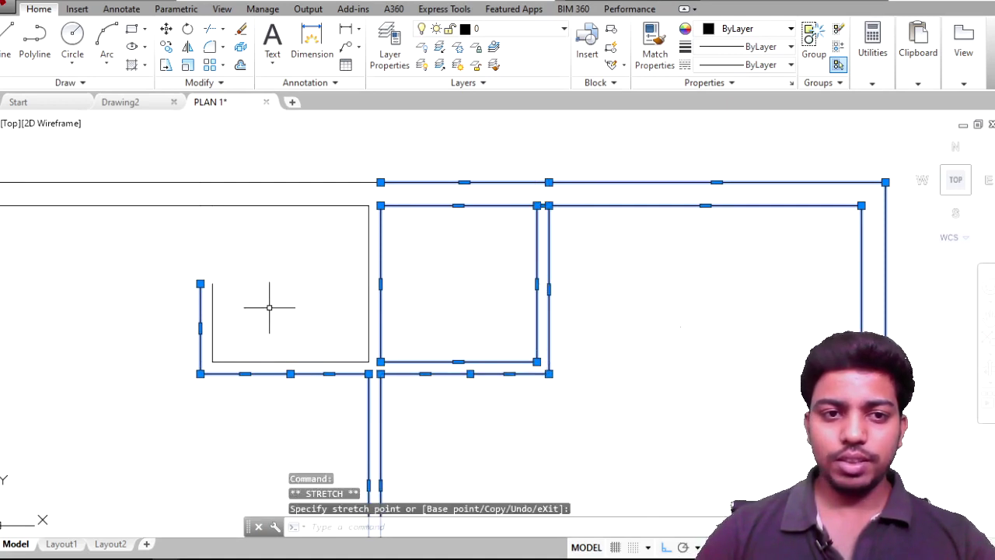
pyautogui.click(201, 285)
# Step: Join the inner wall line down to the corner and the outer line up to the top wall
pyautogui.click(212, 284)
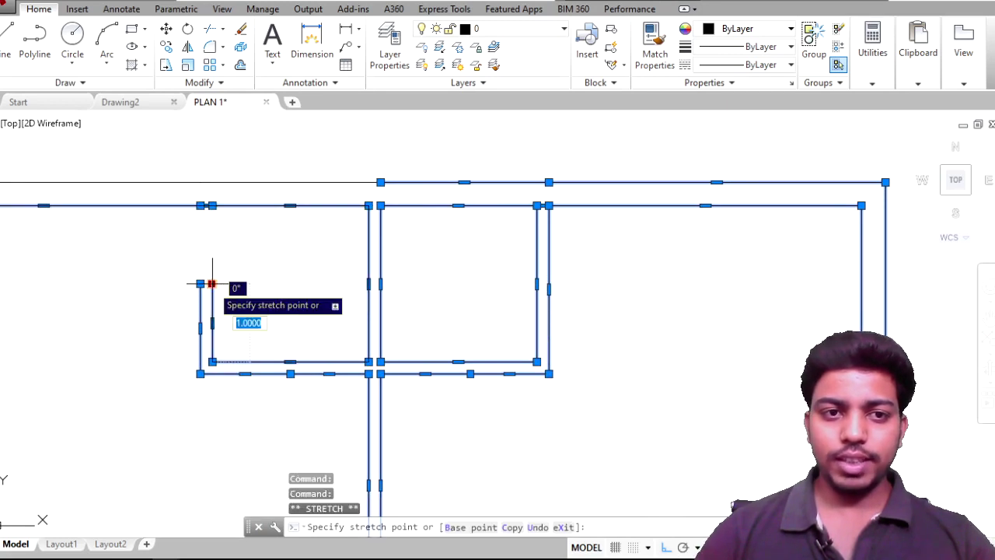
pyautogui.click(203, 232)
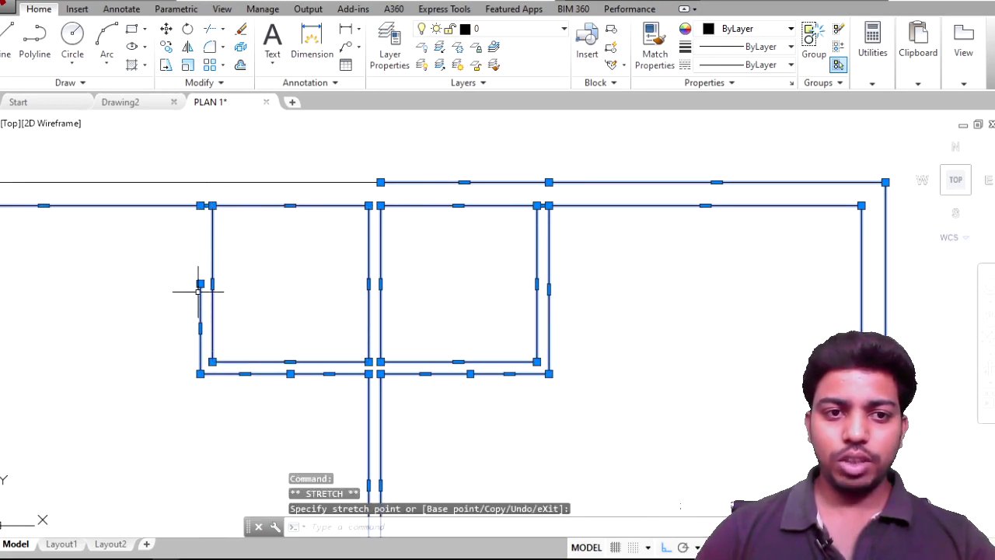
pyautogui.click(204, 225)
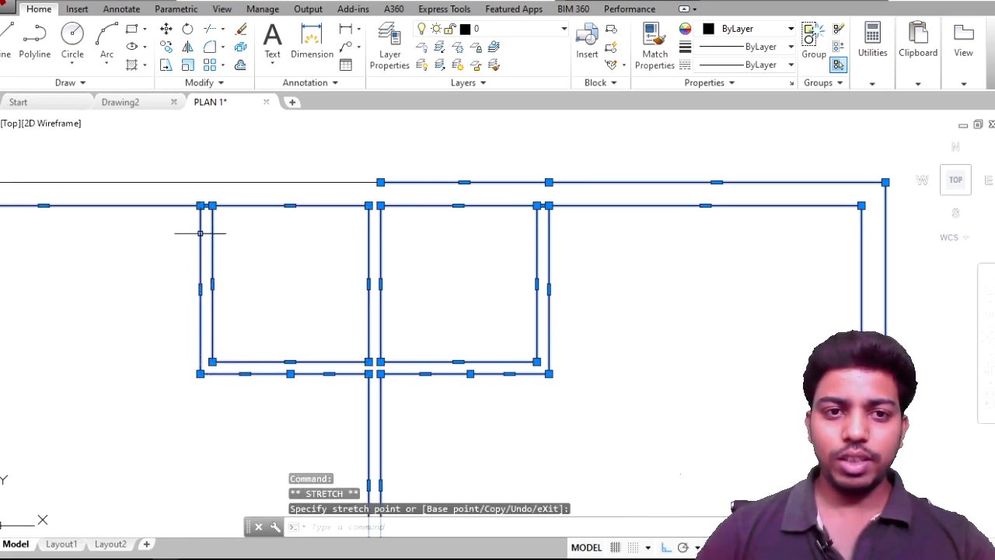
# Step: Stretch both wall lines at the lower-right opening up to the junction
pyautogui.scroll(-1, 278, 310)
pyautogui.moveTo(343, 367); pyautogui.dragTo(534, 258, button='middle')
pyautogui.scroll(2, 525, 334)
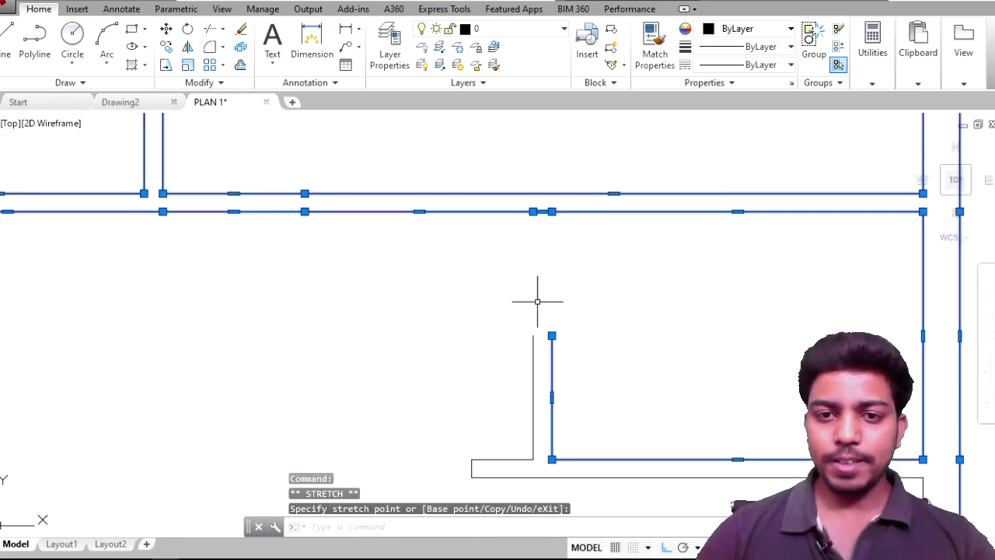
pyautogui.scroll(2, 537, 301)
pyautogui.click(529, 403)
pyautogui.click(488, 361)
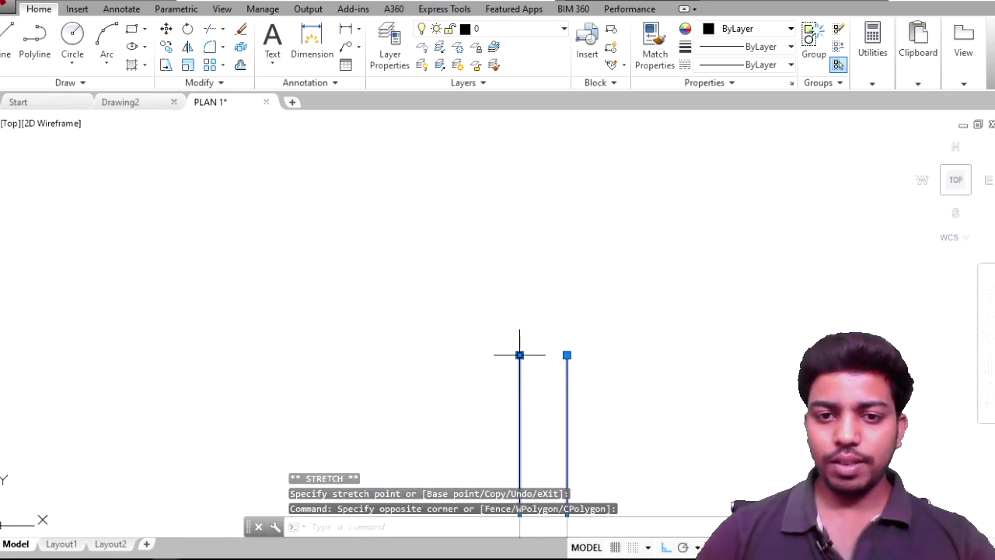
pyautogui.scroll(-4, 525, 327)
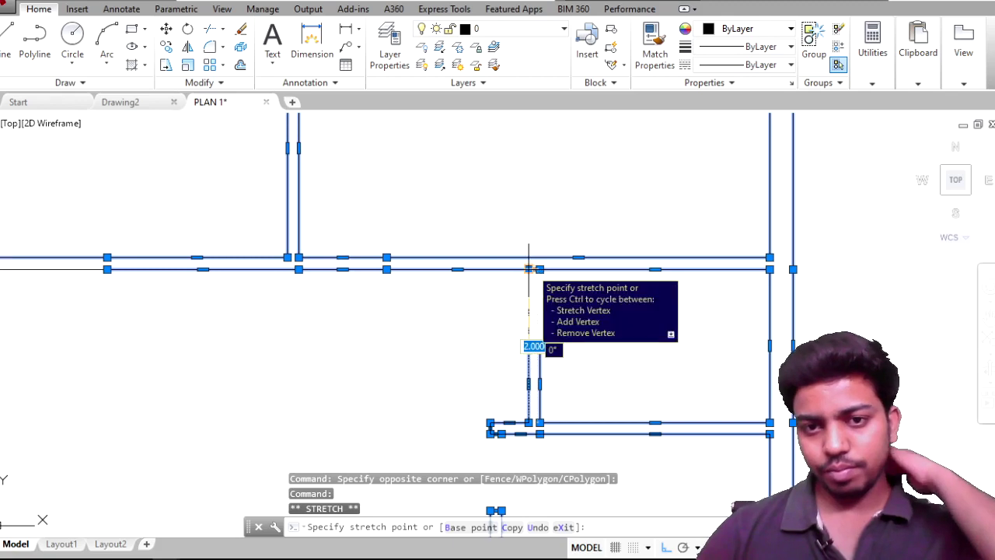
pyautogui.click(529, 269)
pyautogui.click(540, 346)
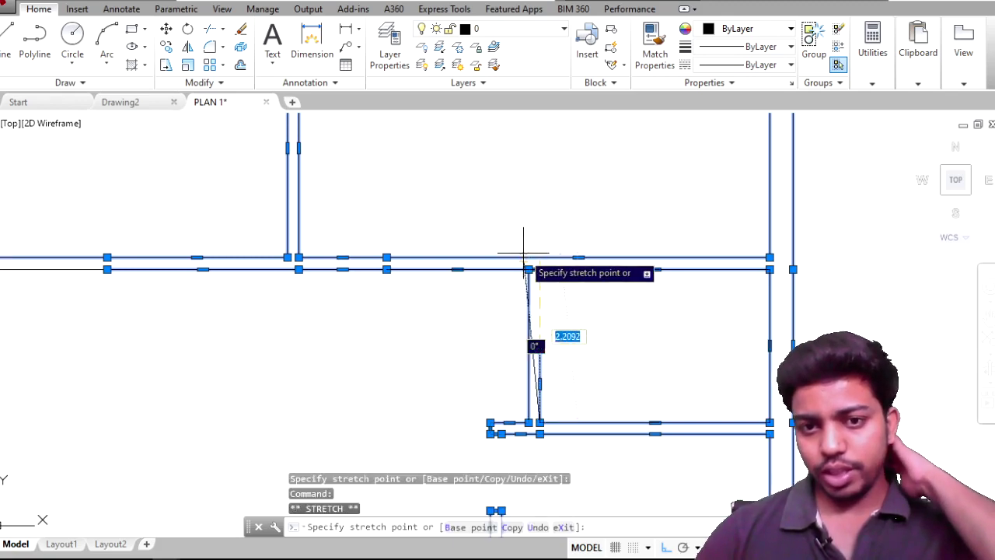
pyautogui.click(540, 269)
# Step: Clear the wall selection and centre the whole floor plan in view
pyautogui.scroll(-3, 584, 444)
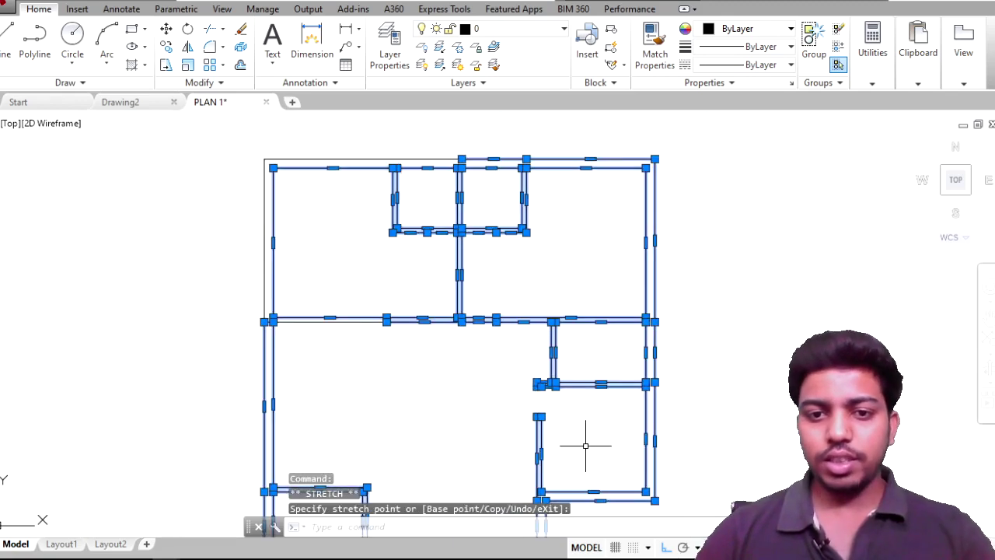
pyautogui.scroll(2, 567, 311)
pyautogui.scroll(2, 504, 402)
pyautogui.scroll(-2, 574, 379)
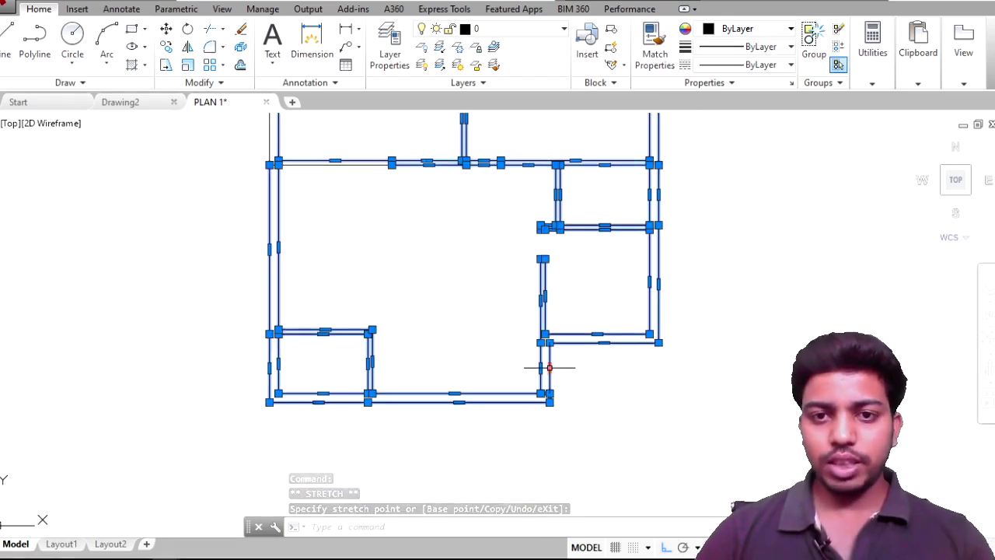
pyautogui.press('Escape')
pyautogui.scroll(-2, 643, 354)
pyautogui.moveTo(634, 354); pyautogui.dragTo(557, 383, button='middle')
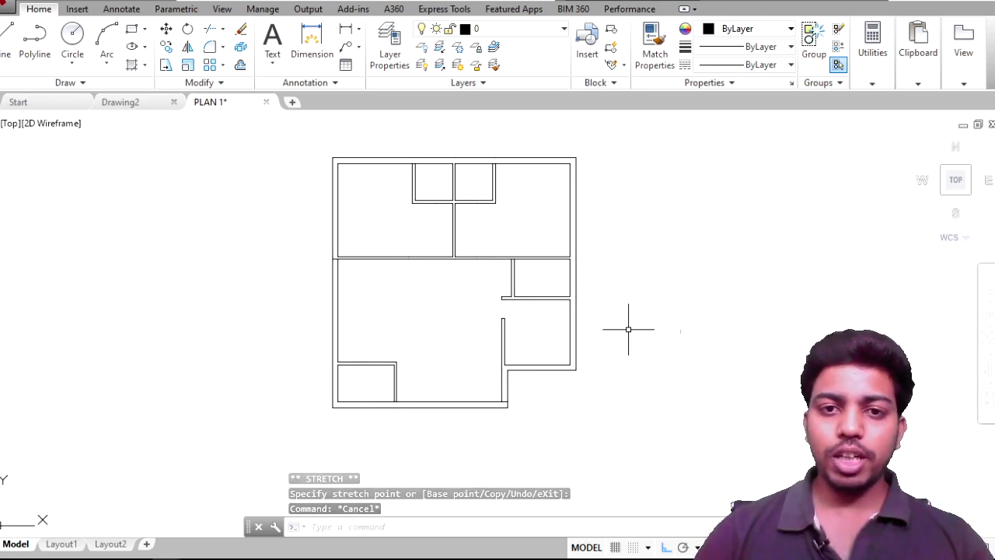
# Step: Start TRIM with all objects as cutting edges, then cancel it
pyautogui.scroll(5, 526, 315)
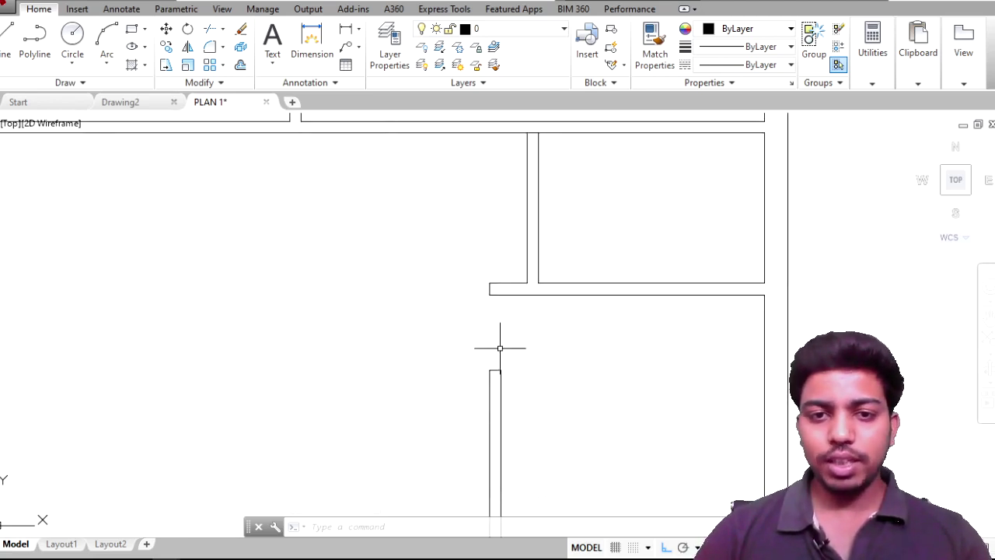
pyautogui.scroll(2, 500, 347)
pyautogui.press('Return')
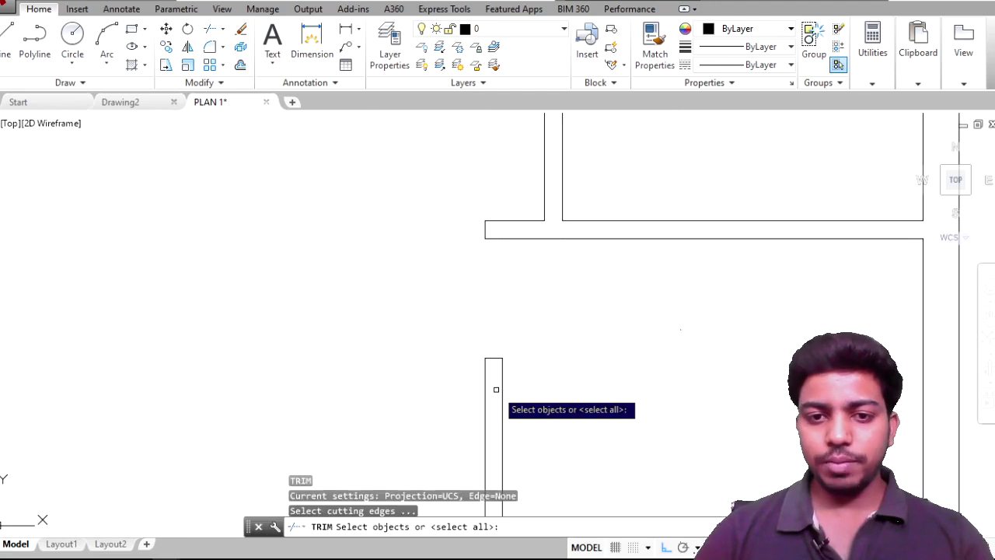
pyautogui.press('Return')
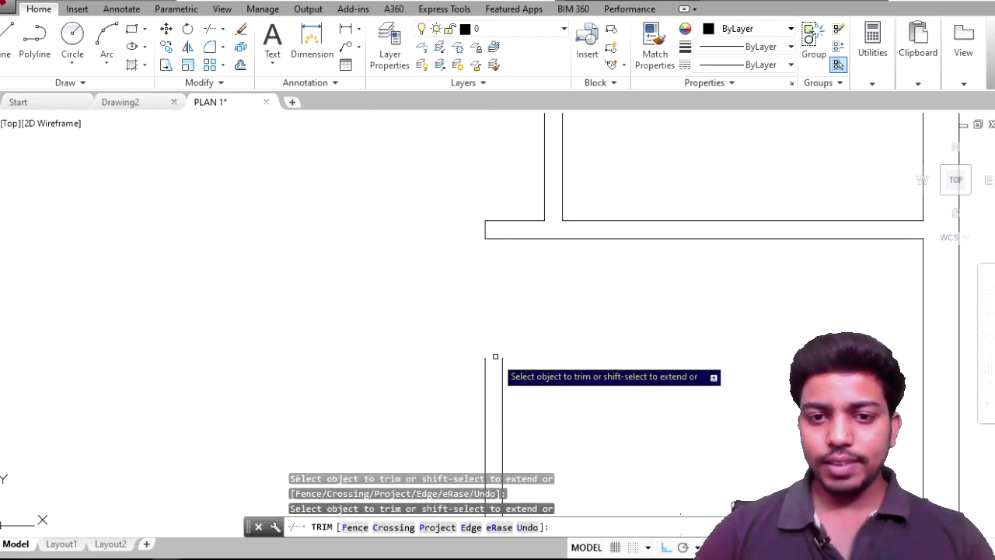
pyautogui.press('Escape')
# Step: Stretch the lower-right room's two vertical wall lines up to the horizontal wall
pyautogui.click(532, 401)
pyautogui.click(476, 364)
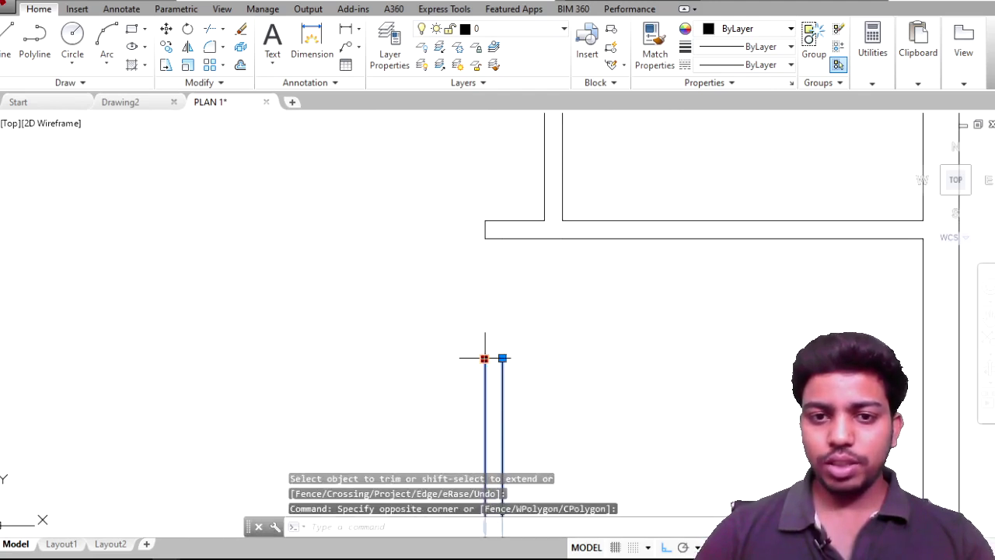
pyautogui.click(485, 359)
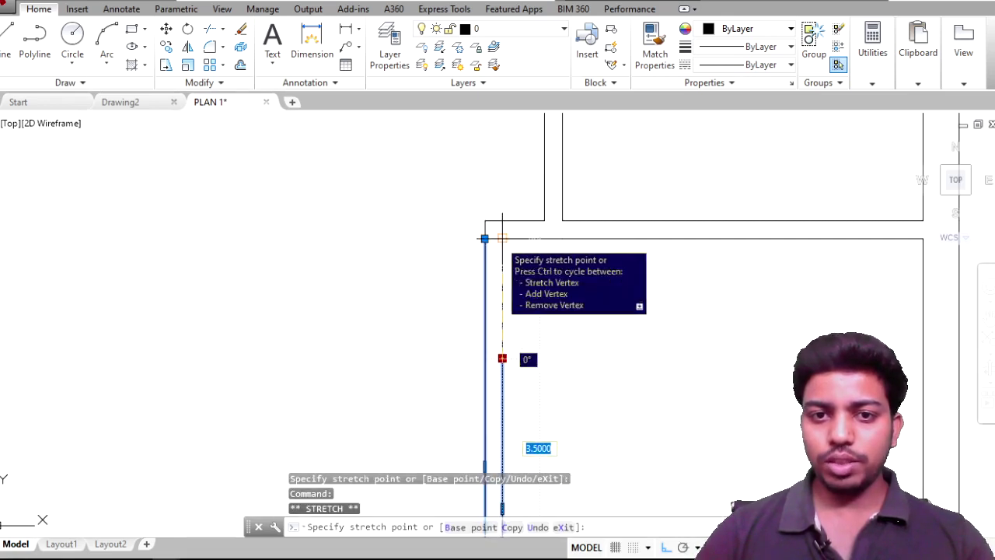
pyautogui.moveTo(484, 239)
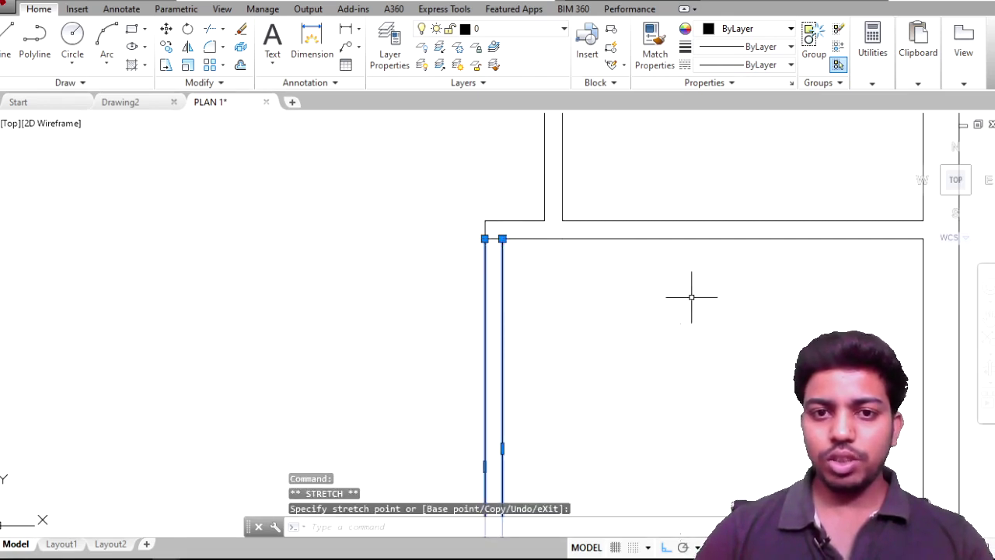
pyautogui.press('Escape')
pyautogui.scroll(-3, 693, 291)
pyautogui.scroll(-2, 743, 367)
pyautogui.moveTo(736, 382); pyautogui.dragTo(529, 390, button='middle')
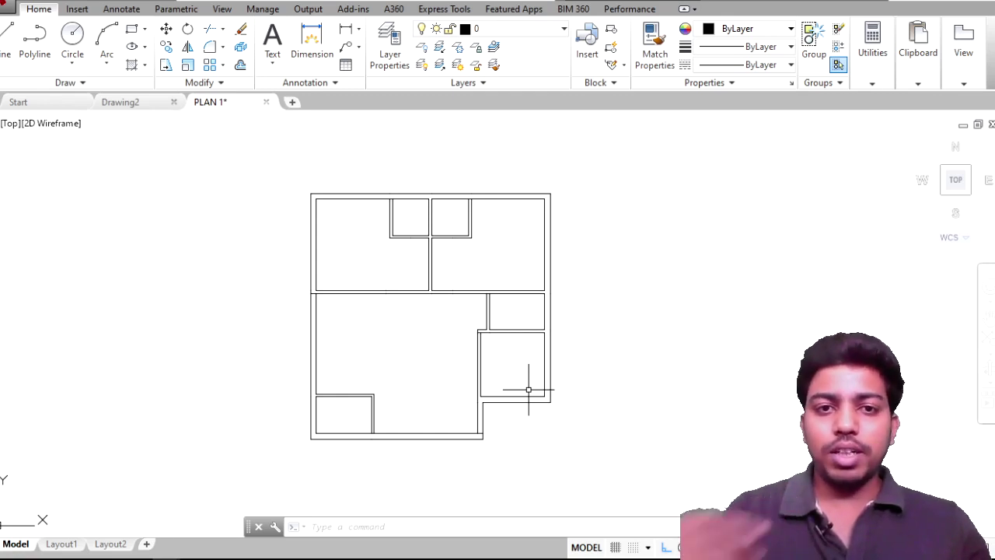
pyautogui.scroll(4, 314, 196)
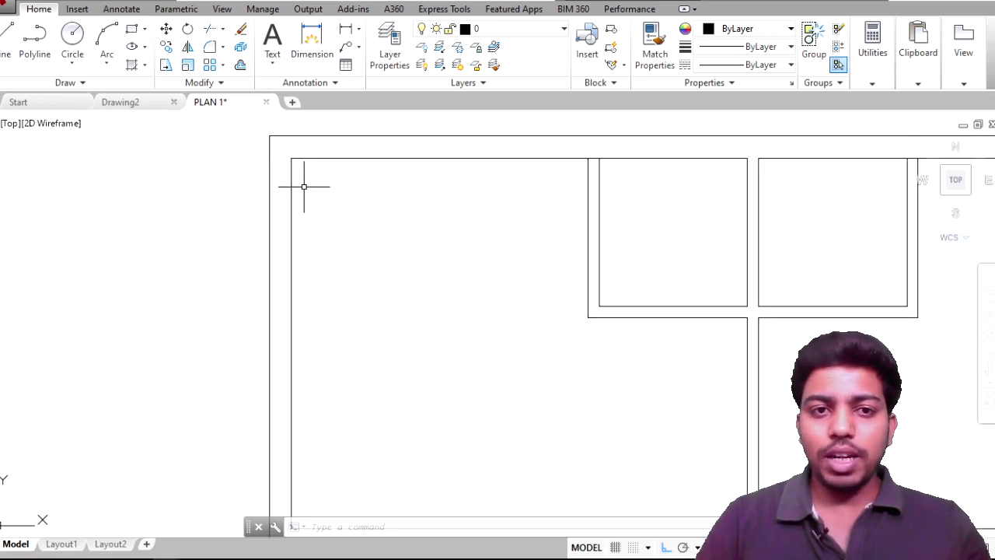
pyautogui.scroll(-3, 318, 194)
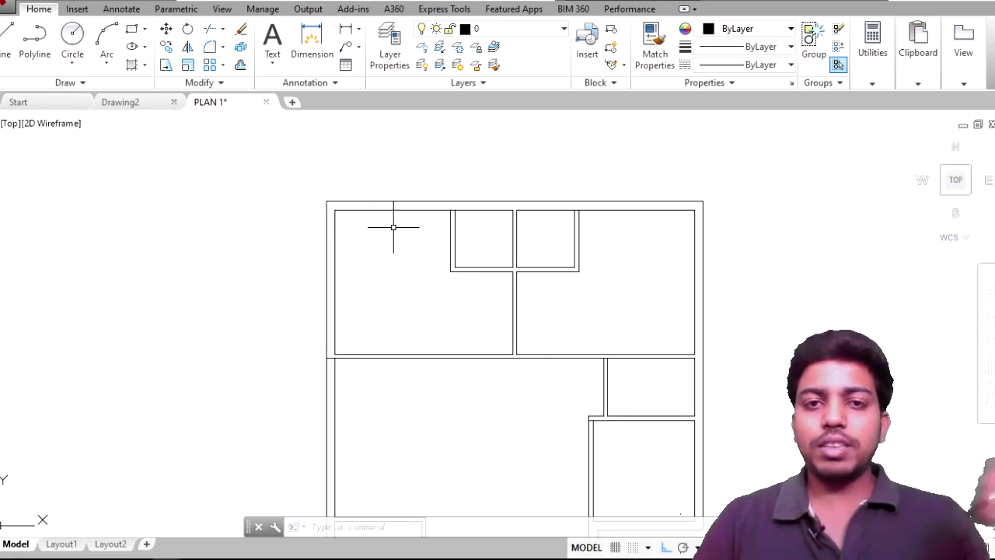
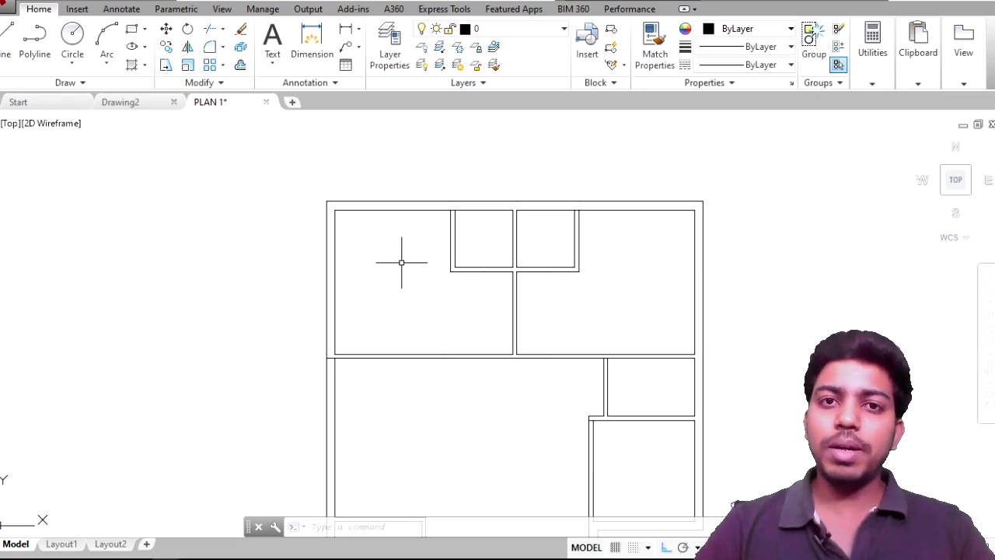
# Step: Zoom and pan to bring the plan's top-right outer wall corner into close view
pyautogui.scroll(-2, 402, 262)
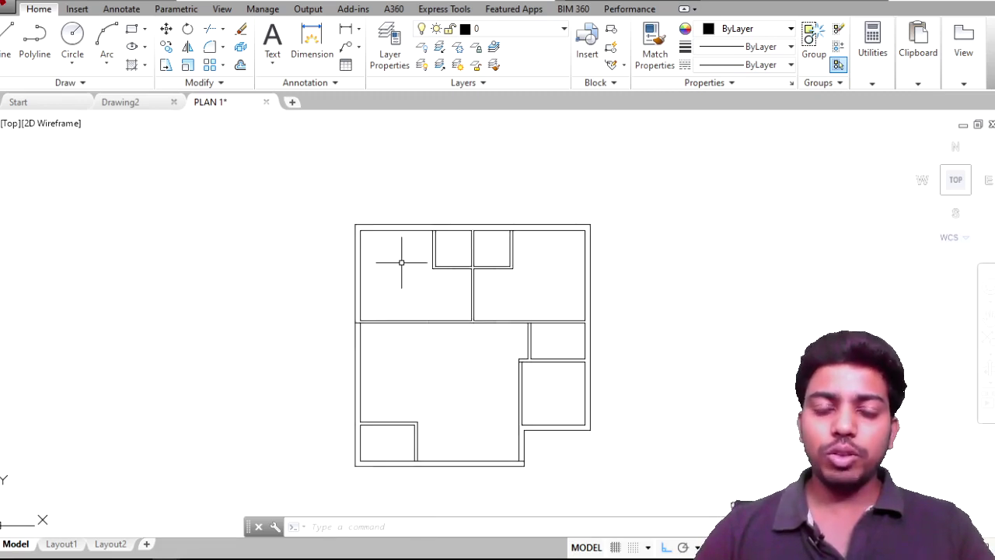
pyautogui.scroll(5, 334, 212)
pyautogui.scroll(3, 334, 212)
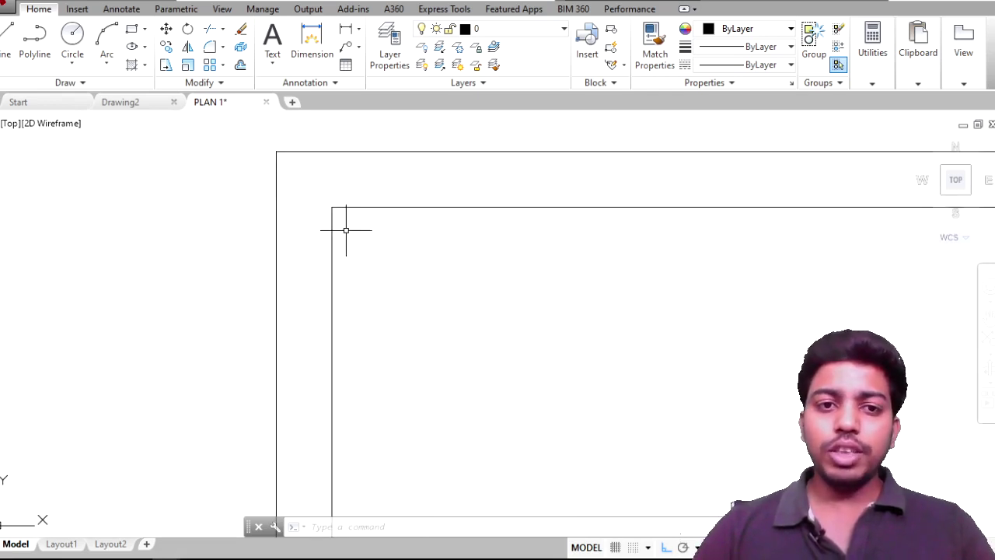
pyautogui.scroll(-2, 366, 231)
pyautogui.scroll(-2, 497, 257)
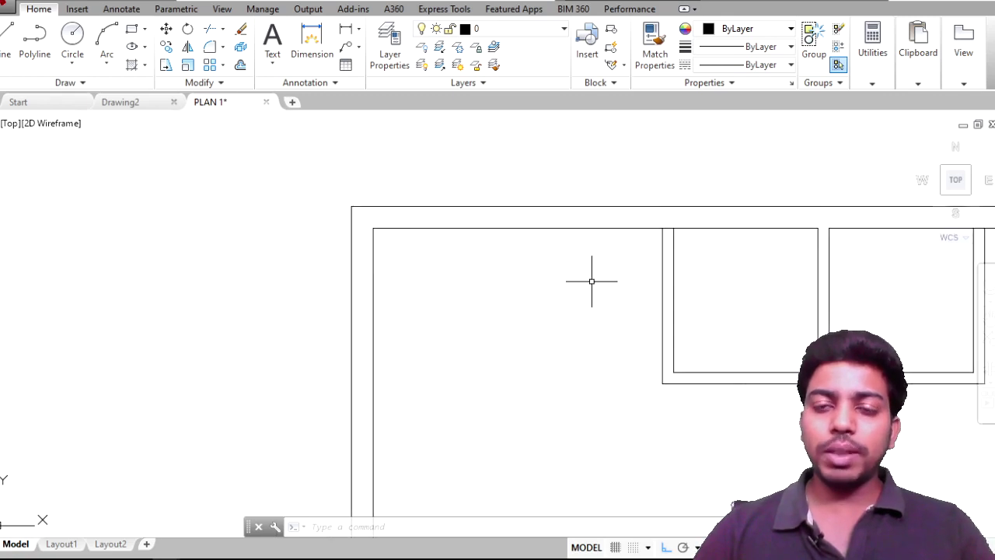
pyautogui.scroll(-1, 596, 284)
pyautogui.moveTo(600, 293)
pyautogui.mouseDown(button='middle')
pyautogui.moveTo(334, 262)
pyautogui.moveTo(307, 246)
pyautogui.mouseUp(button='middle')
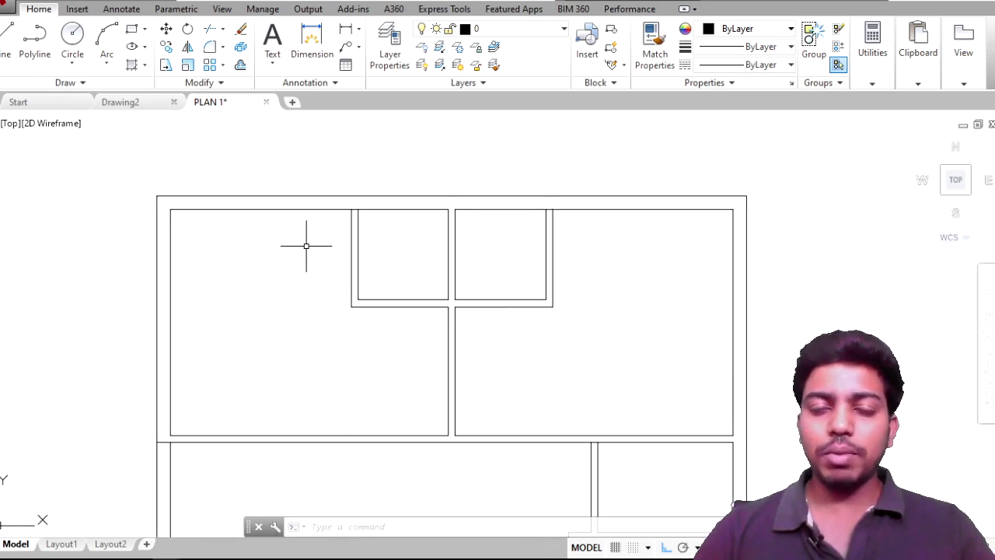
pyautogui.moveTo(846, 276); pyautogui.dragTo(507, 263, button='middle')
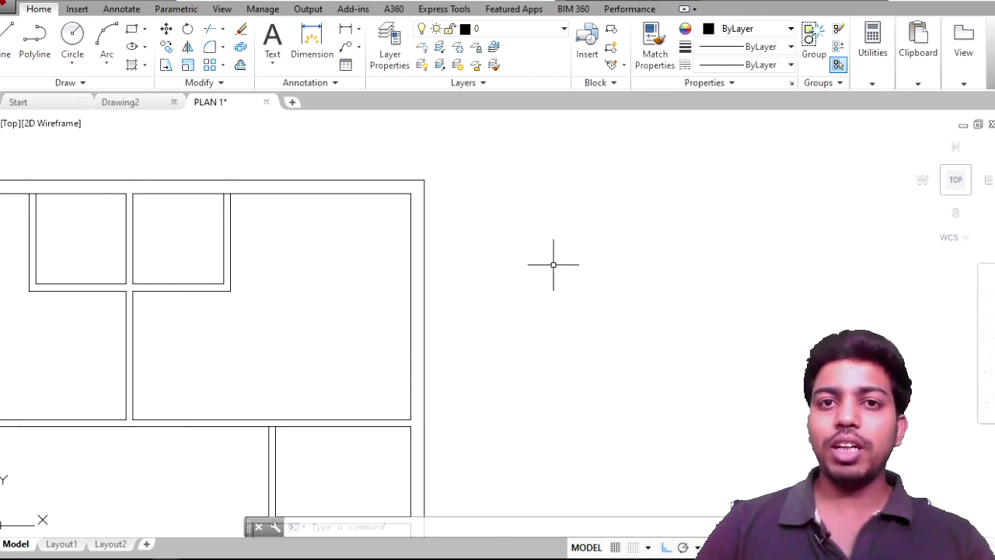
pyautogui.scroll(5, 407, 194)
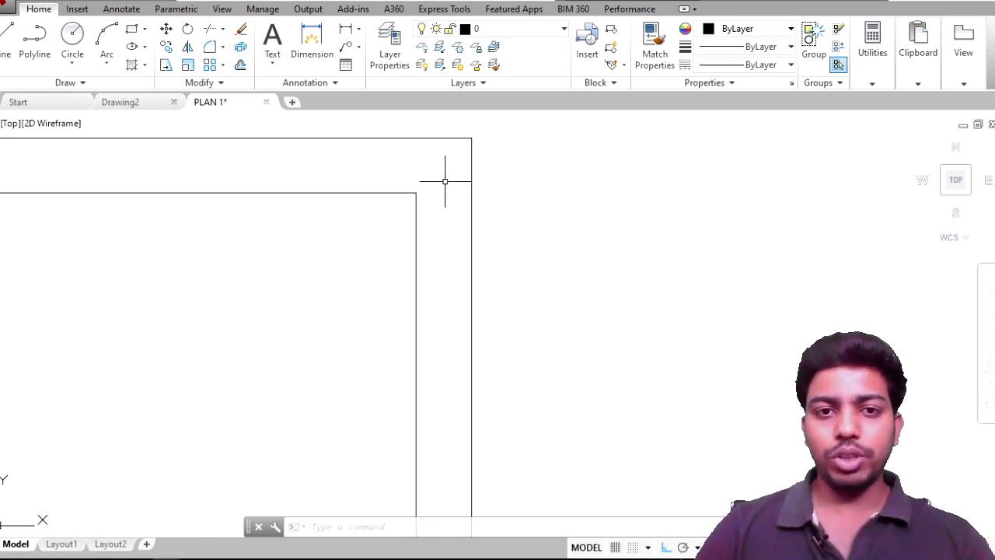
pyautogui.scroll(2, 429, 164)
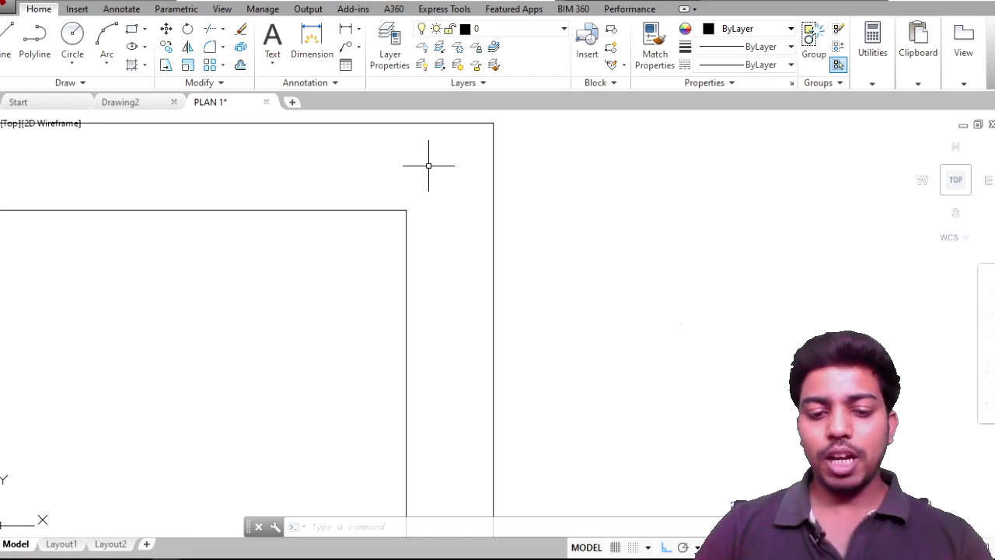
pyautogui.write('rec')
# Step: Draw a square rectangle from the outer wall corner to the inner wall corner
pyautogui.press('Return')
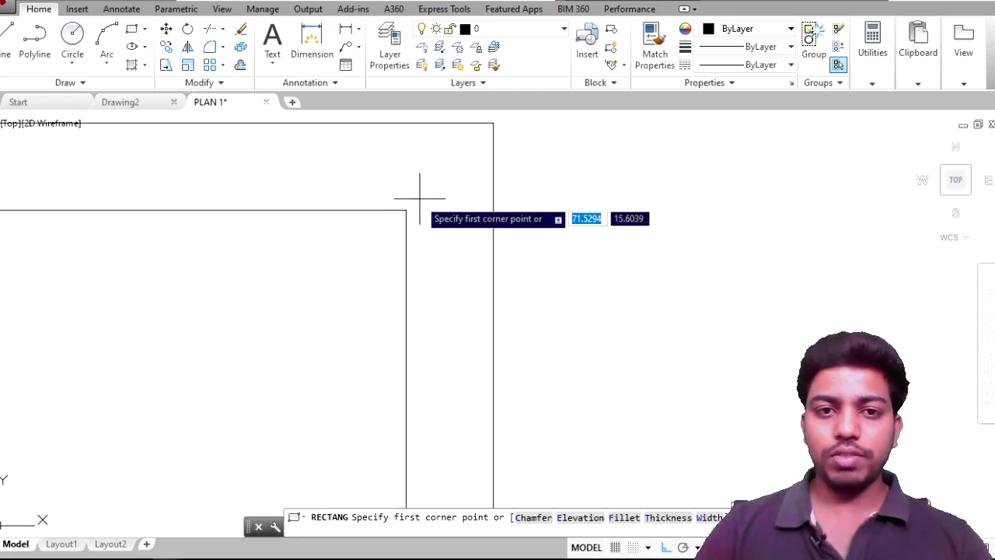
pyautogui.click(406, 210)
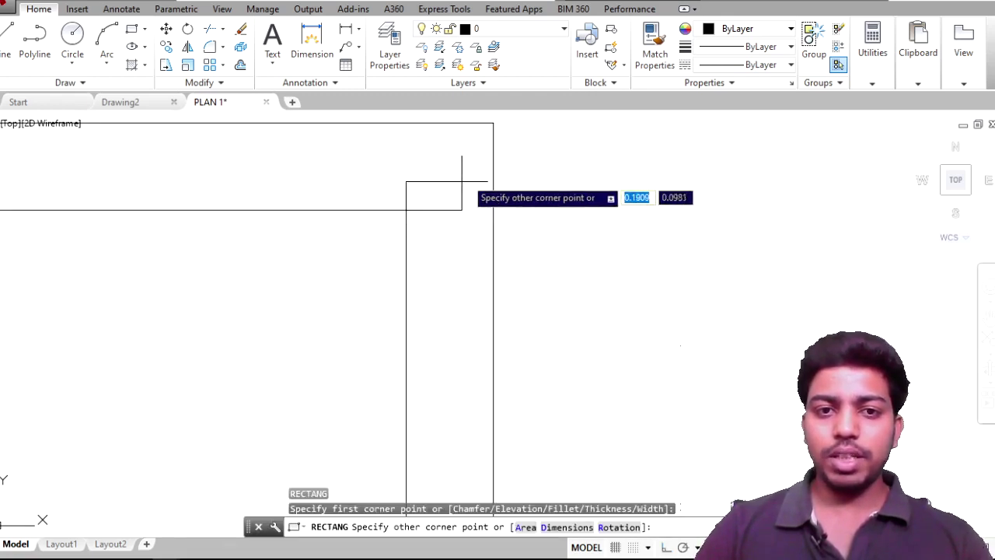
pyautogui.click(493, 123)
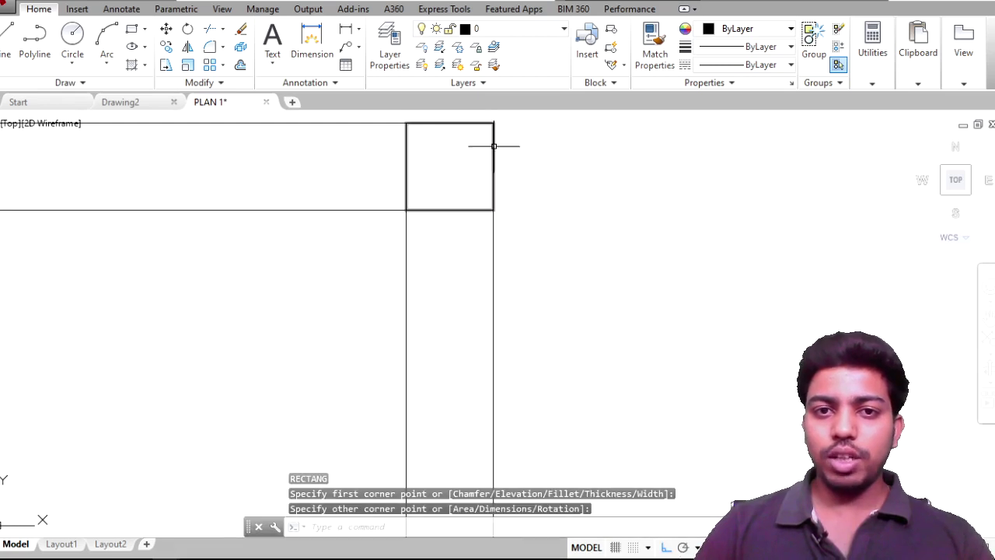
# Step: Copy the square to a spot further right along the top wall
pyautogui.click(443, 209)
pyautogui.press('Return')
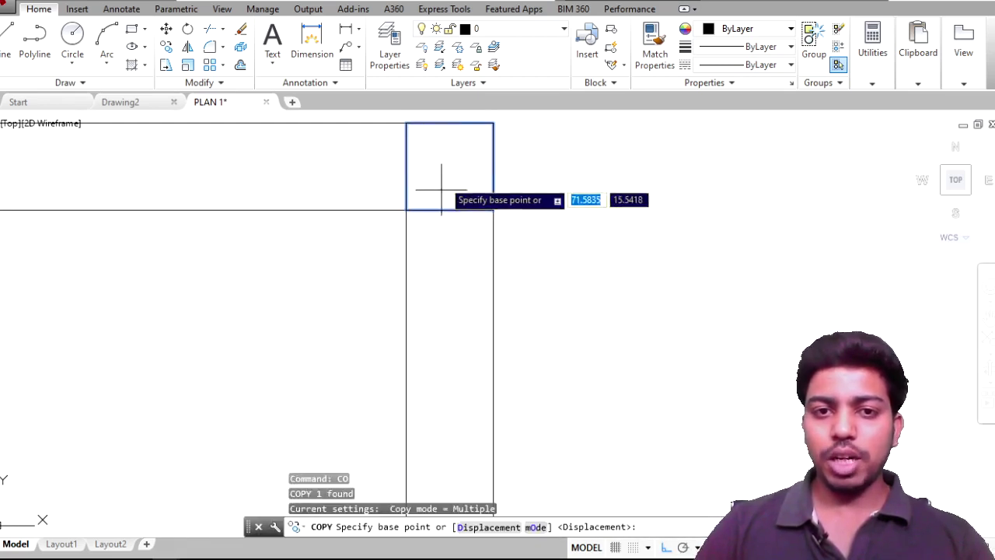
pyautogui.click(467, 175)
pyautogui.scroll(-5, 824, 222)
pyautogui.moveTo(824, 221); pyautogui.dragTo(563, 220, button='middle')
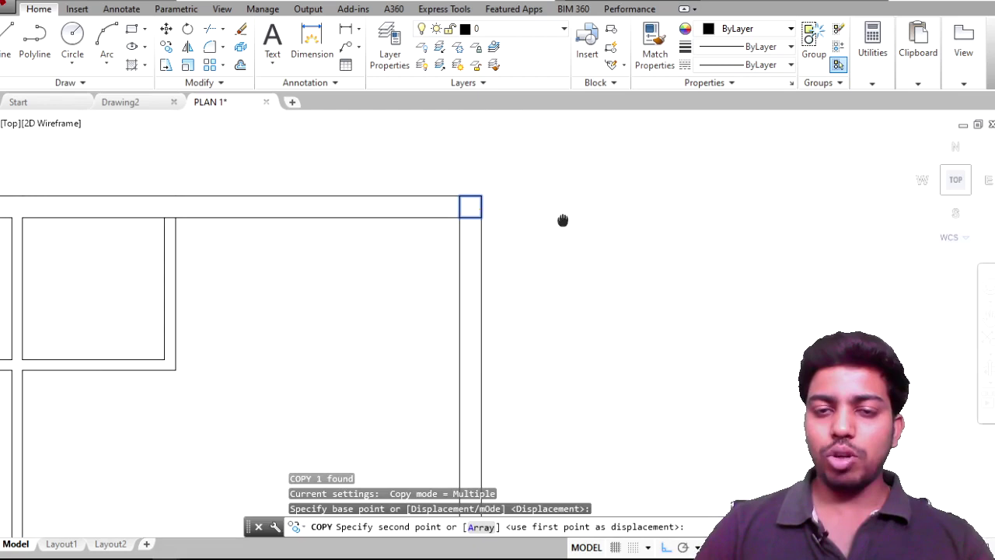
pyautogui.click(834, 210)
pyautogui.press('Return')
pyautogui.scroll(5, 475, 206)
pyautogui.scroll(2, 474, 206)
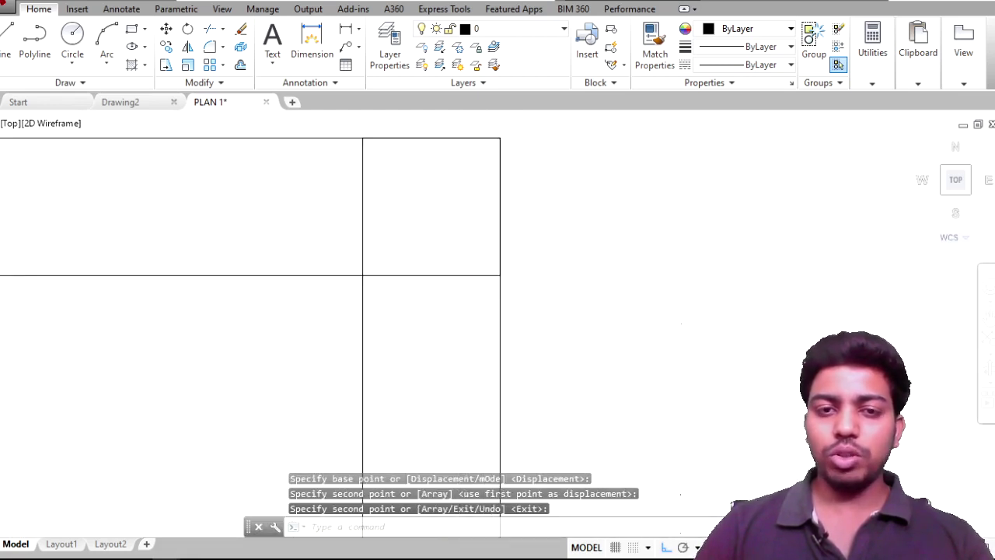
pyautogui.scroll(2, 471, 252)
pyautogui.scroll(-2, 462, 268)
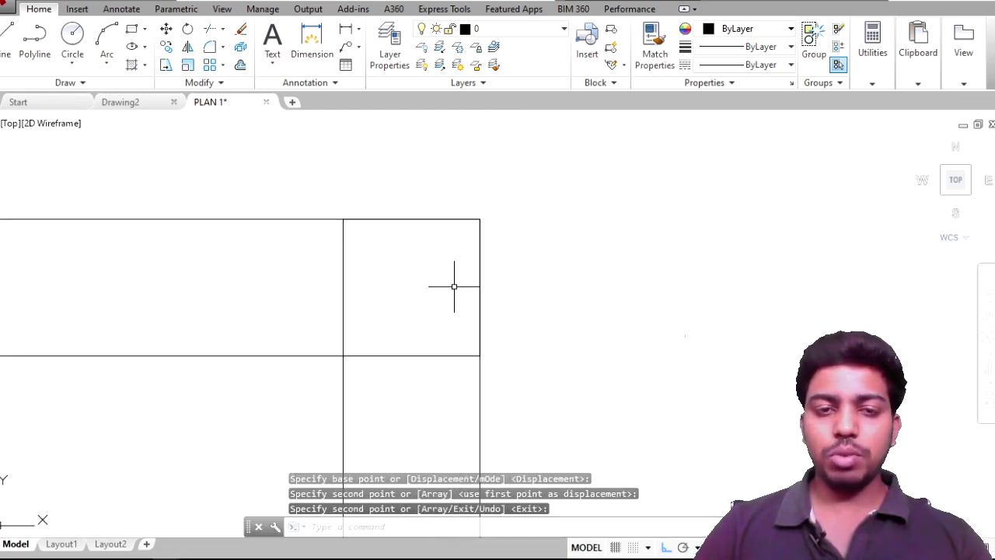
# Step: Undo the accidentally run SD (SOLDRAW) command
pyautogui.write('s')
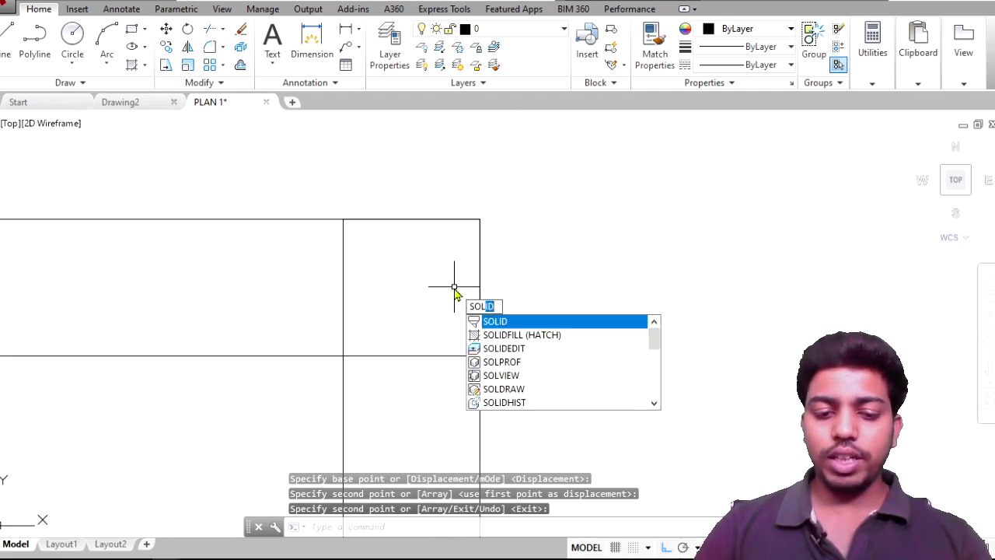
pyautogui.write('d')
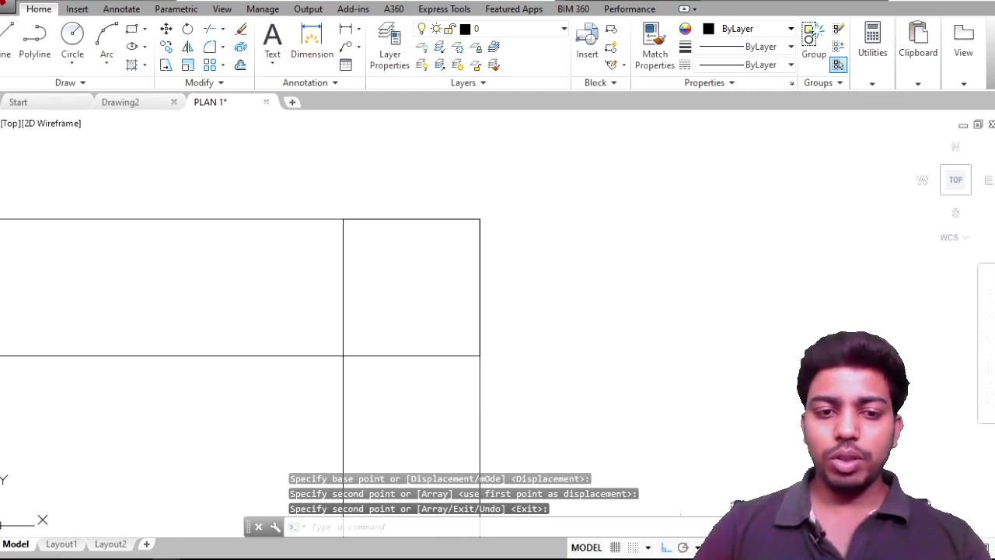
pyautogui.press('Return')
pyautogui.press('Escape')
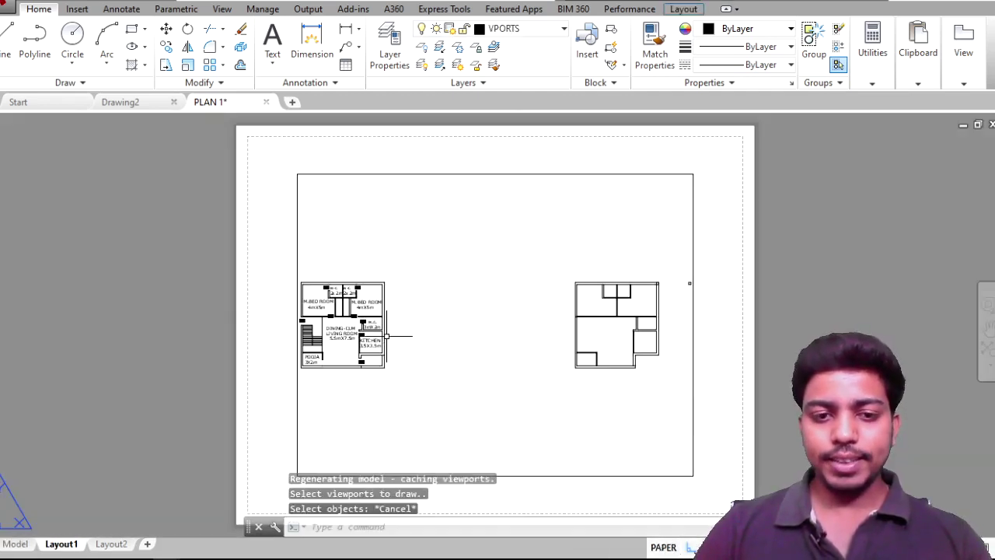
pyautogui.hotkey('ctrl', 'z')
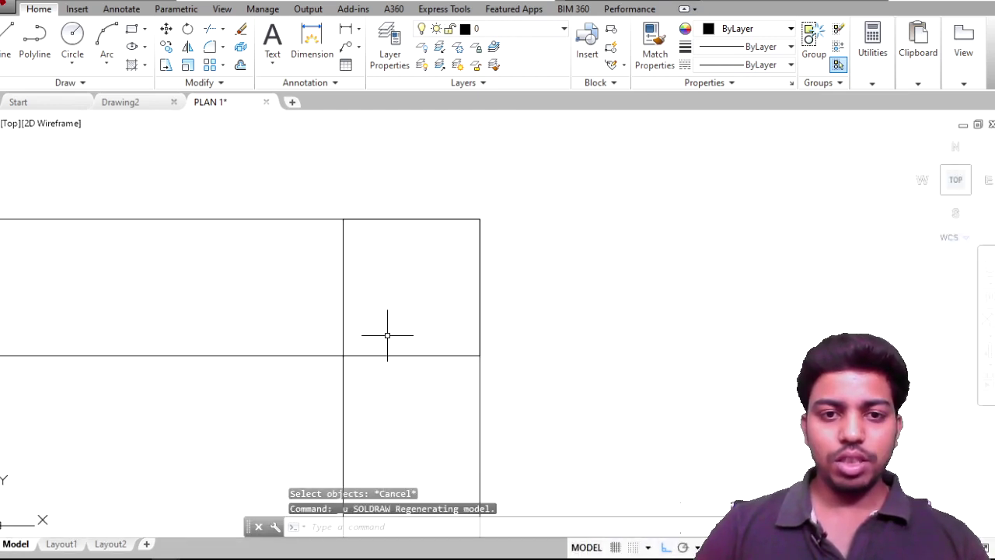
# Step: Fill the square solid black with SOLID, picking its four corners
pyautogui.write('so')
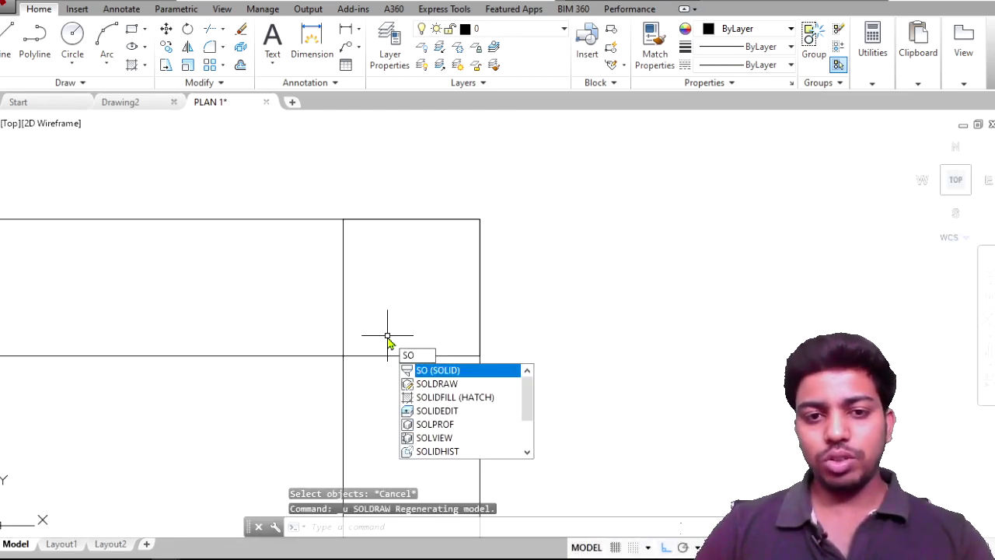
pyautogui.write('l')
pyautogui.click(432, 371)
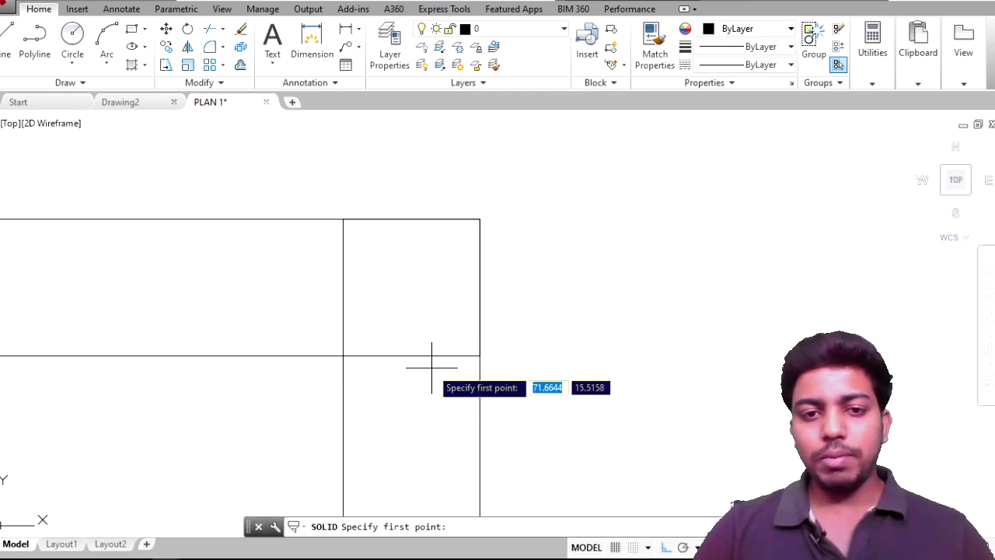
pyautogui.click(343, 356)
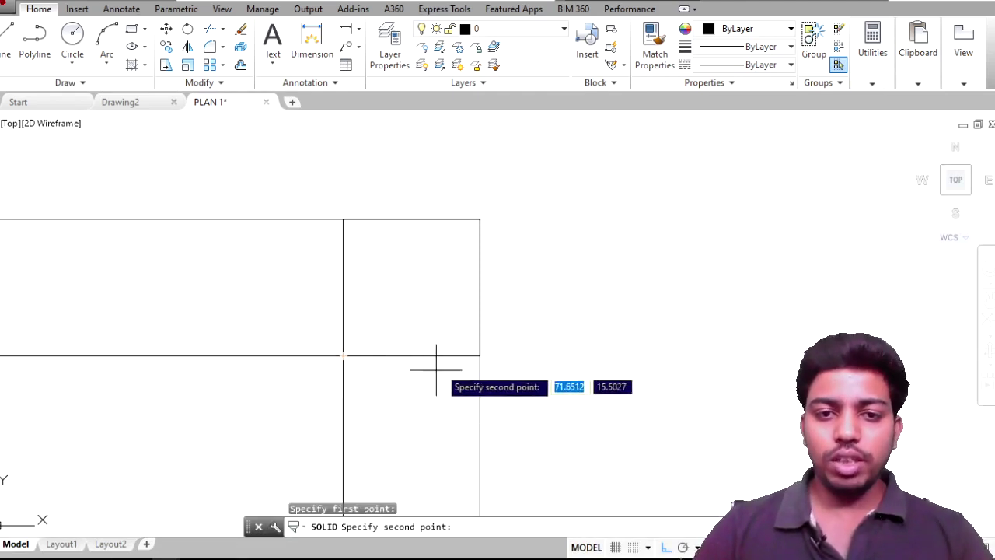
pyautogui.click(480, 356)
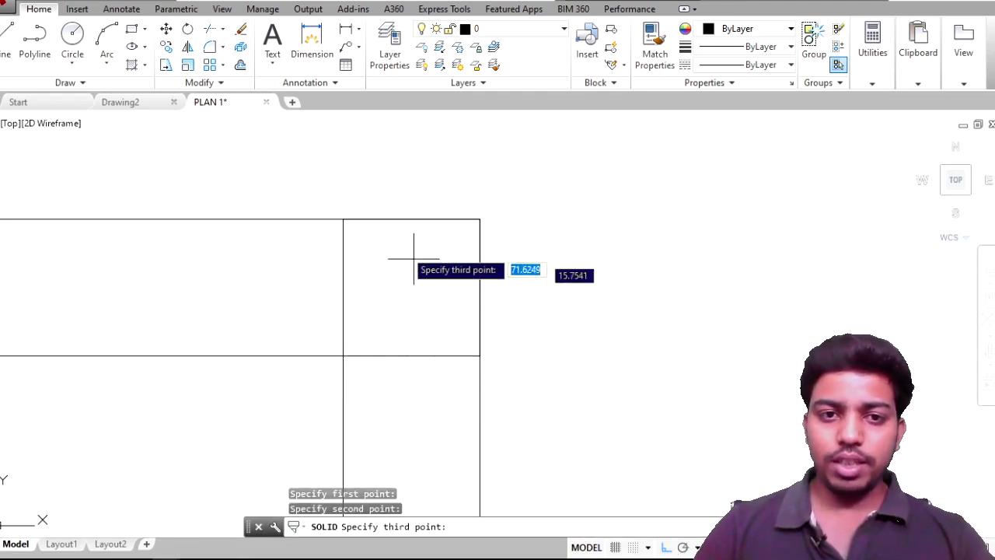
pyautogui.click(343, 219)
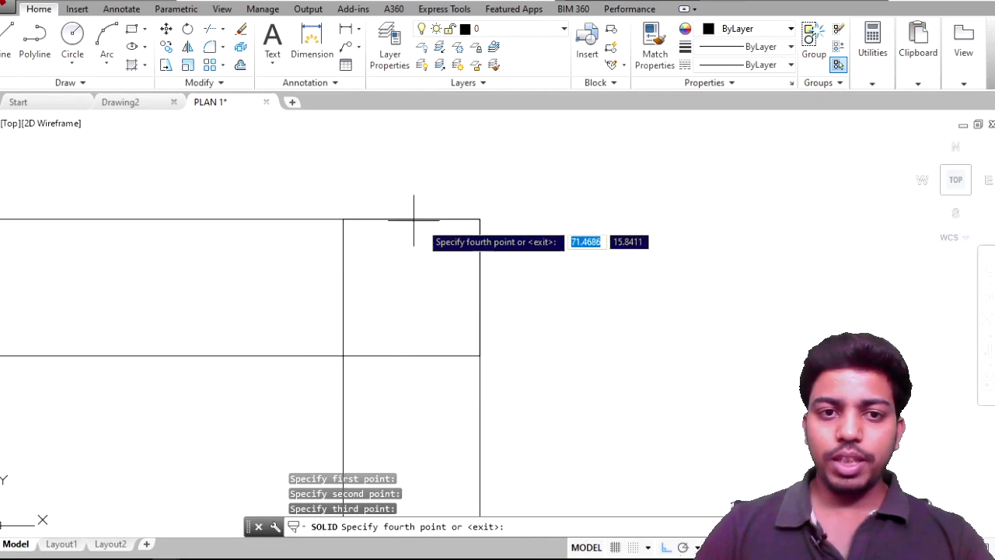
pyautogui.click(480, 219)
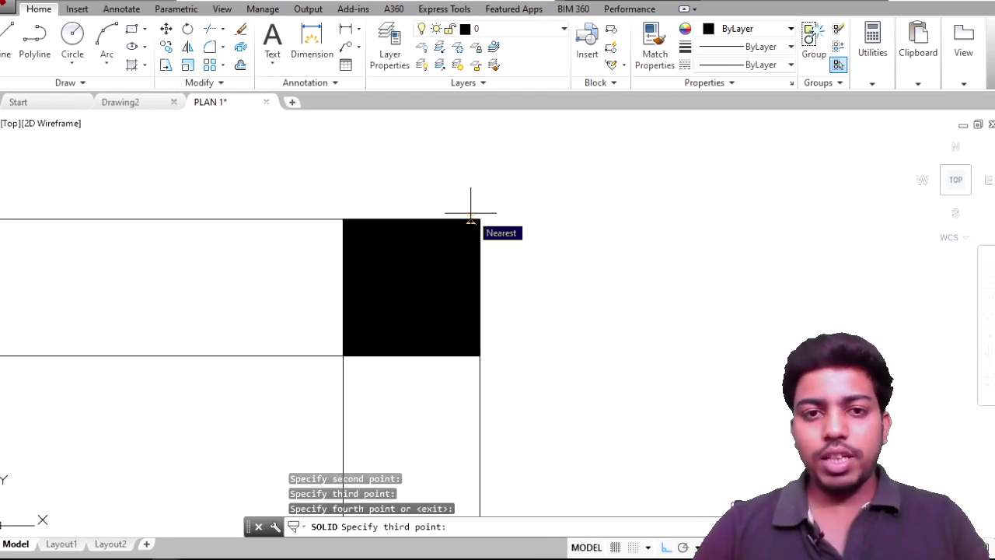
pyautogui.press('Return')
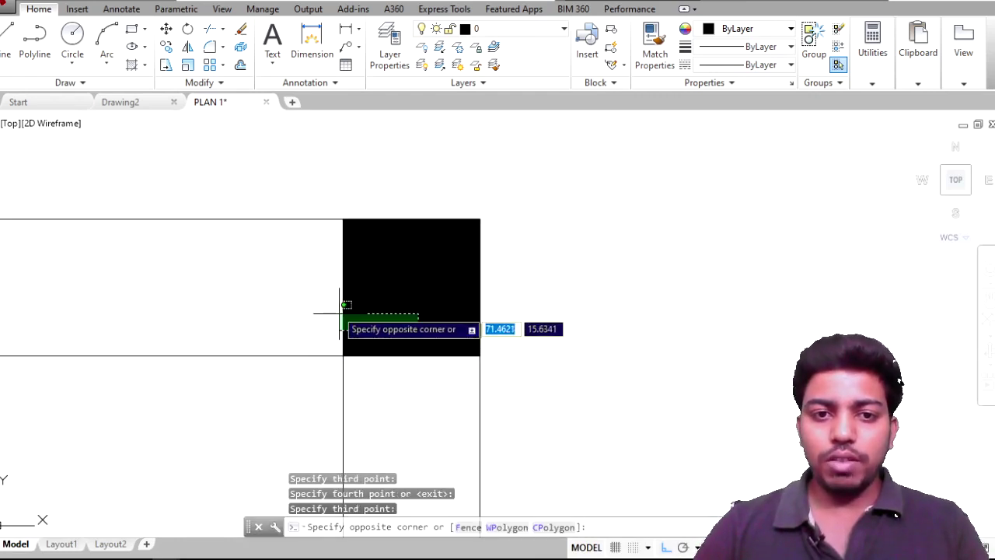
# Step: Select the filled black square with a selection window
pyautogui.press('Escape')
pyautogui.click(399, 334)
pyautogui.click(319, 273)
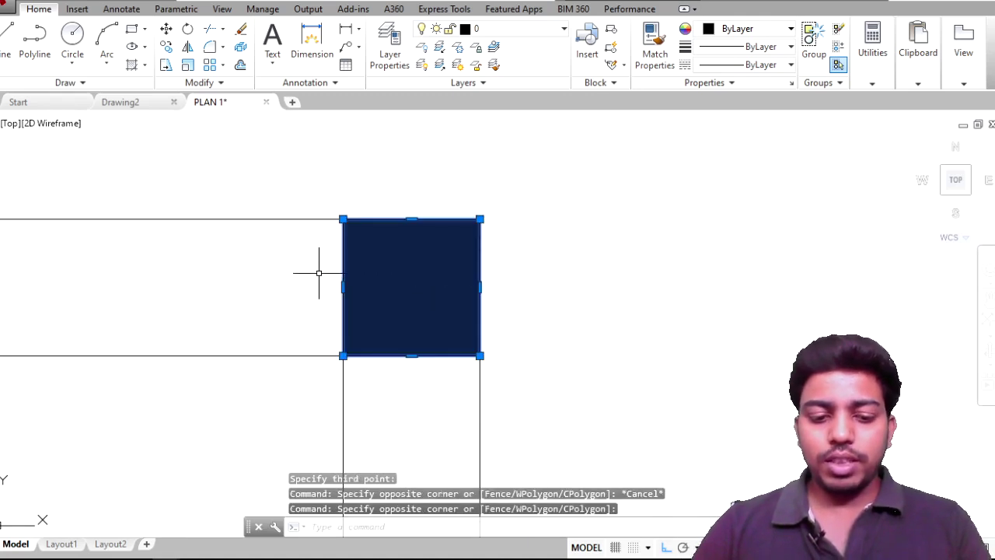
pyautogui.write('co')
# Step: Copy the column from its top-left corner, with ortho off, to the top wall junction and middle
pyautogui.press('Return')
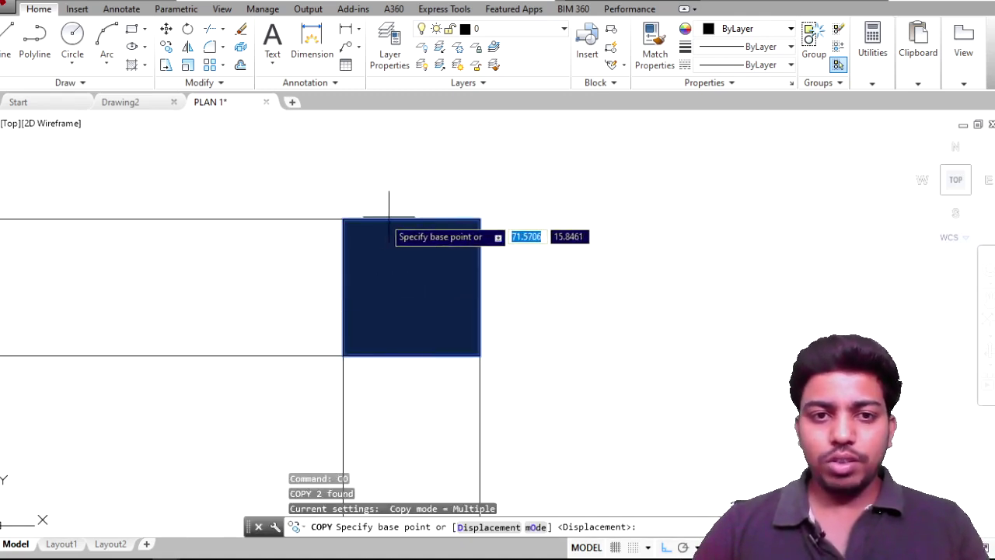
pyautogui.click(343, 219)
pyautogui.scroll(-5, 323, 261)
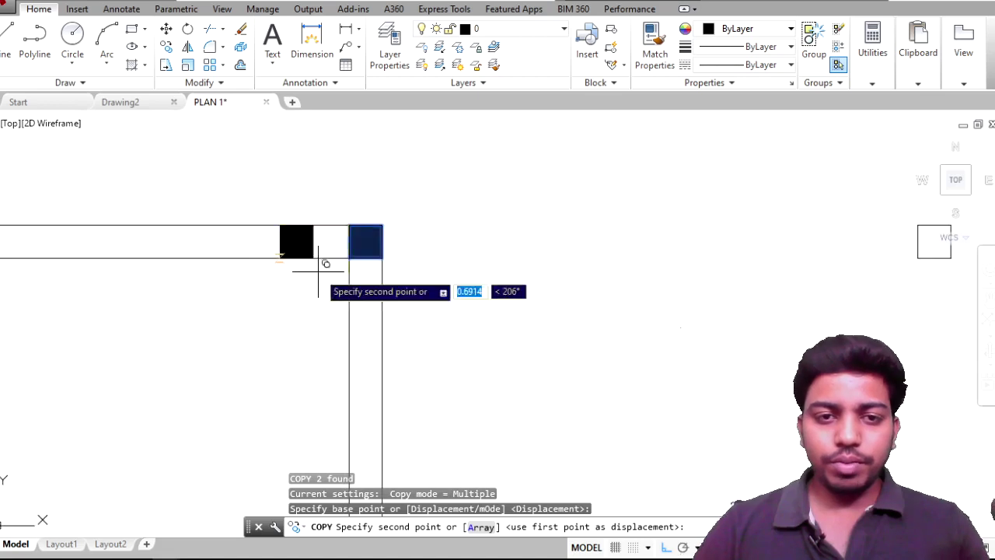
pyautogui.moveTo(323, 260); pyautogui.dragTo(645, 256, button='middle')
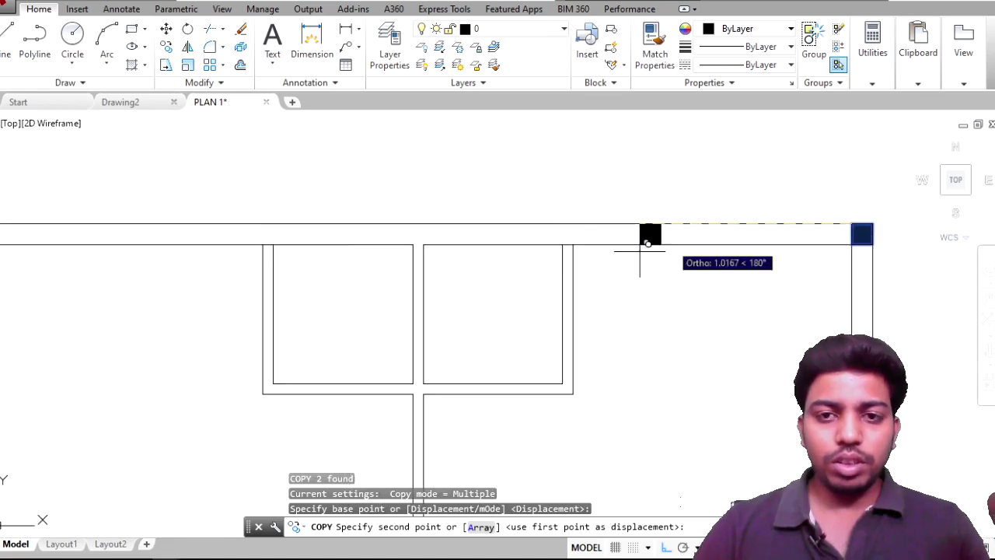
pyautogui.click(661, 547)
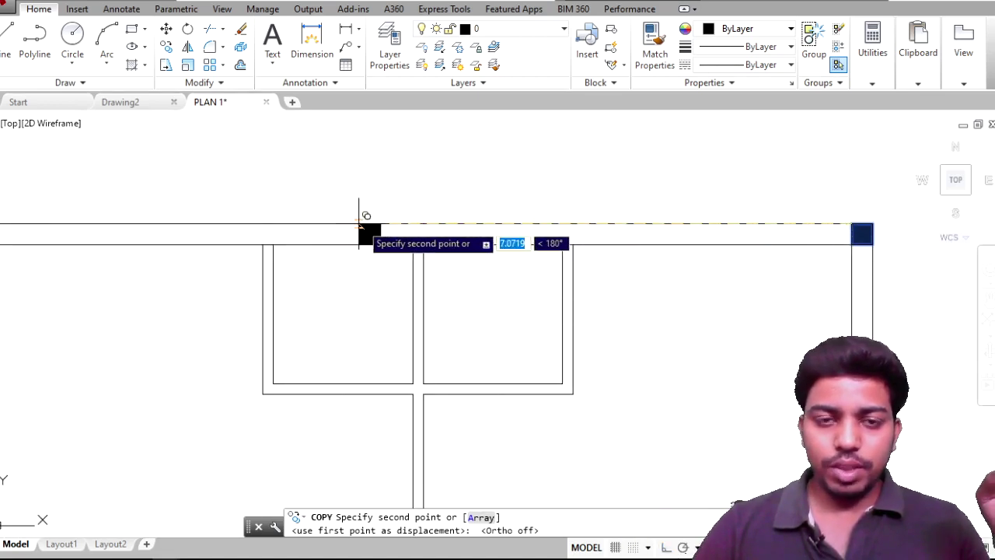
pyautogui.moveTo(362, 225); pyautogui.dragTo(692, 272, button='middle')
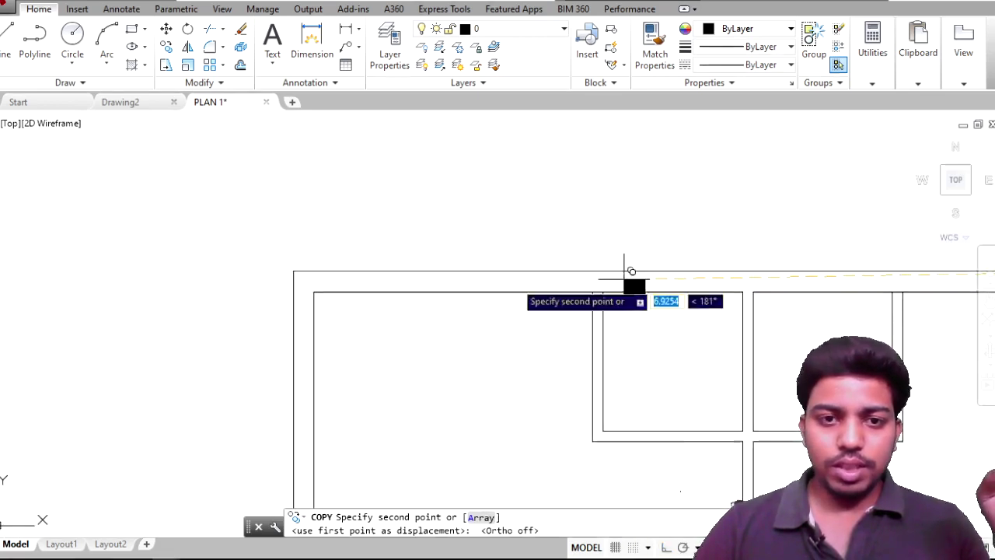
pyautogui.click(298, 274)
pyautogui.scroll(-4, 304, 282)
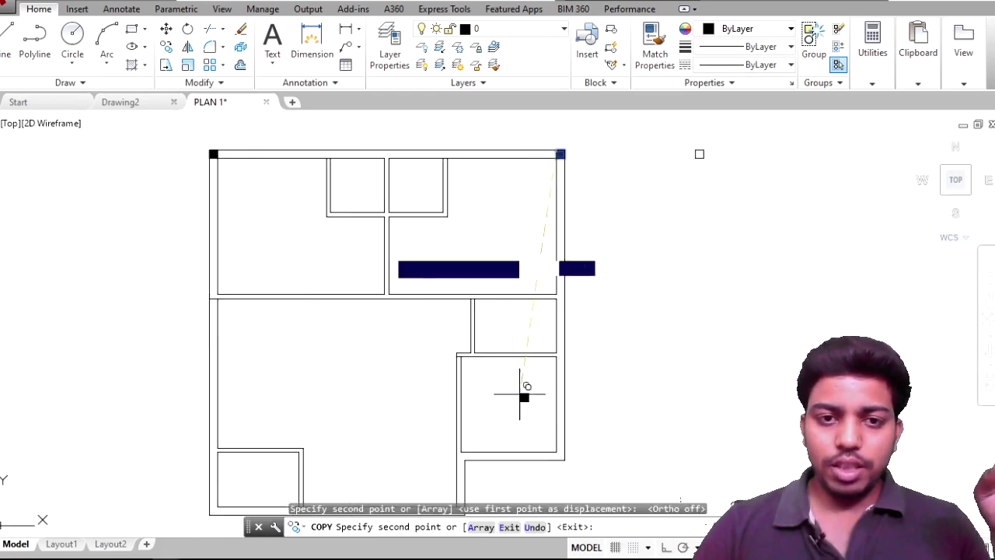
pyautogui.scroll(4, 225, 294)
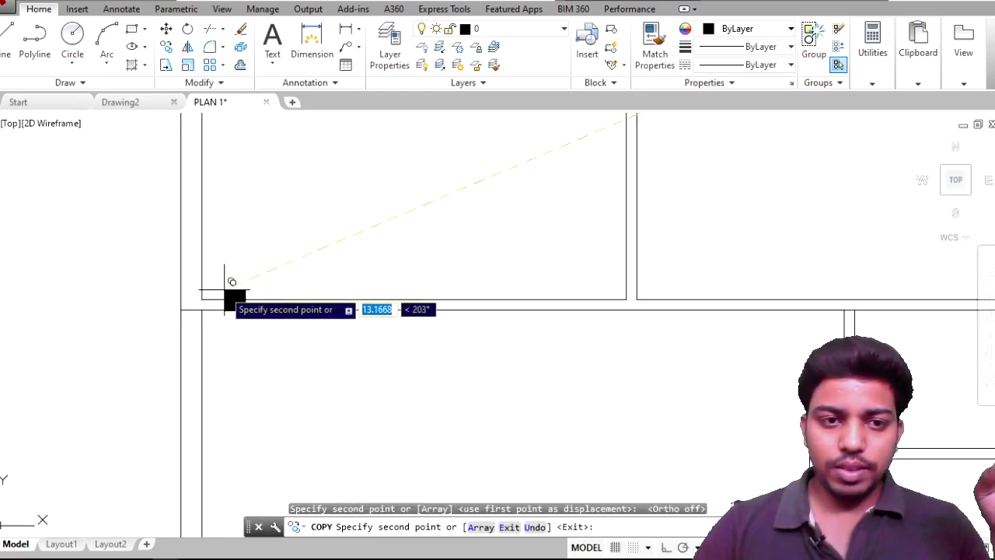
pyautogui.scroll(2, 225, 294)
pyautogui.scroll(2, 217, 284)
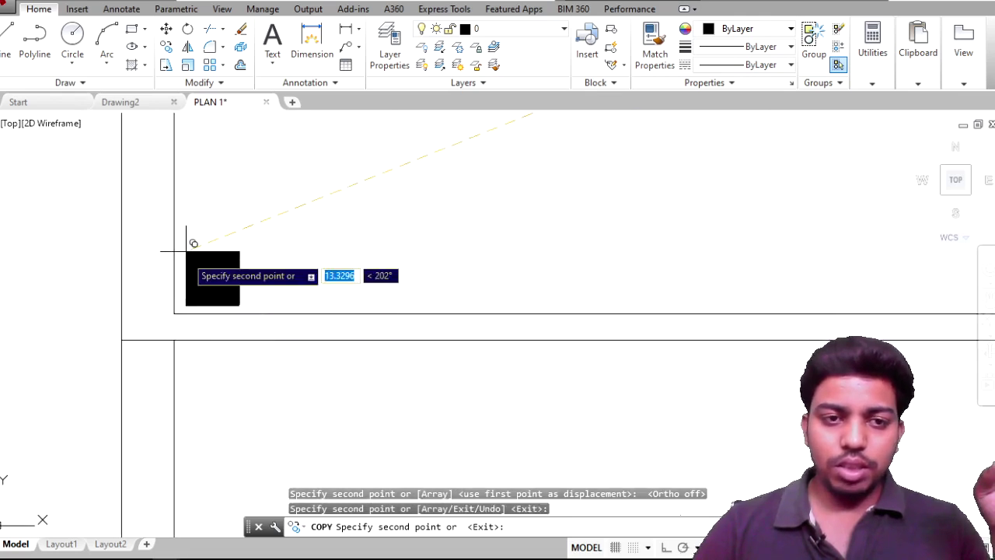
pyautogui.scroll(-2, 350, 241)
pyautogui.scroll(-2, 327, 326)
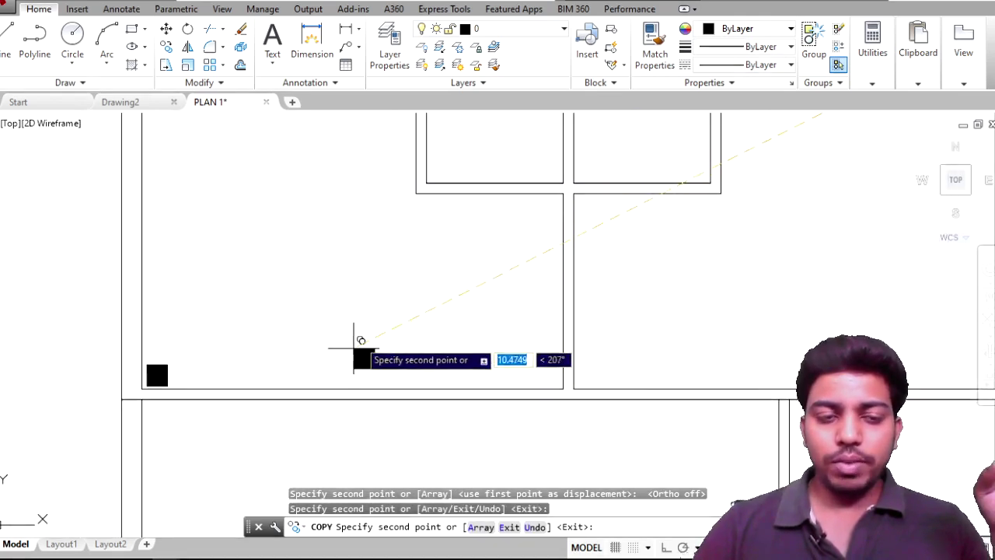
pyautogui.scroll(-1, 354, 352)
pyautogui.scroll(-1, 350, 338)
pyautogui.scroll(-2, 418, 324)
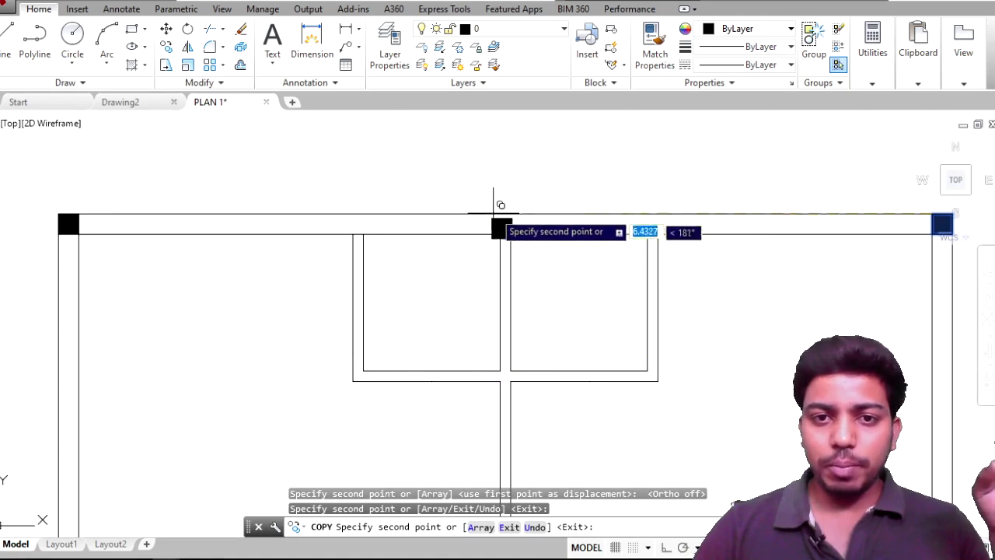
pyautogui.click(494, 191)
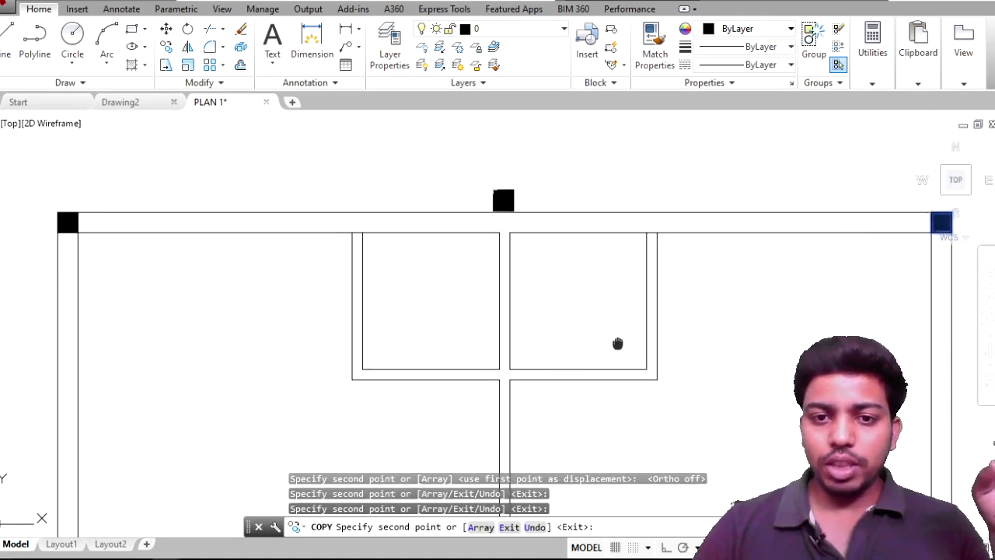
# Step: Place column copies at the interior junction, two right-wall points, central junction and a room corner
pyautogui.moveTo(618, 343); pyautogui.dragTo(485, 261, button='middle')
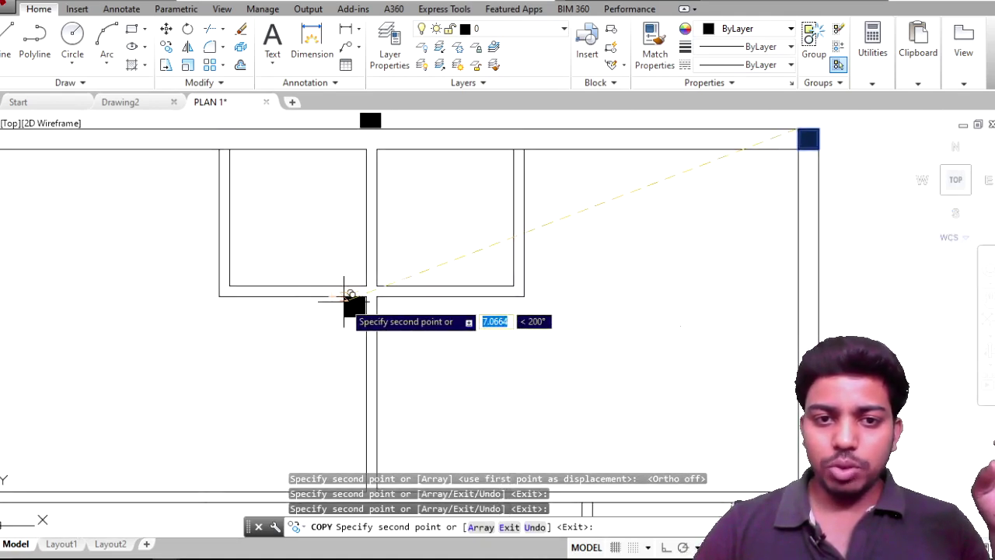
pyautogui.click(343, 308)
pyautogui.moveTo(723, 367); pyautogui.dragTo(560, 253, button='middle')
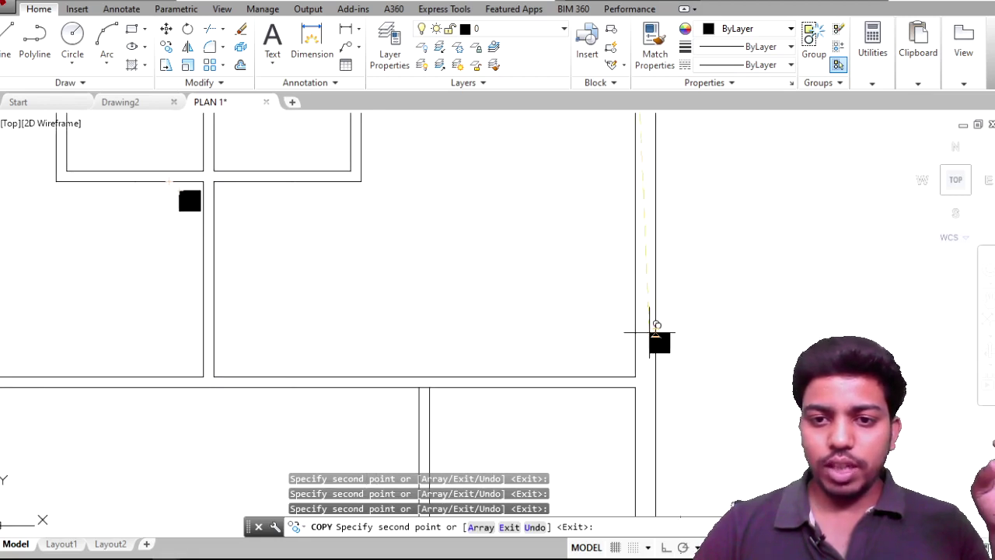
pyautogui.click(655, 369)
pyautogui.moveTo(631, 472); pyautogui.dragTo(596, 305, button='middle')
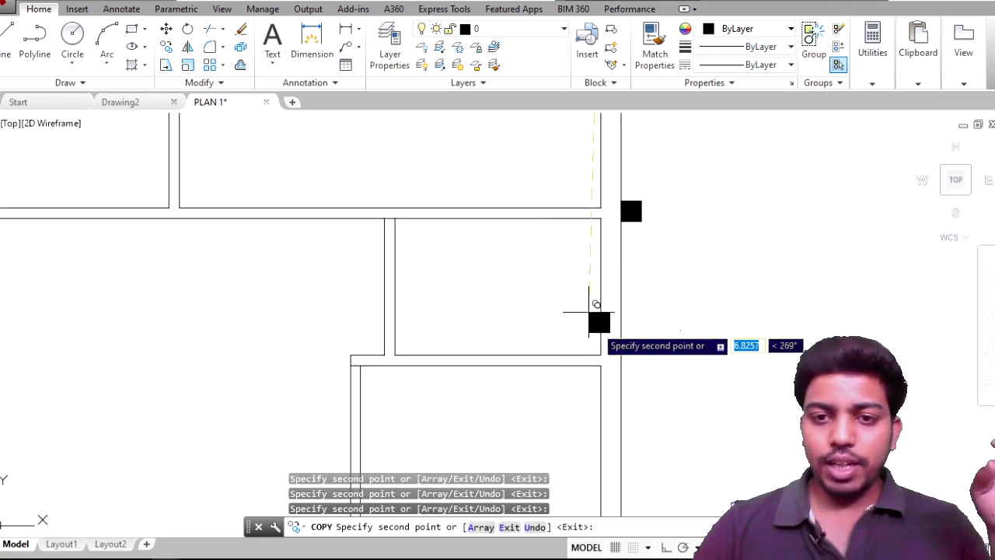
pyautogui.click(630, 352)
pyautogui.moveTo(443, 389)
pyautogui.mouseDown(button='middle')
pyautogui.moveTo(426, 253)
pyautogui.moveTo(443, 300)
pyautogui.mouseUp(button='middle')
pyautogui.moveTo(185, 308); pyautogui.dragTo(451, 314, button='middle')
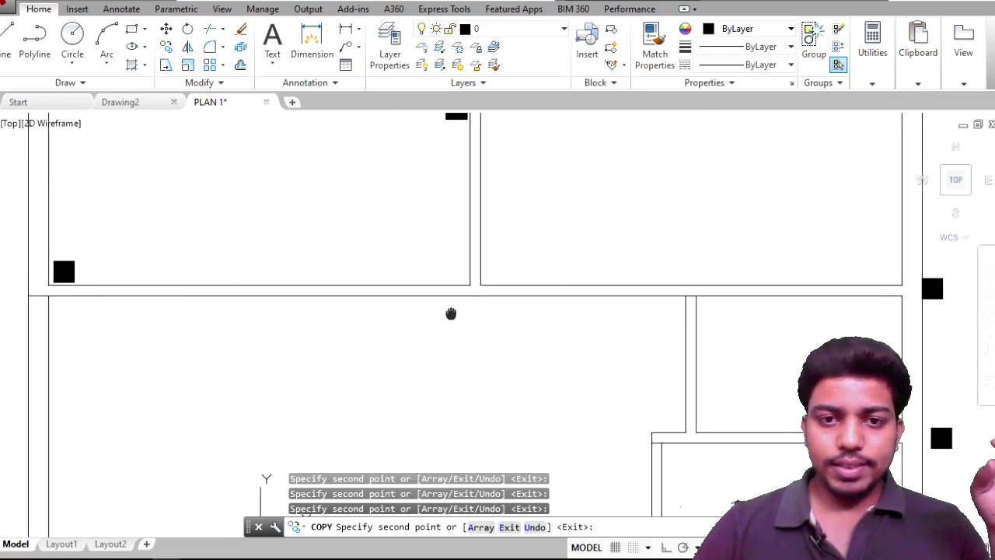
pyautogui.scroll(-2, 451, 314)
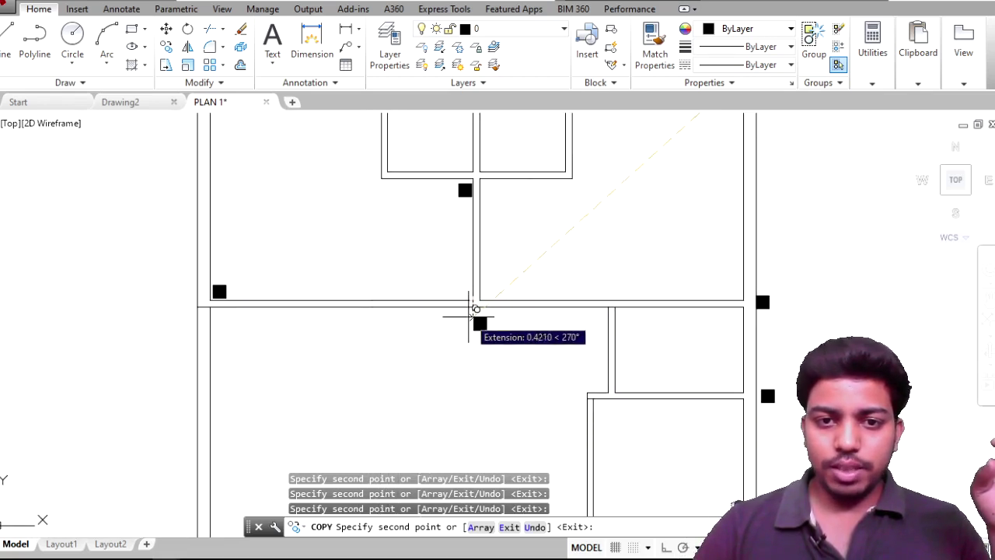
pyautogui.click(472, 308)
pyautogui.scroll(-2, 415, 266)
pyautogui.scroll(4, 309, 374)
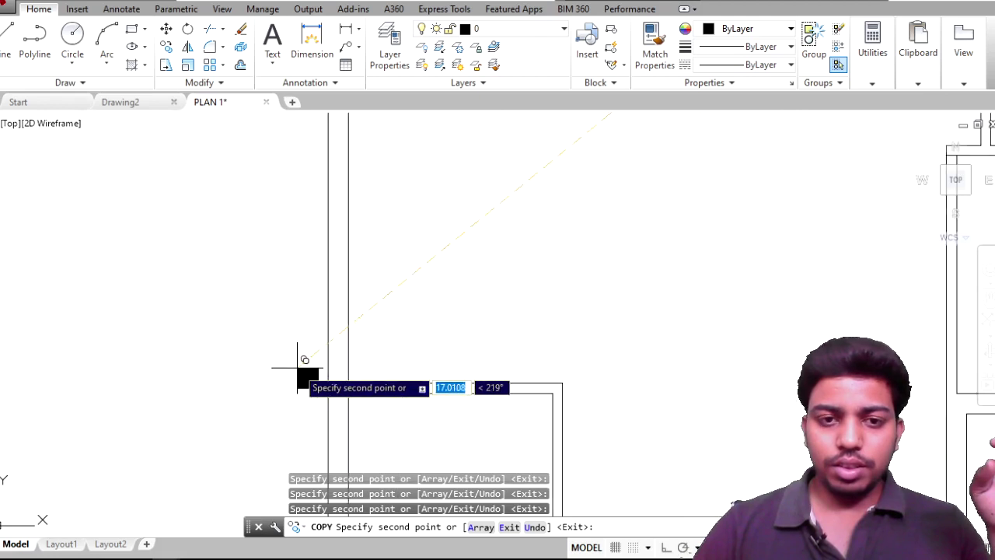
pyautogui.click(302, 377)
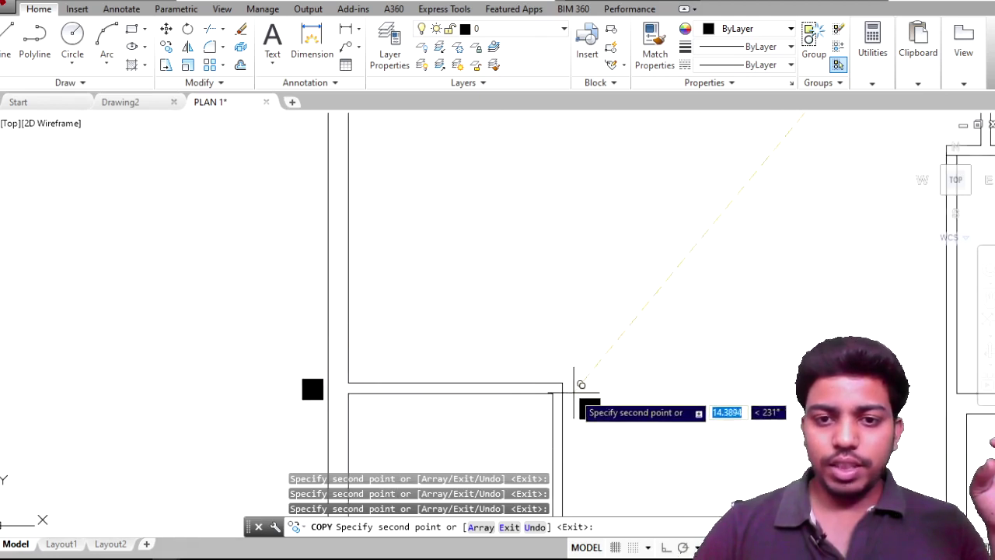
# Step: Place a column copy at the bottom wall corner
pyautogui.moveTo(545, 352); pyautogui.dragTo(541, 461, button='middle')
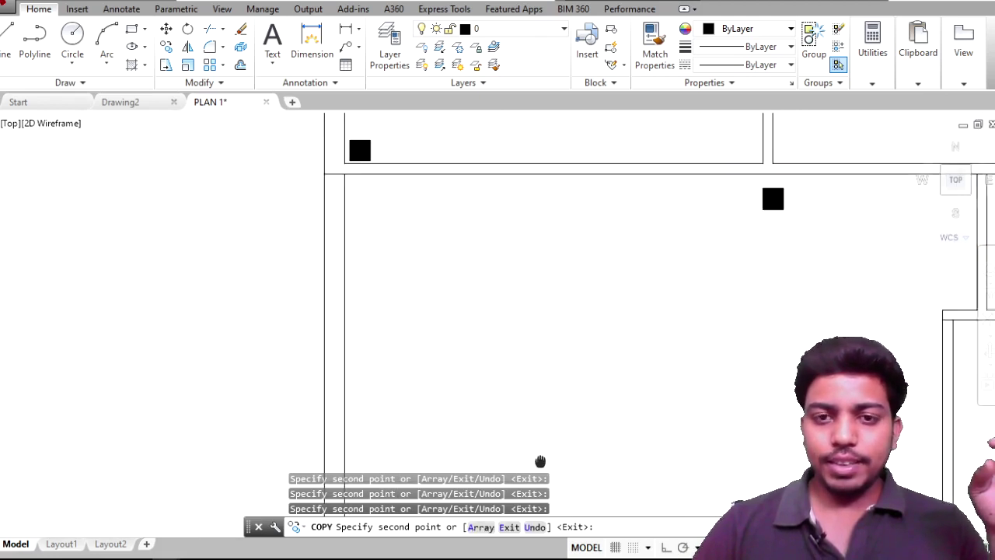
pyautogui.scroll(-2, 541, 461)
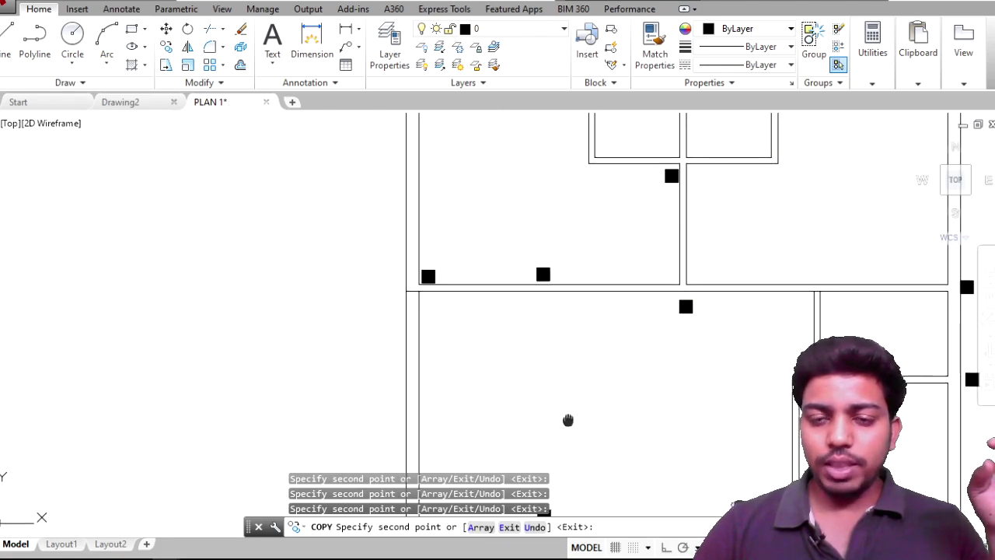
pyautogui.moveTo(568, 420); pyautogui.dragTo(384, 211, button='middle')
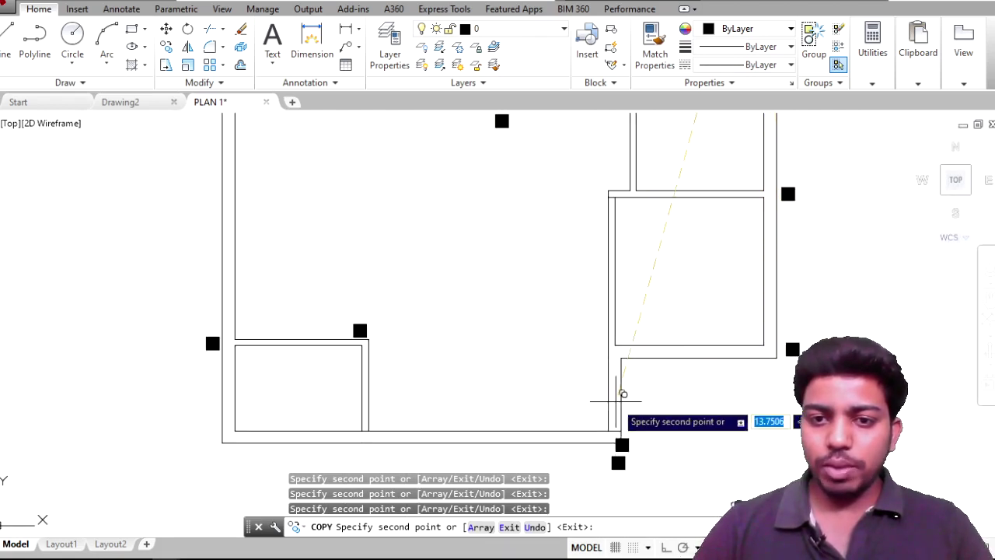
pyautogui.scroll(3, 598, 343)
pyautogui.scroll(-3, 468, 347)
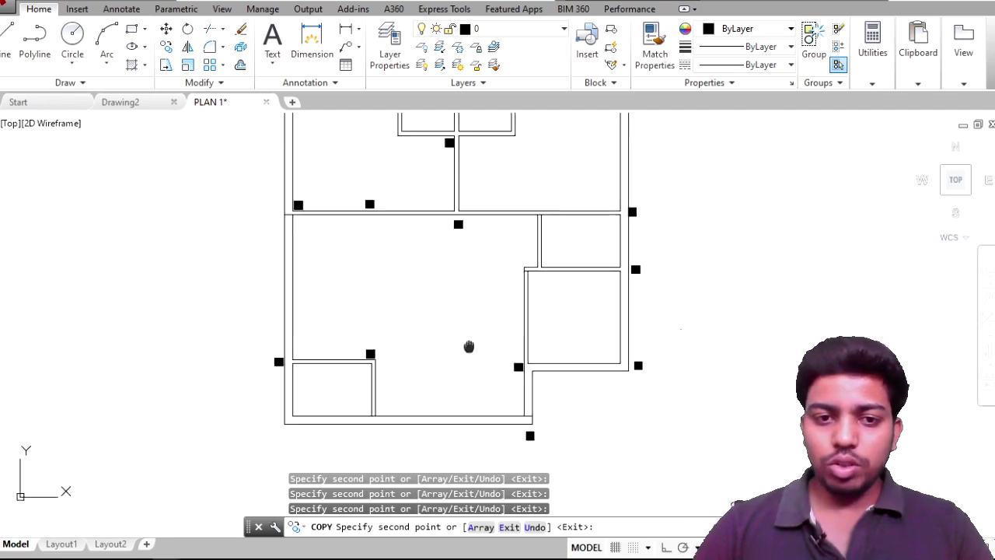
pyautogui.scroll(4, 411, 376)
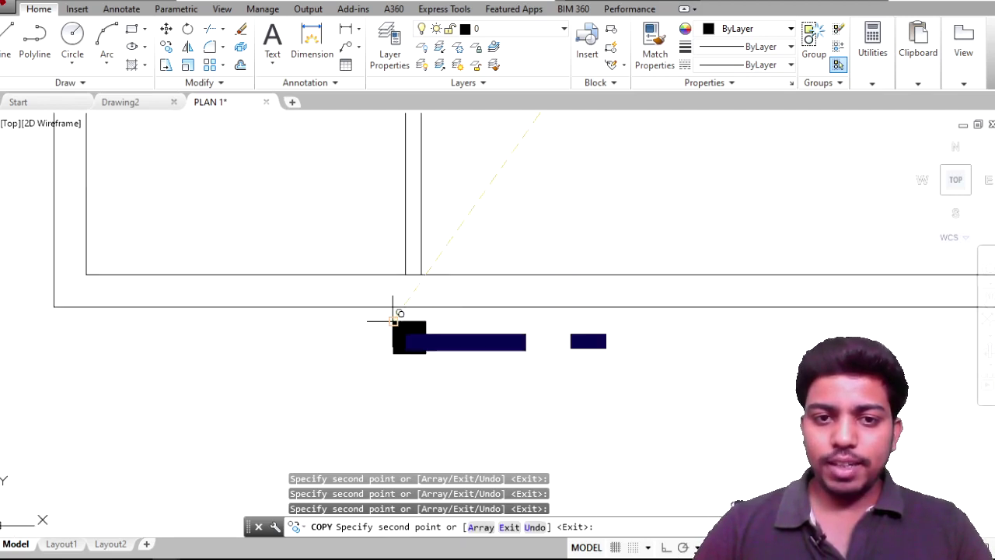
pyautogui.click(56, 323)
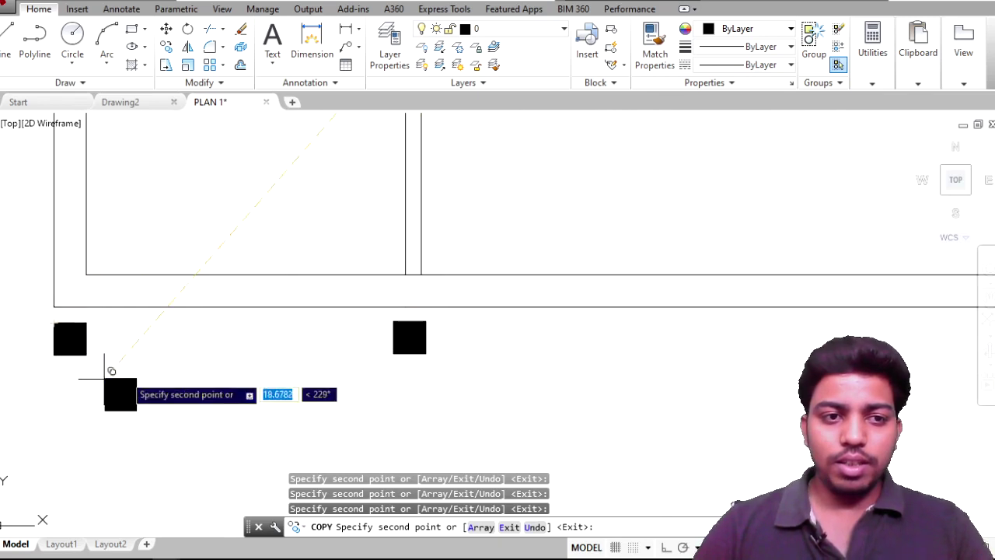
pyautogui.scroll(-4, 364, 348)
pyautogui.scroll(-3, 360, 350)
pyautogui.scroll(2, 389, 326)
pyautogui.scroll(4, 497, 272)
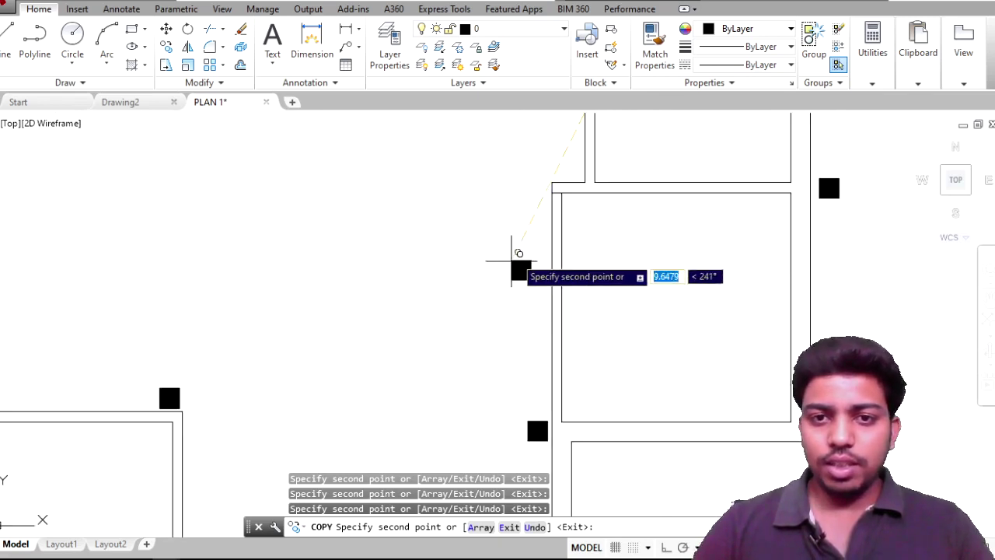
pyautogui.scroll(3, 548, 187)
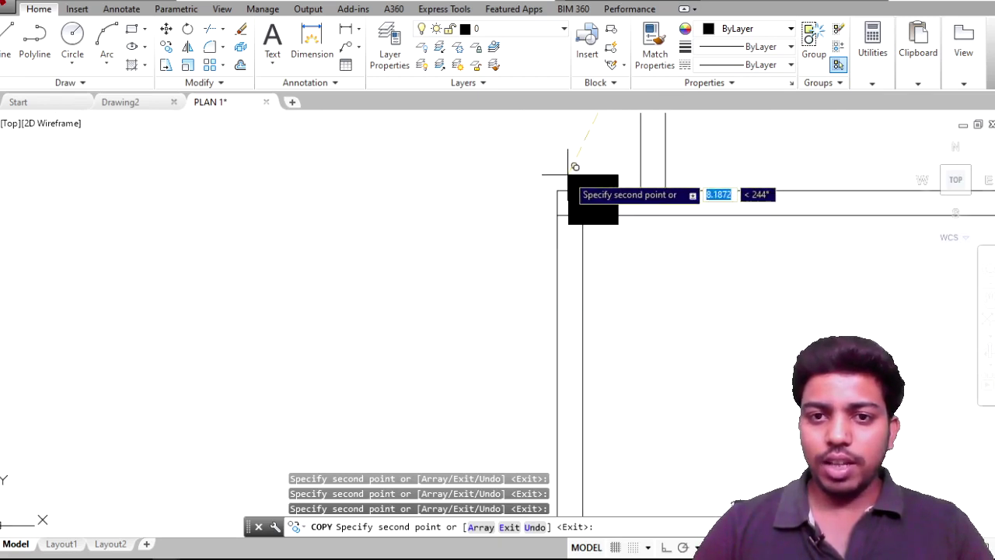
# Step: Place the last column copy at the upper-right wall and end the copy
pyautogui.click(503, 187)
pyautogui.press('Escape')
pyautogui.scroll(-3, 441, 237)
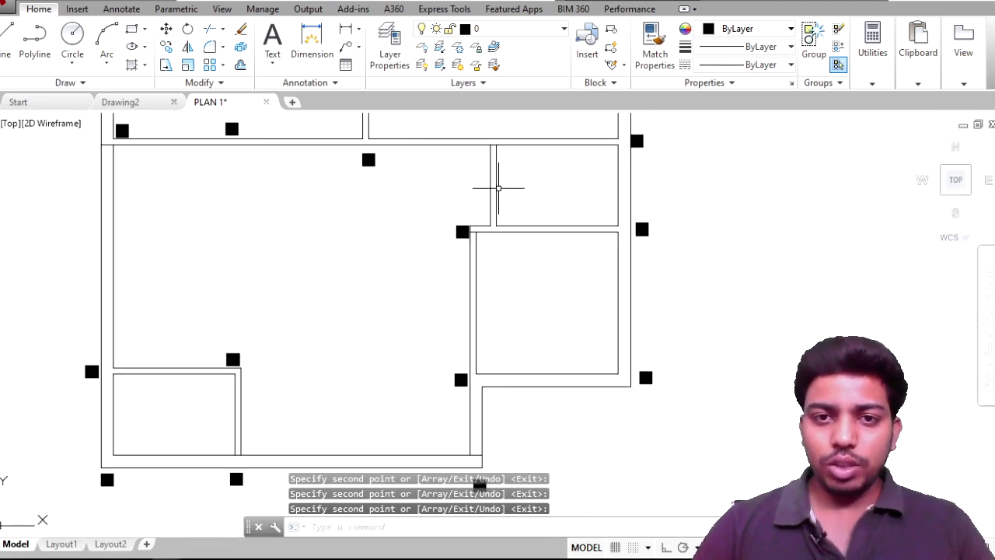
pyautogui.scroll(-1, 499, 187)
pyautogui.scroll(-3, 462, 223)
pyautogui.moveTo(424, 244)
pyautogui.mouseDown(button='middle')
pyautogui.moveTo(486, 249)
pyautogui.moveTo(358, 304)
pyautogui.mouseUp(button='middle')
pyautogui.scroll(5, 463, 249)
pyautogui.scroll(2, 631, 259)
pyautogui.scroll(4, 502, 318)
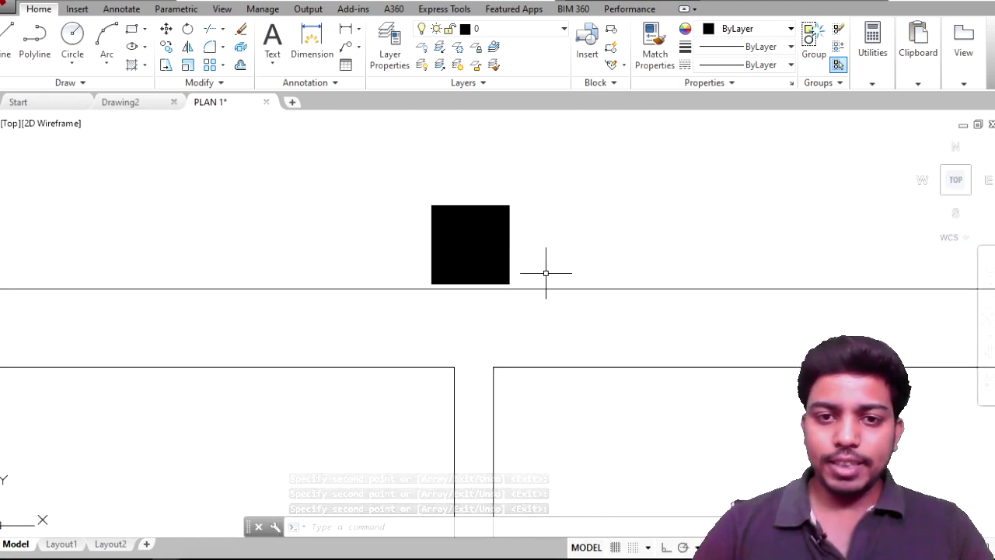
# Step: Move the column sitting above the top wall down onto the wall, using its top midpoint
pyautogui.click(553, 262)
pyautogui.click(409, 163)
pyautogui.press('Return')
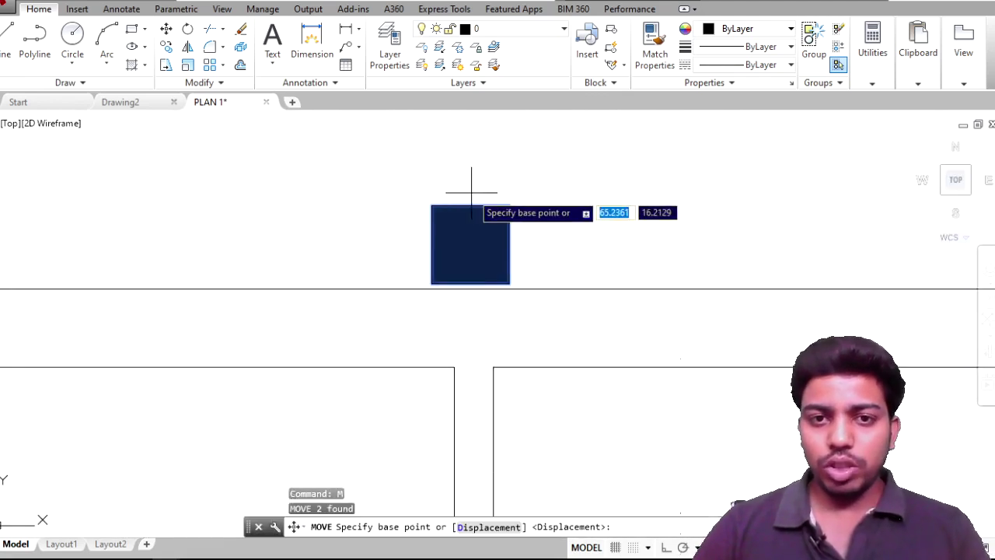
pyautogui.click(469, 206)
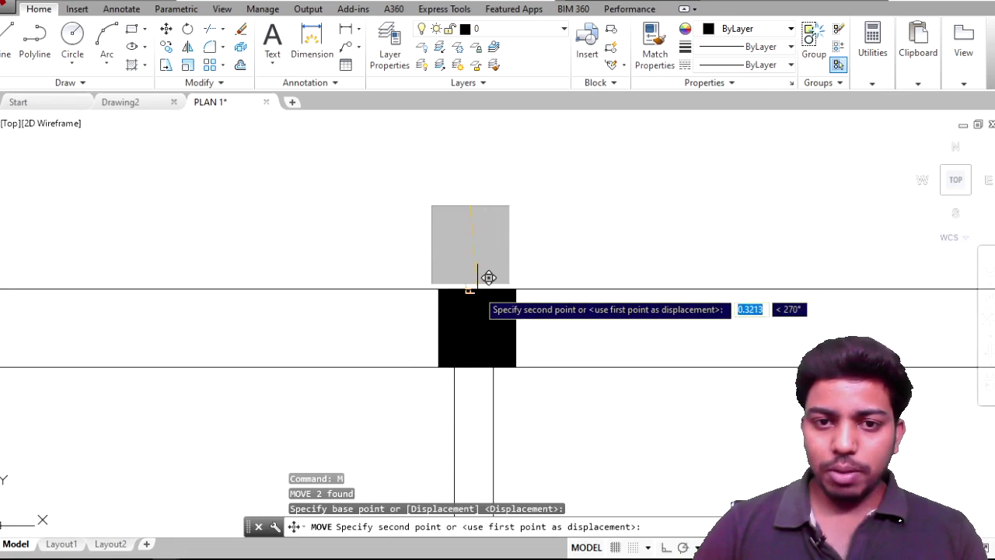
pyautogui.click(472, 289)
pyautogui.scroll(-3, 562, 353)
pyautogui.scroll(-2, 471, 195)
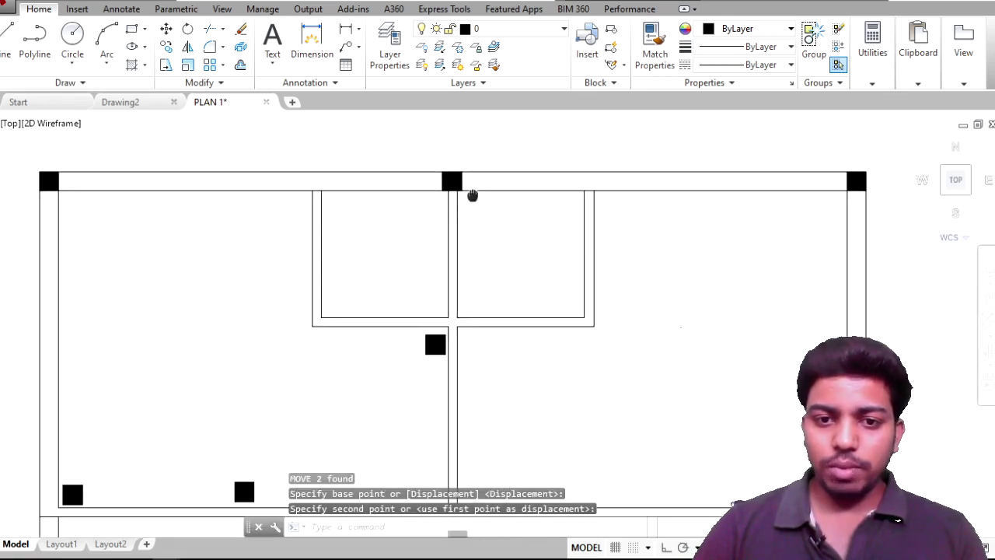
pyautogui.scroll(4, 448, 345)
# Step: Move the next column with M so its corner snaps onto the wall intersection
pyautogui.click(366, 402)
pyautogui.click(306, 298)
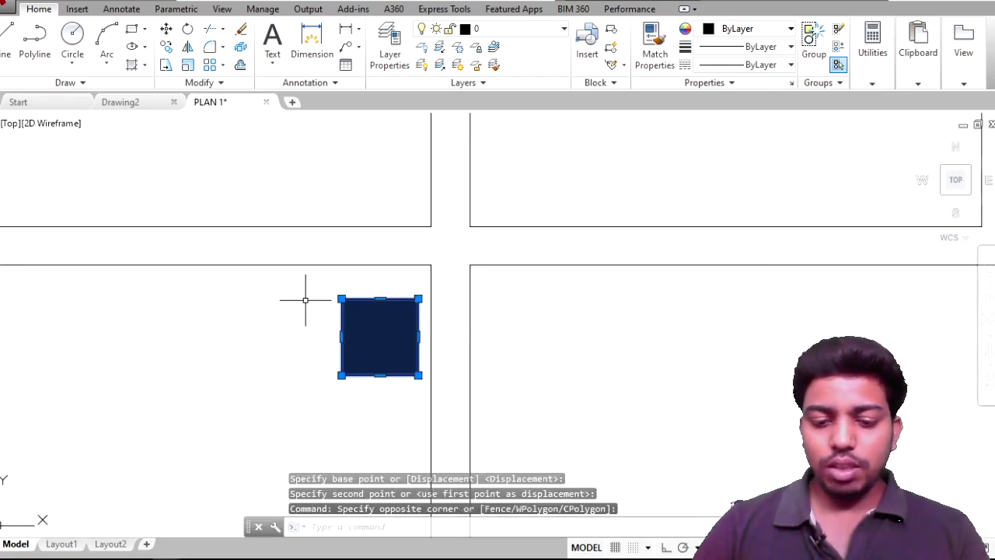
pyautogui.write('m')
pyautogui.press('Return')
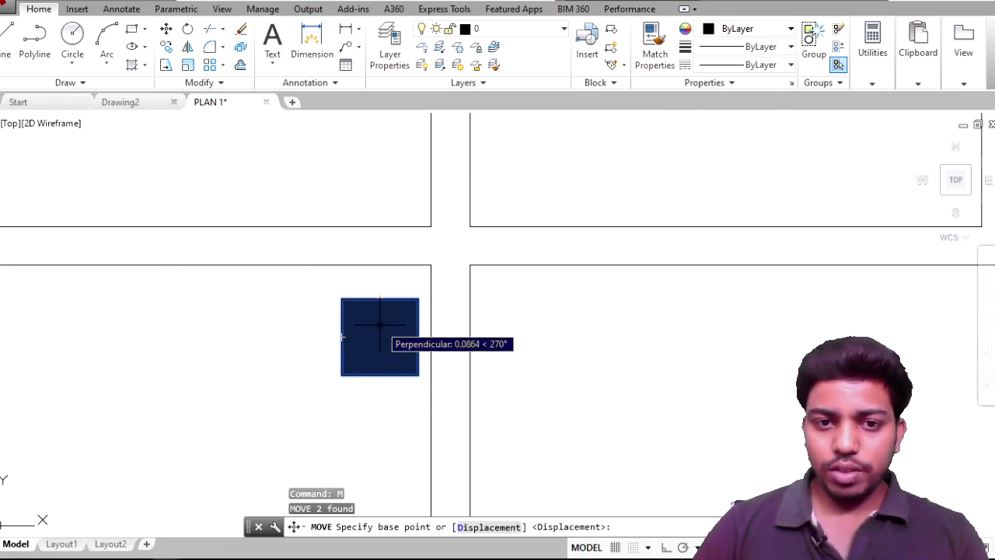
pyautogui.click(379, 337)
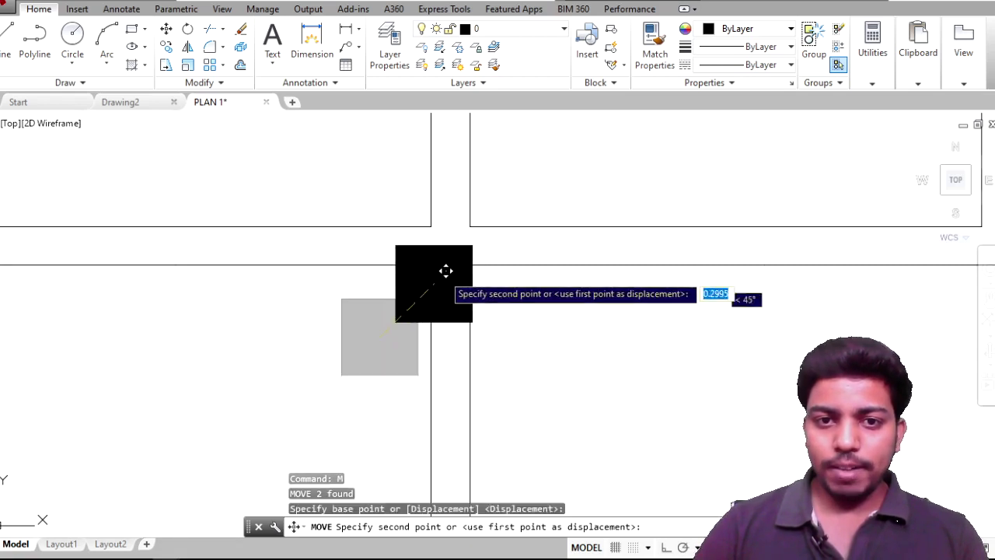
pyautogui.click(464, 232)
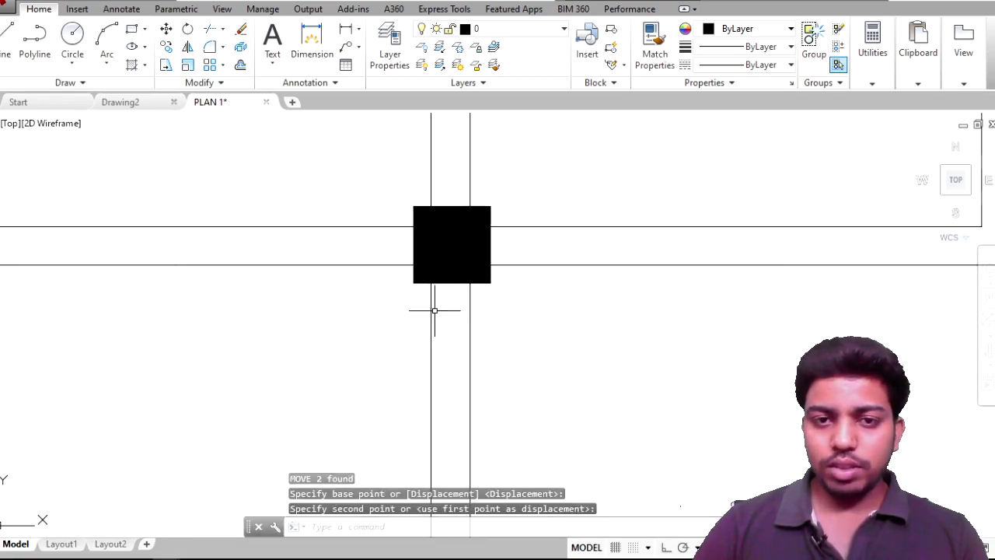
pyautogui.scroll(-3, 433, 311)
pyautogui.scroll(-3, 478, 337)
pyautogui.moveTo(456, 322); pyautogui.dragTo(430, 251, button='middle')
pyautogui.scroll(4, 415, 342)
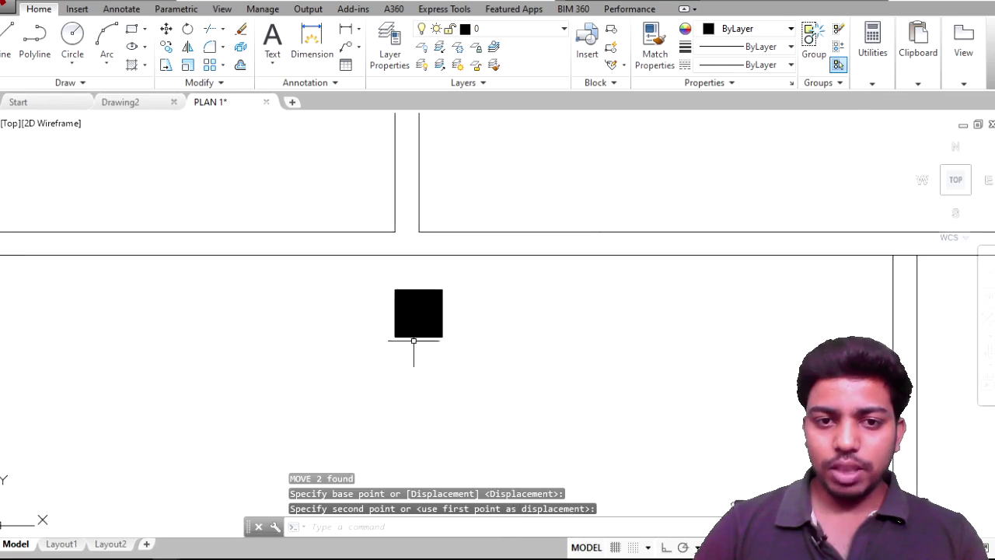
# Step: Move another column with M so its corner snaps onto the wall junction above
pyautogui.click(452, 363)
pyautogui.click(388, 277)
pyautogui.write('m')
pyautogui.press('Return')
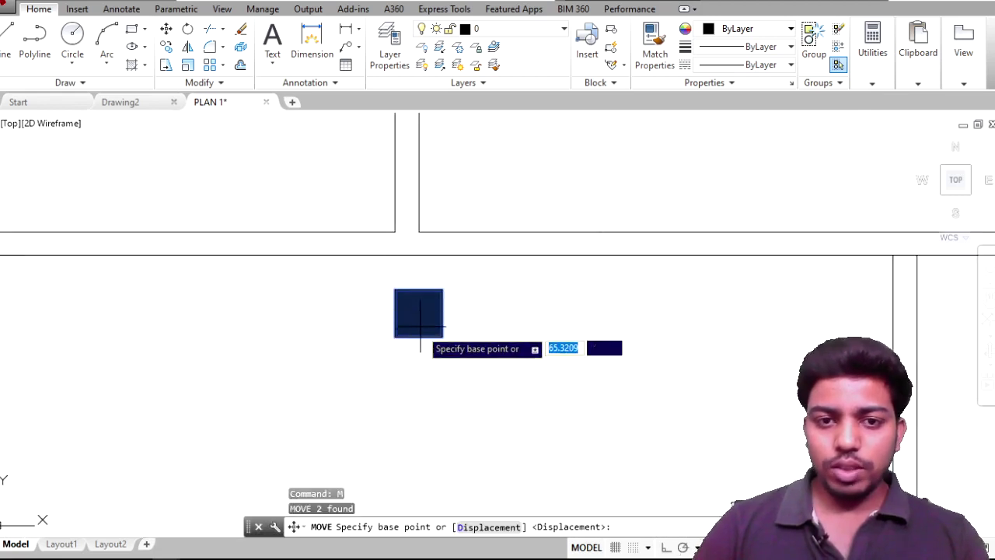
pyautogui.click(430, 325)
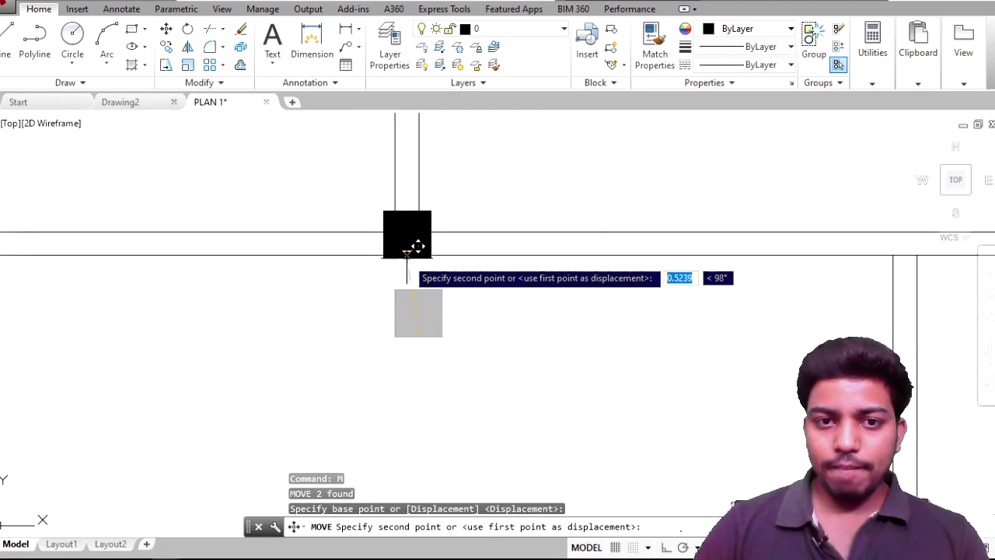
pyautogui.click(407, 255)
pyautogui.scroll(-3, 407, 255)
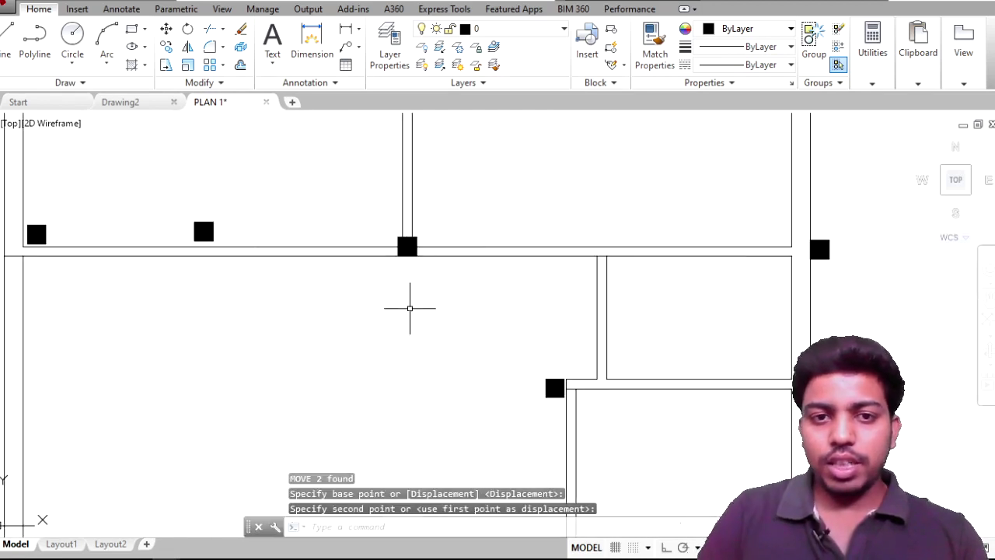
pyautogui.moveTo(350, 289); pyautogui.dragTo(471, 296, button='middle')
pyautogui.scroll(3, 174, 249)
# Step: Move the left column square by its lower-left corner onto the left wall corner
pyautogui.click(303, 255)
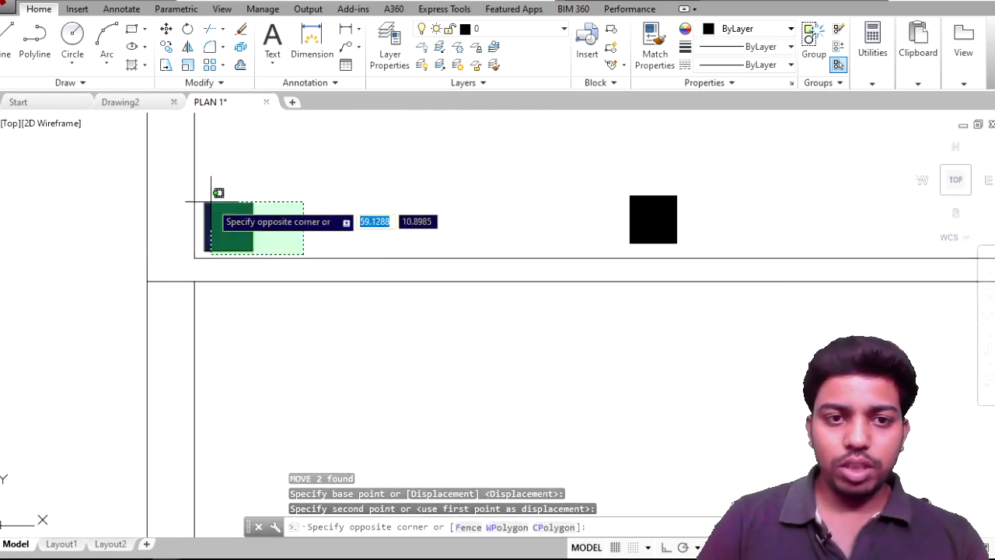
pyautogui.click(211, 201)
pyautogui.write(',')
pyautogui.press('Return')
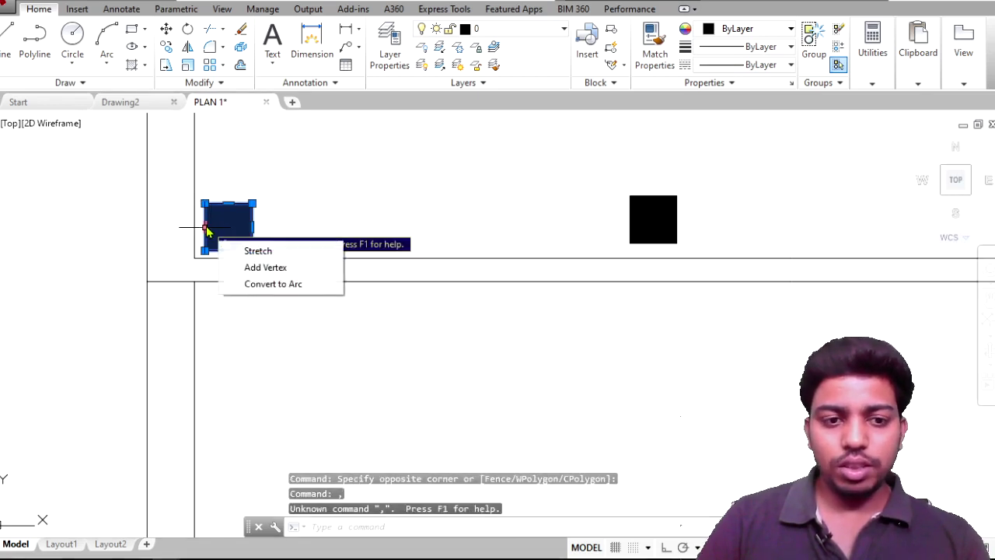
pyautogui.press('Escape')
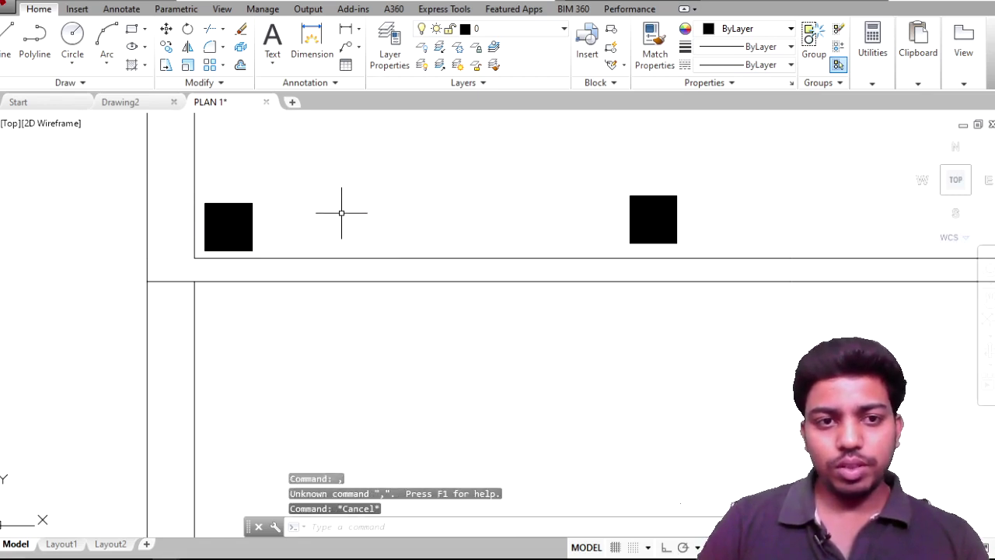
pyautogui.click(306, 232)
pyautogui.click(225, 198)
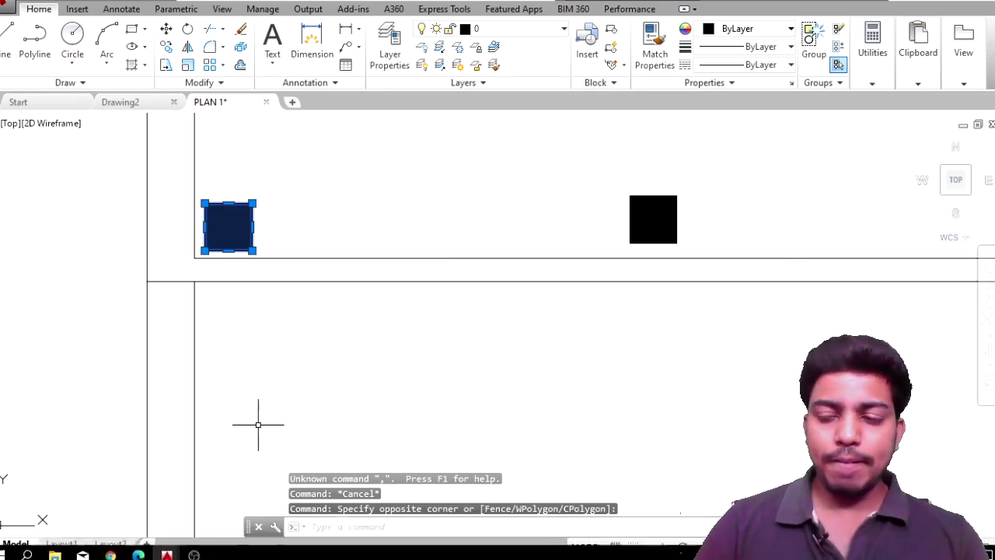
pyautogui.write('Mo')
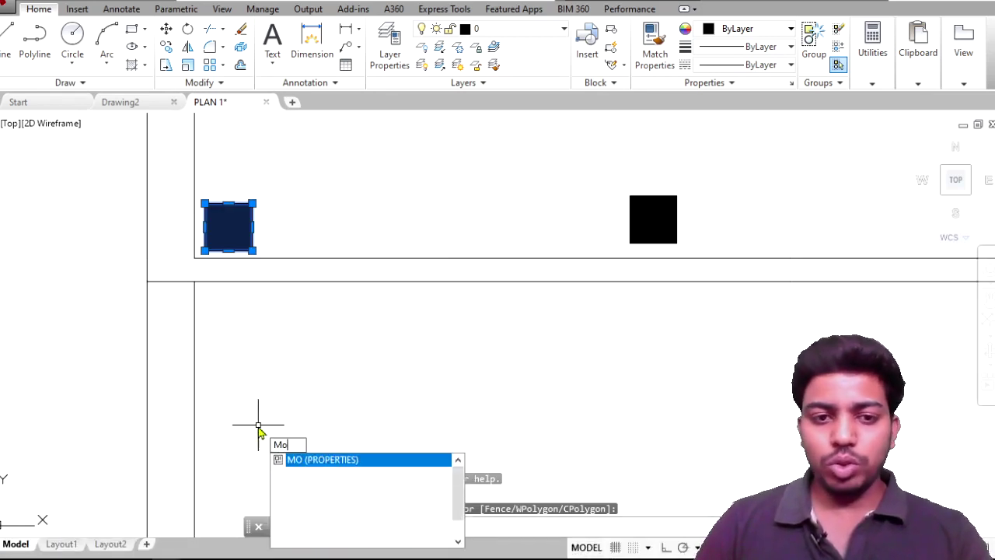
pyautogui.press('Return')
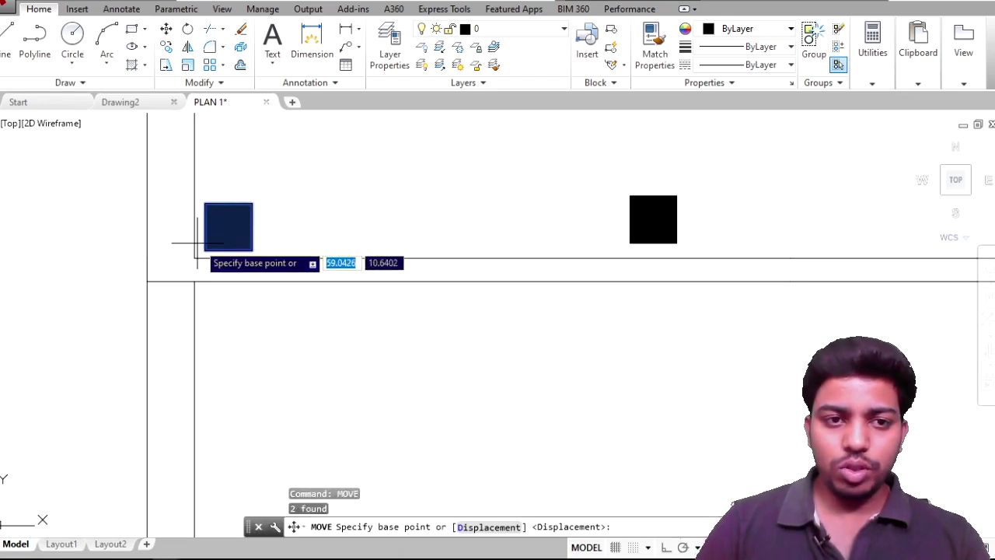
pyautogui.click(203, 251)
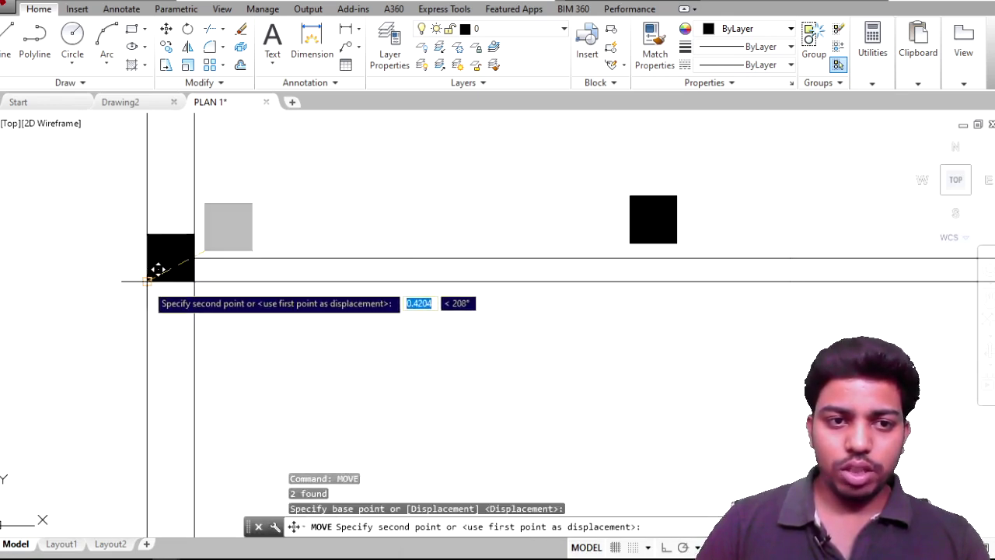
pyautogui.click(146, 280)
# Step: Try moving the right column toward the wall line, then undo that move
pyautogui.click(664, 226)
pyautogui.write('m')
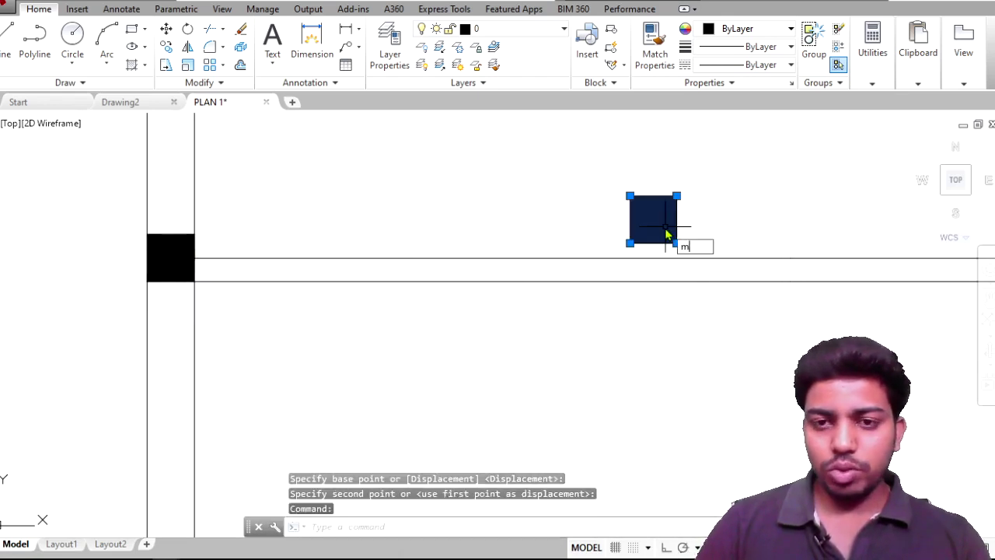
pyautogui.press('Return')
pyautogui.click(653, 230)
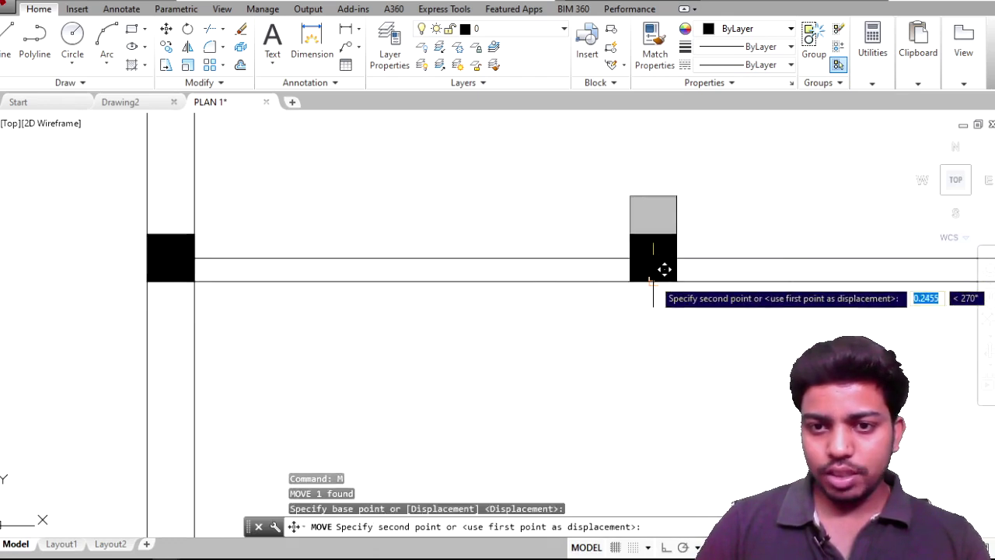
pyautogui.click(651, 278)
pyautogui.scroll(-3, 658, 331)
pyautogui.scroll(-4, 655, 312)
pyautogui.scroll(7, 658, 304)
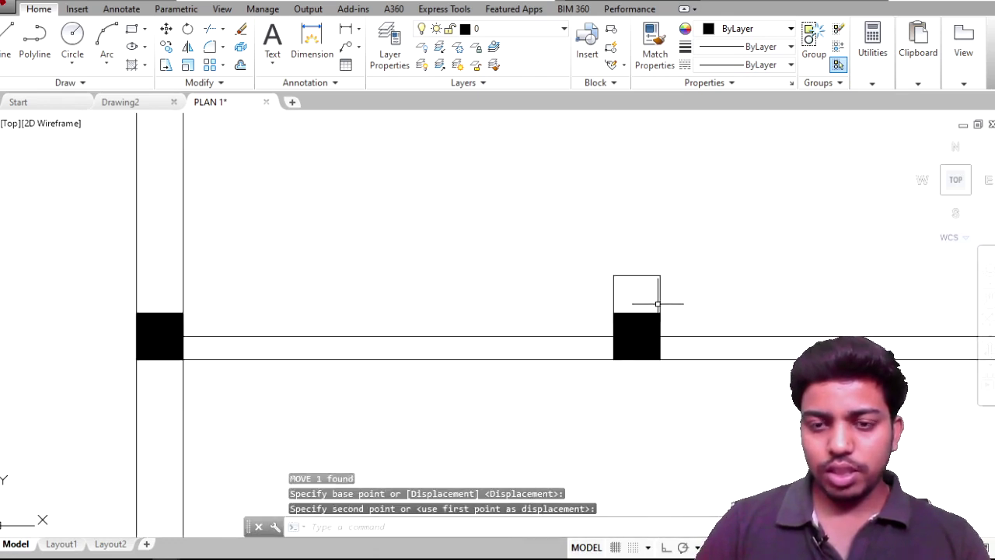
pyautogui.hotkey('ctrl', 'z')
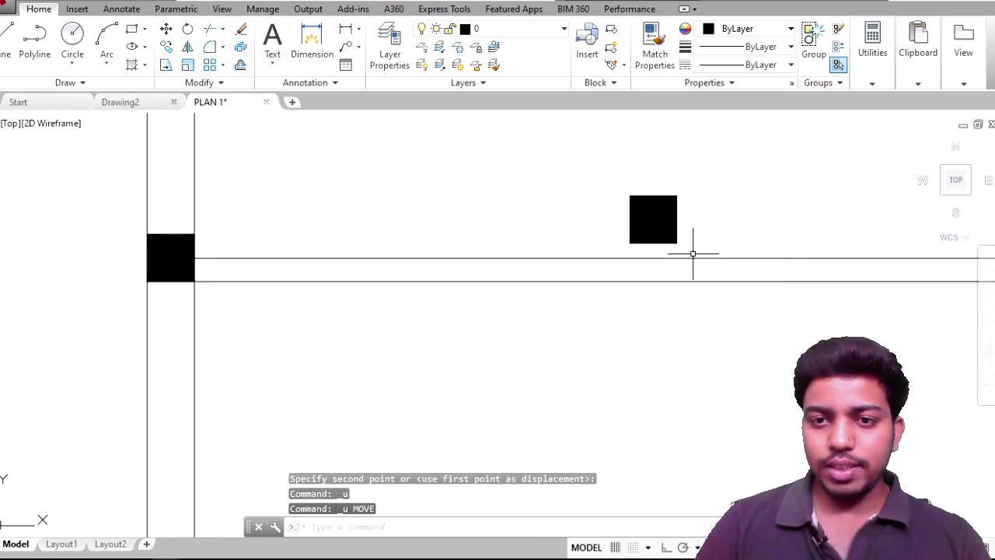
# Step: Move the right column by its bottom edge down onto the wall line
pyautogui.click(693, 250)
pyautogui.click(602, 154)
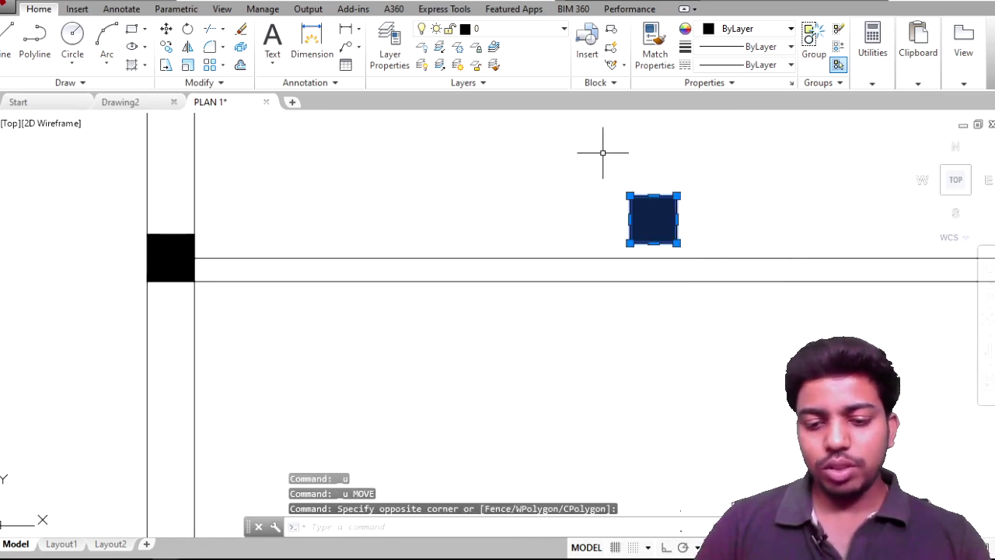
pyautogui.write('m')
pyautogui.press('Return')
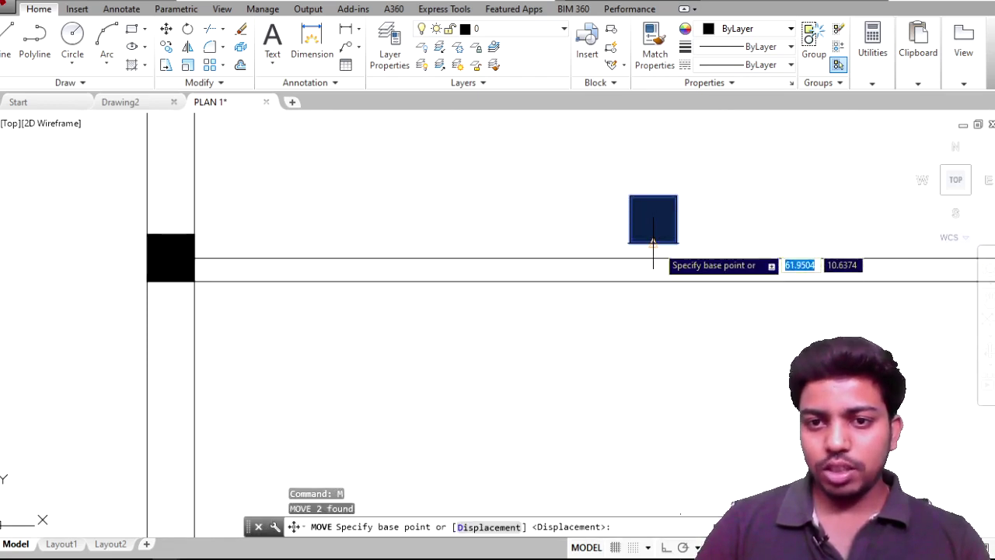
pyautogui.click(653, 243)
pyautogui.click(653, 281)
# Step: Move the next column by its top-right corner into its wall corner
pyautogui.scroll(-5, 646, 329)
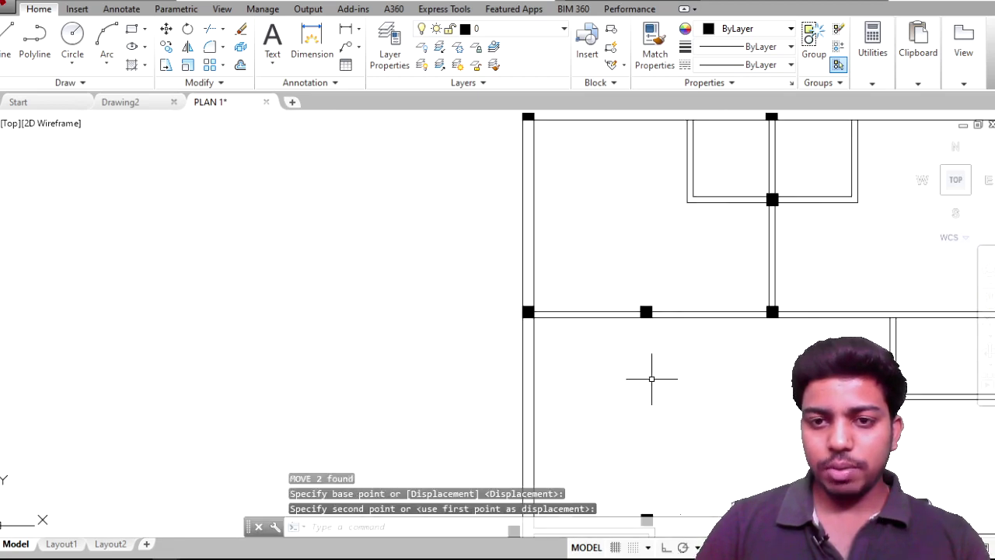
pyautogui.scroll(4, 633, 311)
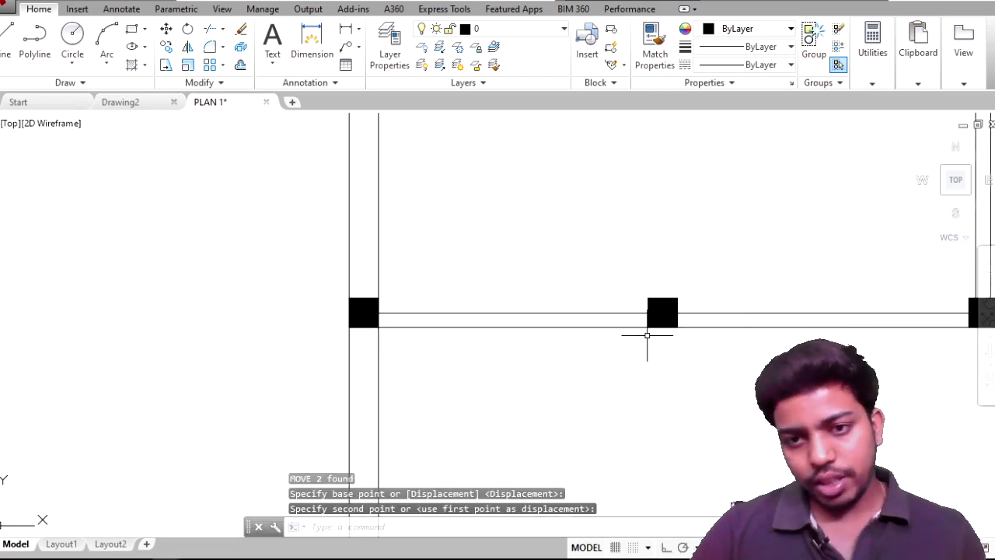
pyautogui.scroll(-3, 666, 296)
pyautogui.moveTo(660, 371); pyautogui.dragTo(547, 202, button='middle')
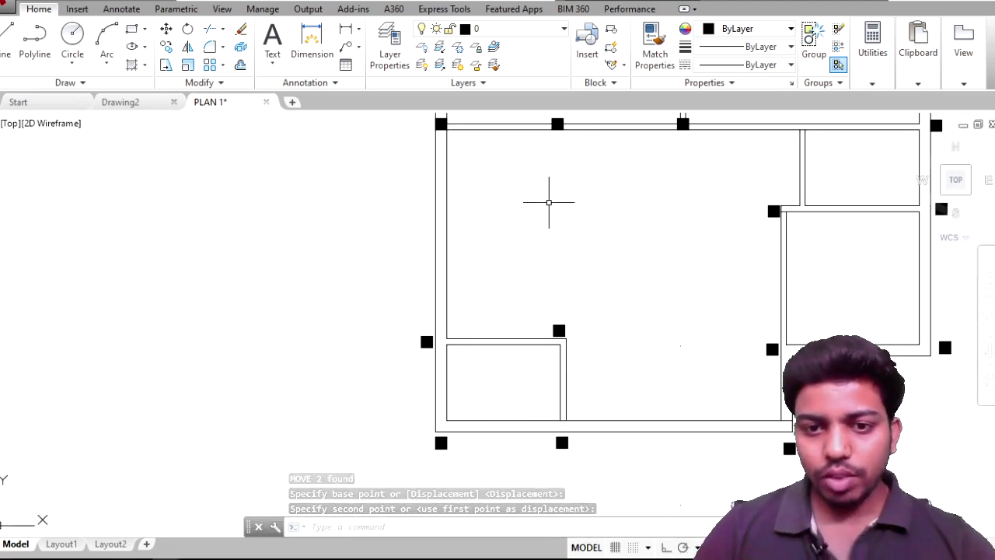
pyautogui.scroll(3, 447, 400)
pyautogui.scroll(2, 384, 344)
pyautogui.click(340, 411)
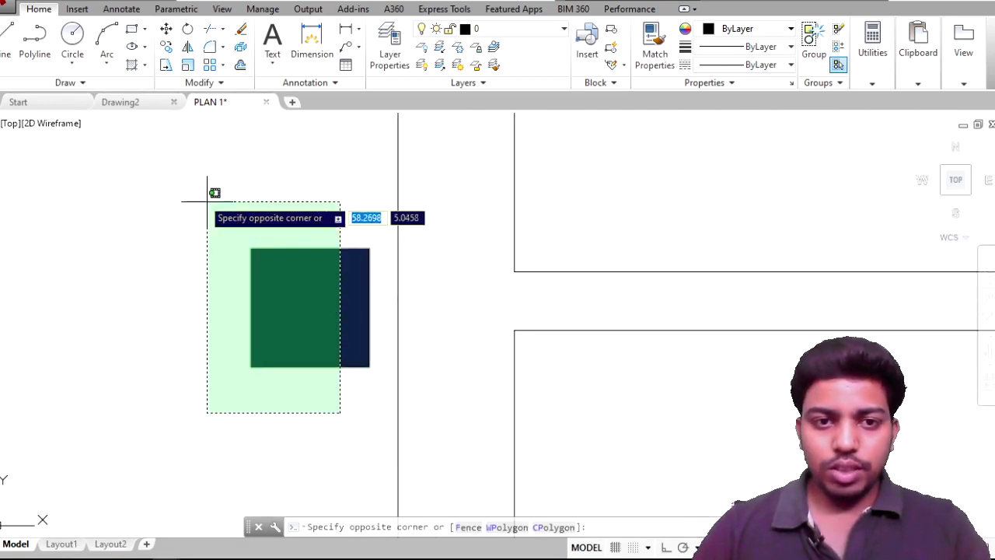
pyautogui.click(202, 198)
pyautogui.press('Return')
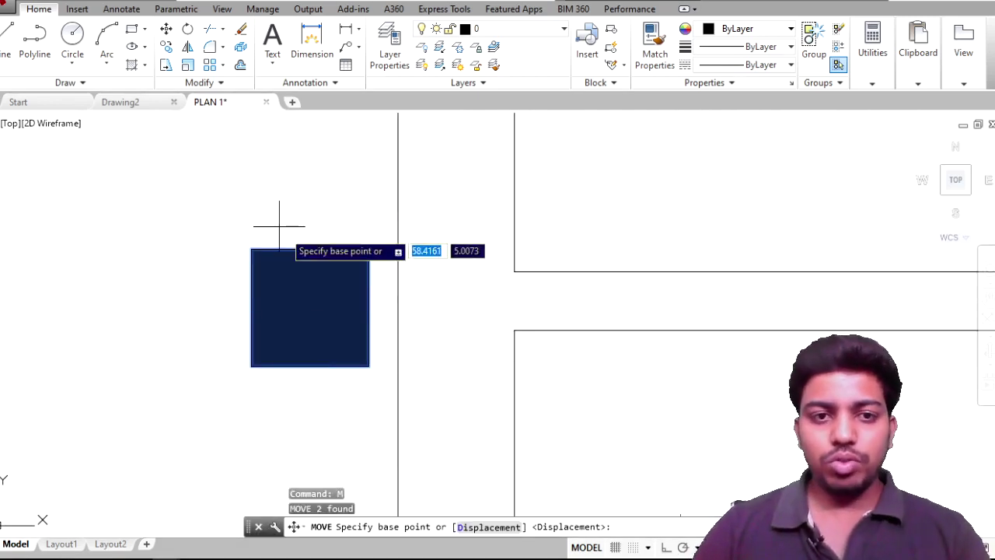
pyautogui.click(367, 249)
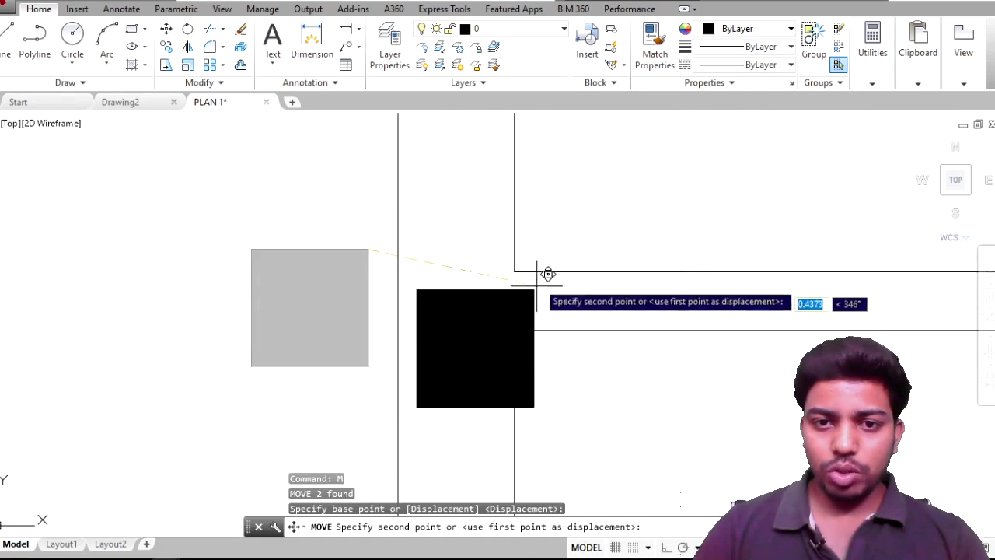
pyautogui.click(514, 272)
# Step: Snap the column on the right side of the plan onto its wall corner
pyautogui.scroll(-4, 653, 298)
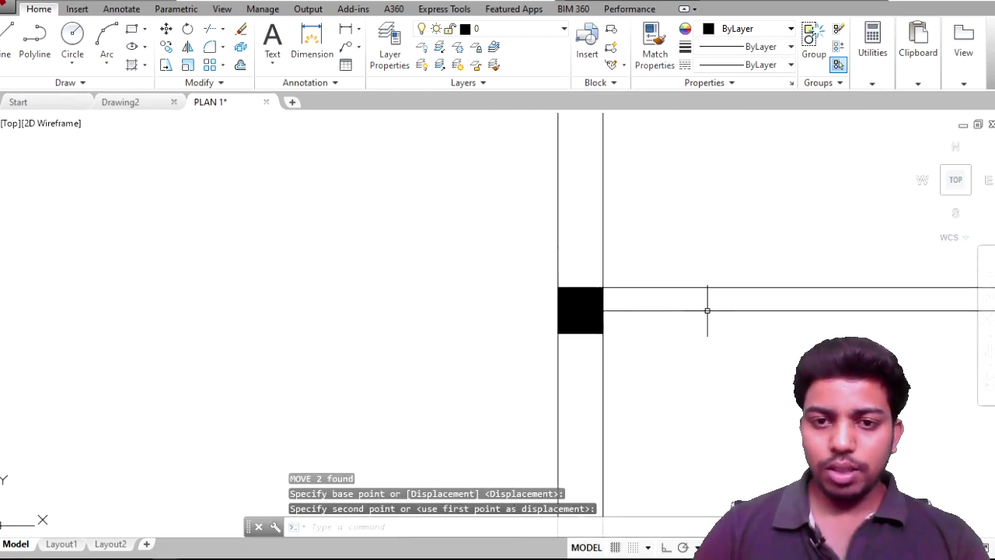
pyautogui.moveTo(706, 311); pyautogui.dragTo(313, 256, button='middle')
pyautogui.click(672, 178)
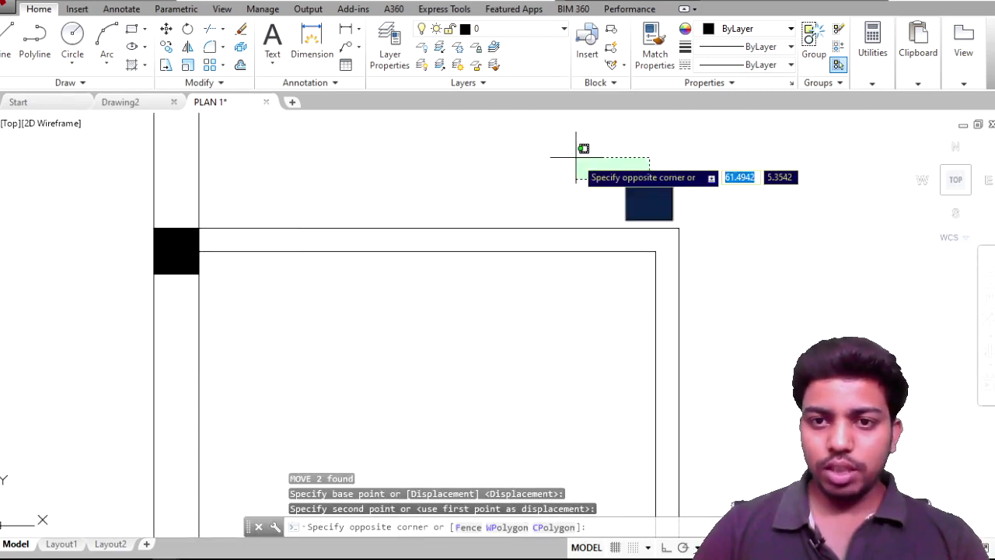
pyautogui.click(722, 200)
pyautogui.click(698, 205)
pyautogui.click(581, 145)
pyautogui.write('m')
pyautogui.press('Return')
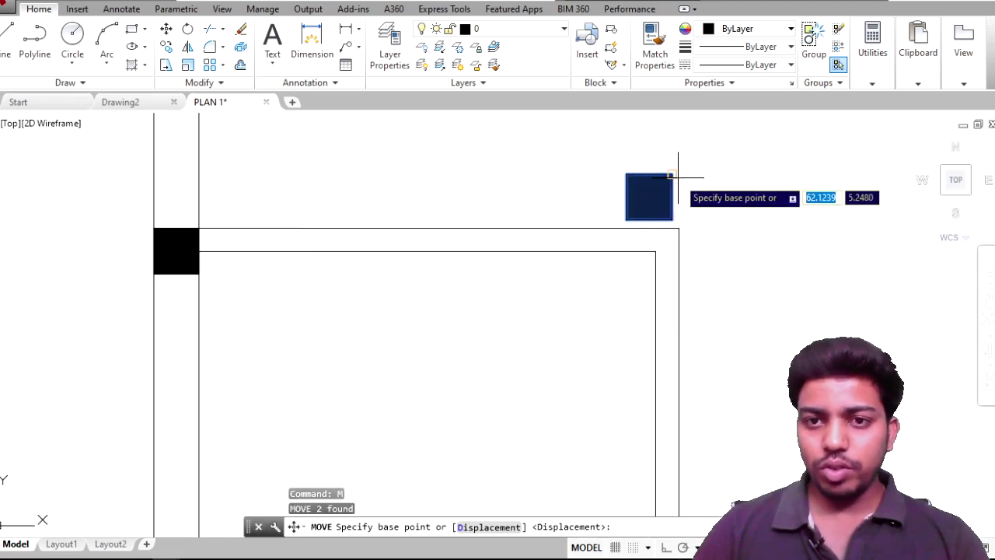
pyautogui.click(676, 174)
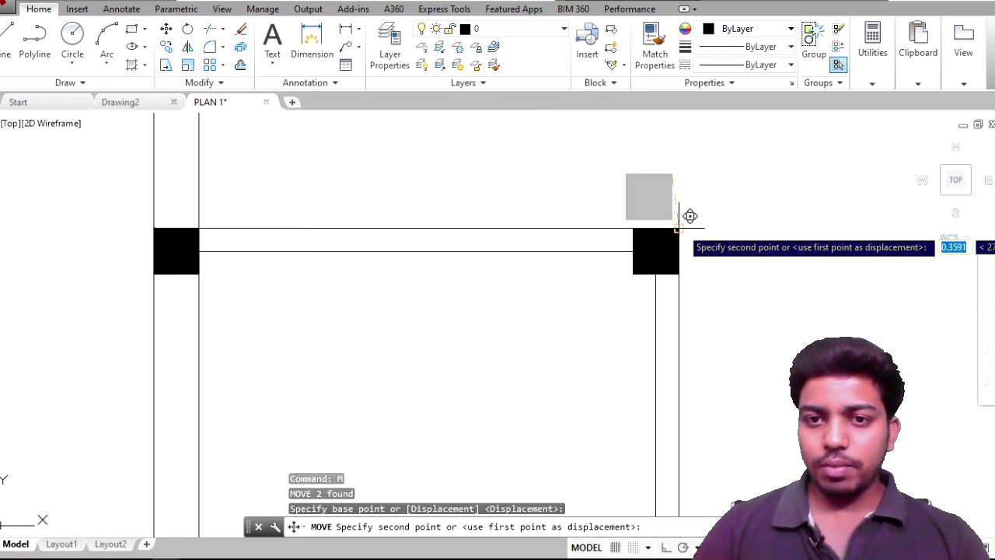
pyautogui.click(685, 215)
# Step: Move the loose column up onto the wall corner above it
pyautogui.scroll(-4, 682, 225)
pyautogui.moveTo(684, 311); pyautogui.dragTo(582, 270, button='middle')
pyautogui.scroll(4, 583, 269)
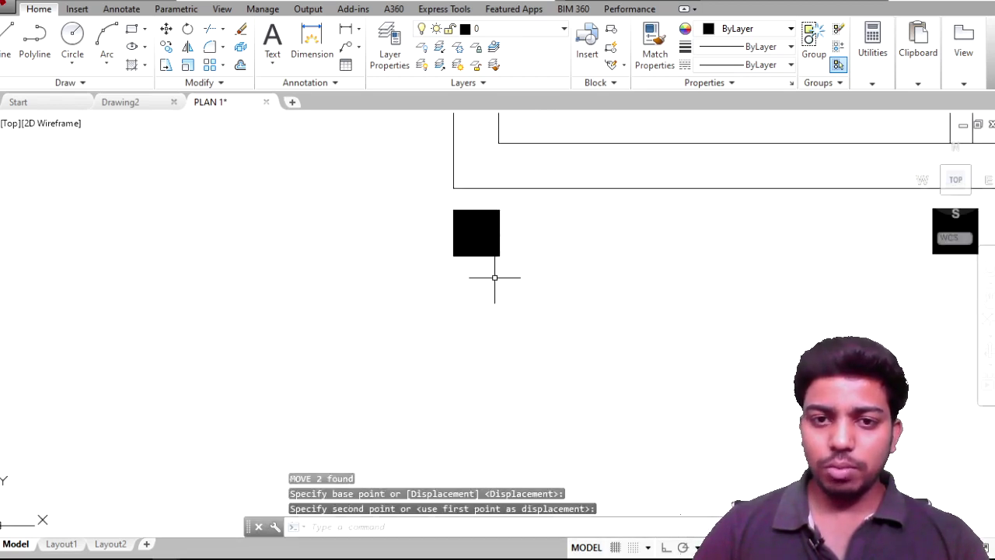
pyautogui.click(507, 281)
pyautogui.click(439, 202)
pyautogui.press('Return')
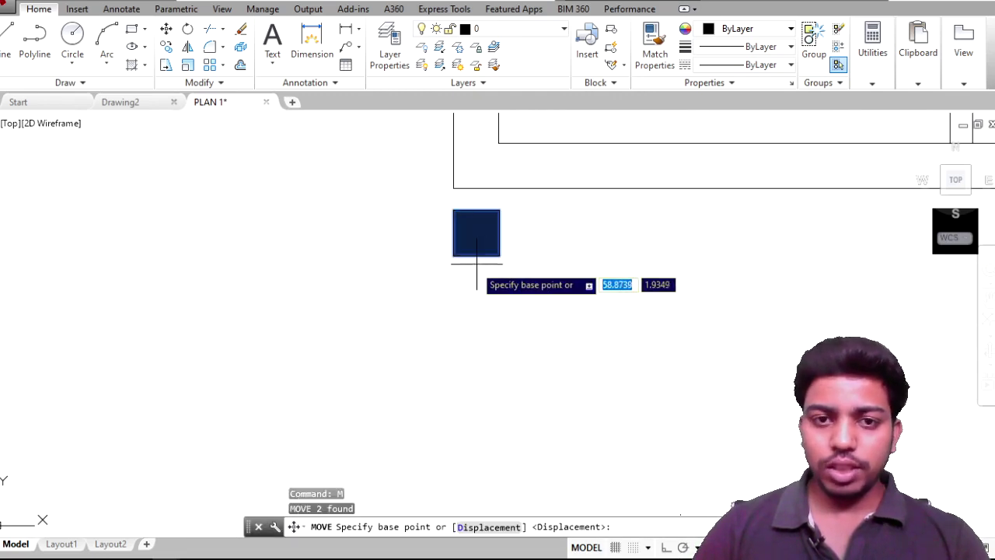
pyautogui.click(453, 255)
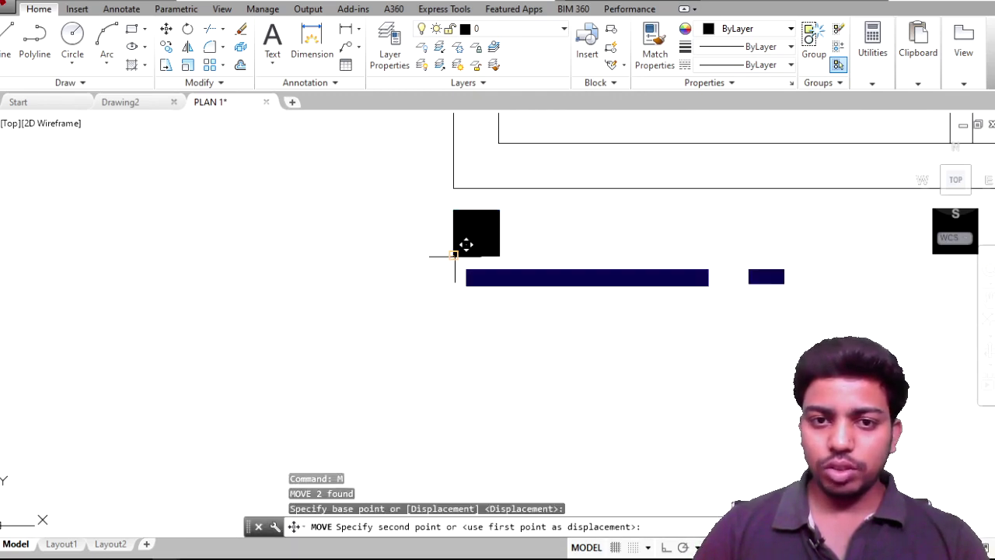
pyautogui.click(453, 188)
# Step: Move the following column by its corner into the wall junction
pyautogui.scroll(-2, 605, 265)
pyautogui.moveTo(605, 265); pyautogui.dragTo(167, 269, button='middle')
pyautogui.click(399, 347)
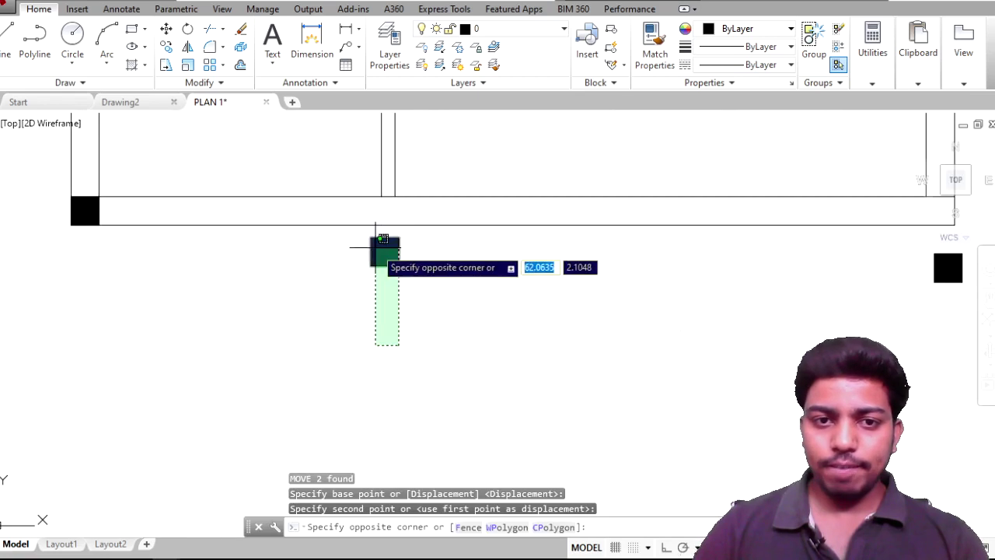
pyautogui.click(366, 231)
pyautogui.scroll(2, 383, 277)
pyautogui.write('m')
pyautogui.press('Return')
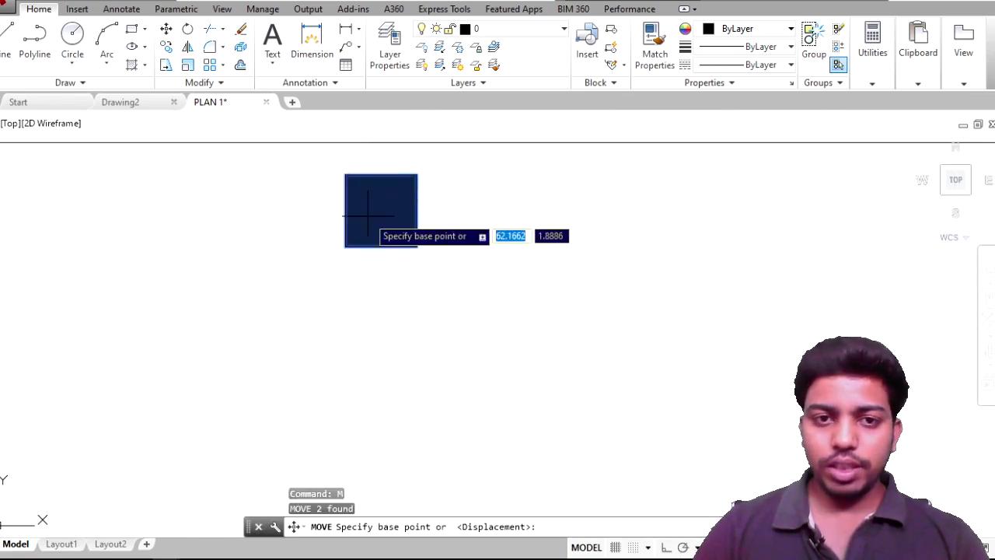
pyautogui.click(379, 246)
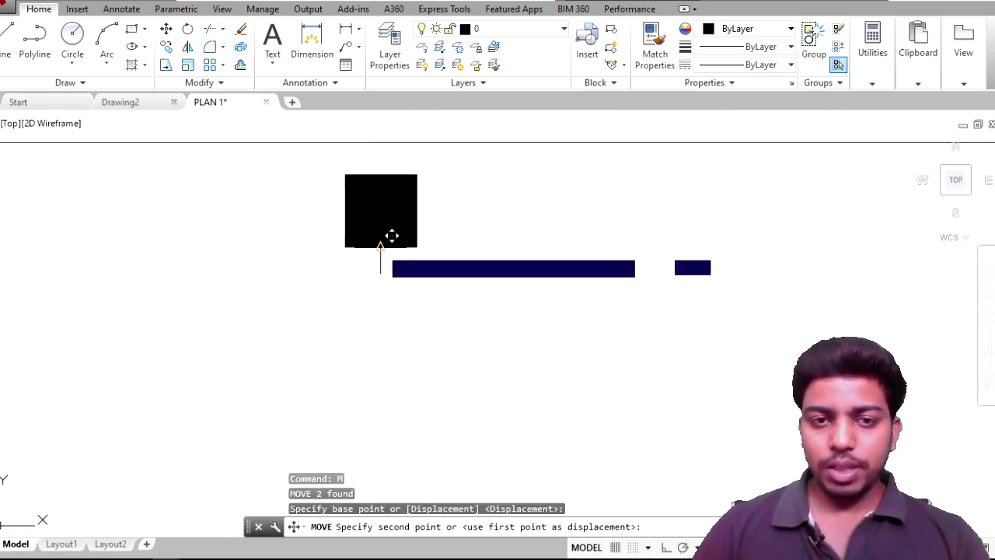
pyautogui.moveTo(425, 129); pyautogui.dragTo(448, 259, button='middle')
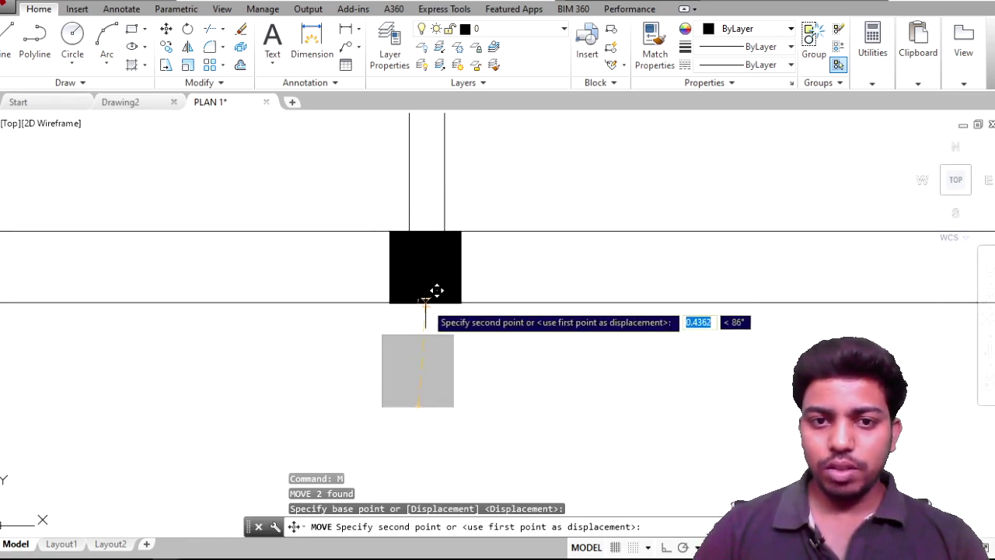
pyautogui.click(427, 303)
# Step: Move another loose column down onto its destination wall corner
pyautogui.scroll(-5, 588, 337)
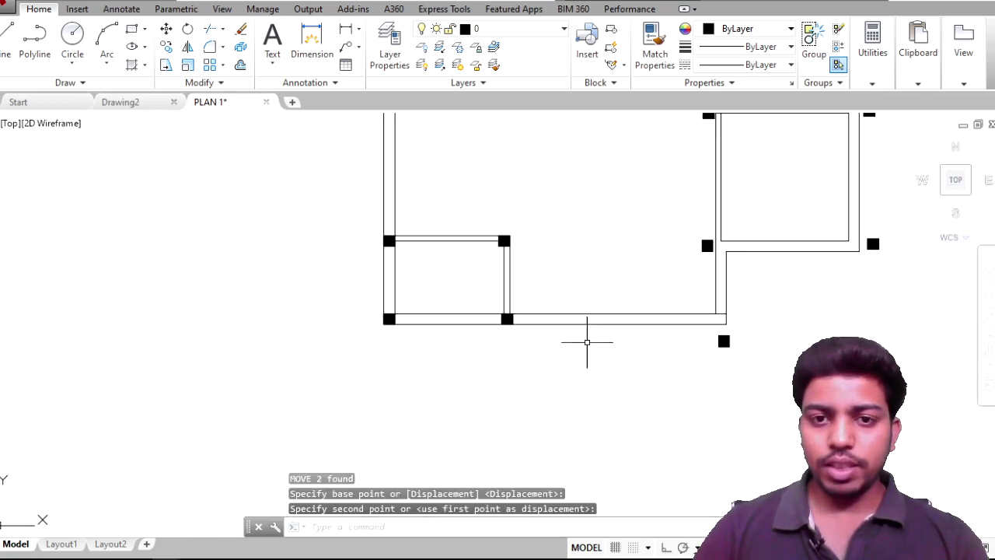
pyautogui.scroll(3, 567, 346)
pyautogui.click(590, 348)
pyautogui.click(528, 283)
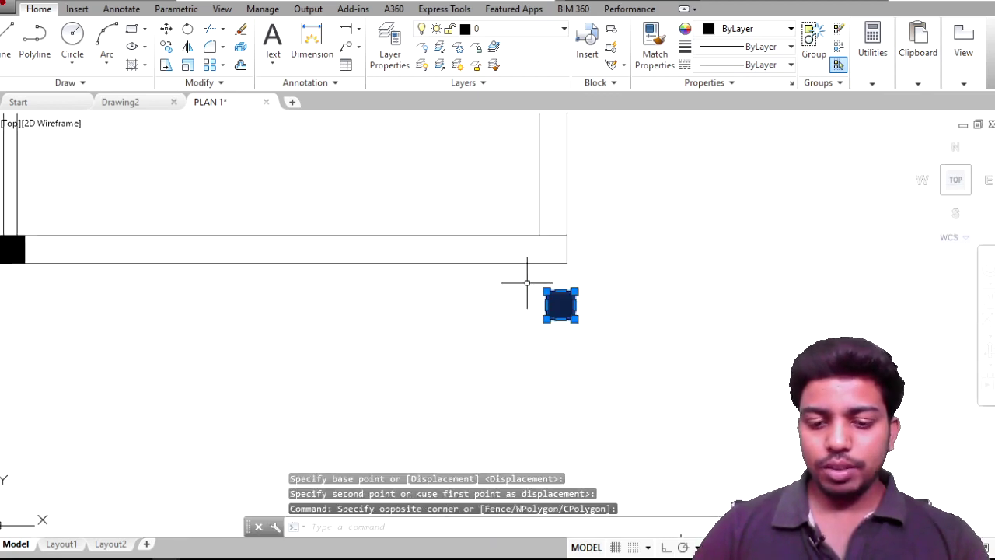
pyautogui.write('m')
pyautogui.press('Return')
pyautogui.scroll(5, 560, 311)
pyautogui.click(612, 342)
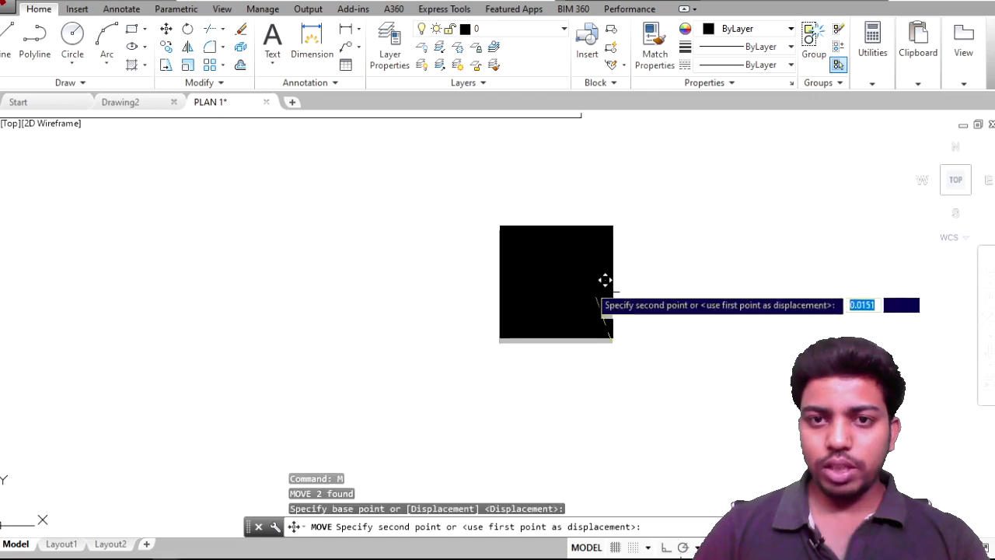
pyautogui.moveTo(604, 282); pyautogui.dragTo(596, 371, button='middle')
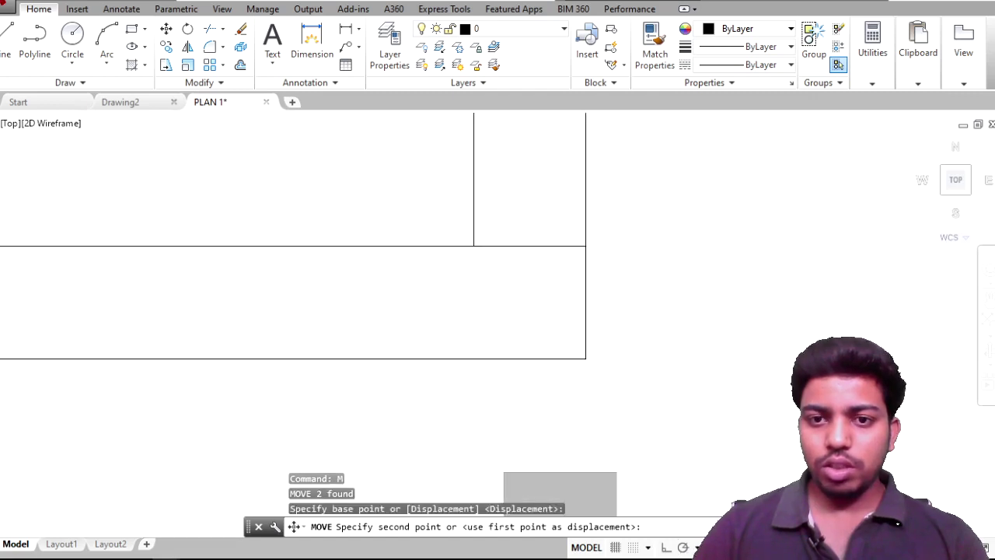
pyautogui.click(585, 356)
# Step: Snap the column lying off to the right onto the outer wall corner by its bottom-right corner
pyautogui.scroll(-6, 583, 354)
pyautogui.scroll(-2, 565, 412)
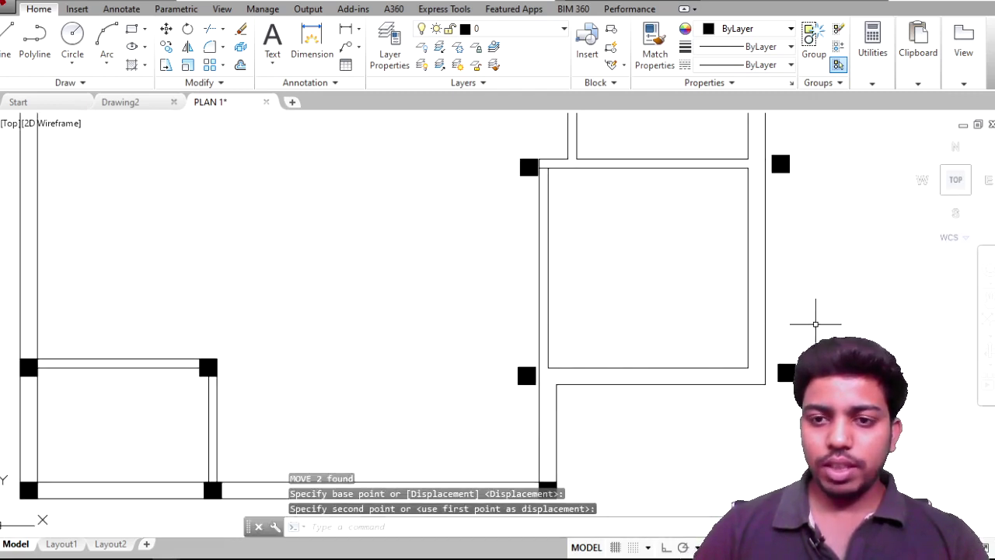
pyautogui.click(788, 341)
pyautogui.scroll(7, 791, 399)
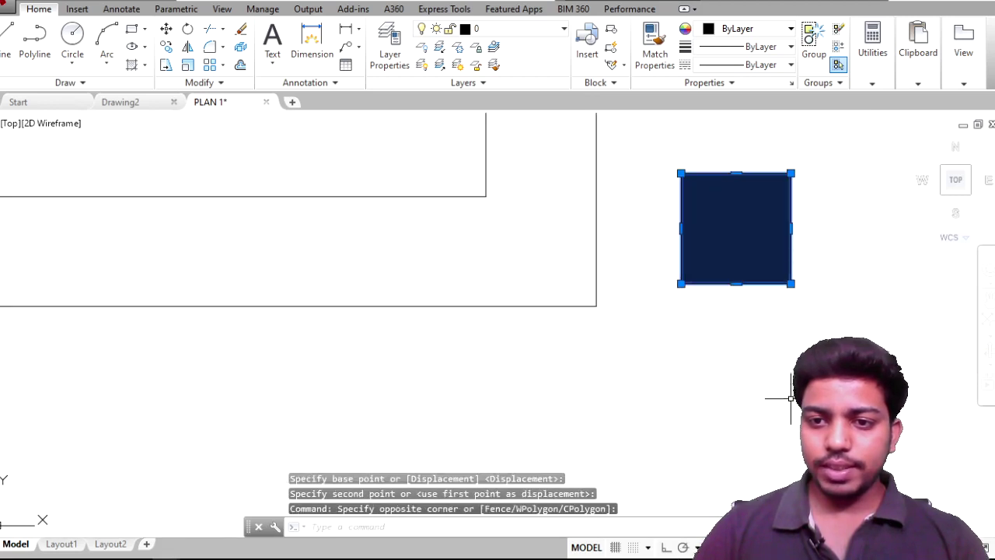
pyautogui.write('m')
pyautogui.press('Return')
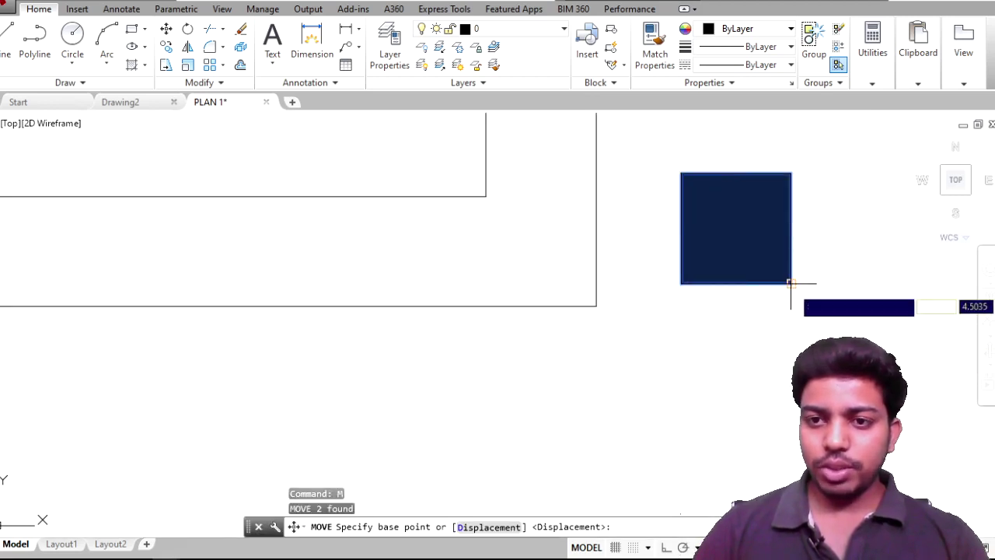
pyautogui.click(791, 284)
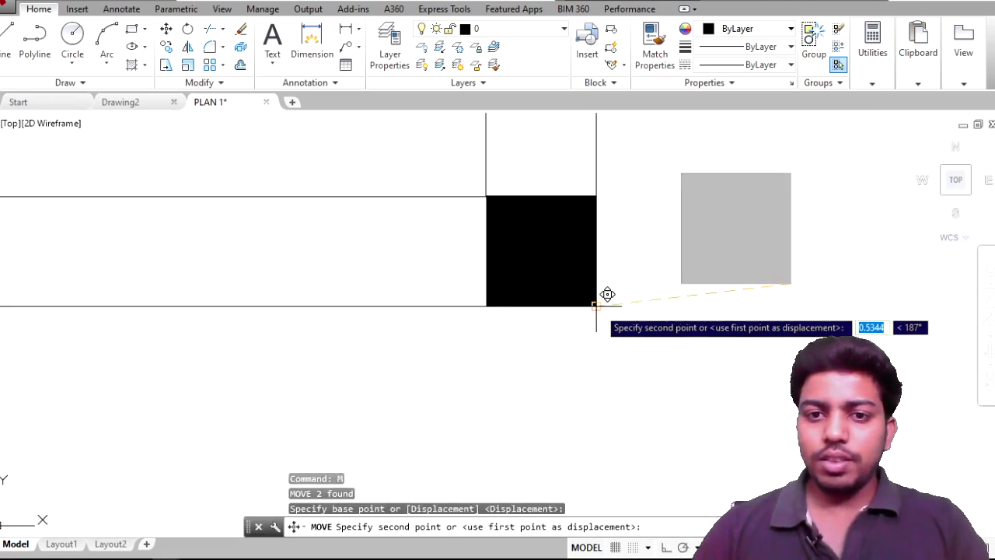
pyautogui.click(640, 302)
pyautogui.scroll(-3, 545, 311)
pyautogui.moveTo(373, 326)
pyautogui.mouseDown(button='middle')
pyautogui.moveTo(423, 342)
pyautogui.moveTo(634, 345)
pyautogui.mouseUp(button='middle')
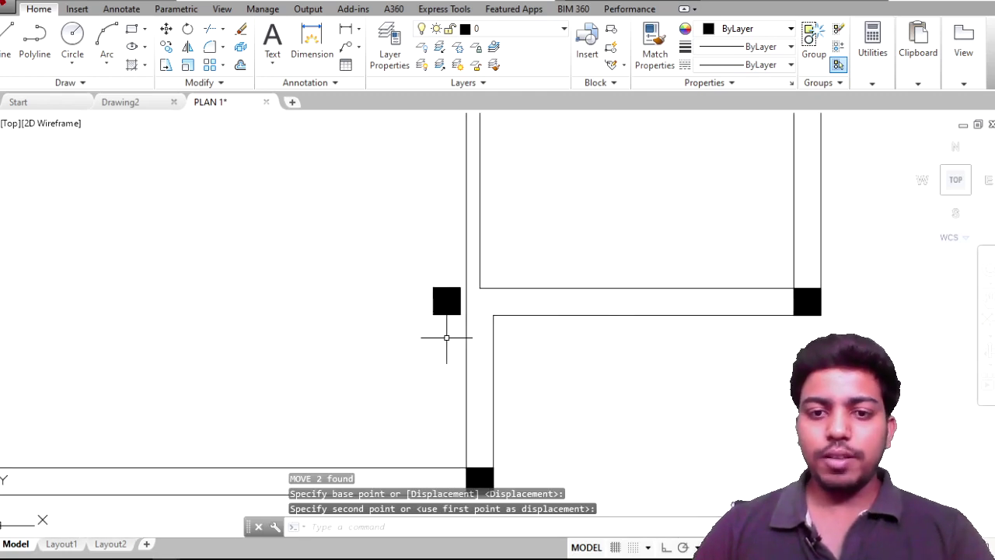
pyautogui.scroll(-5, 447, 337)
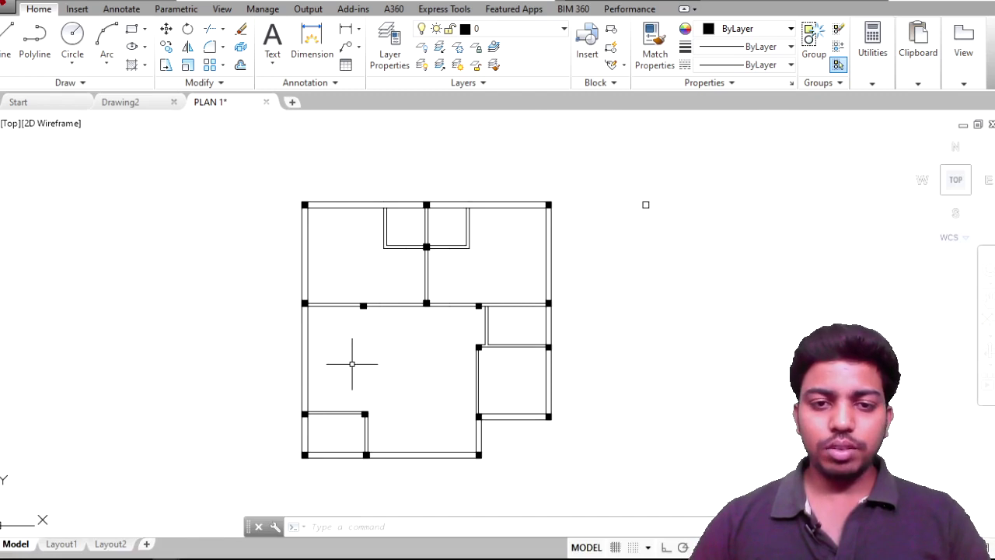
pyautogui.scroll(2, 471, 328)
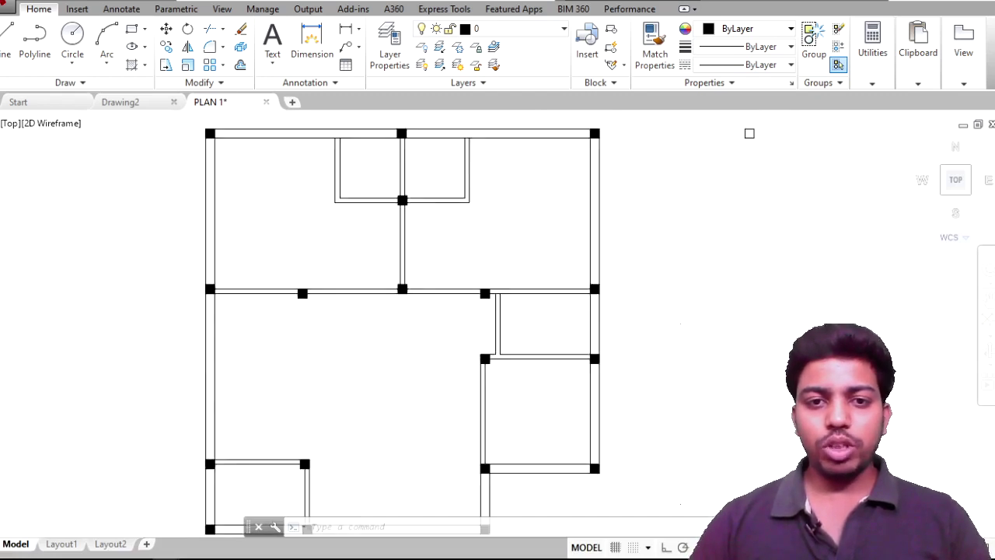
pyautogui.scroll(2, 474, 325)
pyautogui.scroll(-2, 566, 301)
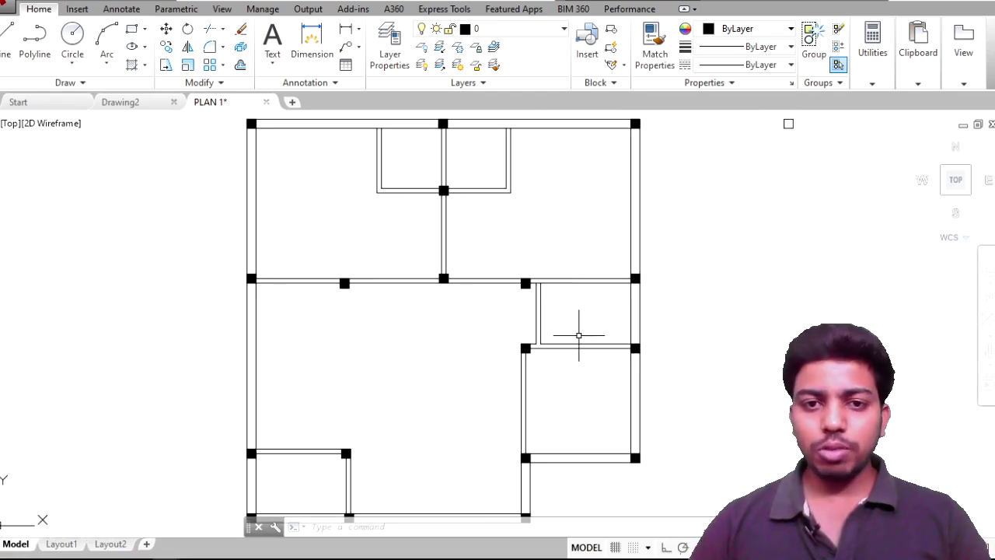
pyautogui.scroll(-2, 491, 333)
pyautogui.moveTo(491, 334); pyautogui.dragTo(434, 323, button='middle')
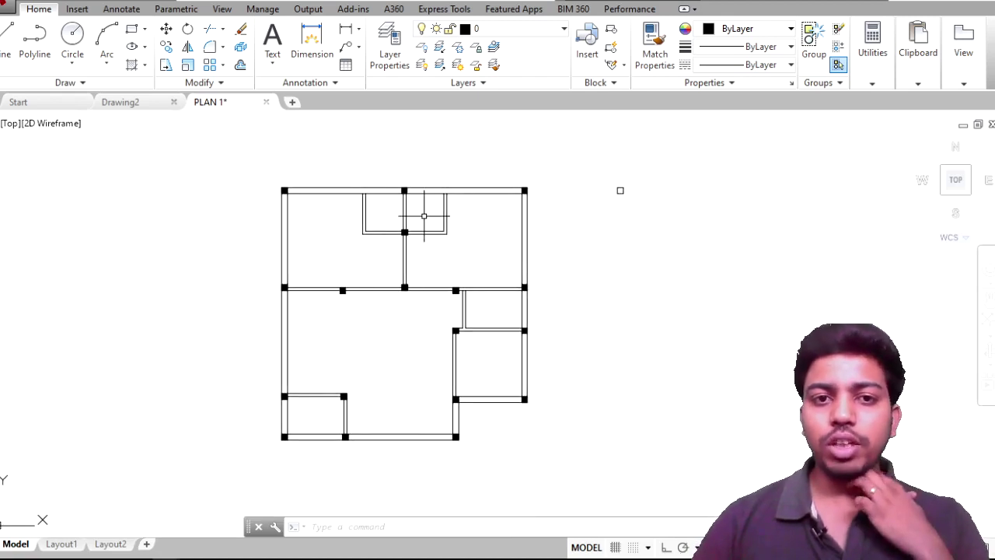
pyautogui.scroll(2, 302, 344)
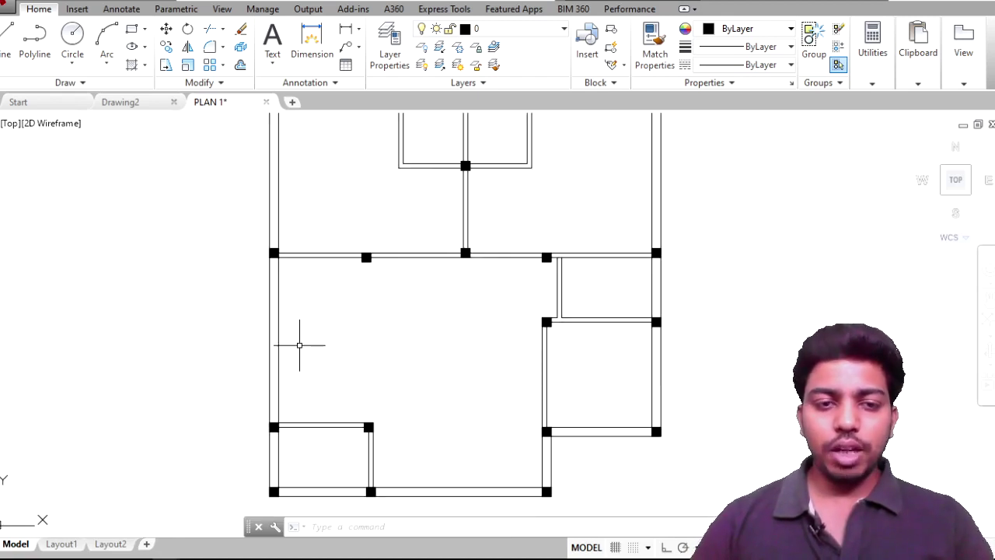
pyautogui.moveTo(302, 344); pyautogui.dragTo(318, 324, button='middle')
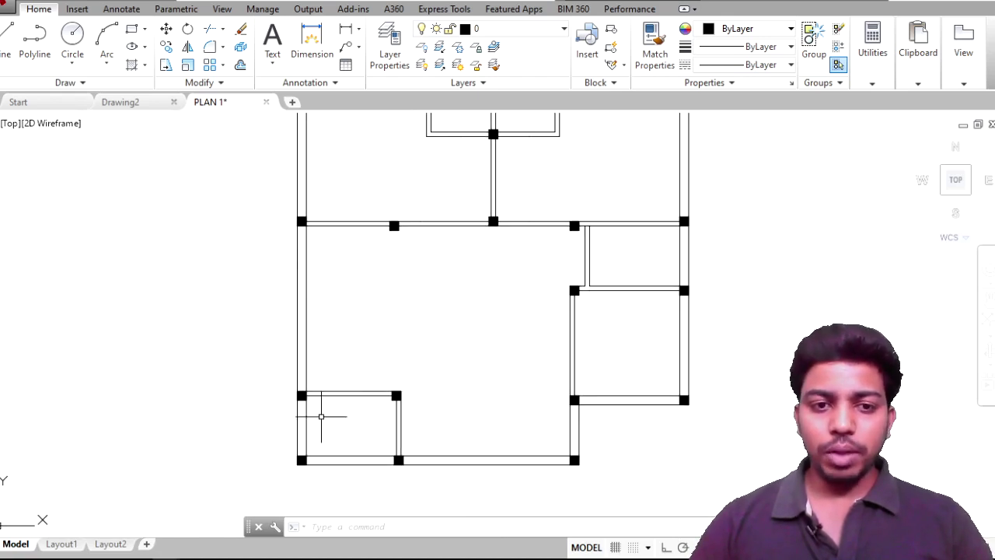
pyautogui.moveTo(294, 322); pyautogui.dragTo(351, 306, button='middle')
pyautogui.scroll(3, 315, 361)
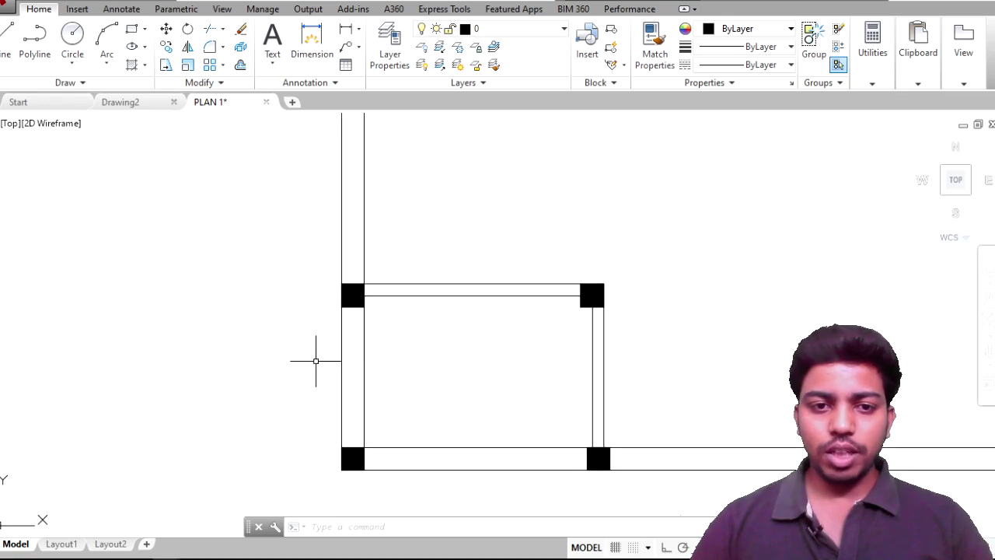
# Step: Copy the top-left column with CO to a spot midway along the left outer wall
pyautogui.scroll(4, 362, 324)
pyautogui.click(350, 307)
pyautogui.click(317, 207)
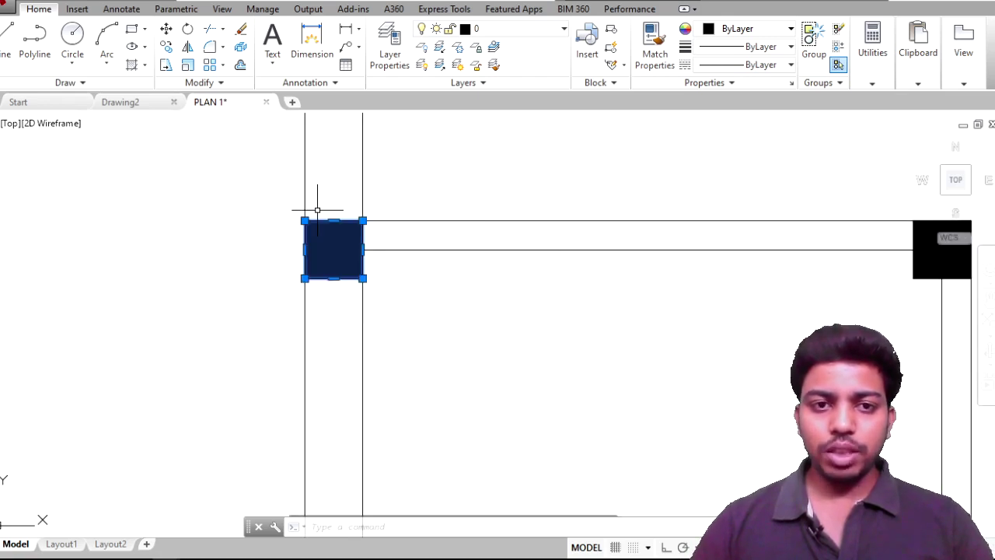
pyautogui.write('co')
pyautogui.press('Return')
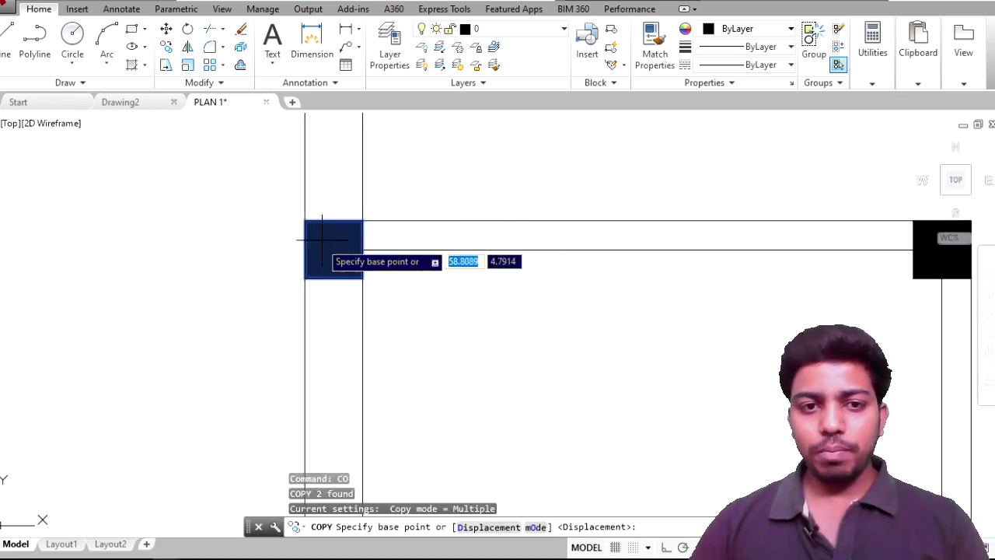
pyautogui.click(360, 250)
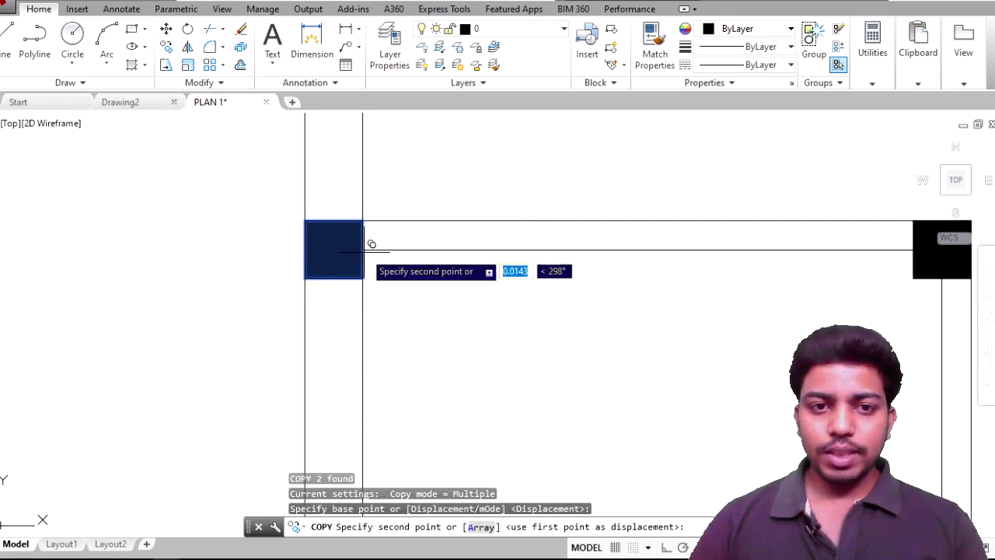
pyautogui.scroll(-2, 368, 244)
pyautogui.moveTo(374, 171); pyautogui.dragTo(381, 218, button='middle')
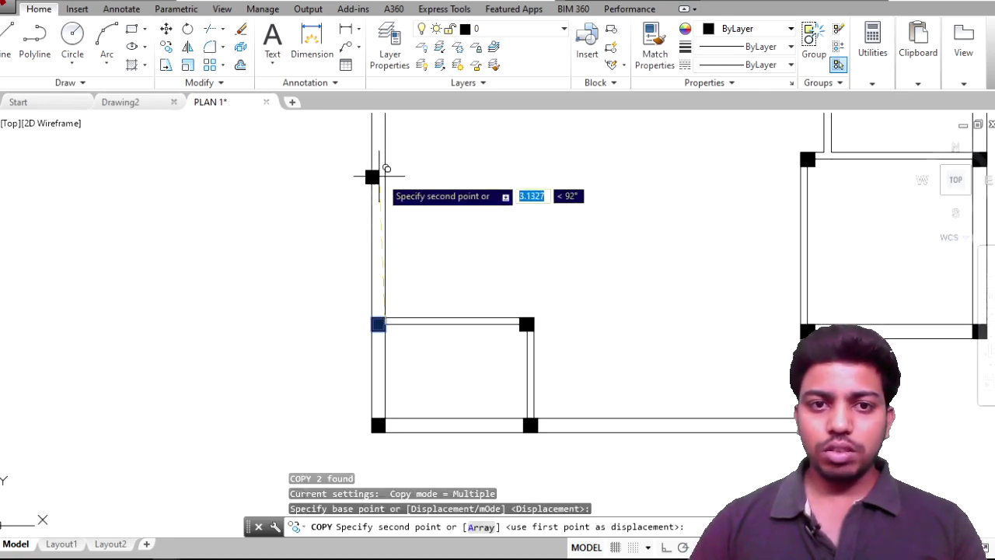
pyautogui.click(378, 187)
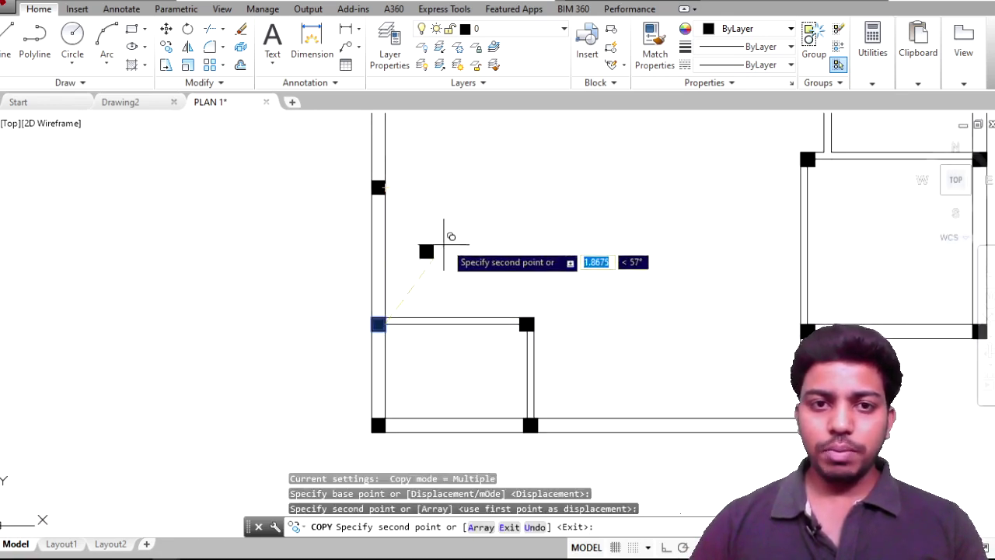
pyautogui.scroll(-4, 447, 233)
pyautogui.moveTo(451, 231)
pyautogui.mouseDown(button='middle')
pyautogui.moveTo(411, 255)
pyautogui.moveTo(477, 270)
pyautogui.moveTo(368, 303)
pyautogui.mouseUp(button='middle')
pyautogui.press('Return')
pyautogui.scroll(1, 389, 233)
pyautogui.scroll(3, 429, 249)
pyautogui.scroll(-4, 433, 249)
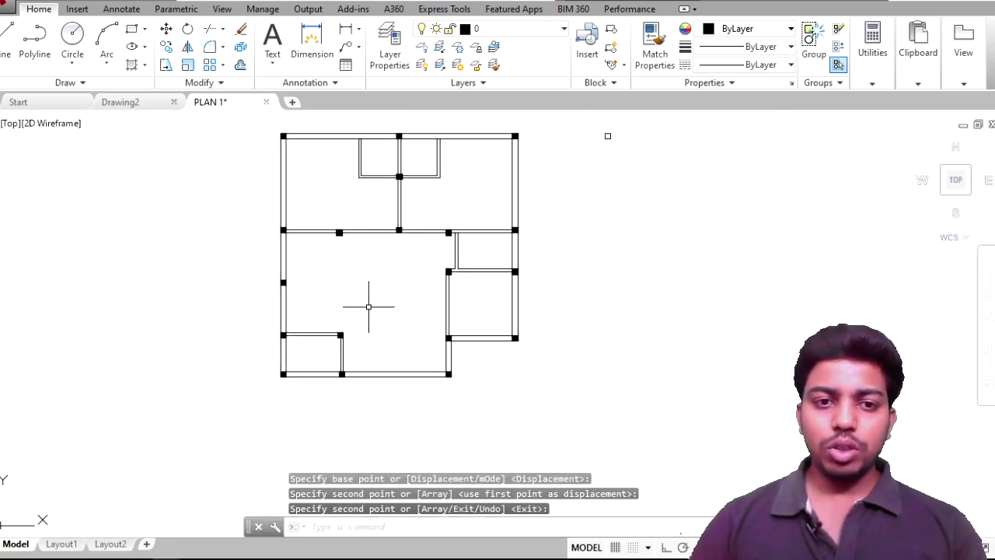
pyautogui.scroll(2, 335, 277)
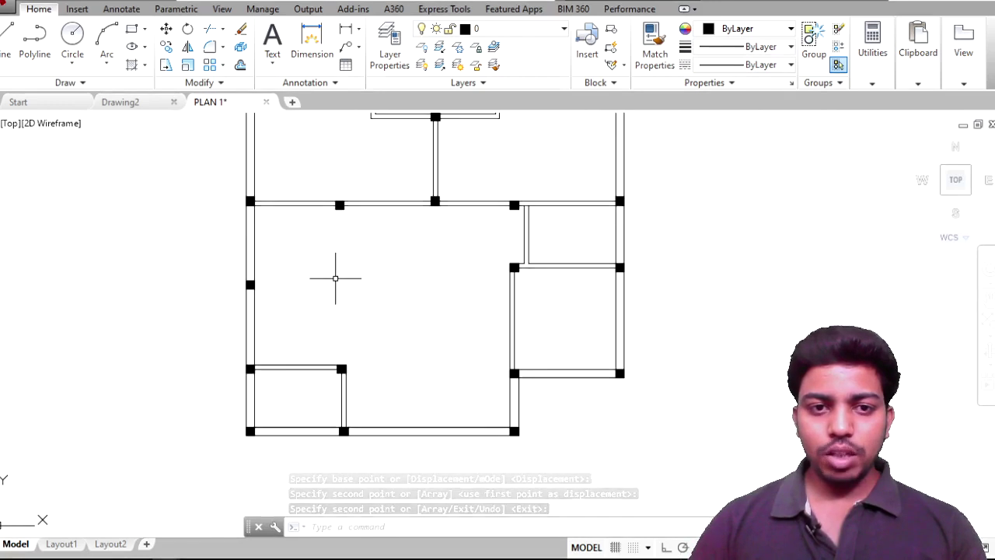
pyautogui.scroll(4, 250, 288)
pyautogui.scroll(-2, 342, 297)
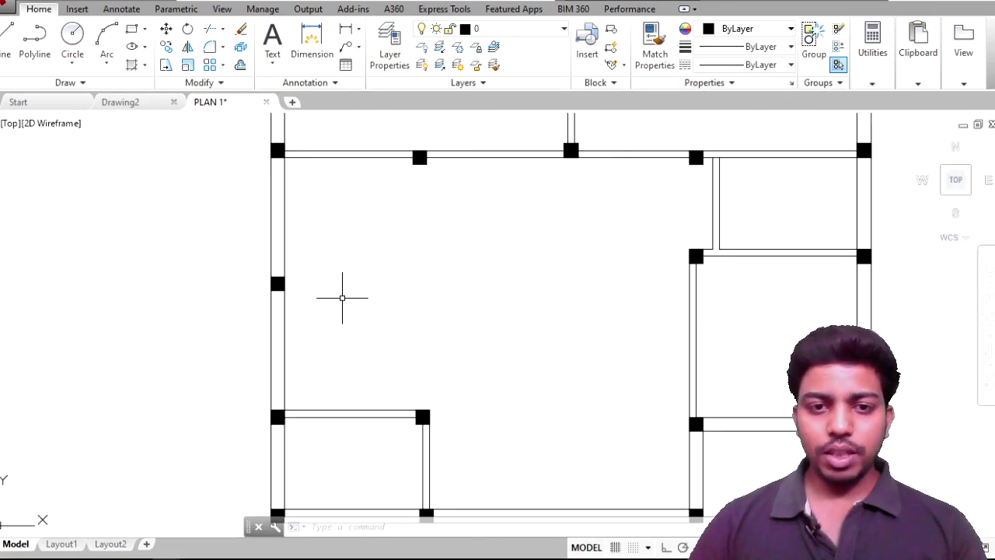
# Step: Delete the stray column sitting on the top wall
pyautogui.click(425, 148)
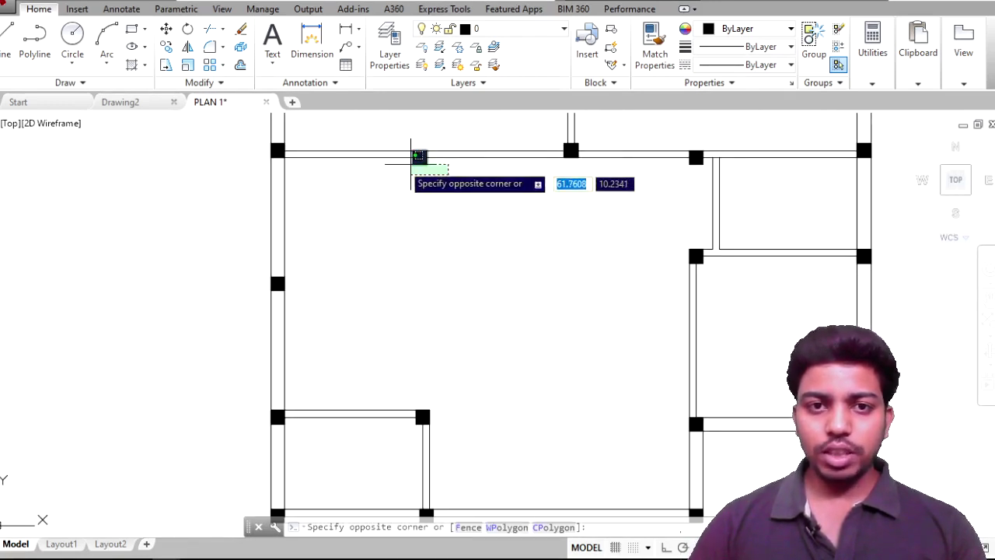
pyautogui.click(401, 163)
pyautogui.press('Delete')
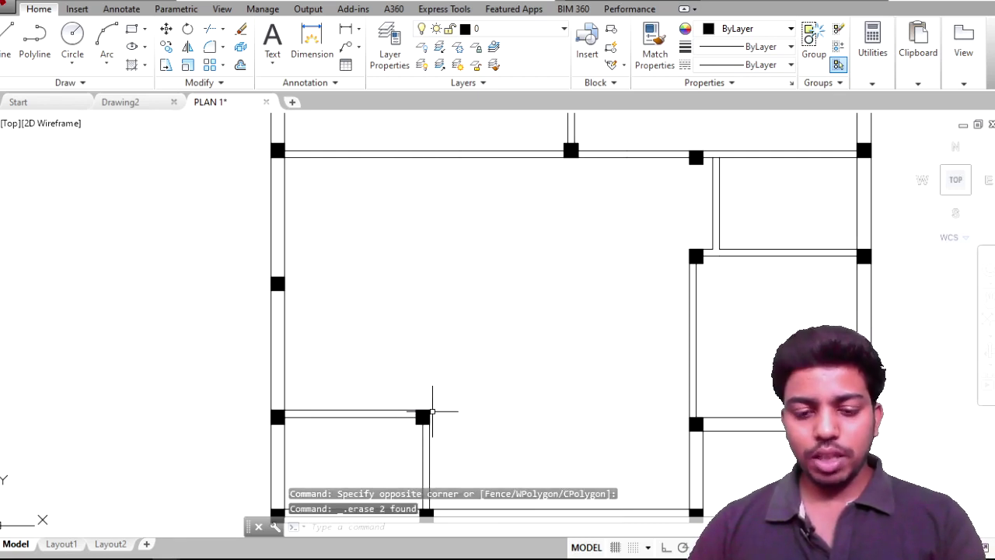
# Step: Draw a vertical line from the lower interior column up to the top wall
pyautogui.write('l')
pyautogui.press('Return')
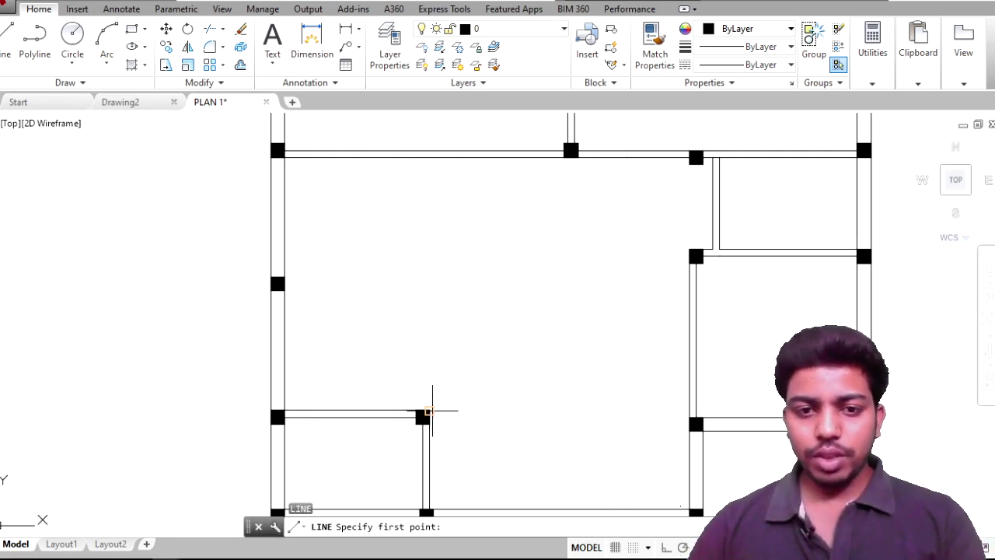
pyautogui.click(432, 410)
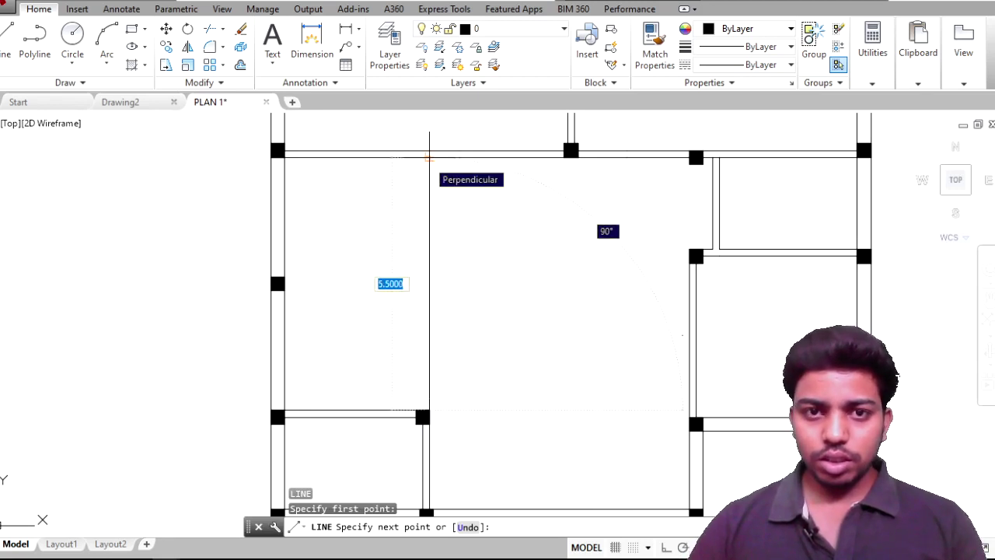
pyautogui.click(429, 157)
pyautogui.press('Return')
pyautogui.click(438, 340)
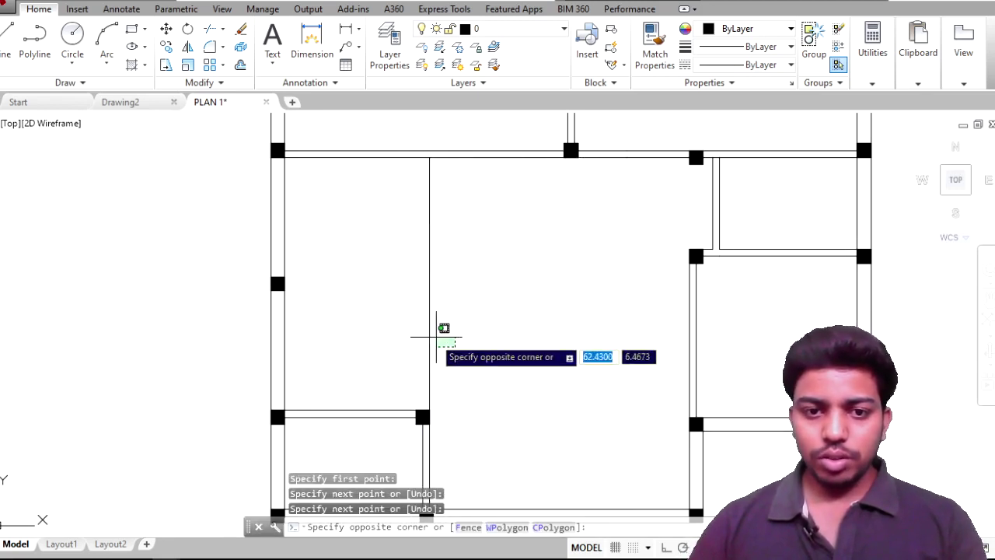
pyautogui.click(436, 337)
pyautogui.click(433, 381)
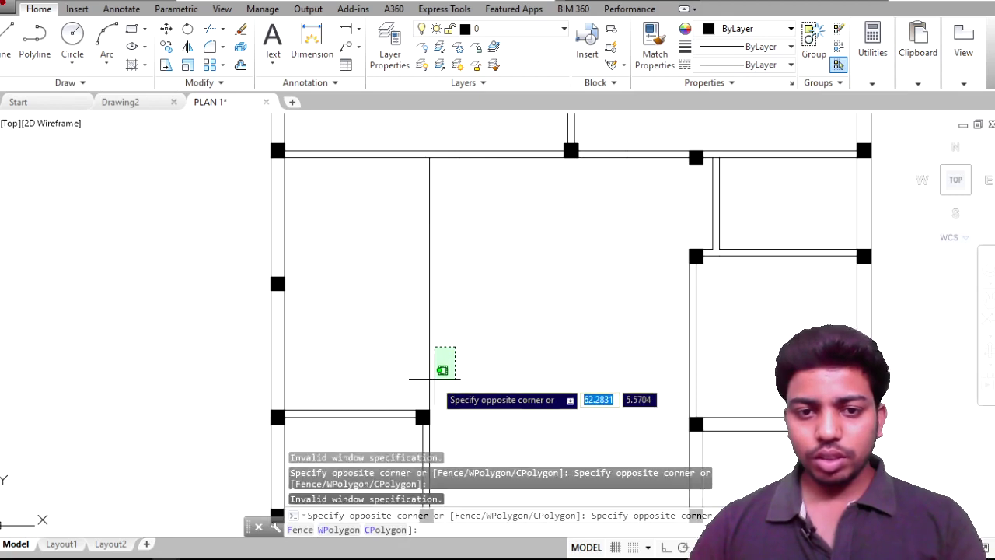
pyautogui.press('Escape')
# Step: Start a second wall-face line at the column corner
pyautogui.write('l')
pyautogui.press('Return')
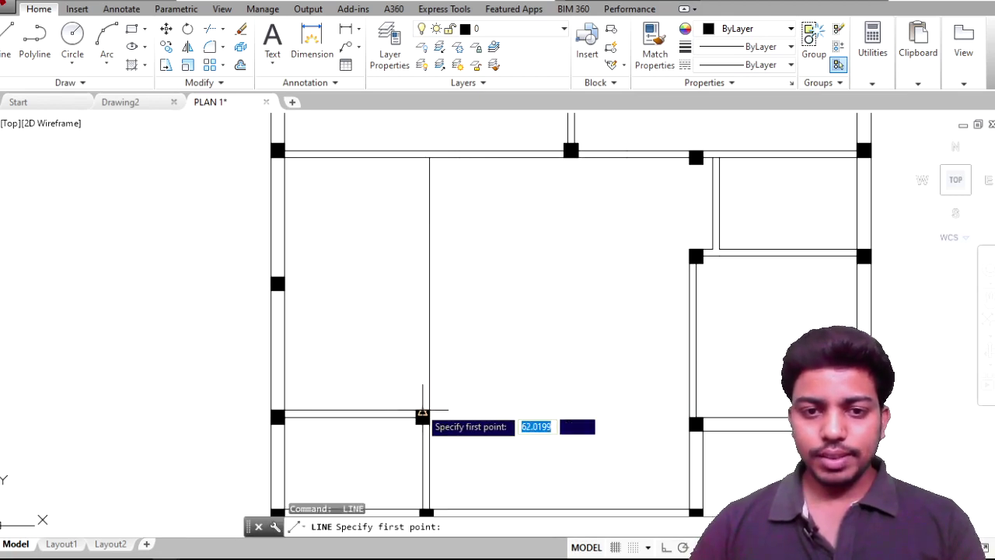
pyautogui.scroll(5, 417, 410)
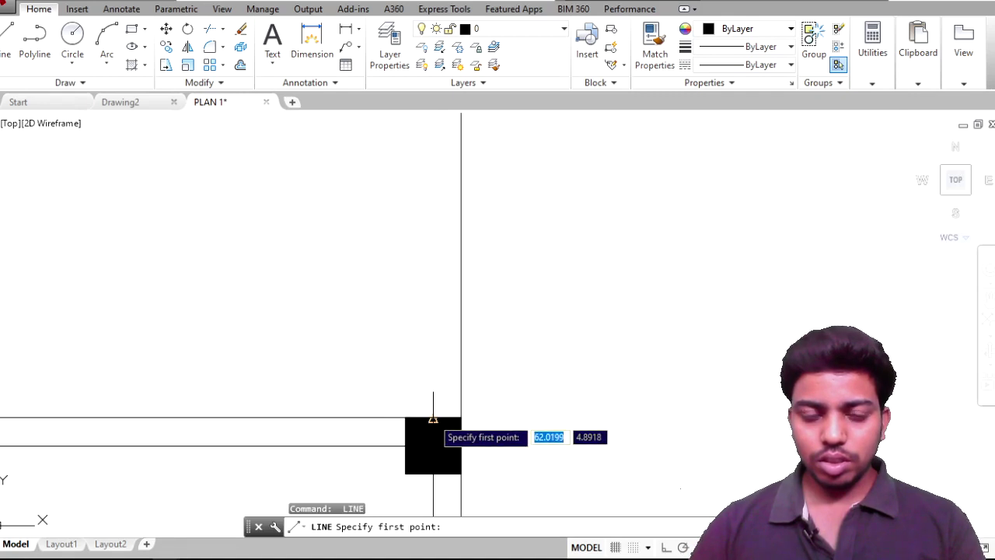
pyautogui.click(434, 419)
pyautogui.scroll(-5, 451, 264)
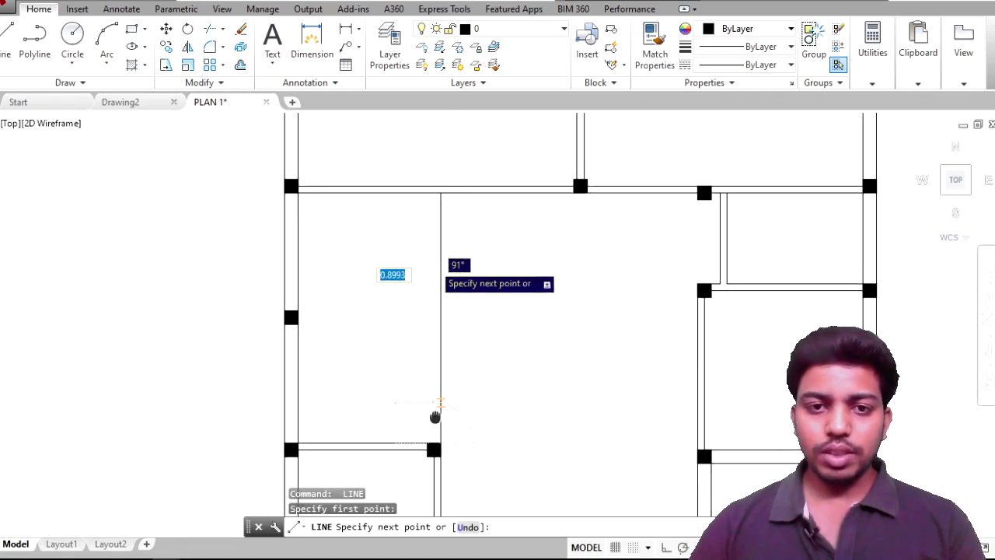
# Step: Finish the second partition face on the top wall, then start and cancel a move of the left-wall column
pyautogui.click(434, 200)
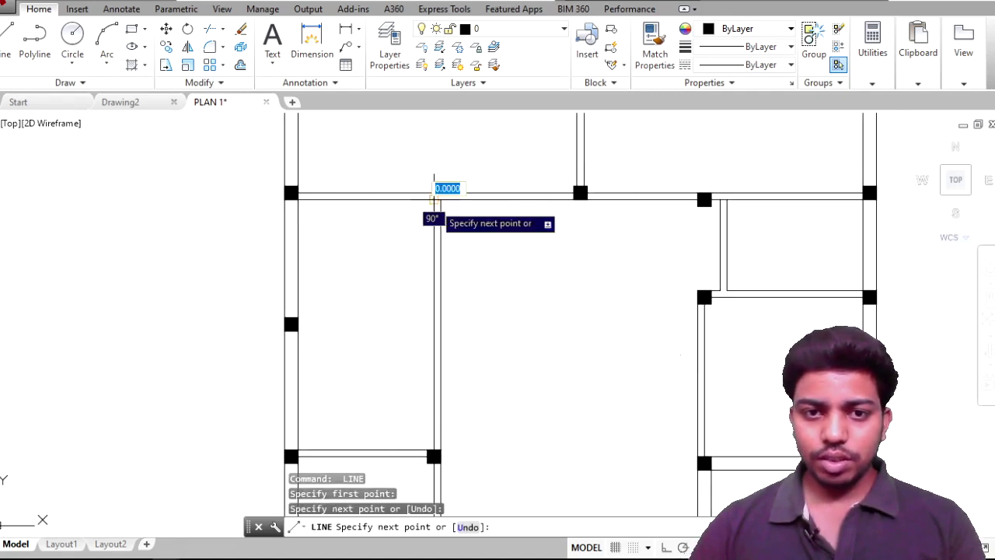
pyautogui.press('Return')
pyautogui.scroll(5, 278, 317)
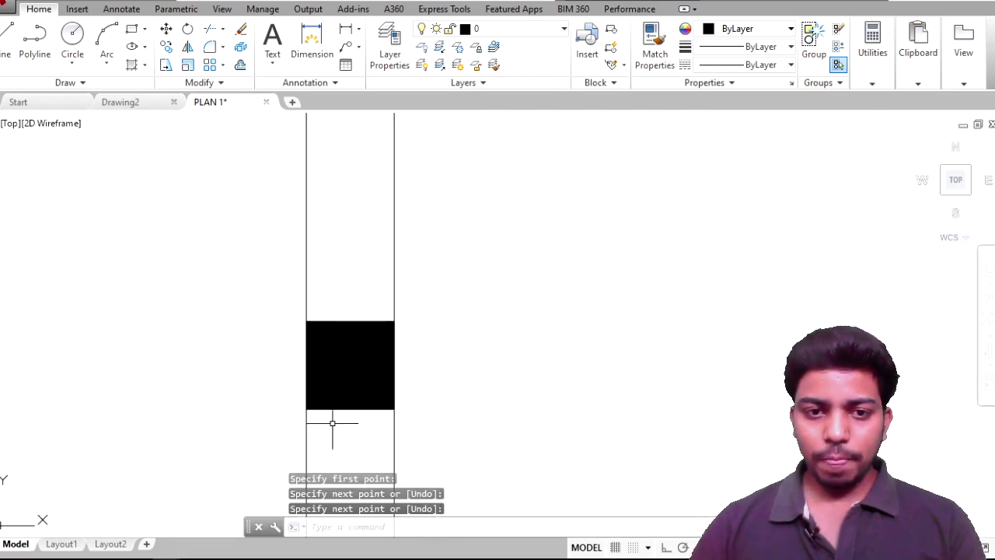
pyautogui.click(350, 442)
pyautogui.click(330, 299)
pyautogui.write('m')
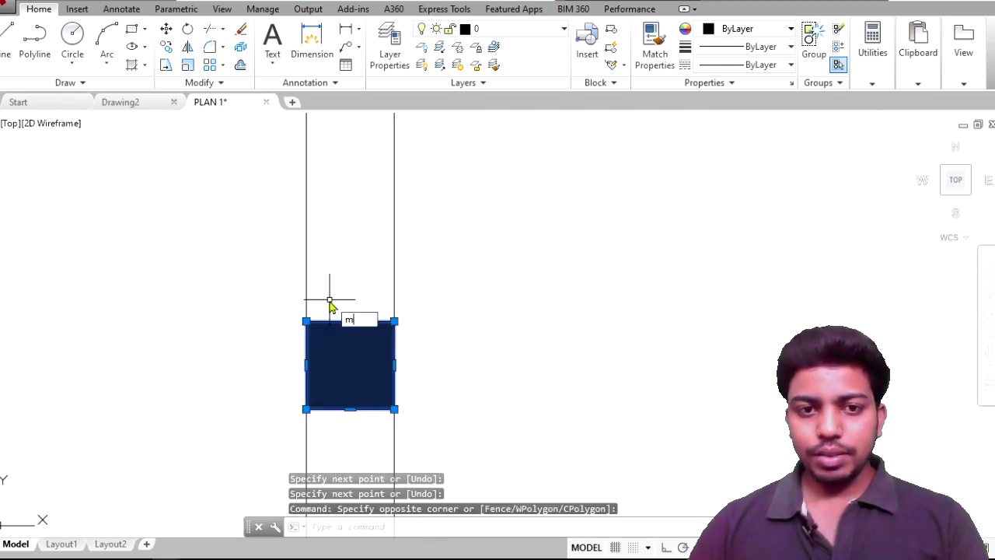
pyautogui.press('Return')
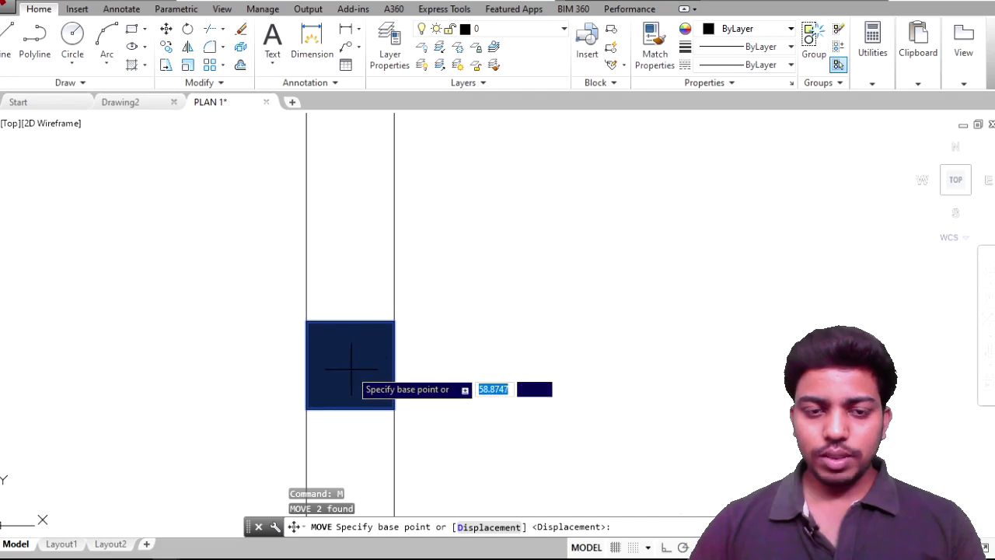
pyautogui.click(346, 365)
pyautogui.scroll(-2, 433, 362)
pyautogui.scroll(-3, 551, 360)
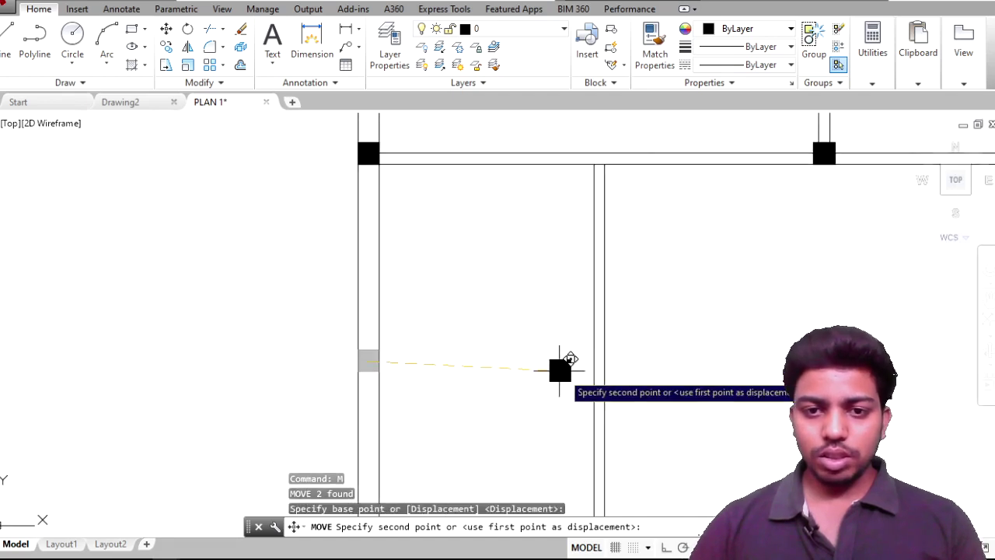
pyautogui.press('Escape')
# Step: Copy the left-wall column horizontally onto the new partition wall with Ortho on
pyautogui.scroll(8, 342, 364)
pyautogui.click(324, 355)
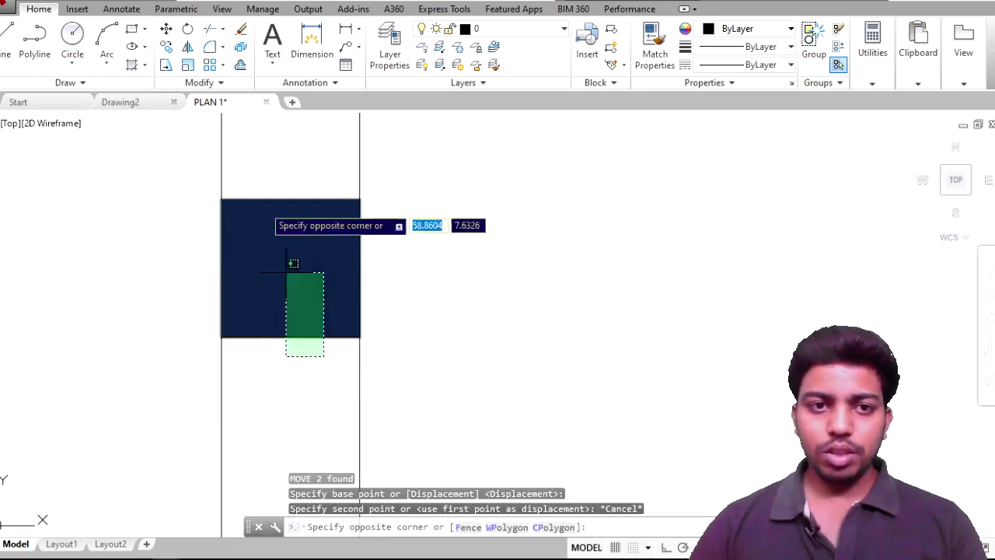
pyautogui.click(230, 162)
pyautogui.write('co')
pyautogui.press('Return')
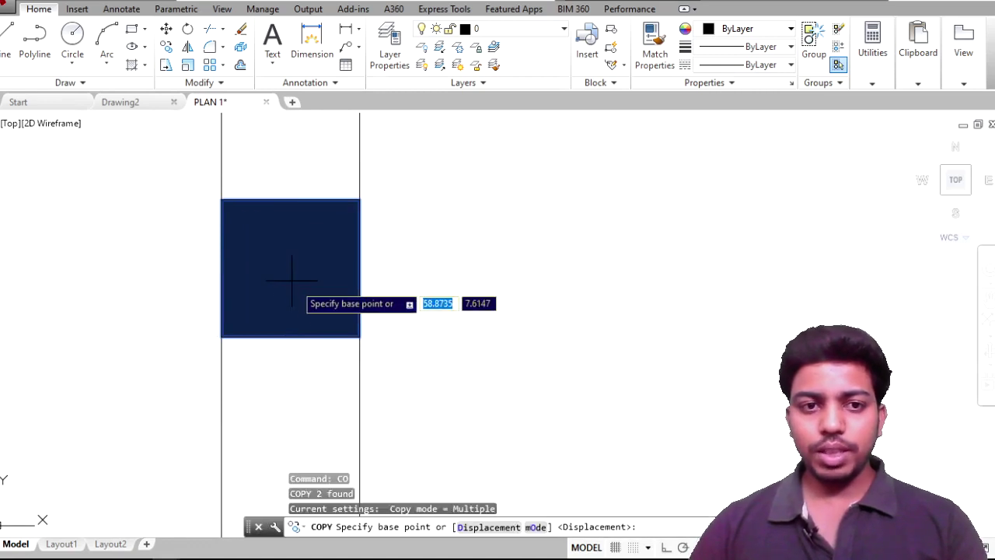
pyautogui.click(291, 261)
pyautogui.scroll(-4, 538, 303)
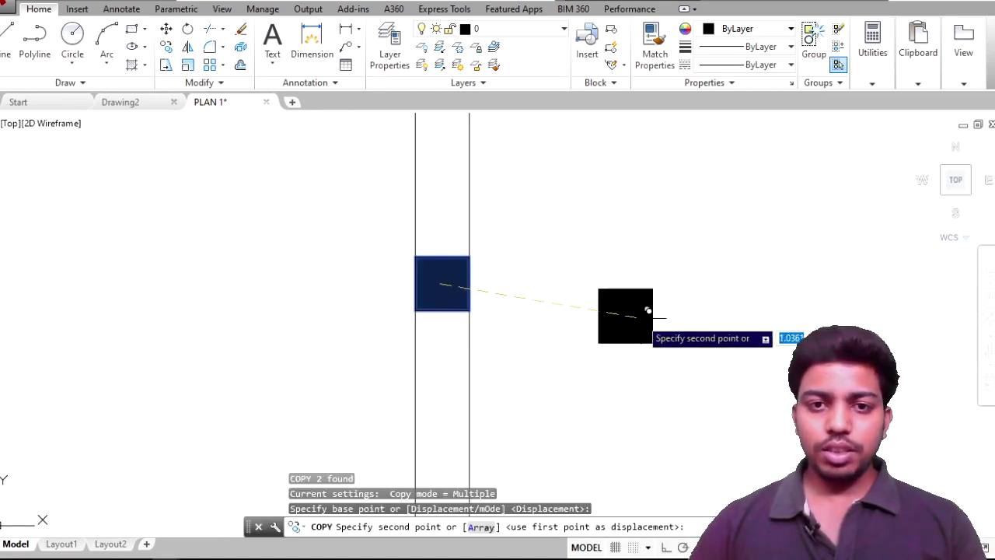
pyautogui.moveTo(622, 313); pyautogui.dragTo(342, 265, button='middle')
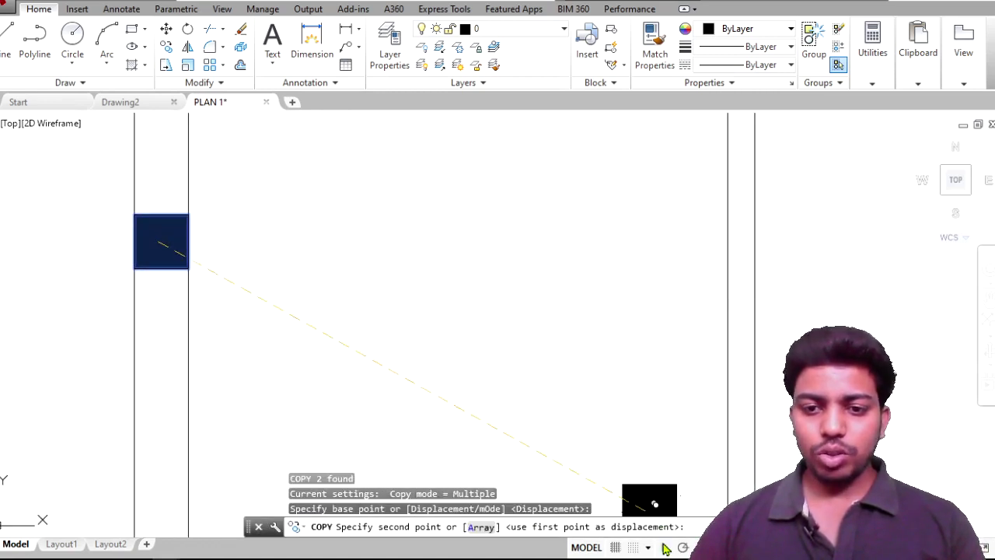
pyautogui.press('F8')
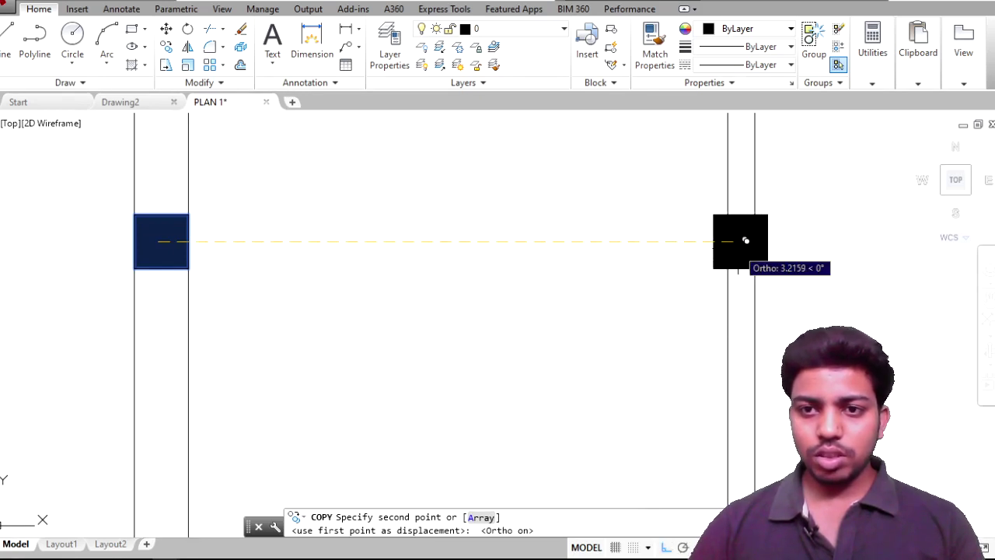
pyautogui.click(746, 241)
pyautogui.press('Escape')
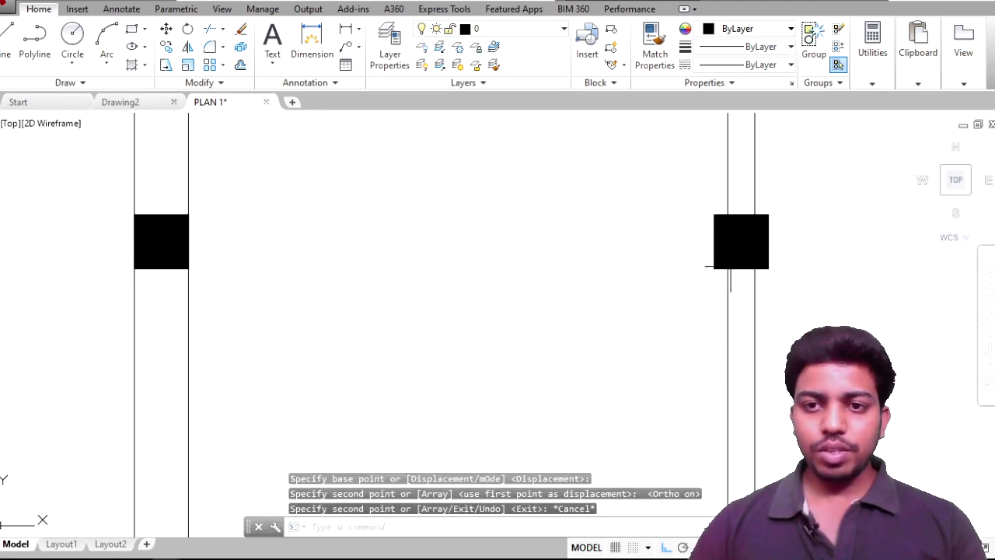
pyautogui.scroll(-5, 734, 256)
pyautogui.moveTo(729, 337); pyautogui.dragTo(510, 339, button='middle')
pyautogui.scroll(4, 504, 251)
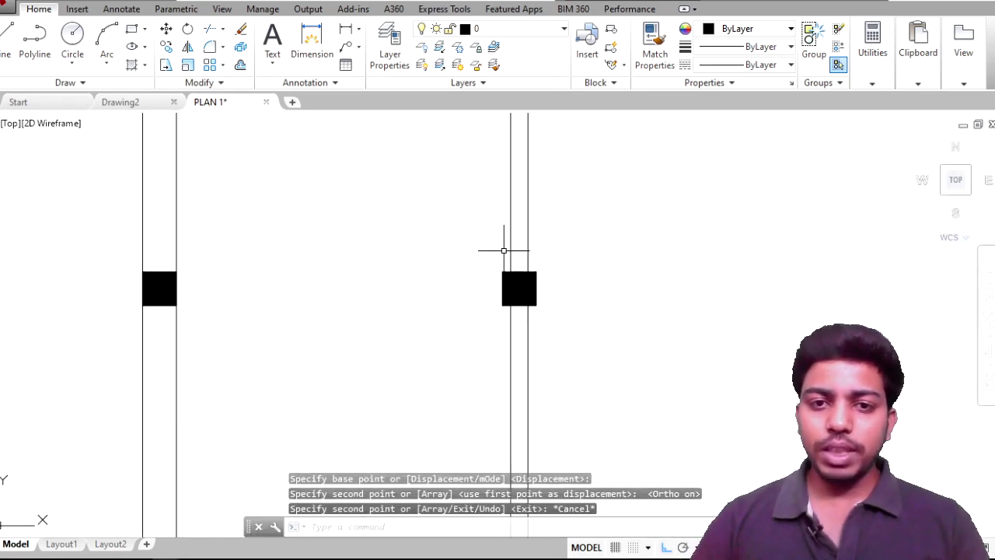
pyautogui.scroll(4, 507, 248)
# Step: Copy that column up to where the new partition meets the top wall
pyautogui.click(493, 303)
pyautogui.click(476, 204)
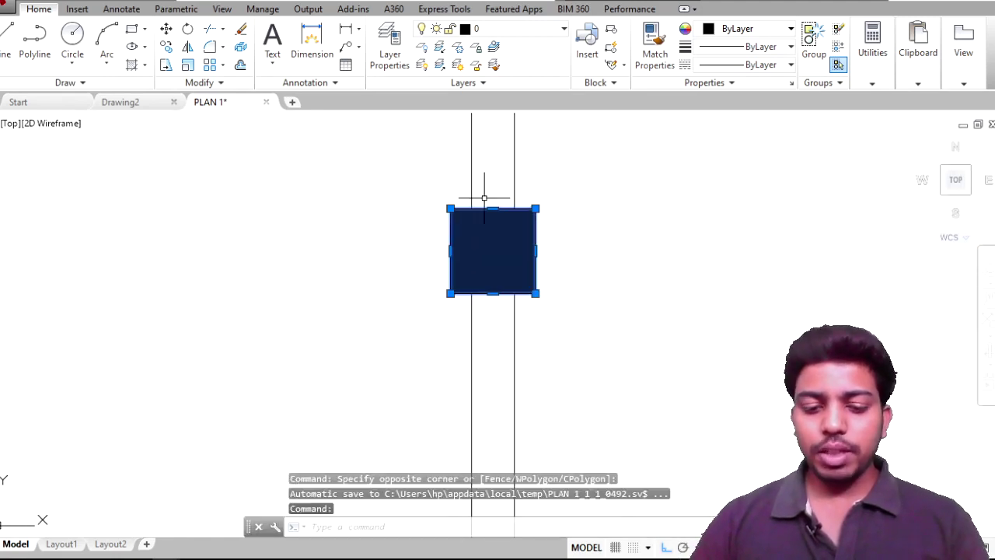
pyautogui.write('co')
pyautogui.press('Return')
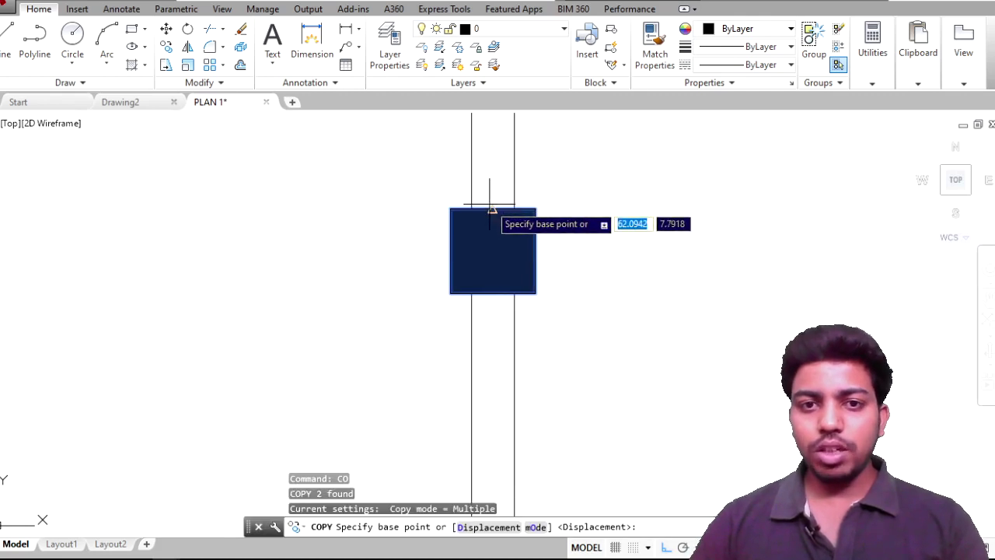
pyautogui.click(493, 210)
pyautogui.scroll(-1, 497, 204)
pyautogui.scroll(-3, 493, 233)
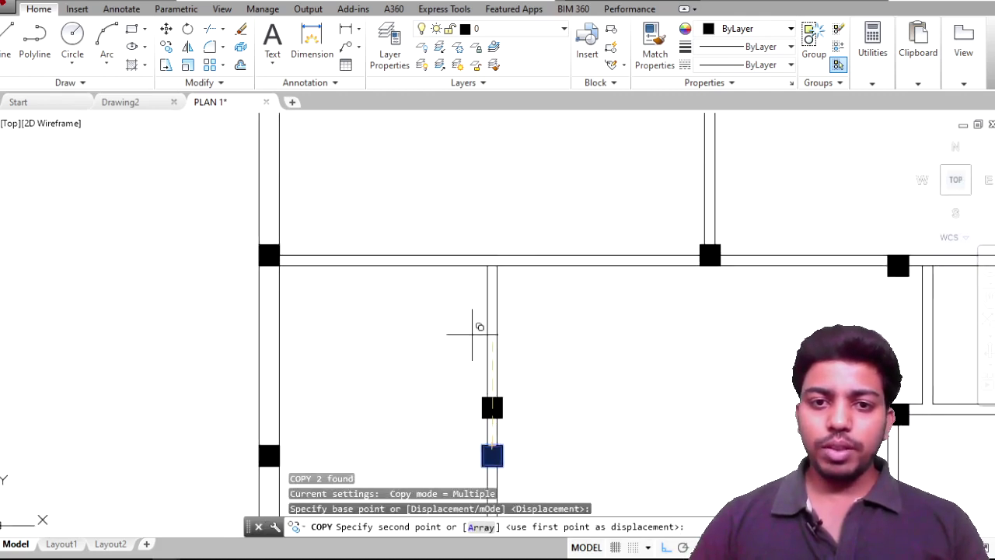
pyautogui.scroll(3, 478, 311)
pyautogui.click(510, 237)
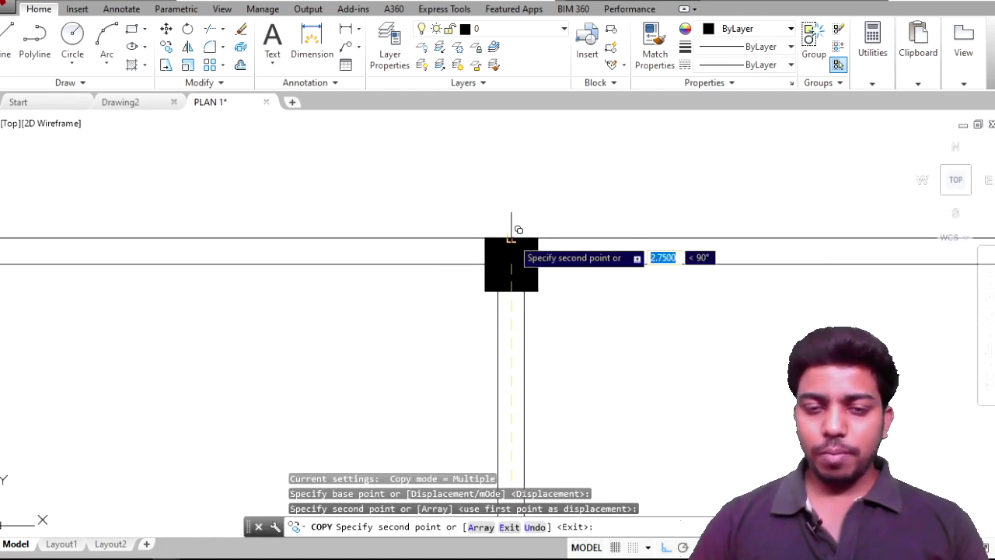
pyautogui.press('Escape')
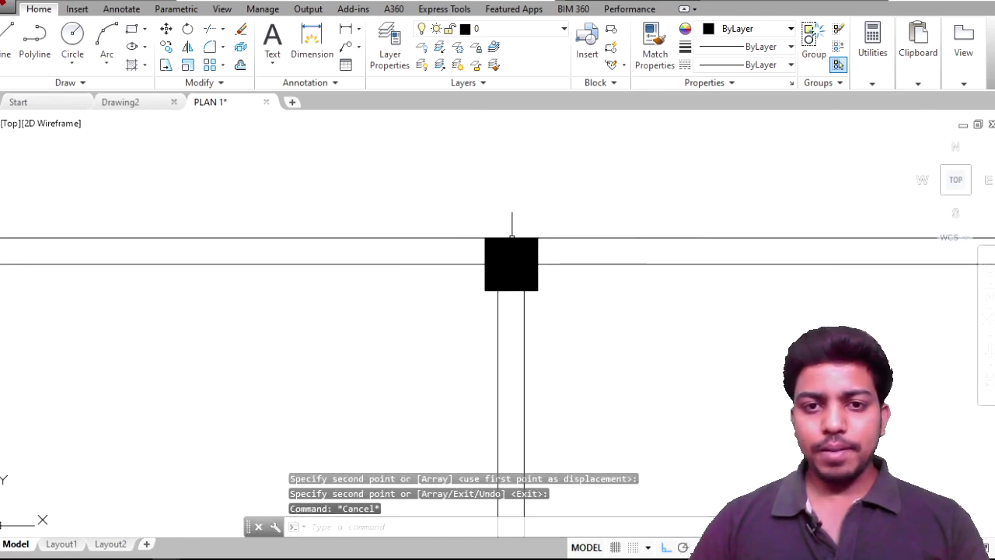
pyautogui.scroll(-4, 537, 284)
pyautogui.scroll(-2, 542, 289)
pyautogui.moveTo(573, 303); pyautogui.dragTo(454, 294, button='middle')
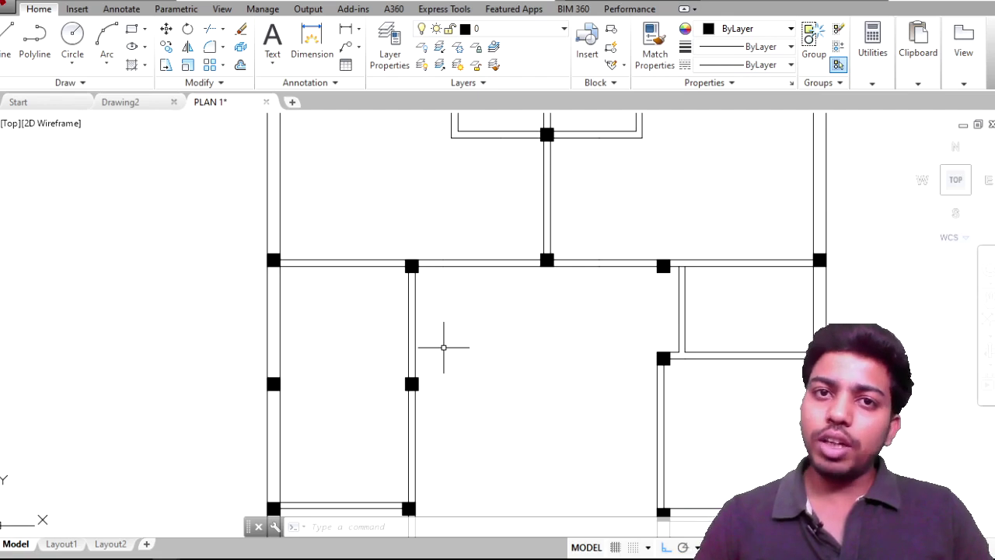
# Step: Zoom and pan past the new wall's columns to frame the plan's top-left corner and top wall
pyautogui.scroll(-2, 440, 394)
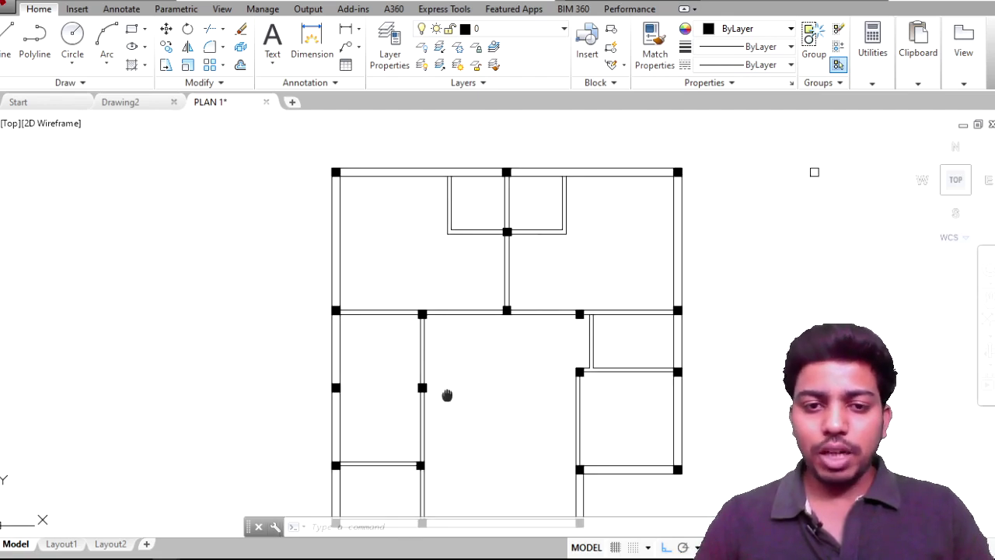
pyautogui.moveTo(447, 396); pyautogui.dragTo(446, 365, button='middle')
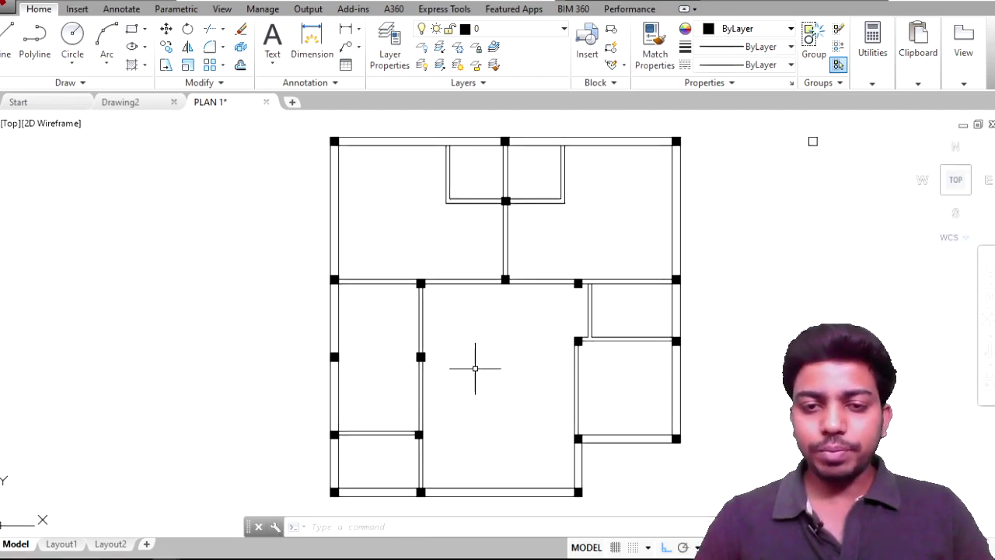
pyautogui.scroll(-2, 473, 371)
pyautogui.scroll(4, 434, 328)
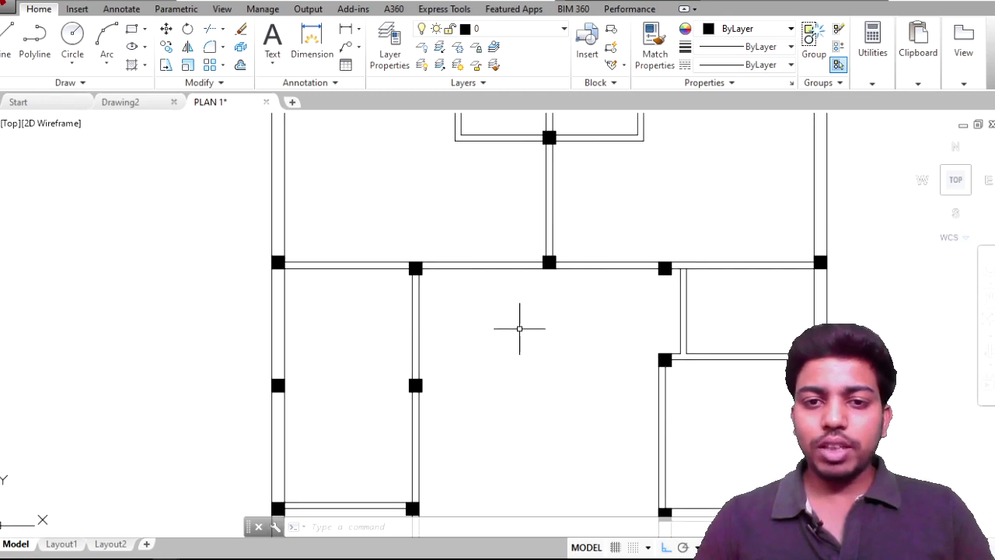
pyautogui.moveTo(520, 329); pyautogui.dragTo(507, 479, button='middle')
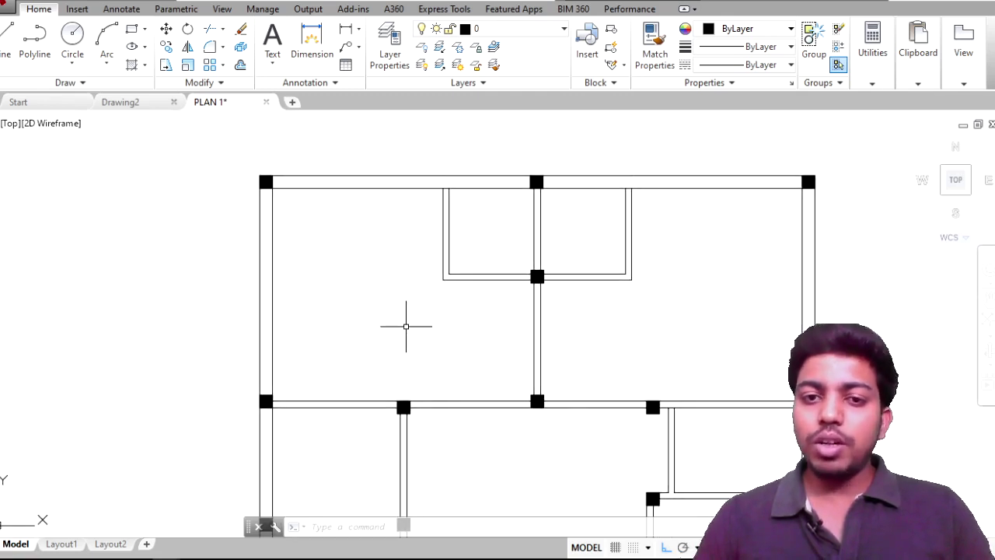
pyautogui.scroll(3, 350, 249)
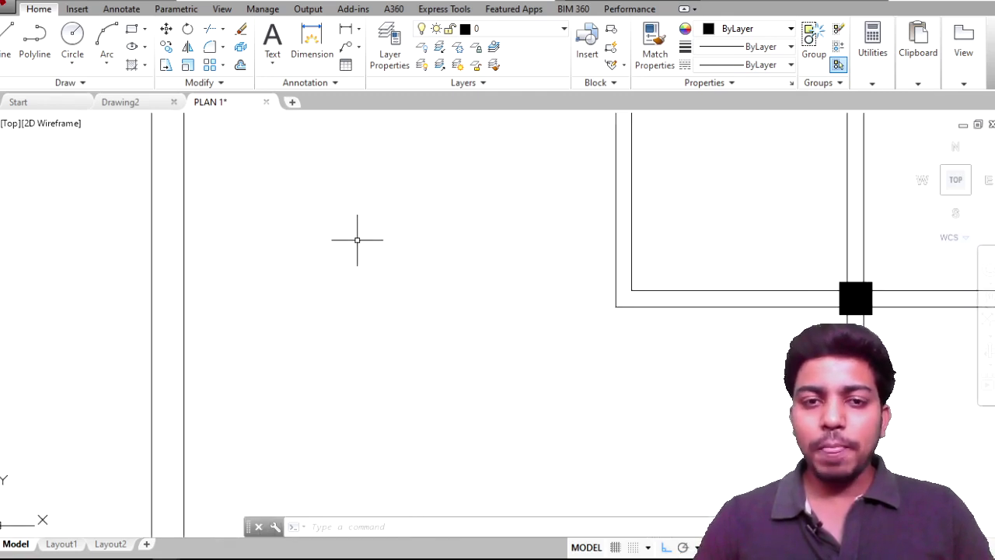
pyautogui.scroll(-3, 358, 256)
pyautogui.scroll(2, 370, 312)
pyautogui.moveTo(383, 297); pyautogui.dragTo(405, 381, button='middle')
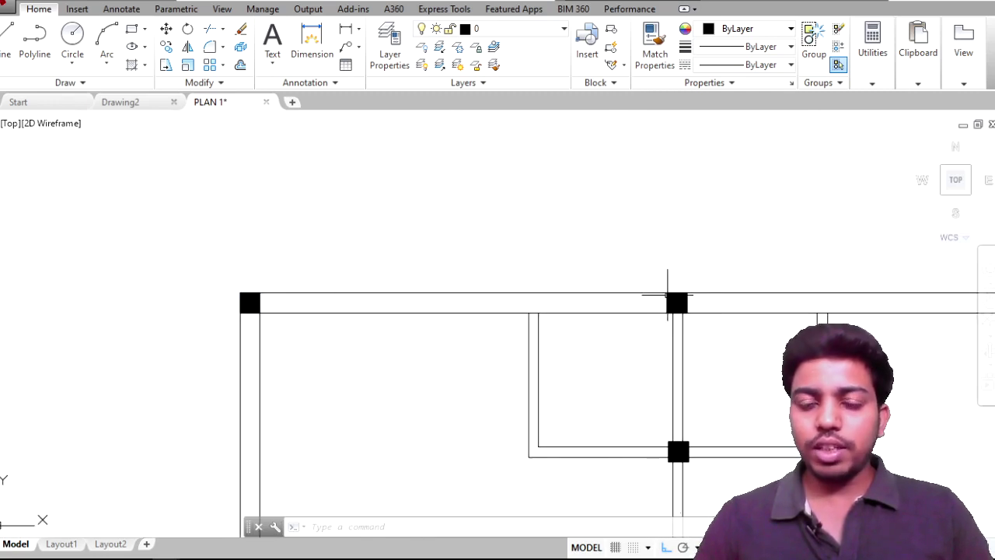
pyautogui.moveTo(393, 321); pyautogui.dragTo(359, 346, button='middle')
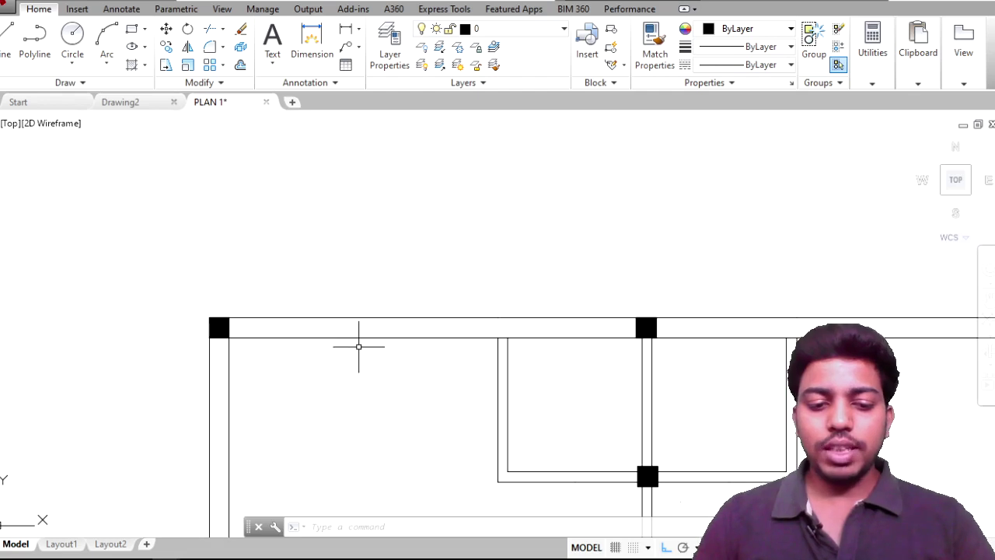
# Step: Dimension the top wall from the corner column to the next column, reading 6.3615
pyautogui.write('dim')
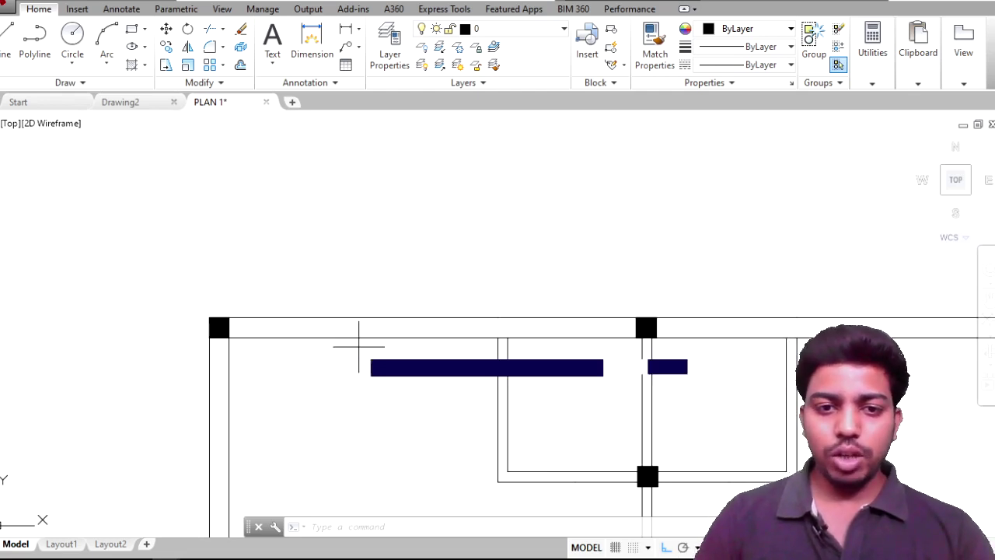
pyautogui.press('Return')
pyautogui.click(206, 317)
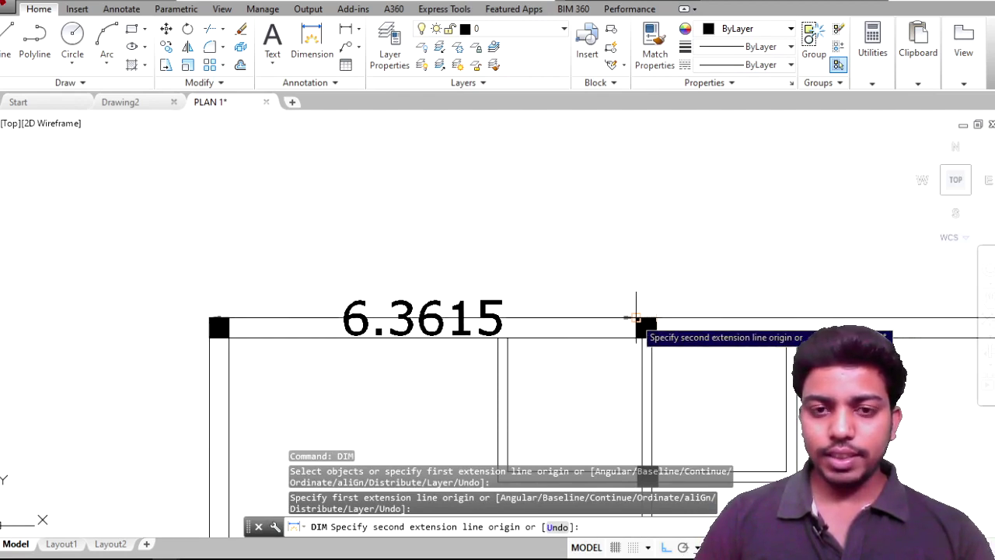
pyautogui.click(635, 317)
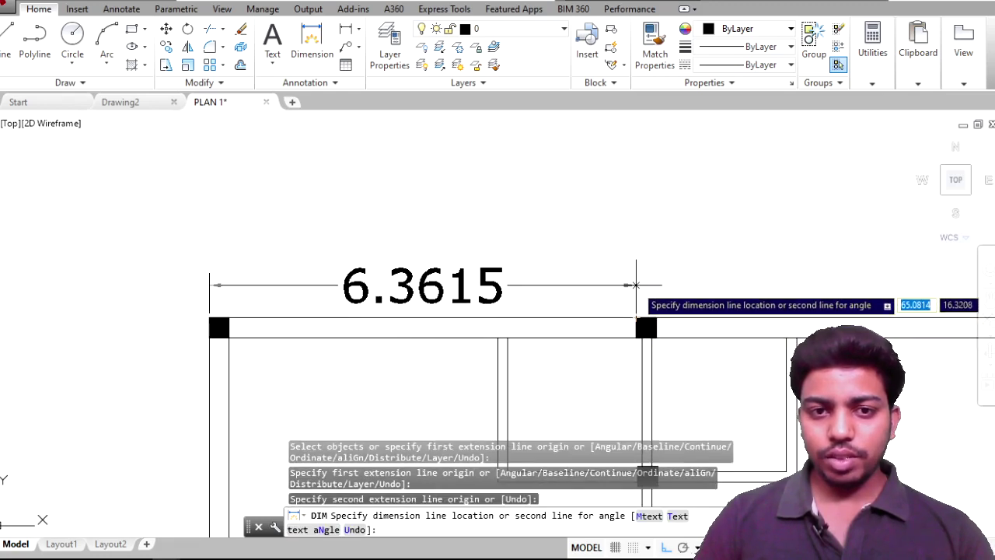
pyautogui.click(637, 278)
pyautogui.scroll(-5, 627, 273)
pyautogui.scroll(-4, 634, 299)
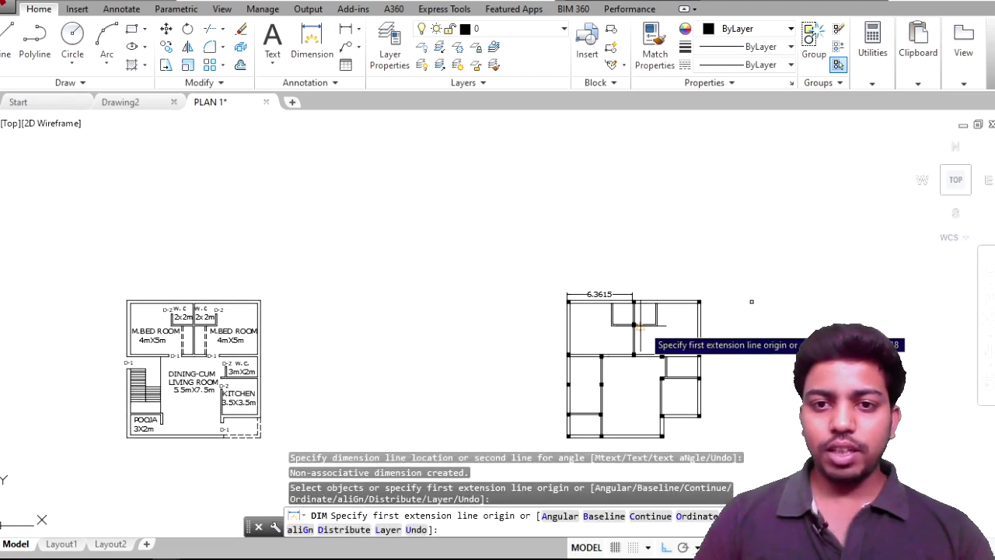
pyautogui.scroll(5, 626, 309)
pyautogui.scroll(3, 625, 309)
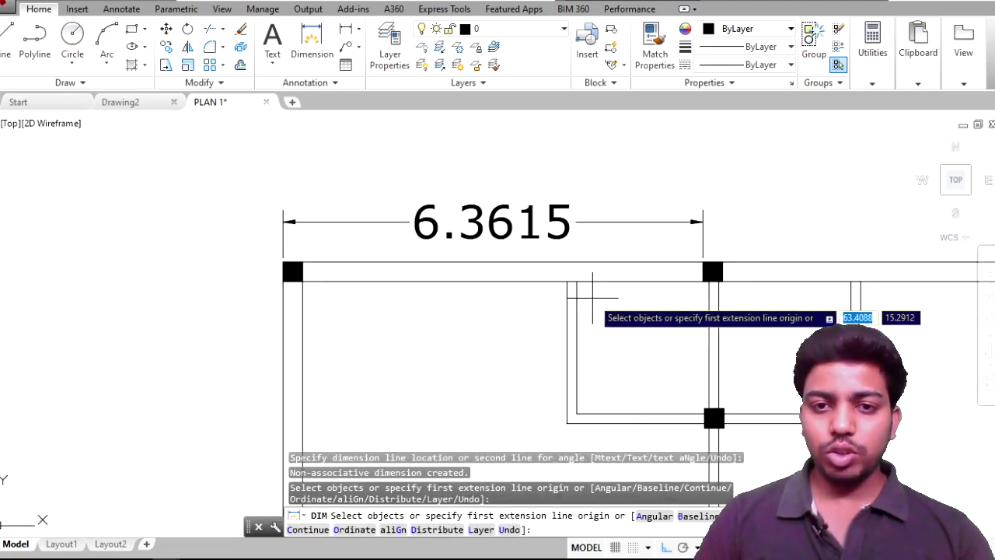
# Step: Cancel a second dimension and window-select the 6.3615 dimension
pyautogui.click(704, 263)
pyautogui.press('Escape')
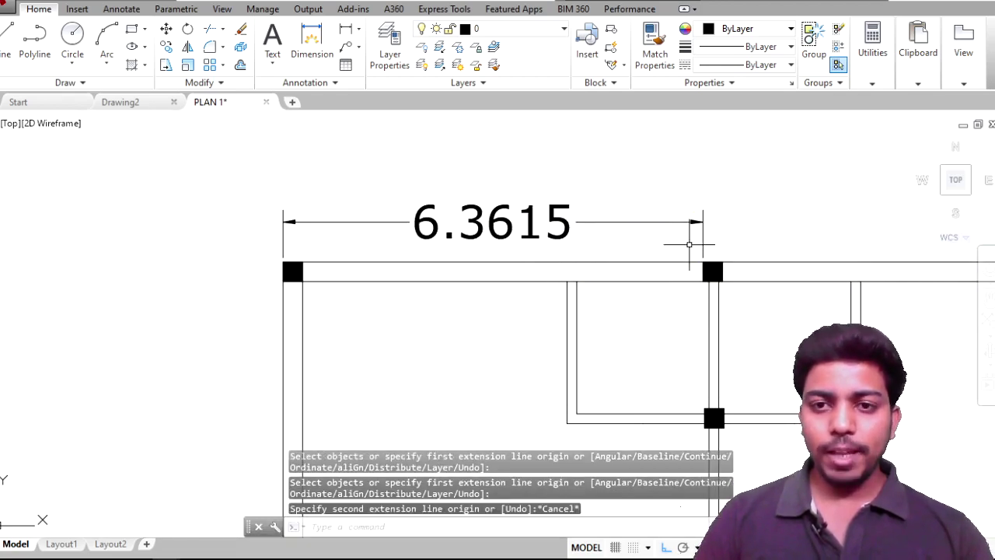
pyautogui.click(731, 242)
pyautogui.click(383, 151)
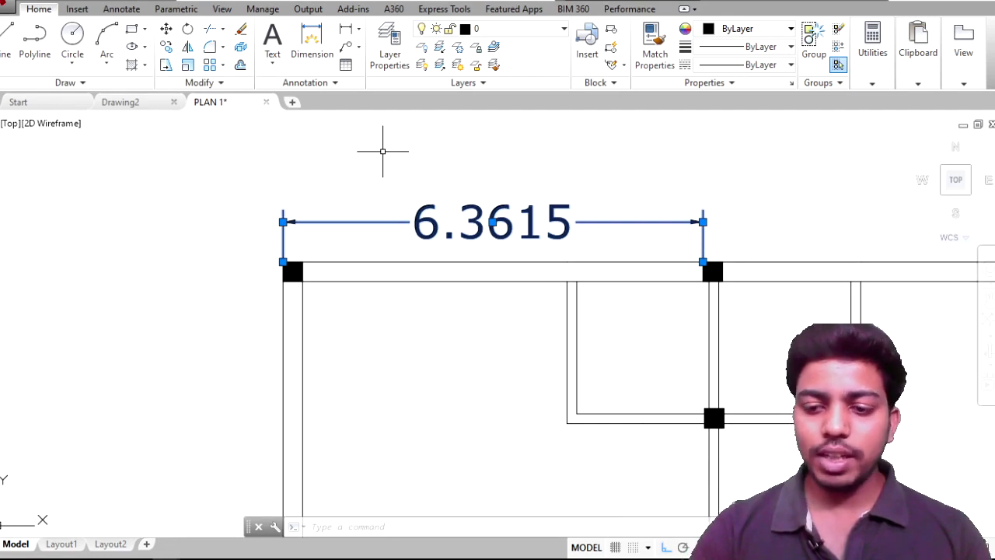
# Step: Erase the 6.3615 dimension and set the arrowhead size (DIMASZ) to 0.25
pyautogui.press('Delete')
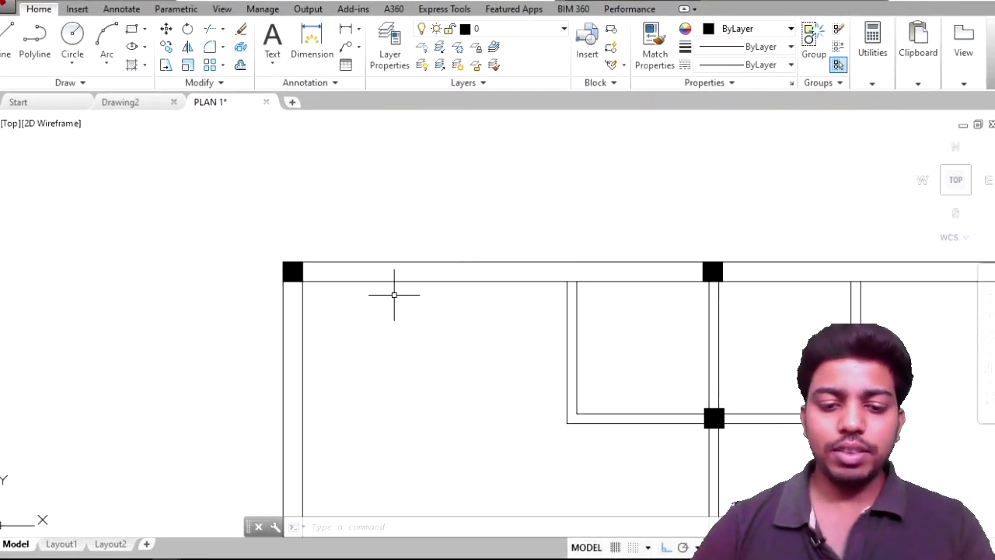
pyautogui.write('dim')
pyautogui.press('Return')
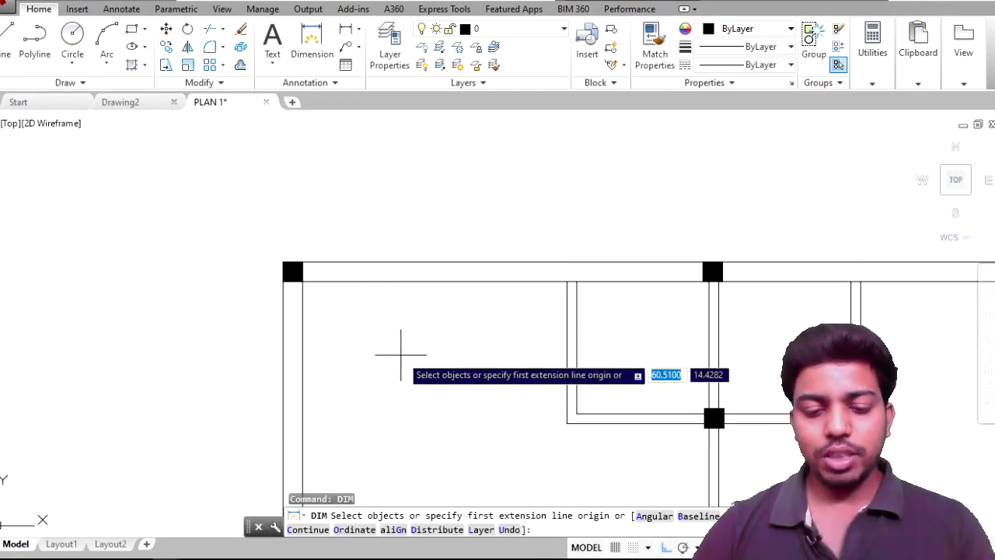
pyautogui.write('dimasz')
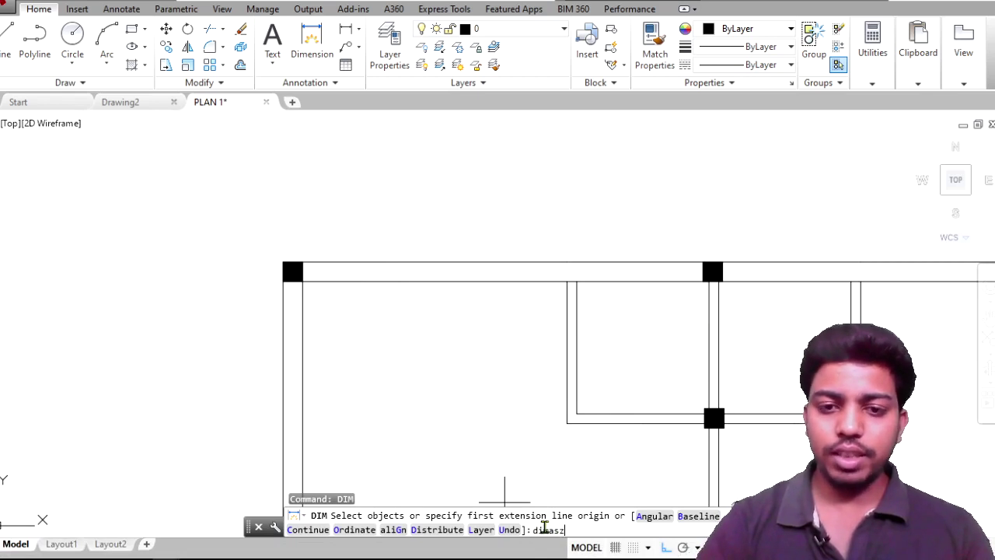
pyautogui.press('Return')
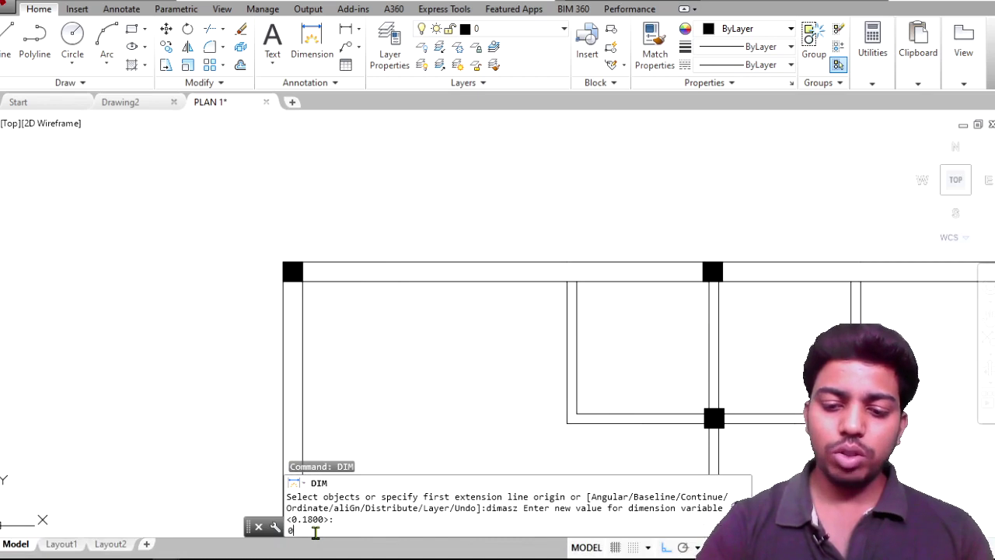
pyautogui.write('.2')
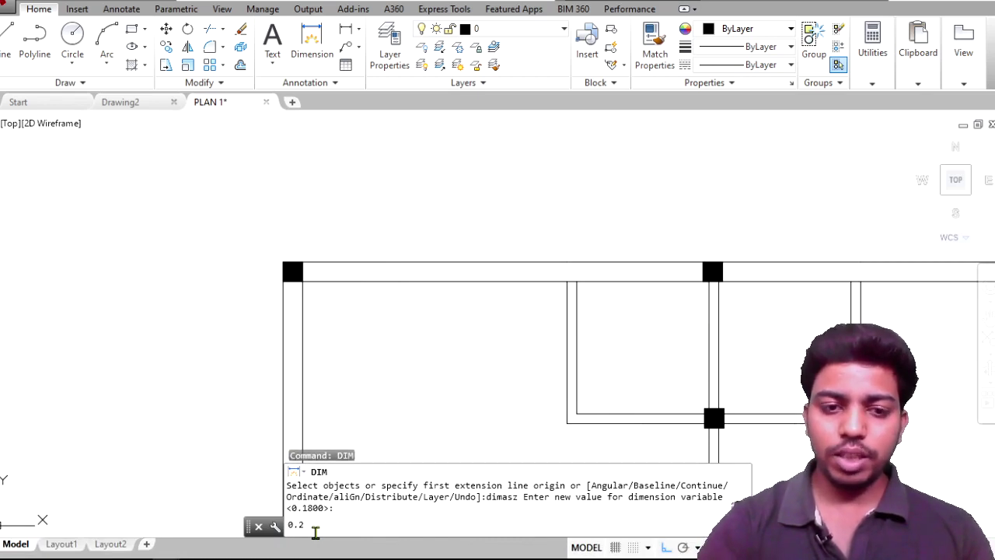
pyautogui.write('5')
pyautogui.press('Return')
pyautogui.write('dimtex')
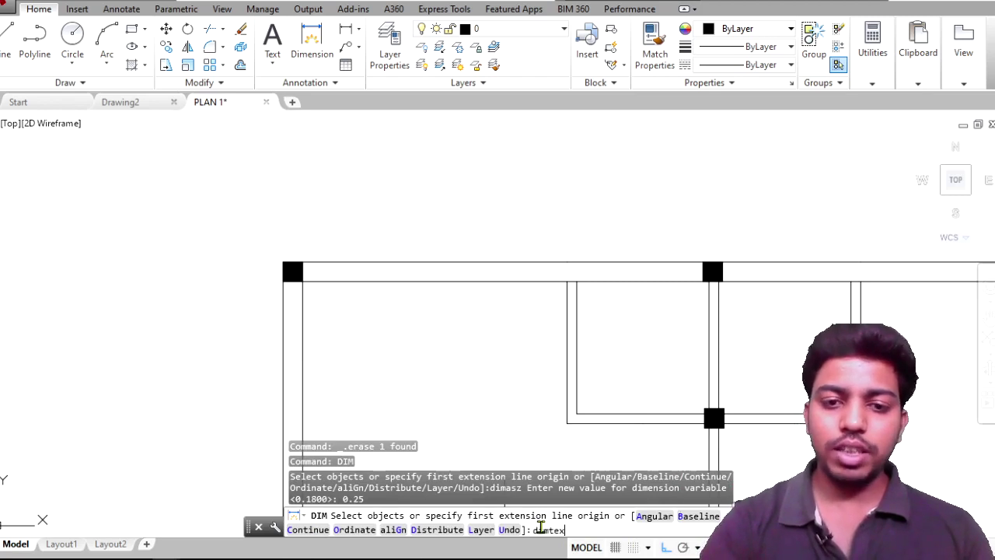
# Step: Call up the dimension text height setting (DIMTXT)
pyautogui.write('t')
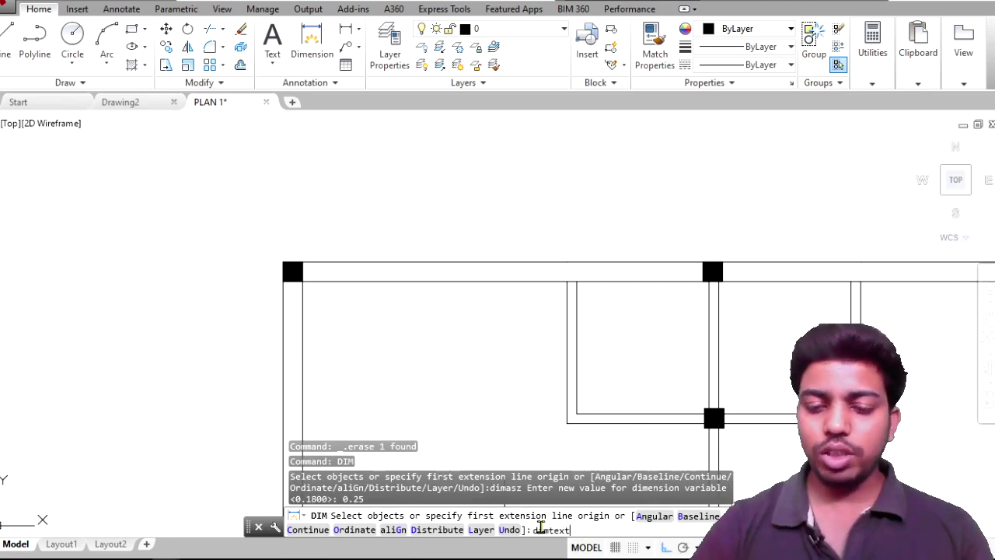
pyautogui.press('Return')
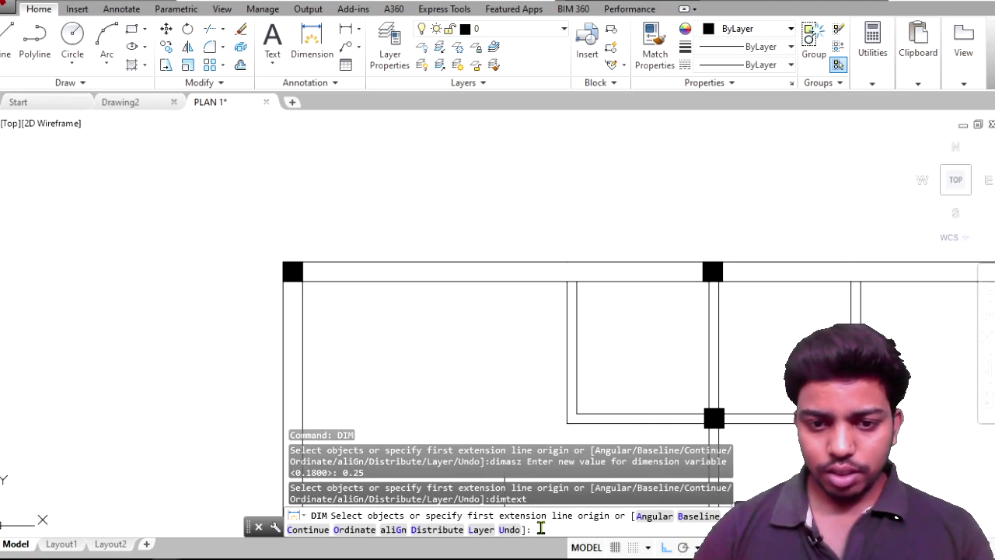
pyautogui.write('dimtxt')
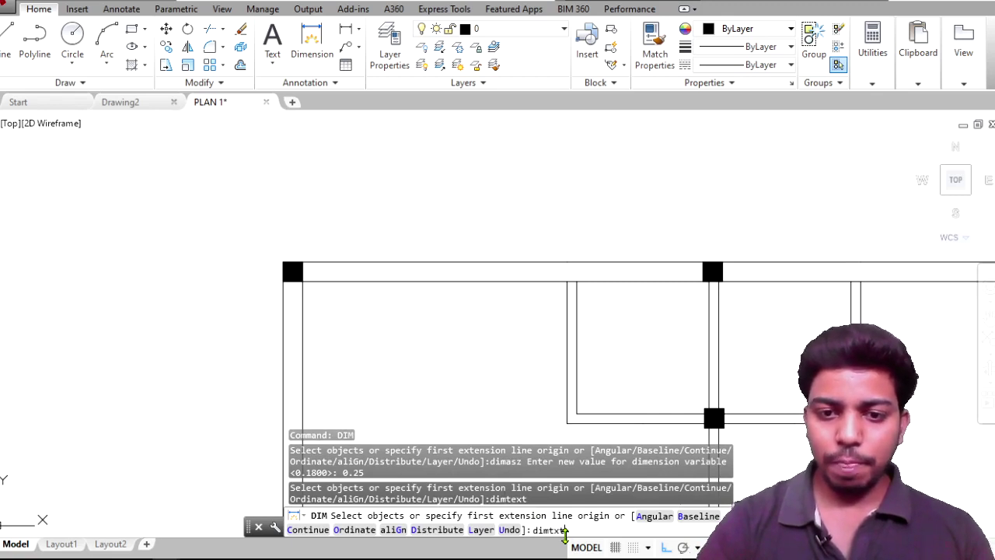
pyautogui.press('Return')
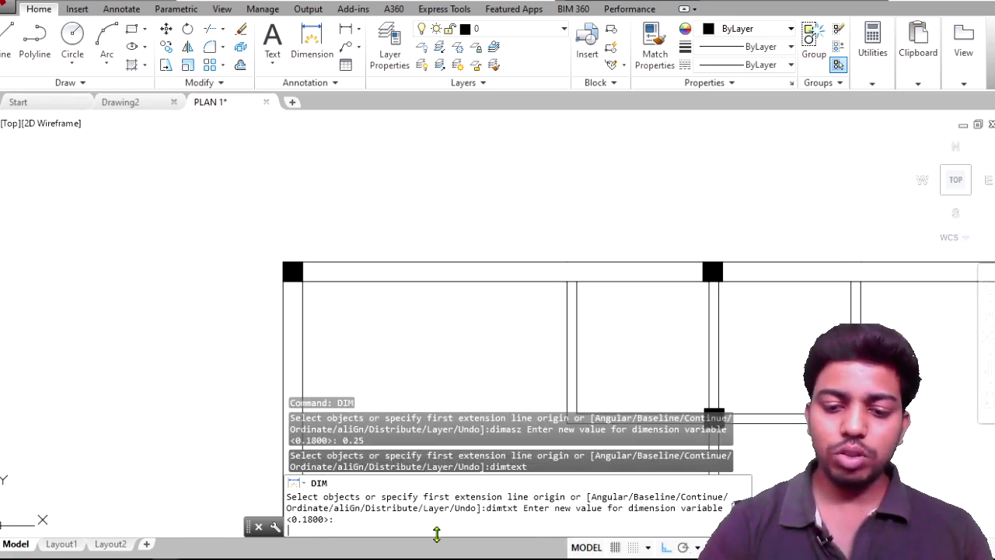
# Step: Set the dimension text height to 0.1
pyautogui.write('0.1')
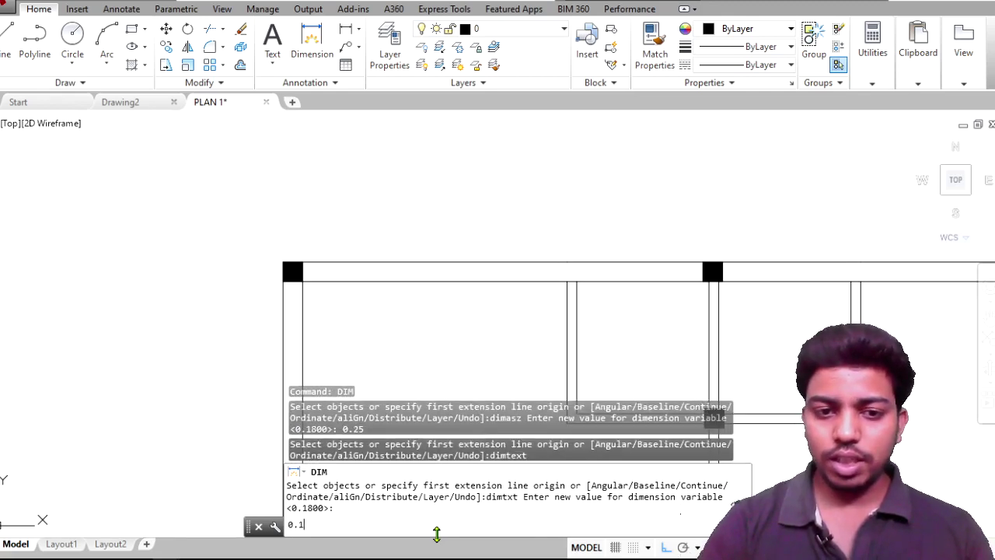
pyautogui.press('Return')
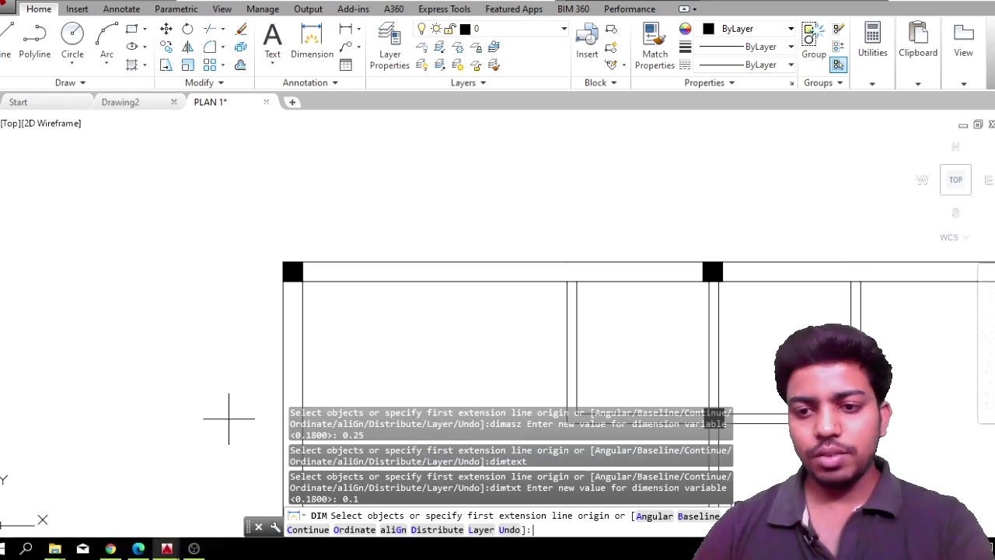
pyautogui.scroll(4, 275, 236)
pyautogui.press('Return')
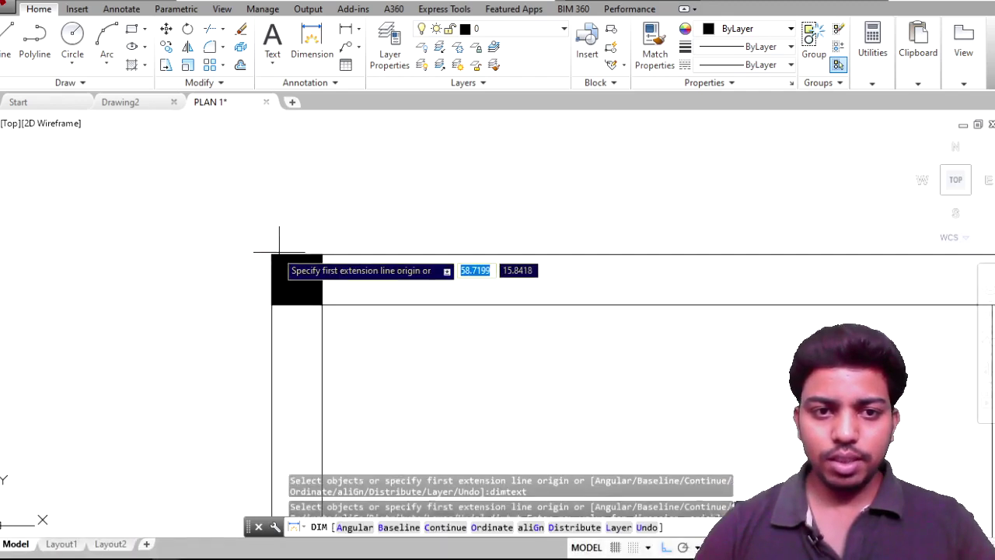
# Step: Dimension the first top bay between the corner column and the next column, reading 6.6000
pyautogui.click(271, 254)
pyautogui.scroll(-5, 488, 253)
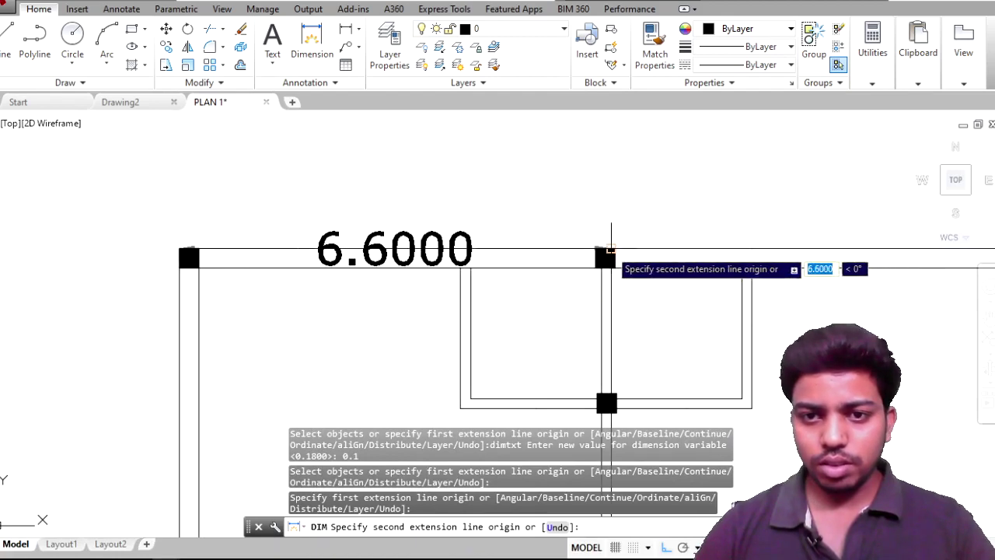
pyautogui.click(605, 258)
pyautogui.click(611, 212)
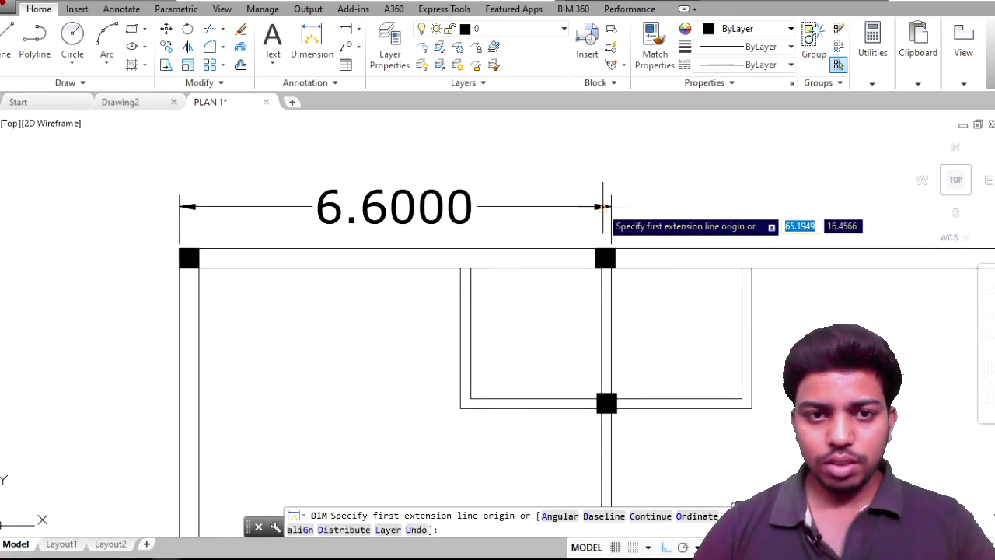
pyautogui.scroll(-2, 543, 207)
pyautogui.scroll(-4, 529, 224)
pyautogui.scroll(3, 529, 224)
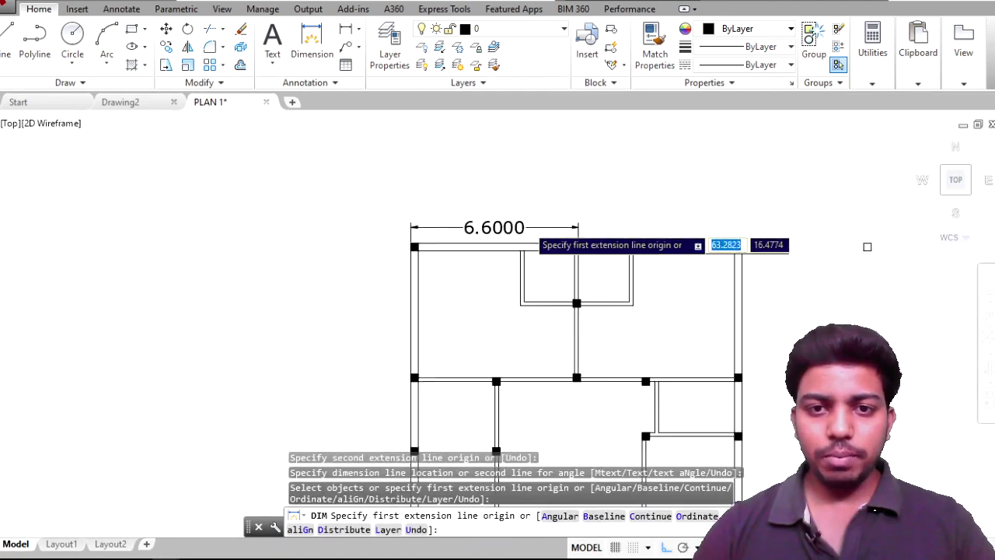
pyautogui.scroll(2, 529, 224)
pyautogui.scroll(3, 527, 226)
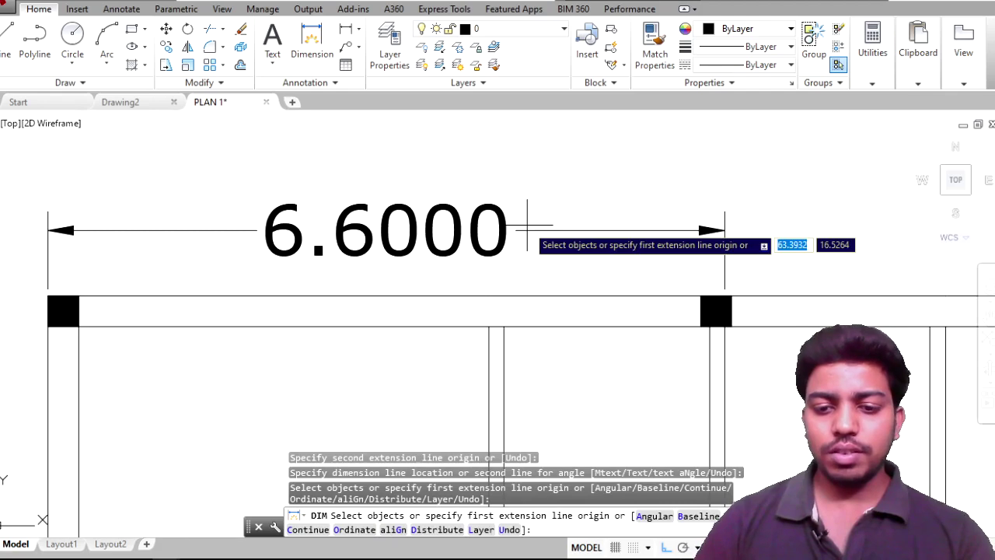
# Step: Switch to Drawing2 and frame the floor plan
pyautogui.hotkey('ctrl', 'Tab')
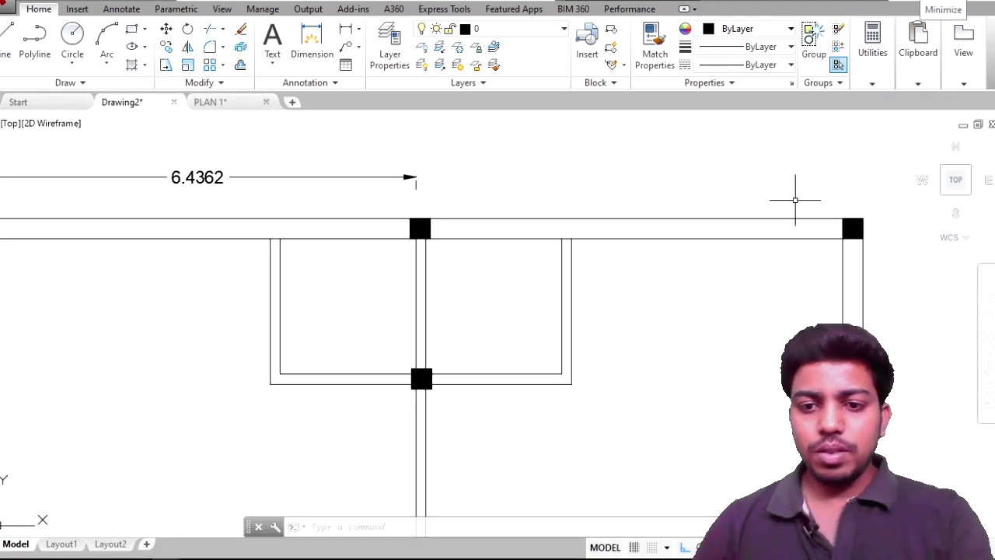
pyautogui.scroll(-2, 544, 331)
pyautogui.scroll(2, 371, 259)
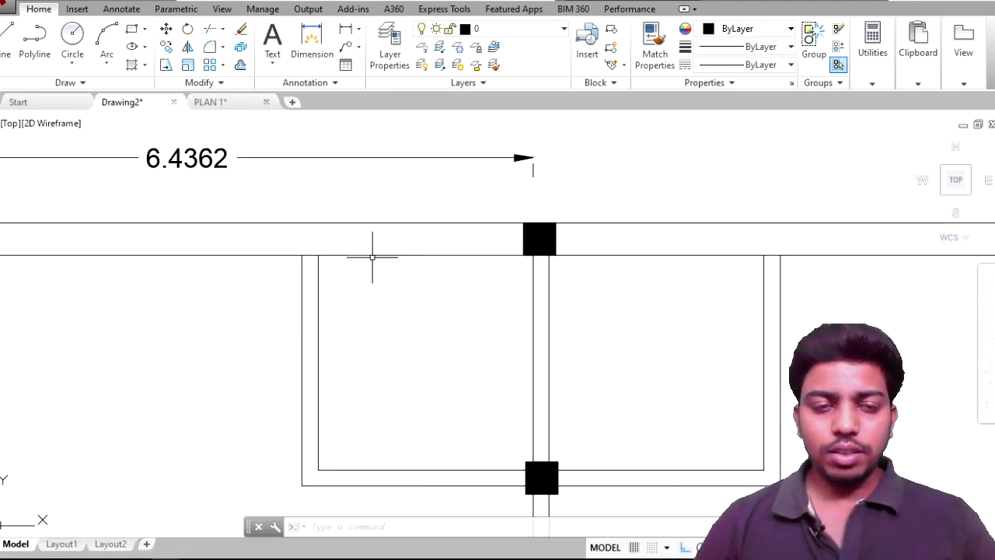
pyautogui.scroll(2, 371, 259)
pyautogui.scroll(-2, 426, 288)
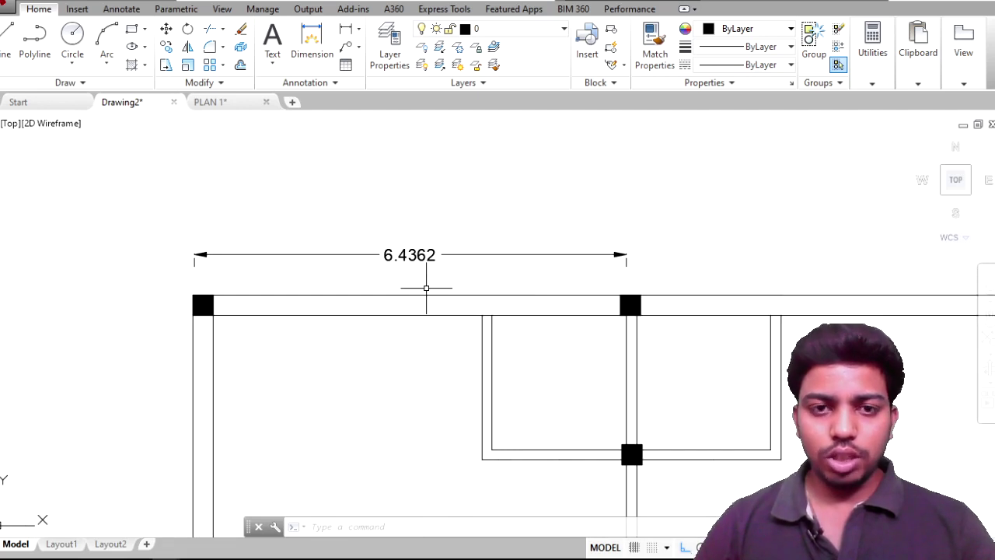
pyautogui.scroll(-3, 427, 288)
pyautogui.moveTo(465, 321); pyautogui.dragTo(411, 291, button='middle')
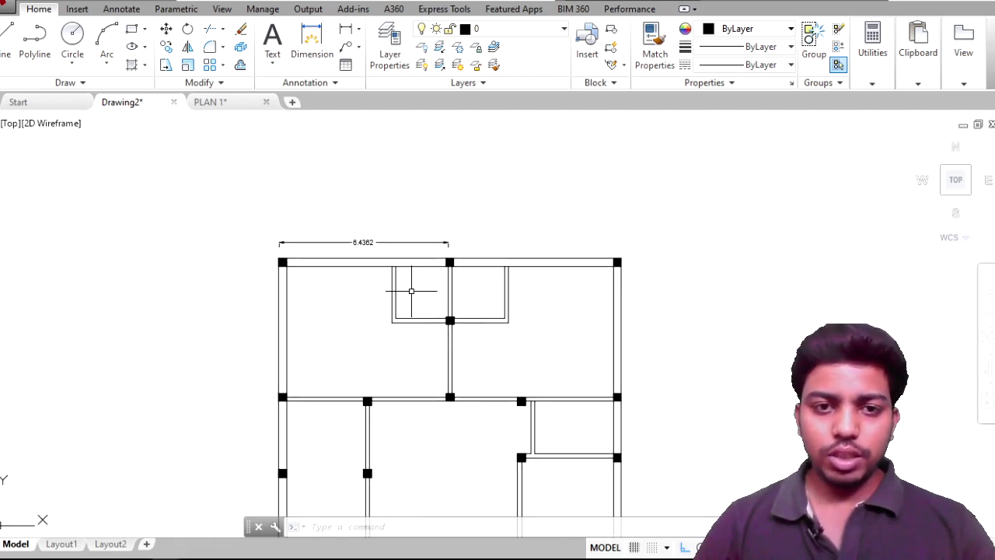
# Step: Keep the dimension text height (DIMTXT) at 0.25
pyautogui.write('DIM')
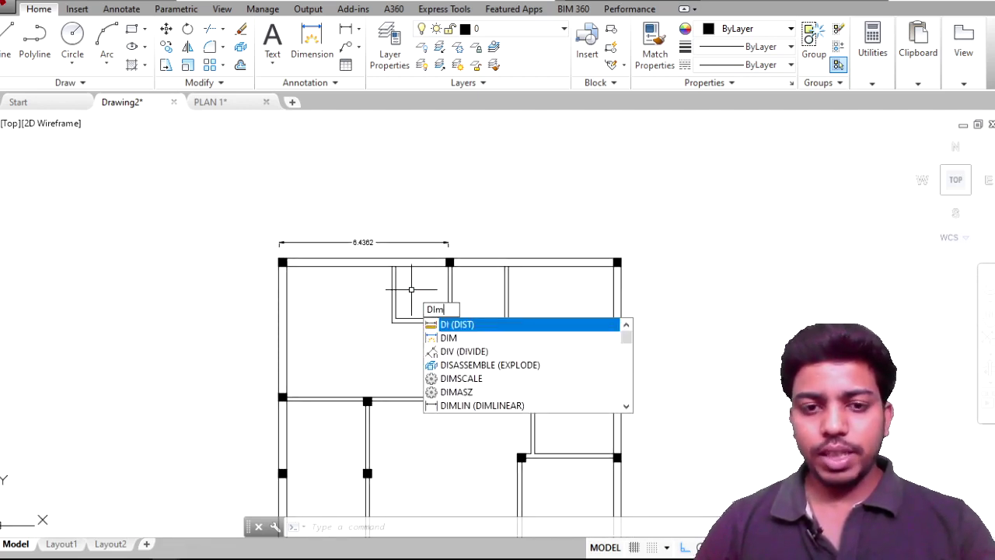
pyautogui.press('Return')
pyautogui.write('d')
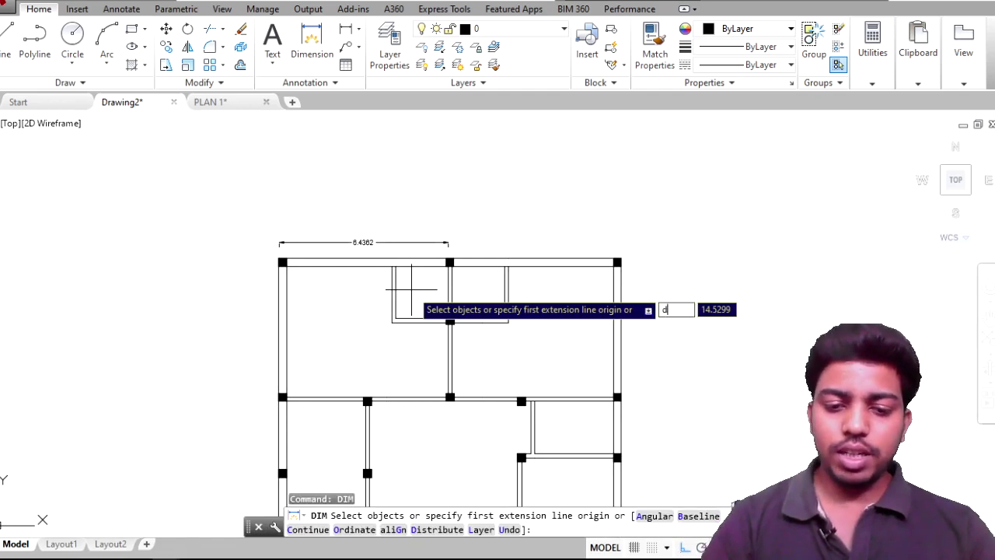
pyautogui.write('imtxt')
pyautogui.press('Return')
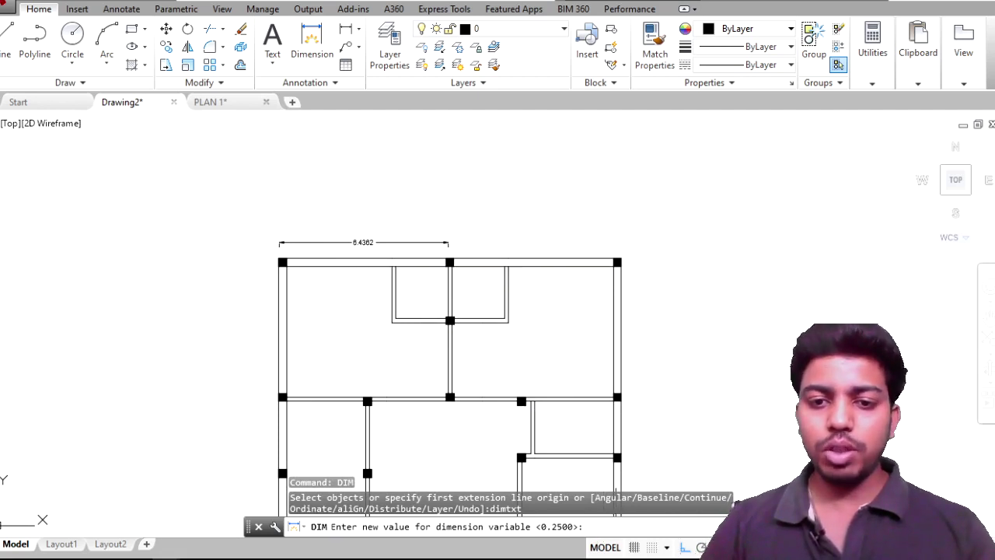
pyautogui.press('Return')
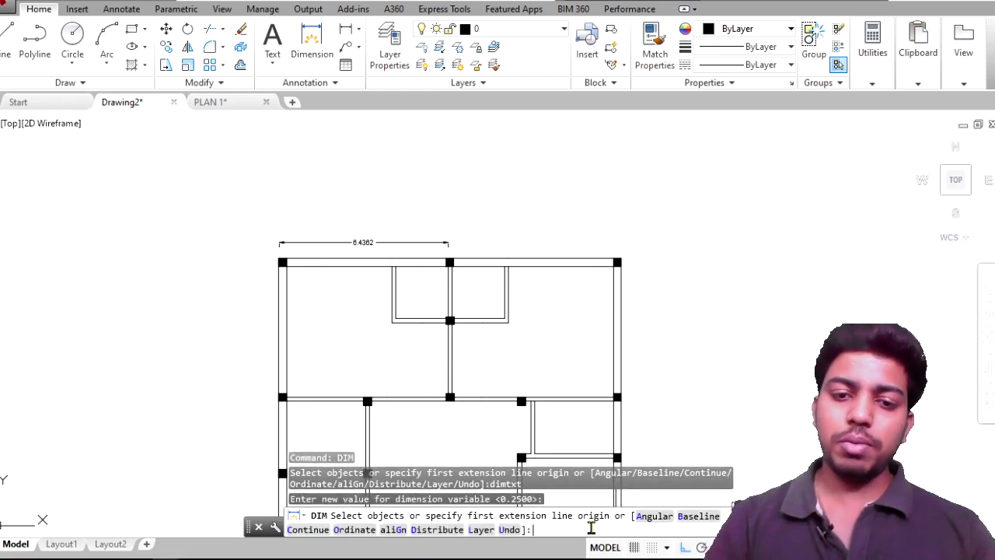
# Step: Set the dimension arrowhead size (DIMASZ) to 0.25
pyautogui.write('d')
pyautogui.press('Return')
pyautogui.write('dimasz')
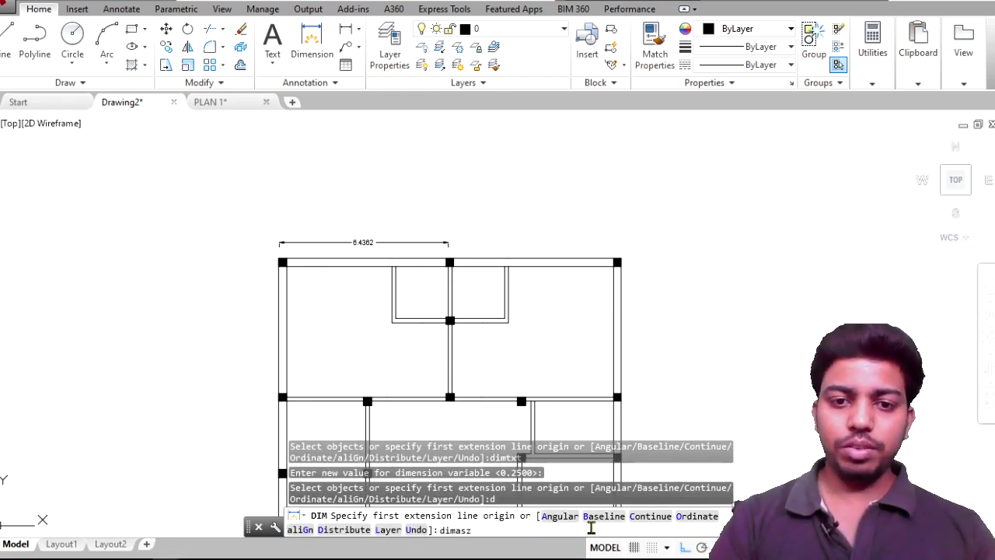
pyautogui.press('Return')
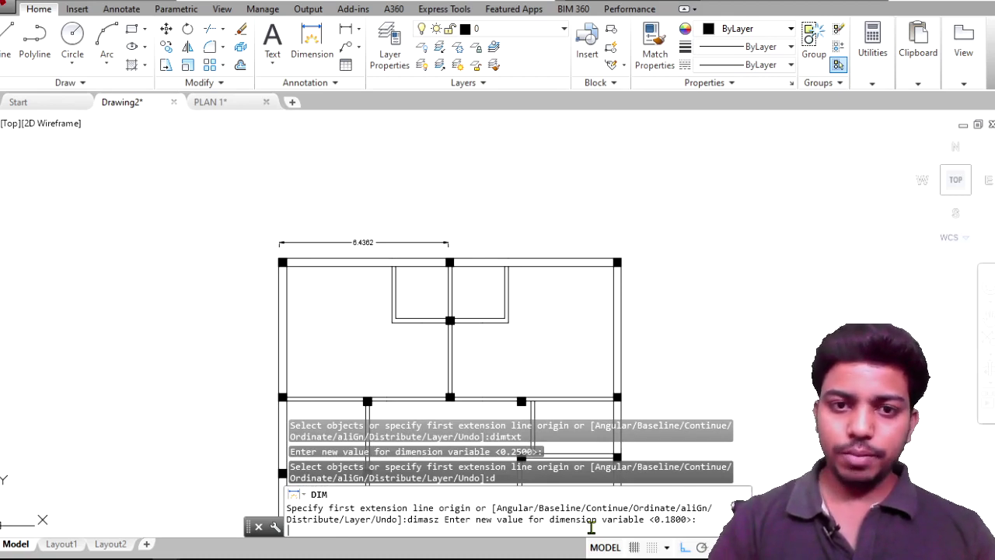
pyautogui.write('0.25')
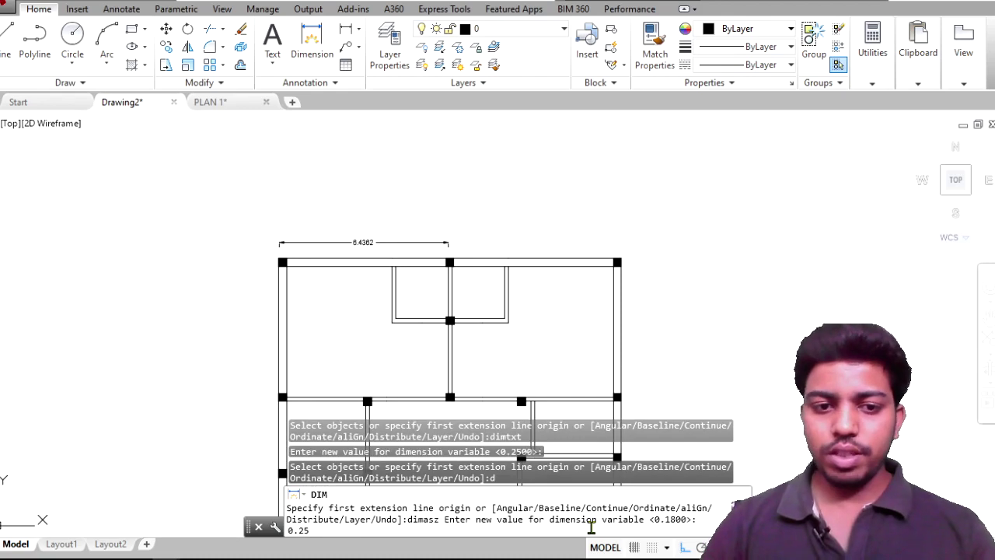
pyautogui.press('Return')
pyautogui.write('dim')
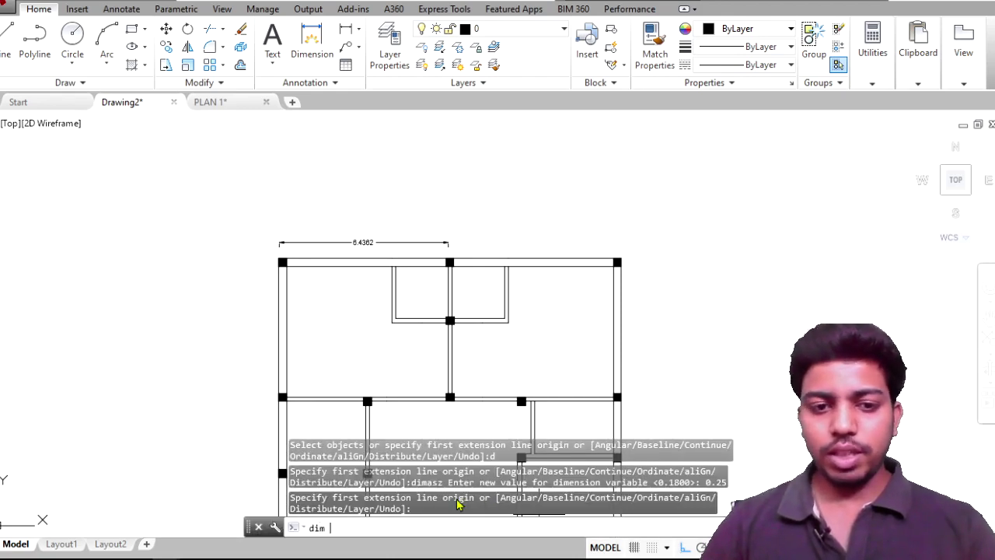
pyautogui.press('Return')
# Step: Add a 6.4404 dimension across the top wall above the existing 6.4362 one
pyautogui.scroll(5, 281, 264)
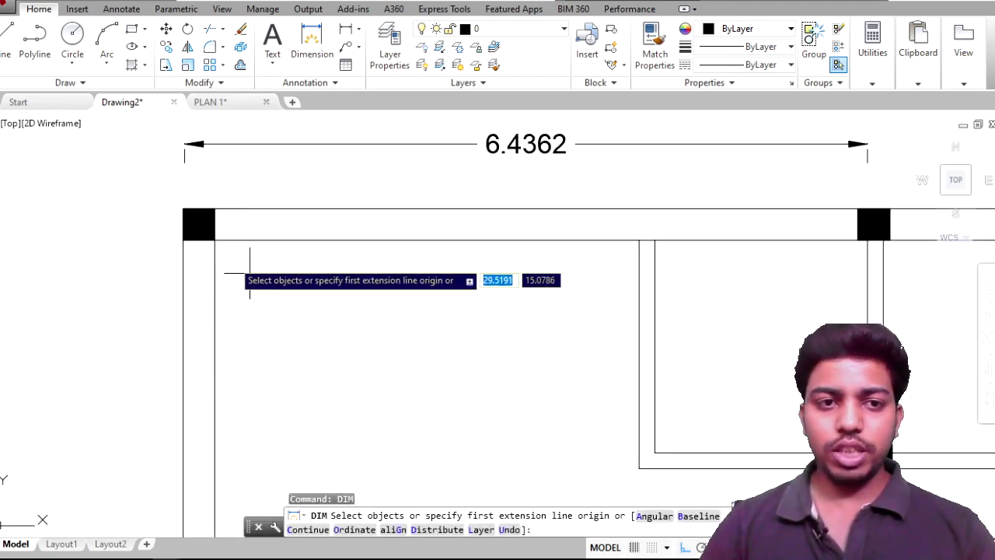
pyautogui.click(183, 208)
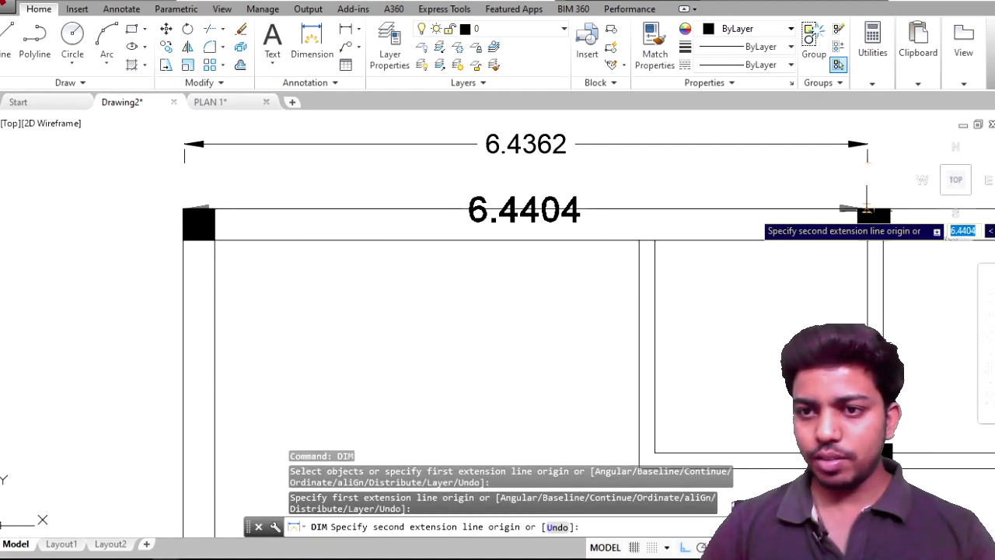
pyautogui.click(871, 210)
pyautogui.moveTo(843, 159); pyautogui.dragTo(835, 255, button='middle')
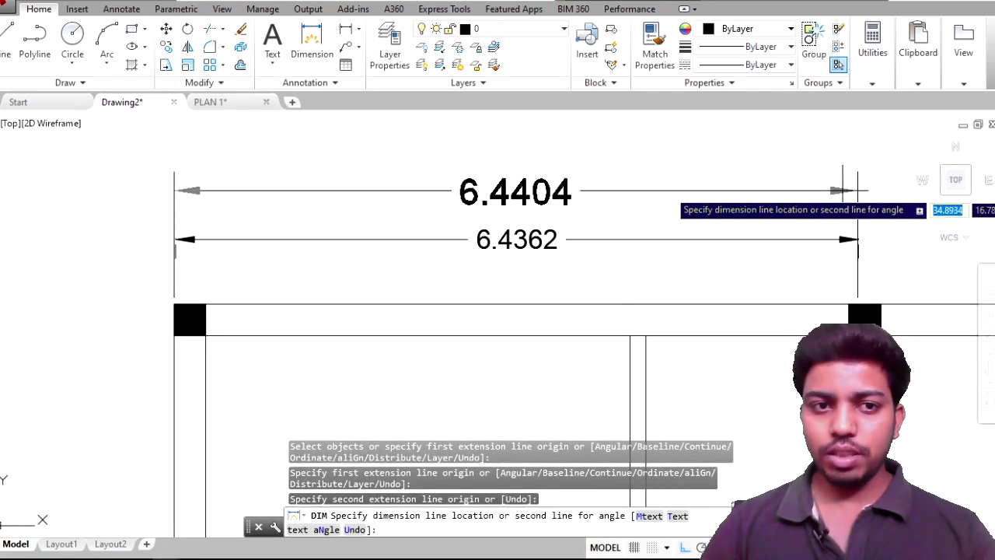
pyautogui.click(846, 191)
pyautogui.scroll(-4, 856, 241)
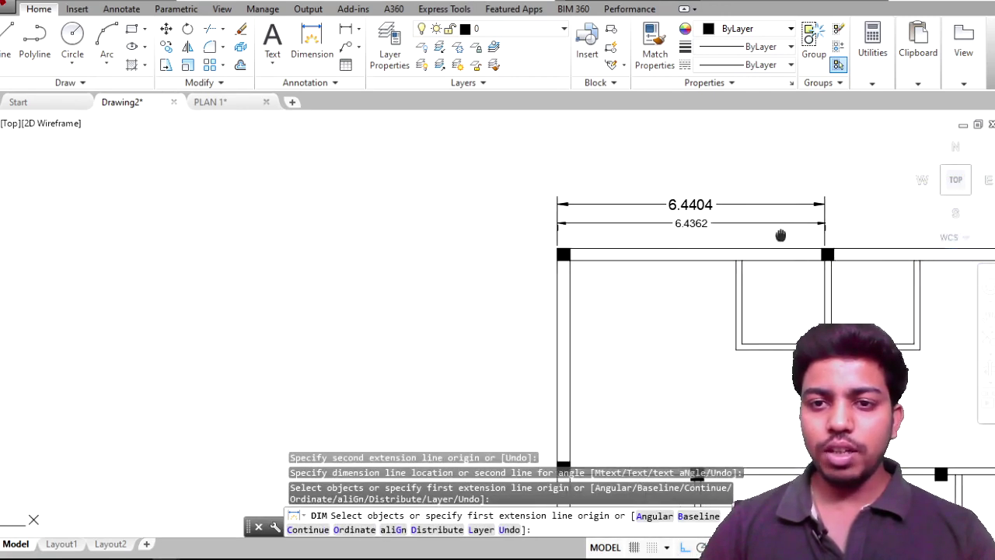
pyautogui.moveTo(779, 236); pyautogui.dragTo(671, 225, button='middle')
pyautogui.scroll(2, 668, 230)
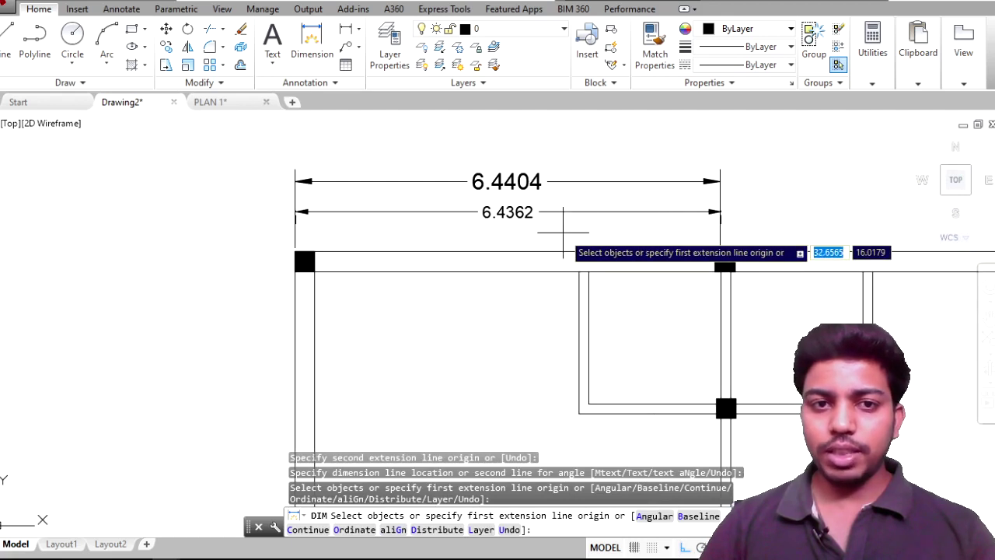
# Step: Window-select both top-wall dimensions and delete them
pyautogui.press('Escape')
pyautogui.click(751, 221)
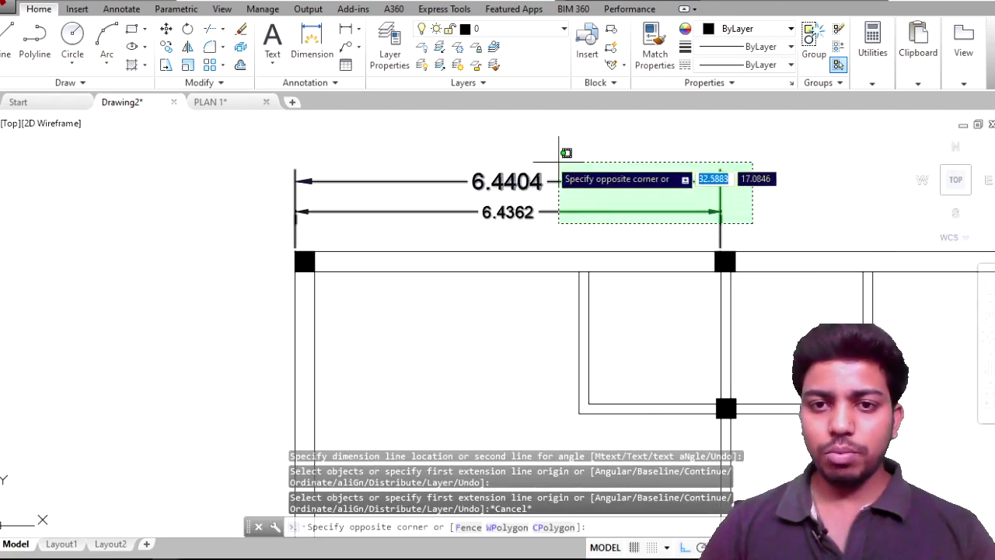
pyautogui.click(550, 159)
pyautogui.press('Delete')
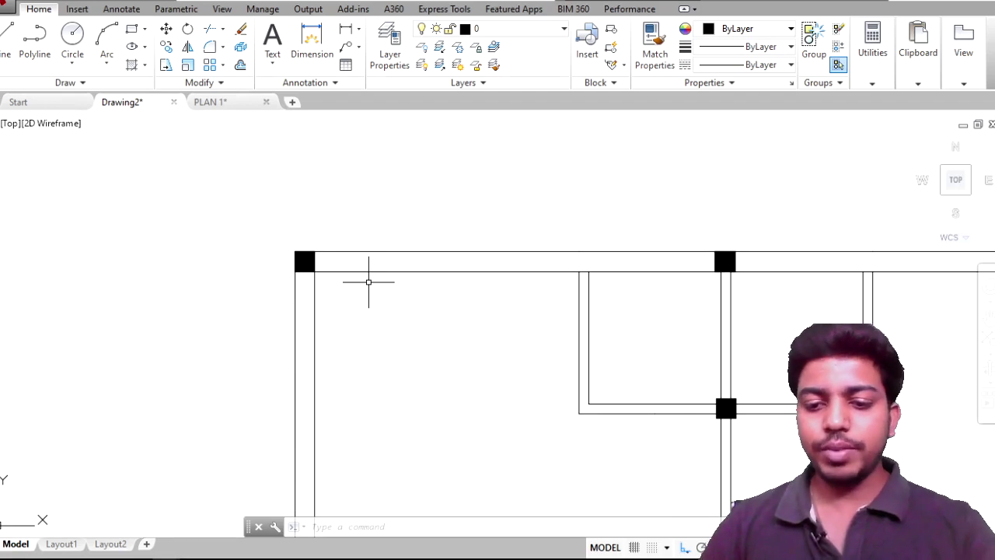
# Step: Set the dimension line colour (DIMCLRD) to 1, red
pyautogui.write('DIM')
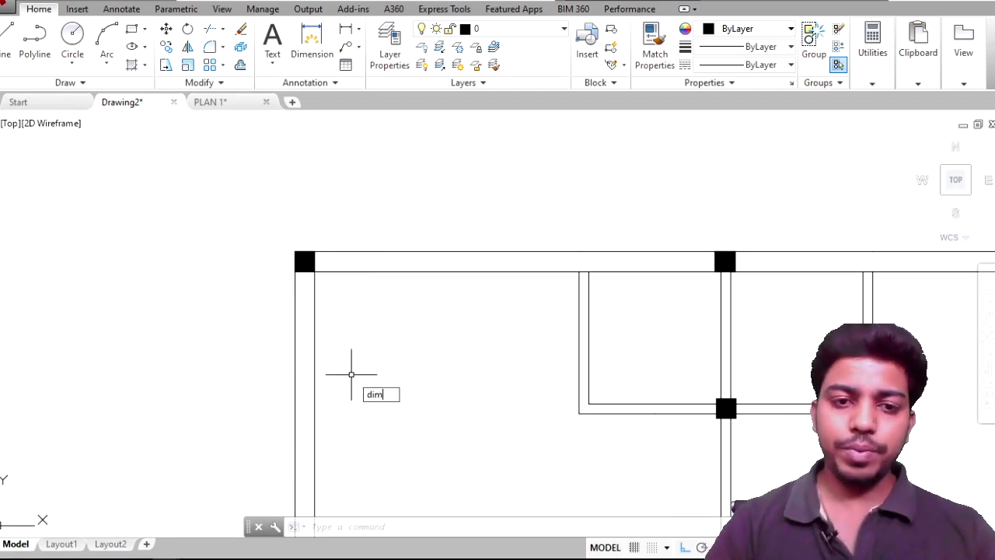
pyautogui.press('Return')
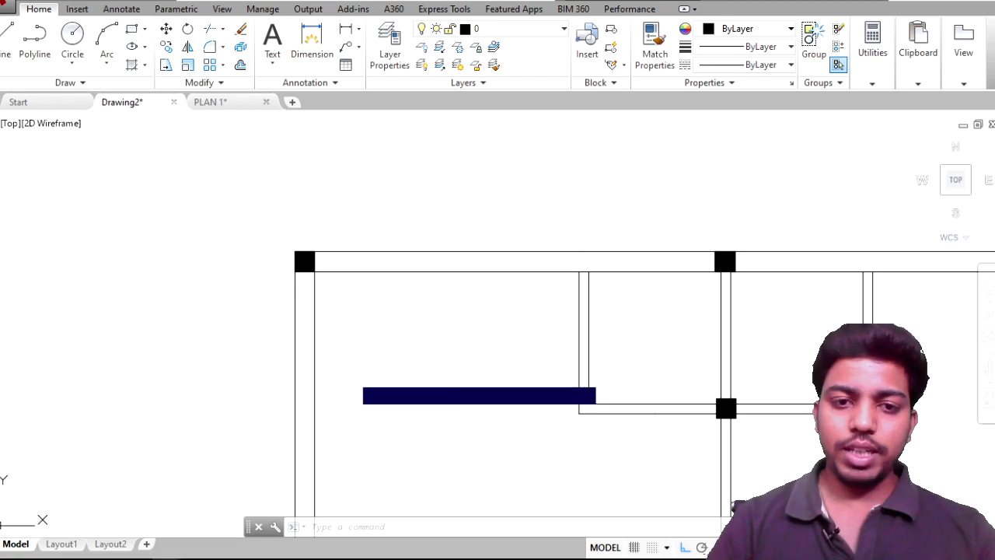
pyautogui.write('dim')
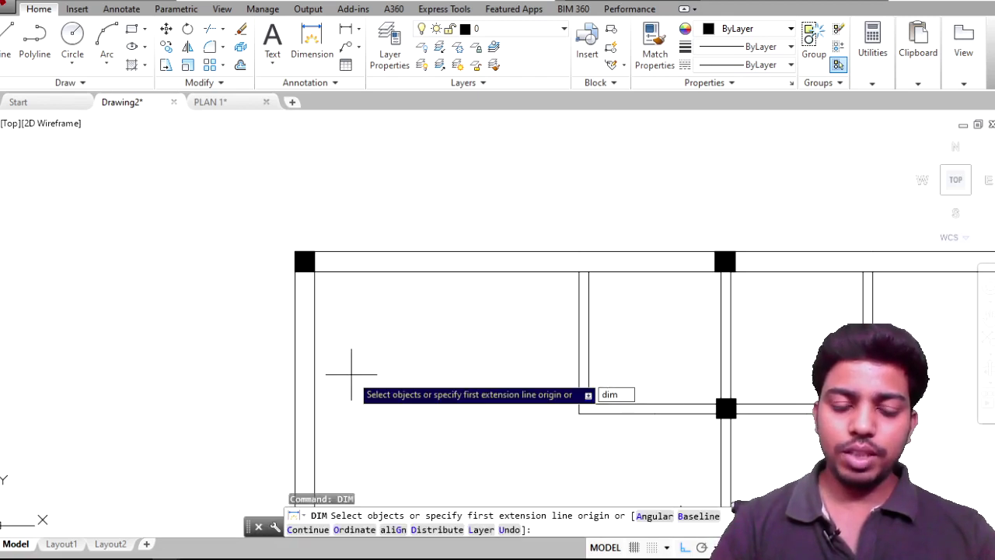
pyautogui.write('e')
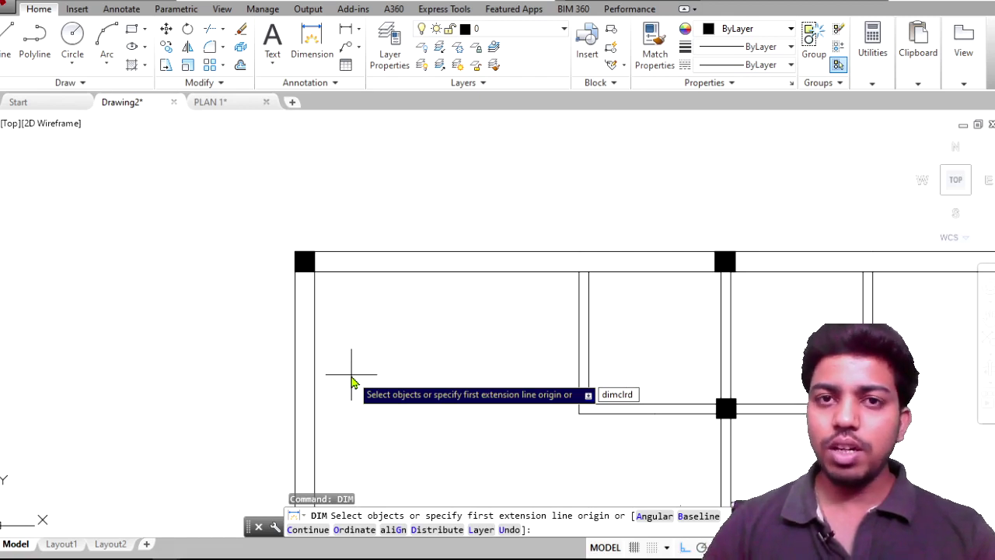
pyautogui.press('Return')
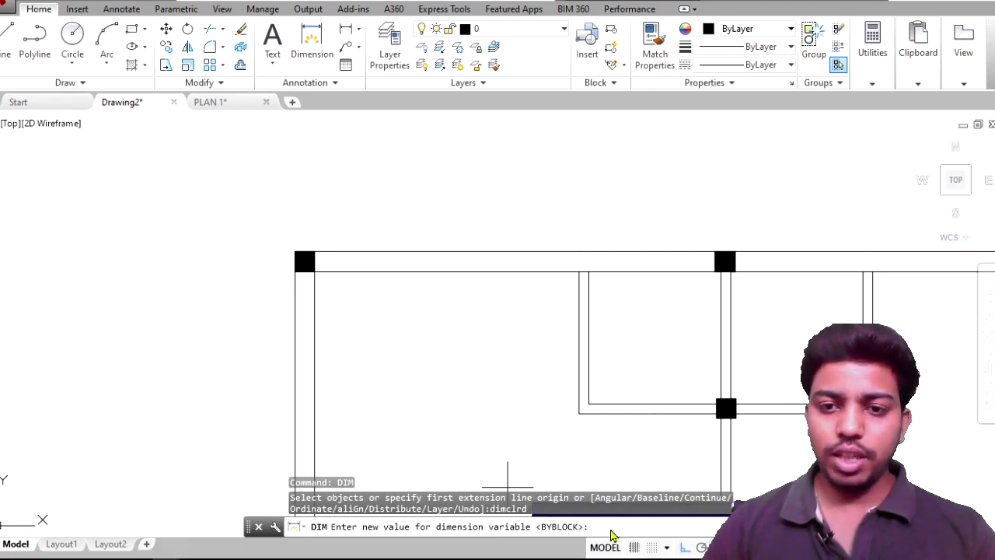
pyautogui.write('1')
pyautogui.press('Return')
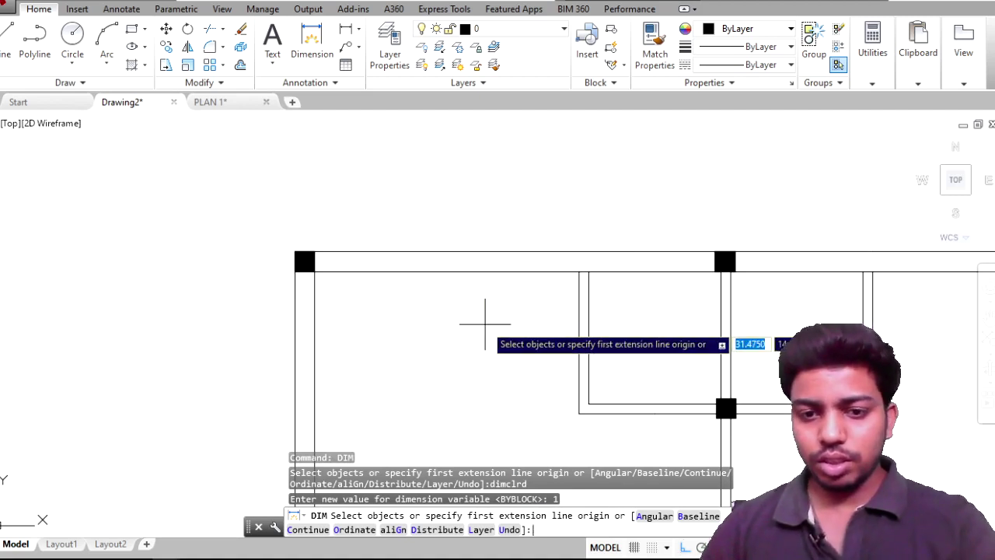
# Step: Check with a trial 3.7148 top-wall dimension, then discard it
pyautogui.click(387, 207)
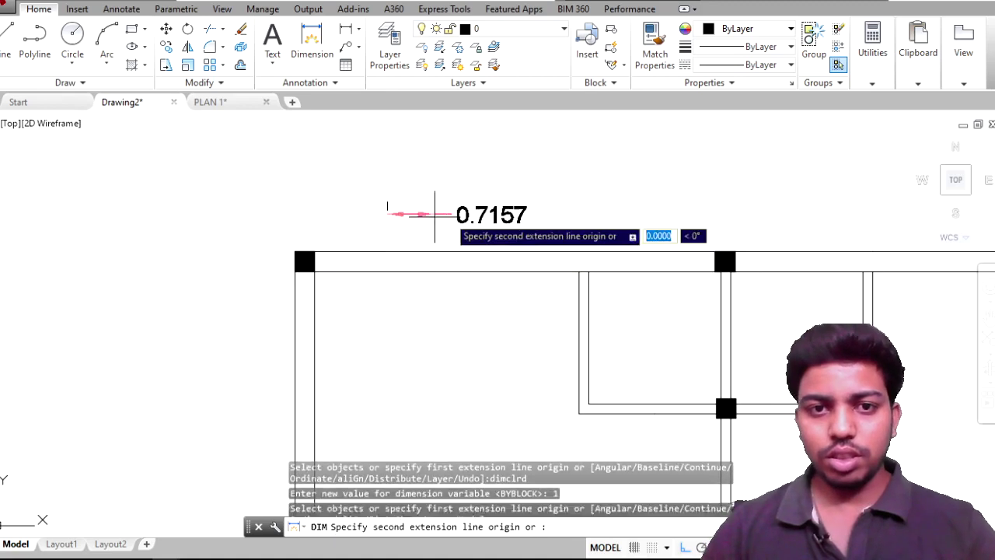
pyautogui.click(633, 200)
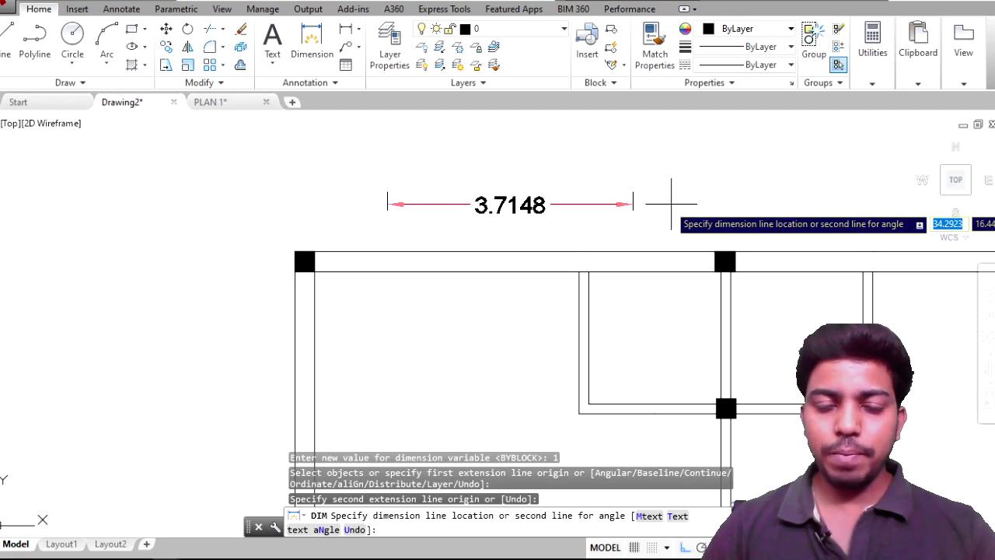
pyautogui.press('Escape')
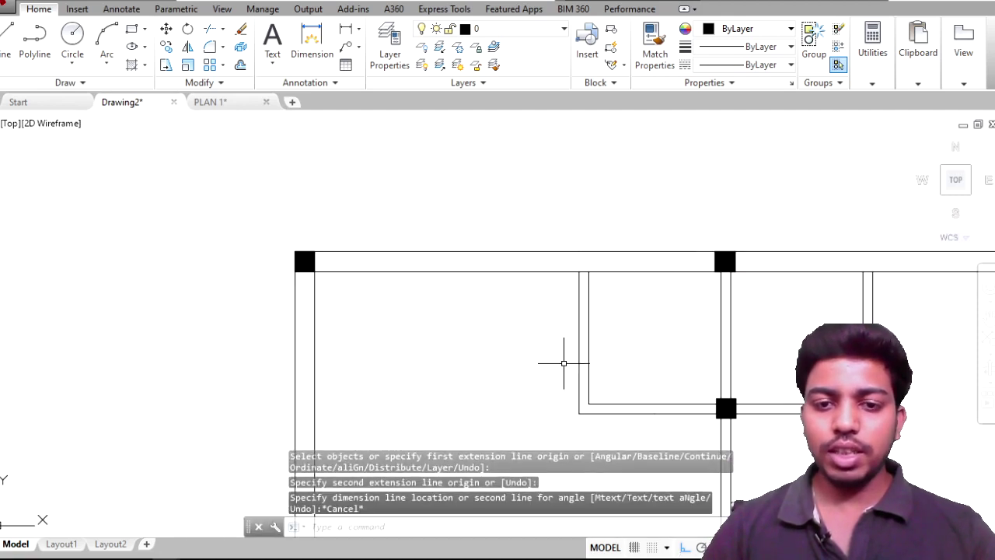
# Step: Set DIMCLRE and DIMCLRT to 1 so extension lines and dimension text are red
pyautogui.write('dim')
pyautogui.press('Return')
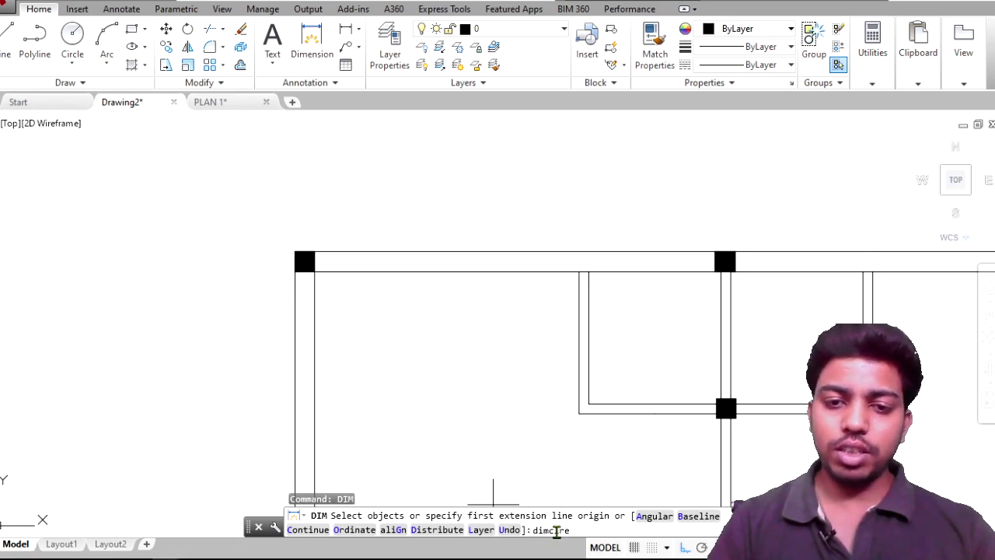
pyautogui.press('Return')
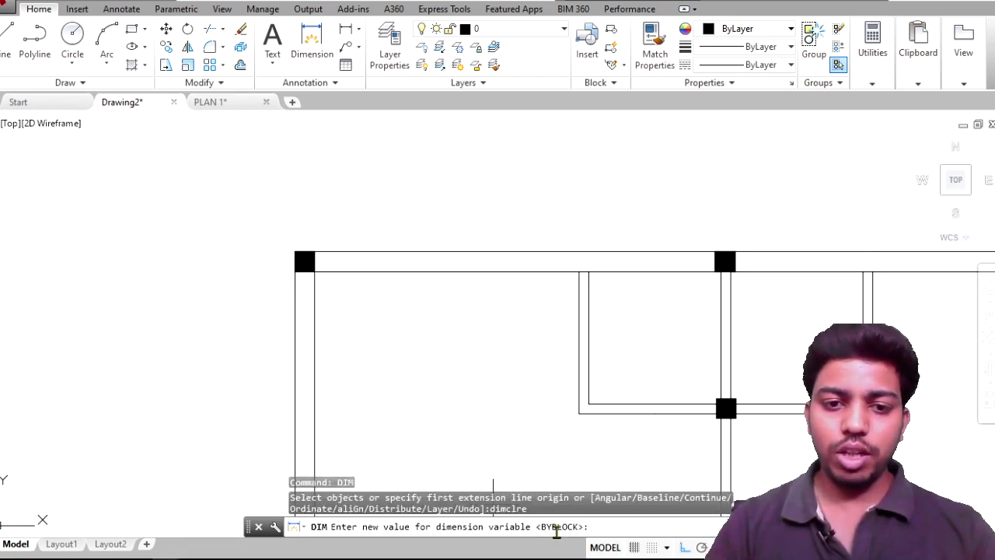
pyautogui.write('1')
pyautogui.press('Return')
pyautogui.write('dimclrt')
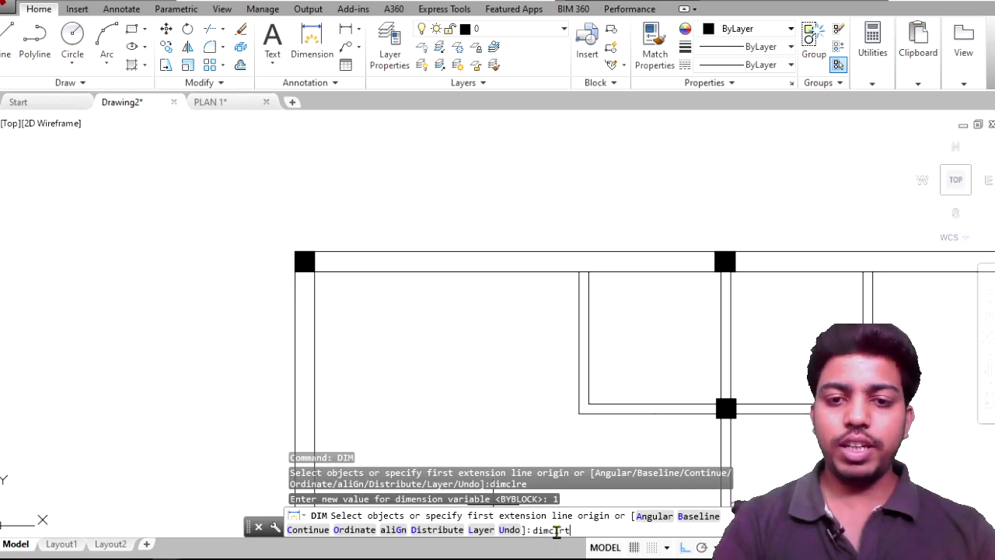
pyautogui.press('Return')
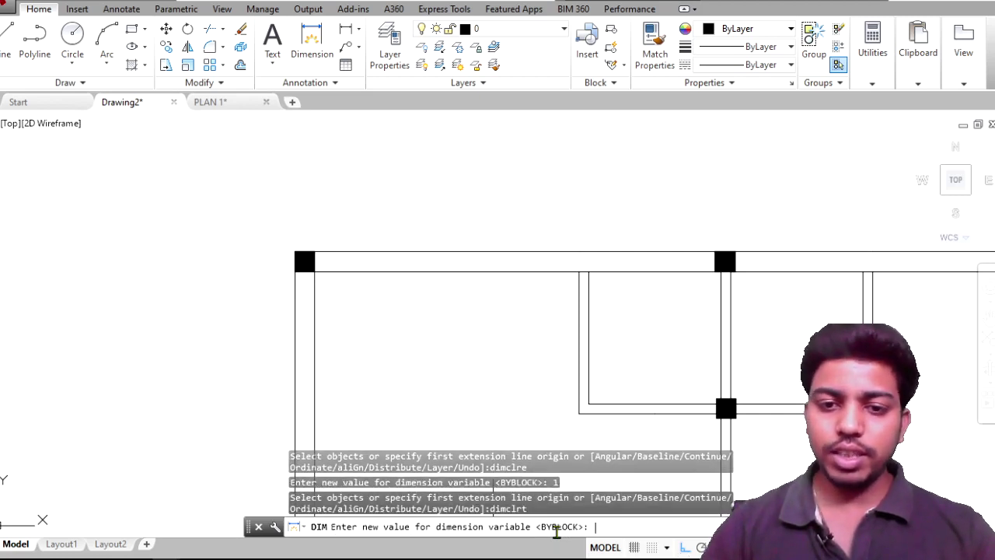
pyautogui.write('1')
pyautogui.press('Return')
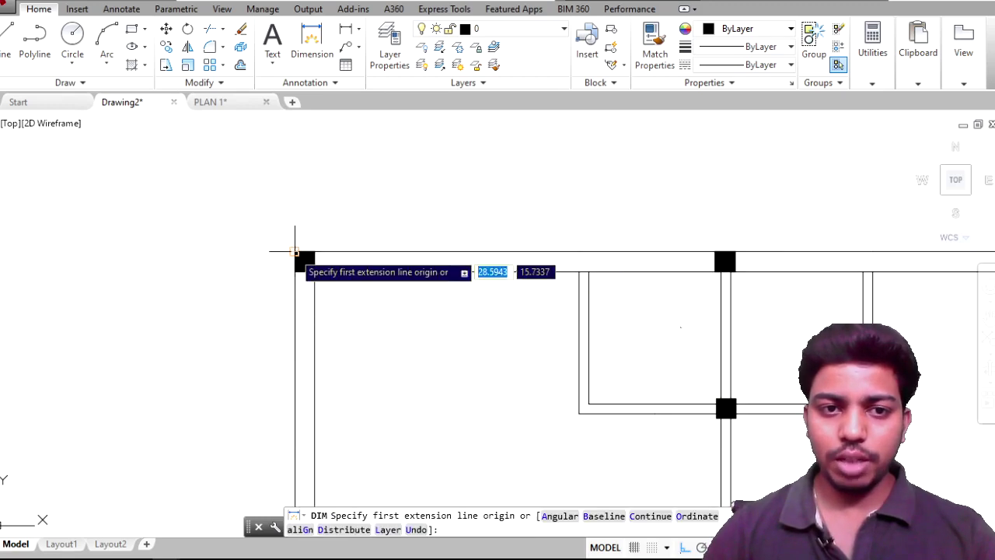
# Step: Dimension the top wall's first bay as 6.6615, placed above the plan
pyautogui.click(296, 251)
pyautogui.scroll(4, 723, 260)
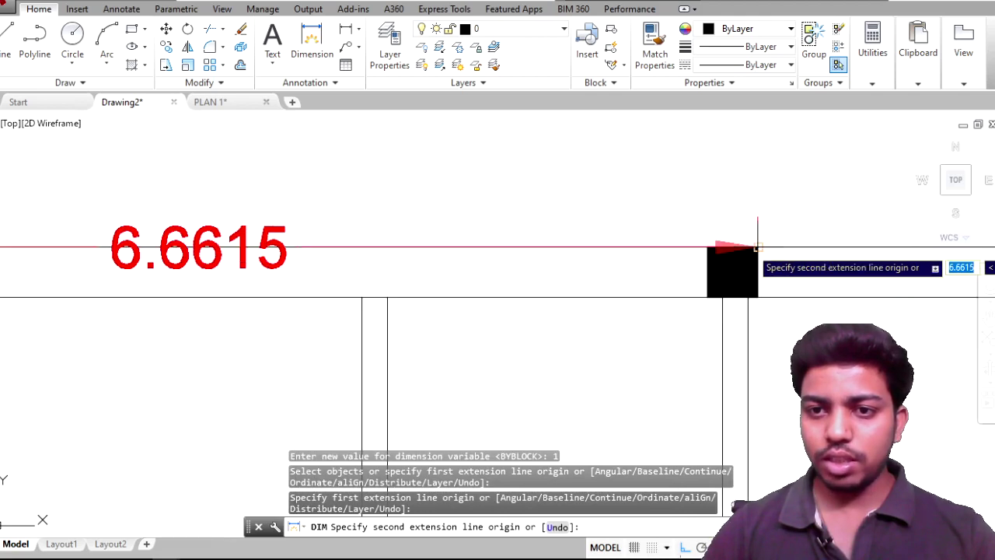
pyautogui.click(758, 249)
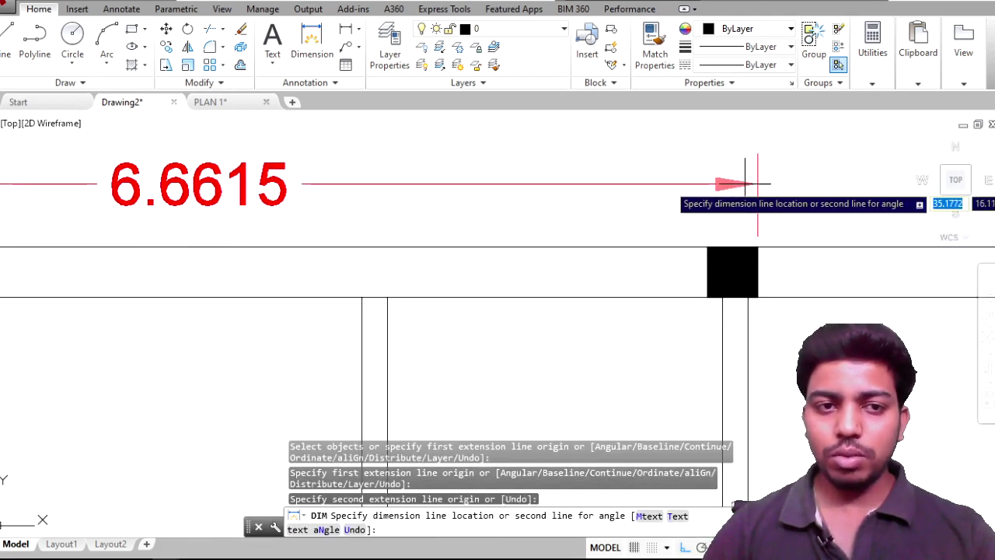
pyautogui.scroll(-2, 745, 184)
pyautogui.scroll(-2, 747, 185)
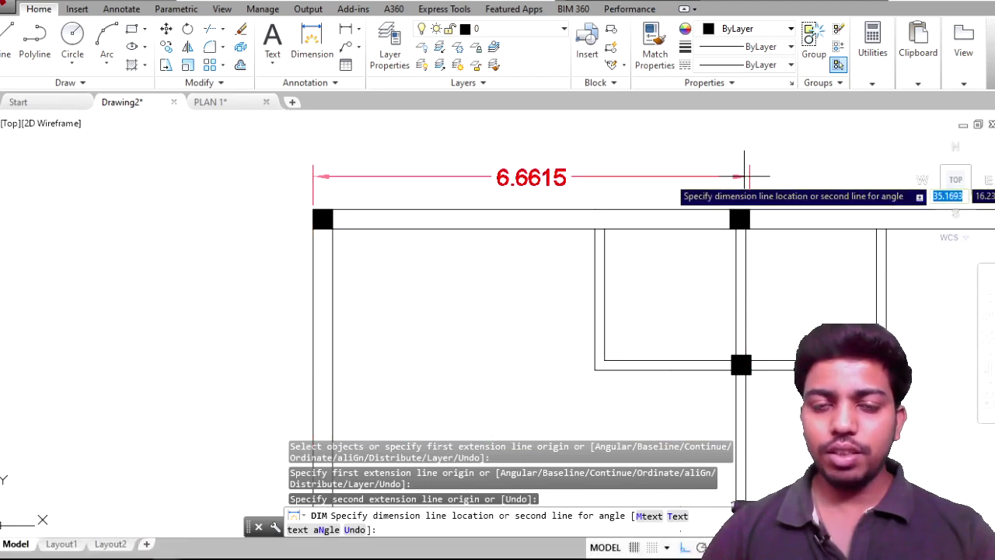
pyautogui.click(744, 177)
# Step: Add the 6.3885 dimension from the middle to the top-right column, in line with 6.6615
pyautogui.moveTo(780, 238); pyautogui.dragTo(504, 273, button='middle')
pyautogui.scroll(-2, 658, 257)
pyautogui.scroll(5, 504, 274)
pyautogui.click(457, 221)
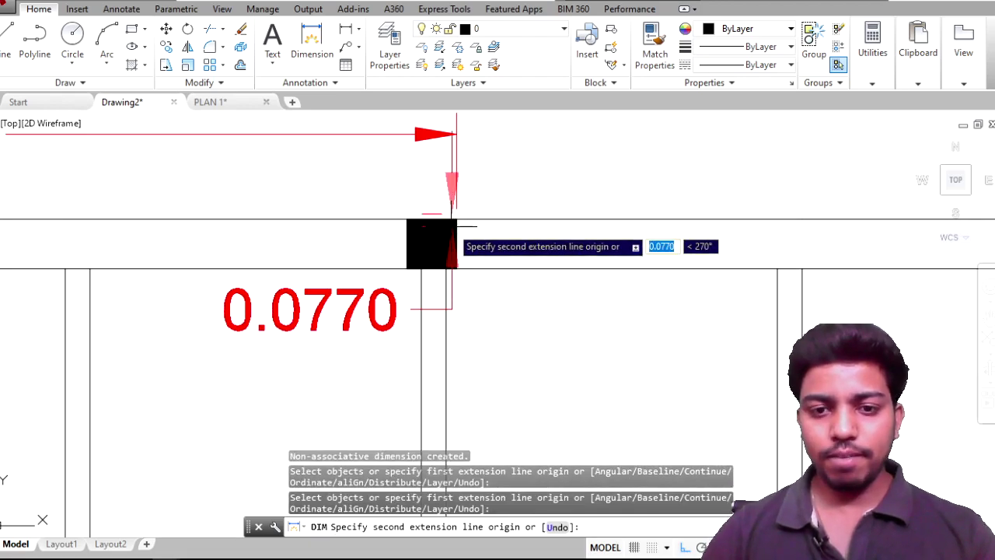
pyautogui.press('Escape')
pyautogui.press('Return')
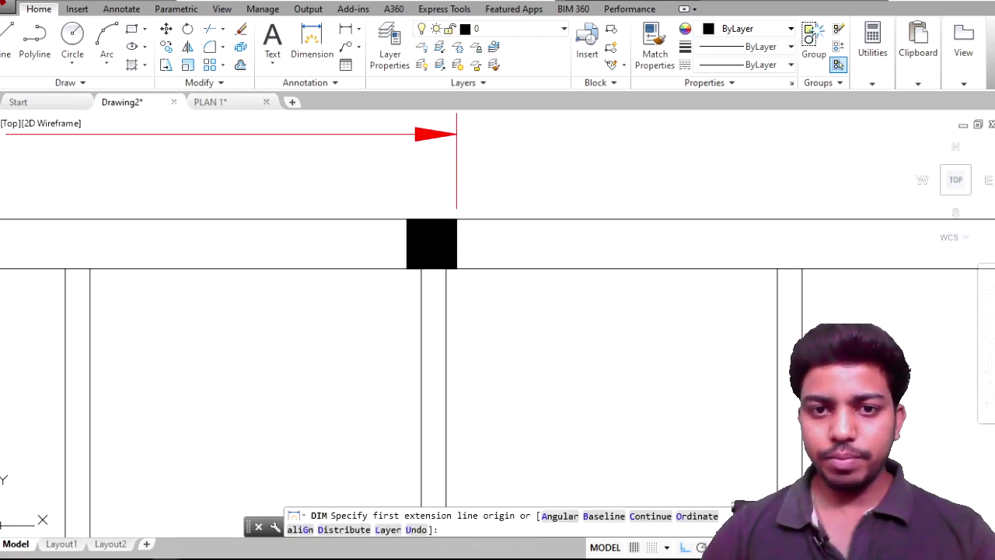
pyautogui.click(457, 219)
pyautogui.scroll(-5, 528, 225)
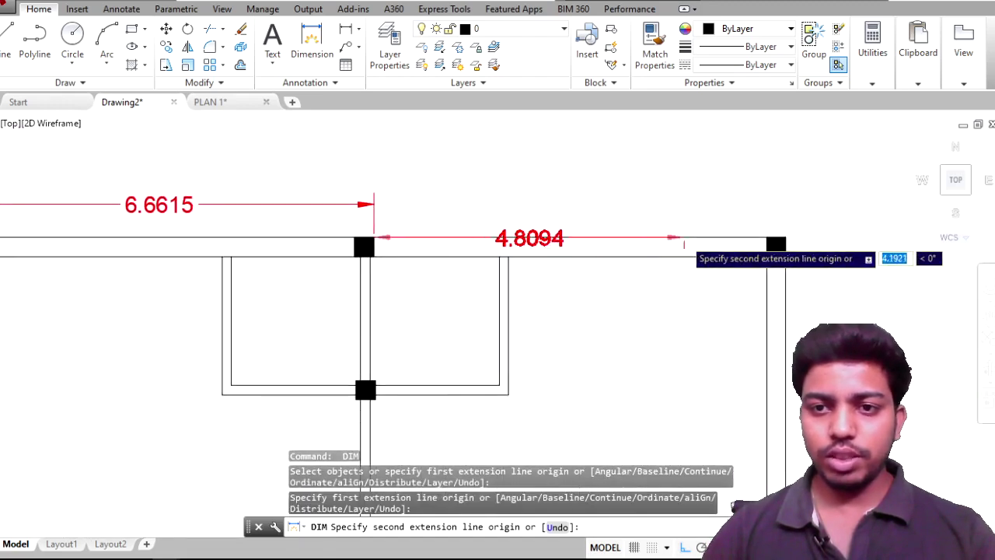
pyautogui.scroll(2, 688, 234)
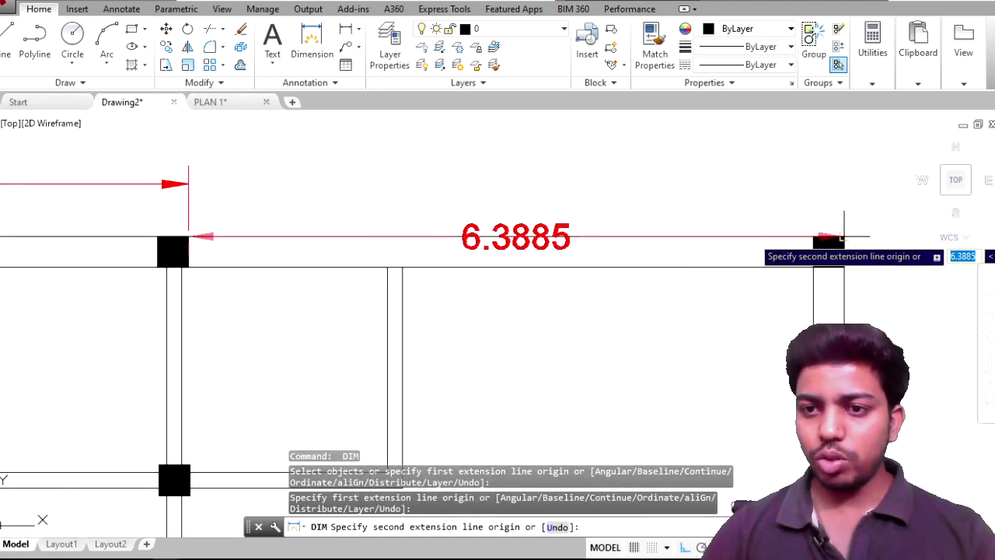
pyautogui.click(830, 233)
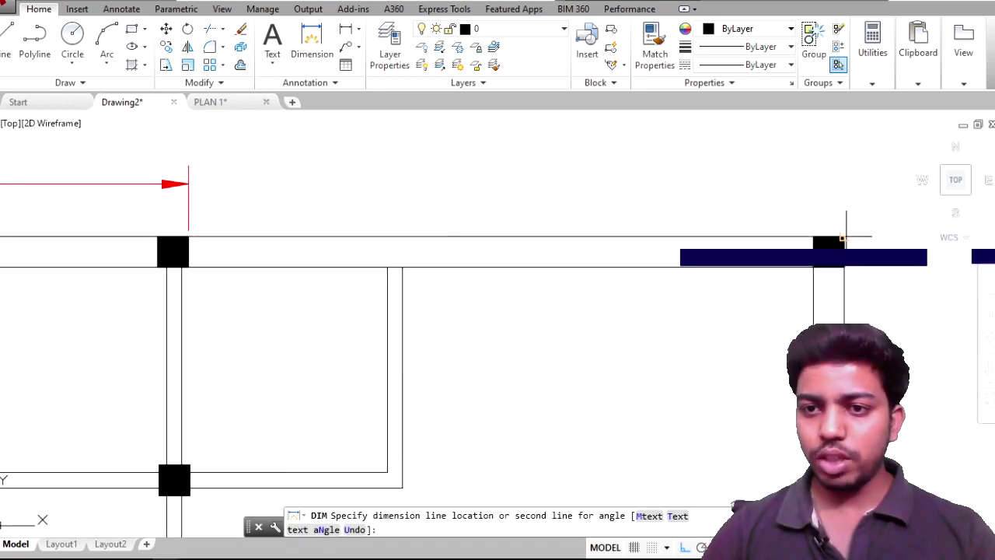
pyautogui.click(835, 176)
# Step: Begin a vertical dimension at the top-right column's corner
pyautogui.scroll(-3, 791, 243)
pyautogui.scroll(3, 791, 244)
pyautogui.scroll(2, 545, 132)
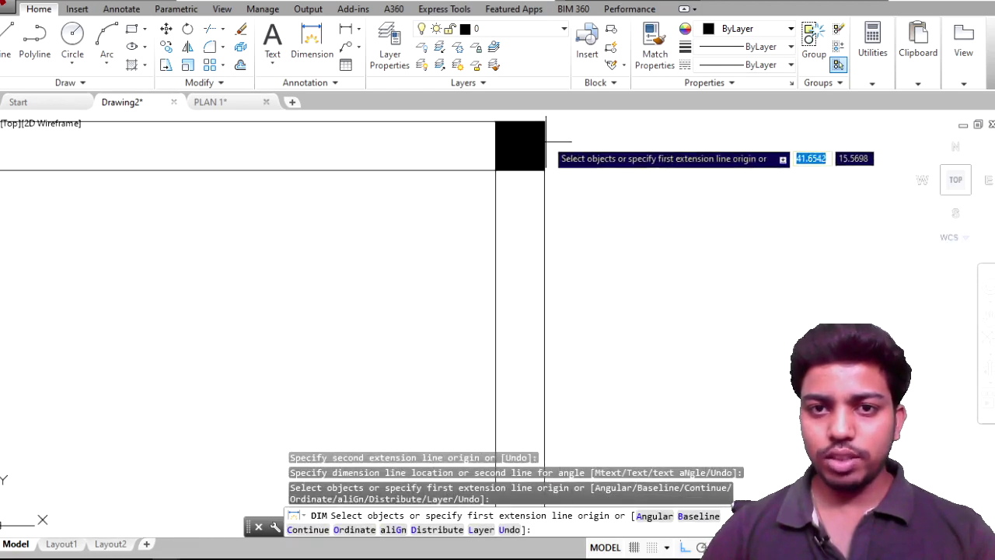
pyautogui.click(544, 122)
pyautogui.scroll(-3, 556, 204)
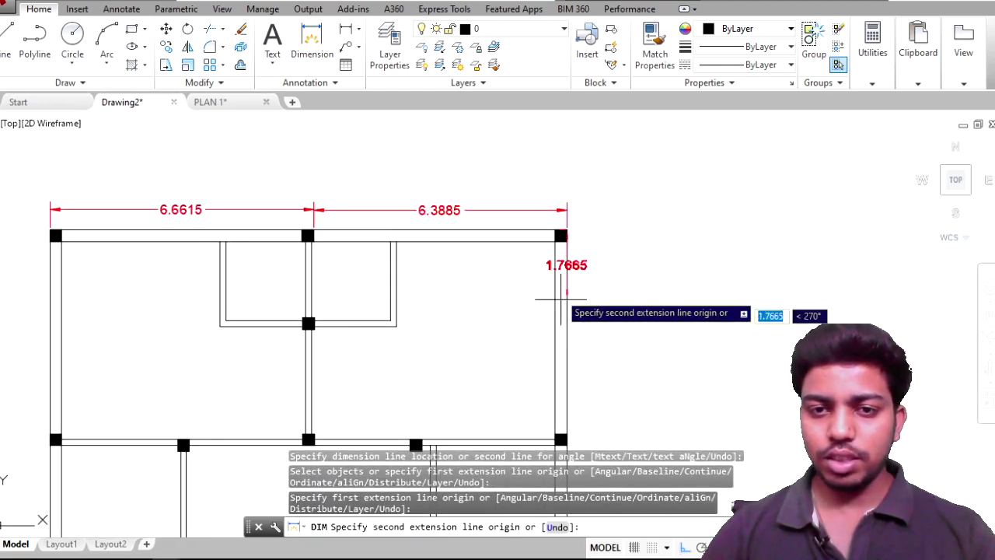
# Step: Try measuring from the top-right column corner with DIST, then cancel it
pyautogui.scroll(3, 553, 268)
pyautogui.press('Escape')
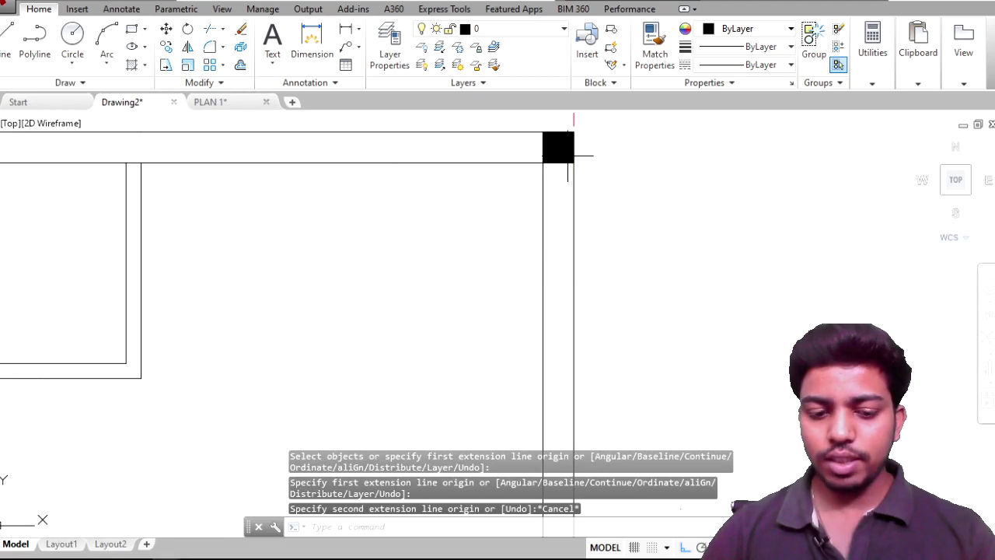
pyautogui.write('dist')
pyautogui.press('Return')
pyautogui.scroll(1, 572, 133)
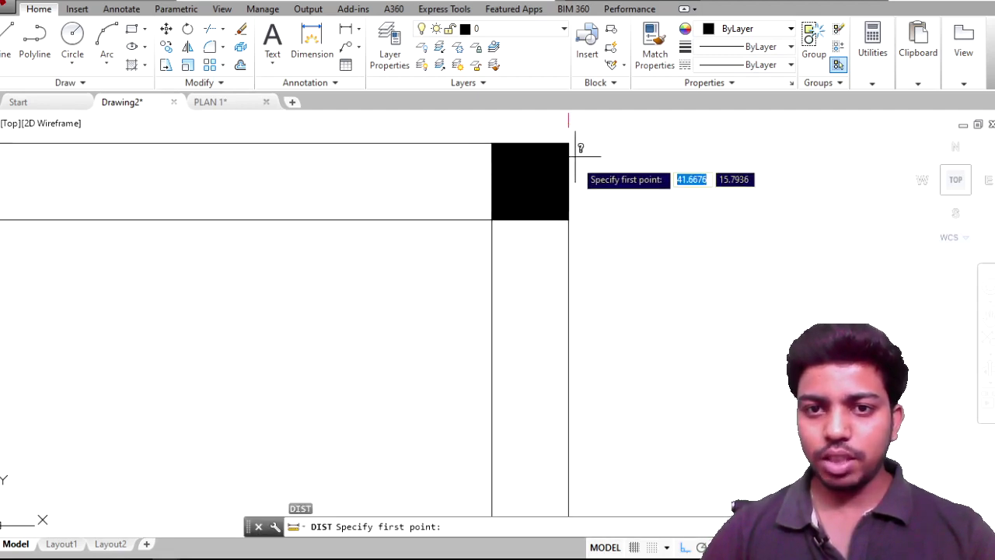
pyautogui.click(569, 143)
pyautogui.scroll(-2, 602, 238)
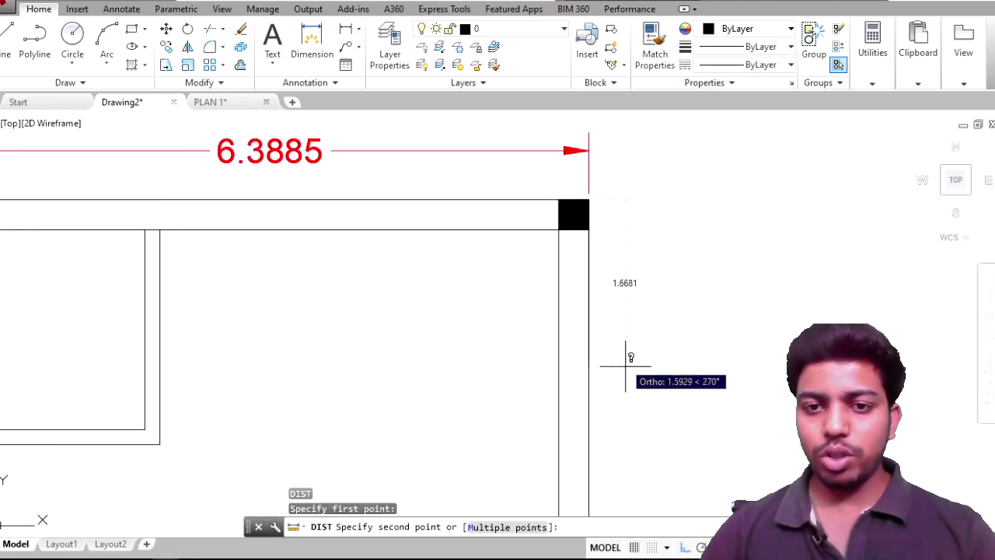
pyautogui.scroll(-3, 623, 404)
pyautogui.moveTo(622, 407); pyautogui.dragTo(542, 198, button='middle')
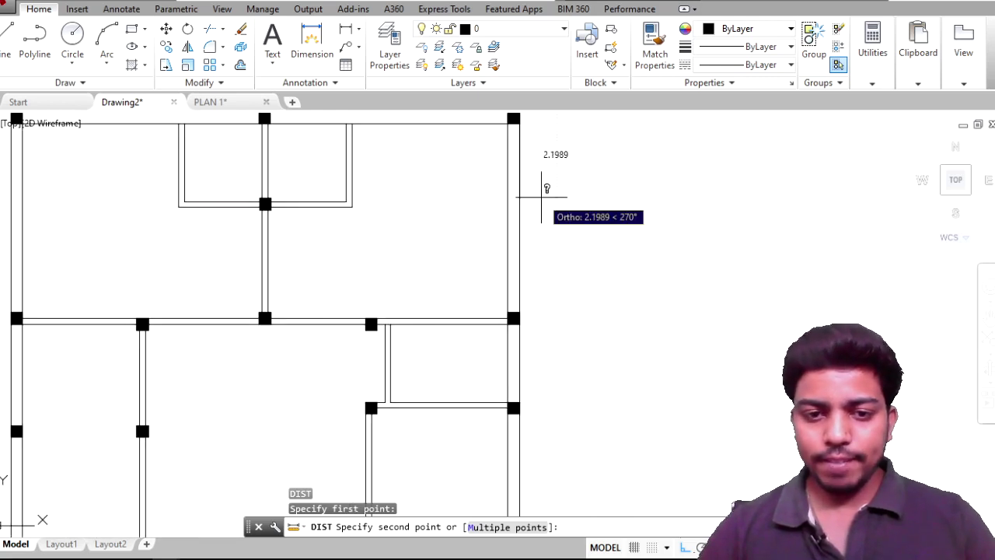
pyautogui.press('Escape')
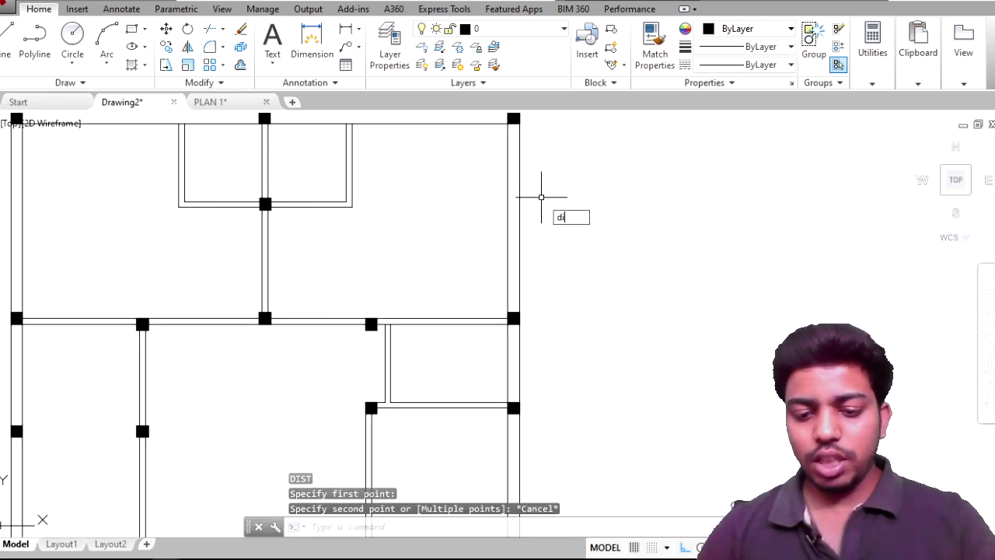
# Step: Rerun DIM and place a 5.4500 vertical dimension right of the plan between the top two columns
pyautogui.write('dim')
pyautogui.press('Return')
pyautogui.scroll(3, 533, 189)
pyautogui.scroll(-1, 545, 233)
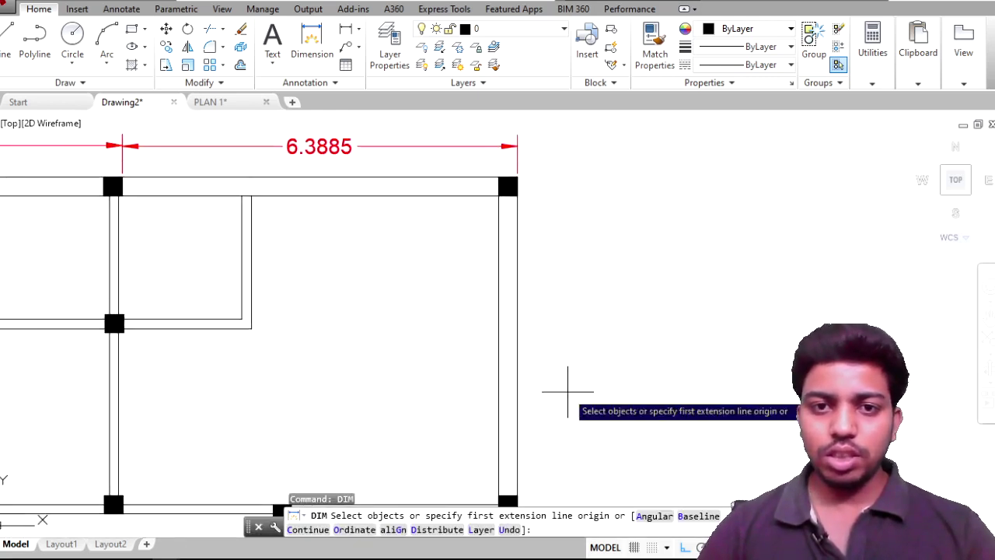
pyautogui.press('Return')
pyautogui.scroll(5, 516, 175)
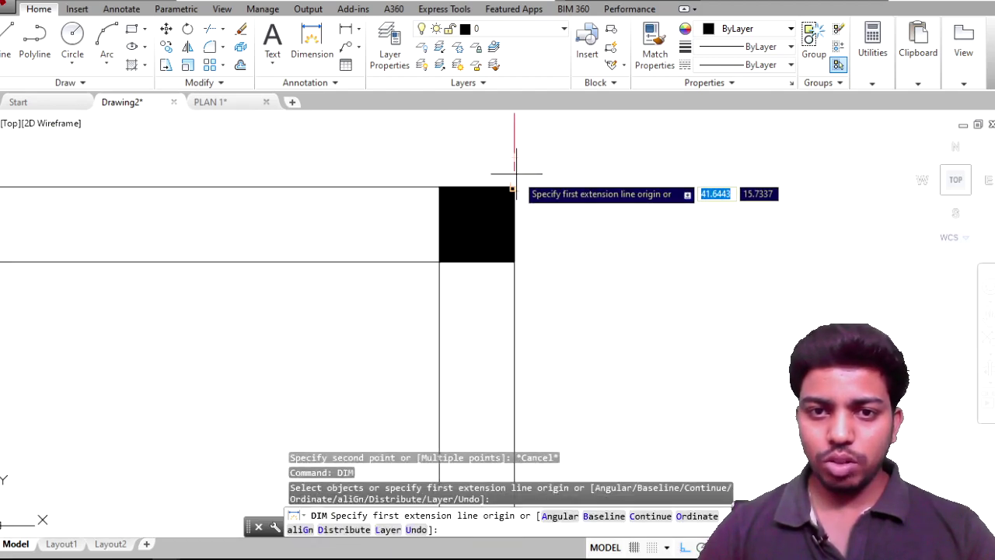
pyautogui.click(513, 188)
pyautogui.scroll(-4, 513, 225)
pyautogui.scroll(2, 516, 207)
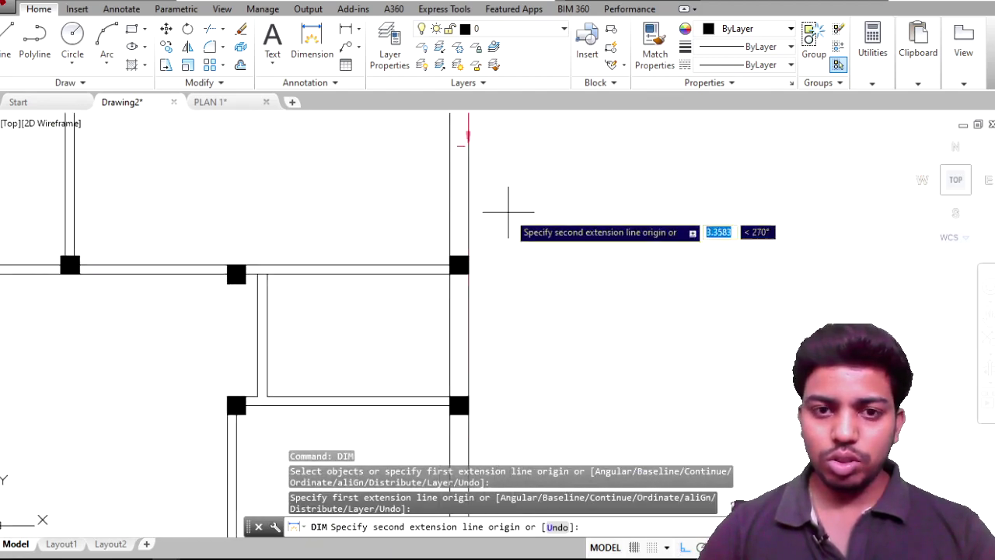
pyautogui.scroll(2, 472, 276)
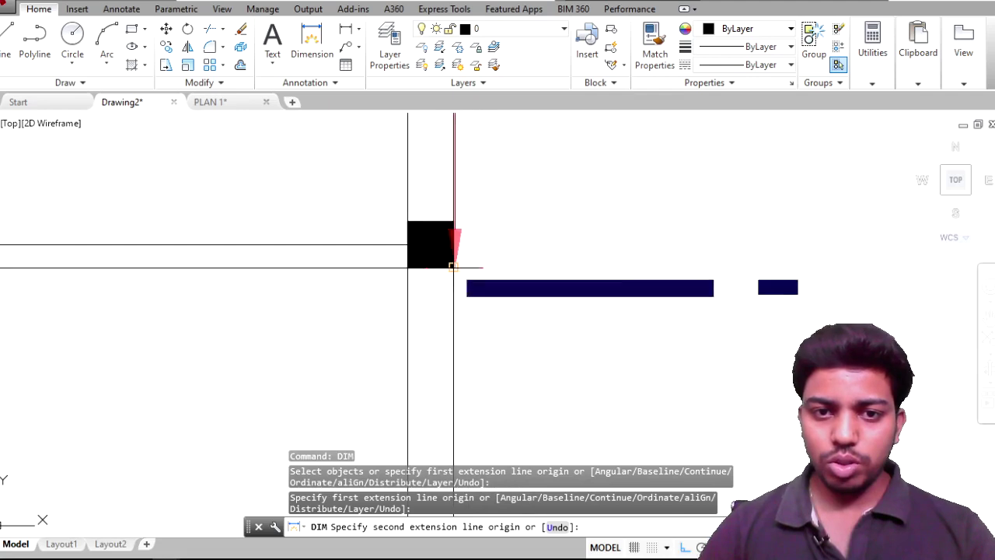
pyautogui.click(453, 266)
pyautogui.scroll(-3, 493, 326)
pyautogui.scroll(2, 464, 267)
pyautogui.scroll(2, 466, 250)
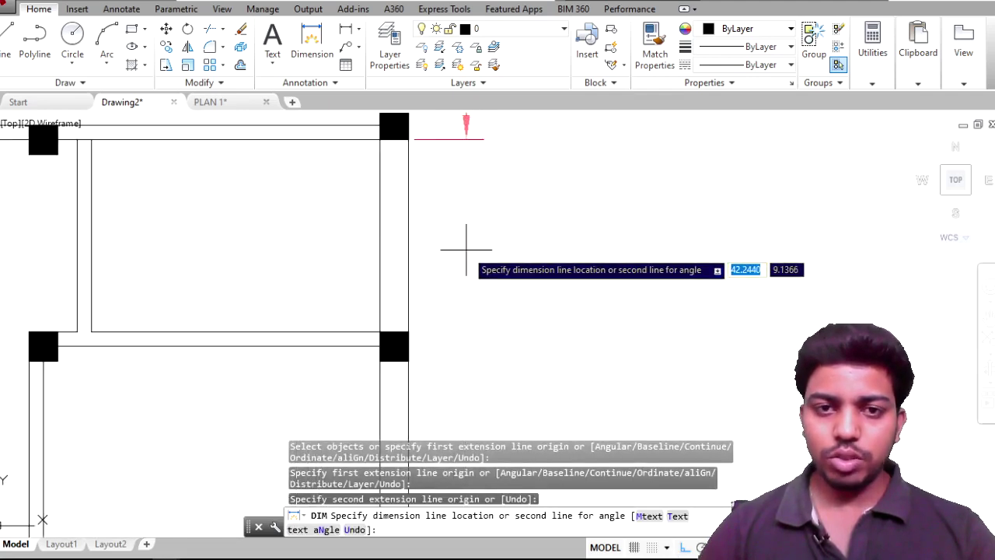
pyautogui.scroll(-3, 467, 250)
pyautogui.moveTo(467, 250); pyautogui.dragTo(476, 348, button='middle')
pyautogui.click(481, 349)
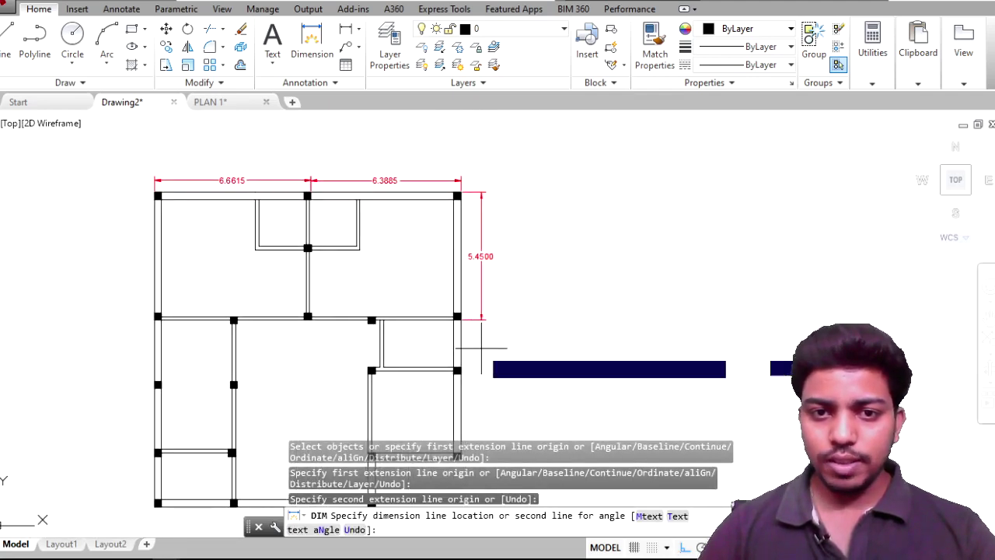
pyautogui.scroll(4, 467, 354)
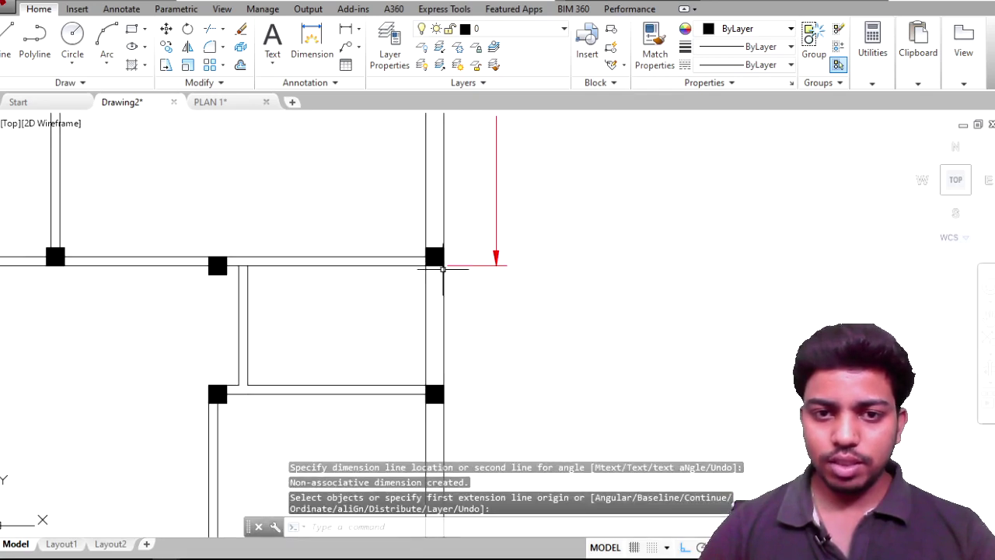
pyautogui.scroll(5, 441, 268)
# Step: Add a 2.0000 vertical dimension on the right wall down to the next column
pyautogui.press('Return')
pyautogui.press('Return')
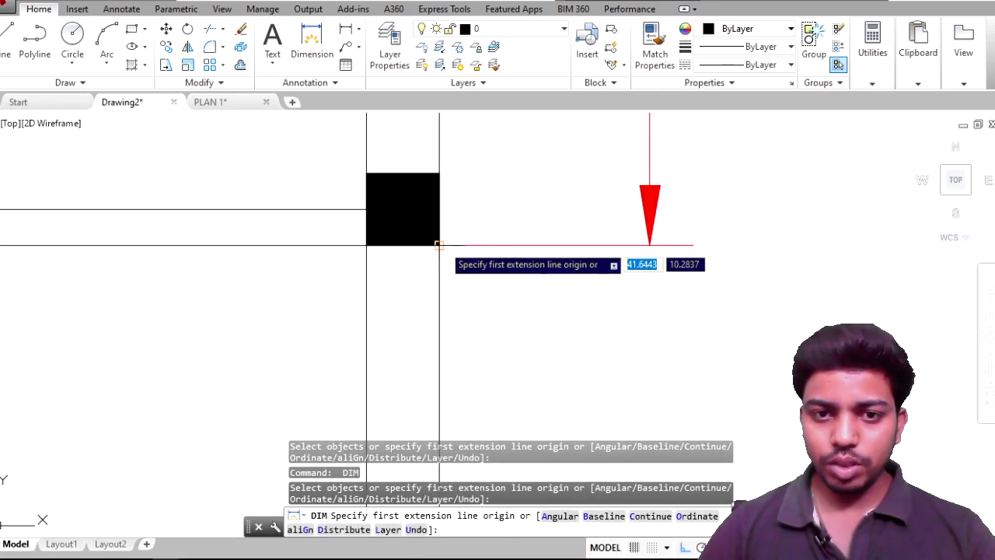
pyautogui.click(439, 245)
pyautogui.scroll(-3, 440, 245)
pyautogui.moveTo(443, 358); pyautogui.dragTo(433, 262, button='middle')
pyautogui.scroll(2, 433, 262)
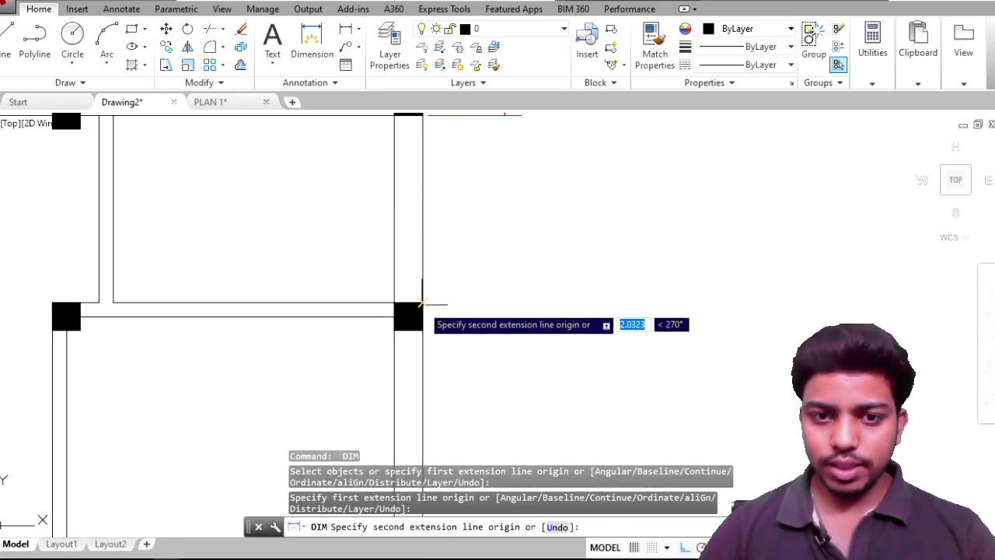
pyautogui.scroll(2, 422, 302)
pyautogui.scroll(5, 422, 296)
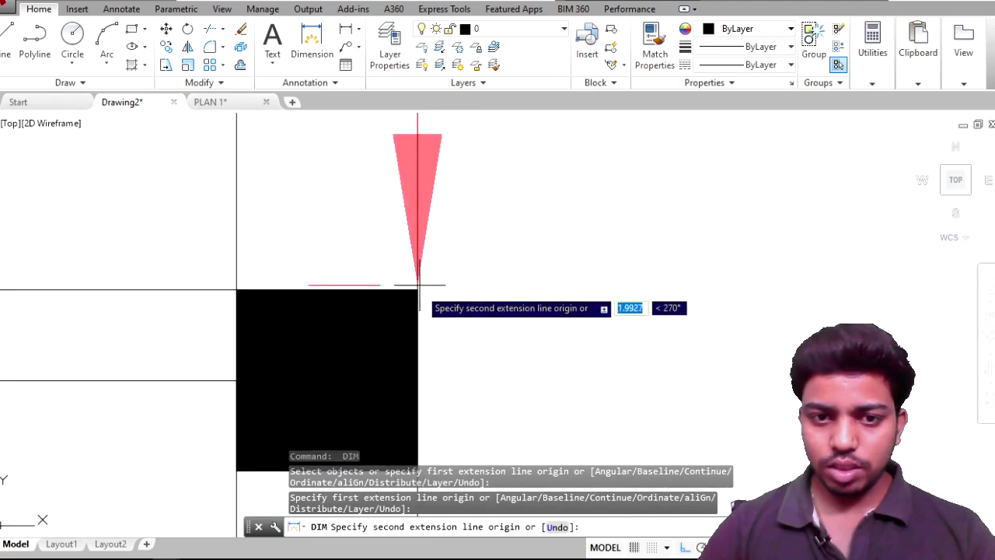
pyautogui.click(416, 290)
pyautogui.scroll(-2, 540, 289)
pyautogui.scroll(-4, 567, 285)
pyautogui.scroll(-2, 589, 283)
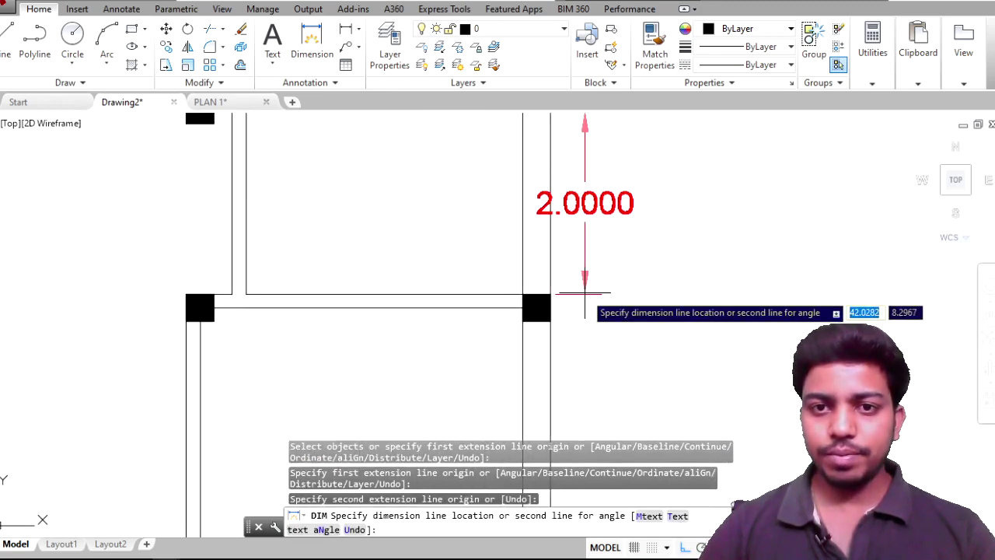
pyautogui.moveTo(589, 282); pyautogui.dragTo(562, 350, button='middle')
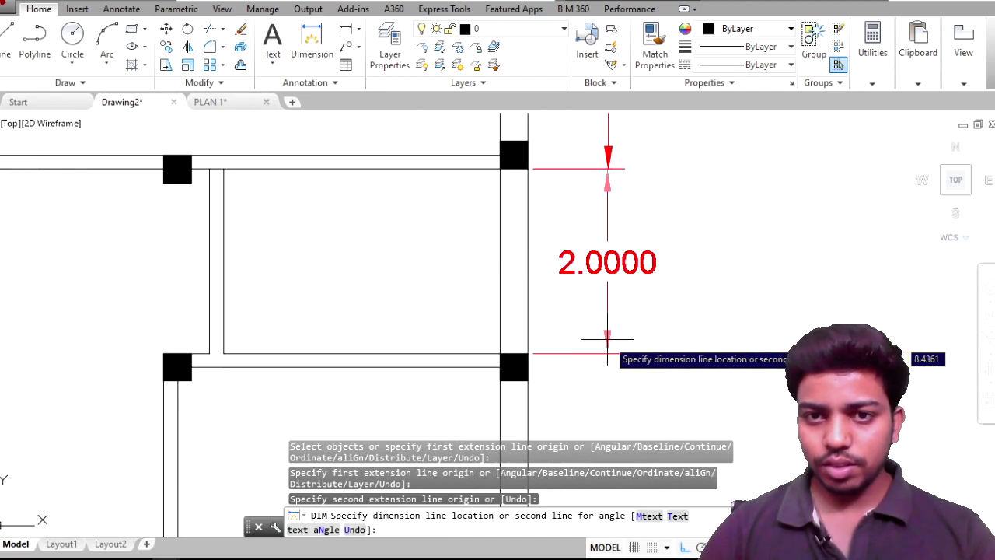
pyautogui.click(608, 342)
# Step: Add the 3.9500 vertical dimension beside the right wall below it
pyautogui.scroll(-2, 540, 260)
pyautogui.scroll(4, 534, 271)
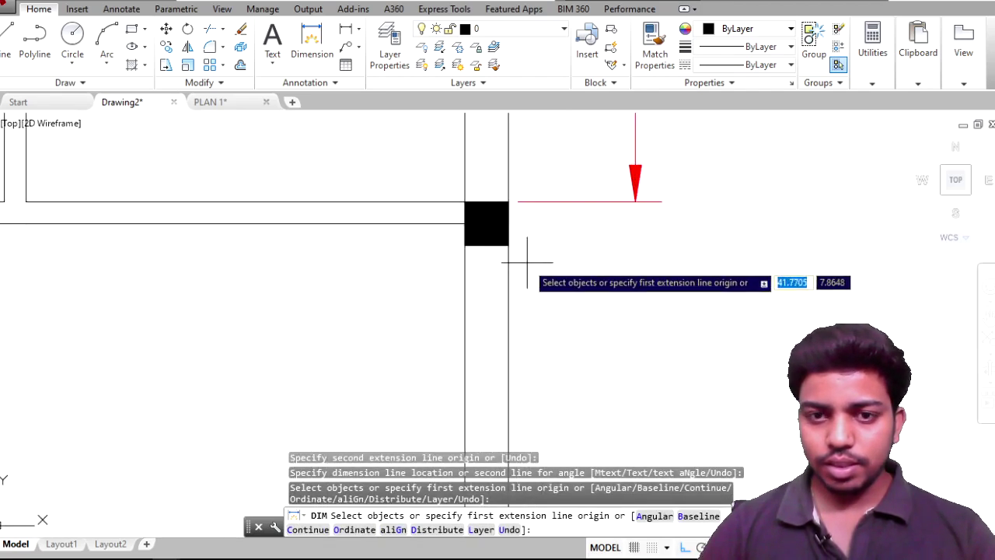
pyautogui.click(507, 203)
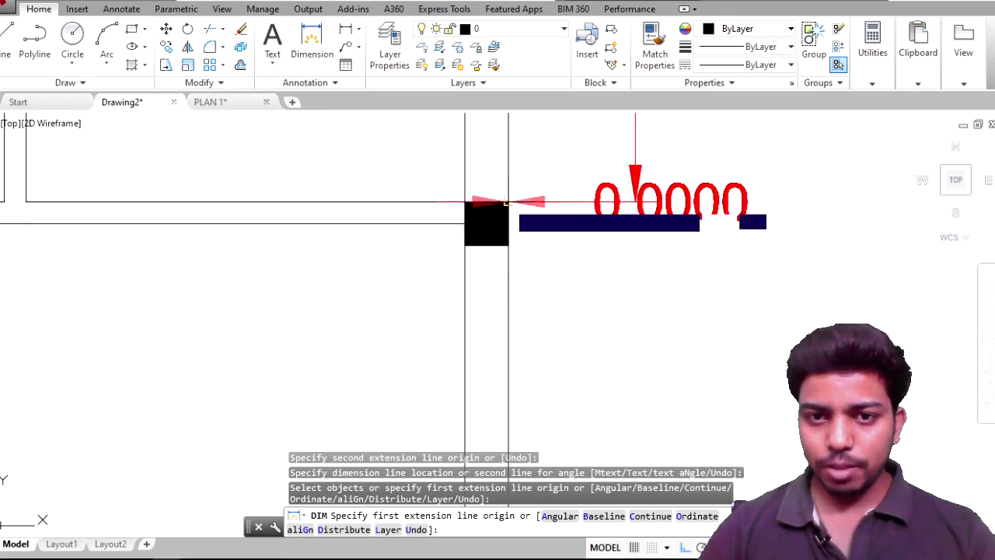
pyautogui.scroll(-5, 545, 233)
pyautogui.scroll(5, 559, 321)
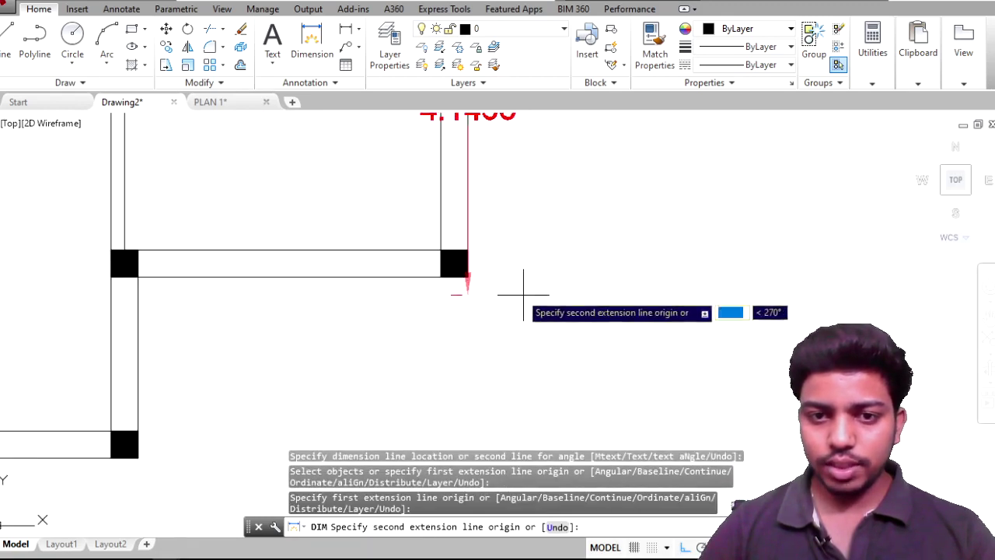
pyautogui.click(467, 274)
pyautogui.scroll(-5, 575, 287)
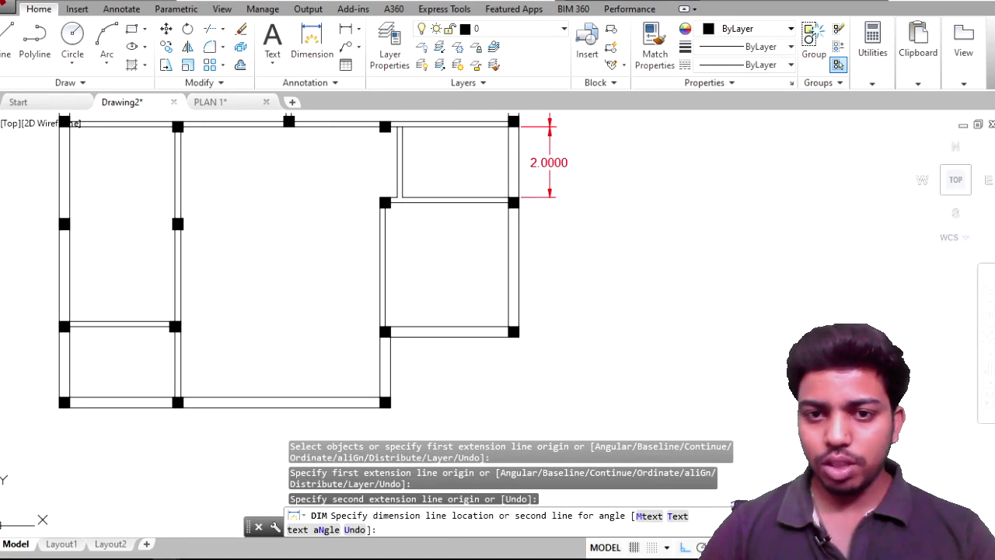
pyautogui.click(550, 264)
pyautogui.scroll(4, 441, 378)
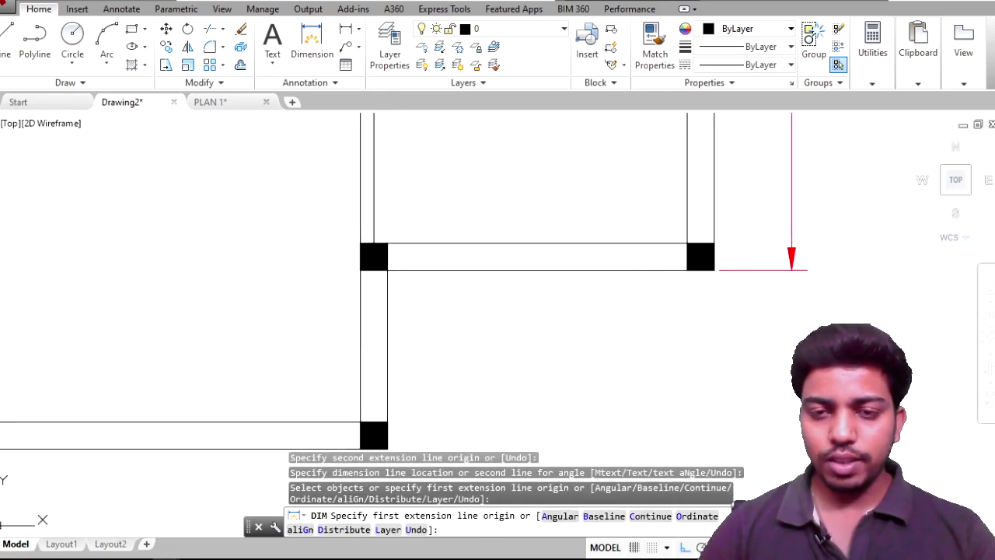
# Step: Dimension the notch width between the two column corners as 3.6500, placed below the wall
pyautogui.click(388, 270)
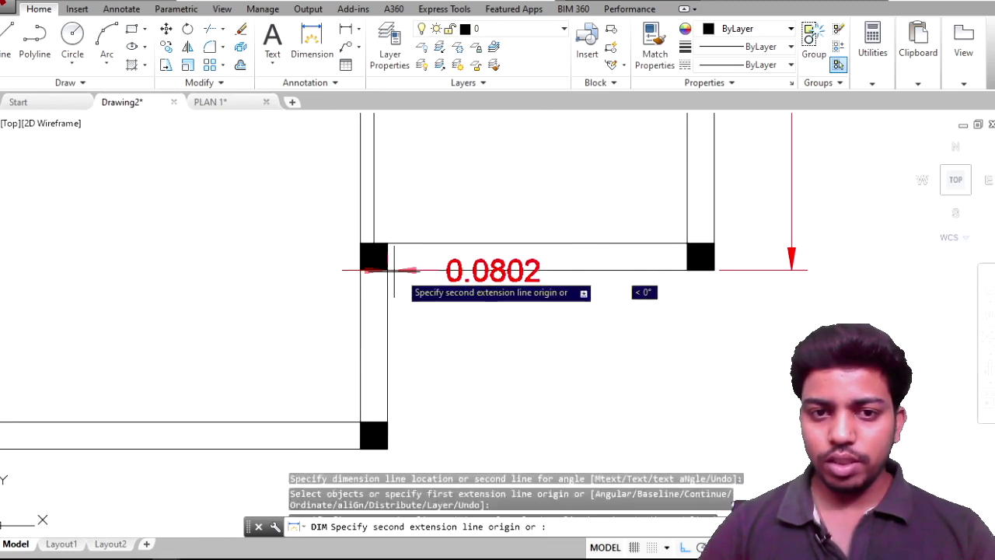
pyautogui.click(713, 270)
pyautogui.click(704, 308)
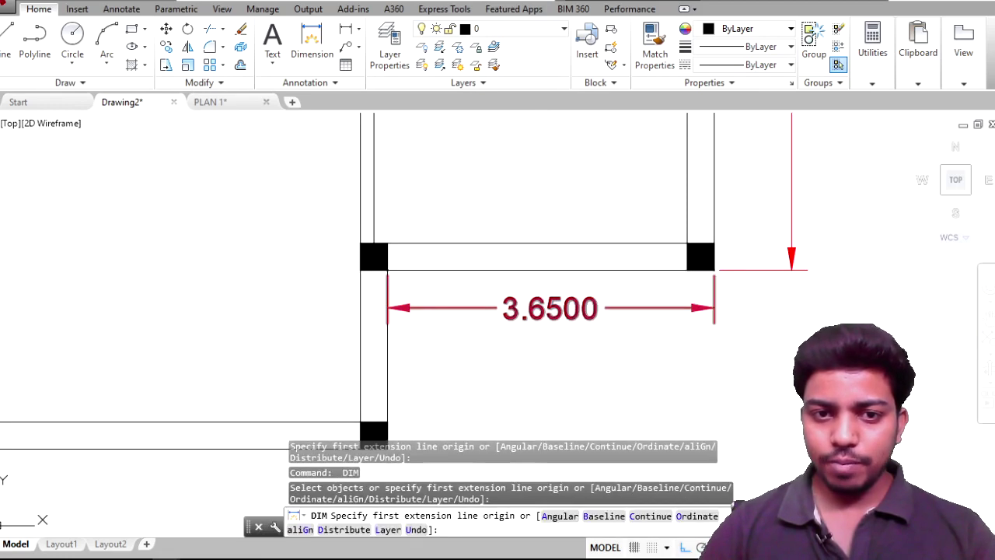
pyautogui.scroll(3, 389, 268)
pyautogui.scroll(2, 381, 286)
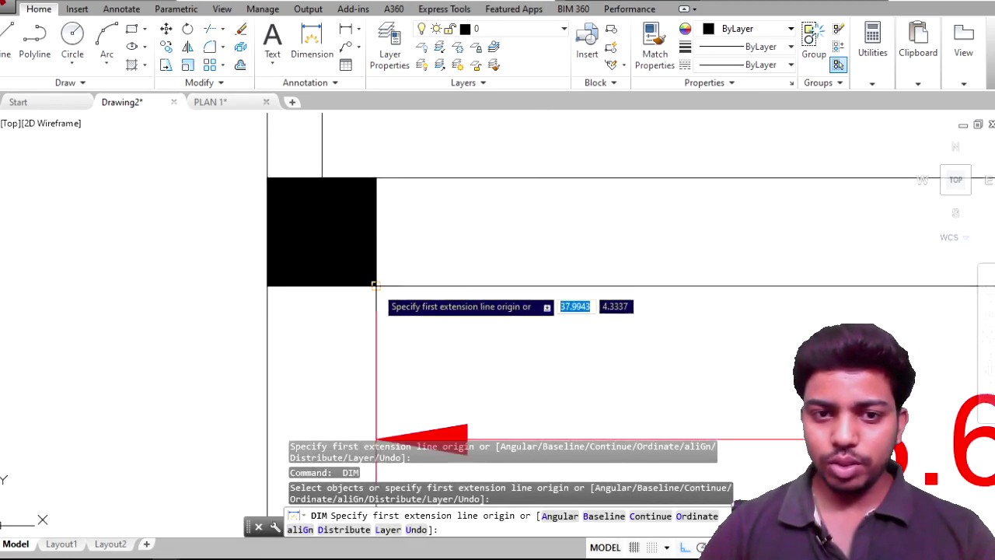
# Step: Add the 2.0000 vertical dimension down to the lower column of the notch
pyautogui.click(374, 286)
pyautogui.scroll(-4, 459, 307)
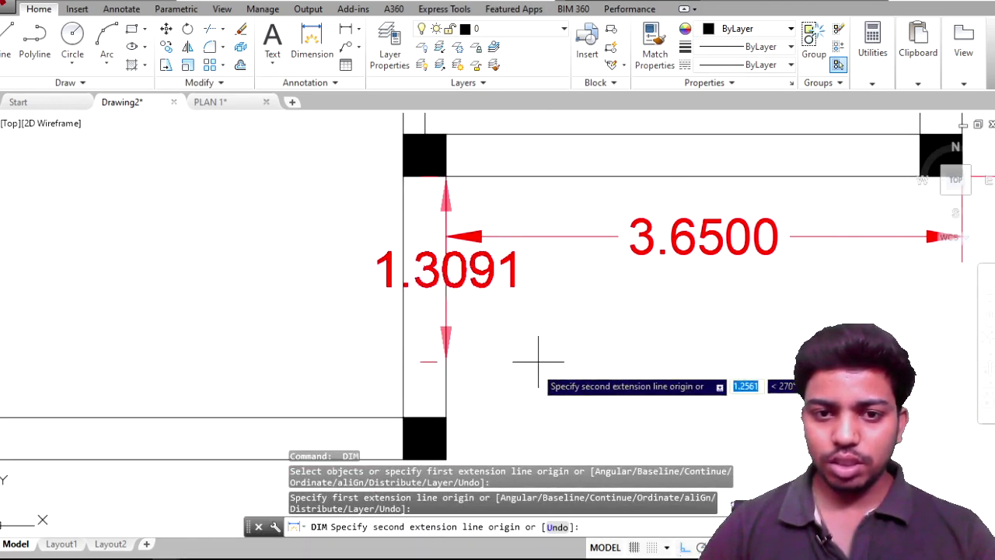
pyautogui.scroll(-2, 478, 408)
pyautogui.moveTo(471, 417); pyautogui.dragTo(443, 295, button='middle')
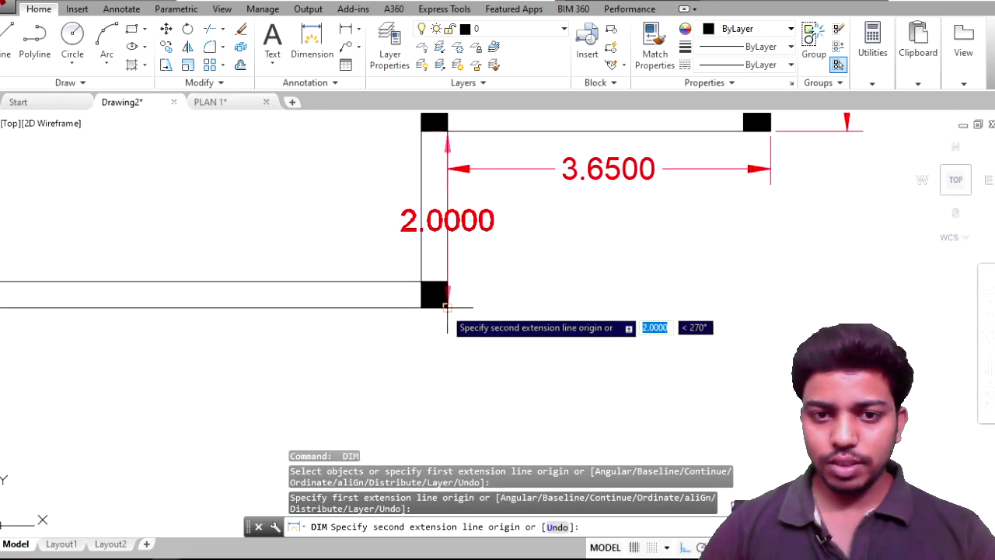
pyautogui.click(448, 308)
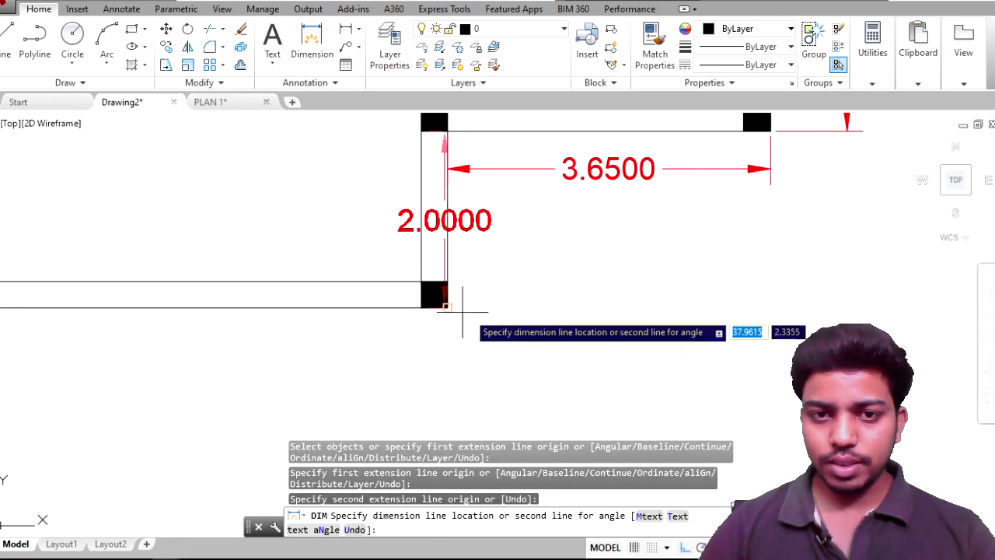
pyautogui.click(517, 305)
pyautogui.scroll(-3, 467, 338)
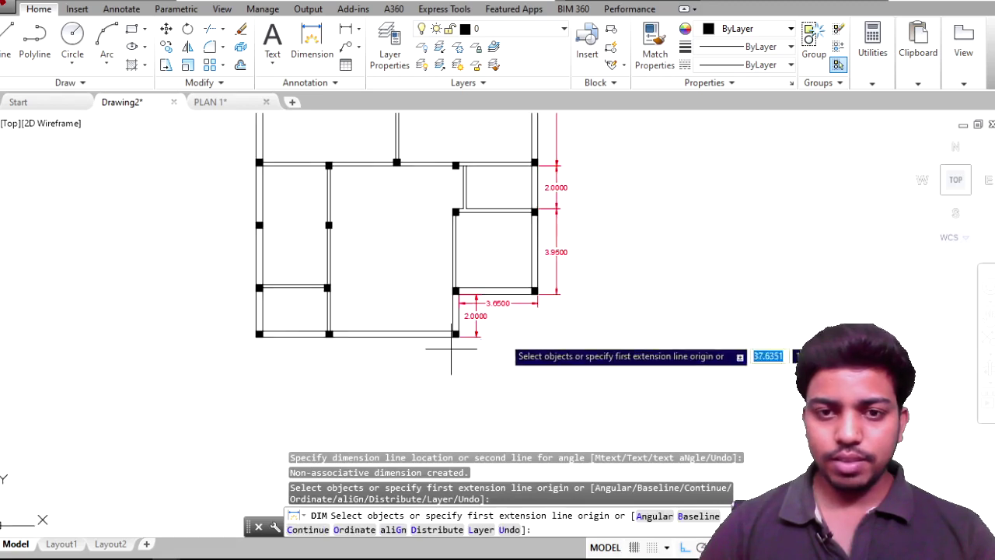
pyautogui.scroll(2, 506, 338)
pyautogui.scroll(2, 502, 321)
# Step: Dimension the bottom wall from the bottom-right column leftward as 5.8699, placed below
pyautogui.press('Escape')
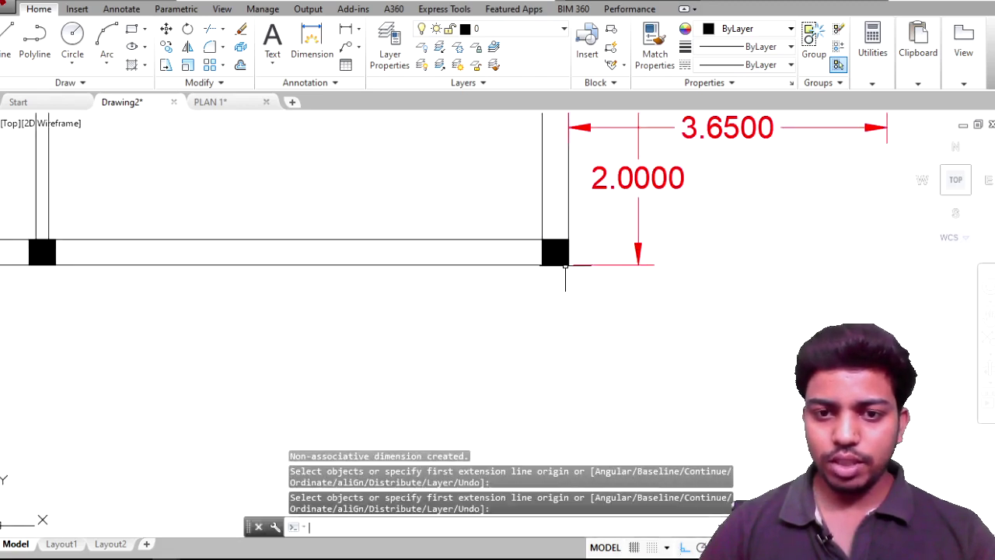
pyautogui.press('Return')
pyautogui.click(568, 266)
pyautogui.scroll(-2, 569, 265)
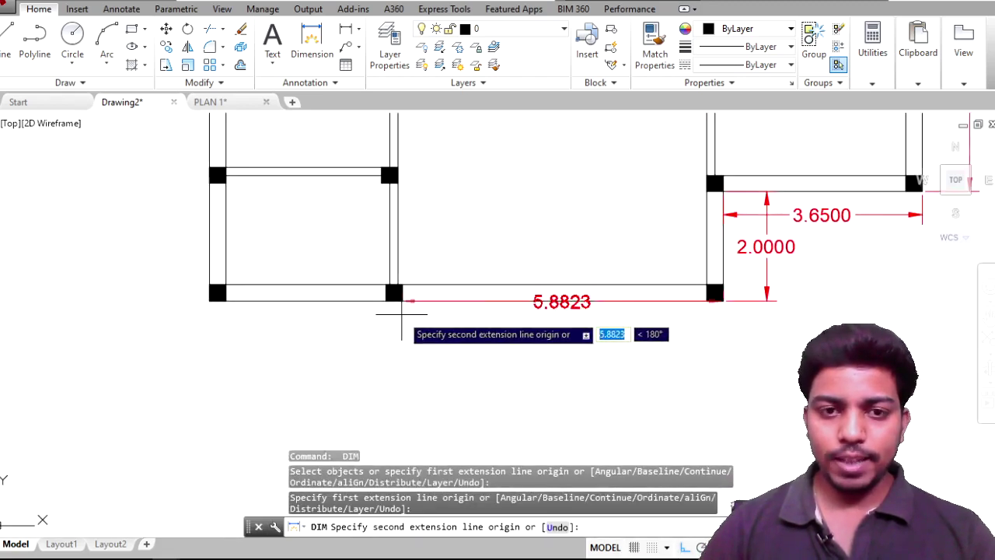
pyautogui.click(402, 301)
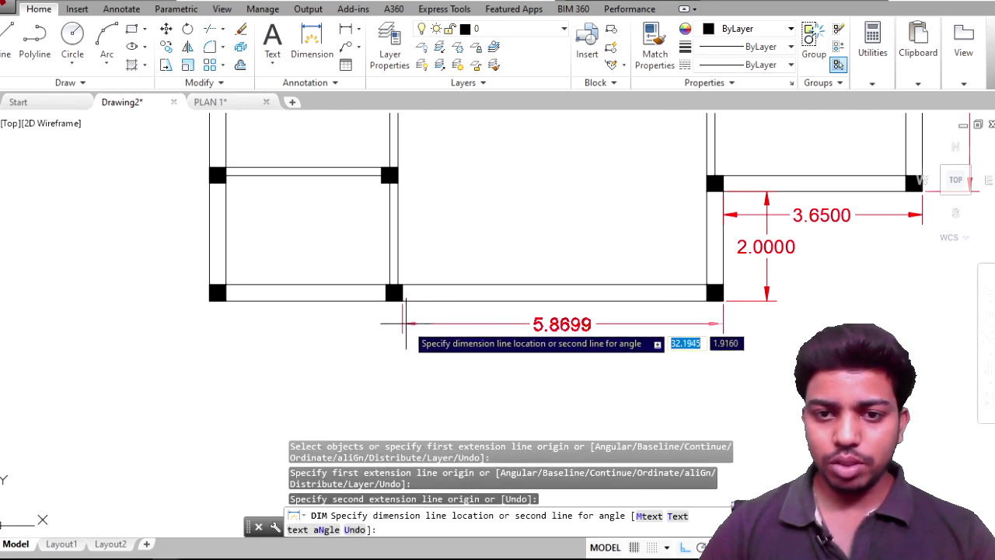
pyautogui.click(357, 332)
pyautogui.scroll(6, 335, 334)
pyautogui.scroll(-4, 436, 322)
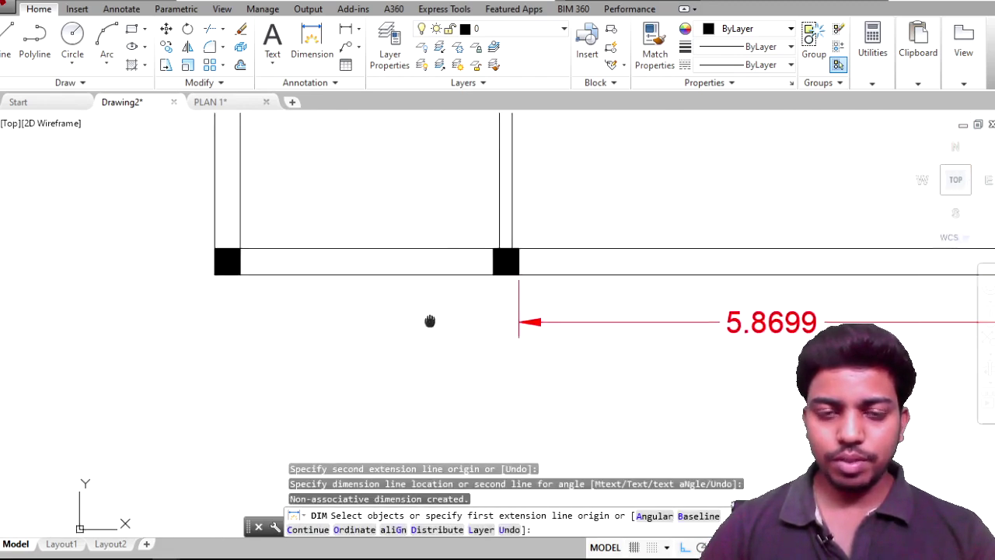
pyautogui.moveTo(429, 322); pyautogui.dragTo(415, 280, button='middle')
# Step: Add the 3.5301 dimension from the bottom-left column, placed below the bottom wall
pyautogui.press('Return')
pyautogui.press('Return')
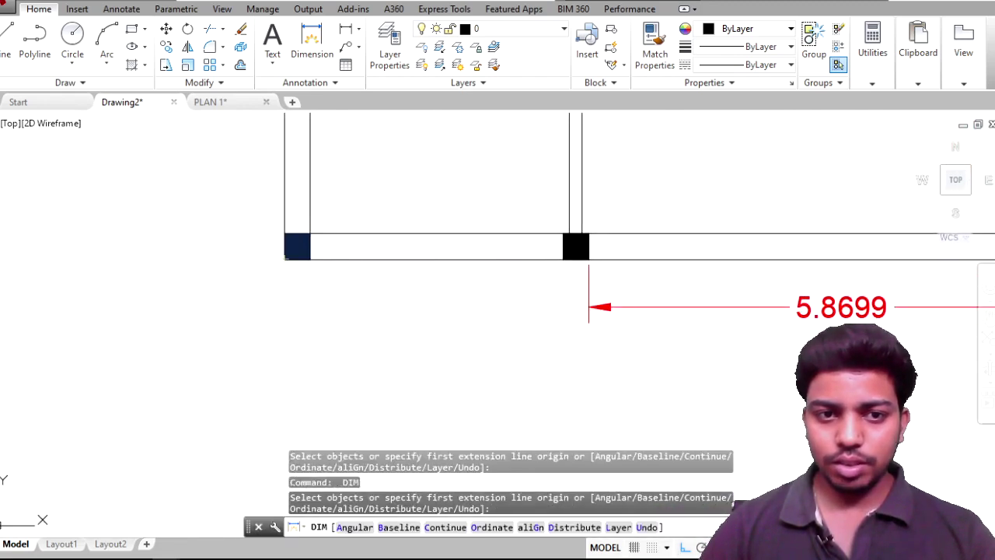
pyautogui.click(285, 259)
pyautogui.scroll(4, 556, 260)
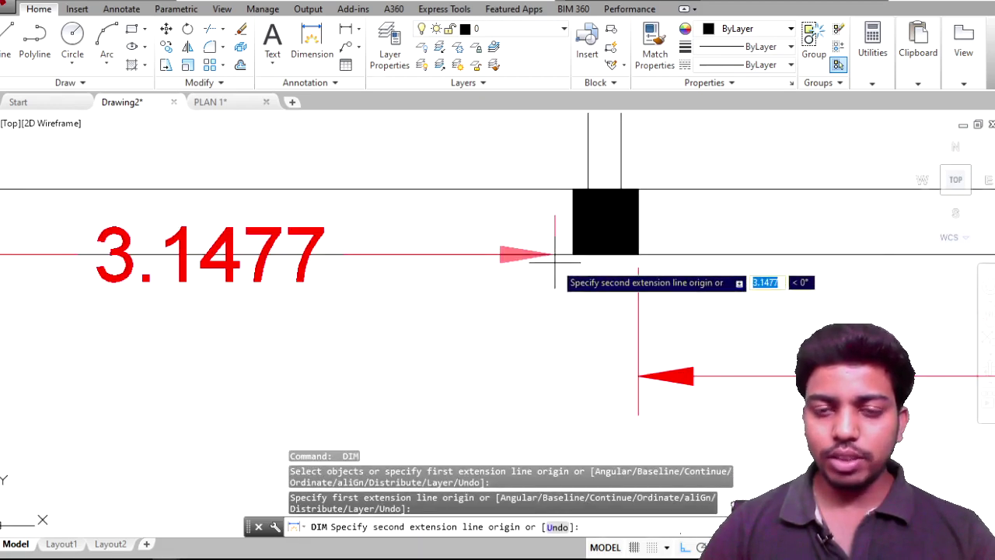
pyautogui.click(636, 253)
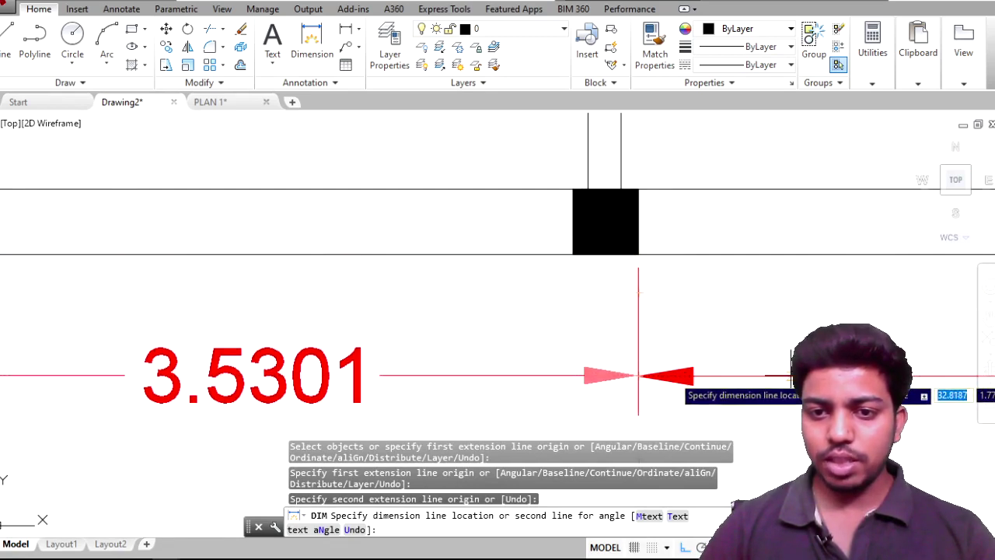
pyautogui.click(692, 376)
pyautogui.scroll(-3, 604, 344)
pyautogui.scroll(-2, 516, 337)
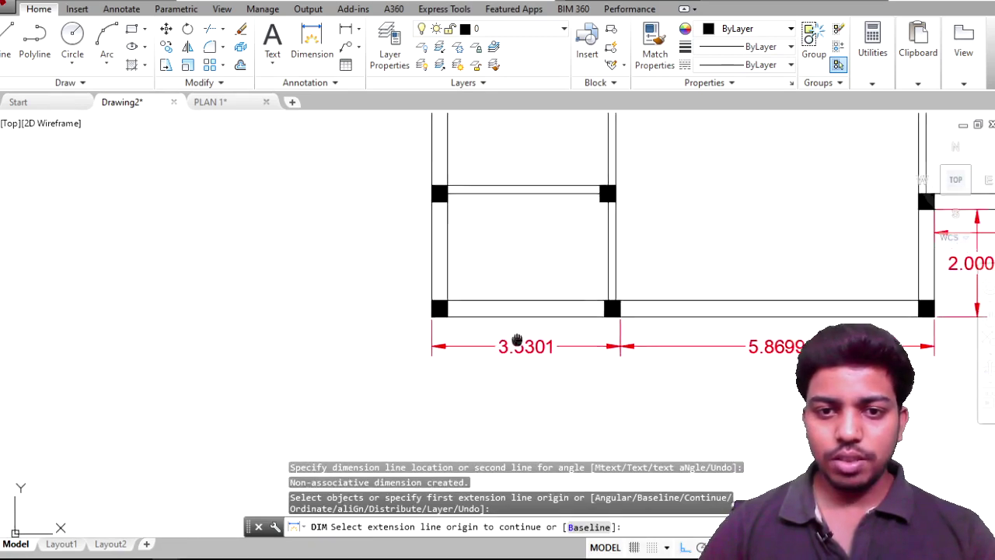
pyautogui.scroll(3, 500, 349)
pyautogui.scroll(3, 576, 356)
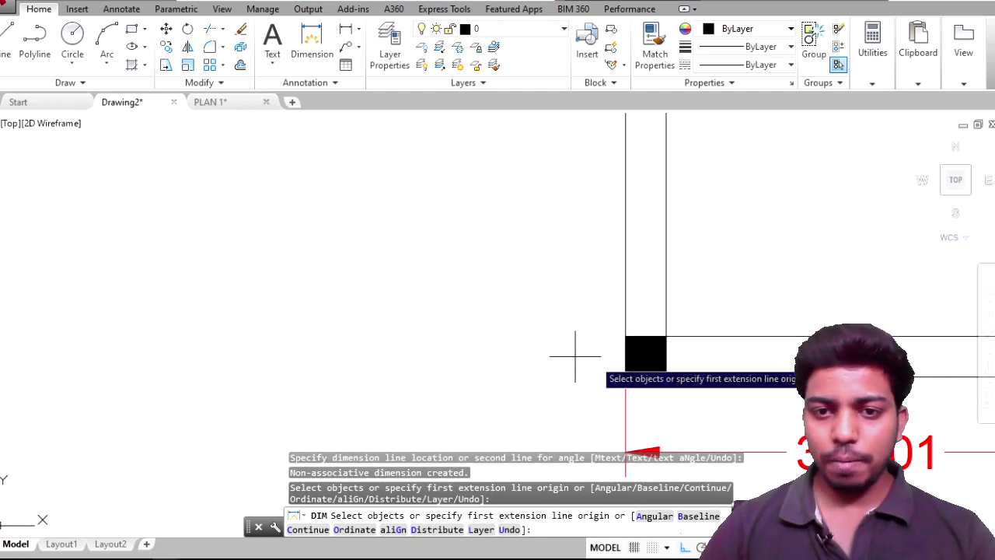
# Step: Add a 2.4500 vertical dimension left of the lower-left room, then view the whole plan
pyautogui.click(626, 376)
pyautogui.scroll(-4, 573, 345)
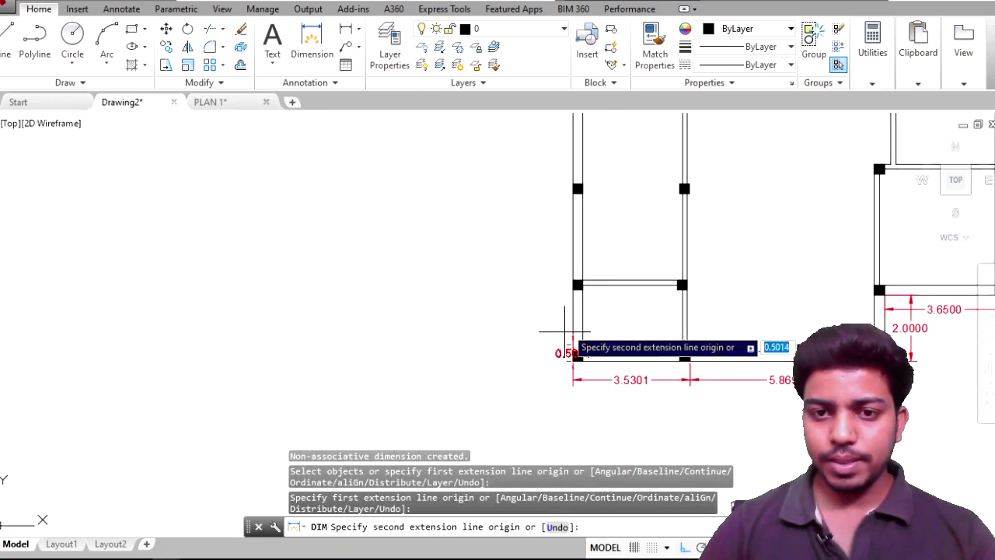
pyautogui.scroll(3, 573, 327)
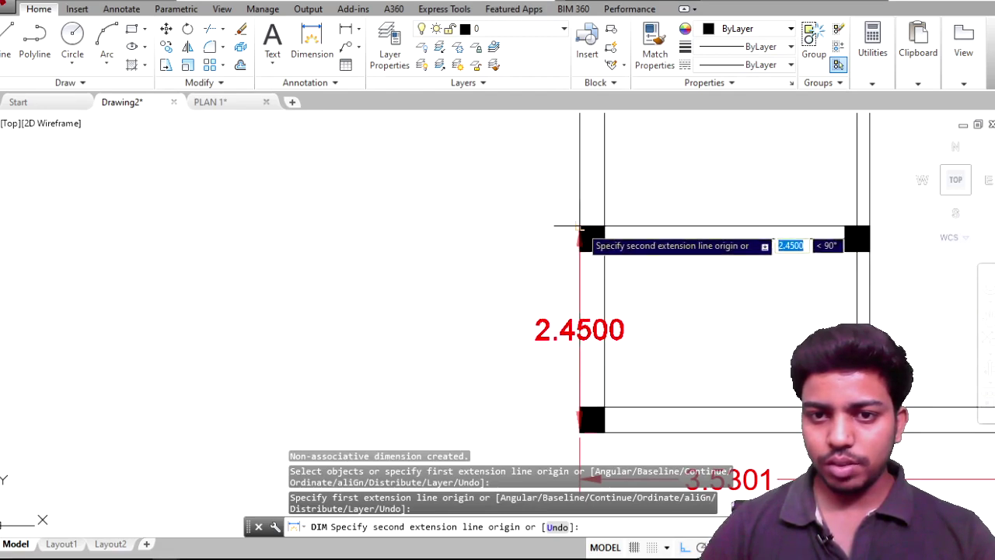
pyautogui.click(580, 226)
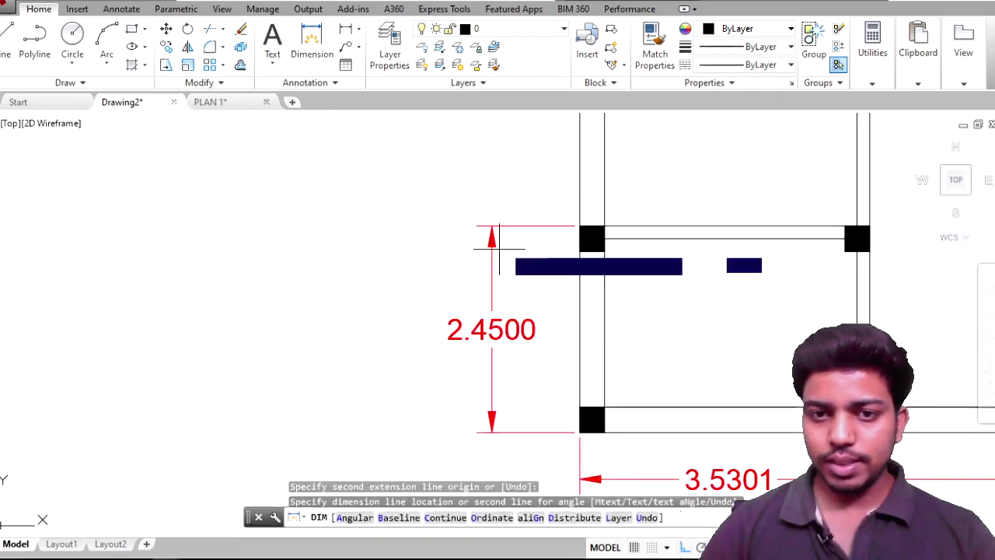
pyautogui.click(499, 249)
pyautogui.scroll(-2, 499, 249)
pyautogui.moveTo(490, 248); pyautogui.dragTo(467, 349, button='middle')
pyautogui.scroll(-2, 528, 376)
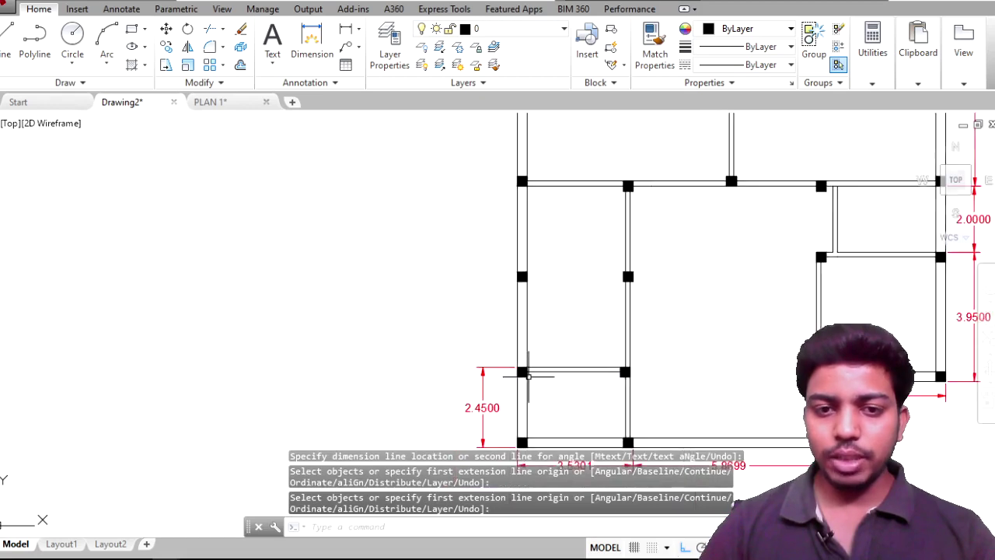
pyautogui.moveTo(528, 376); pyautogui.dragTo(465, 321, button='middle')
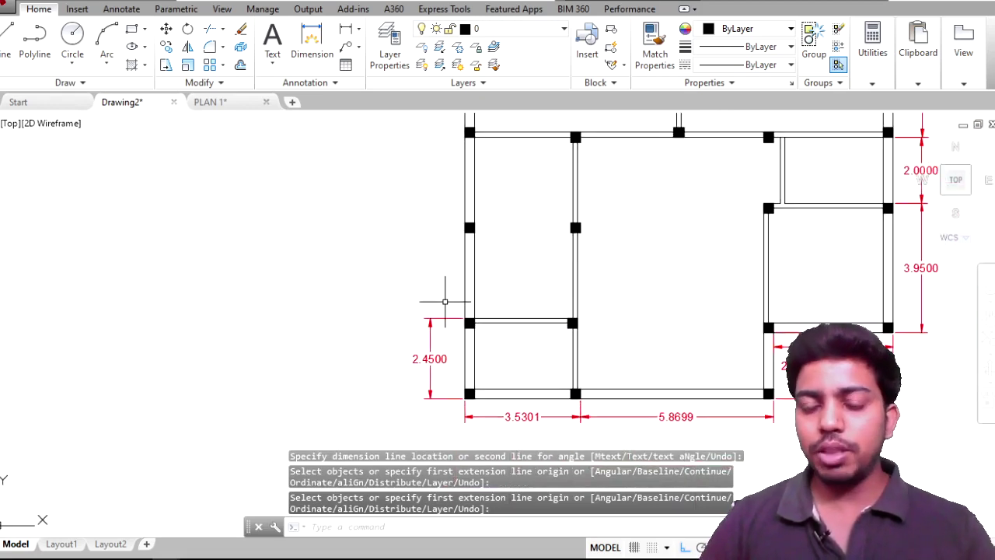
pyautogui.scroll(2, 445, 302)
pyautogui.scroll(2, 459, 303)
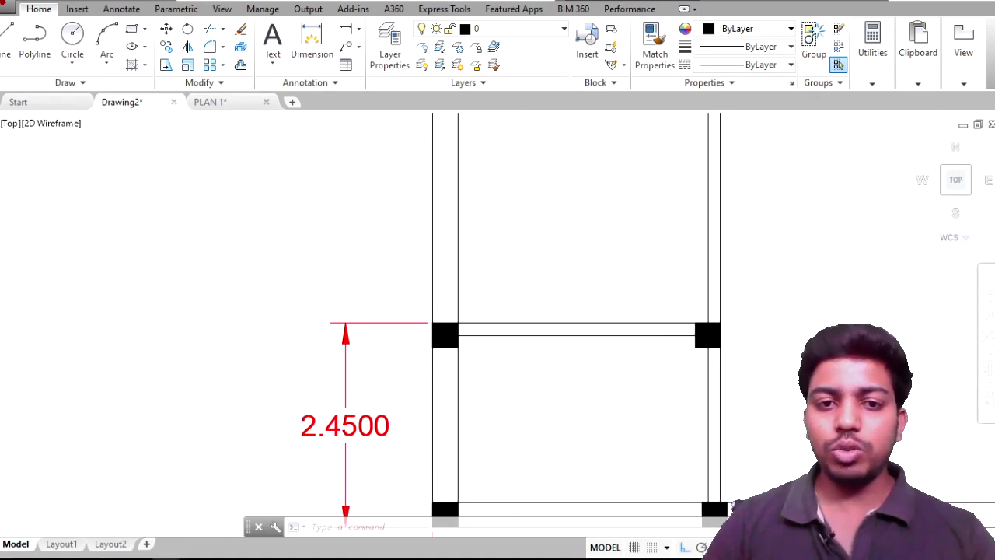
pyautogui.scroll(-4, 442, 374)
pyautogui.moveTo(442, 373); pyautogui.dragTo(393, 361, button='middle')
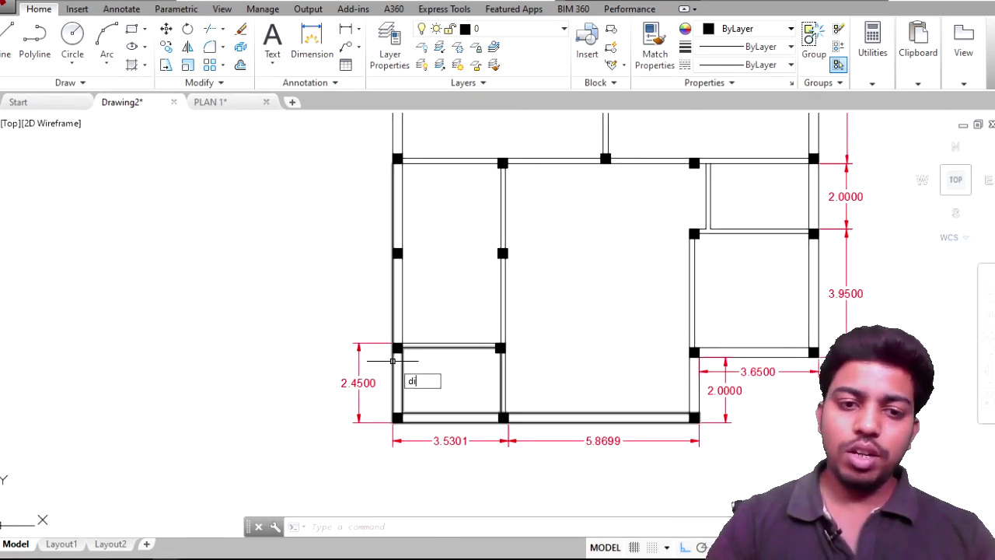
# Step: Set DIMDEC to 2 so new dimensions display two decimal places
pyautogui.write('m')
pyautogui.press('Return')
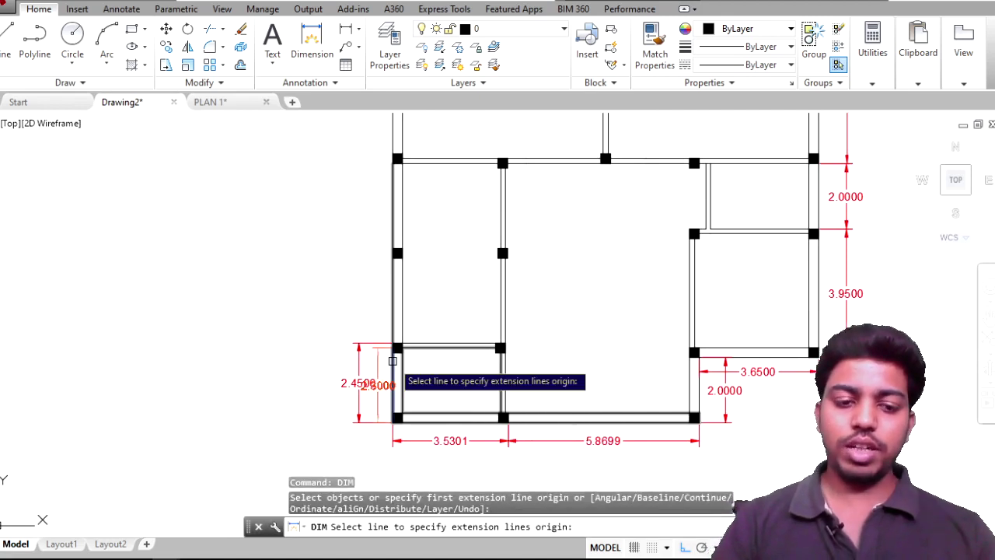
pyautogui.press('Escape')
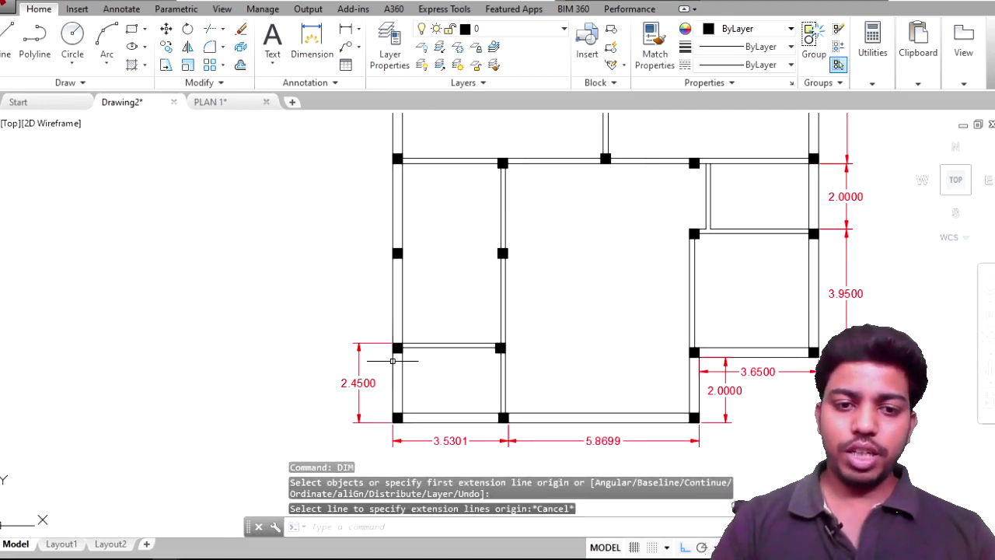
pyautogui.write('dim')
pyautogui.press('Return')
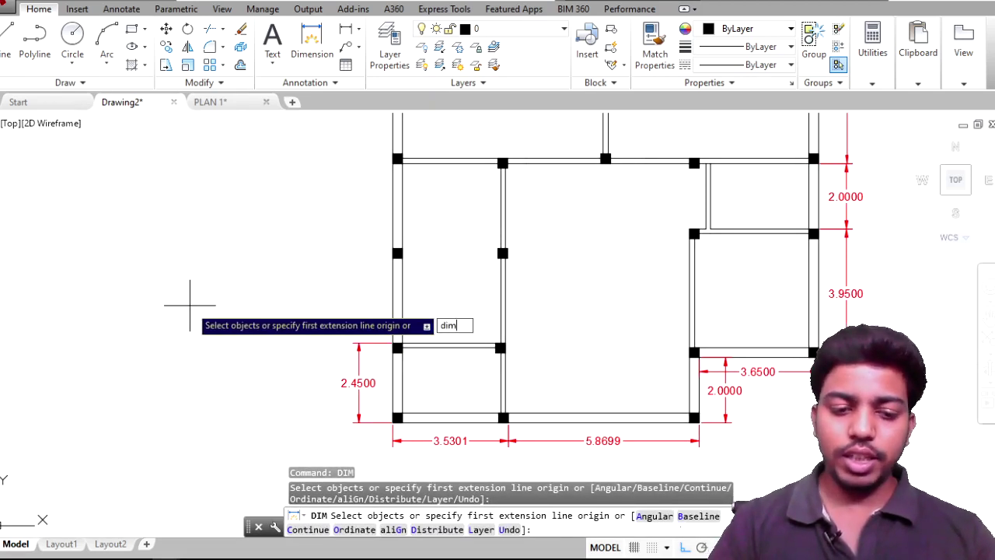
pyautogui.press('Return')
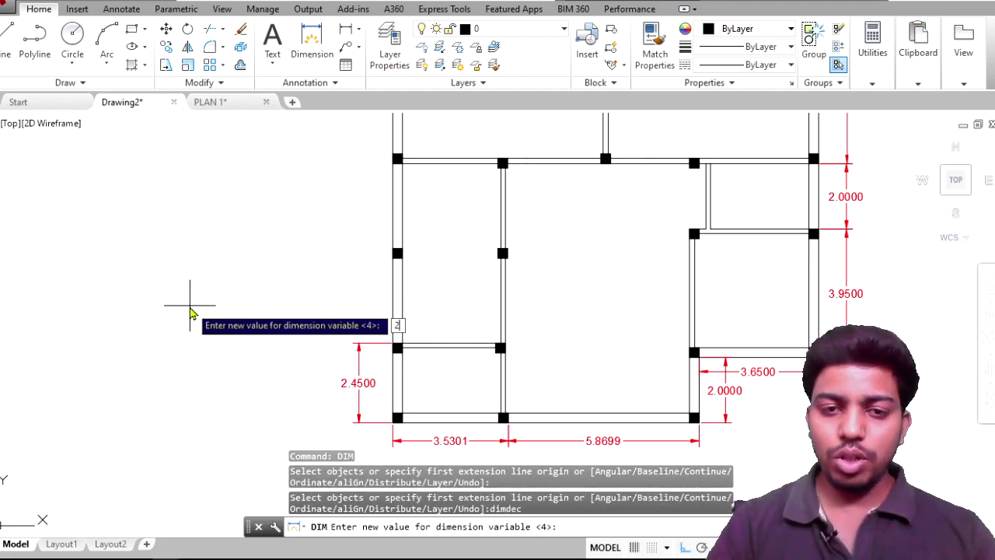
pyautogui.press('Return')
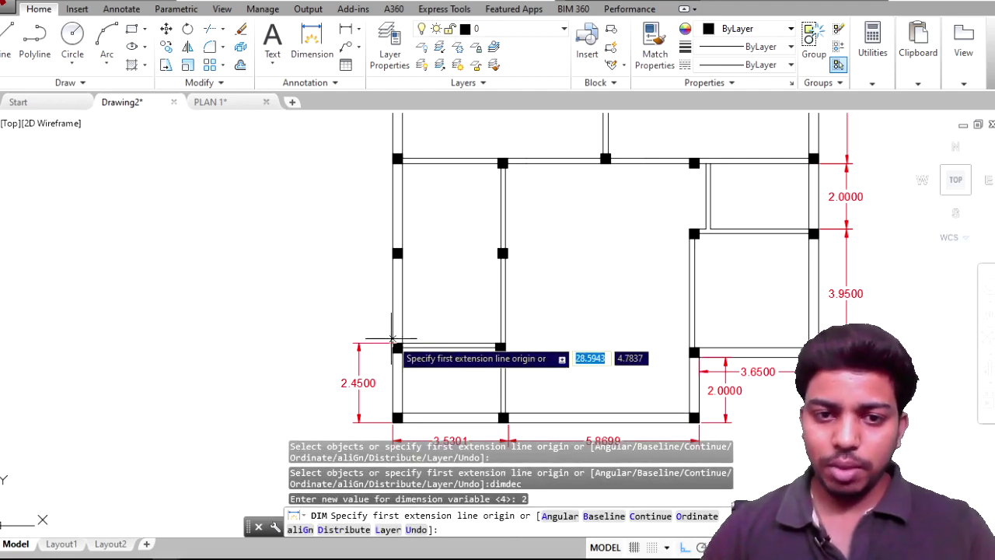
# Step: Dimension the next left-side column span as 2.90, aligned with the 2.4500 dimension
pyautogui.scroll(4, 392, 340)
pyautogui.click(390, 346)
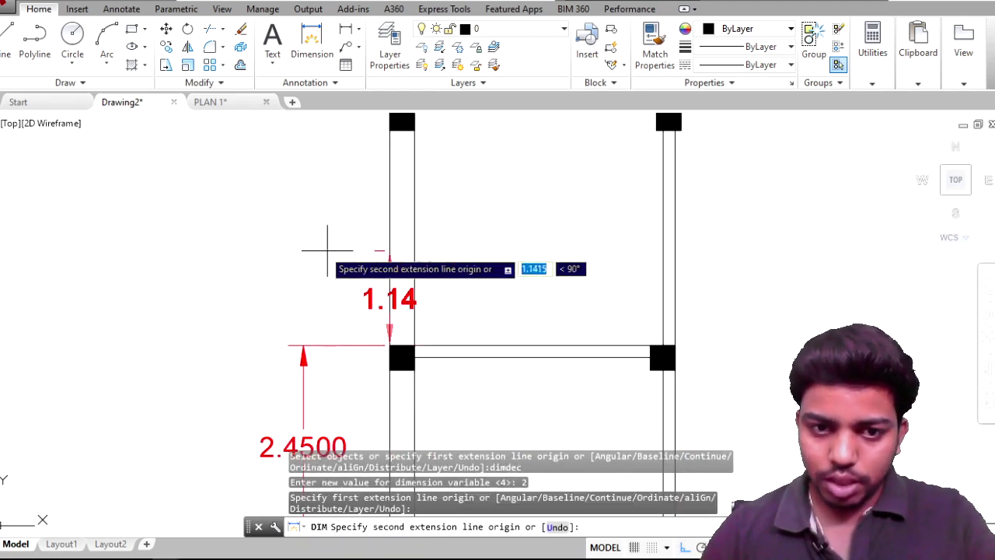
pyautogui.moveTo(327, 250); pyautogui.dragTo(278, 391, button='middle')
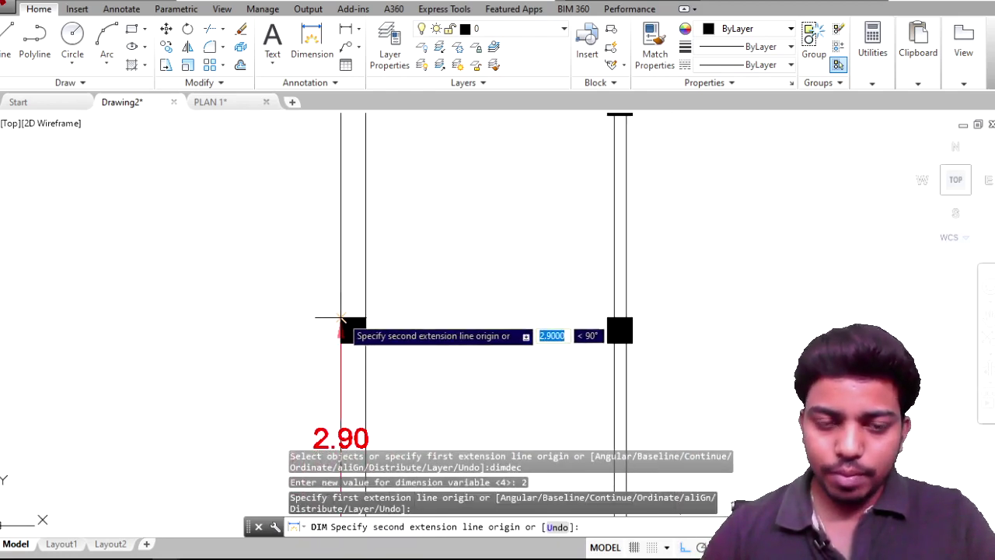
pyautogui.click(340, 318)
pyautogui.scroll(-4, 254, 318)
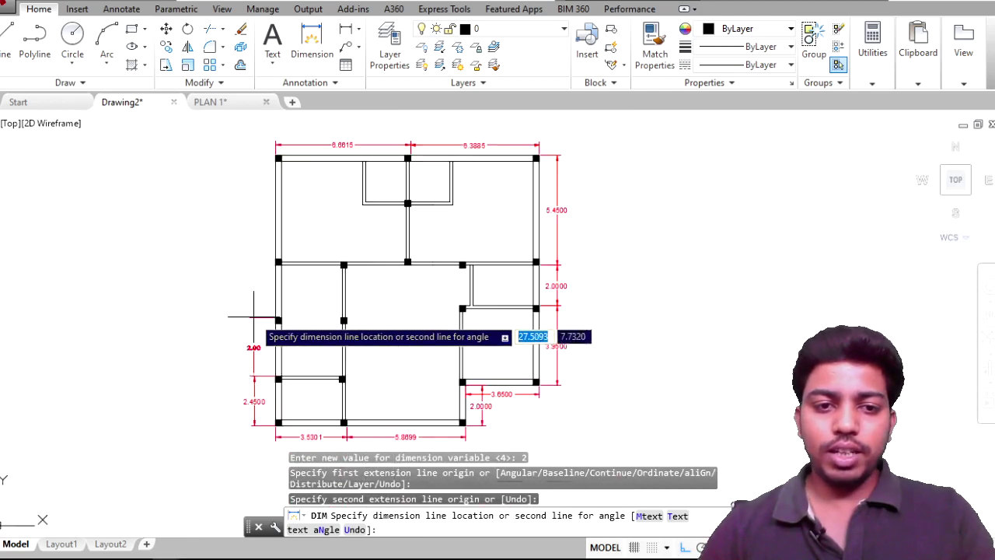
pyautogui.scroll(2, 253, 317)
pyautogui.scroll(3, 233, 280)
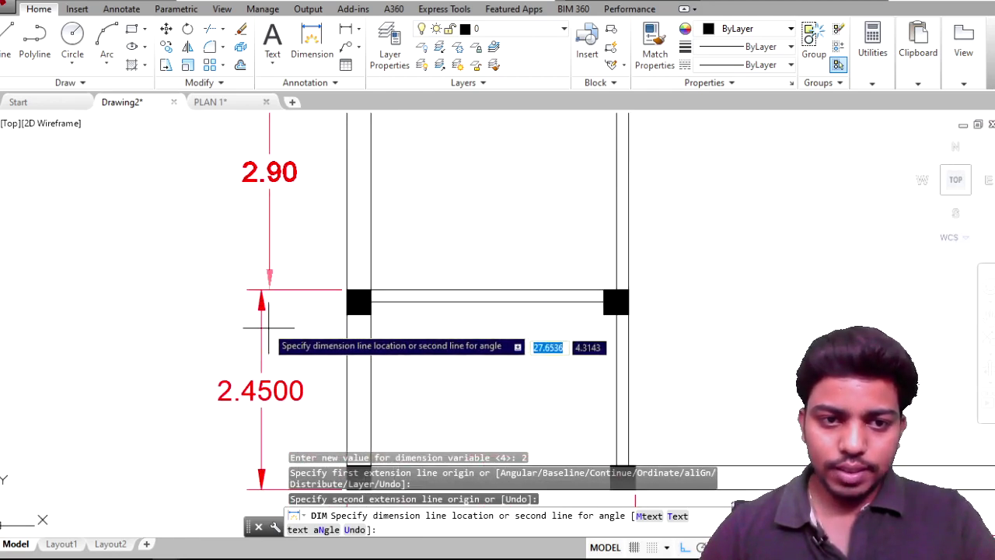
pyautogui.click(260, 286)
pyautogui.scroll(-2, 280, 288)
pyautogui.moveTo(282, 289); pyautogui.dragTo(265, 425, button='middle')
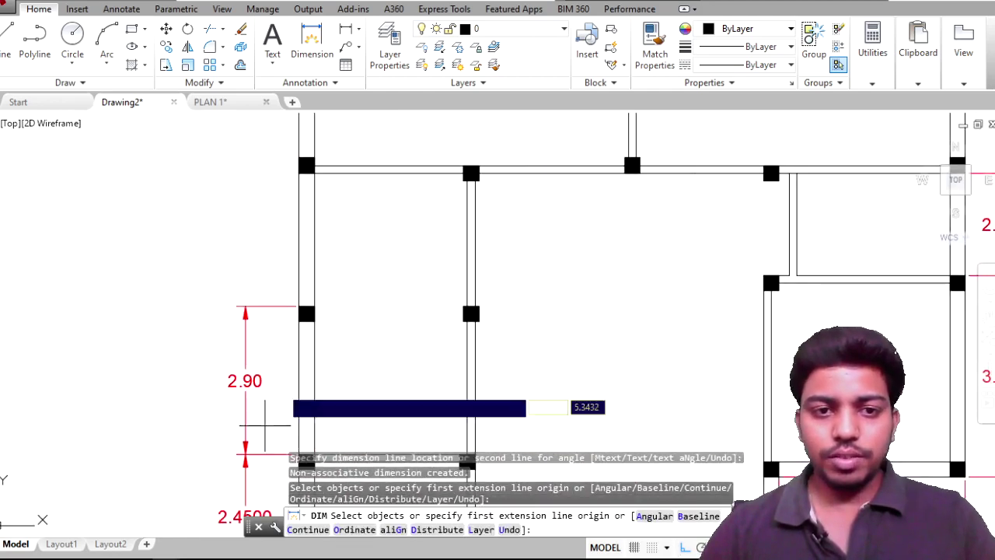
# Step: Add the 2.60 vertical dimension to the column above, in line with the others
pyautogui.click(307, 311)
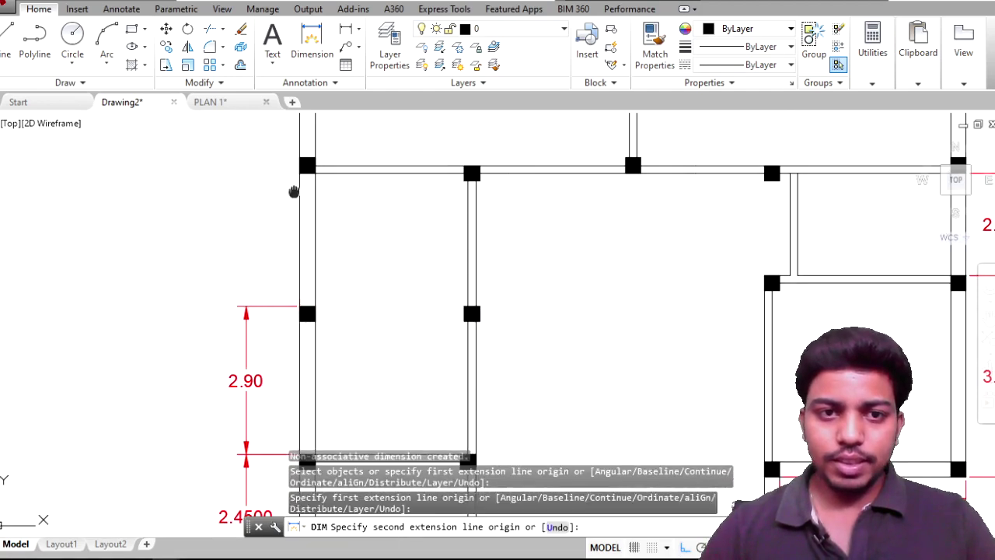
pyautogui.moveTo(294, 192); pyautogui.dragTo(311, 292, button='middle')
pyautogui.scroll(3, 313, 280)
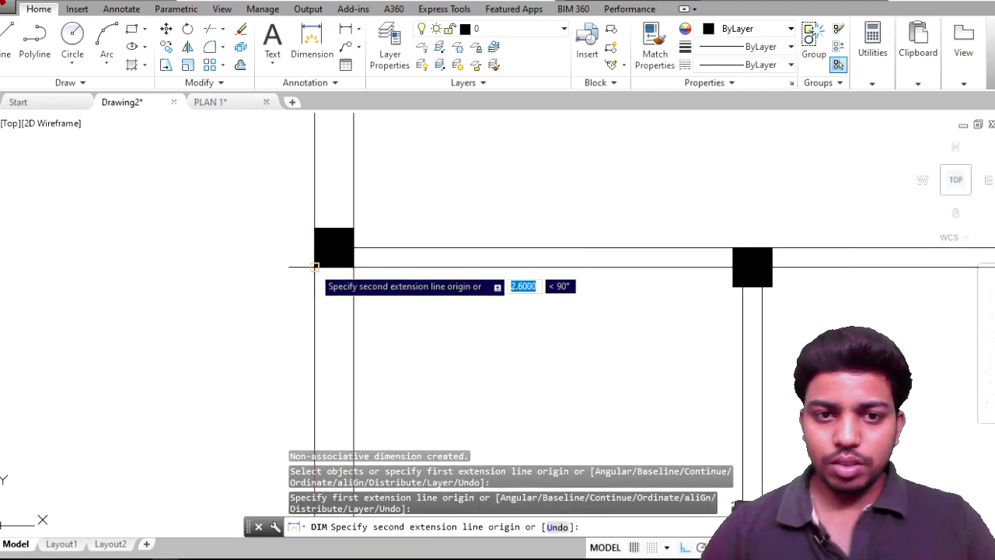
pyautogui.click(315, 267)
pyautogui.scroll(-3, 224, 374)
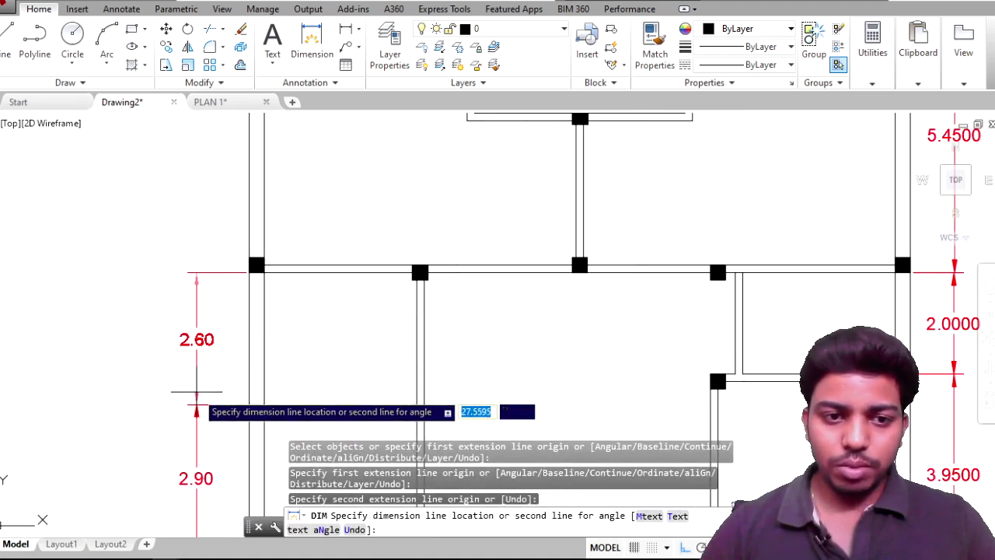
pyautogui.click(198, 390)
pyautogui.scroll(3, 263, 272)
pyautogui.press('Return')
# Step: Begin selecting the upper-left column, cancelling a stray edge-line pick
pyautogui.click(270, 289)
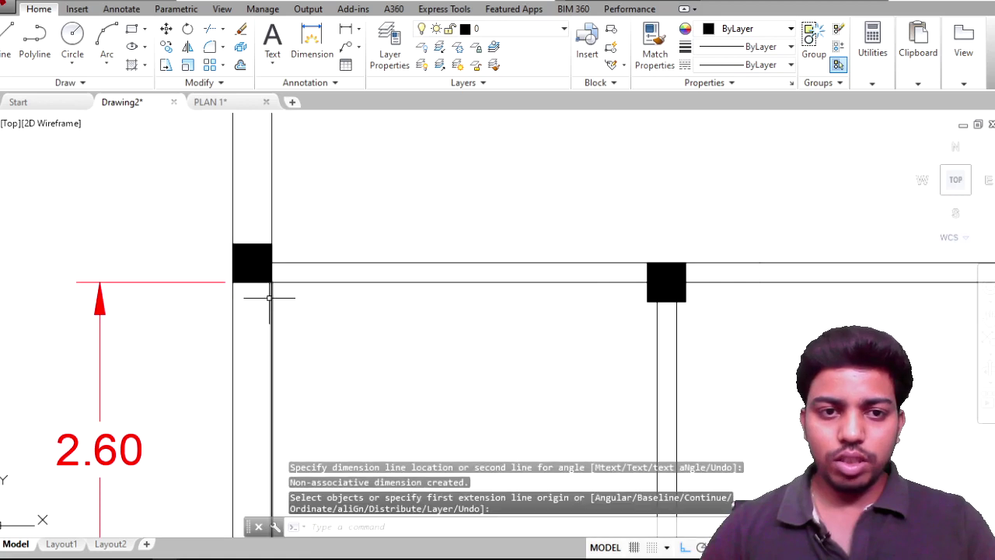
pyautogui.press('Escape')
pyautogui.click(270, 283)
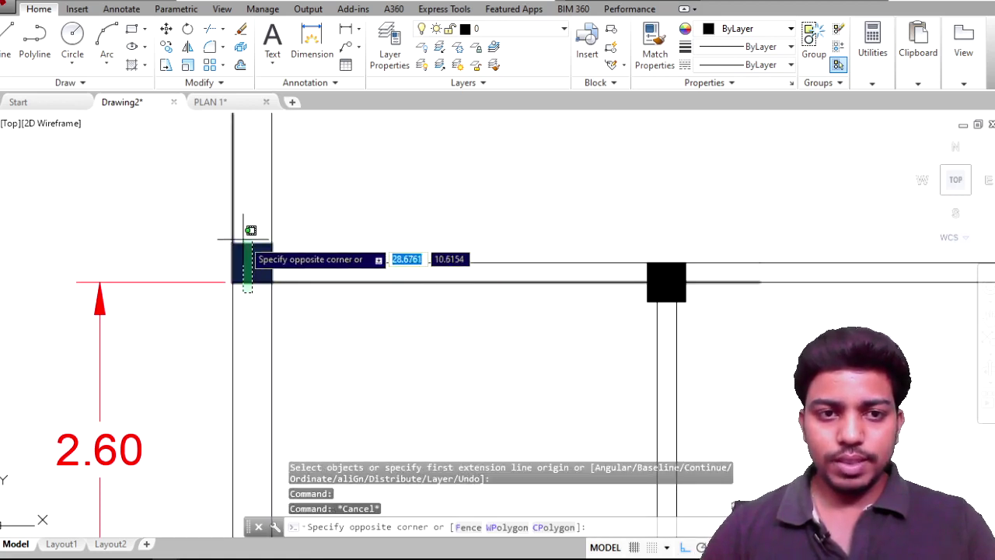
# Step: Move the upper-left column block down onto the wall line with M
pyautogui.click(242, 226)
pyautogui.press('Escape')
pyautogui.scroll(3, 282, 271)
pyautogui.click(278, 263)
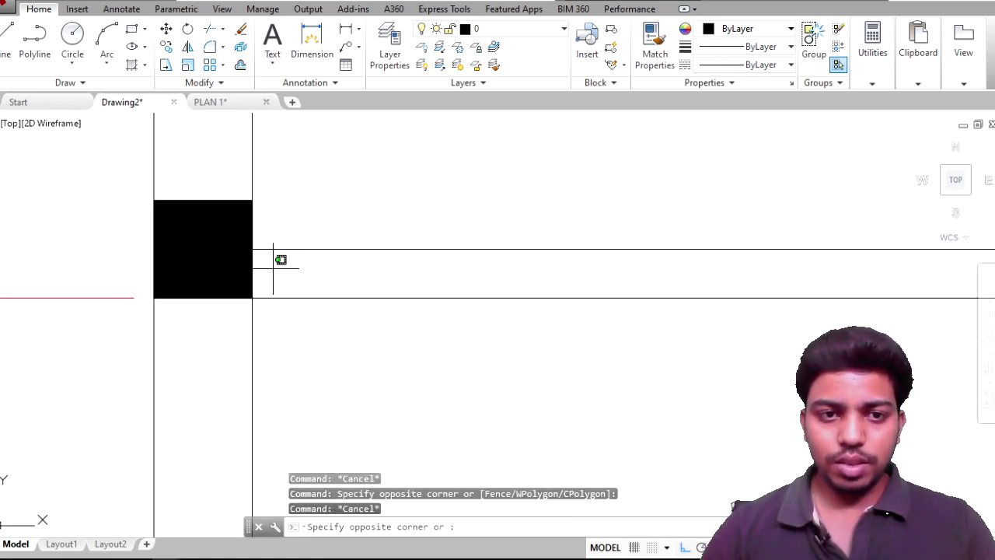
pyautogui.click(222, 277)
pyautogui.write('m')
pyautogui.press('Return')
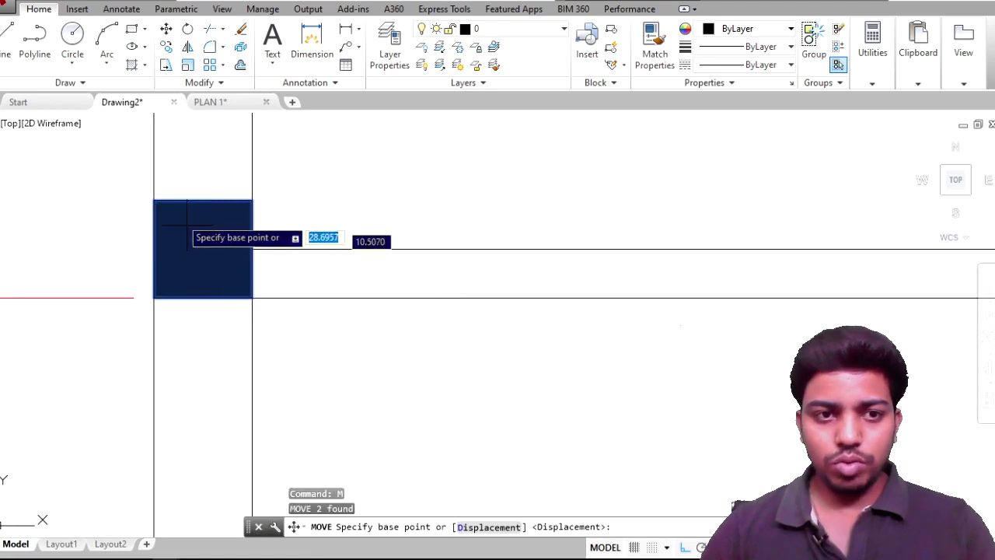
pyautogui.click(250, 200)
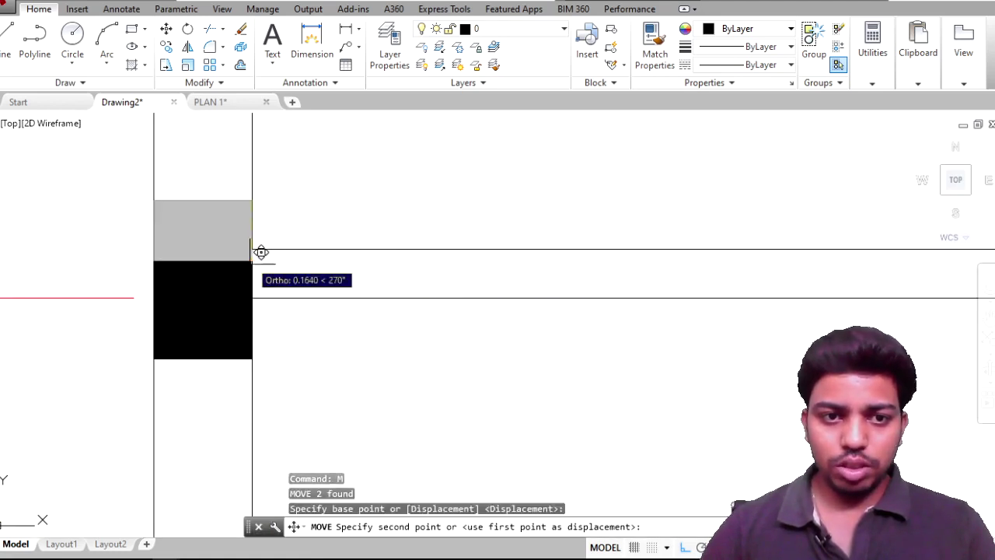
pyautogui.click(252, 249)
pyautogui.scroll(-4, 401, 283)
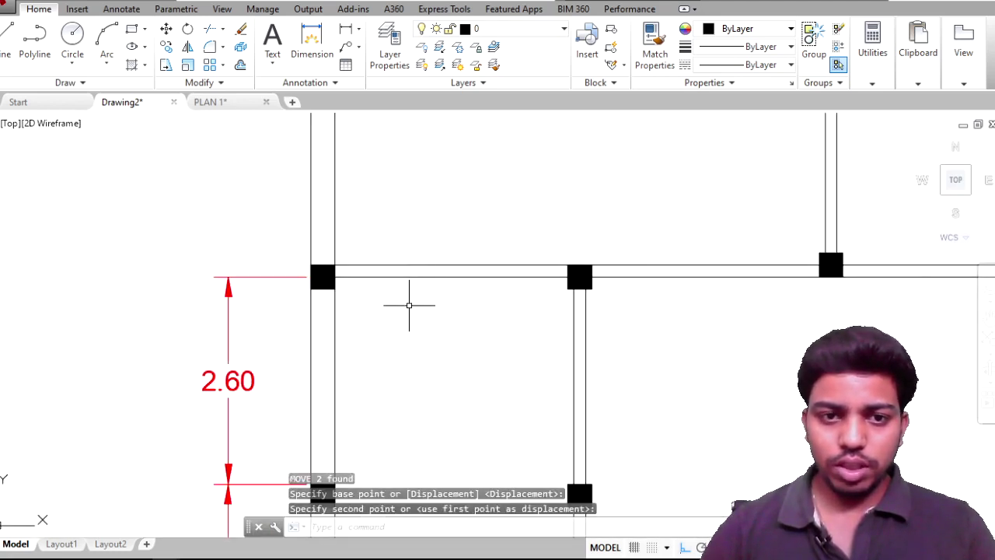
# Step: Erase the 2.60 dimension
pyautogui.moveTo(311, 293); pyautogui.dragTo(316, 298, button='middle')
pyautogui.click(294, 289)
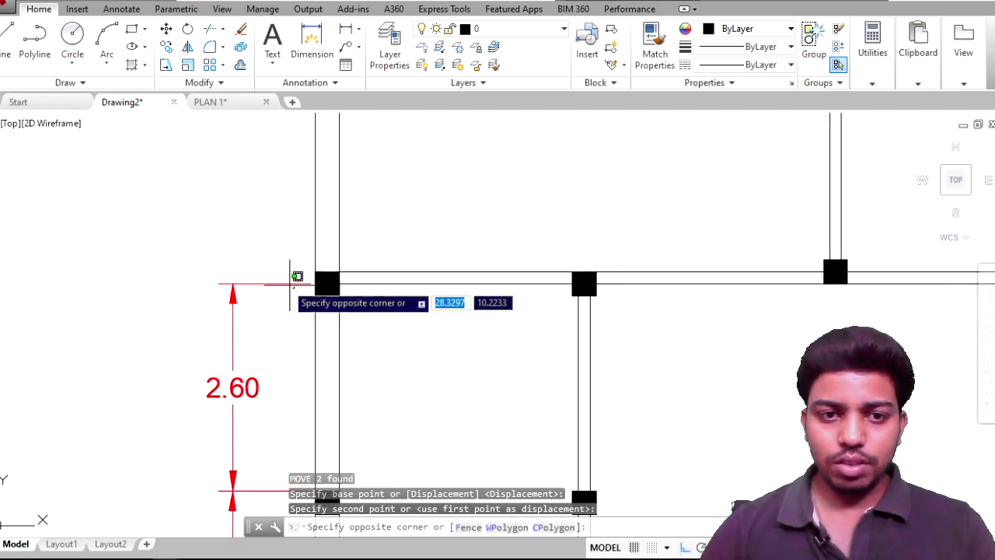
pyautogui.click(273, 277)
pyautogui.press('Delete')
pyautogui.moveTo(272, 276); pyautogui.dragTo(233, 224, button='middle')
# Step: Place the 2.75 vertical dimension between left-side column corners, aligned with the others
pyautogui.press('Return')
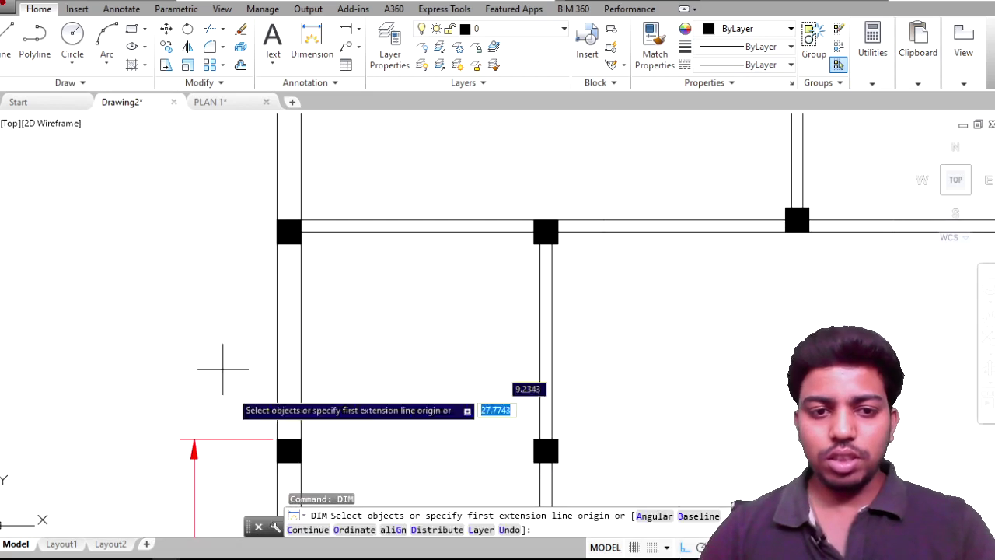
pyautogui.click(278, 440)
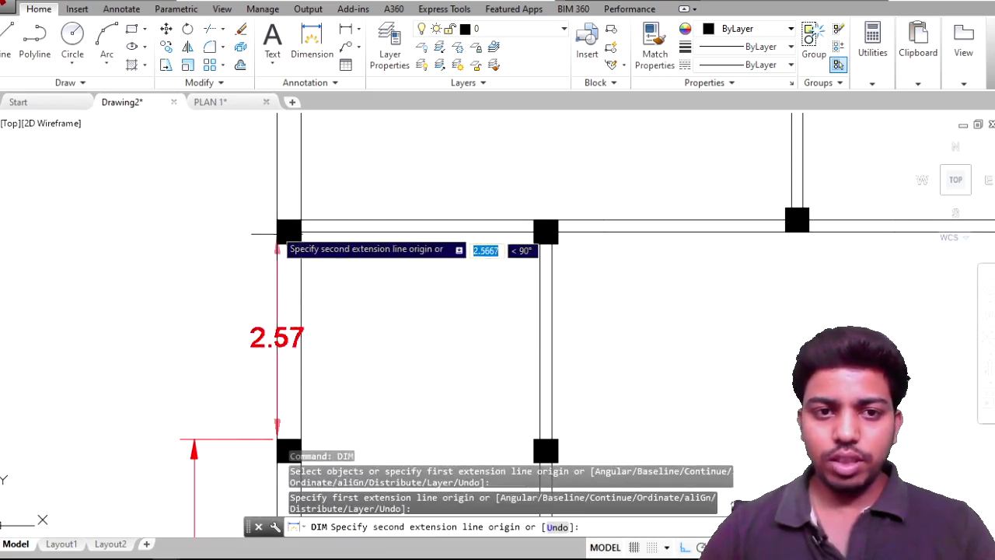
pyautogui.click(278, 219)
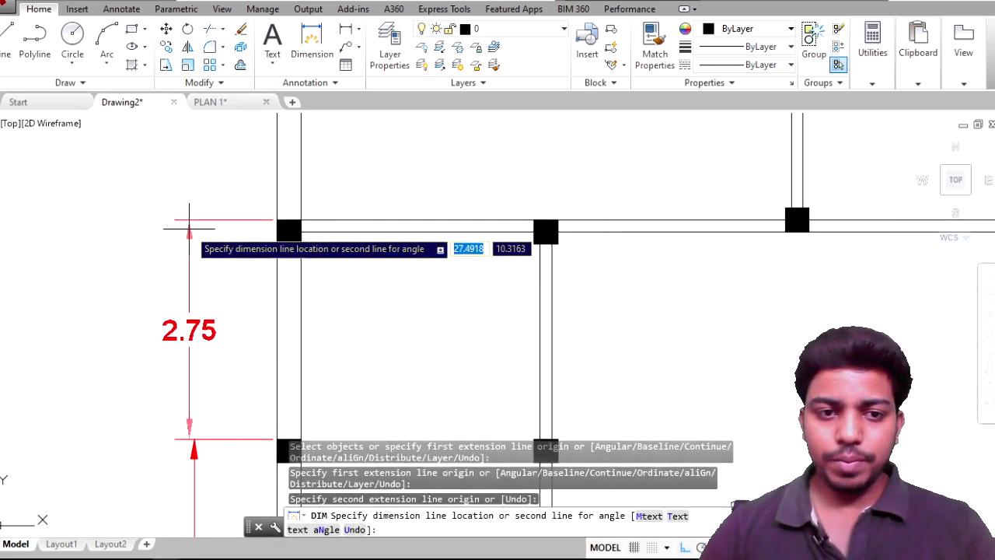
pyautogui.click(193, 231)
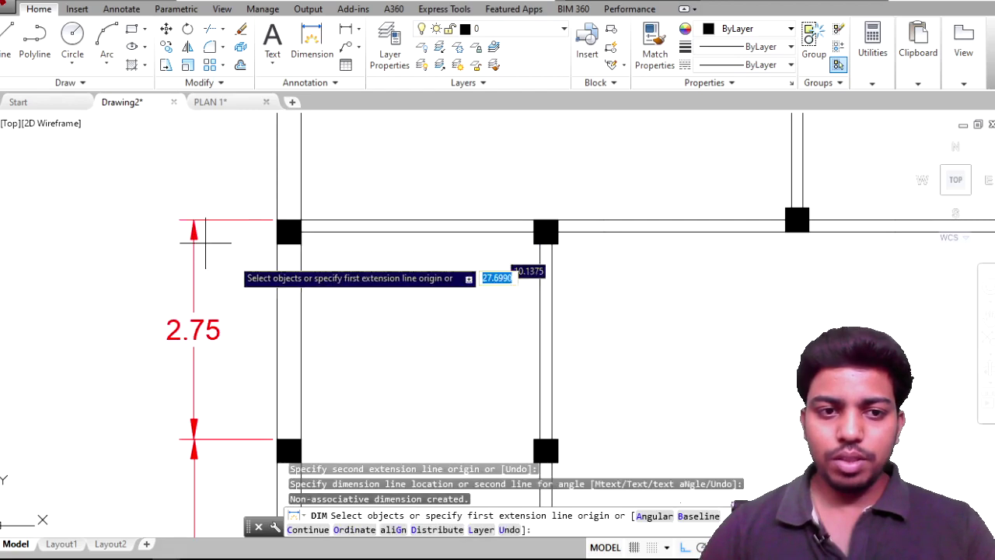
pyautogui.moveTo(267, 275); pyautogui.dragTo(266, 461, button='middle')
pyautogui.scroll(-2, 267, 462)
pyautogui.moveTo(349, 410); pyautogui.dragTo(336, 397, button='middle')
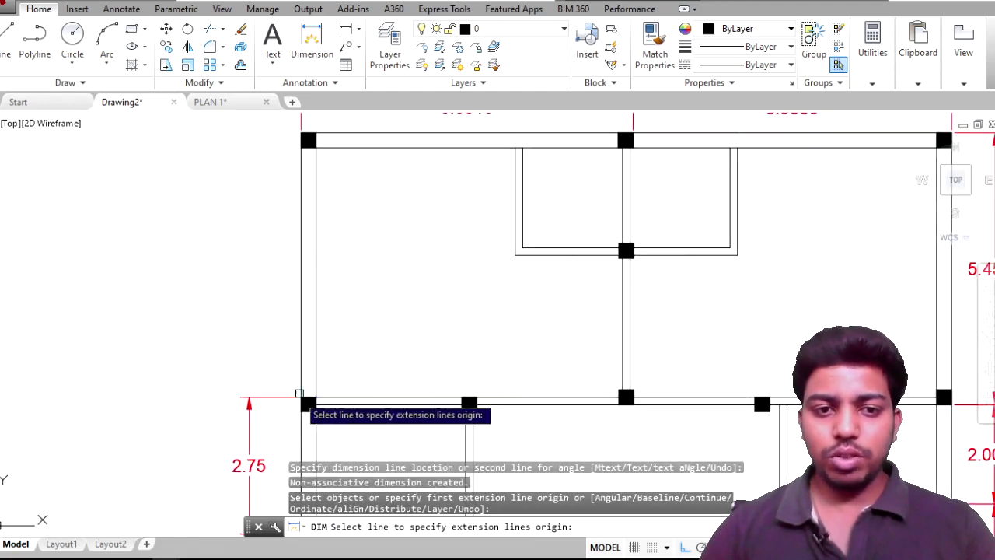
# Step: Add the 5.30 vertical dimension up to the top-left column, then exit dimensioning
pyautogui.press('Return')
pyautogui.click(304, 400)
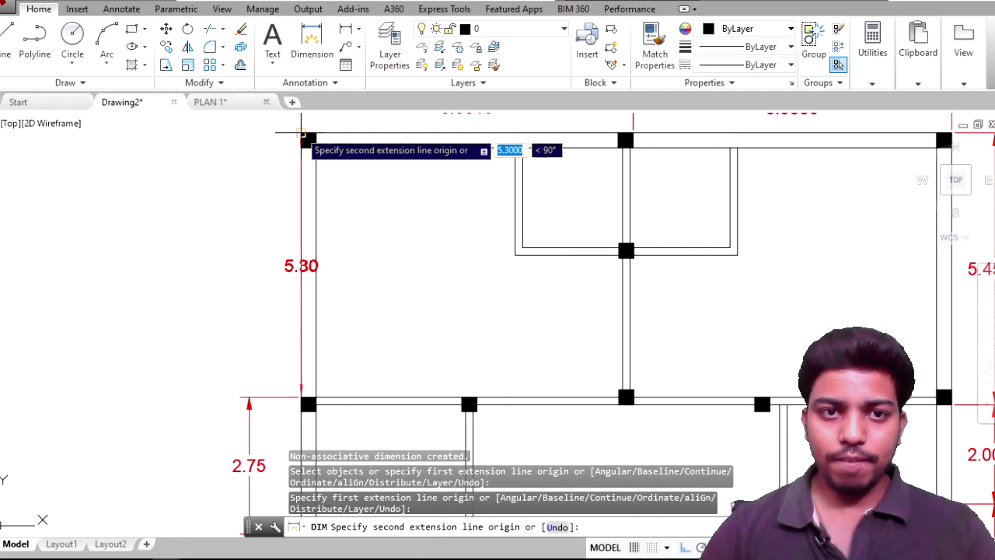
pyautogui.click(304, 135)
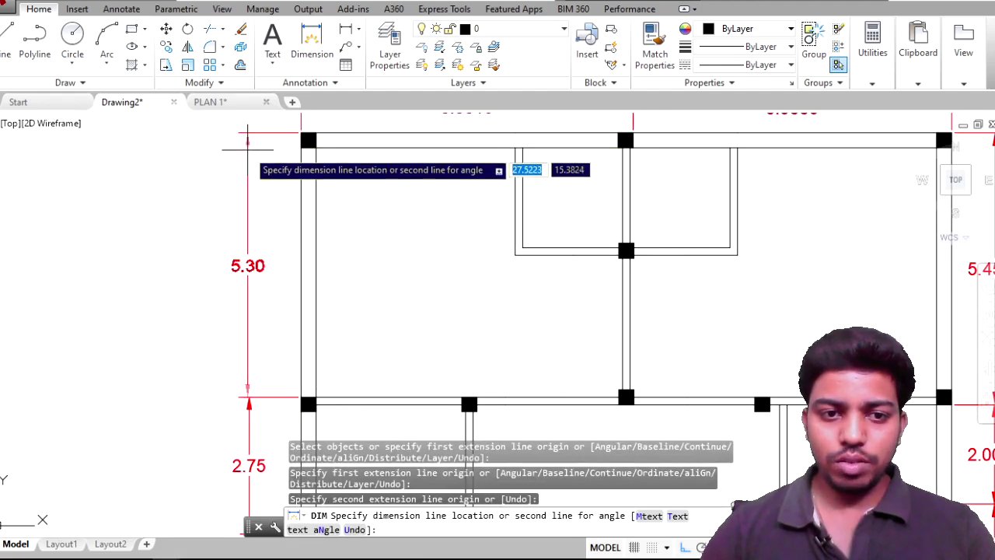
pyautogui.scroll(5, 246, 433)
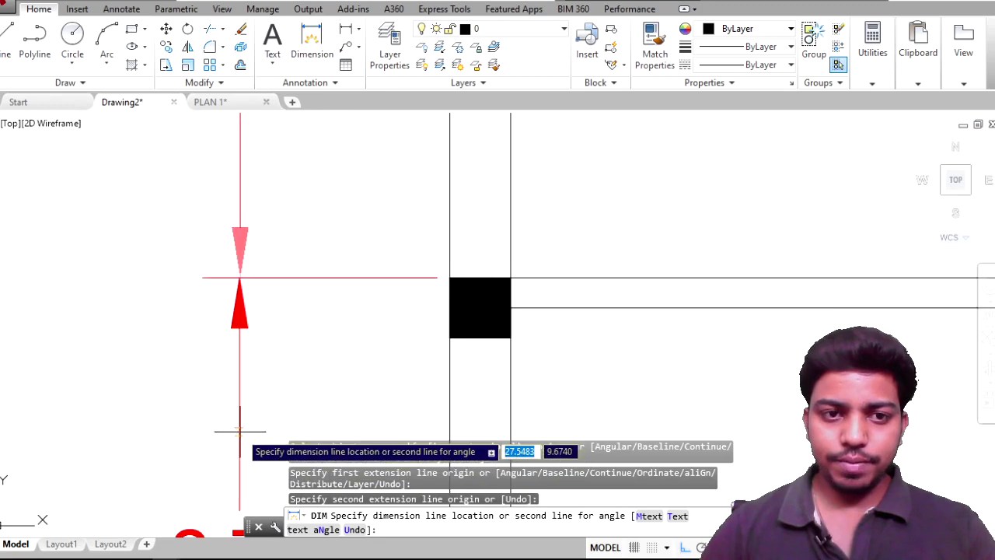
pyautogui.click(241, 436)
pyautogui.scroll(-3, 267, 427)
pyautogui.scroll(-2, 332, 412)
pyautogui.press('Escape')
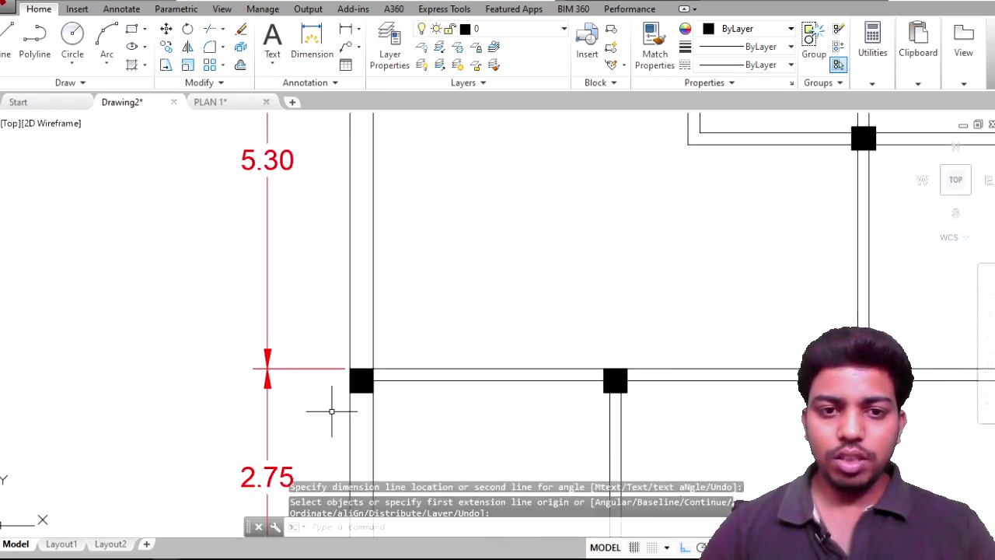
pyautogui.scroll(-3, 333, 407)
pyautogui.scroll(-4, 309, 315)
pyautogui.scroll(2, 403, 347)
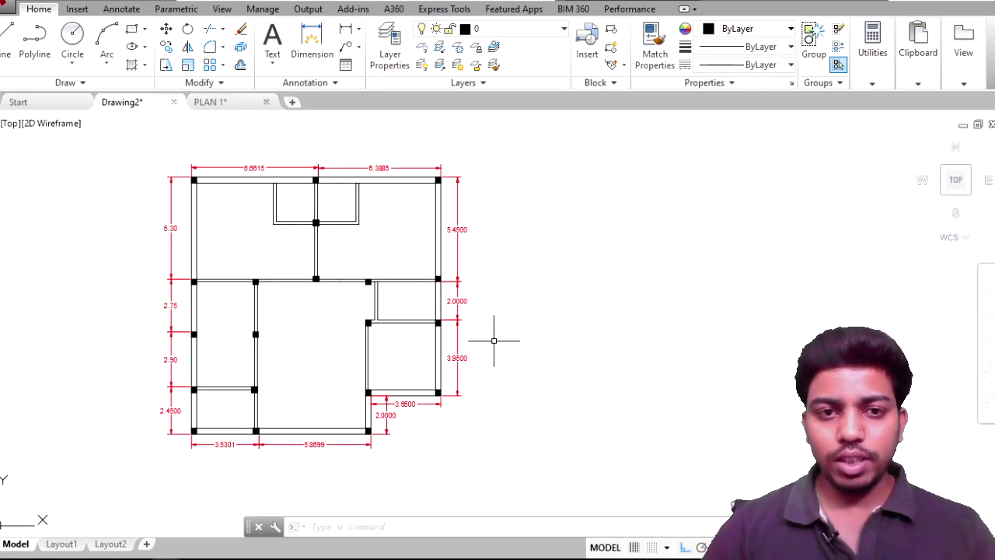
pyautogui.scroll(3, 368, 169)
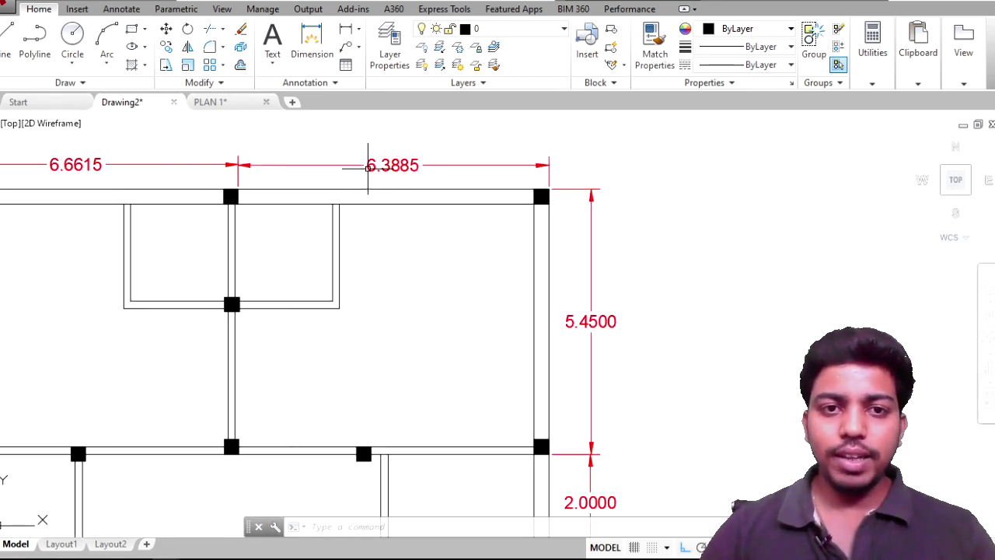
pyautogui.scroll(-2, 368, 169)
pyautogui.scroll(-1, 389, 225)
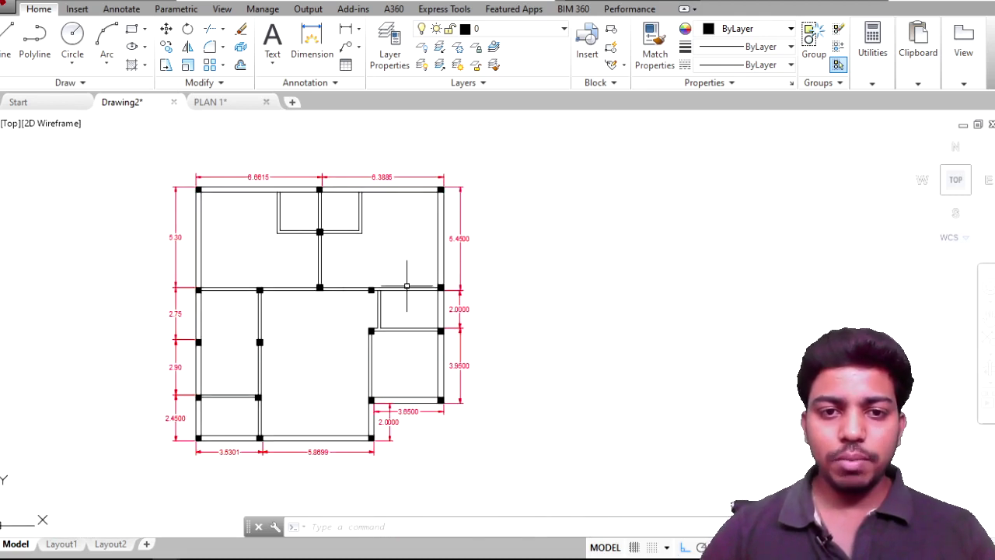
pyautogui.scroll(-1, 407, 271)
pyautogui.moveTo(395, 289); pyautogui.dragTo(370, 284, button='middle')
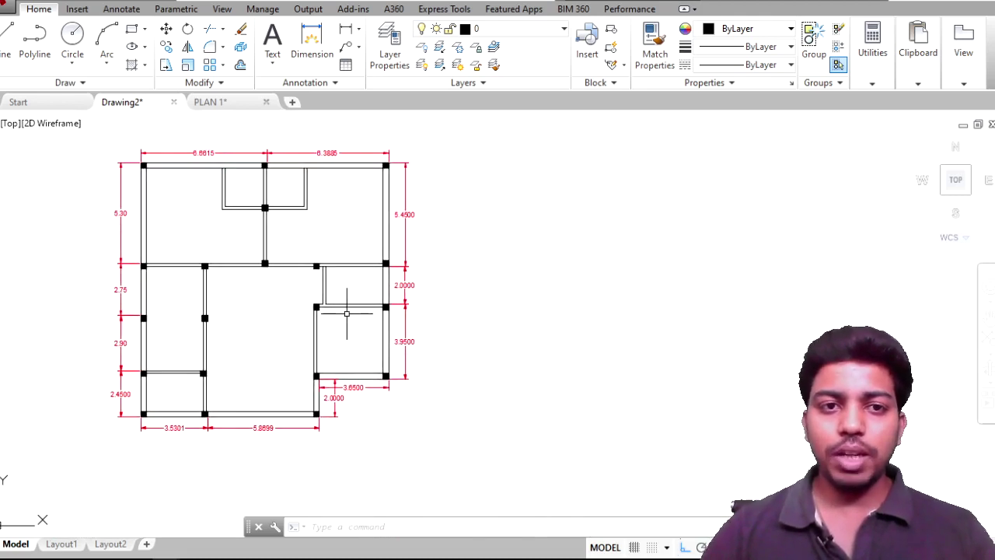
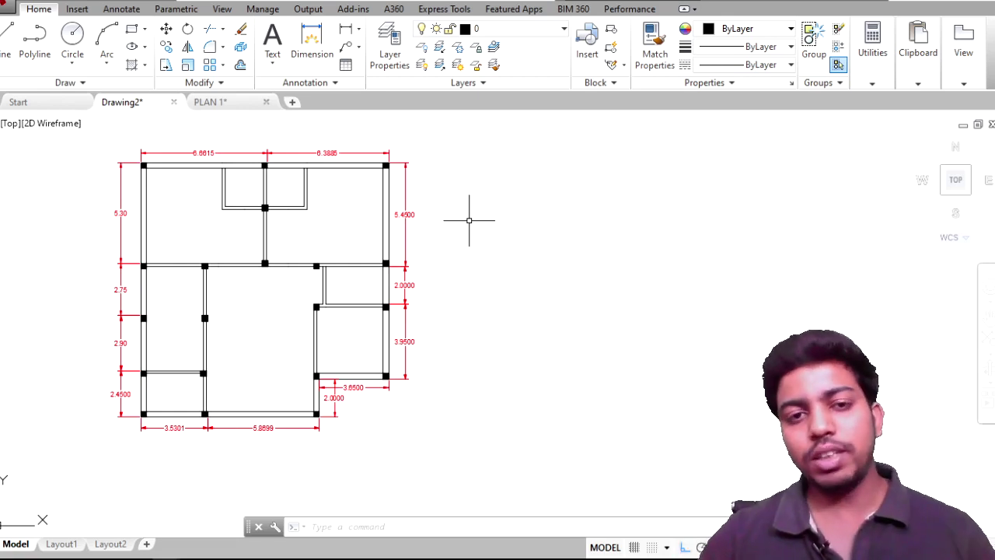
# Step: Bring the column into view and select the black footing square
pyautogui.scroll(5, 283, 187)
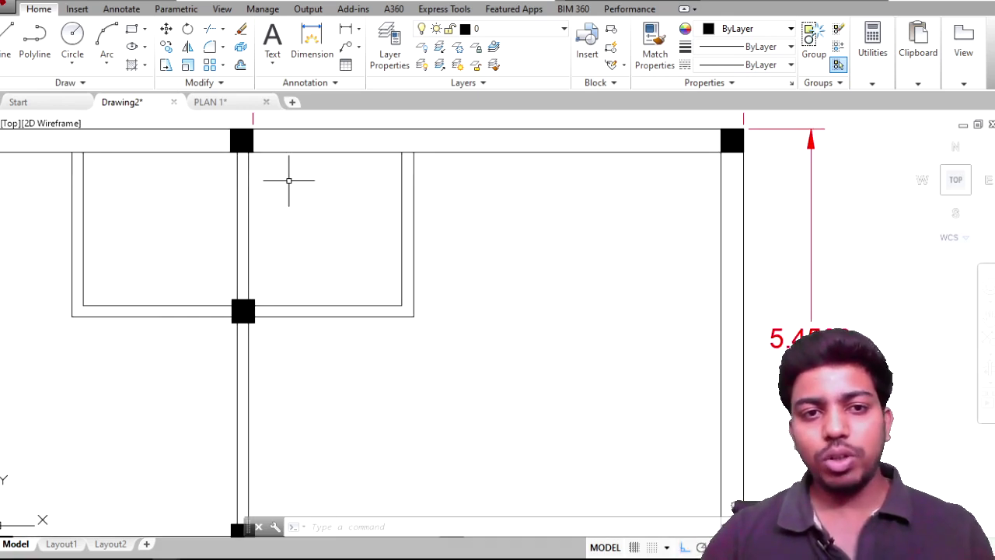
pyautogui.scroll(5, 654, 327)
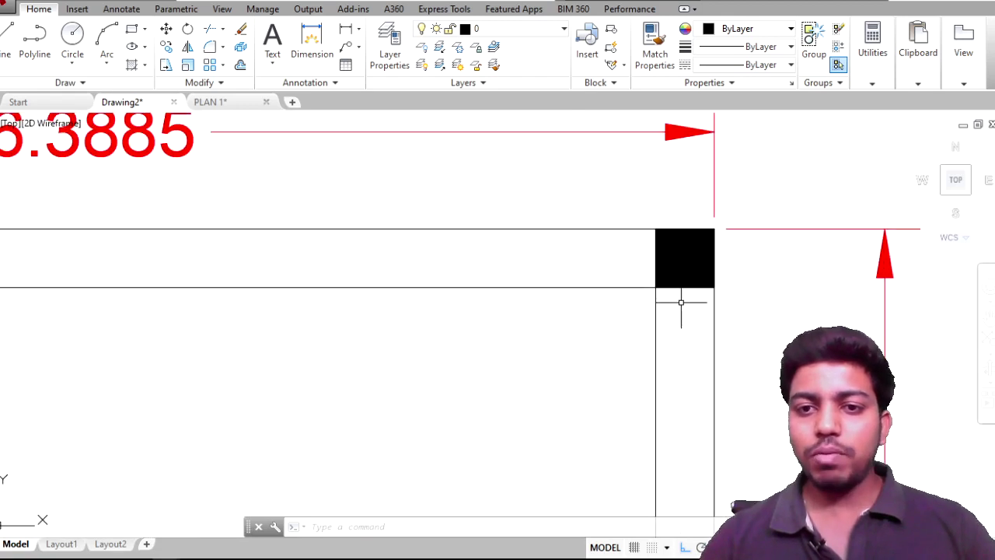
pyautogui.scroll(4, 683, 292)
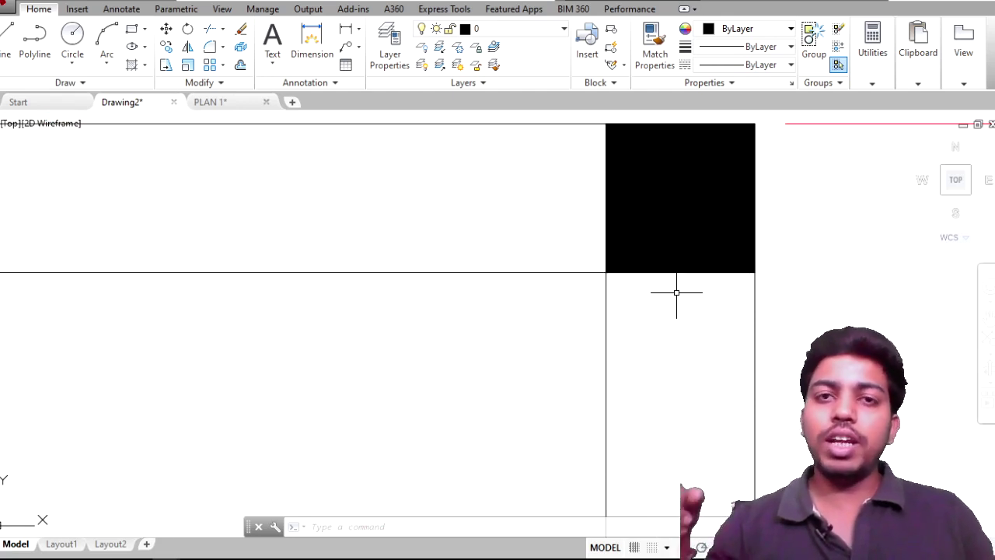
pyautogui.moveTo(755, 329)
pyautogui.mouseDown(button='middle')
pyautogui.moveTo(656, 320)
pyautogui.moveTo(463, 352)
pyautogui.mouseUp(button='middle')
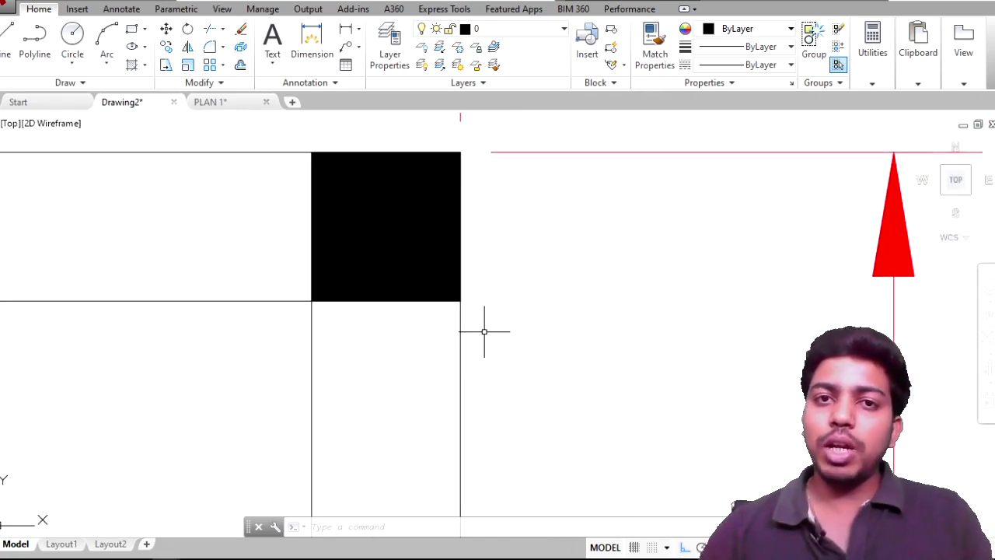
pyautogui.scroll(-2, 543, 322)
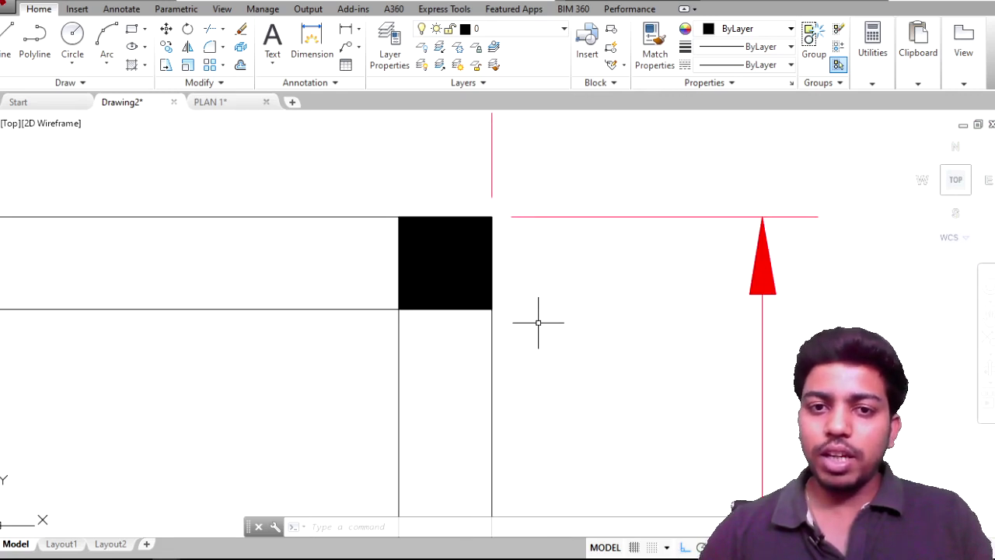
pyautogui.click(430, 305)
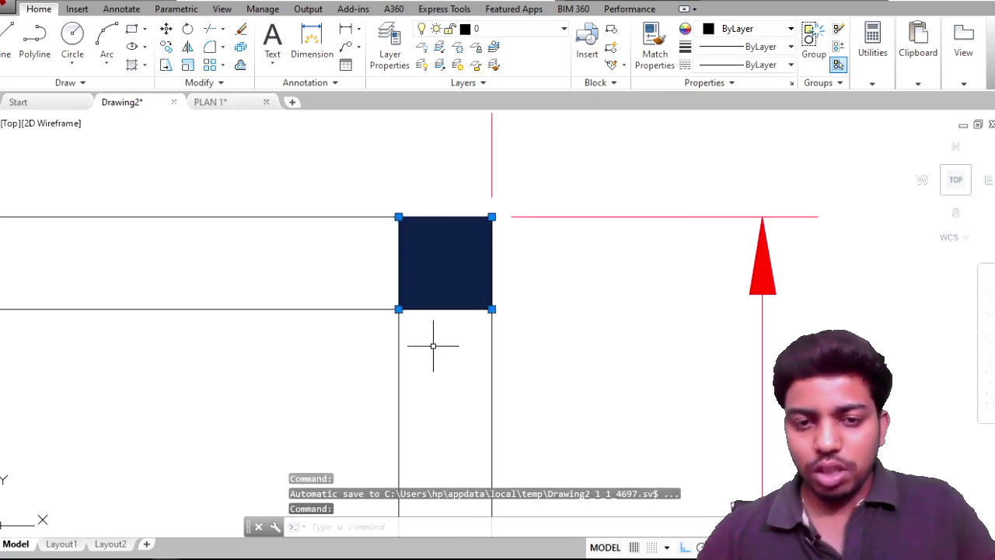
pyautogui.press('Escape')
pyautogui.click(365, 366)
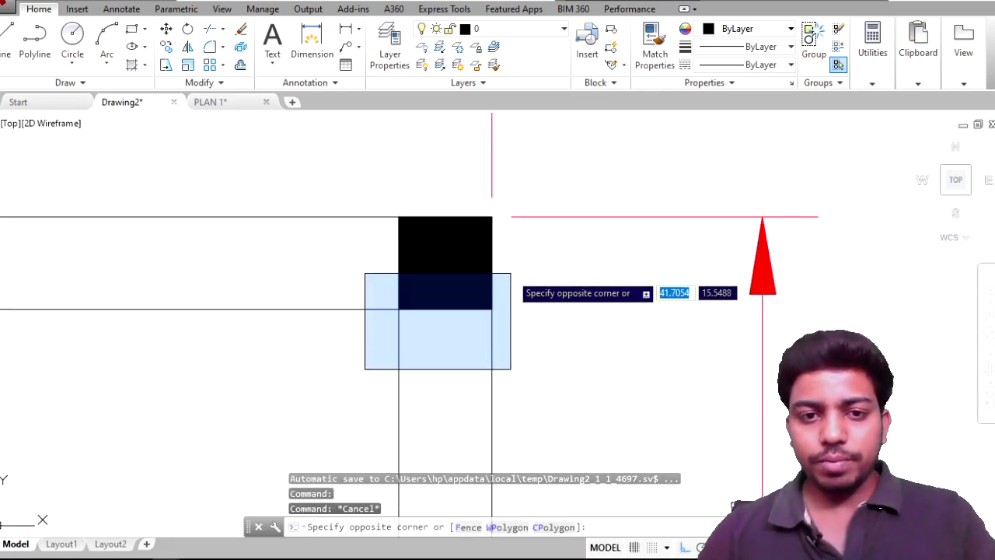
pyautogui.click(583, 359)
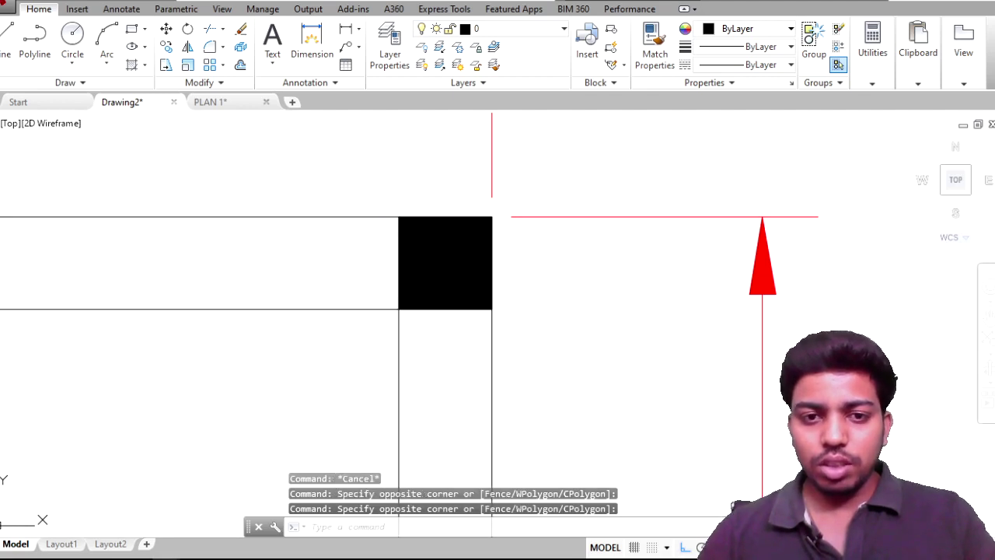
pyautogui.click(378, 359)
pyautogui.click(469, 217)
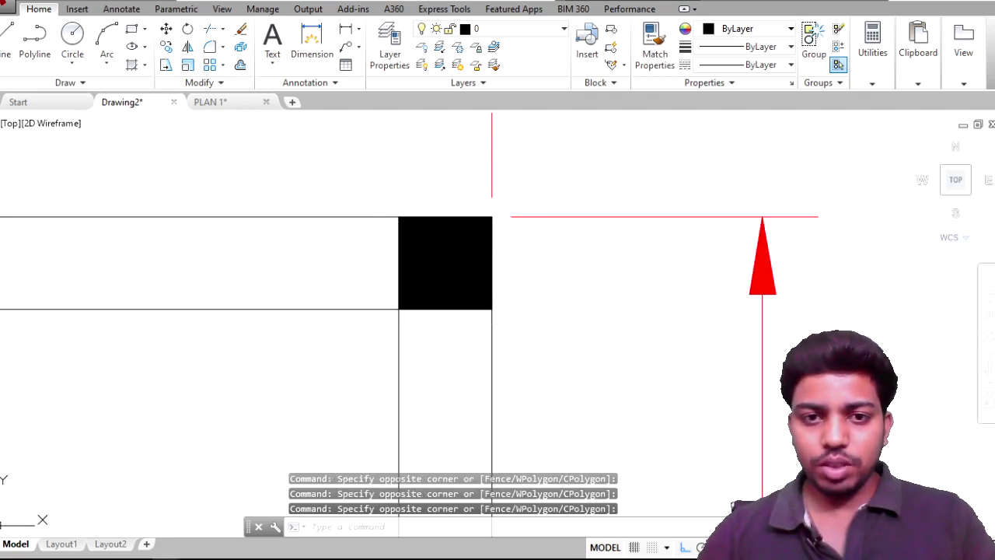
pyautogui.click(270, 374)
pyautogui.click(579, 153)
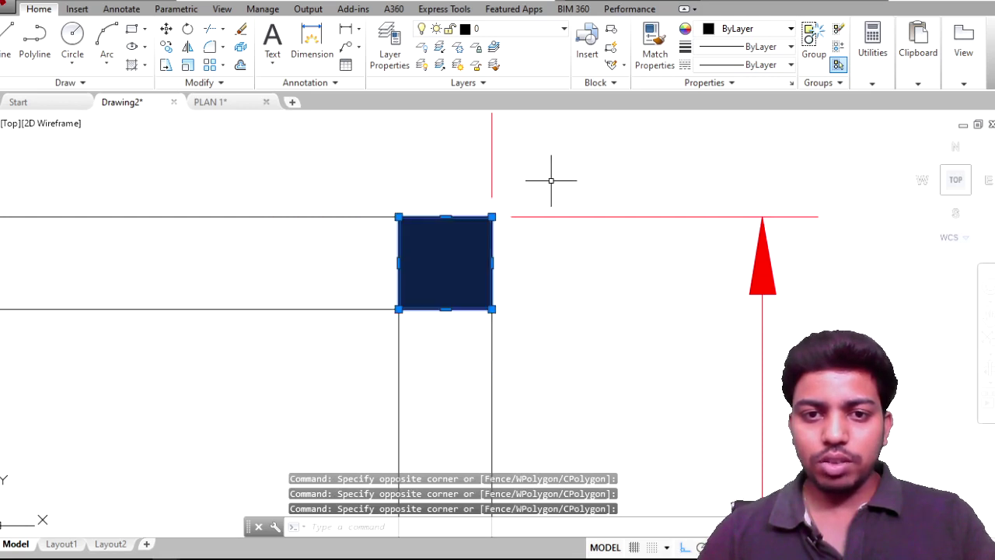
pyautogui.write('co')
# Step: Copy the black footing square to a point on its right
pyautogui.press('Return')
pyautogui.click(509, 264)
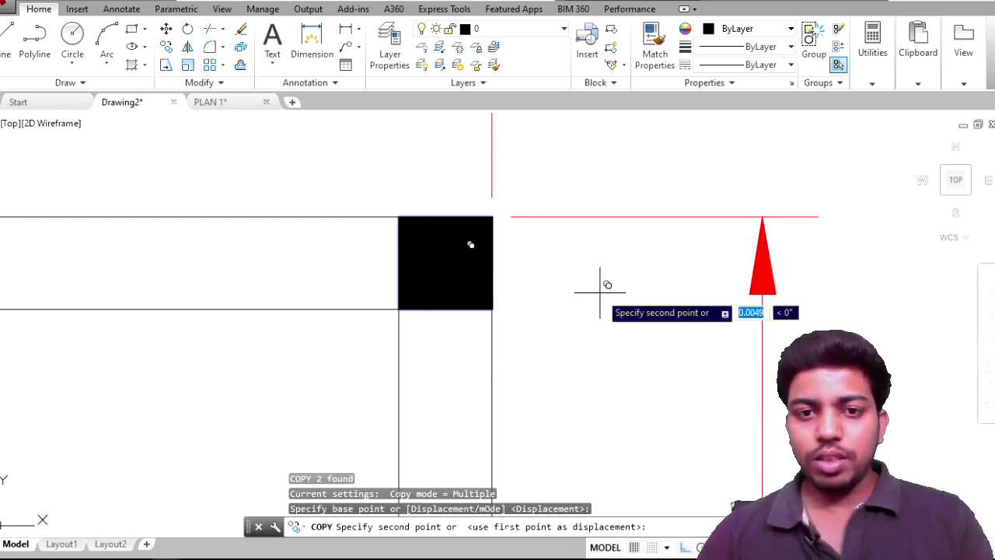
pyautogui.scroll(-4, 661, 296)
pyautogui.click(720, 311)
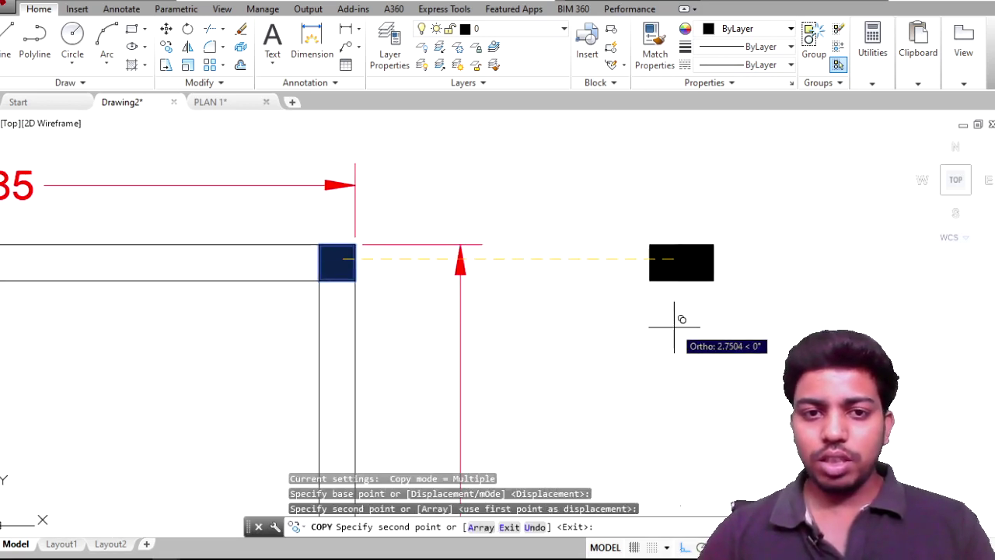
pyautogui.press('Escape')
# Step: Delete the copied footing square
pyautogui.click(700, 255)
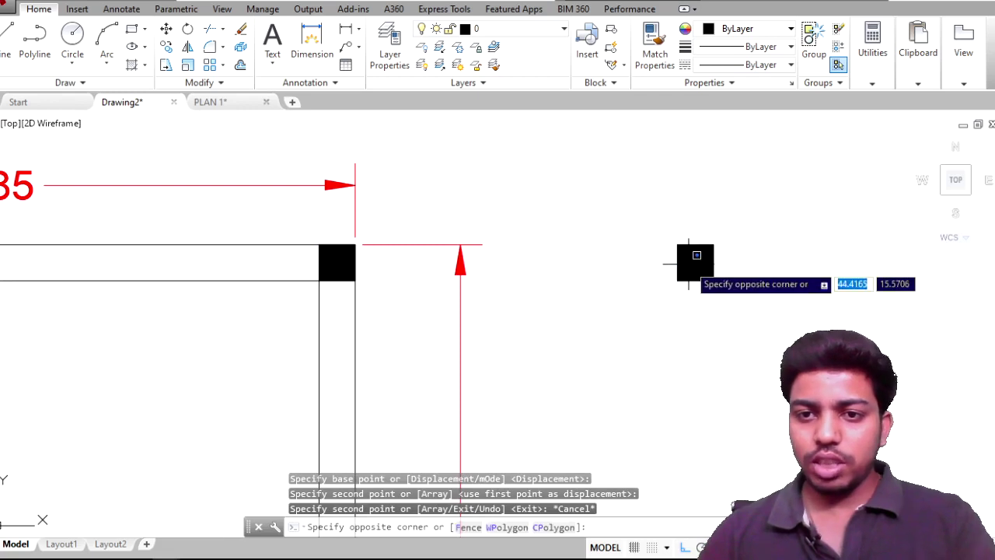
pyautogui.click(685, 255)
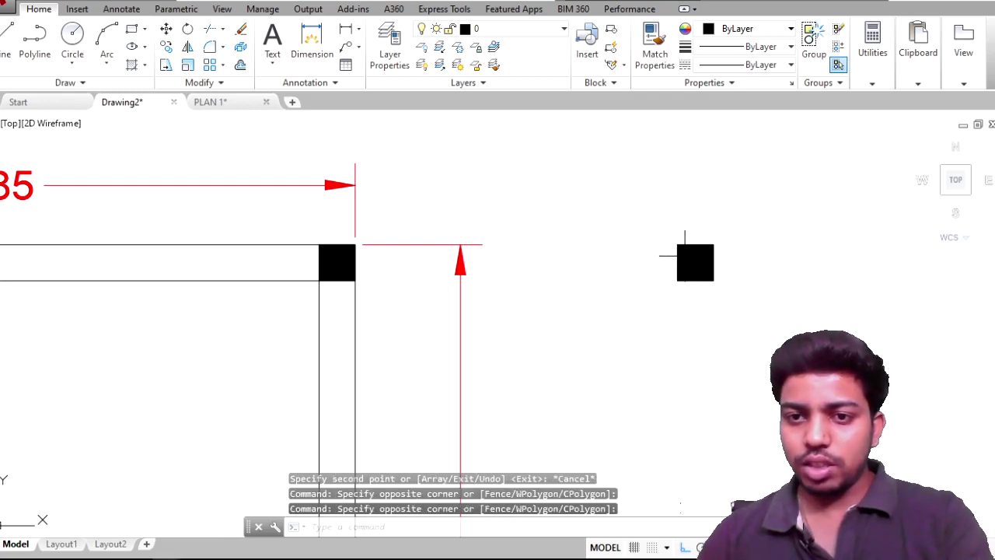
pyautogui.click(716, 282)
pyautogui.click(662, 256)
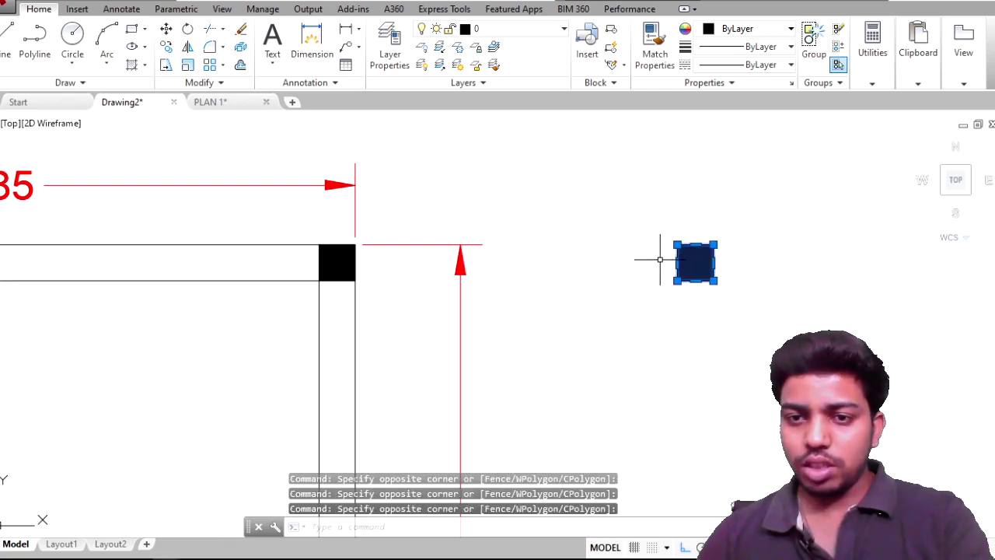
pyautogui.press('Escape')
pyautogui.click(743, 287)
pyautogui.click(653, 224)
pyautogui.press('Delete')
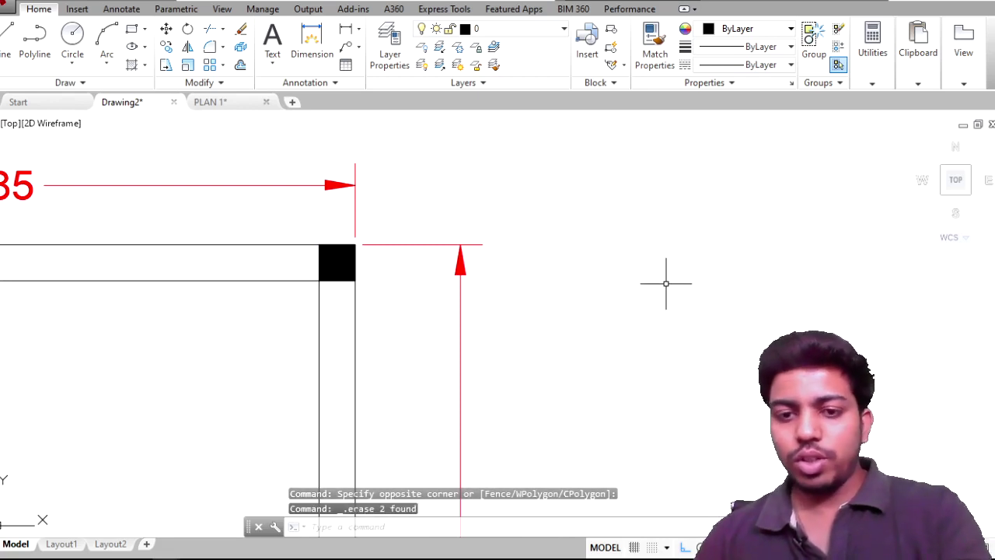
pyautogui.write('rec')
# Step: Start a 1.2 by 2 rectangle from a corner point, then cancel it
pyautogui.press('Return')
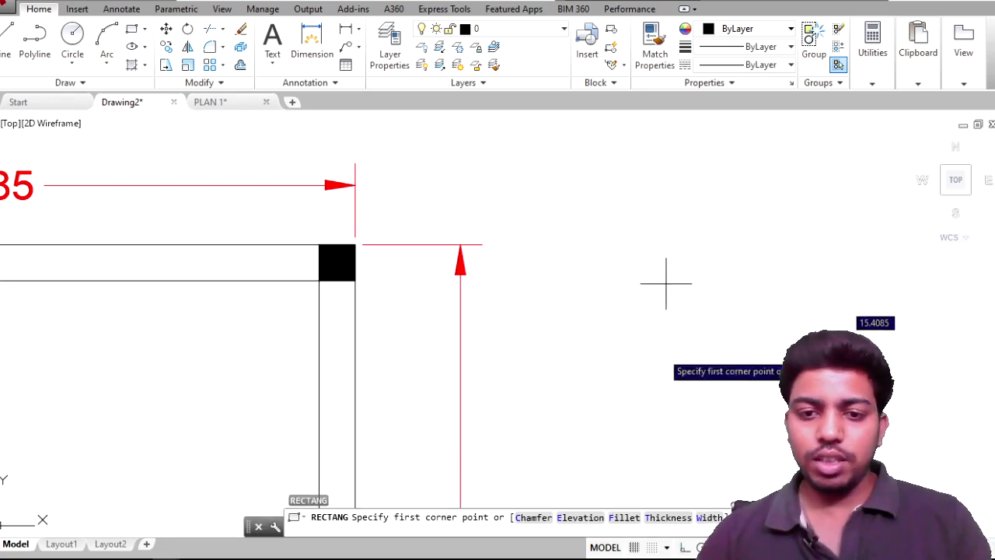
pyautogui.press('Escape')
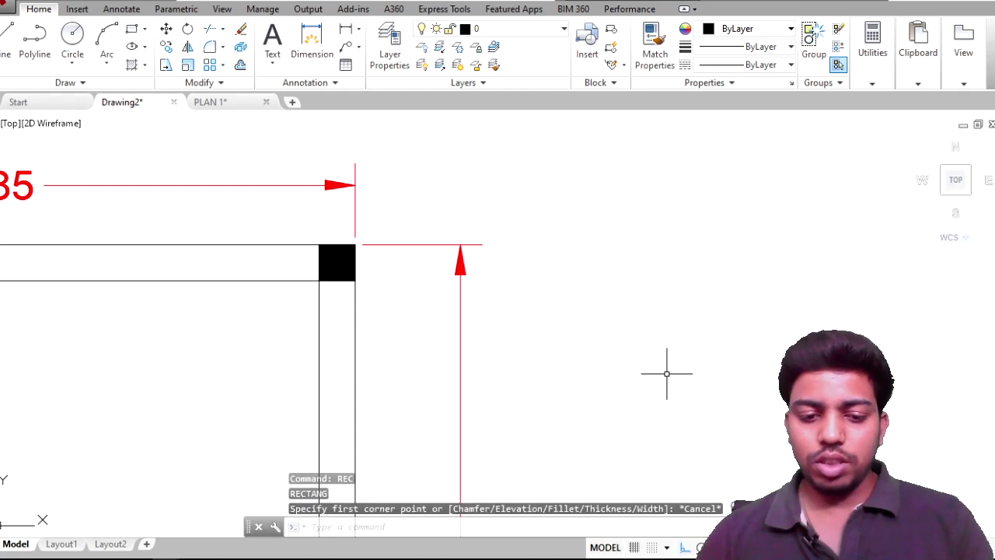
pyautogui.press('Return')
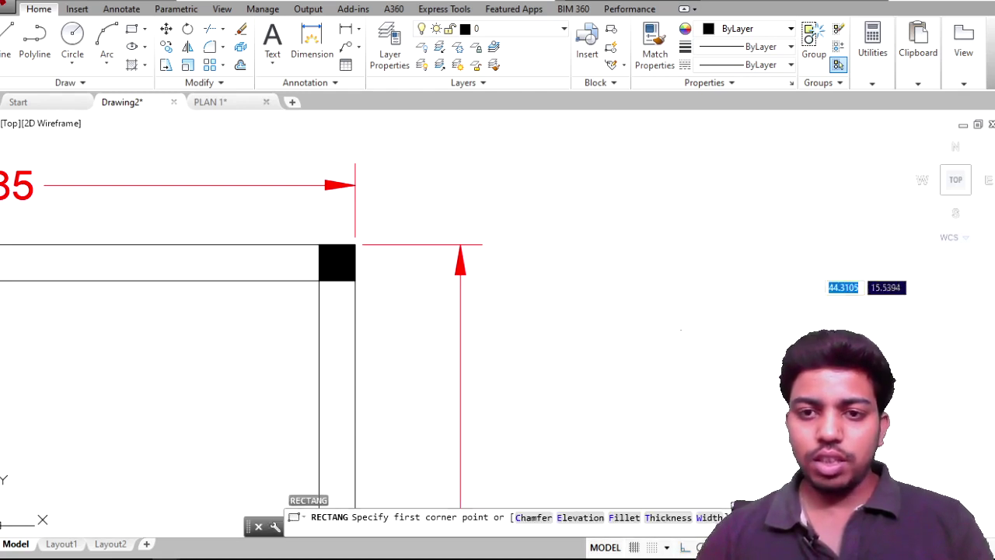
pyautogui.click(676, 268)
pyautogui.click(579, 529)
pyautogui.write('1')
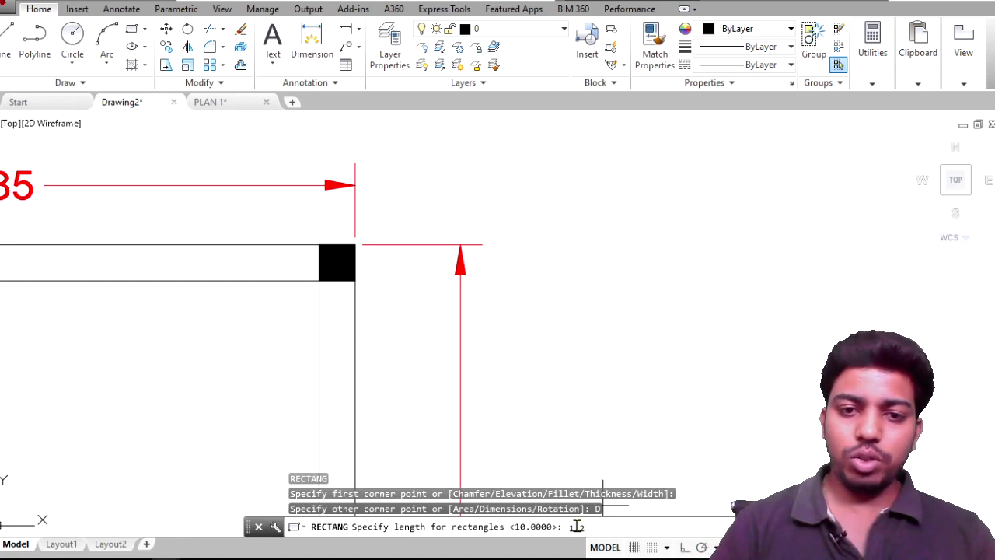
pyautogui.press('Return')
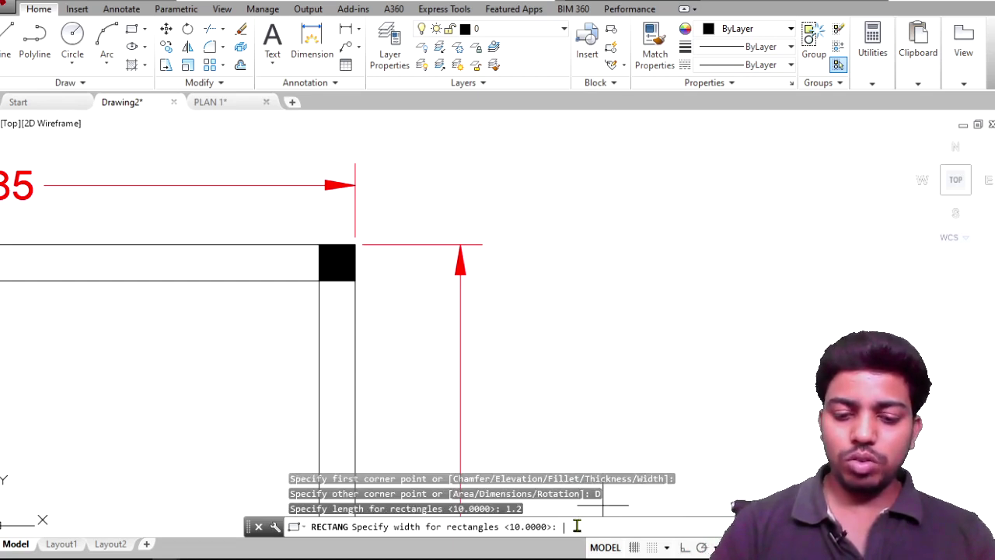
pyautogui.write('1.2')
pyautogui.press('Return')
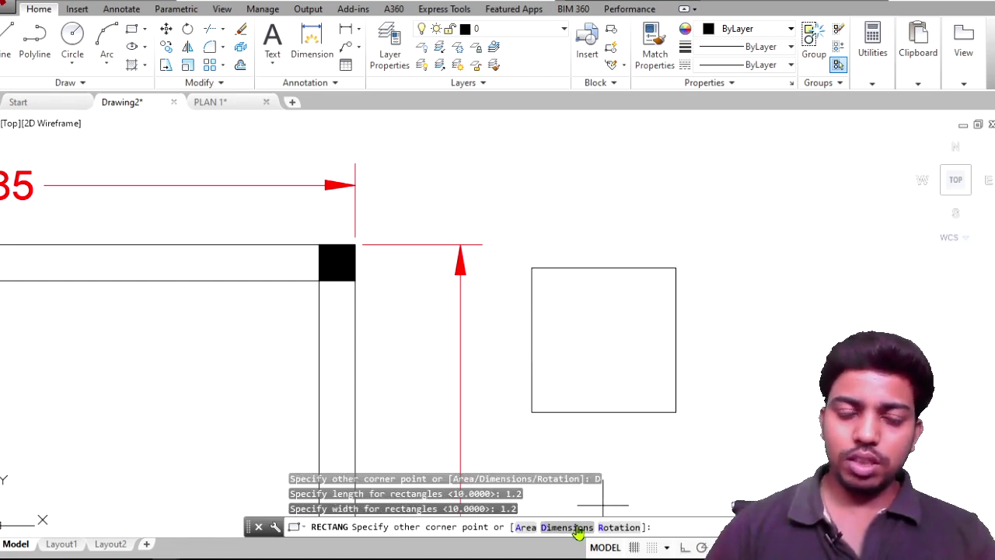
pyautogui.press('Escape')
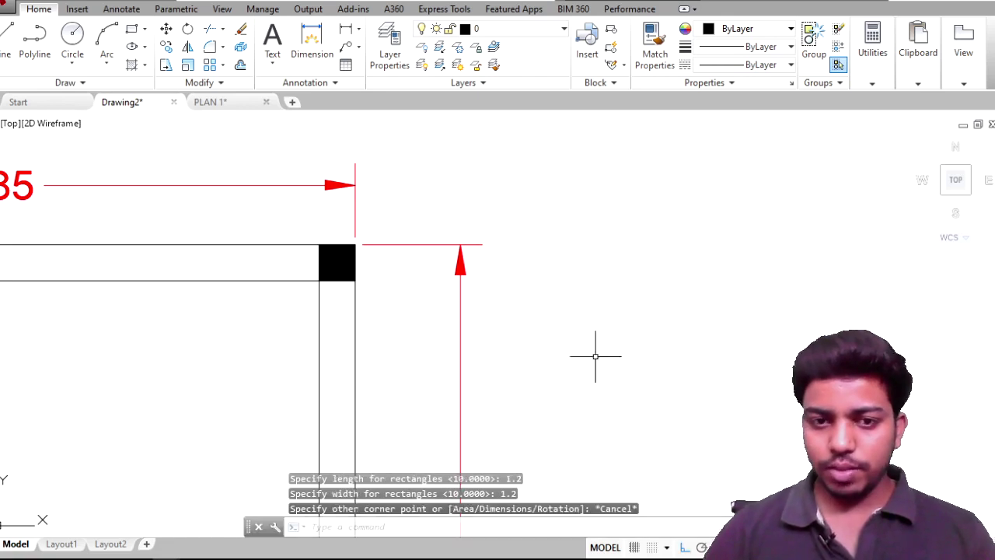
# Step: Select the small square between two columns and copy it to the clipboard with Ctrl+C
pyautogui.scroll(-3, 245, 282)
pyautogui.moveTo(244, 282); pyautogui.dragTo(407, 297, button='middle')
pyautogui.scroll(3, 250, 216)
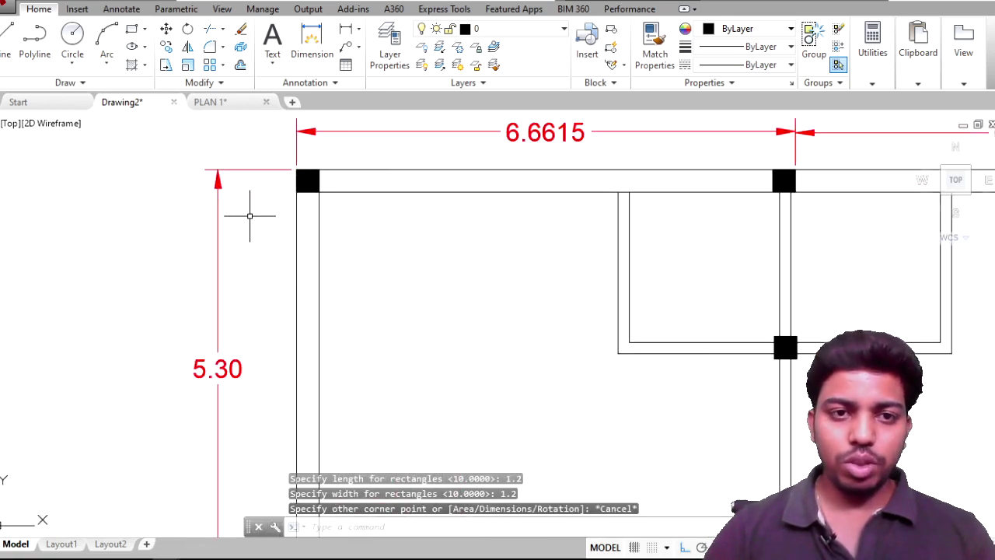
pyautogui.scroll(-2, 250, 216)
pyautogui.moveTo(272, 233); pyautogui.dragTo(283, 174, button='middle')
pyautogui.scroll(4, 344, 304)
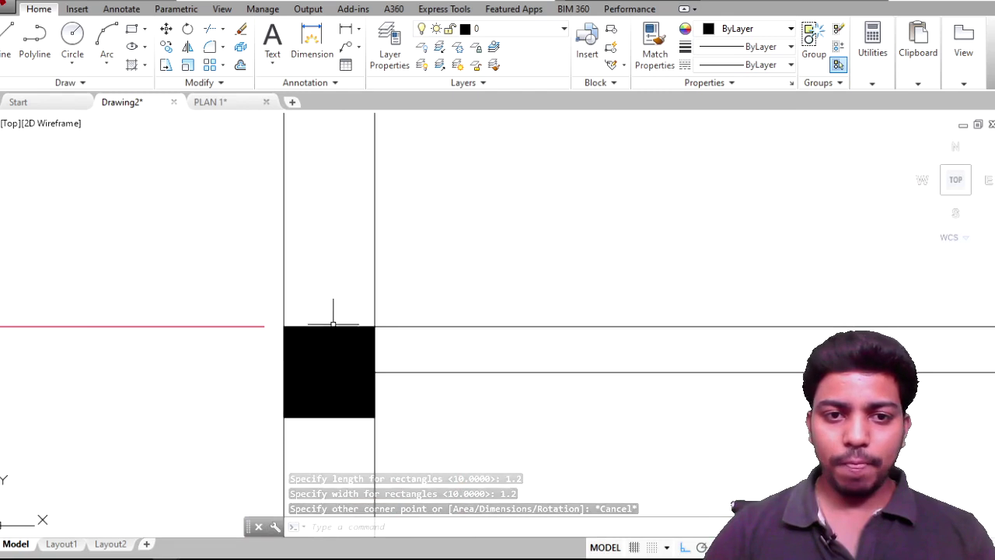
pyautogui.scroll(-4, 332, 324)
pyautogui.moveTo(433, 351); pyautogui.dragTo(382, 246, button='middle')
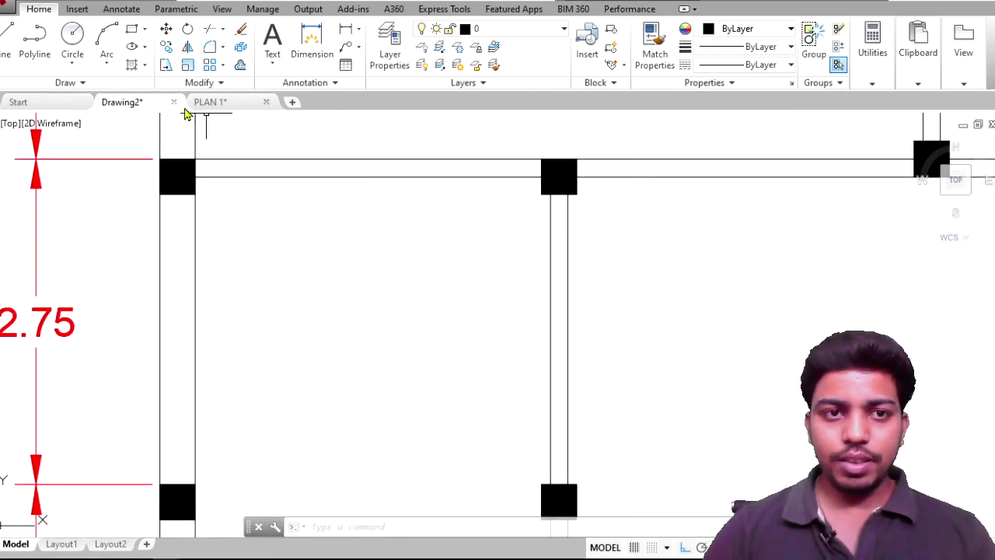
pyautogui.scroll(-5, 550, 215)
pyautogui.scroll(5, 560, 221)
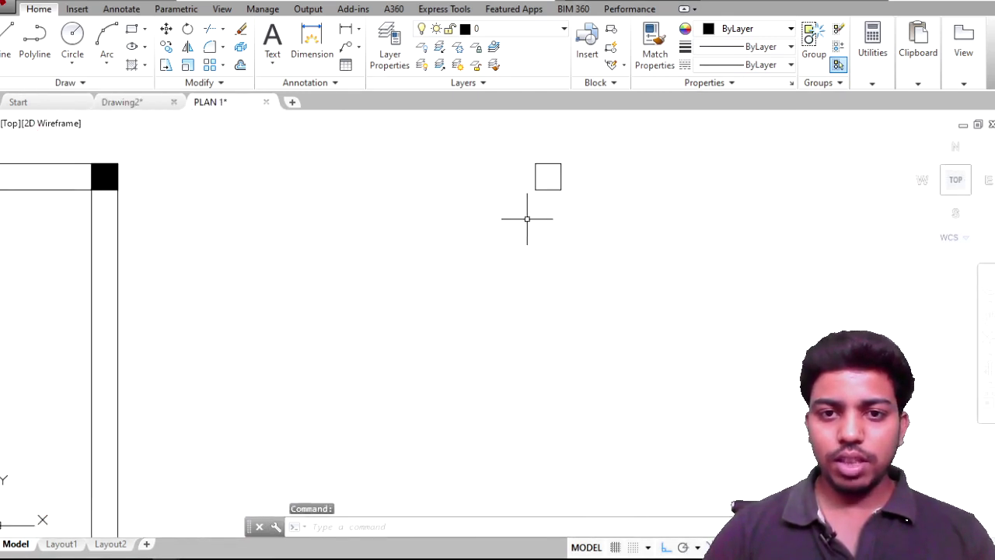
pyautogui.moveTo(529, 216); pyautogui.dragTo(534, 273, button='middle')
pyautogui.click(533, 273)
pyautogui.click(403, 172)
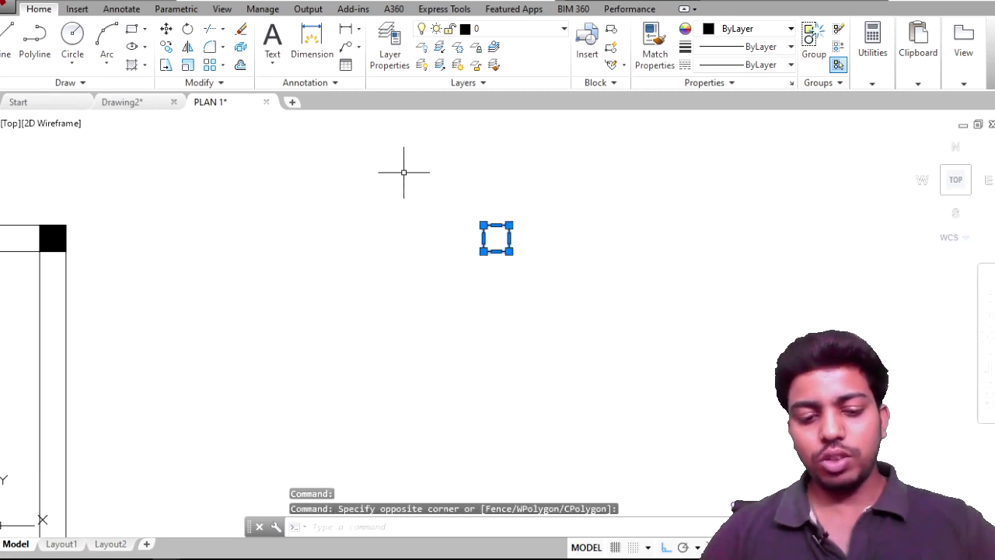
pyautogui.hotkey('ctrl', 'c')
# Step: Paste the small square to the right of the 2.0000 dimension
pyautogui.scroll(-2, 528, 286)
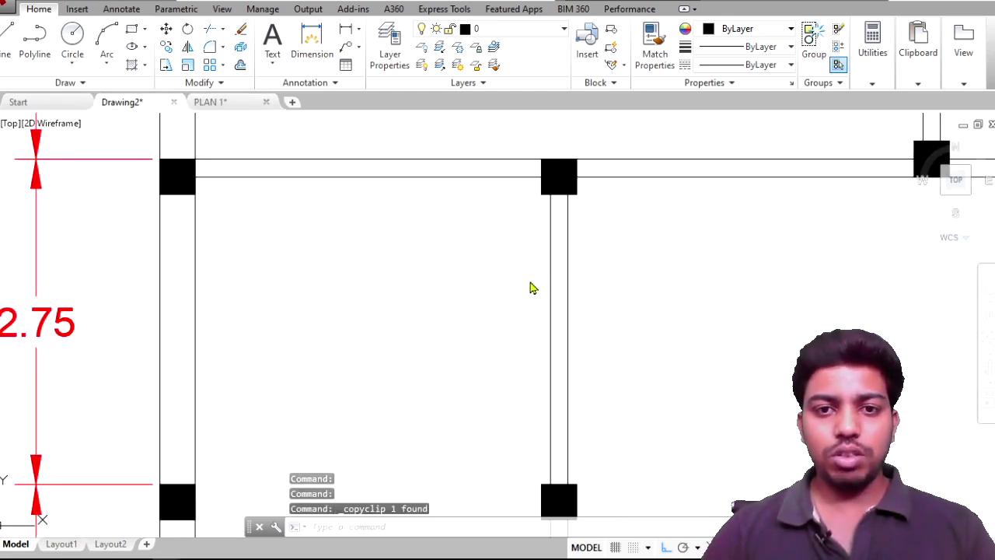
pyautogui.scroll(-2, 614, 303)
pyautogui.scroll(3, 605, 324)
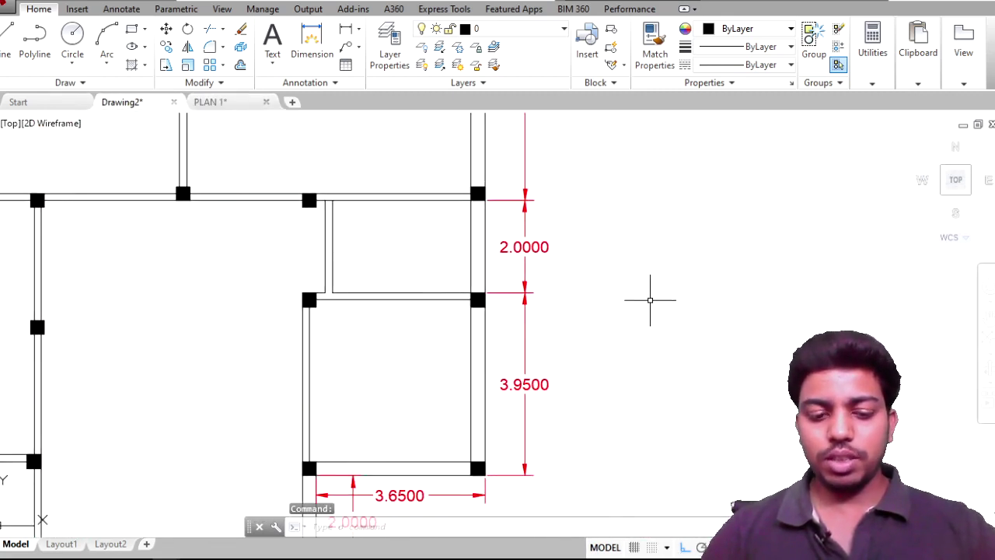
pyautogui.hotkey('ctrl', 'v')
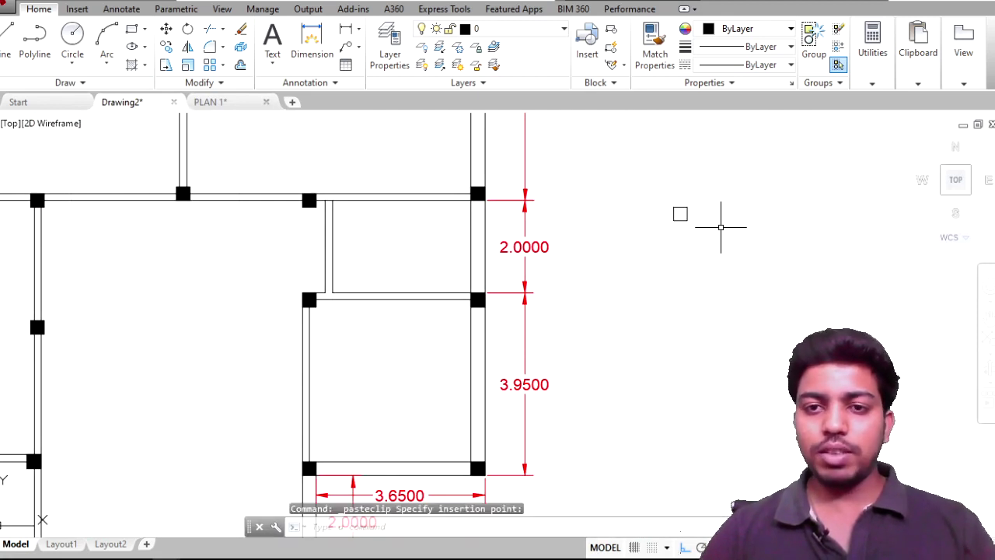
pyautogui.scroll(4, 686, 203)
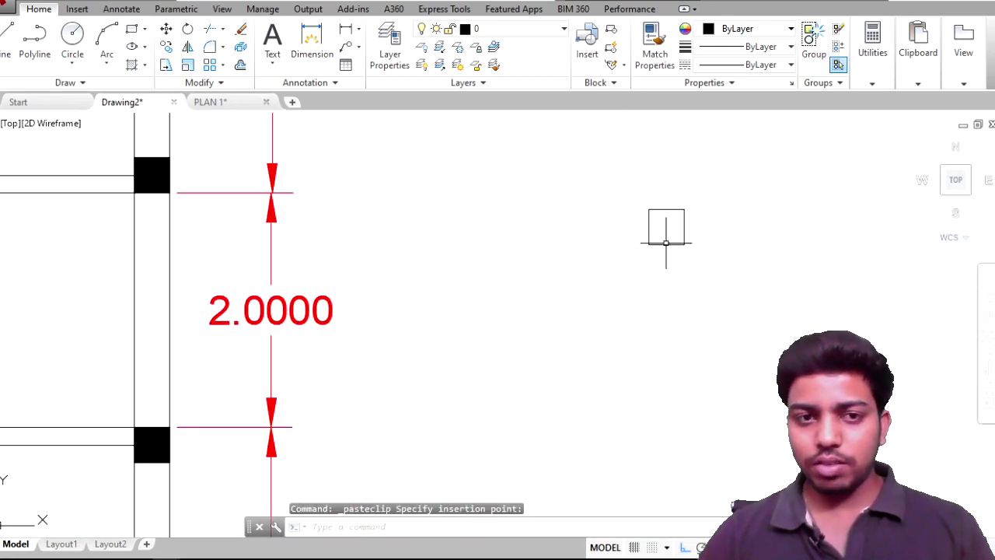
pyautogui.scroll(-2, 616, 226)
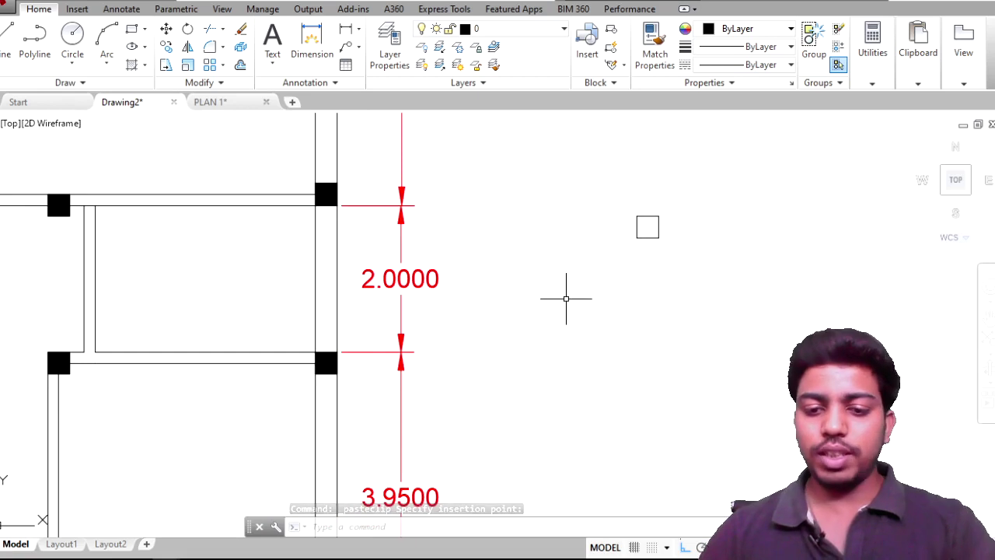
pyautogui.scroll(-1, 751, 344)
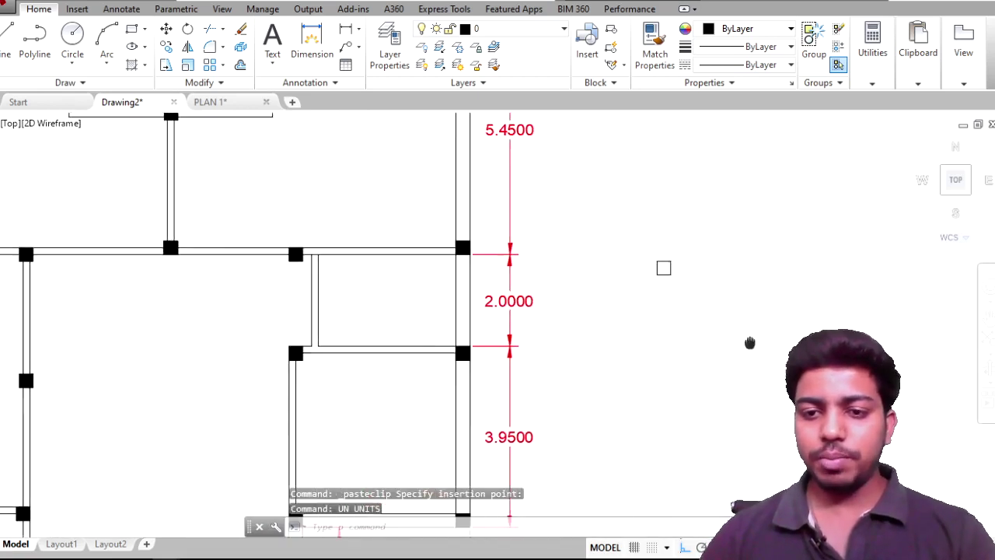
pyautogui.scroll(-1, 735, 467)
pyautogui.scroll(2, 642, 285)
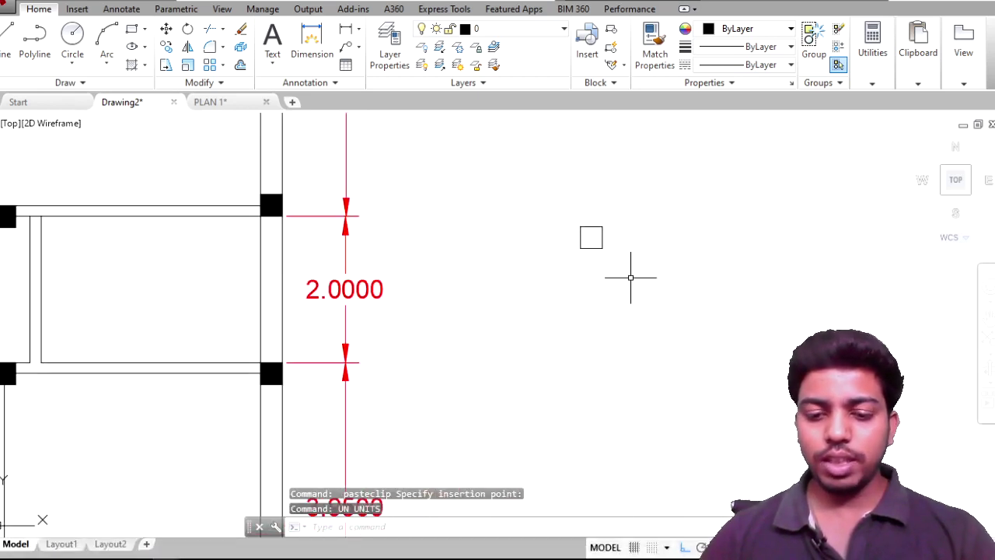
# Step: Start a PL polyline at the square's corner, then undo the mistaken 1.2 side
pyautogui.write('pl')
pyautogui.press('Return')
pyautogui.click(597, 313)
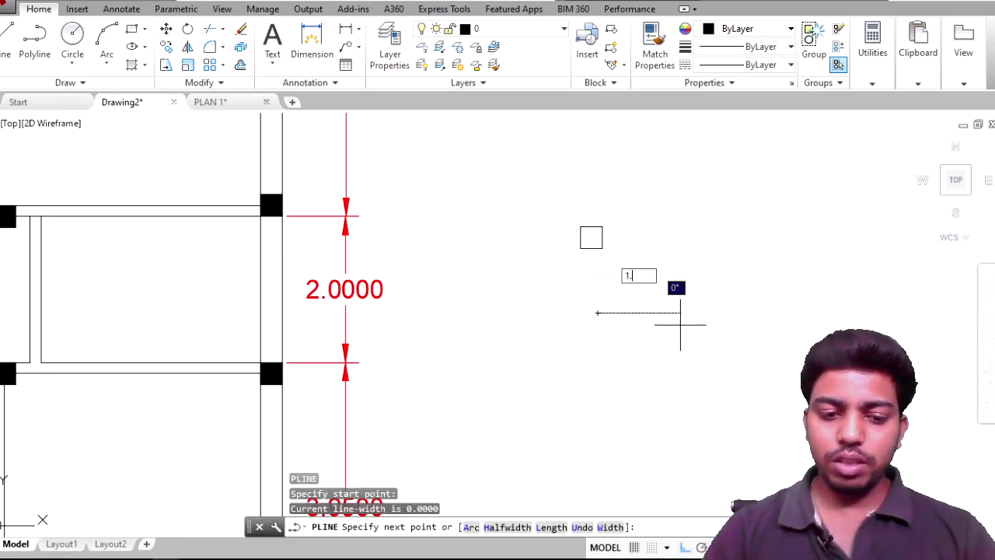
pyautogui.write('1.2')
pyautogui.press('Return')
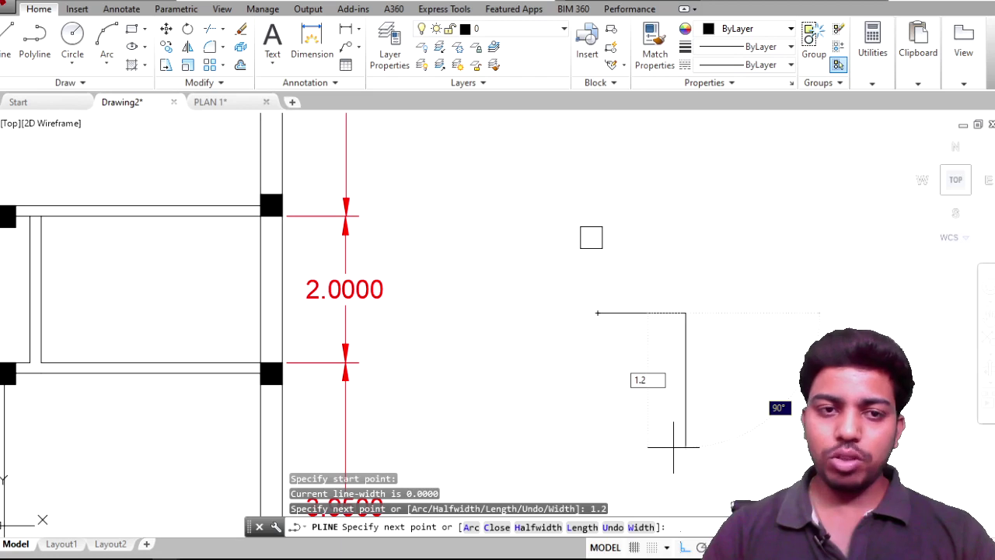
pyautogui.press('Escape')
pyautogui.write('PLINE')
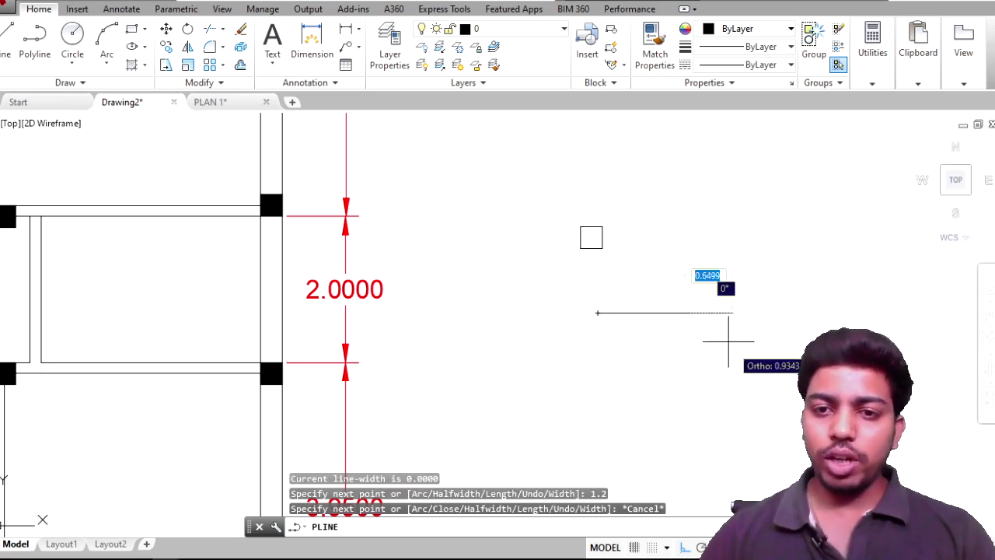
pyautogui.press('Return')
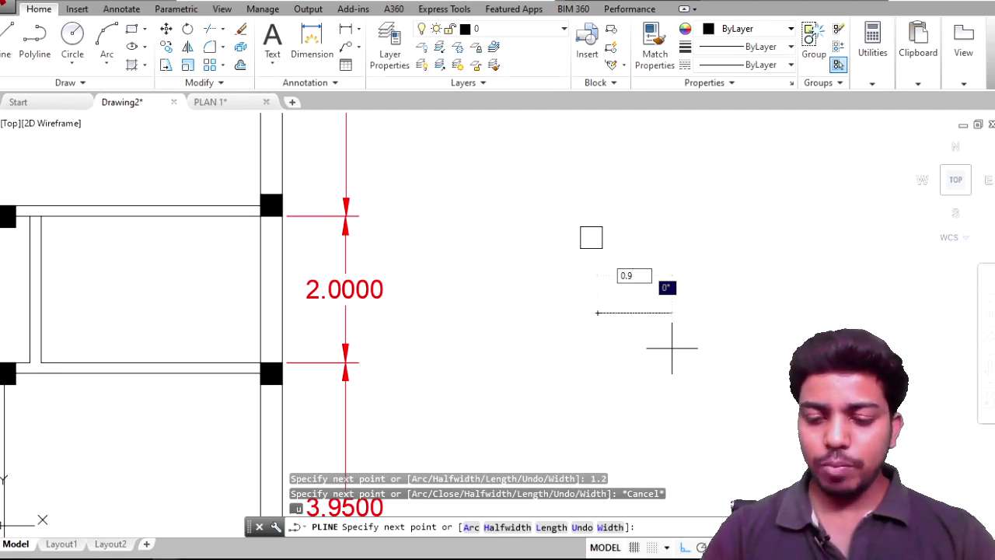
# Step: Draw 0.9-unit sides and close the square polyline below the pasted square
pyautogui.write('0.9')
pyautogui.press('Return')
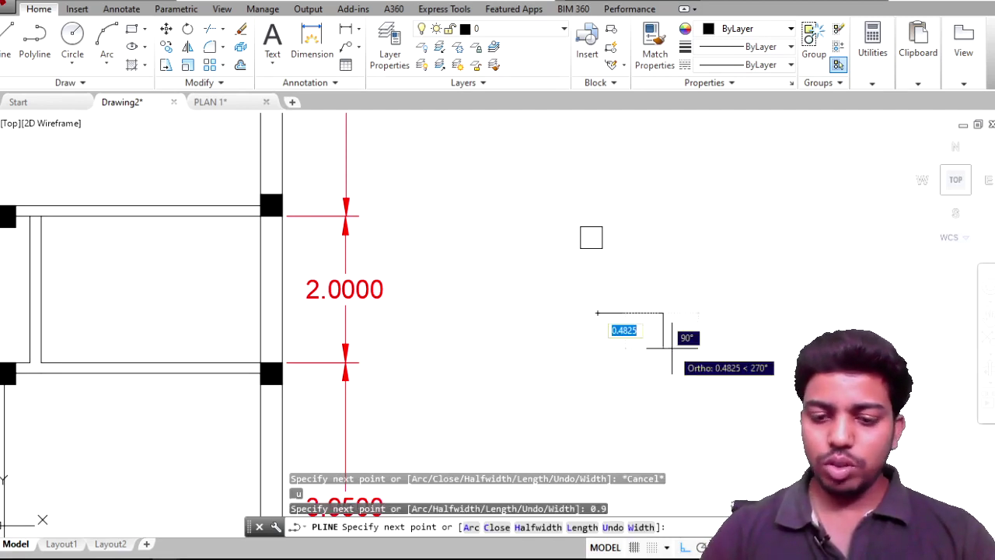
pyautogui.write('0.9')
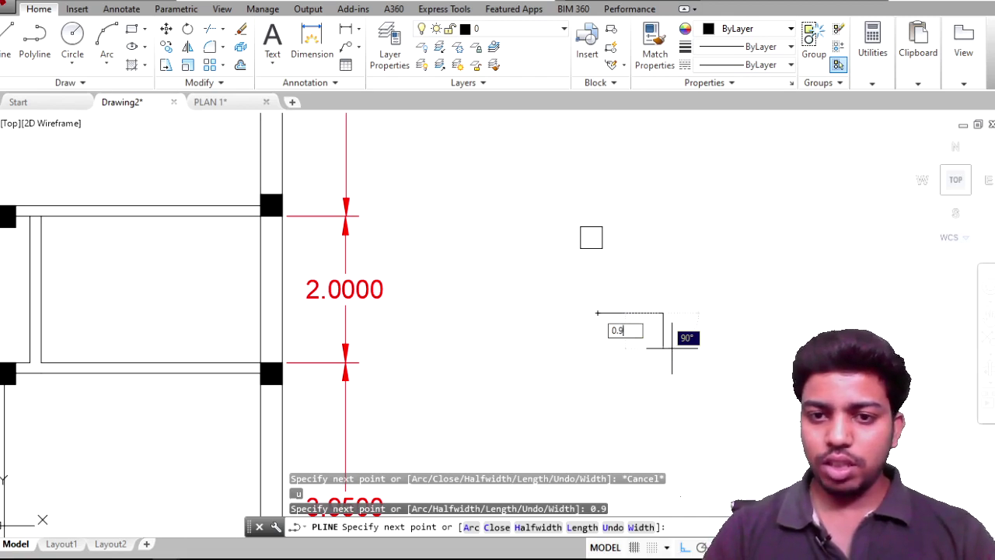
pyautogui.press('Return')
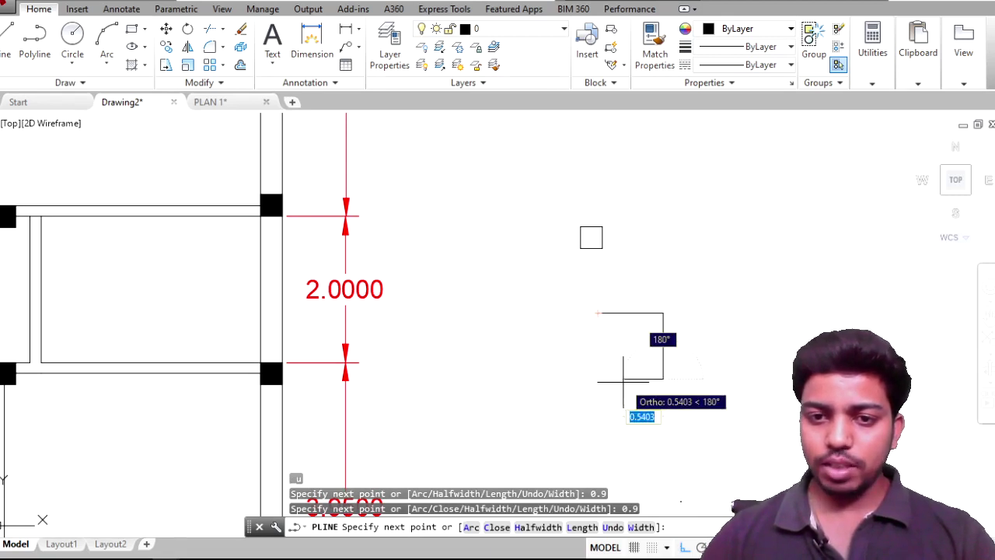
pyautogui.click(598, 378)
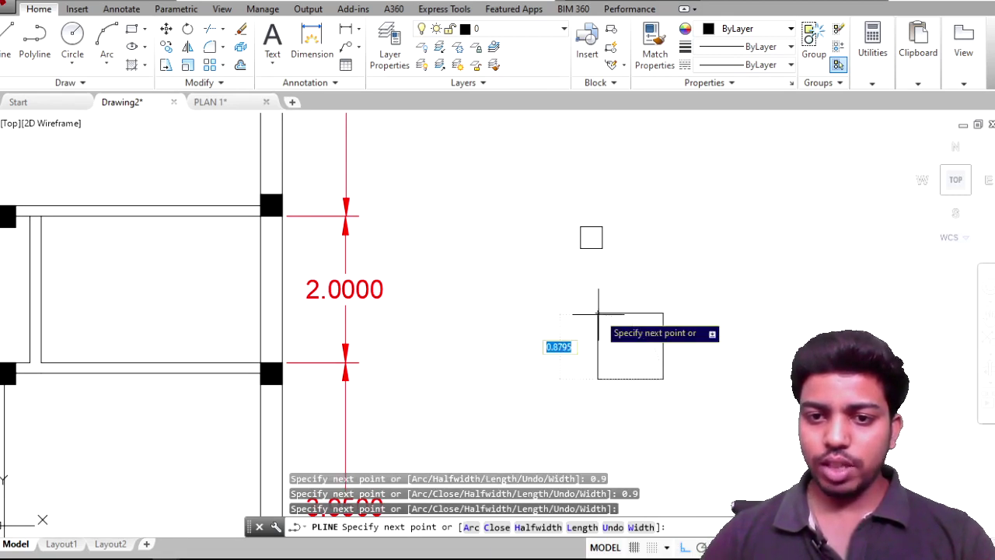
pyautogui.click(597, 314)
pyautogui.press('Return')
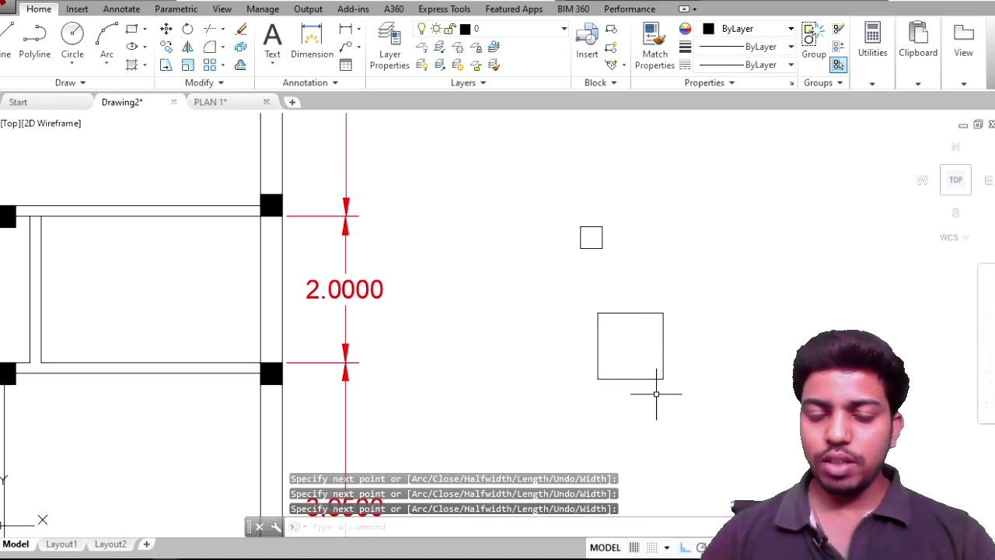
pyautogui.scroll(3, 656, 394)
pyautogui.scroll(-3, 628, 349)
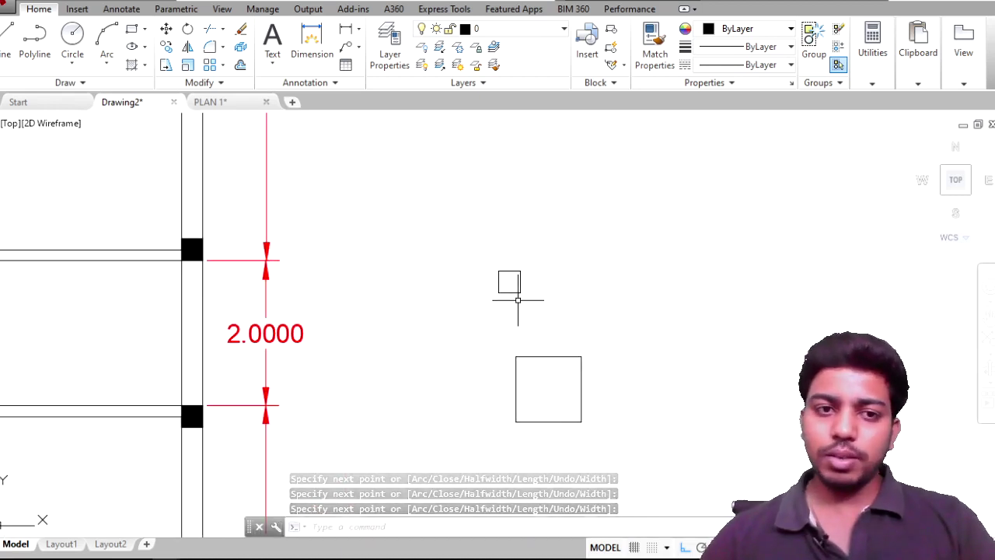
pyautogui.click(517, 292)
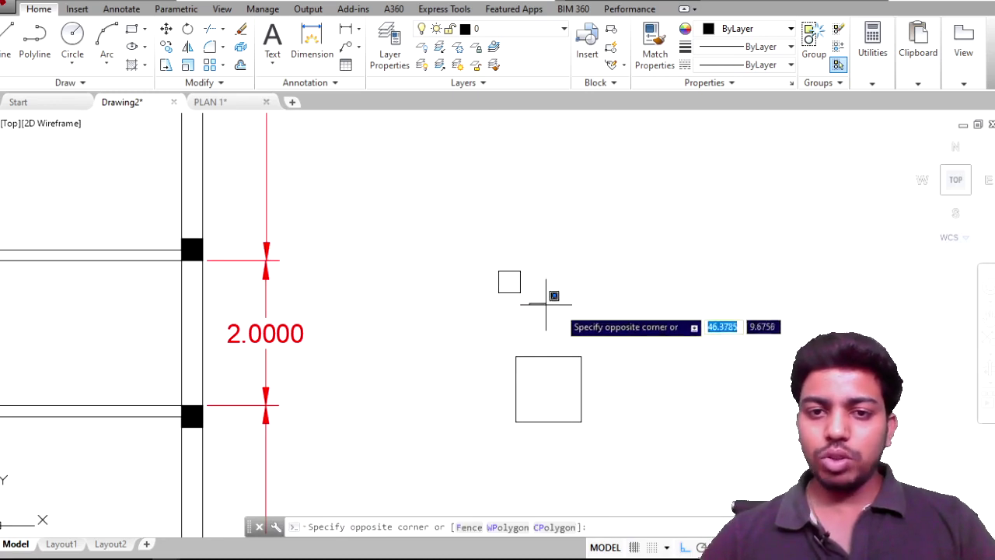
pyautogui.click(575, 388)
pyautogui.moveTo(575, 389); pyautogui.dragTo(529, 289, button='middle')
pyautogui.scroll(4, 529, 289)
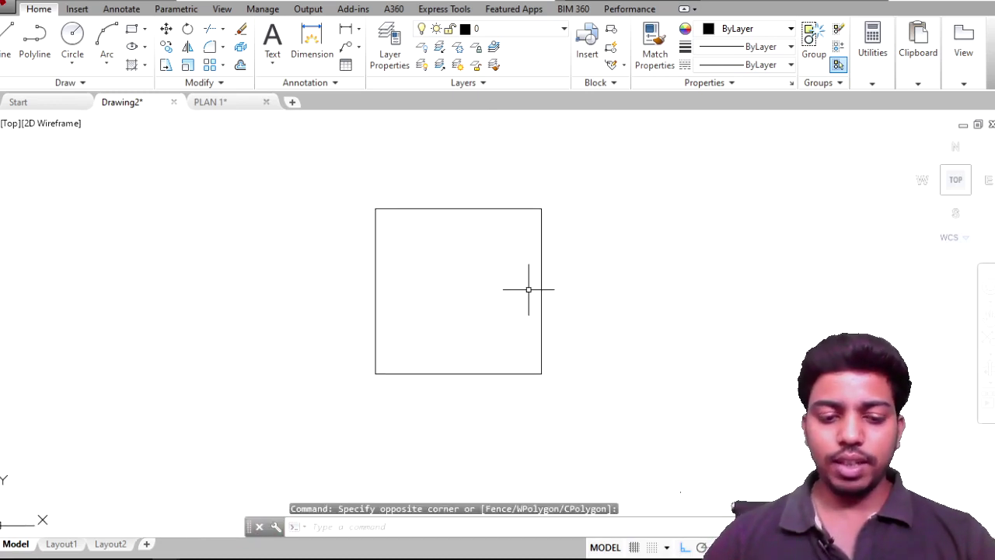
pyautogui.press('Escape')
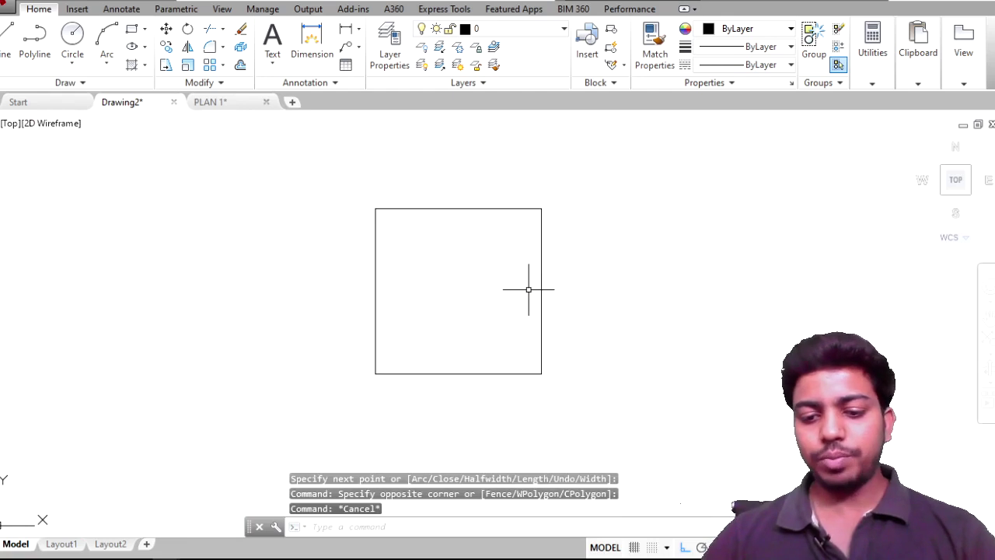
# Step: Draw both corner-to-corner diagonals and a horizontal midline across the large square
pyautogui.write('l')
pyautogui.press('Return')
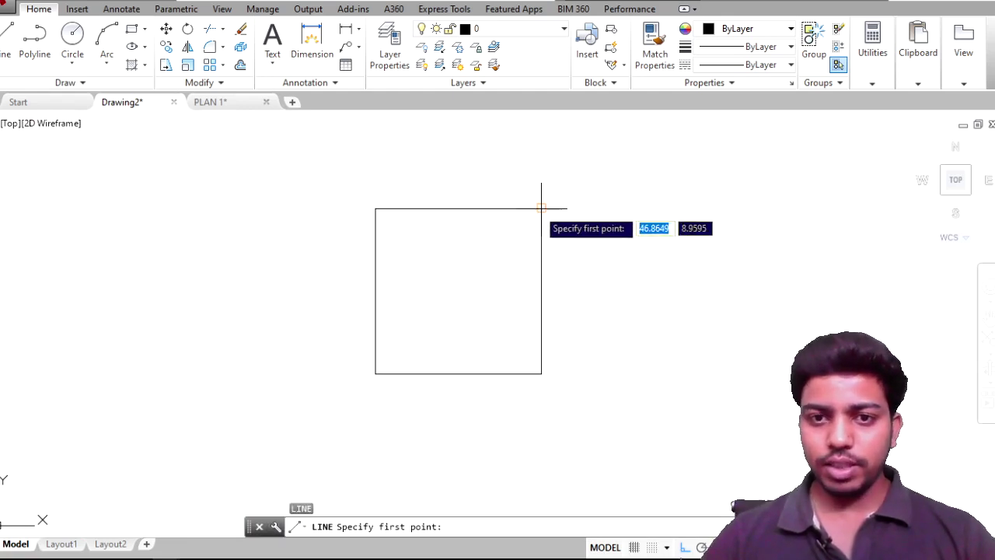
pyautogui.click(540, 209)
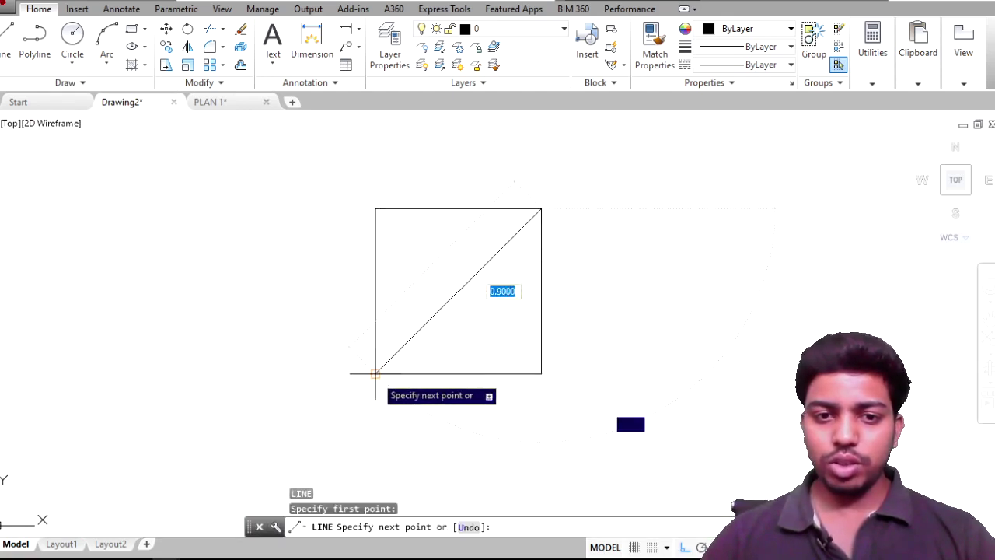
pyautogui.click(375, 374)
pyautogui.press('Return')
pyautogui.press('Return')
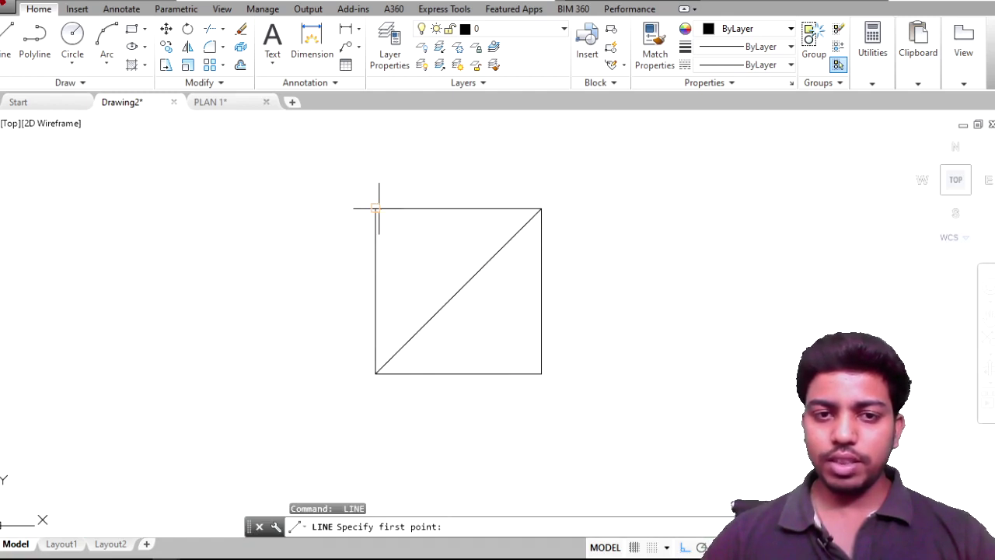
pyautogui.click(377, 208)
pyautogui.click(541, 375)
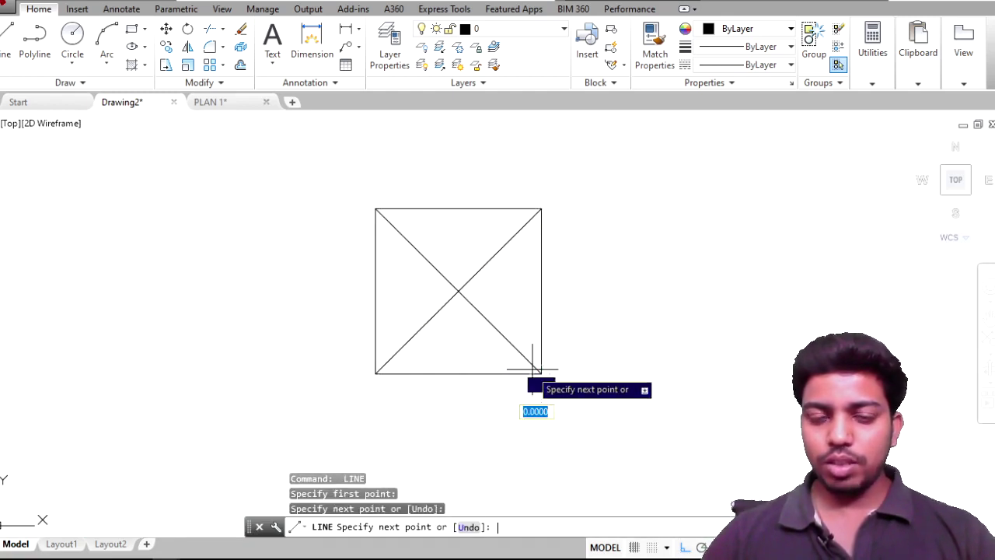
pyautogui.press('Return')
pyautogui.press('Return')
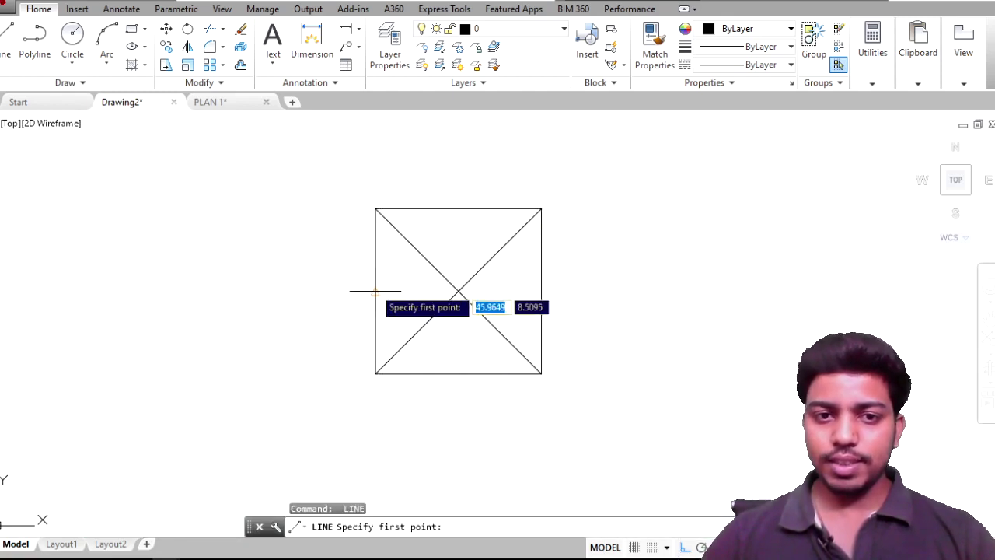
pyautogui.click(376, 291)
pyautogui.click(541, 291)
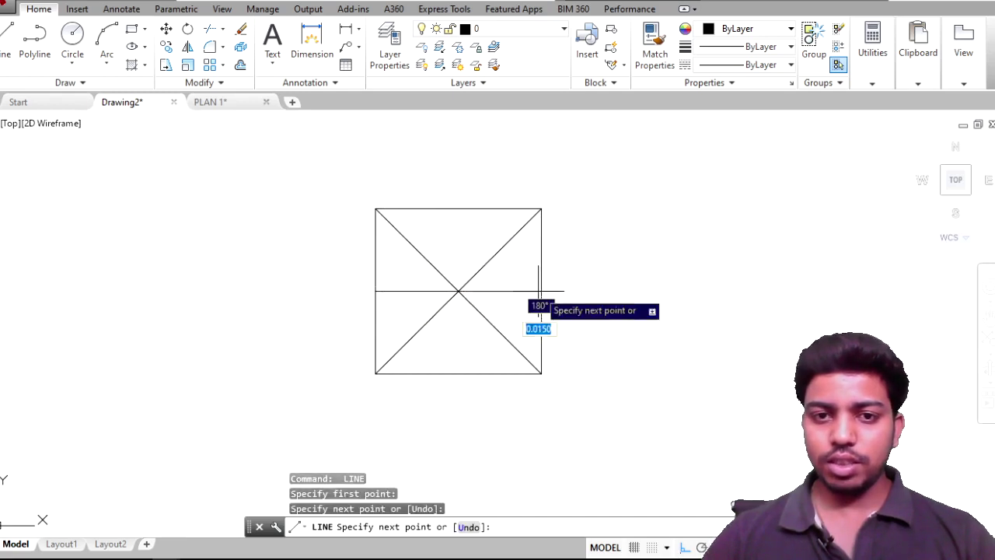
pyautogui.press('Return')
# Step: Draw a dividing line between the small square's left and right edge midpoints
pyautogui.scroll(-2, 475, 294)
pyautogui.moveTo(474, 294); pyautogui.dragTo(465, 349, button='middle')
pyautogui.click(437, 222)
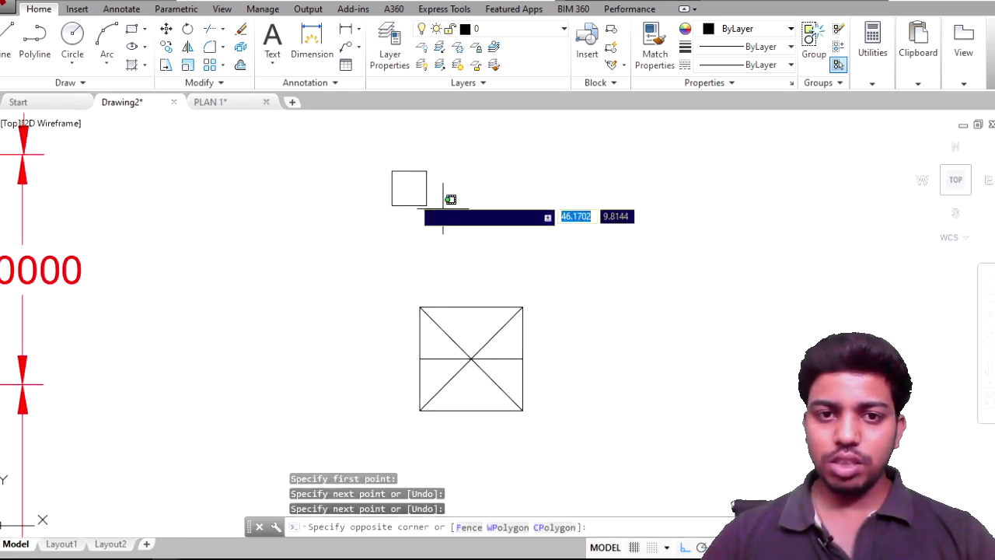
pyautogui.click(367, 164)
pyautogui.press('Escape')
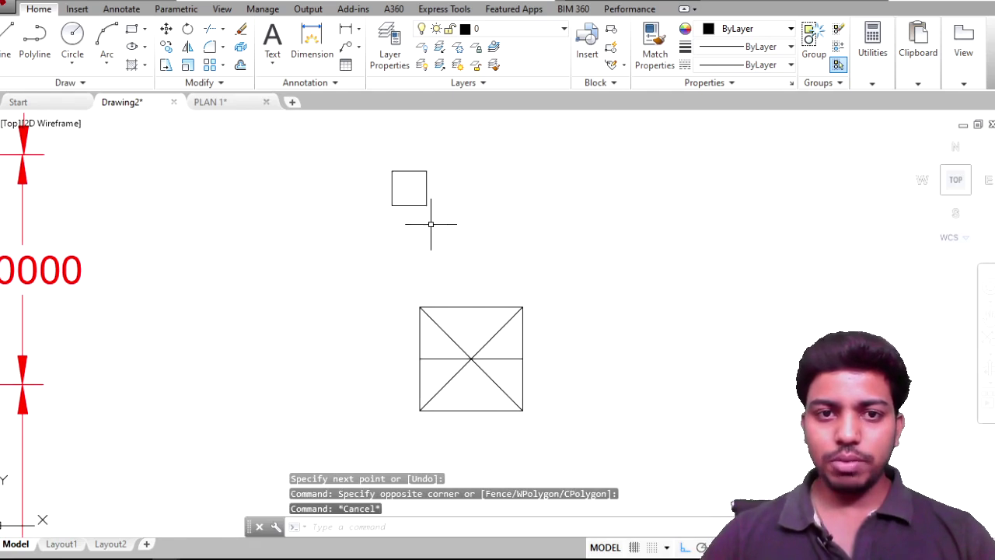
pyautogui.scroll(1, 431, 217)
pyautogui.scroll(2, 424, 204)
pyautogui.write('l')
pyautogui.press('Return')
pyautogui.moveTo(407, 188); pyautogui.dragTo(426, 265, button='middle')
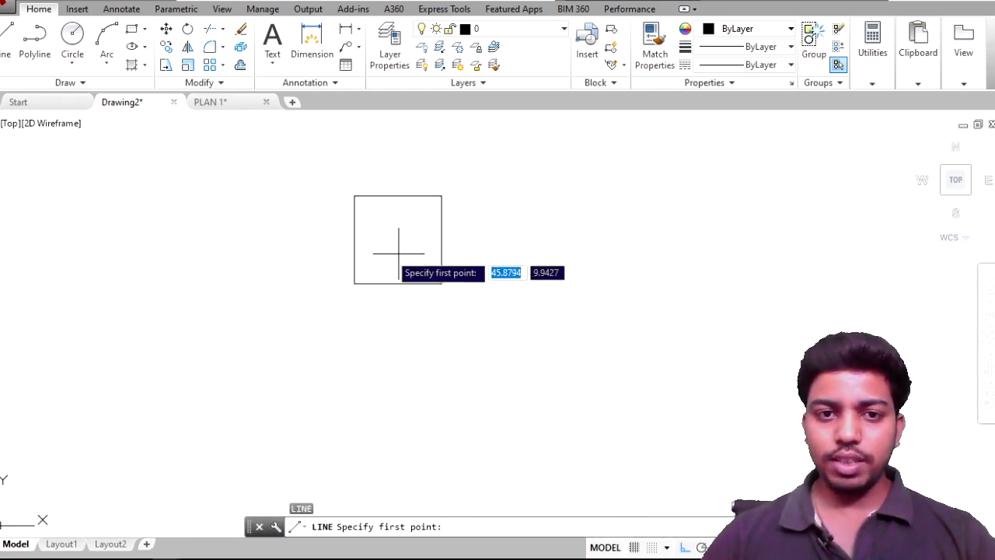
pyautogui.click(354, 238)
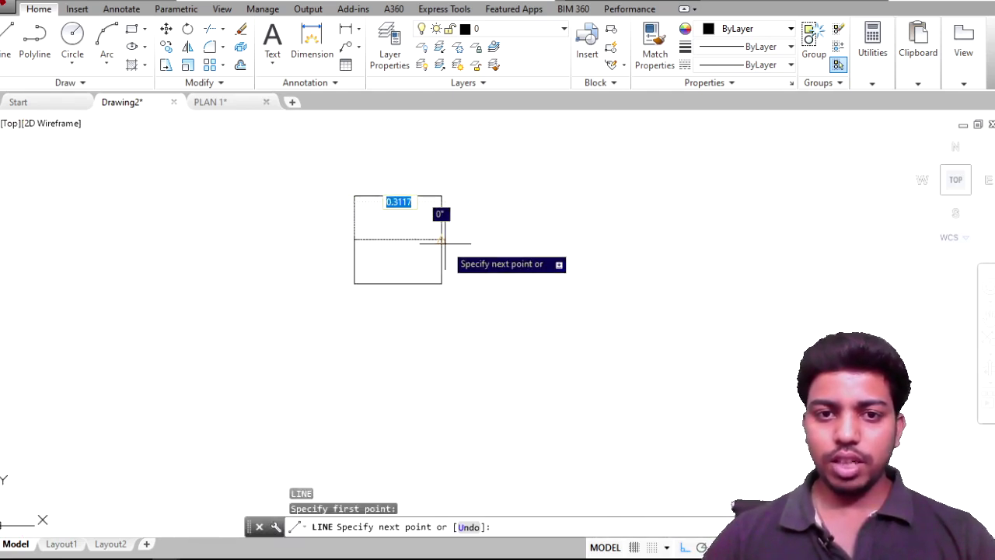
pyautogui.click(442, 239)
pyautogui.press('Return')
# Step: Move the small square and its midline from its centre to the large square's centre
pyautogui.click(446, 297)
pyautogui.click(345, 165)
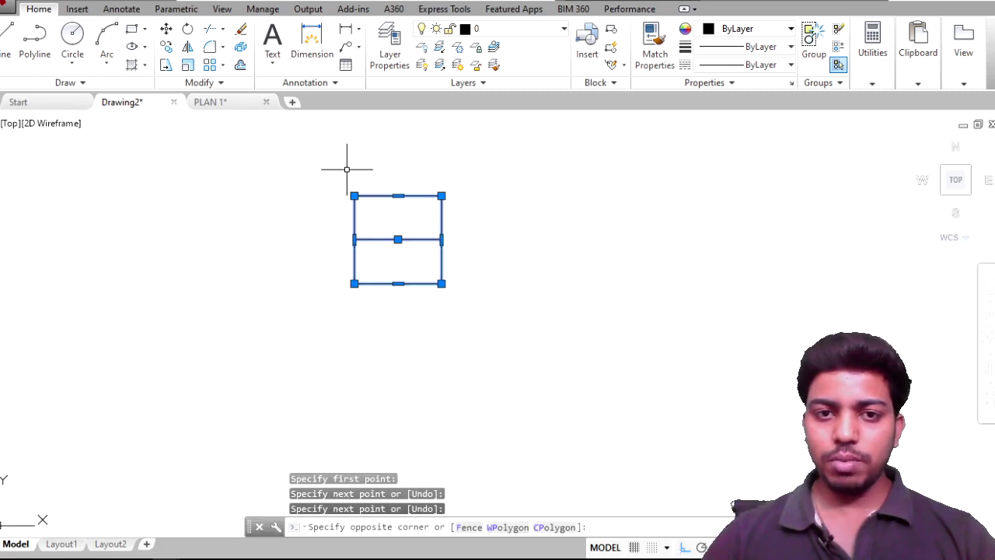
pyautogui.write('m')
pyautogui.press('Return')
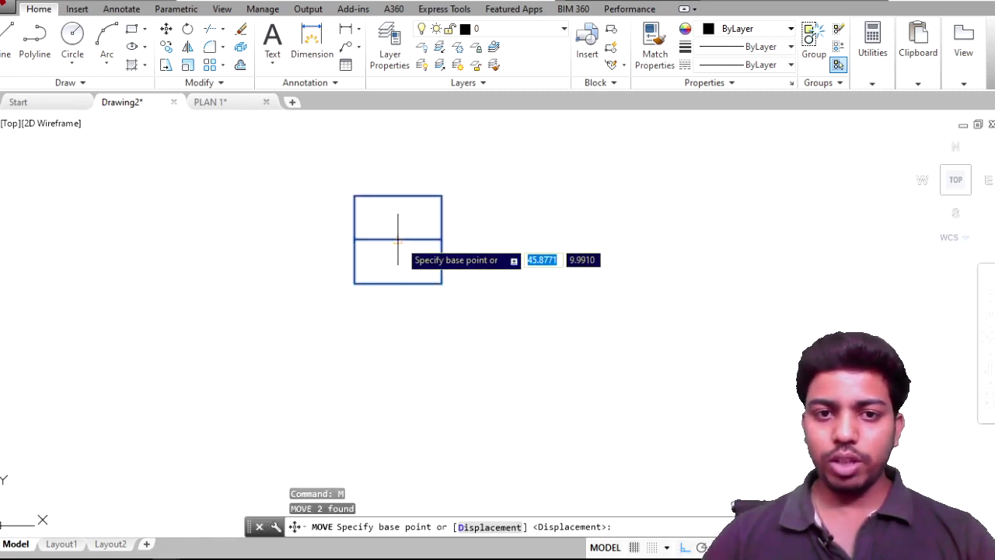
pyautogui.click(397, 240)
pyautogui.scroll(-5, 490, 319)
pyautogui.scroll(5, 462, 334)
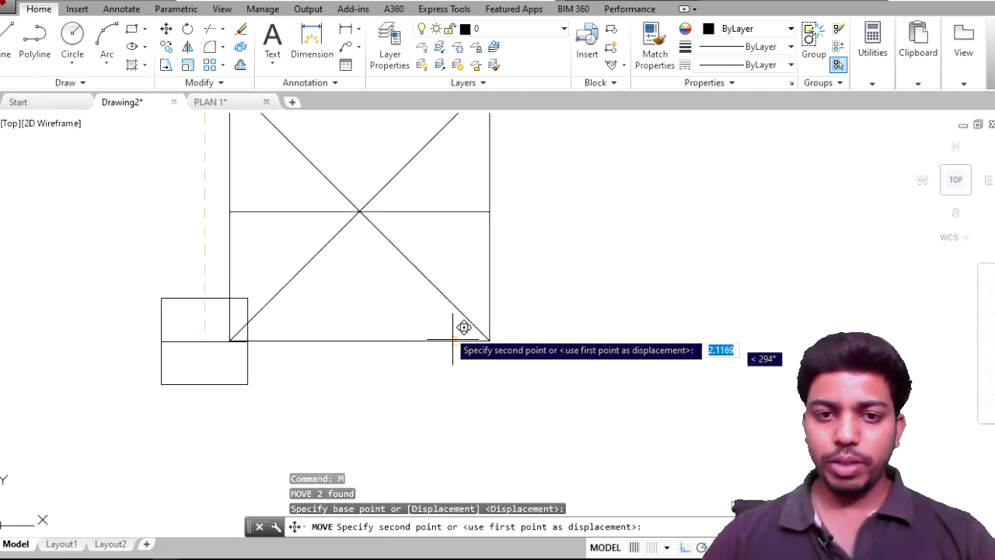
pyautogui.click(357, 210)
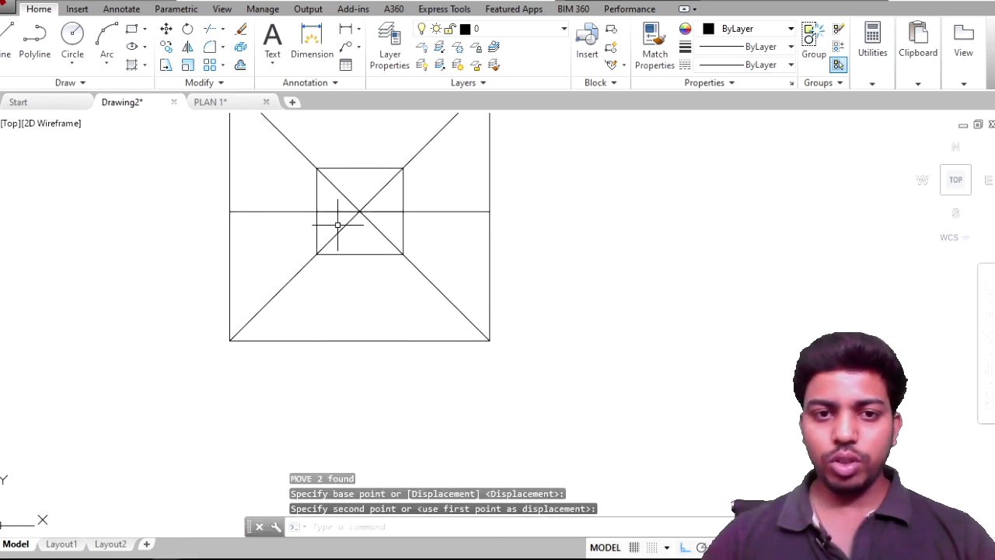
# Step: Delete the long horizontal line and the short midline inside the small square
pyautogui.press('Escape')
pyautogui.click(281, 210)
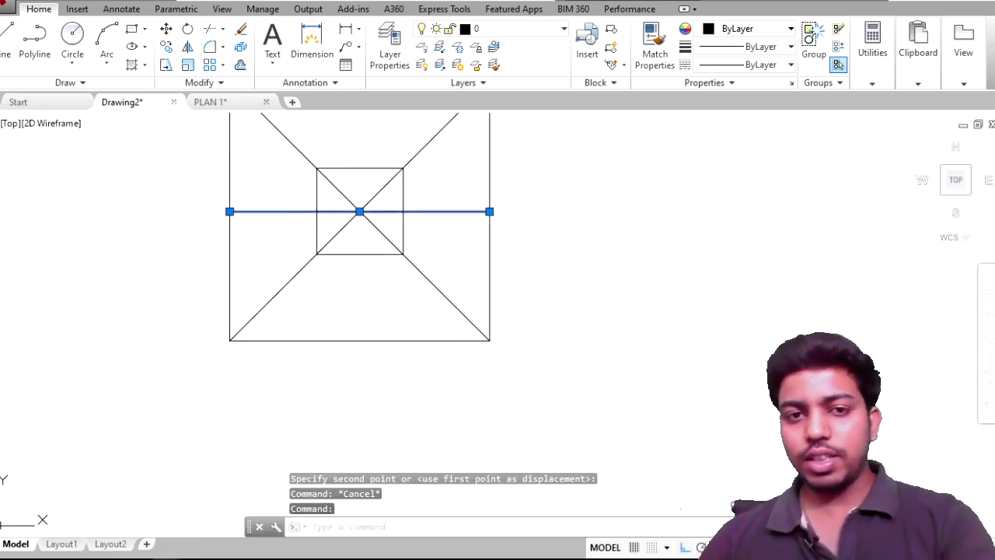
pyautogui.press('Delete')
pyautogui.click(391, 211)
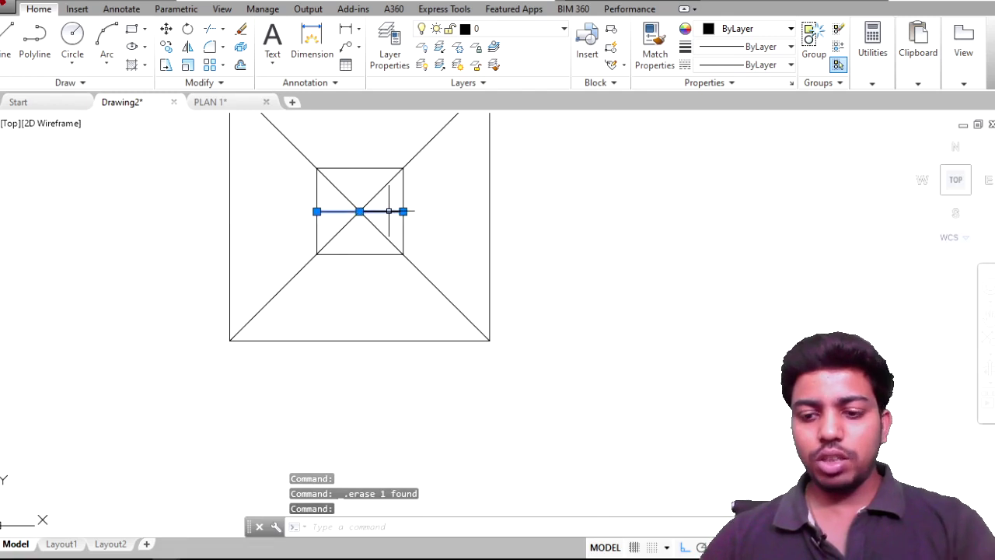
pyautogui.press('Delete')
pyautogui.click(387, 201)
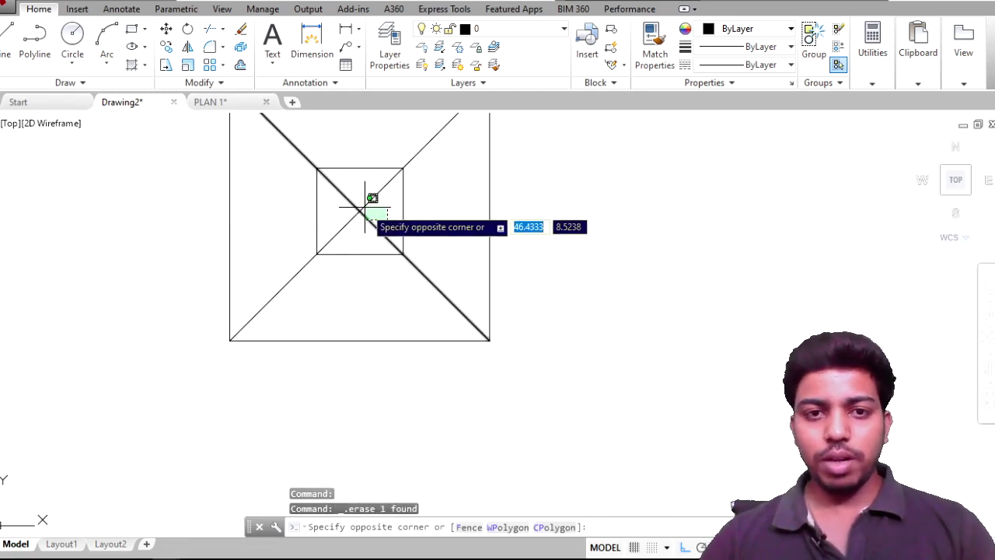
pyautogui.press('Escape')
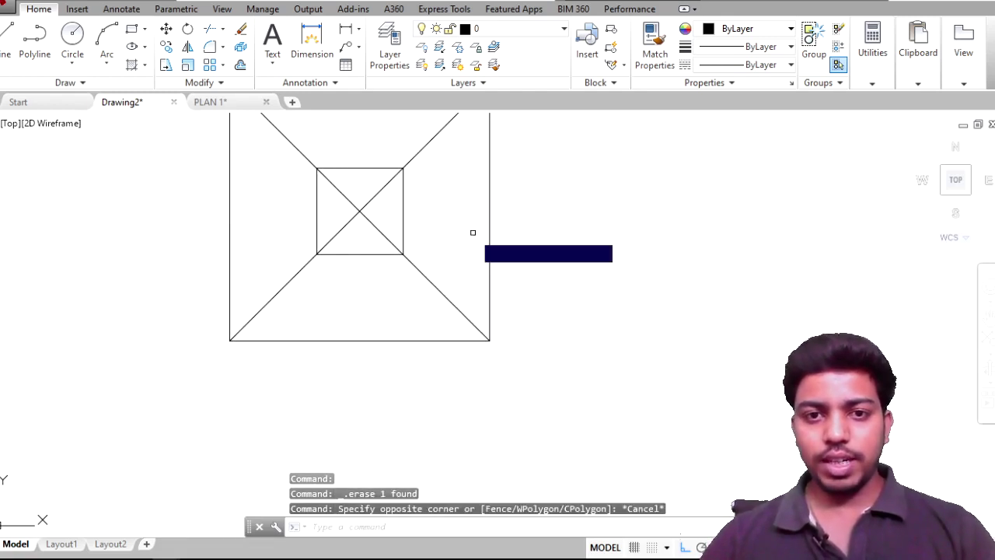
# Step: Trim the diagonals away inside the small square using all lines as cutting edges
pyautogui.press('Return')
pyautogui.press('Return')
pyautogui.click(374, 243)
pyautogui.click(365, 209)
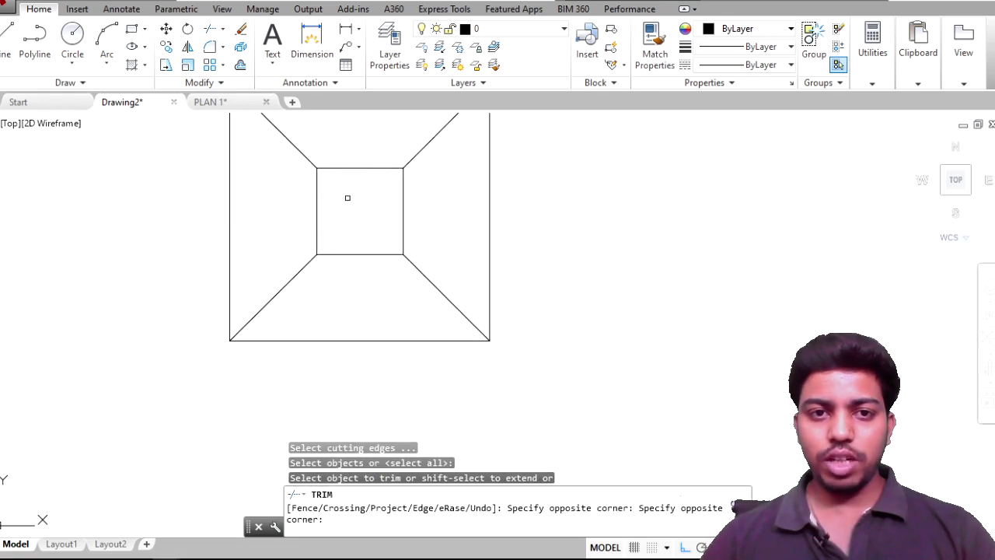
pyautogui.scroll(-2, 349, 205)
pyautogui.scroll(-1, 357, 249)
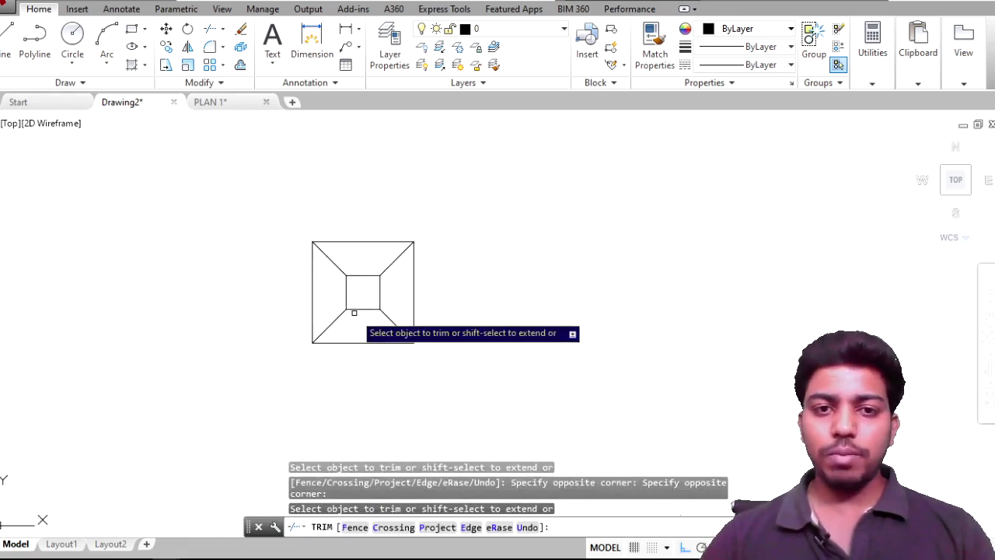
pyautogui.scroll(-3, 354, 313)
pyautogui.moveTo(369, 339); pyautogui.dragTo(474, 360, button='middle')
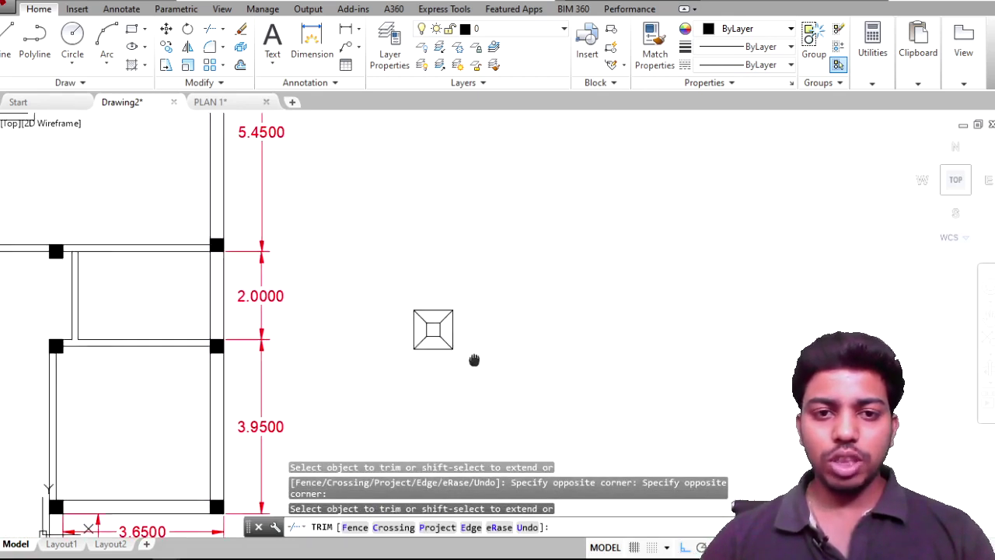
pyautogui.scroll(-2, 562, 331)
pyautogui.scroll(-2, 562, 335)
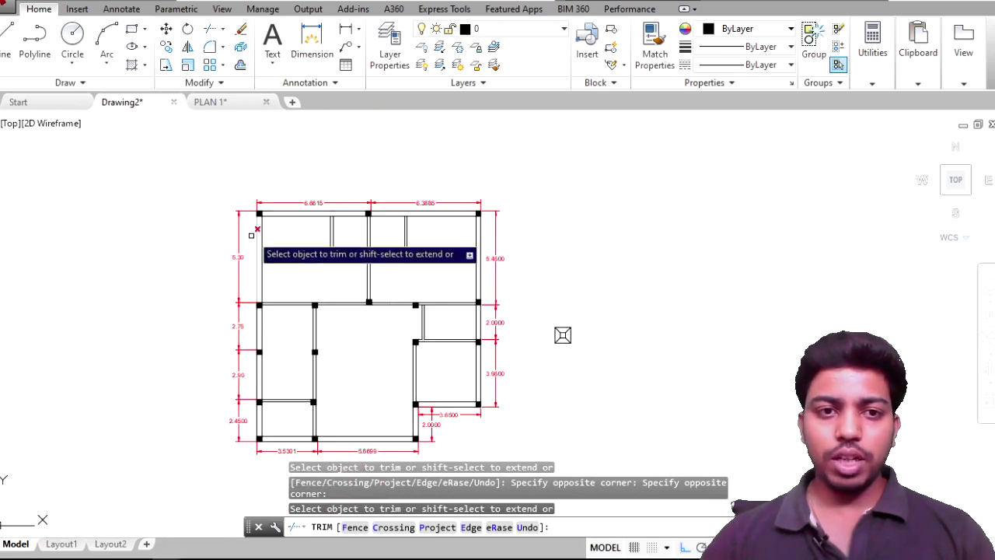
pyautogui.press('Escape')
pyautogui.scroll(4, 264, 216)
pyautogui.scroll(-2, 493, 271)
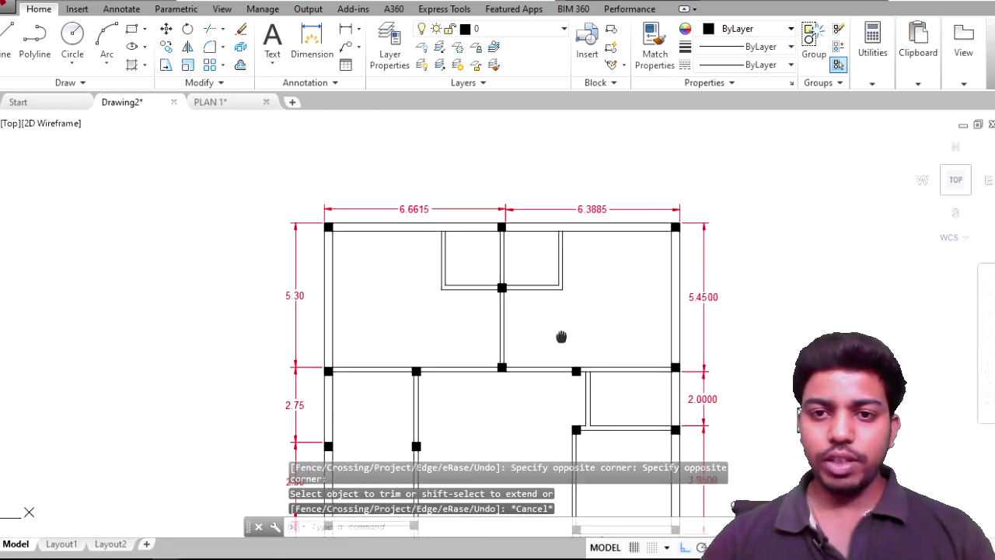
# Step: Window-select the footing symbol's lines and JOIN them into a polyline
pyautogui.scroll(4, 630, 384)
pyautogui.click(624, 395)
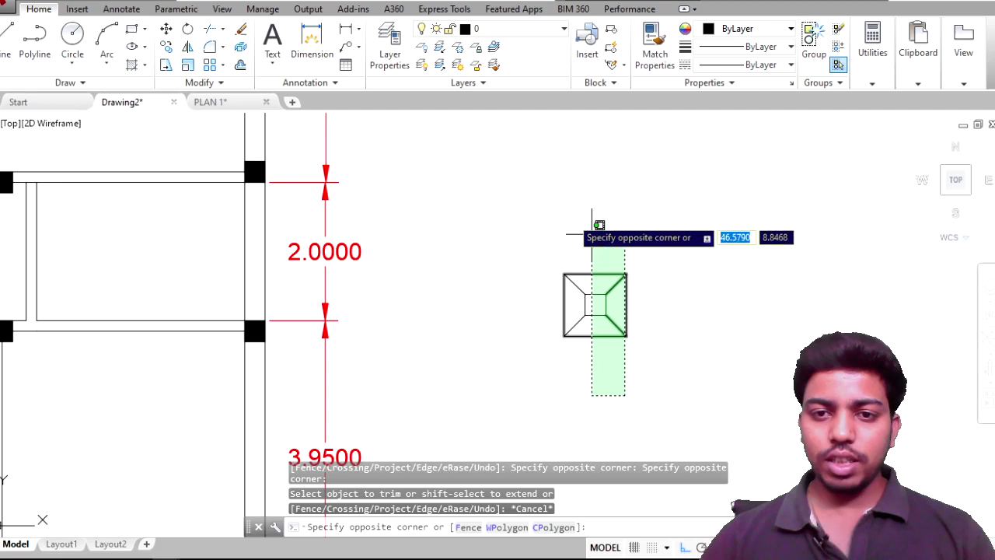
pyautogui.click(542, 219)
pyautogui.scroll(3, 700, 332)
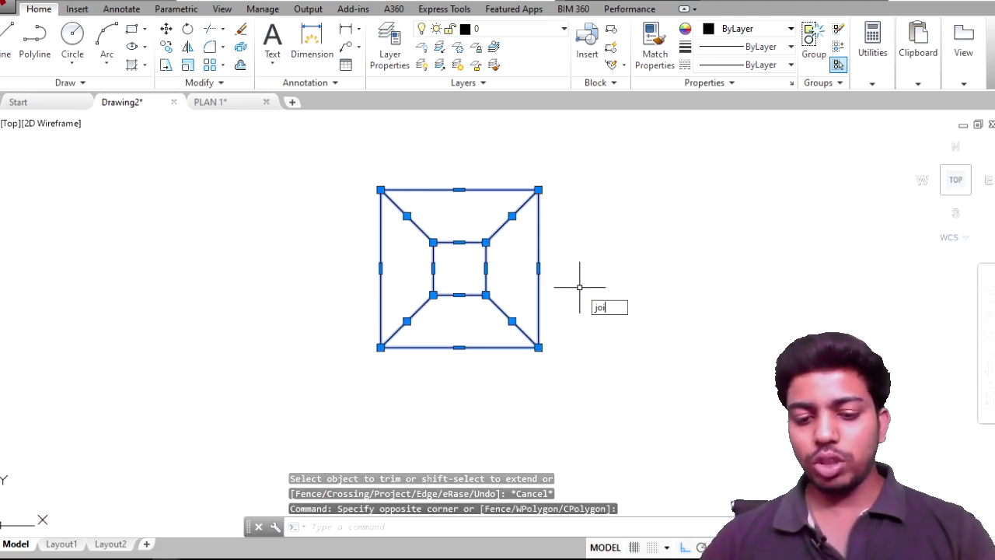
pyautogui.write('join')
pyautogui.press('Return')
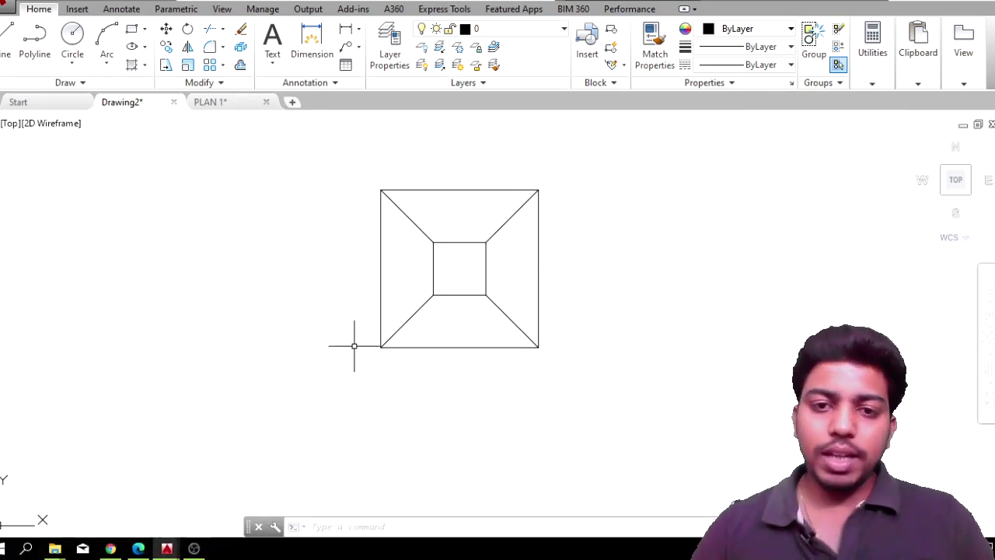
# Step: Reselect all of the footing symbol's lines and start the COPY command
pyautogui.scroll(-2, 534, 355)
pyautogui.click(559, 377)
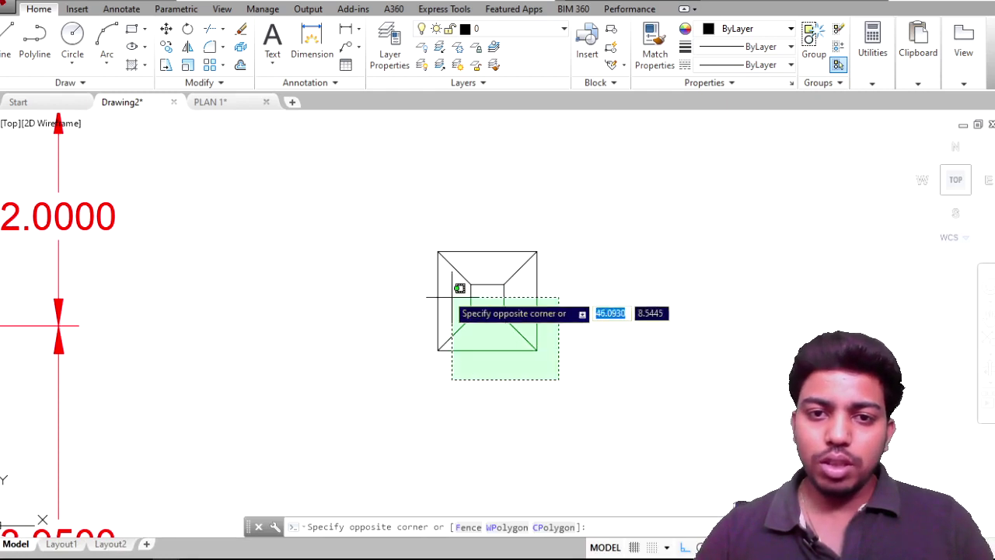
pyautogui.click(387, 227)
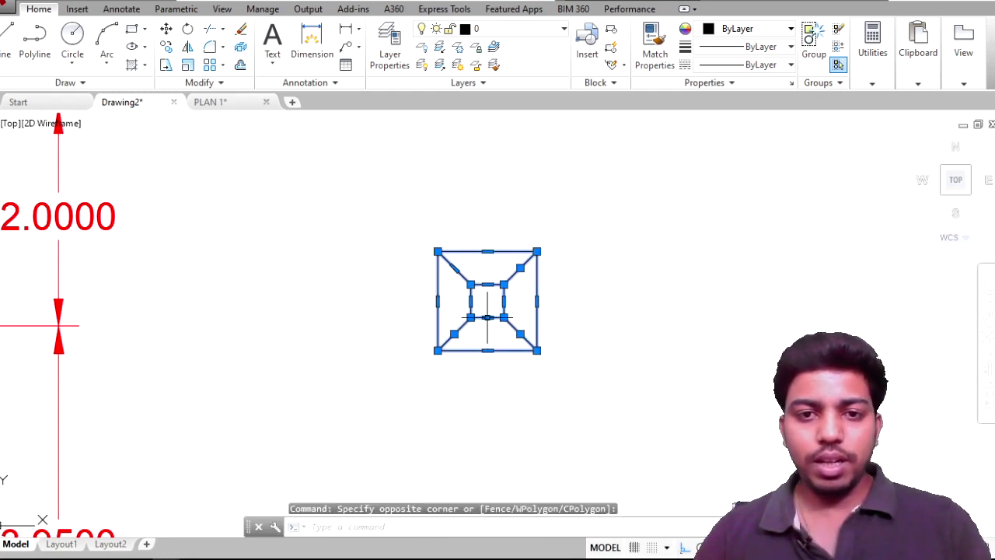
pyautogui.scroll(2, 488, 317)
pyautogui.scroll(2, 482, 311)
pyautogui.write('c')
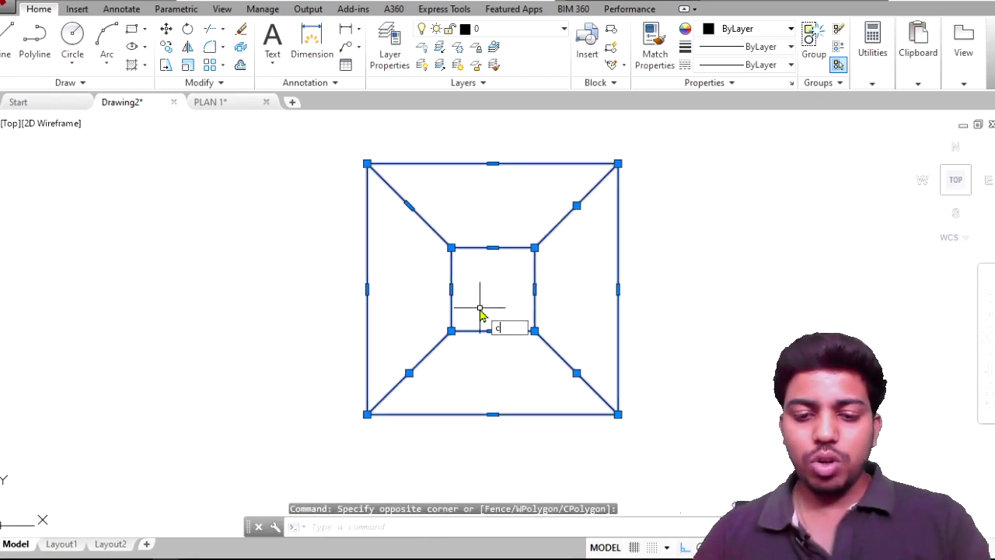
pyautogui.write('o')
pyautogui.press('Return')
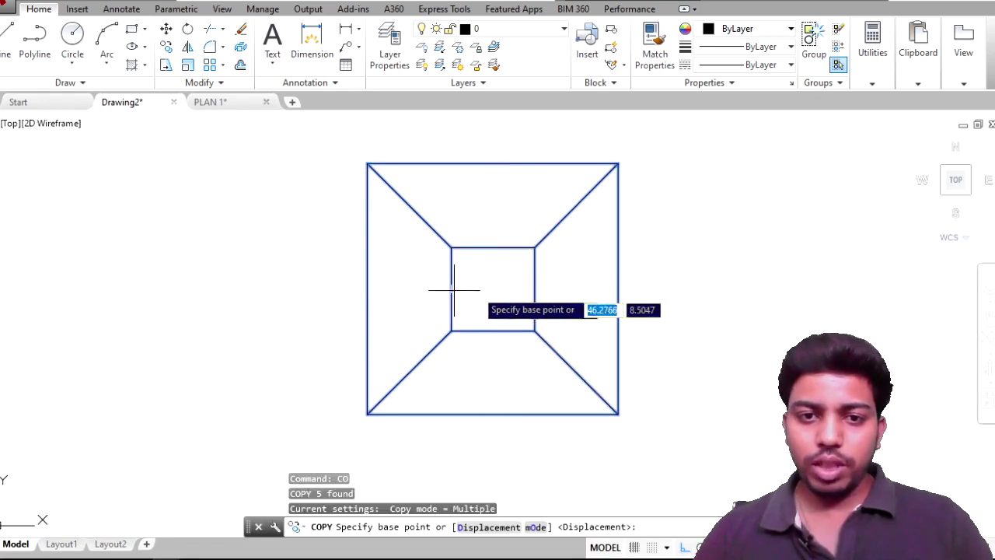
pyautogui.click(493, 288)
pyautogui.scroll(-3, 493, 287)
pyautogui.scroll(-2, 389, 251)
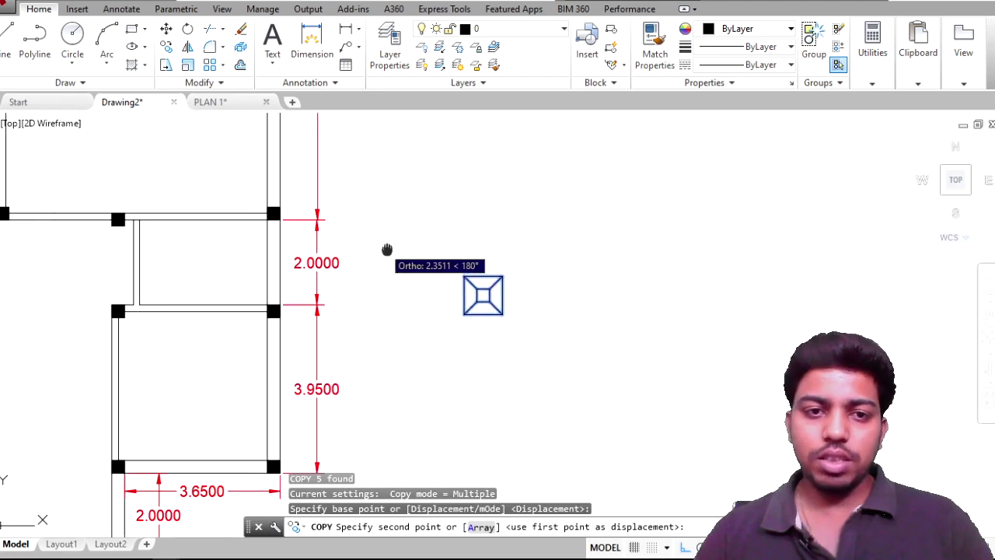
pyautogui.moveTo(389, 251)
pyautogui.mouseDown(button='middle')
pyautogui.moveTo(362, 311)
pyautogui.moveTo(648, 332)
pyautogui.mouseUp(button='middle')
pyautogui.scroll(4, 163, 225)
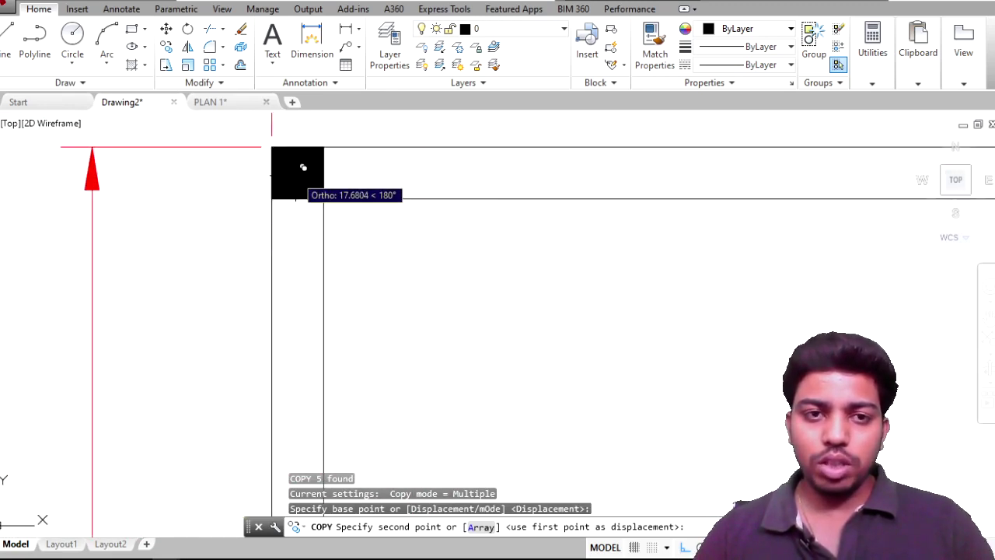
pyautogui.scroll(-4, 304, 167)
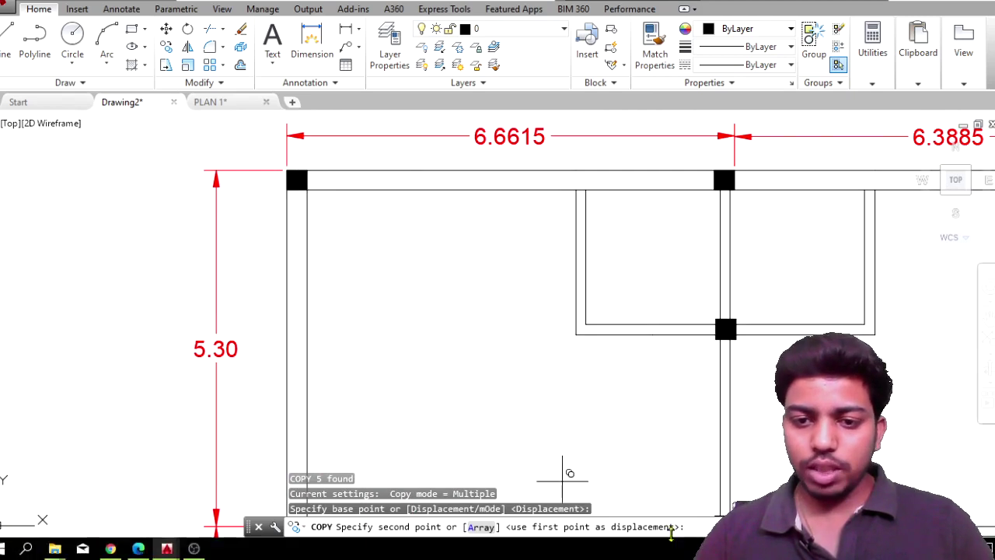
pyautogui.click(683, 548)
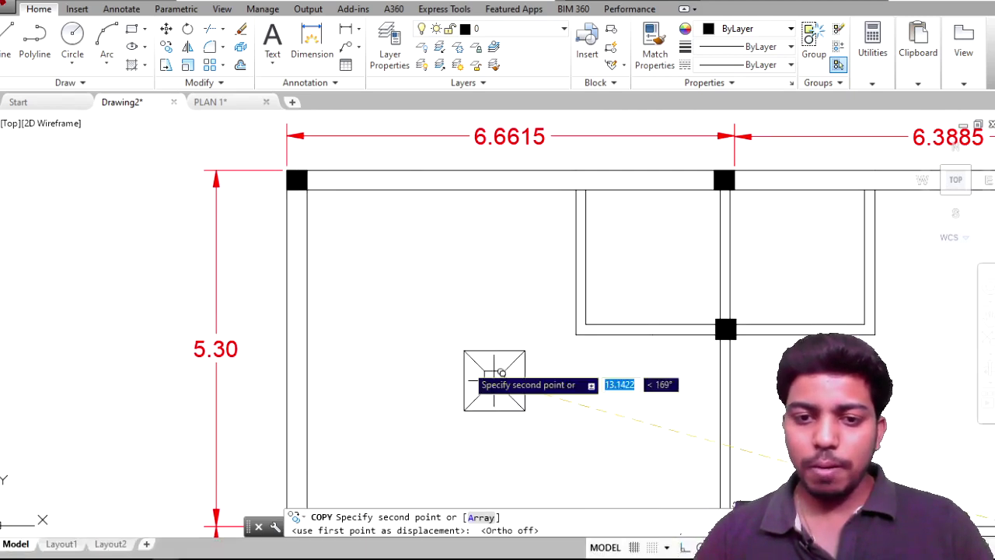
pyautogui.scroll(5, 366, 258)
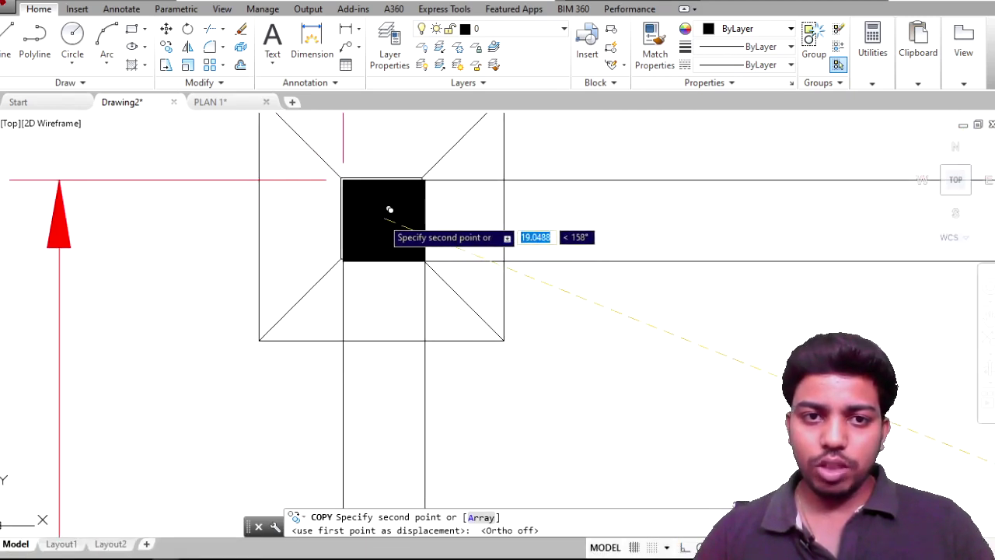
pyautogui.scroll(-4, 392, 212)
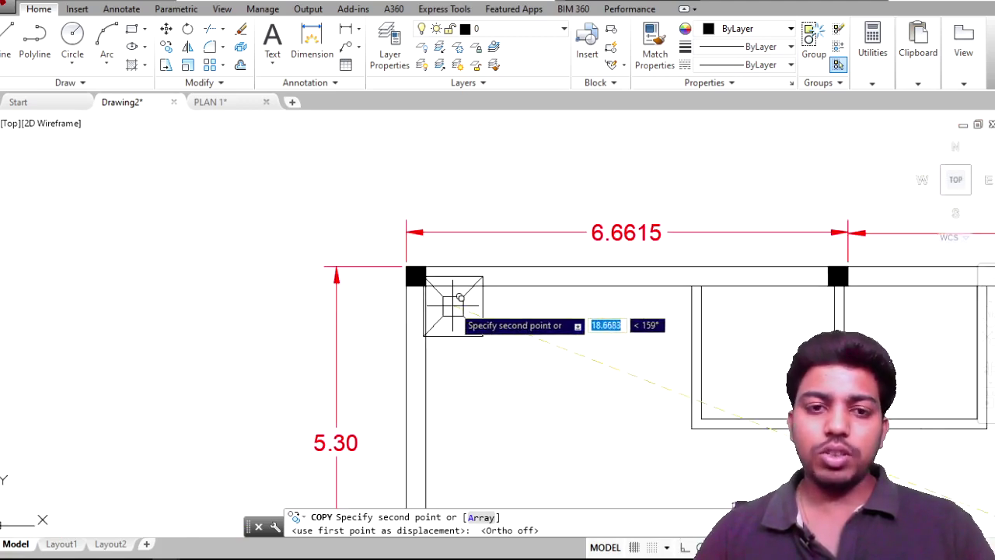
pyautogui.moveTo(845, 364); pyautogui.dragTo(574, 316, button='middle')
pyautogui.press('Escape')
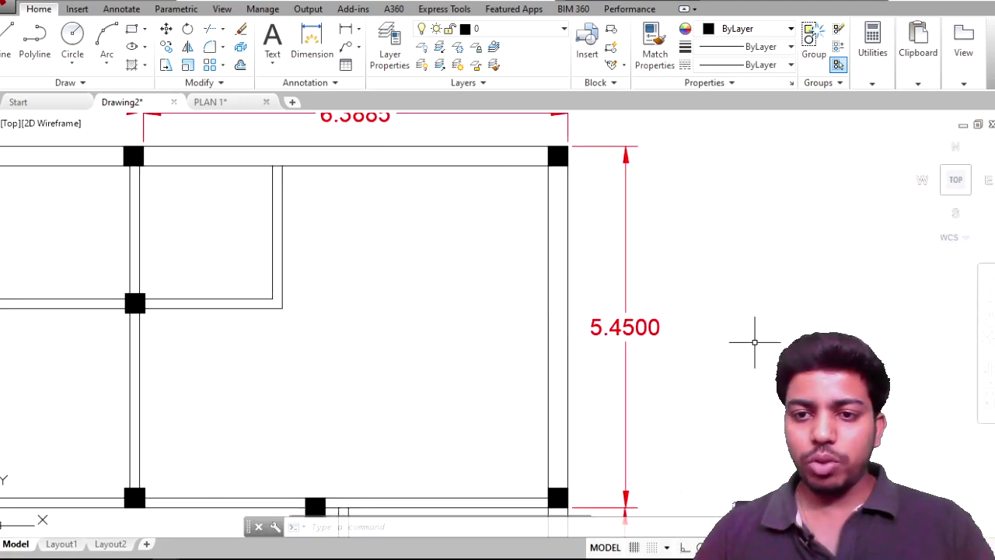
pyautogui.scroll(-5, 755, 342)
pyautogui.scroll(2, 724, 371)
pyautogui.scroll(4, 724, 370)
pyautogui.moveTo(663, 325); pyautogui.dragTo(535, 242)
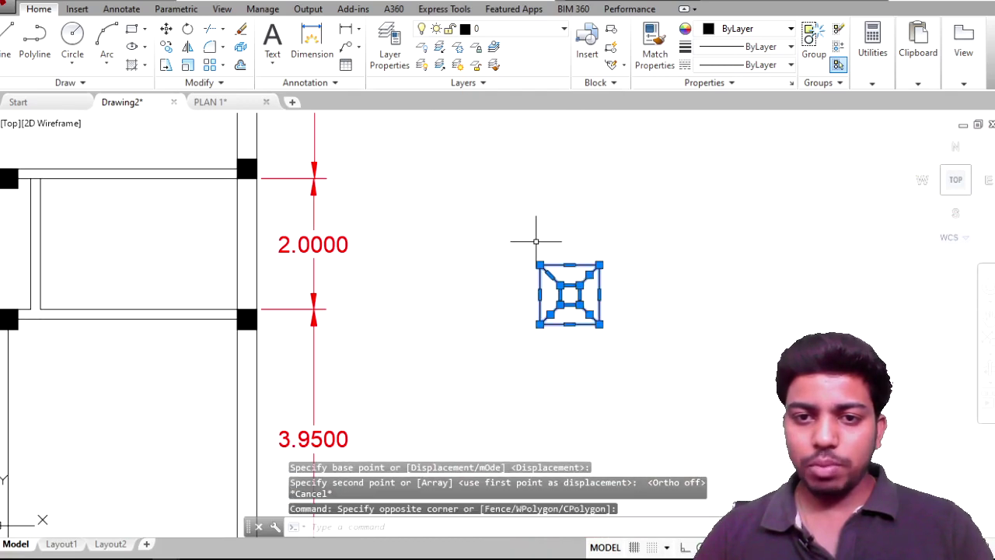
pyautogui.write('m')
pyautogui.press('Return')
pyautogui.scroll(4, 560, 306)
pyautogui.scroll(4, 559, 306)
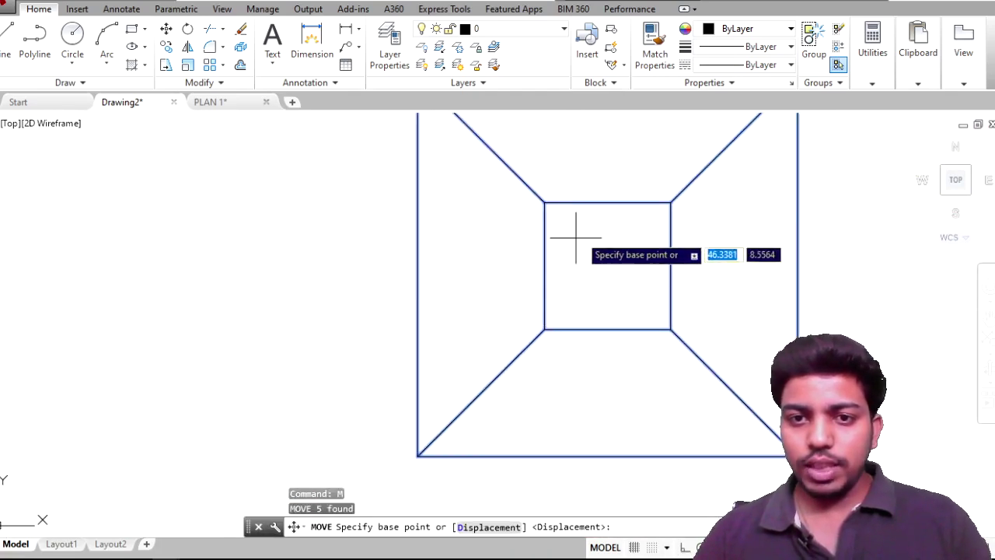
pyautogui.click(607, 204)
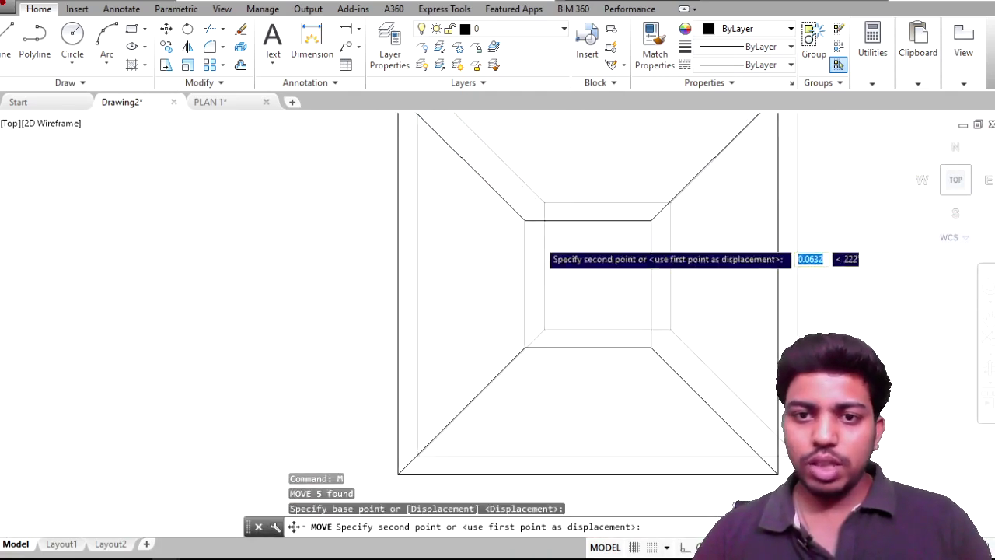
pyautogui.scroll(-5, 544, 256)
pyautogui.scroll(3, 422, 284)
pyautogui.moveTo(291, 216); pyautogui.dragTo(362, 278, button='middle')
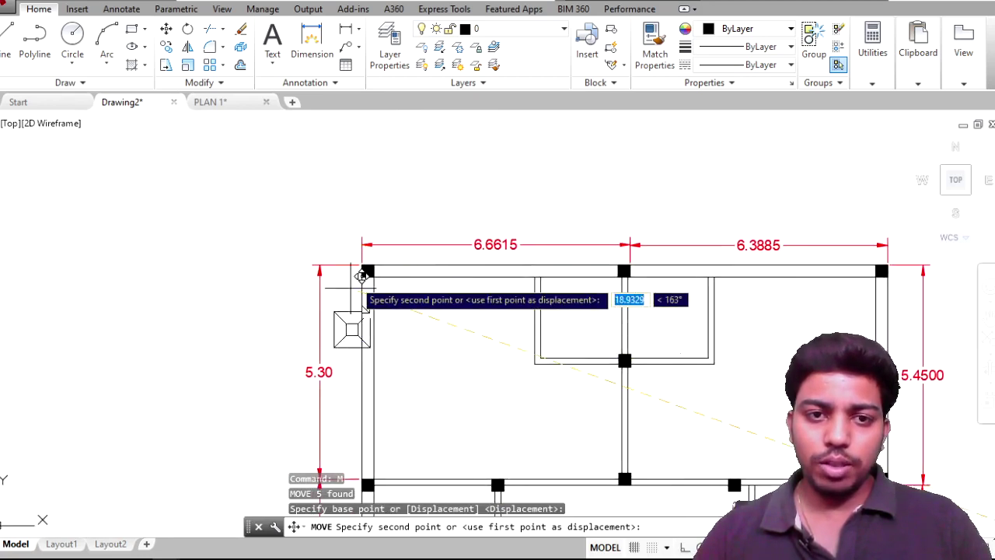
pyautogui.scroll(5, 362, 278)
pyautogui.click(381, 243)
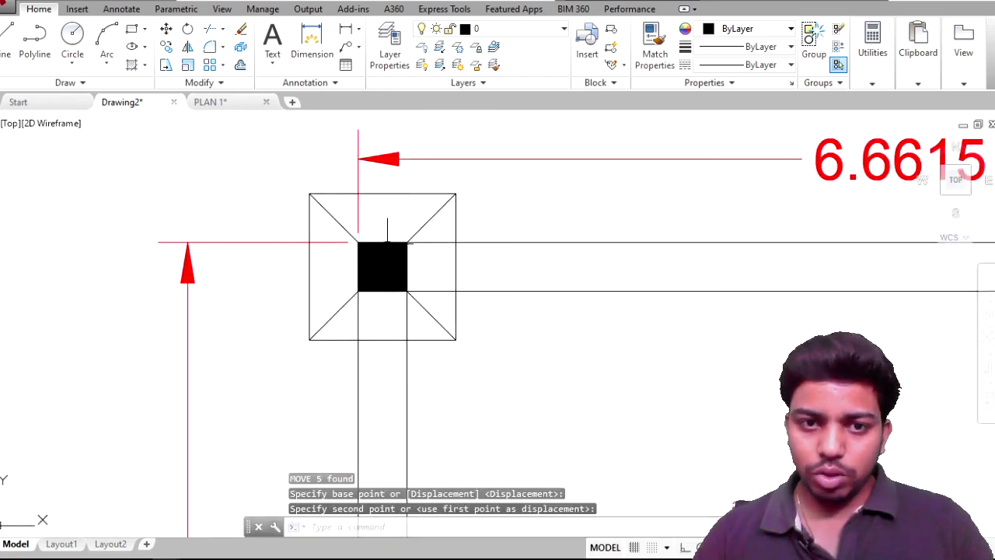
pyautogui.scroll(-4, 620, 293)
pyautogui.moveTo(925, 307); pyautogui.dragTo(723, 311, button='middle')
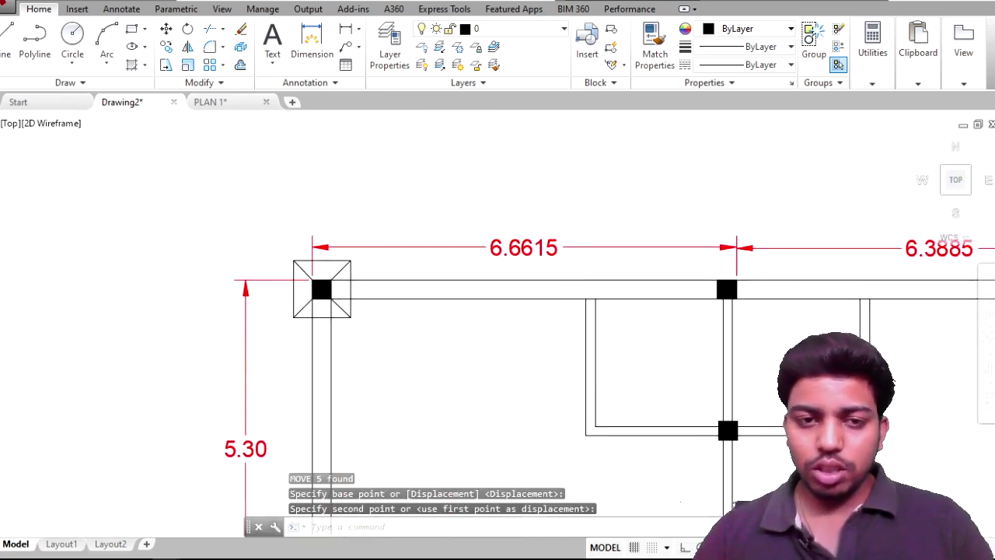
pyautogui.scroll(-6, 689, 366)
pyautogui.scroll(5, 322, 249)
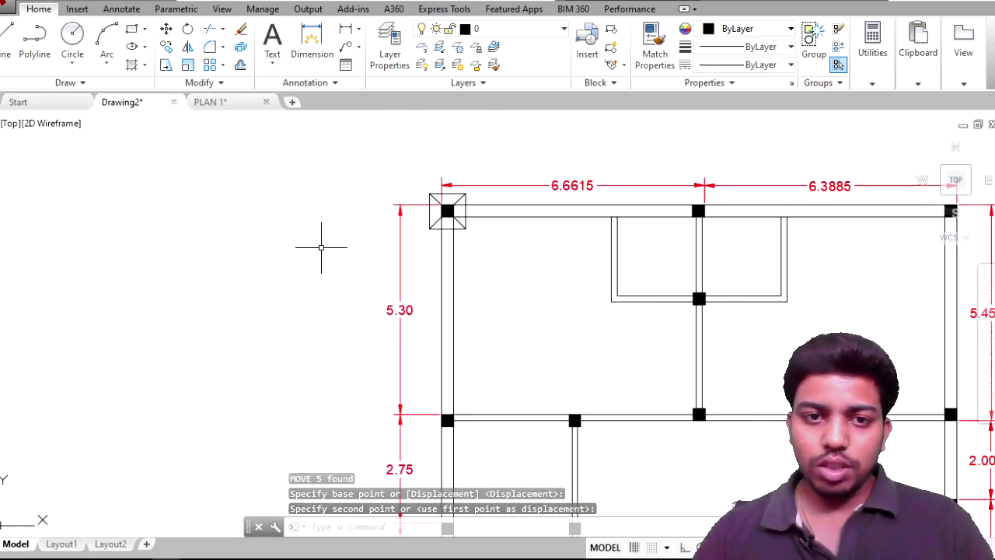
pyautogui.click(433, 245)
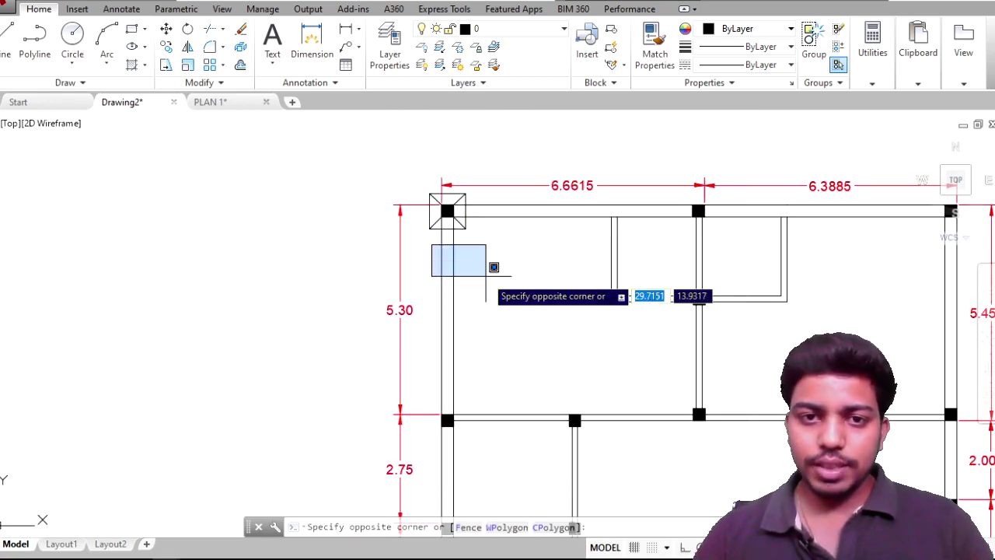
pyautogui.hotkey('ctrl', 'z')
pyautogui.hotkey('ctrl', 'z')
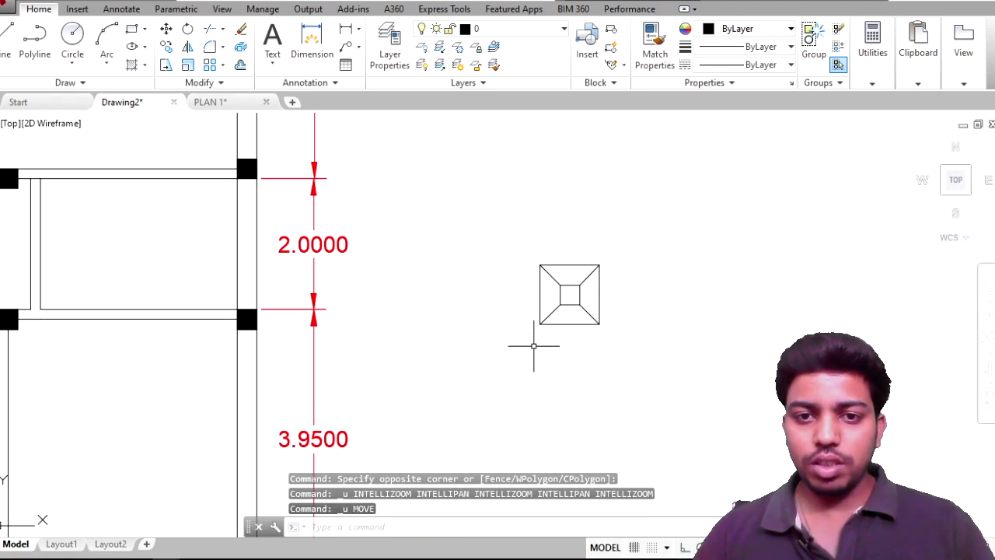
pyautogui.click(533, 346)
pyautogui.click(684, 188)
# Step: Copy the footing from its base point onto the top-left and top-middle columns and the column below
pyautogui.write('o')
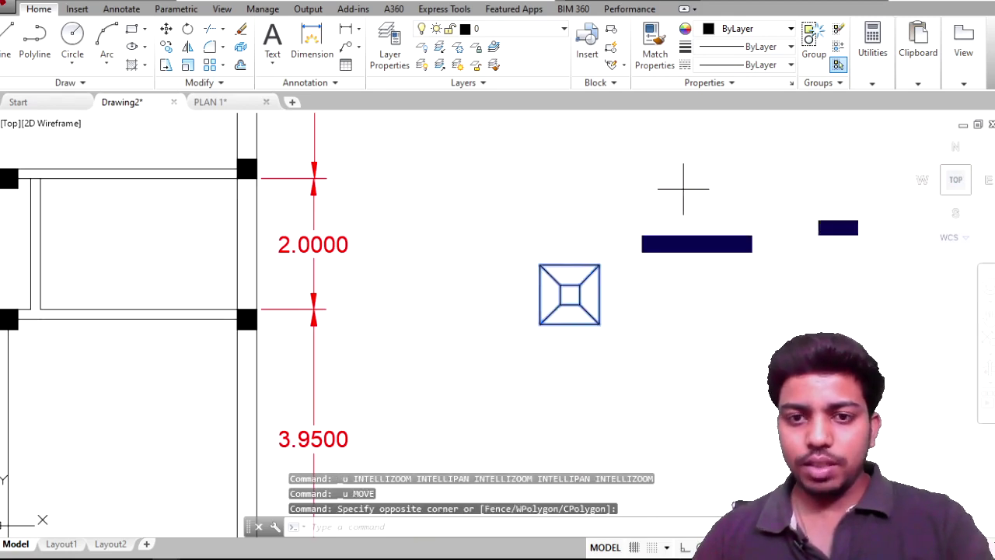
pyautogui.press('Return')
pyautogui.scroll(3, 555, 313)
pyautogui.click(549, 319)
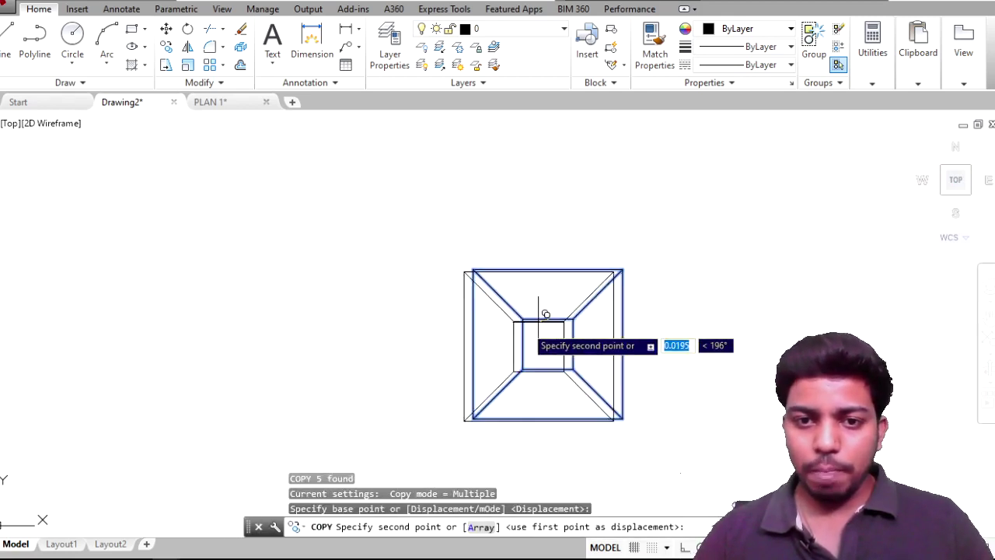
pyautogui.scroll(-5, 544, 322)
pyautogui.scroll(3, 268, 330)
pyautogui.scroll(5, 269, 331)
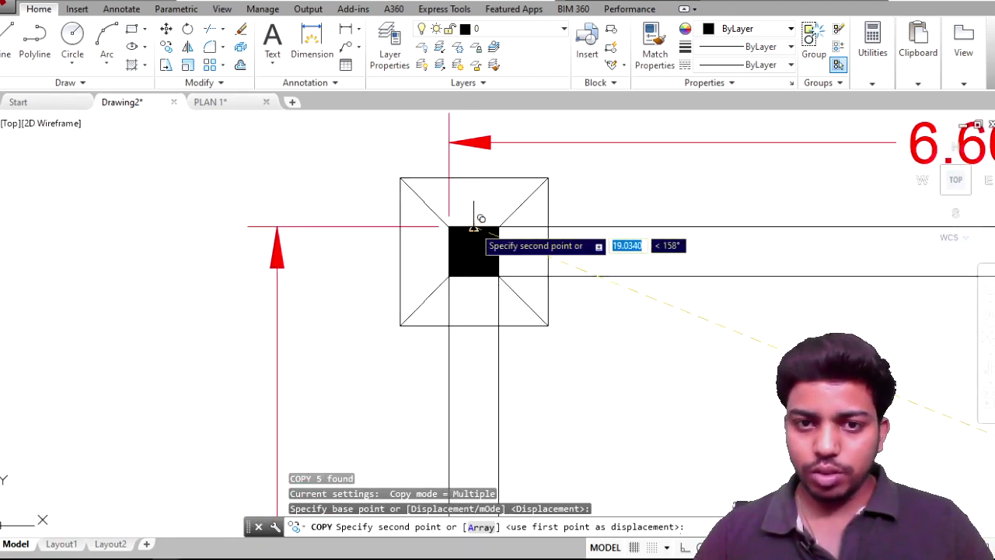
pyautogui.click(475, 226)
pyautogui.scroll(-4, 272, 280)
pyautogui.scroll(3, 728, 277)
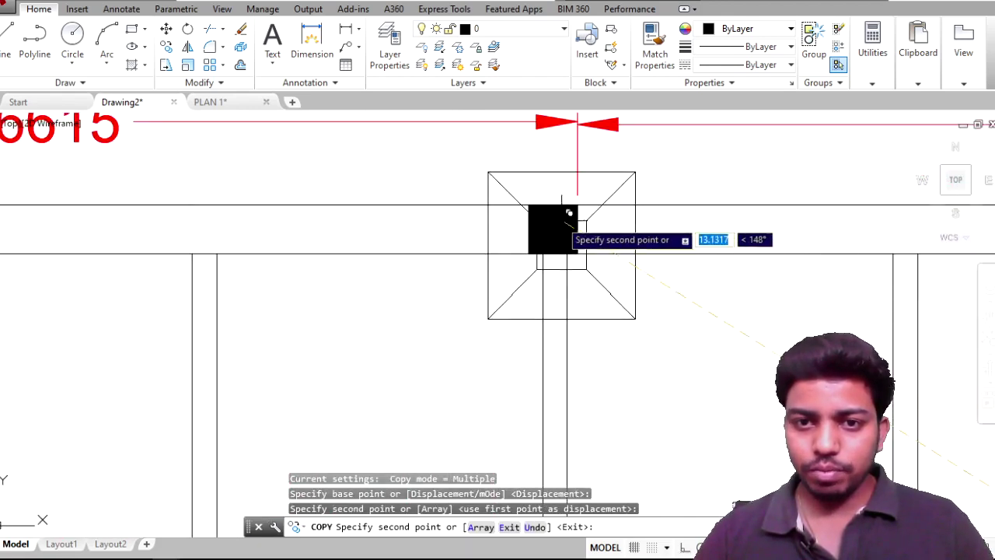
pyautogui.click(553, 204)
pyautogui.scroll(-3, 573, 311)
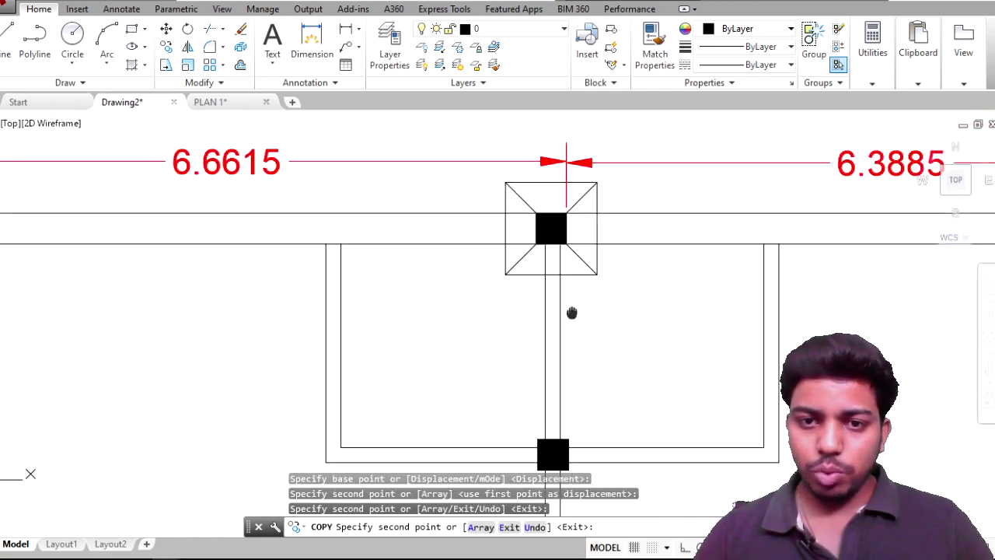
pyautogui.scroll(2, 534, 337)
pyautogui.click(532, 334)
# Step: Place footing copies on the top-right column and across the middle row, working leftward
pyautogui.scroll(-3, 628, 338)
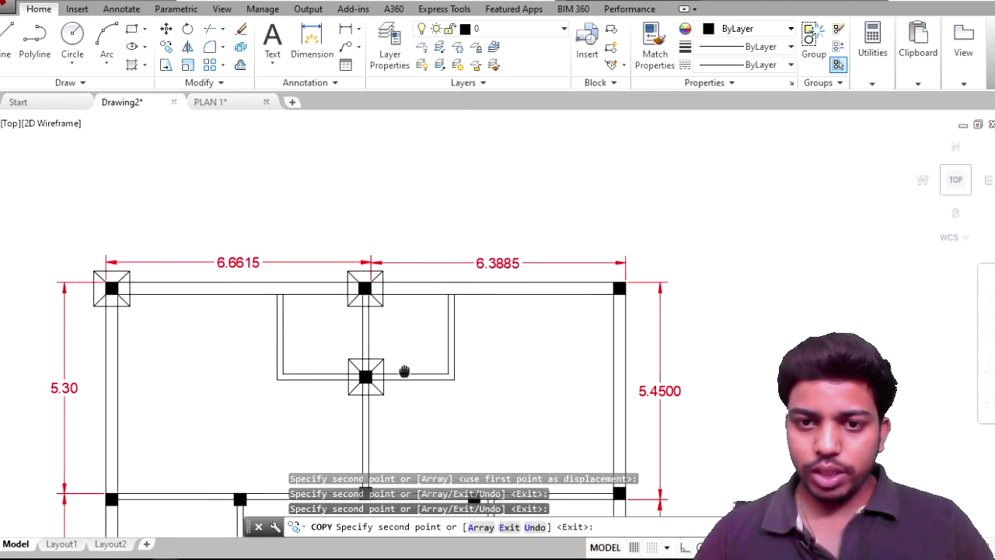
pyautogui.scroll(3, 581, 322)
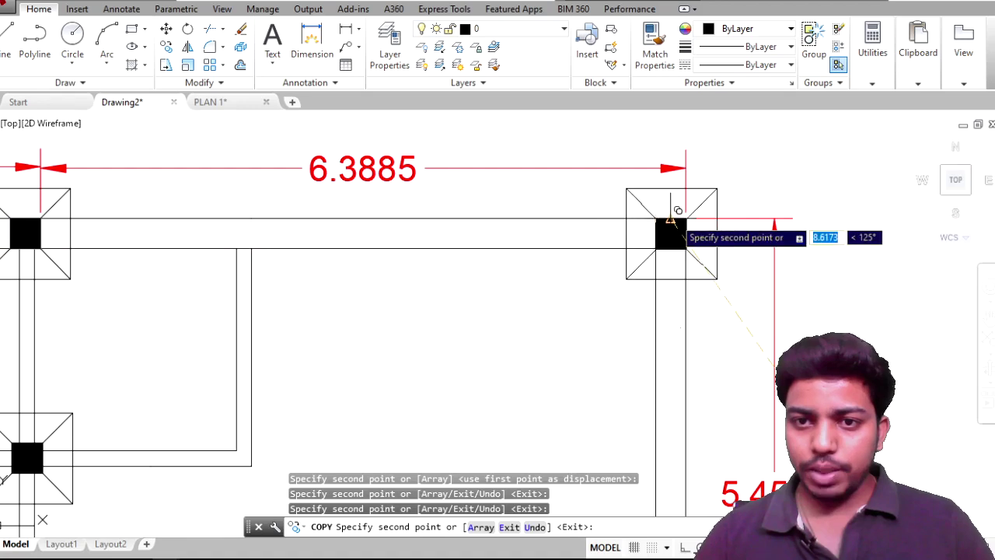
pyautogui.click(675, 215)
pyautogui.scroll(-3, 684, 234)
pyautogui.scroll(3, 593, 173)
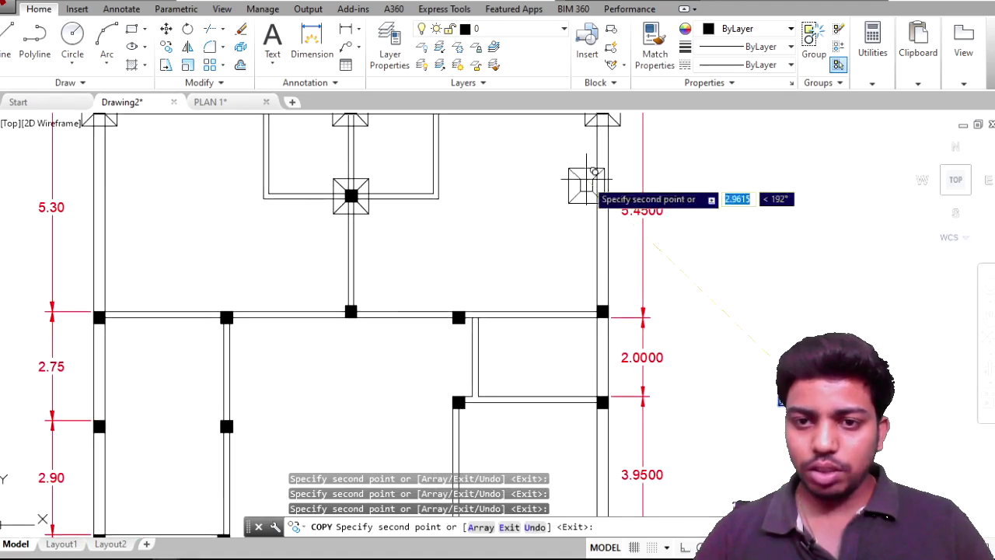
pyautogui.click(603, 306)
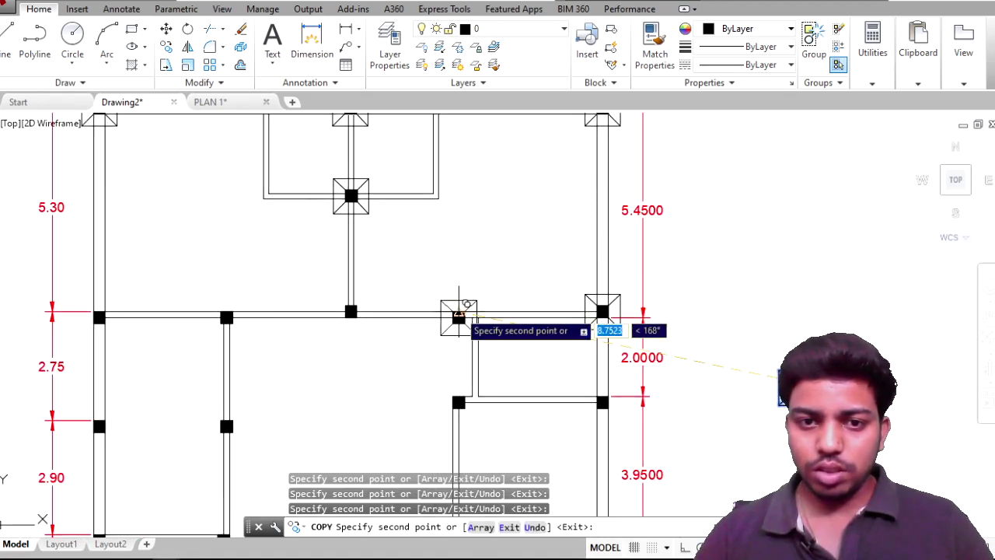
pyautogui.click(459, 311)
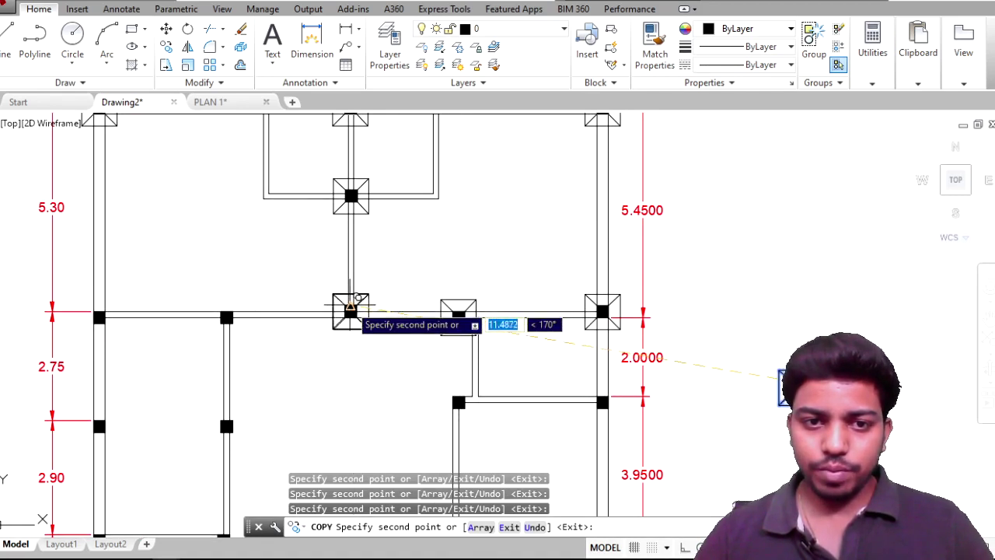
pyautogui.click(351, 309)
pyautogui.click(226, 313)
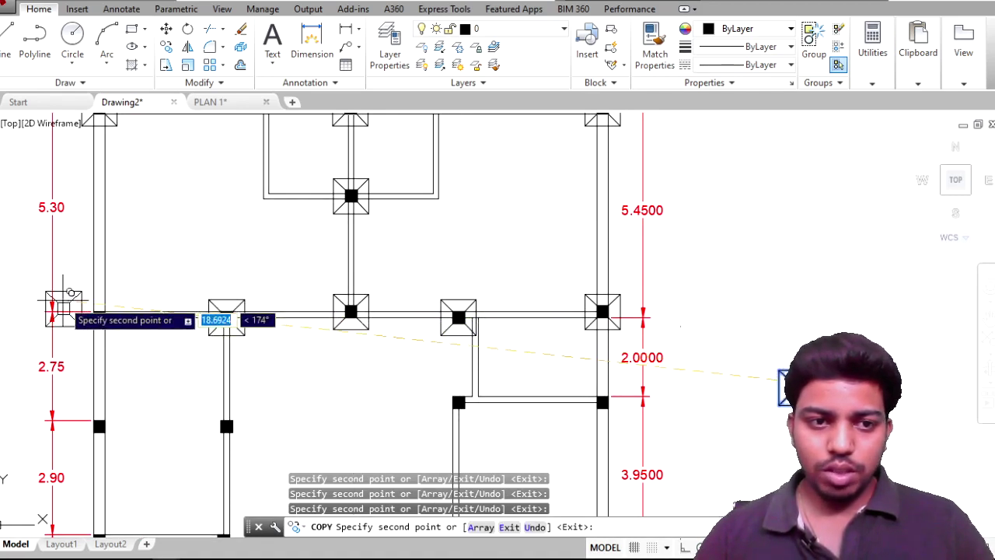
# Step: Place footing copies on the lower columns, including the one beside the 2.0000 dimension
pyautogui.moveTo(91, 420); pyautogui.dragTo(195, 340, button='middle')
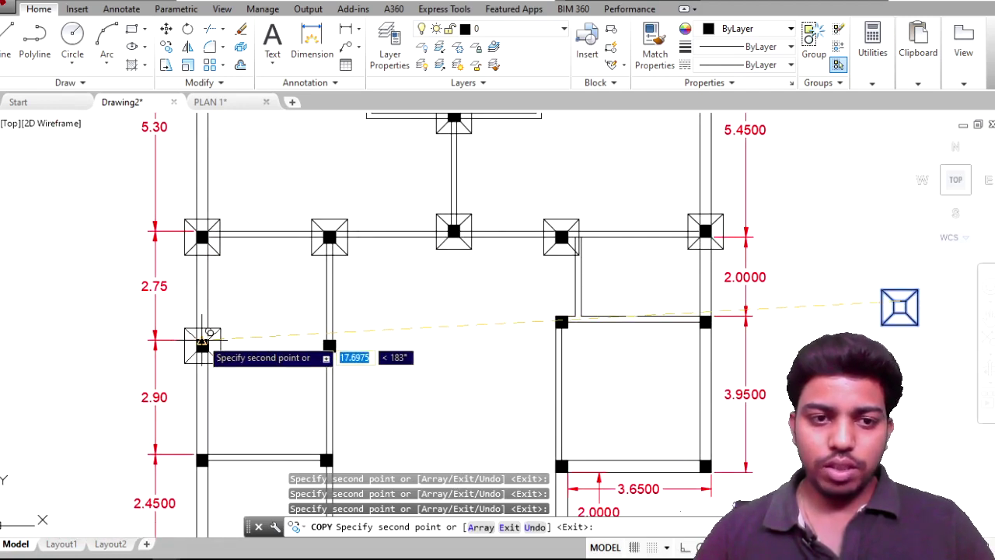
pyautogui.click(202, 341)
pyautogui.click(329, 342)
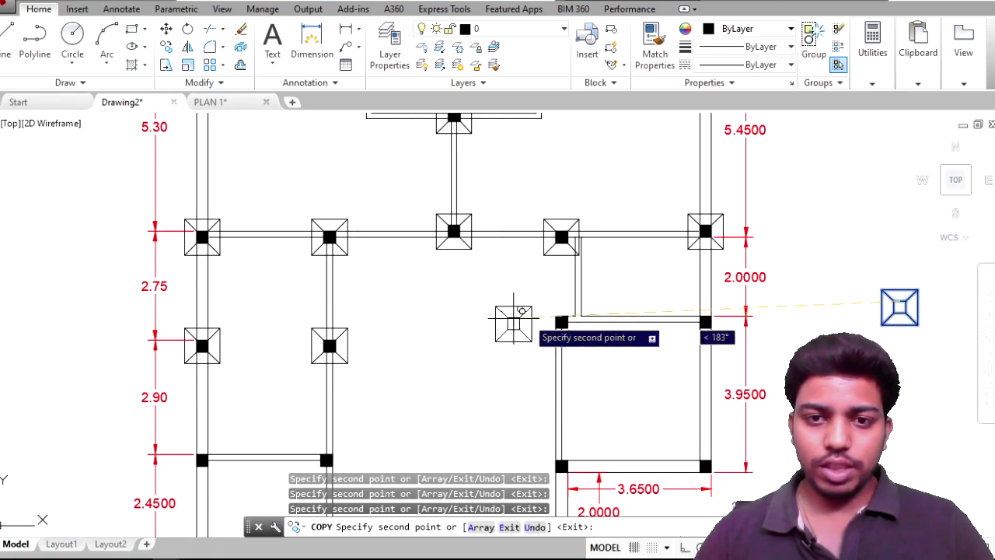
pyautogui.click(561, 319)
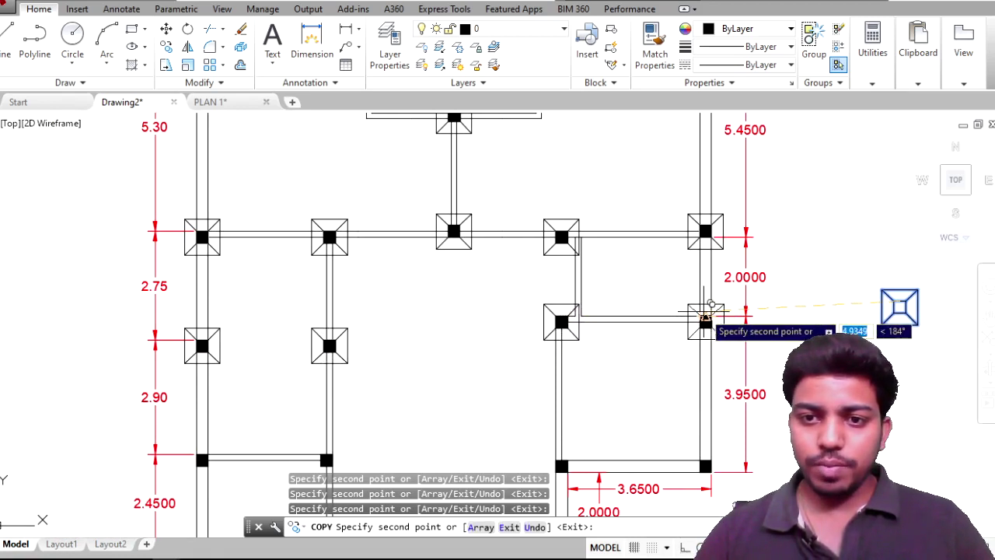
pyautogui.click(706, 317)
pyautogui.moveTo(488, 389); pyautogui.dragTo(477, 224, button='middle')
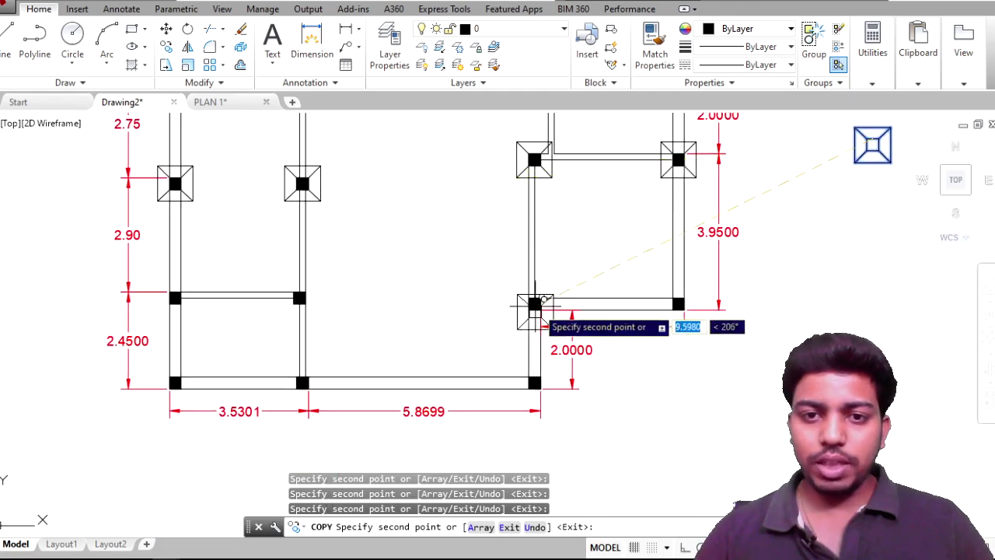
# Step: Pan and zoom past the 3.6500 dimension to close in on a bottom-row column
pyautogui.scroll(8, 535, 300)
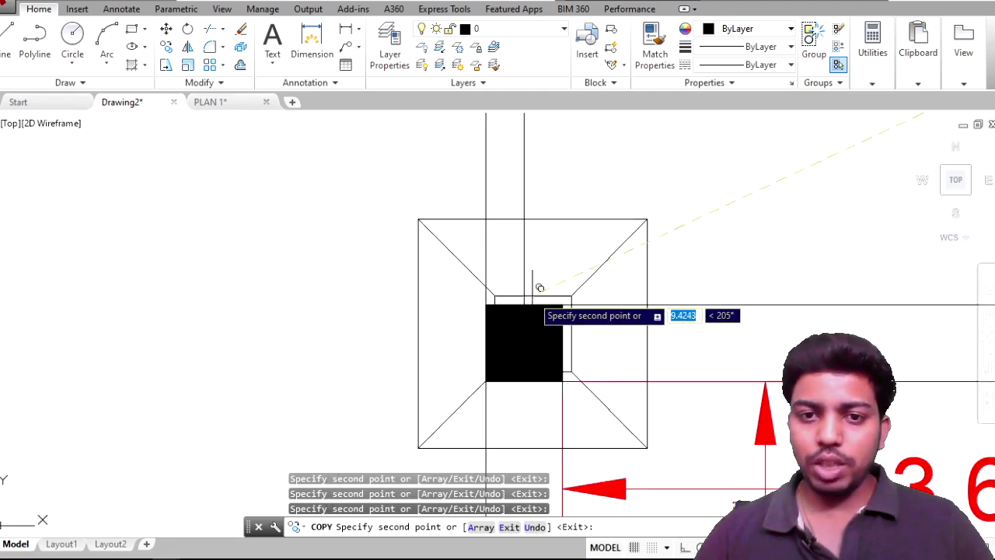
pyautogui.scroll(-5, 525, 302)
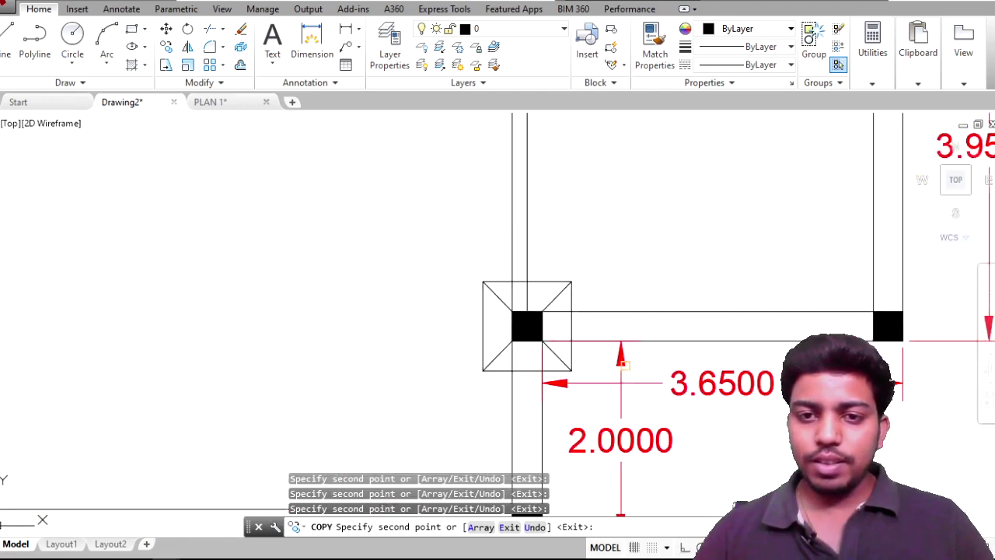
pyautogui.moveTo(528, 311); pyautogui.dragTo(305, 213, button='middle')
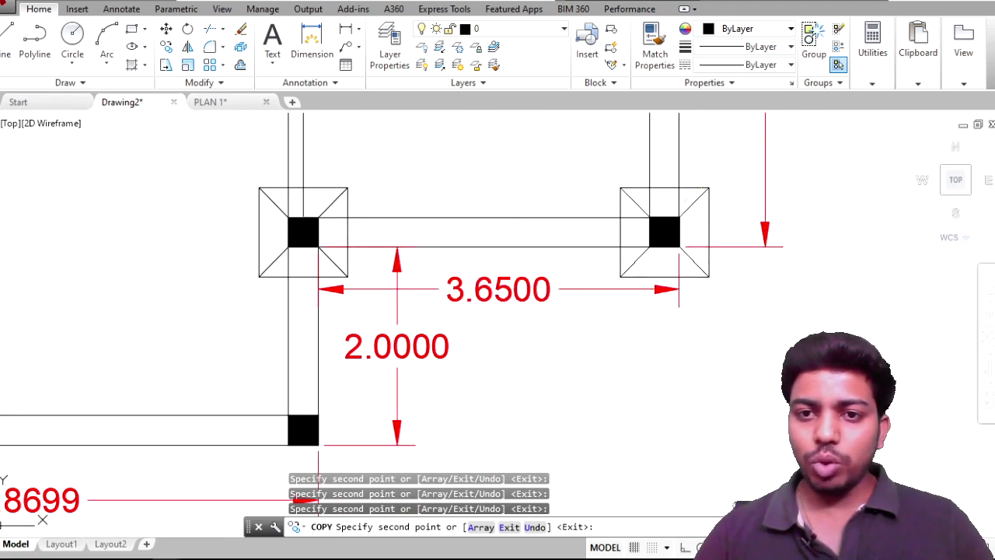
pyautogui.scroll(-4, 471, 284)
pyautogui.scroll(5, 516, 269)
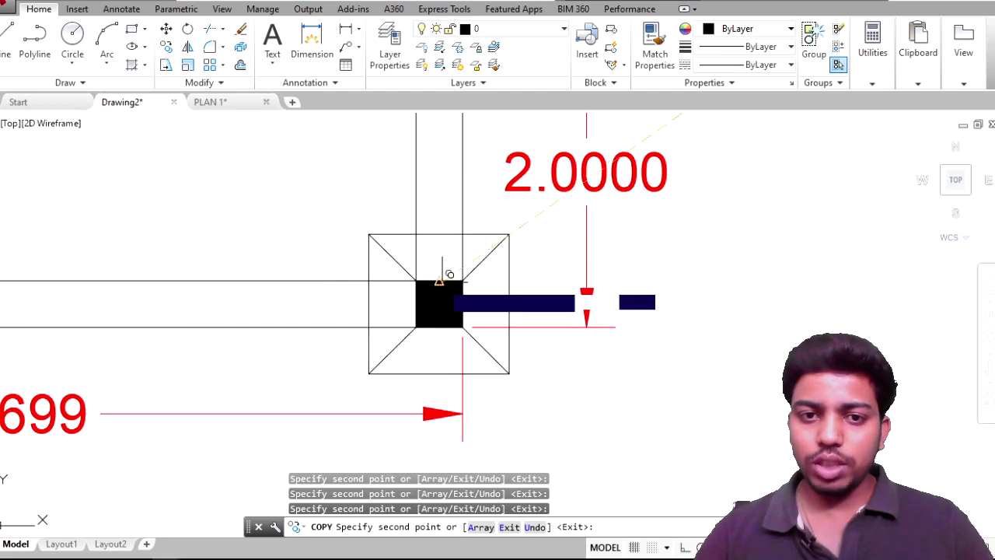
pyautogui.scroll(-3, 395, 295)
pyautogui.scroll(-2, 282, 318)
pyautogui.moveTo(282, 318); pyautogui.dragTo(529, 296, button='middle')
pyautogui.scroll(6, 313, 303)
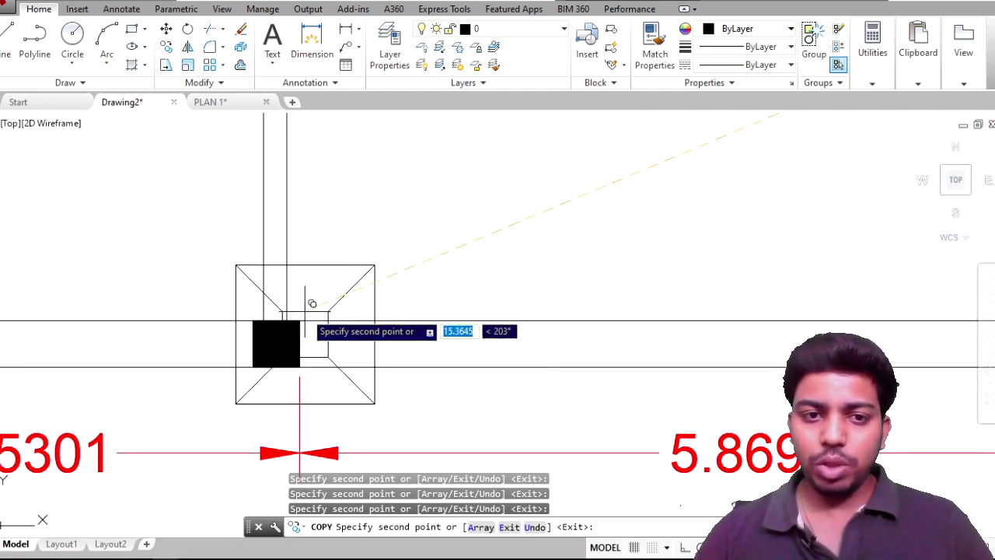
pyautogui.scroll(-3, 281, 308)
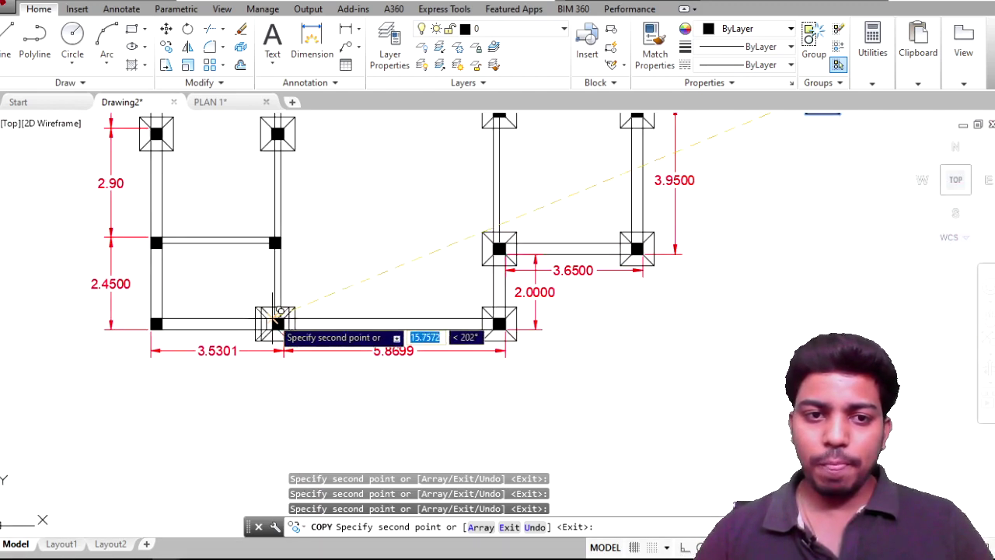
pyautogui.moveTo(273, 309); pyautogui.dragTo(342, 327, button='middle')
# Step: Move along the bottom-row columns, then zoom out to see the whole foundation plan
pyautogui.scroll(8, 336, 294)
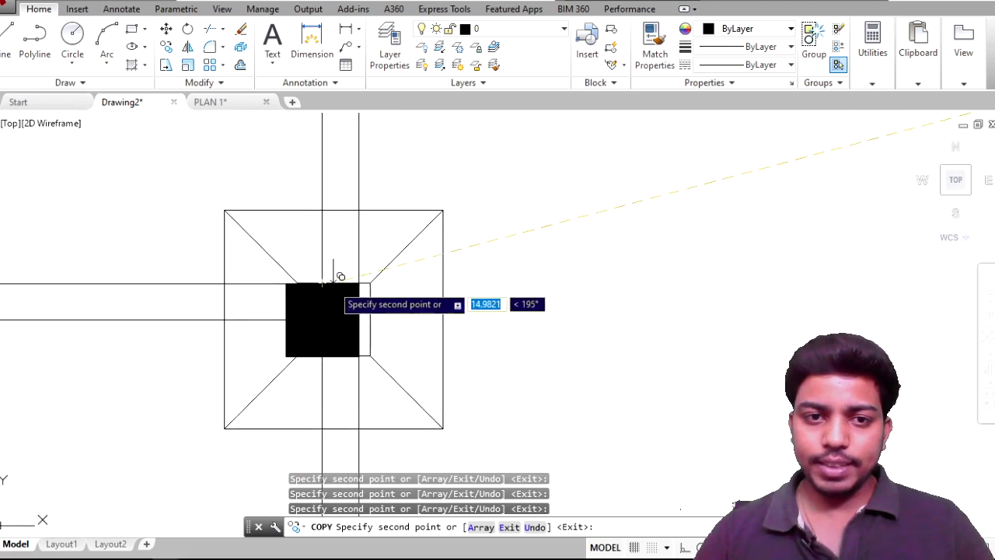
pyautogui.scroll(1, 334, 282)
pyautogui.scroll(1, 331, 278)
pyautogui.scroll(6, 327, 271)
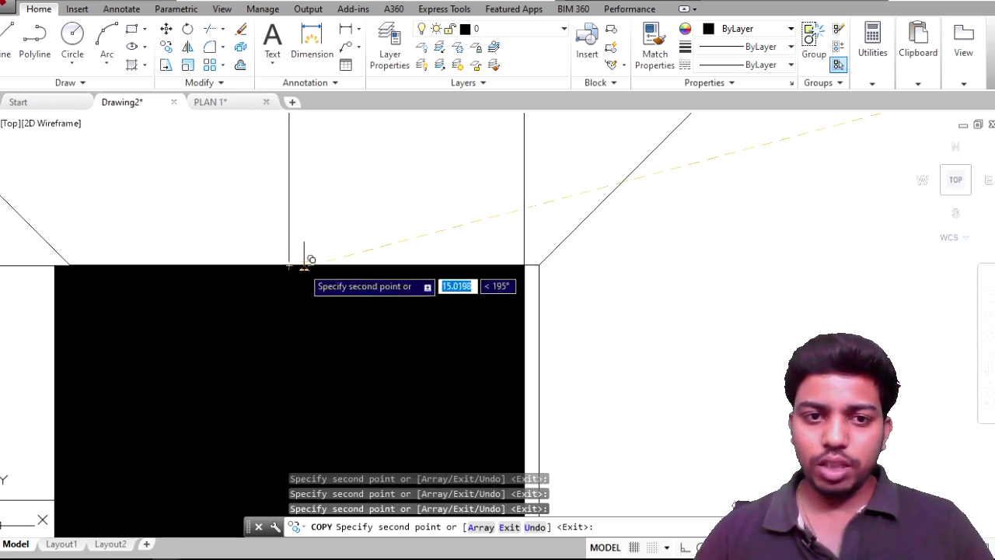
pyautogui.scroll(-5, 296, 258)
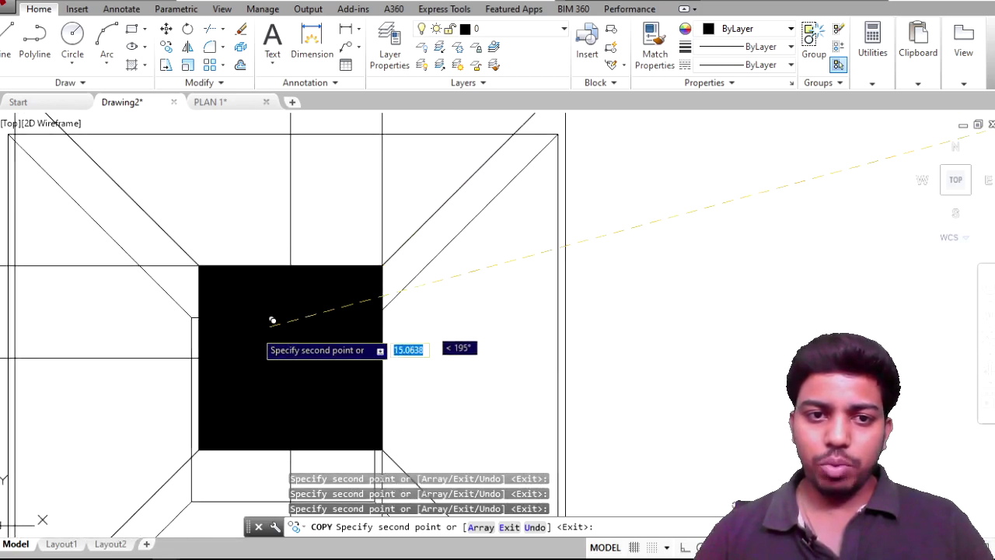
pyautogui.scroll(-1, 262, 322)
pyautogui.scroll(-4, 327, 280)
pyautogui.moveTo(266, 232); pyautogui.dragTo(389, 254, button='middle')
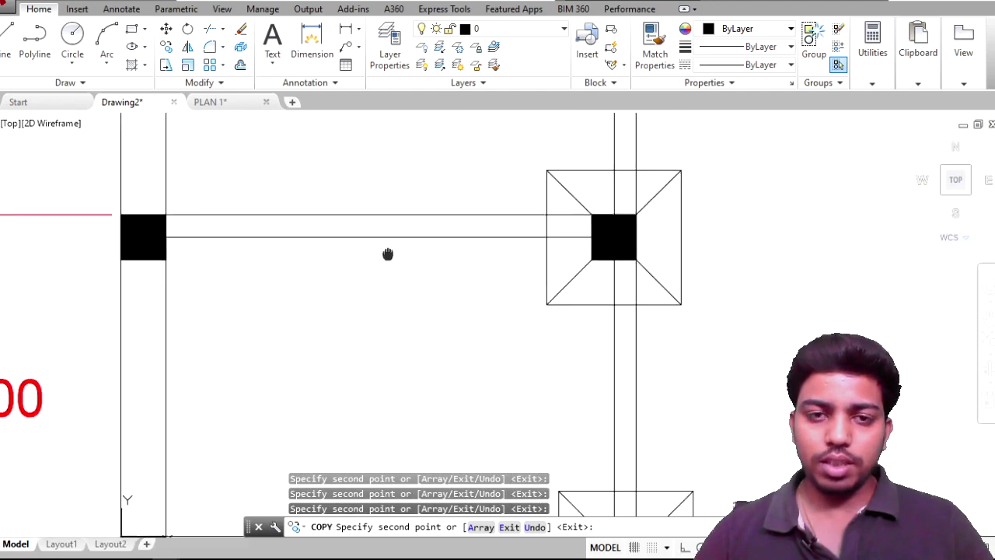
pyautogui.moveTo(125, 206); pyautogui.dragTo(365, 218, button='middle')
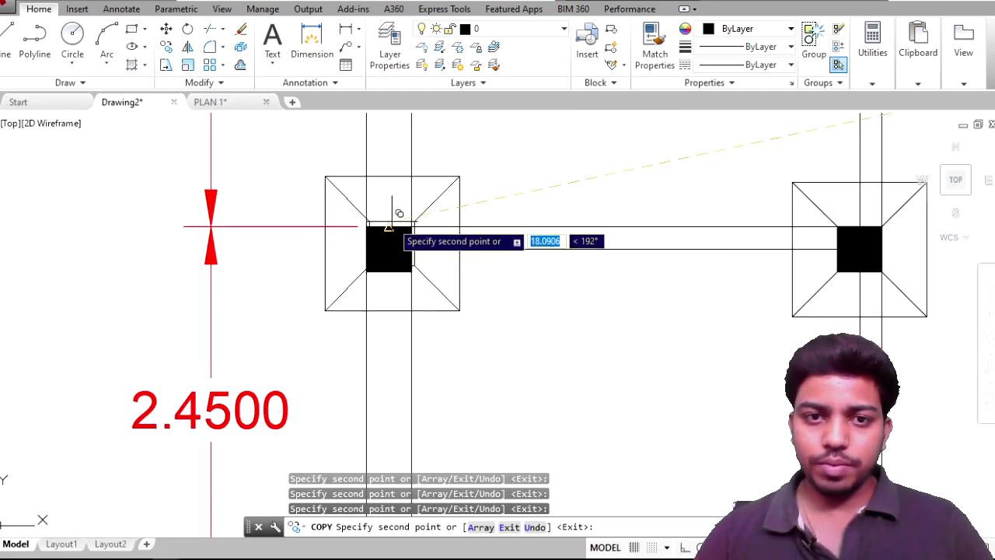
pyautogui.scroll(-6, 400, 228)
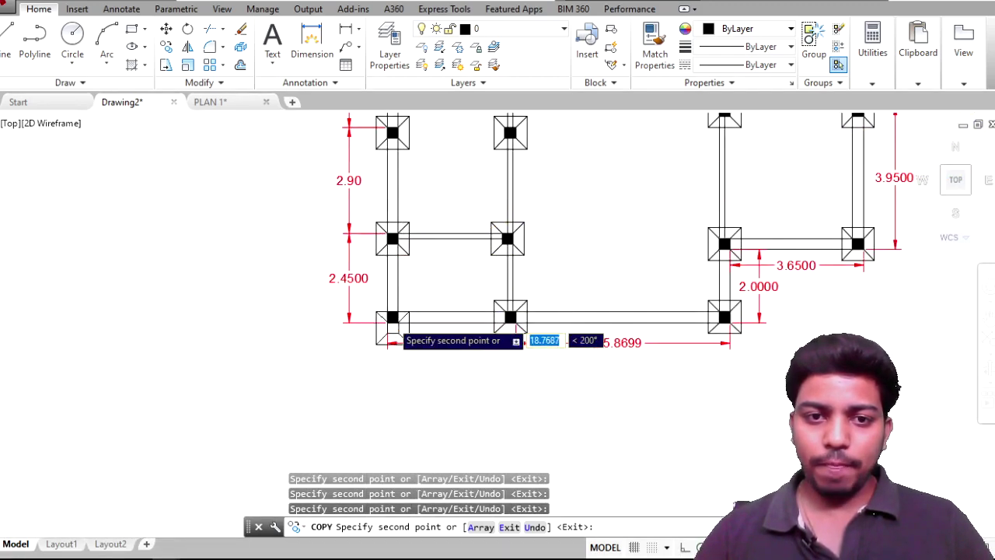
pyautogui.scroll(8, 397, 315)
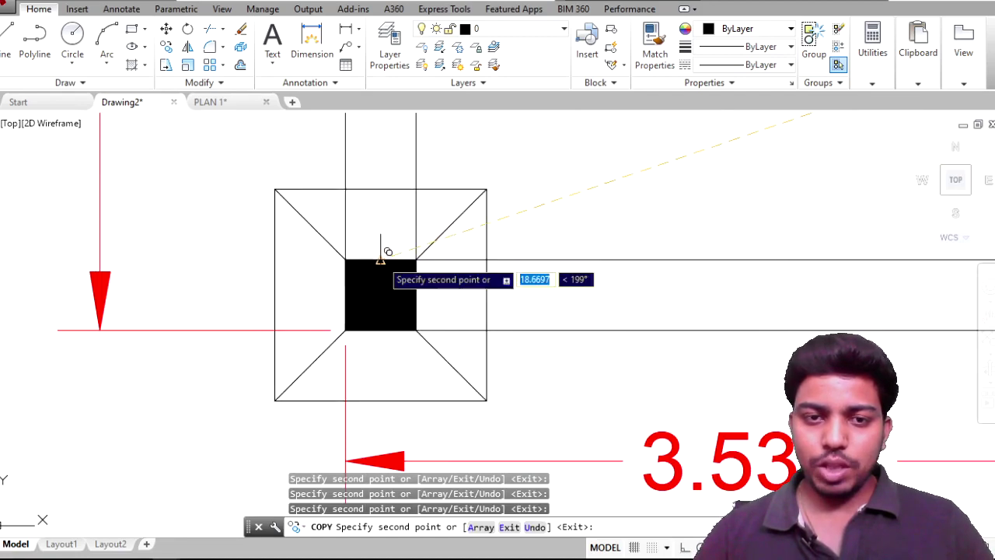
pyautogui.scroll(-6, 380, 254)
pyautogui.scroll(-2, 425, 311)
pyautogui.moveTo(479, 365); pyautogui.dragTo(420, 411, button='middle')
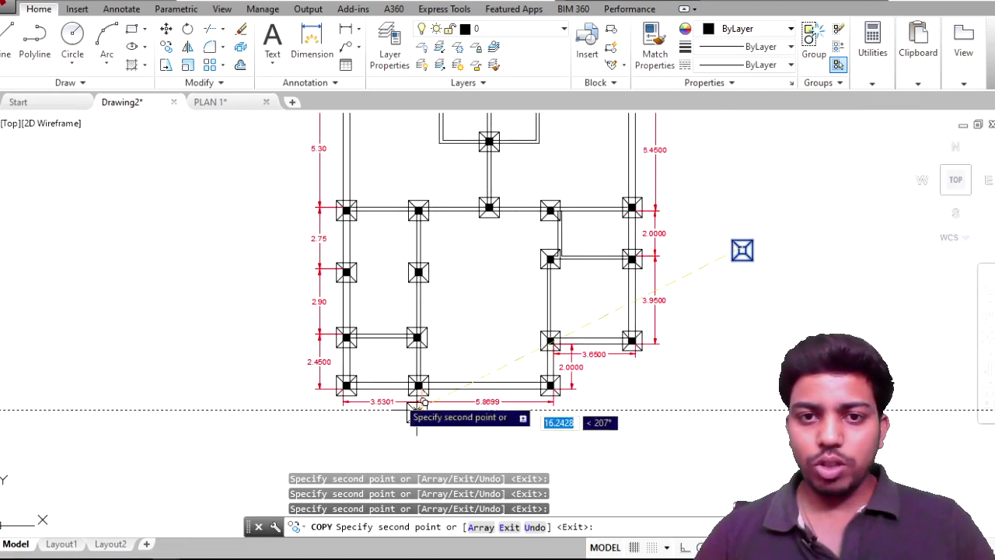
pyautogui.scroll(-2, 491, 337)
# Step: End the copy, zoom in on the top-left column, and start a DIST measurement
pyautogui.press('Escape')
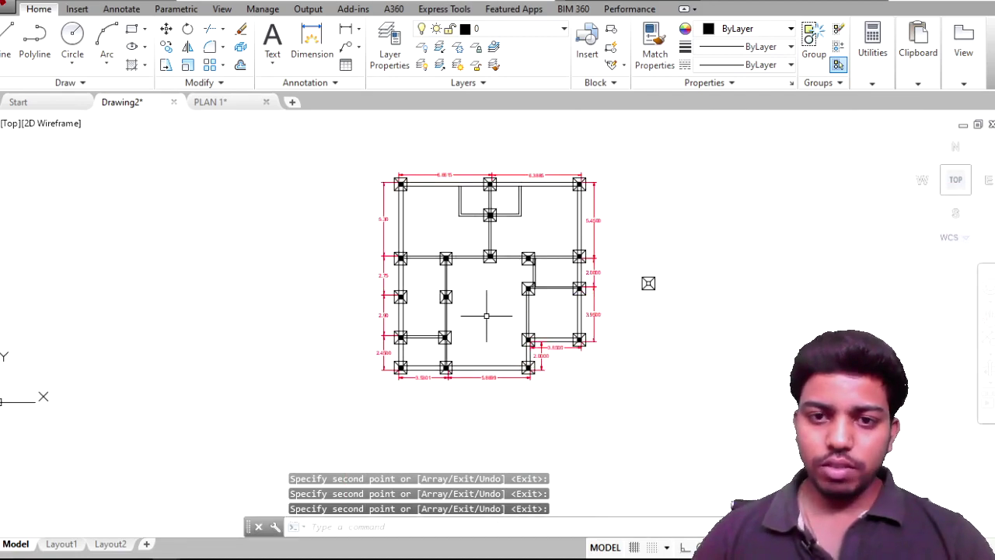
pyautogui.scroll(6, 490, 300)
pyautogui.scroll(-4, 491, 295)
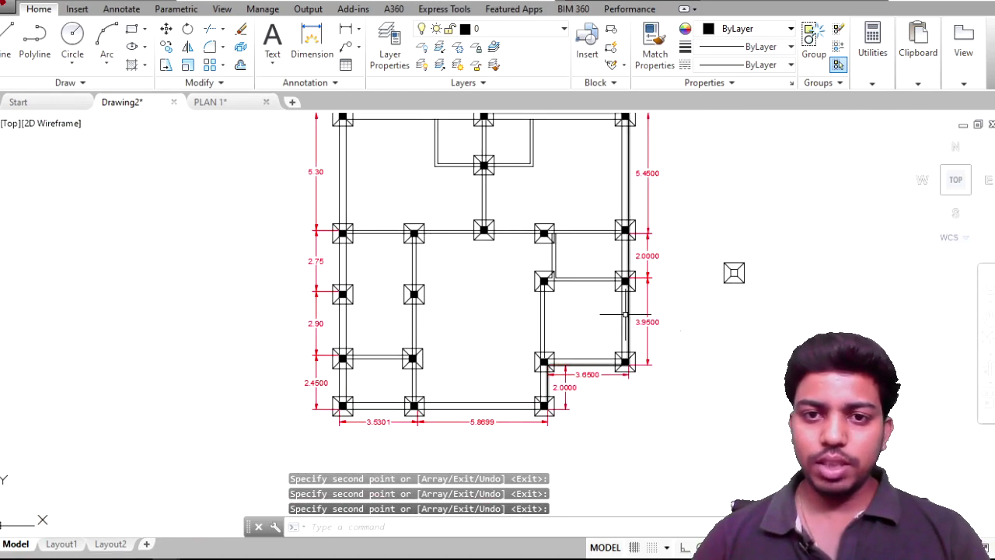
pyautogui.scroll(-2, 500, 333)
pyautogui.moveTo(605, 314)
pyautogui.mouseDown(button='middle')
pyautogui.moveTo(500, 332)
pyautogui.moveTo(450, 369)
pyautogui.mouseUp(button='middle')
pyautogui.scroll(2, 500, 337)
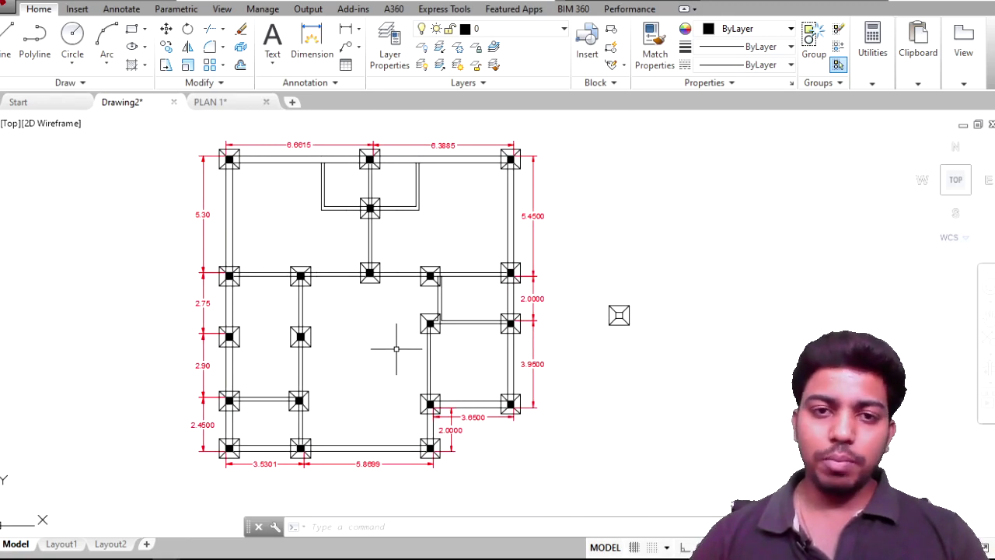
pyautogui.scroll(6, 220, 128)
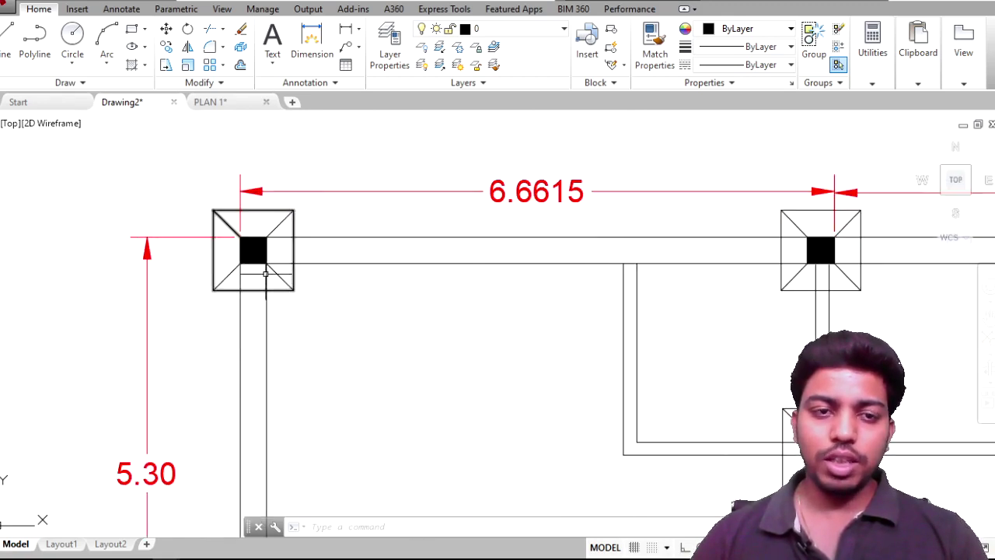
pyautogui.scroll(2, 266, 274)
pyautogui.moveTo(234, 215); pyautogui.dragTo(256, 367, button='middle')
pyautogui.write('di')
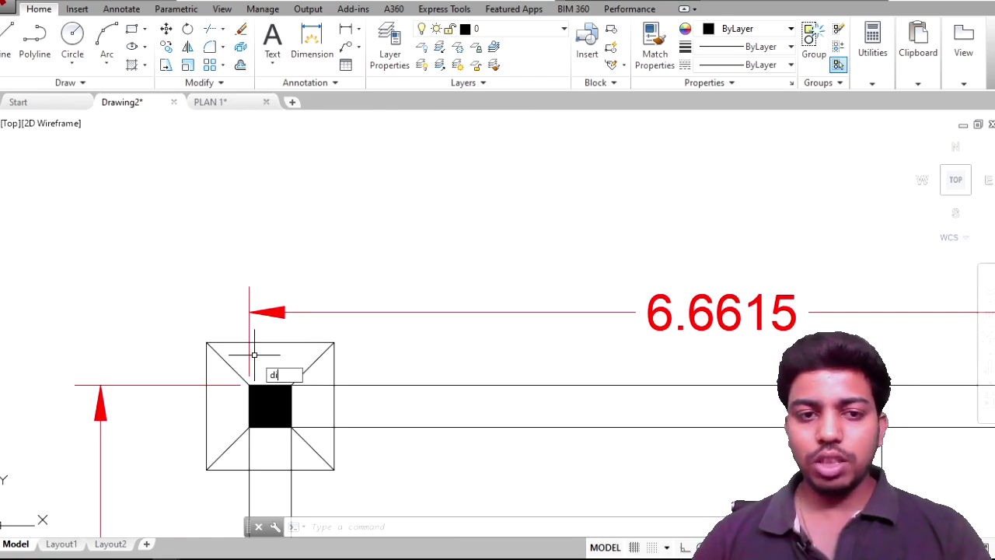
pyautogui.press('Return')
# Step: Cancel DIST and add a 0.90 width dimension across the footing's top edge, placed above it
pyautogui.click(207, 342)
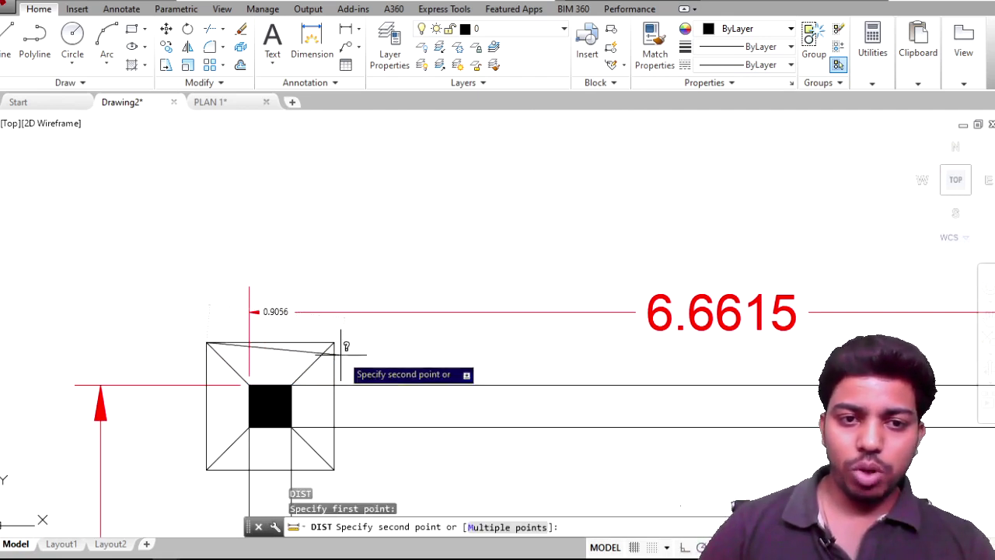
pyautogui.press('Escape')
pyautogui.write('dim')
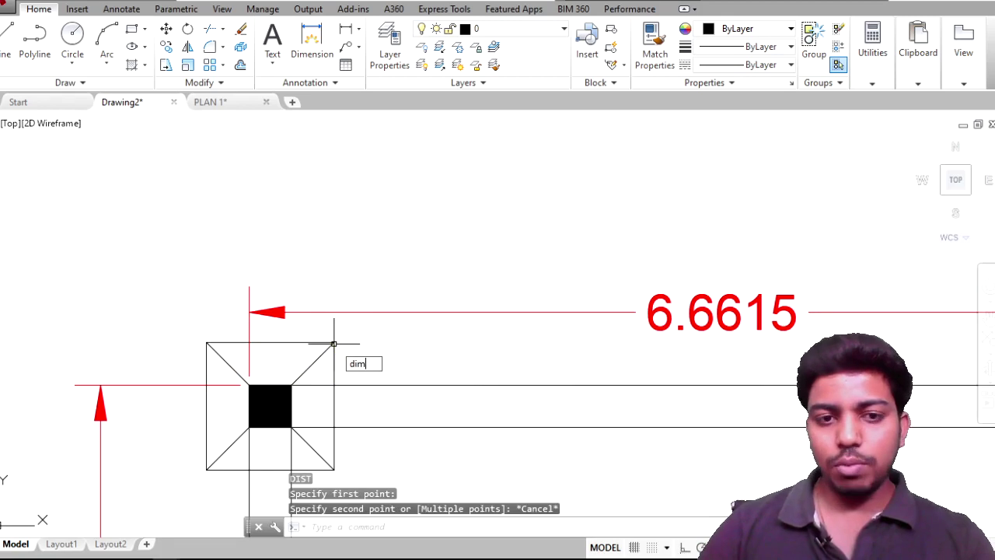
pyautogui.press('Return')
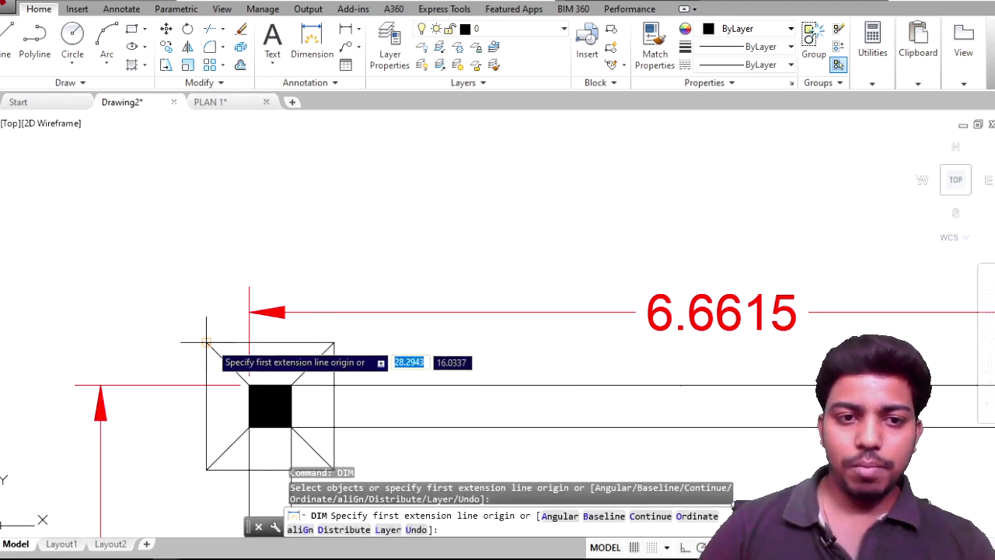
pyautogui.click(207, 342)
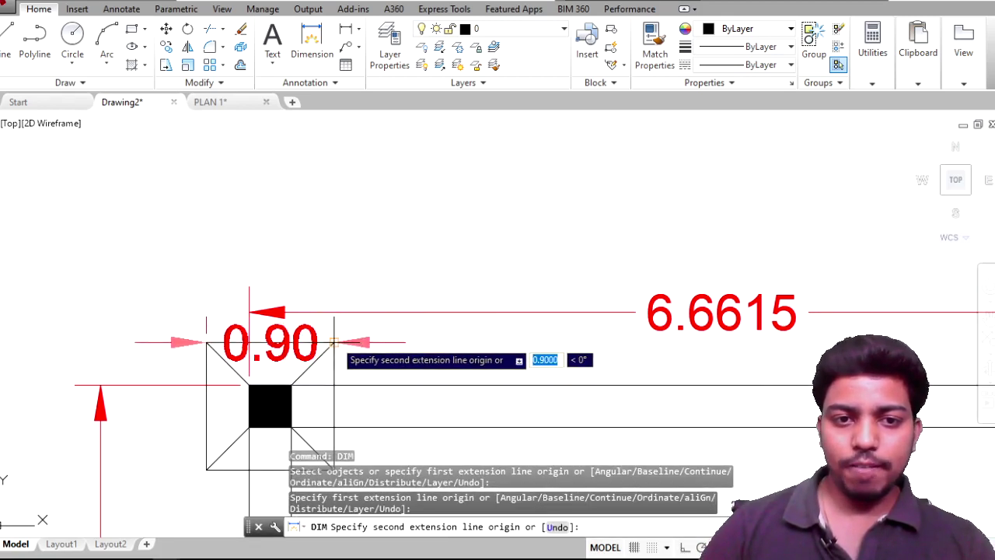
pyautogui.click(334, 342)
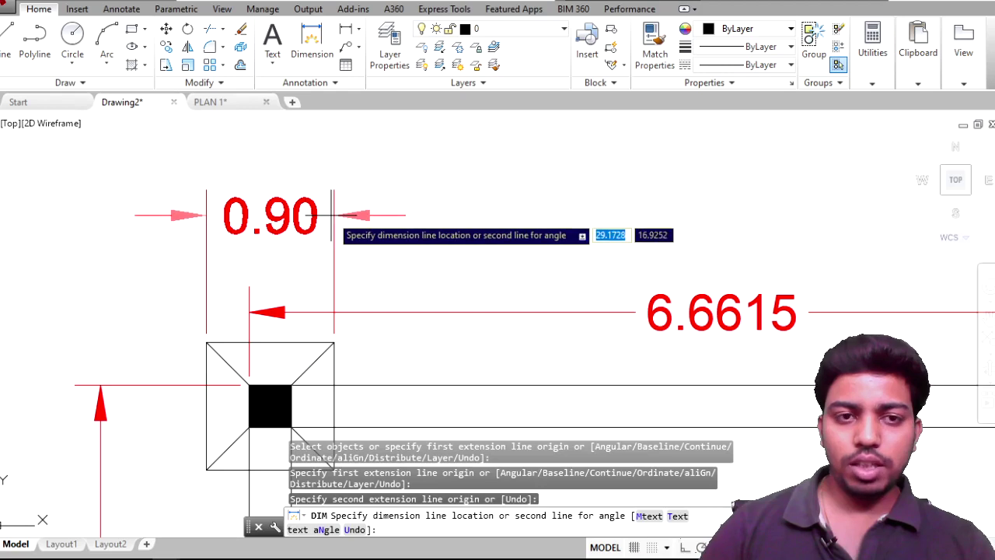
pyautogui.click(333, 215)
# Step: Add a 0.90 dimension along the footing's left side, placed to its left
pyautogui.moveTo(322, 211); pyautogui.dragTo(358, 125, button='middle')
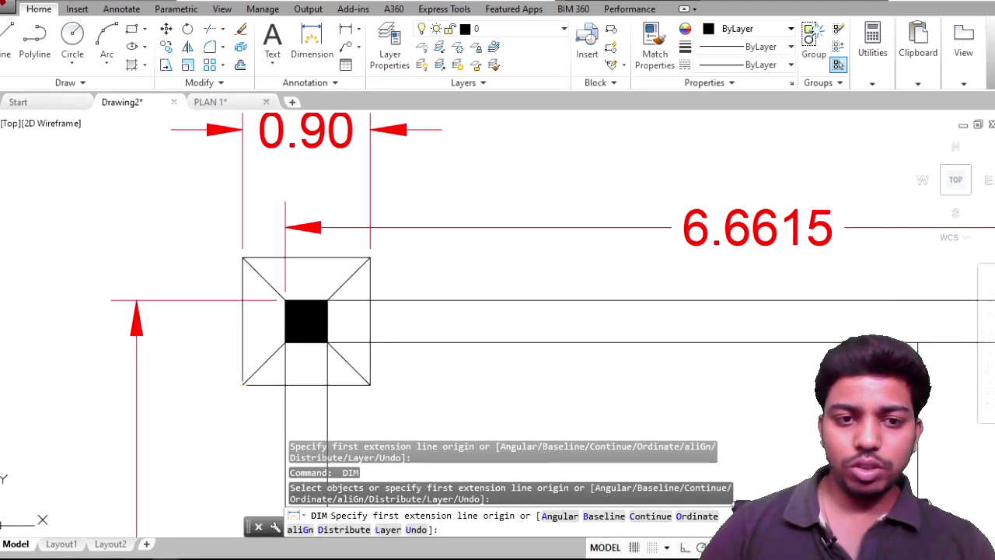
pyautogui.click(242, 383)
pyautogui.press('Escape')
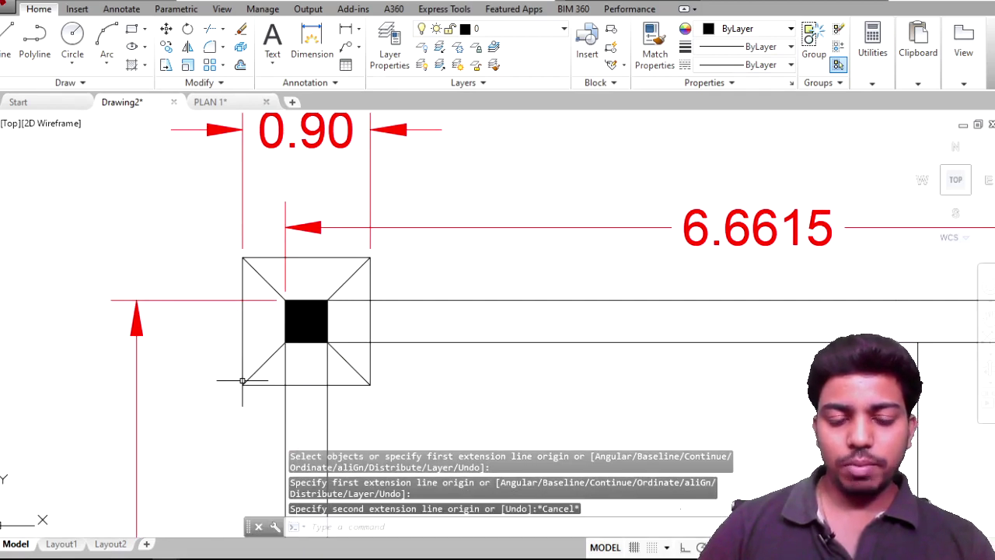
pyautogui.write('dim')
pyautogui.press('Return')
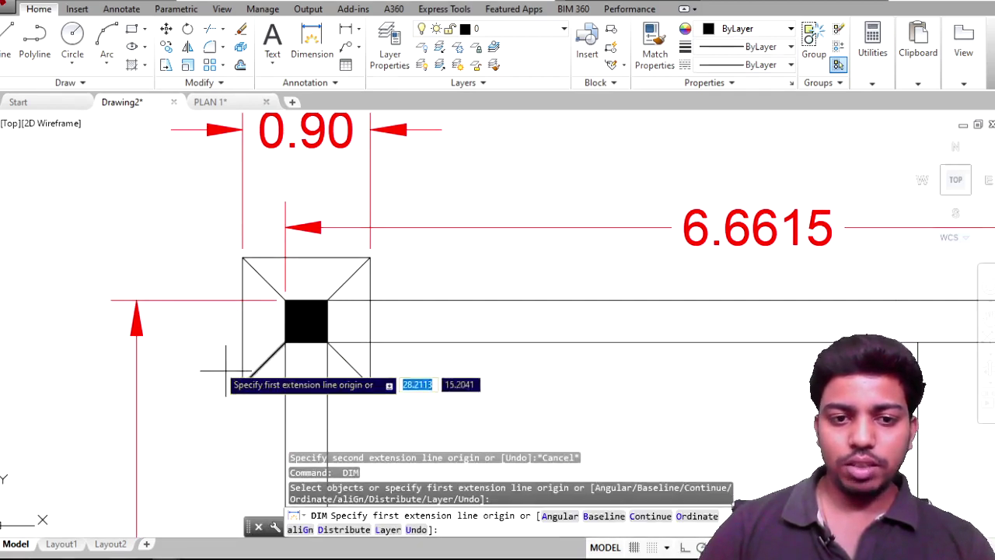
pyautogui.click(244, 384)
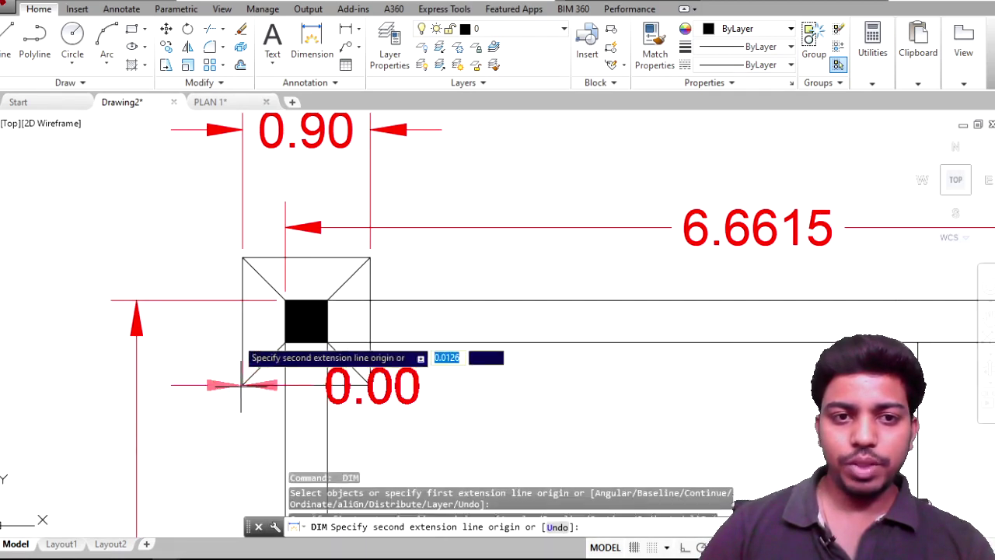
pyautogui.click(242, 257)
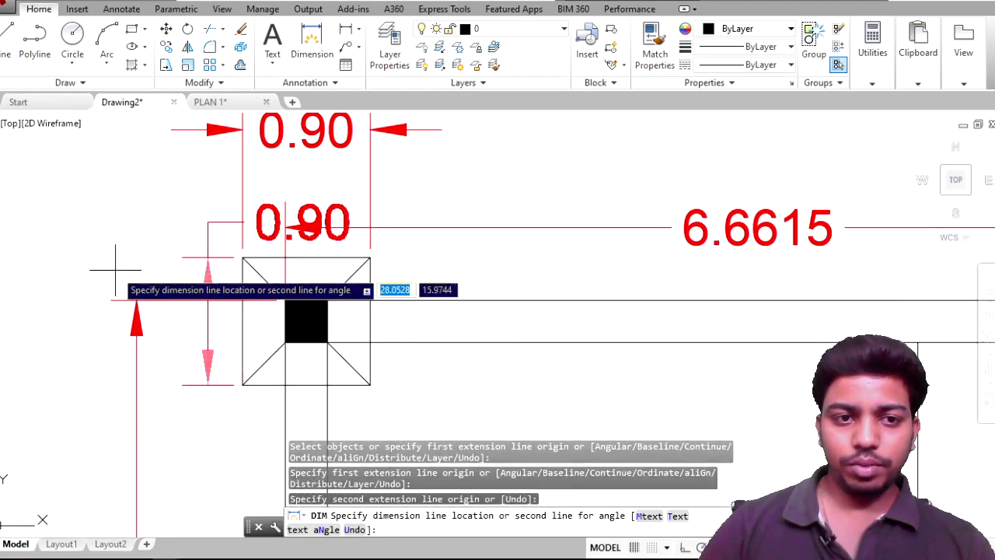
pyautogui.click(45, 277)
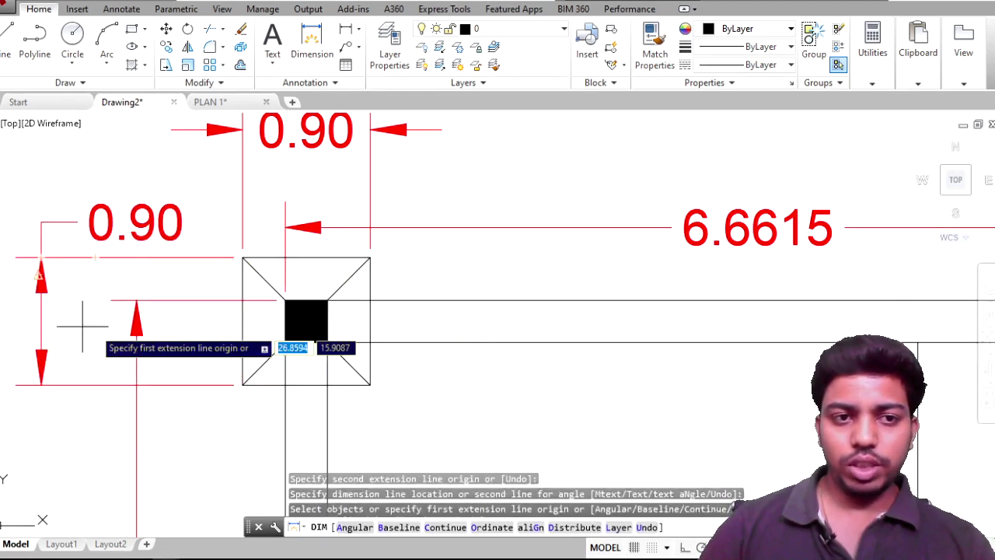
pyautogui.scroll(-3, 101, 334)
pyautogui.scroll(-3, 173, 272)
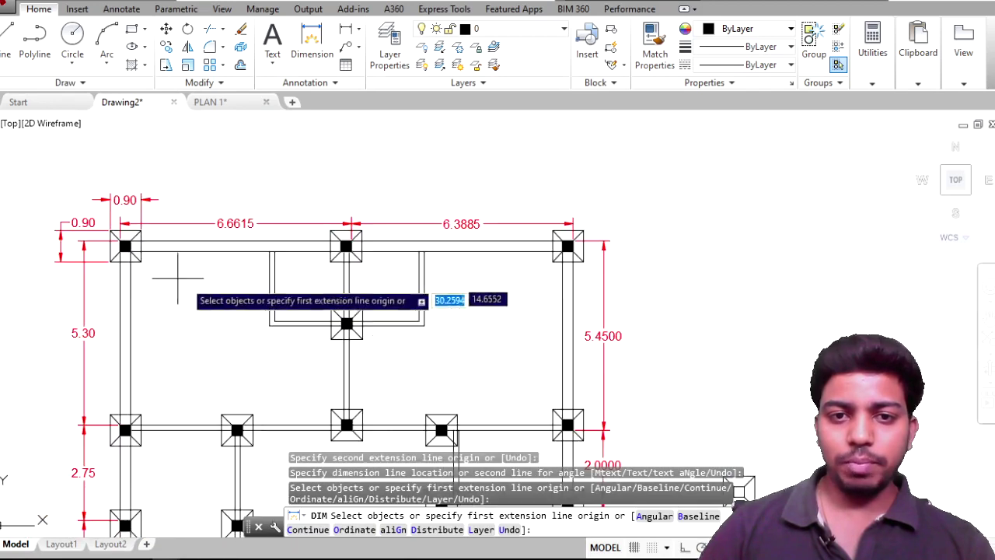
pyautogui.moveTo(475, 334); pyautogui.dragTo(435, 215, button='middle')
pyautogui.scroll(-3, 430, 222)
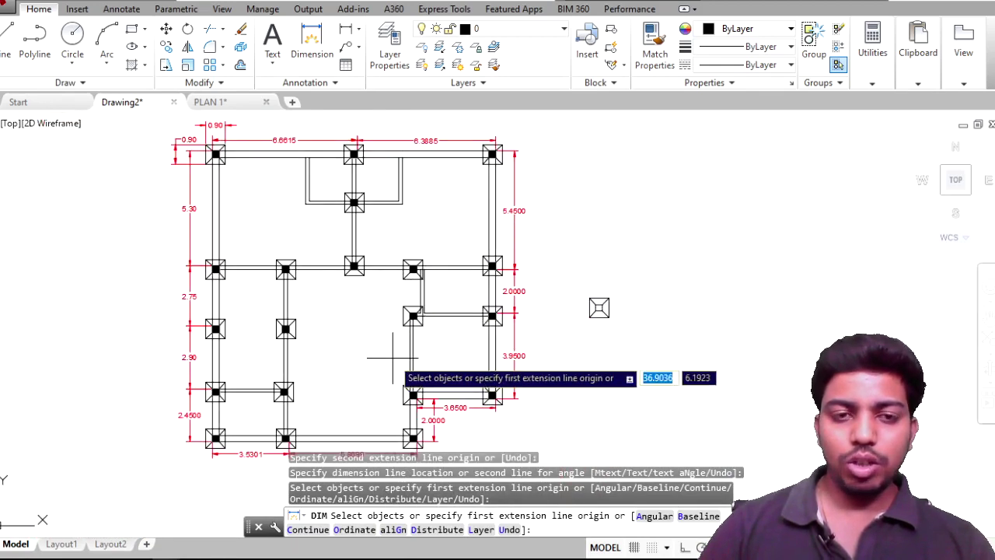
pyautogui.scroll(-3, 396, 356)
pyautogui.moveTo(200, 356); pyautogui.dragTo(517, 317, button='middle')
pyautogui.scroll(-2, 490, 323)
pyautogui.scroll(4, 444, 295)
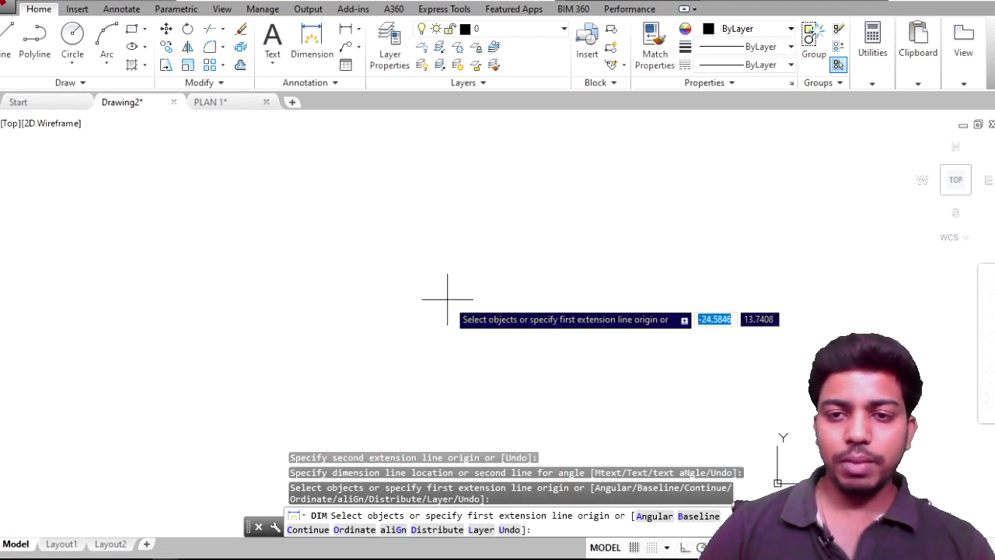
# Step: Switch between PLAN 1 and Drawing2, frame the floor plan, and end on Drawing2
pyautogui.click(211, 103)
pyautogui.hotkey('ctrl', 'Tab')
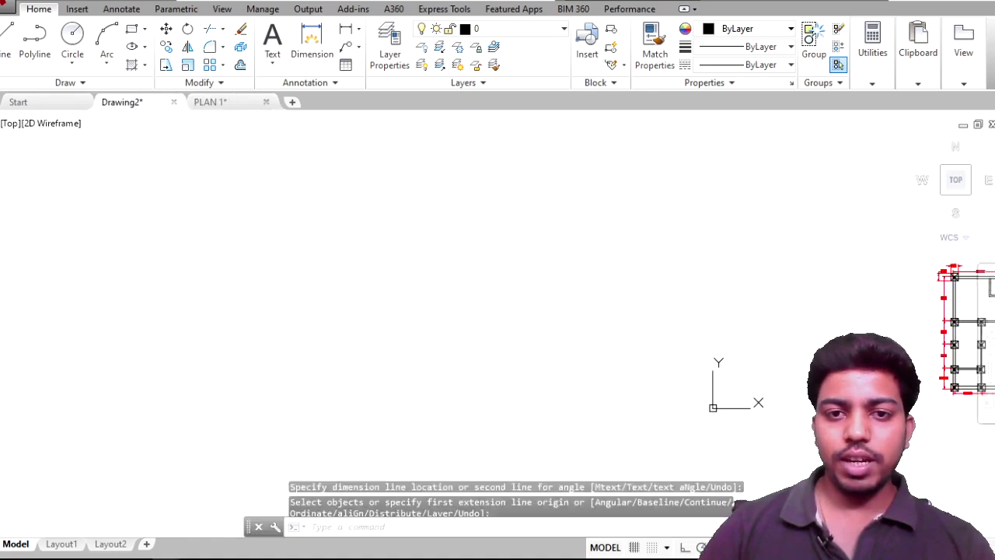
pyautogui.scroll(-2, 475, 333)
pyautogui.moveTo(475, 333); pyautogui.dragTo(656, 317, button='middle')
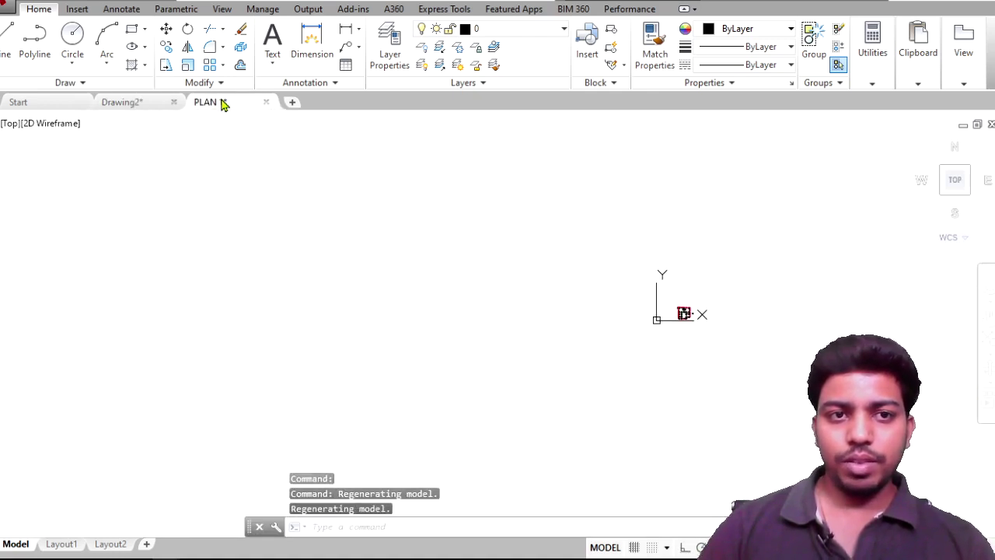
pyautogui.moveTo(85, 250); pyautogui.dragTo(333, 271, button='middle')
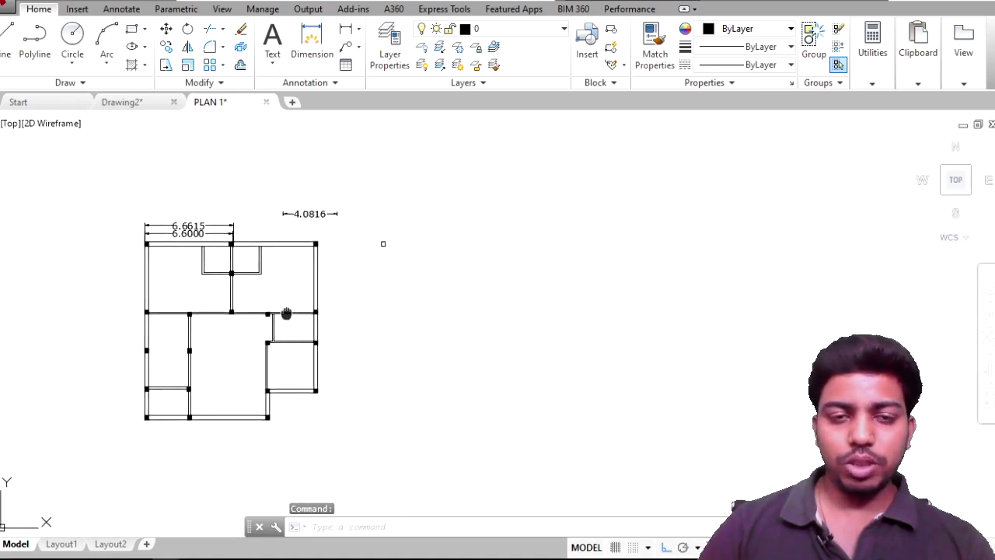
pyautogui.scroll(-2, 286, 314)
pyautogui.moveTo(286, 313); pyautogui.dragTo(657, 328, button='middle')
pyautogui.scroll(4, 613, 339)
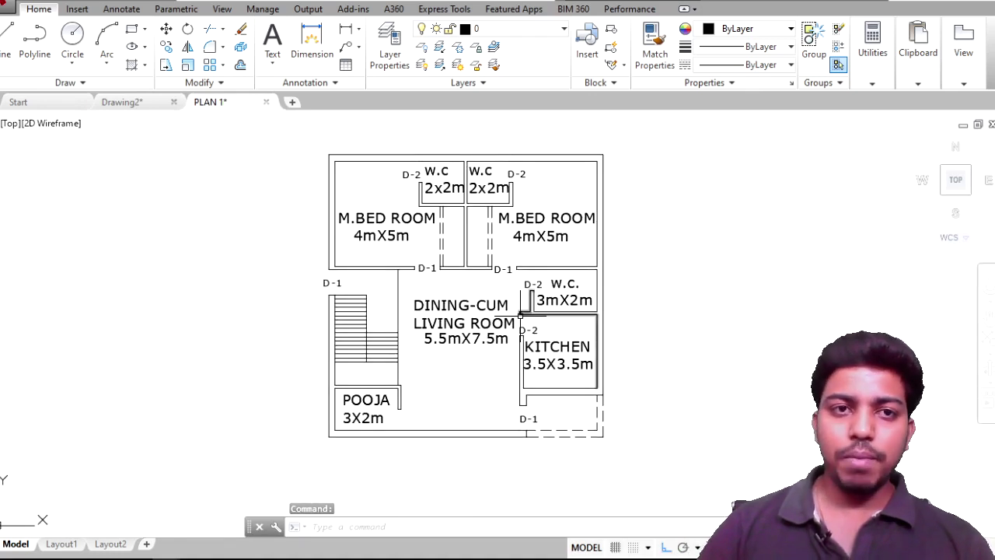
pyautogui.click(124, 104)
pyautogui.scroll(4, 696, 307)
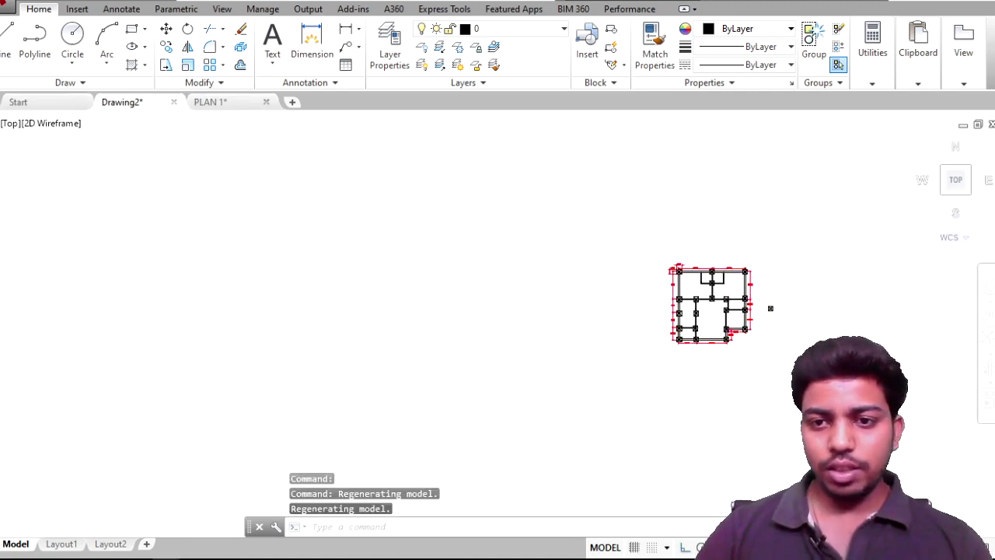
pyautogui.scroll(4, 684, 296)
pyautogui.scroll(3, 700, 288)
pyautogui.moveTo(729, 279); pyautogui.dragTo(533, 280, button='middle')
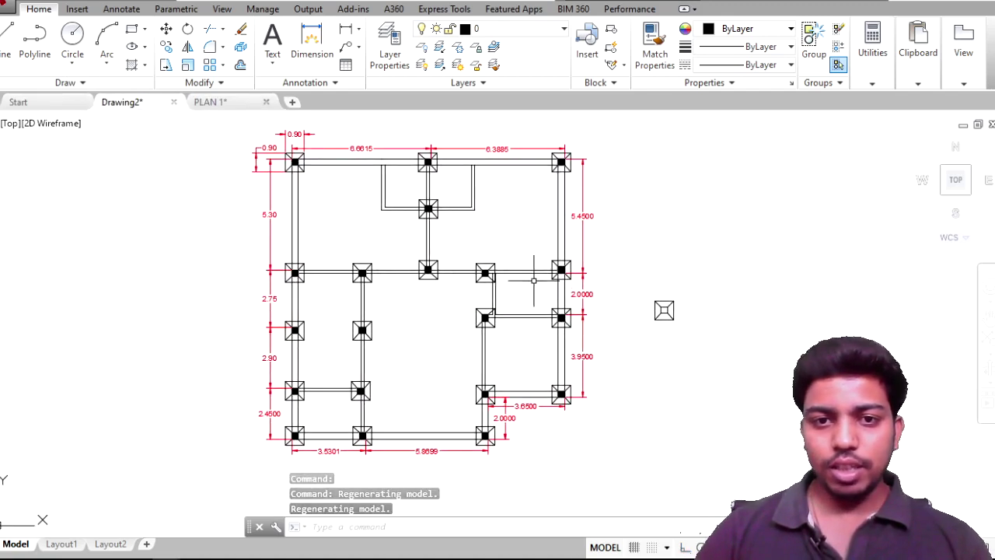
pyautogui.scroll(4, 338, 160)
pyautogui.moveTo(659, 215); pyautogui.dragTo(520, 227, button='middle')
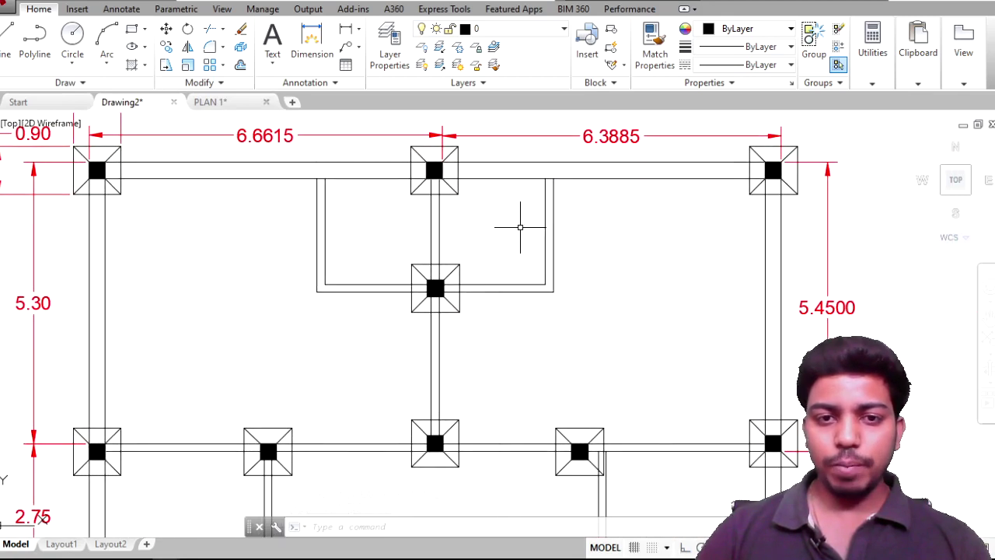
pyautogui.moveTo(629, 297); pyautogui.dragTo(456, 238, button='middle')
pyautogui.scroll(-2, 456, 238)
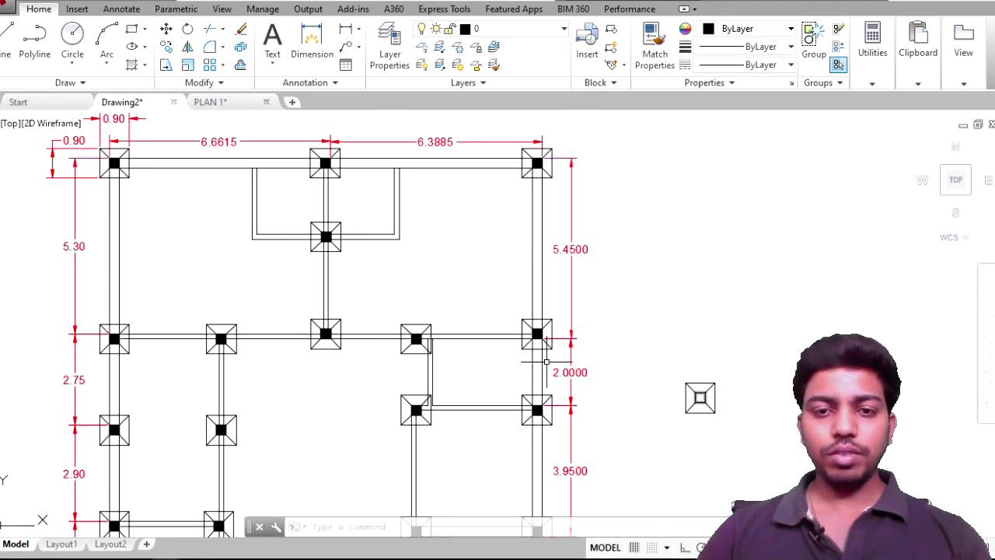
pyautogui.moveTo(239, 196); pyautogui.dragTo(267, 278, button='middle')
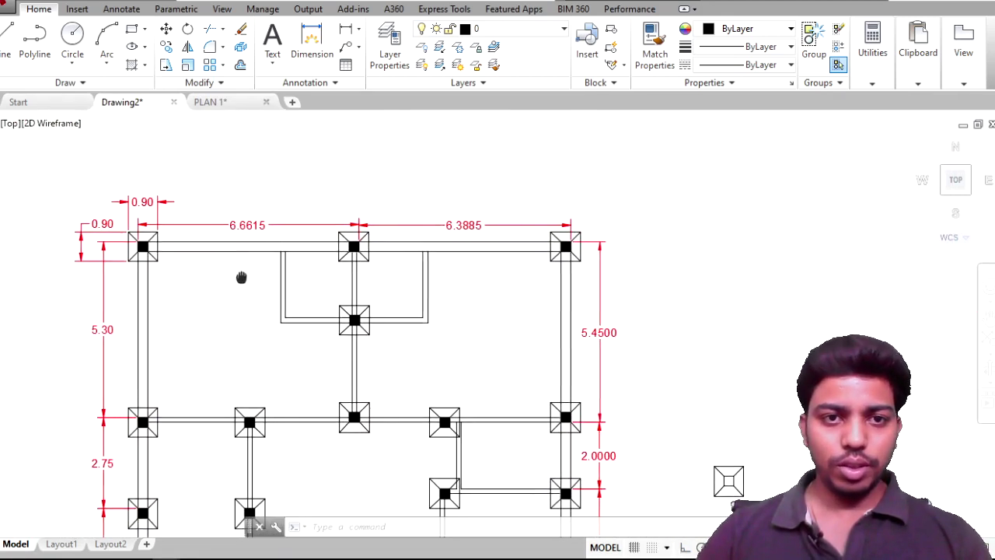
pyautogui.scroll(6, 567, 227)
pyautogui.scroll(2, 556, 319)
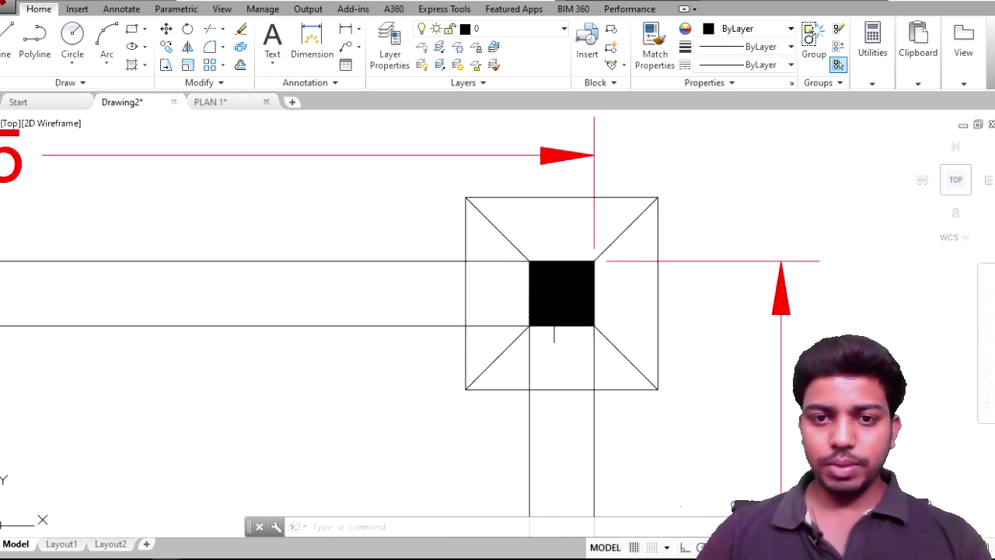
pyautogui.scroll(2, 516, 318)
pyautogui.scroll(-4, 502, 313)
pyautogui.scroll(-6, 504, 317)
pyautogui.moveTo(405, 364); pyautogui.dragTo(572, 329, button='middle')
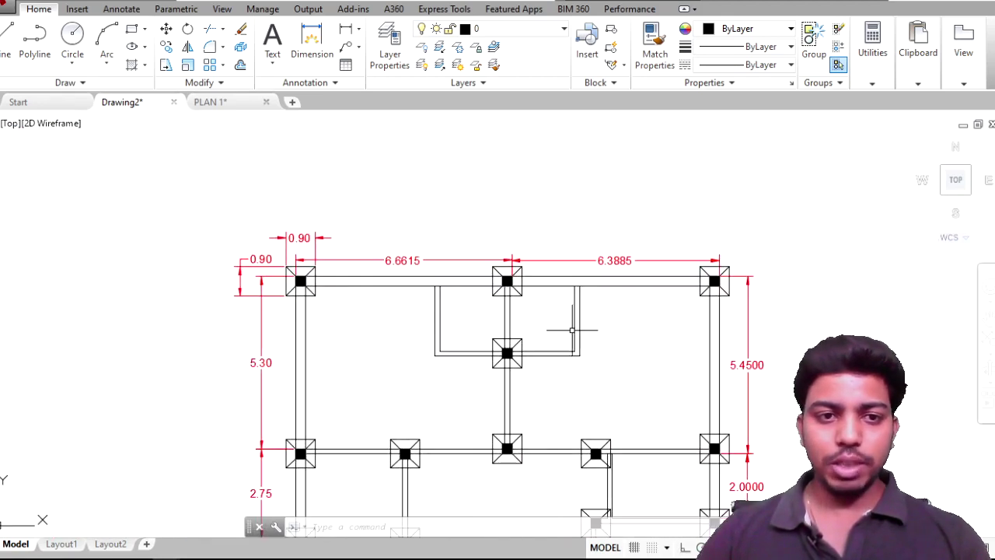
pyautogui.scroll(-1, 291, 289)
pyautogui.scroll(-2, 420, 278)
pyautogui.scroll(-2, 402, 266)
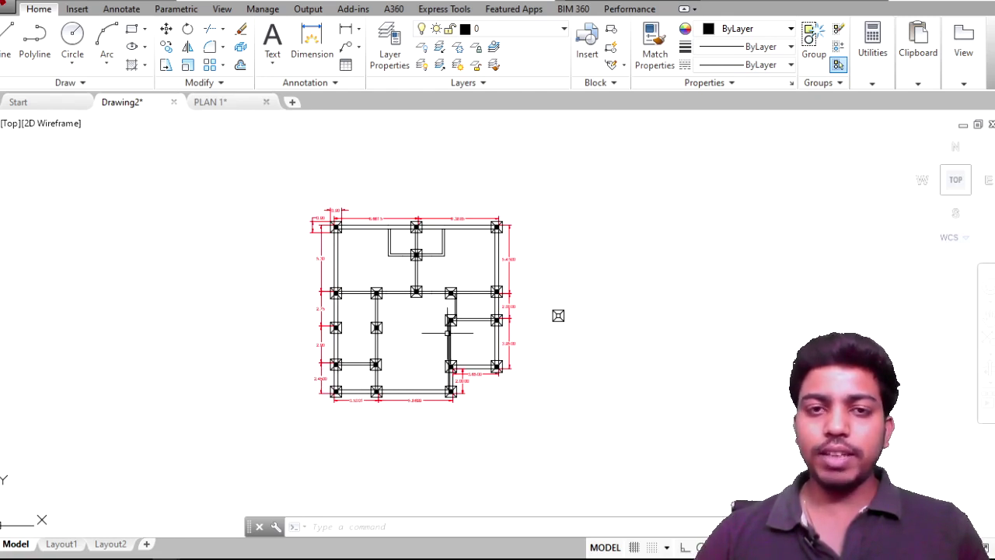
pyautogui.moveTo(448, 333)
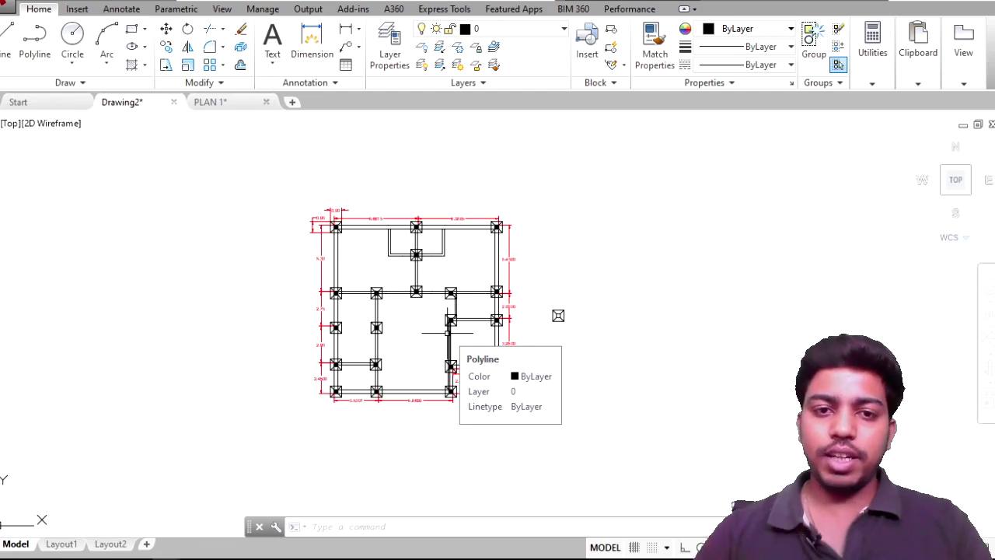
pyautogui.scroll(3, 427, 344)
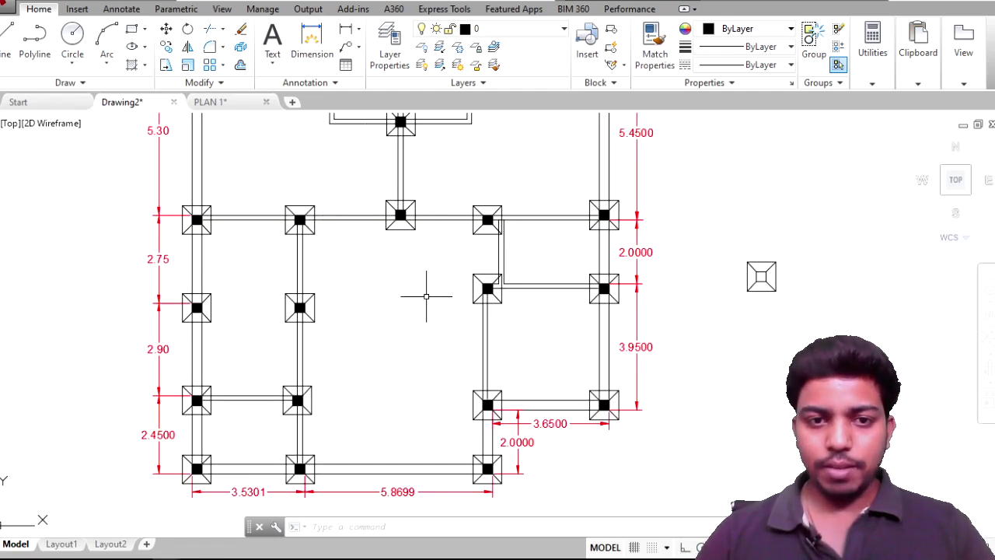
pyautogui.scroll(-1, 429, 289)
pyautogui.moveTo(429, 289); pyautogui.dragTo(457, 399, button='middle')
pyautogui.scroll(2, 350, 206)
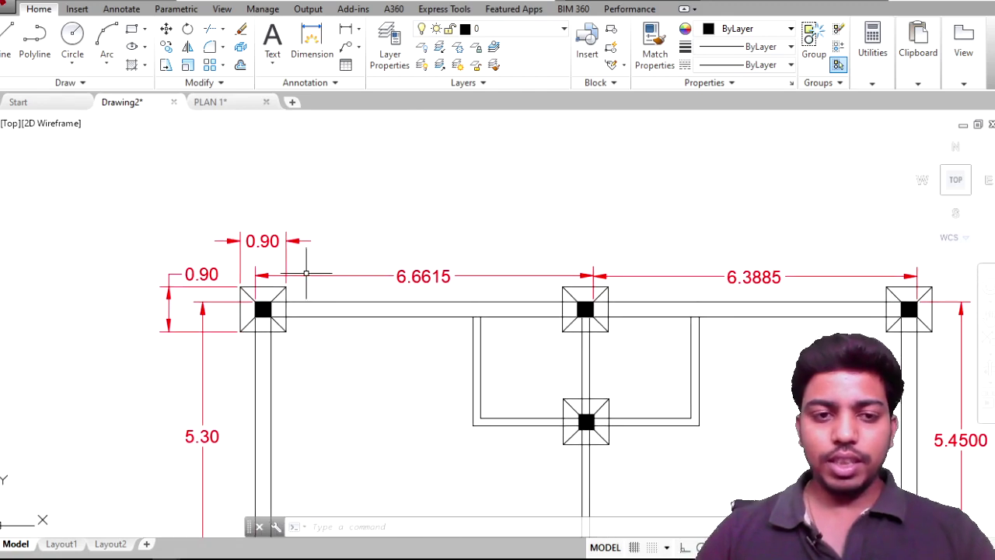
pyautogui.moveTo(304, 273); pyautogui.dragTo(267, 373, button='middle')
# Step: Draw a vertical grid line up from the top-left column with ortho on
pyautogui.write('l')
pyautogui.press('Return')
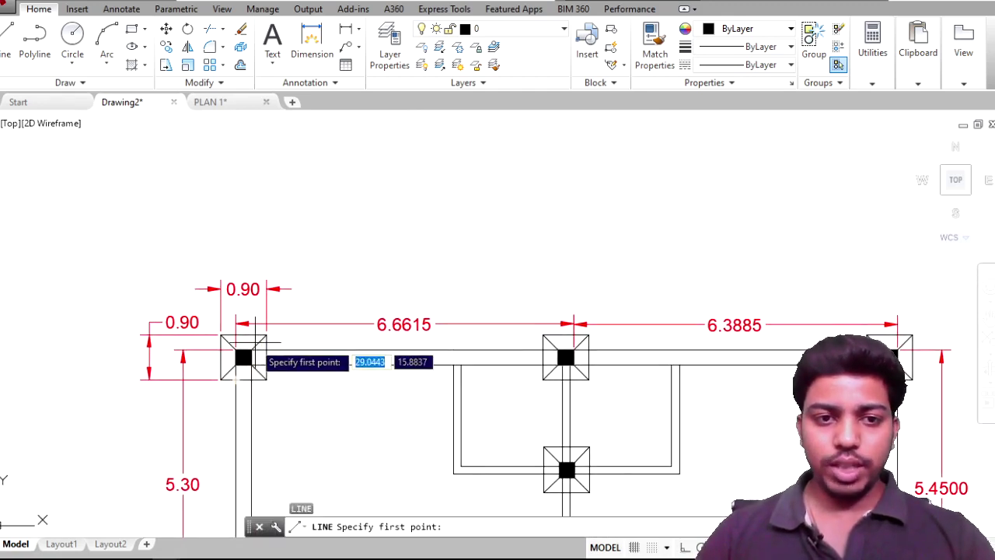
pyautogui.click(242, 350)
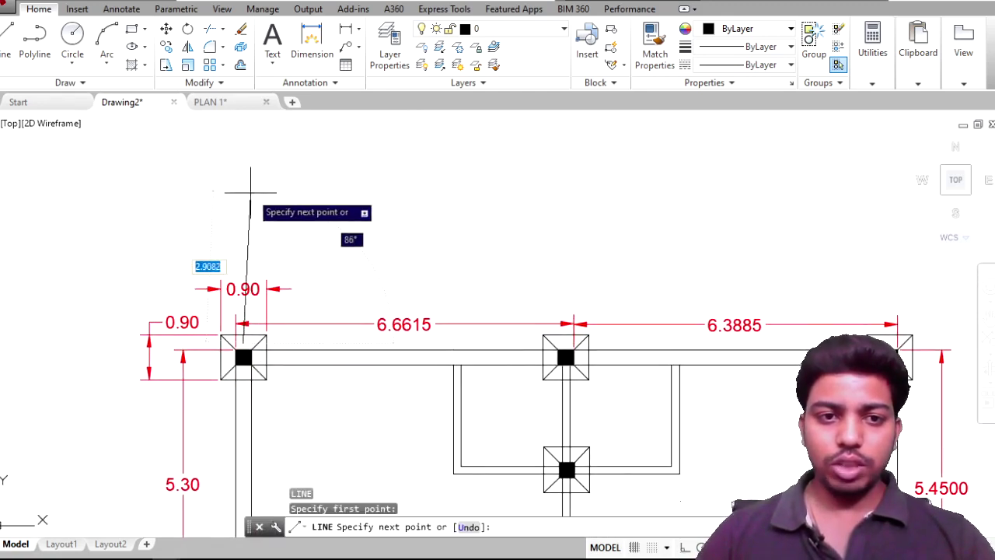
pyautogui.click(685, 548)
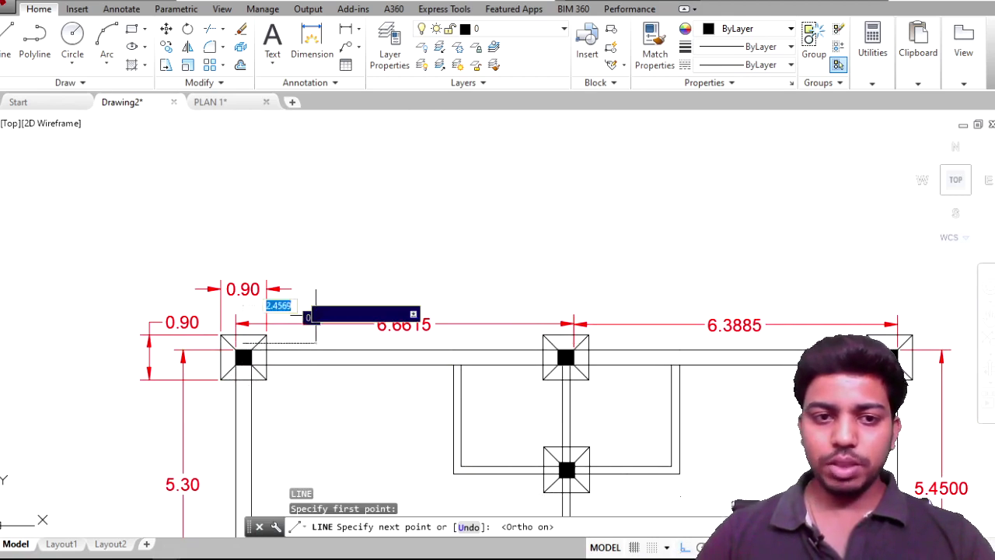
pyautogui.click(243, 199)
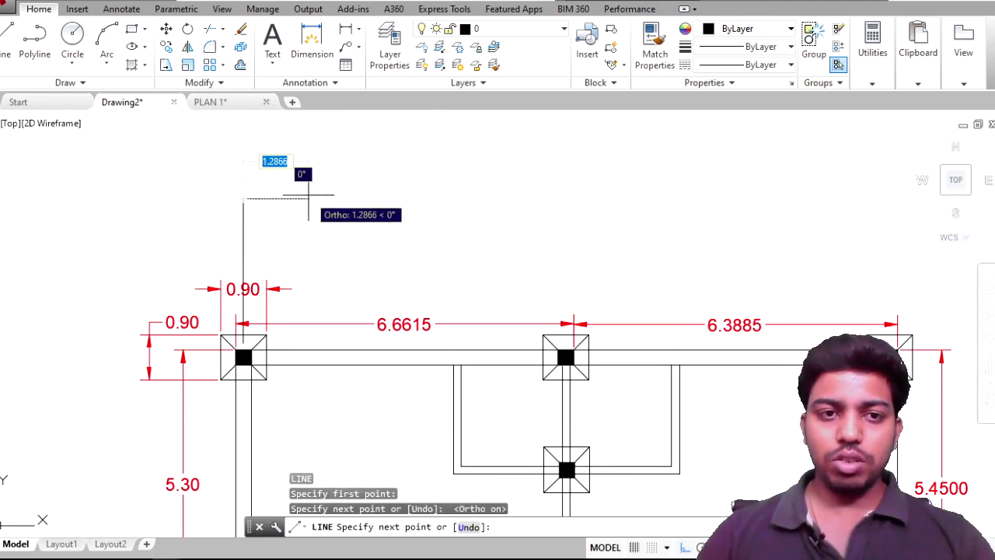
pyautogui.press('Return')
# Step: Draw the grid bubble circle near the top of the grid line
pyautogui.scroll(2, 237, 200)
pyautogui.scroll(2, 237, 205)
pyautogui.write('c')
pyautogui.press('Return')
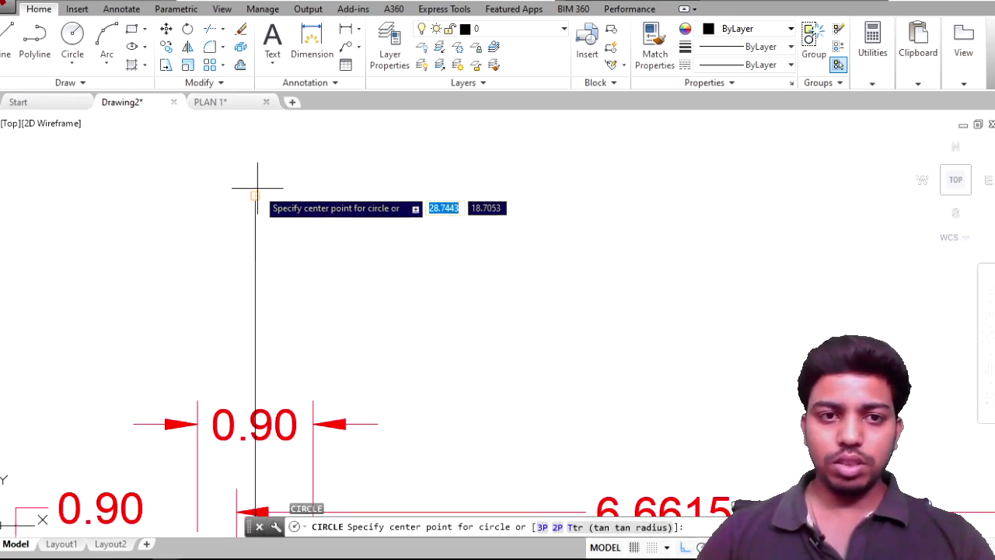
pyautogui.click(255, 196)
pyautogui.click(221, 197)
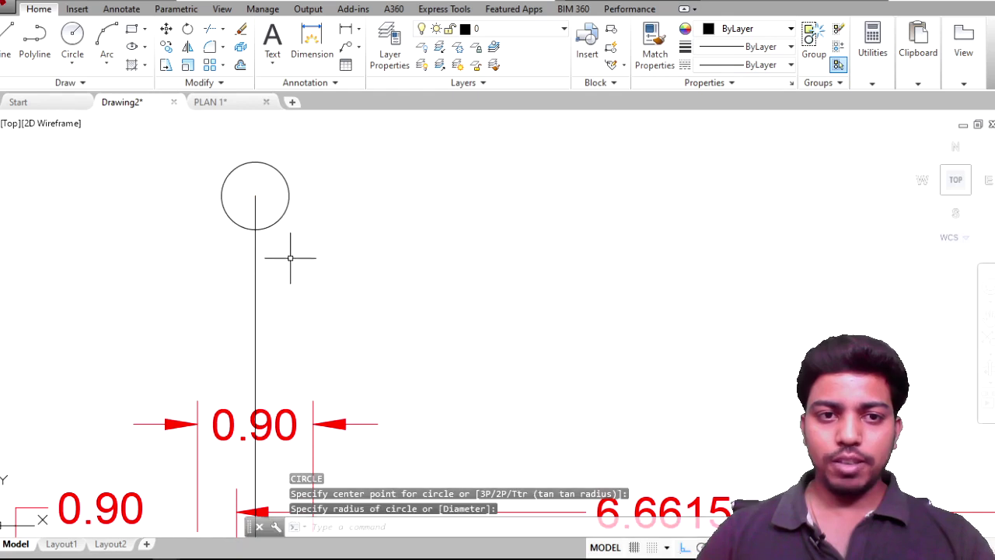
# Step: Move the circle so it sits on the top end of the grid line
pyautogui.click(278, 225)
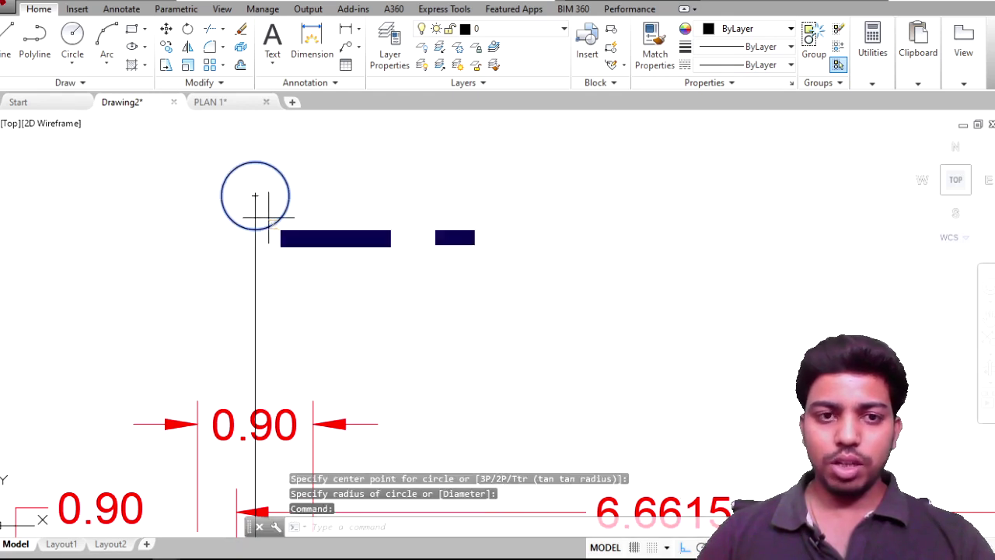
pyautogui.write('m')
pyautogui.press('Return')
pyautogui.click(255, 229)
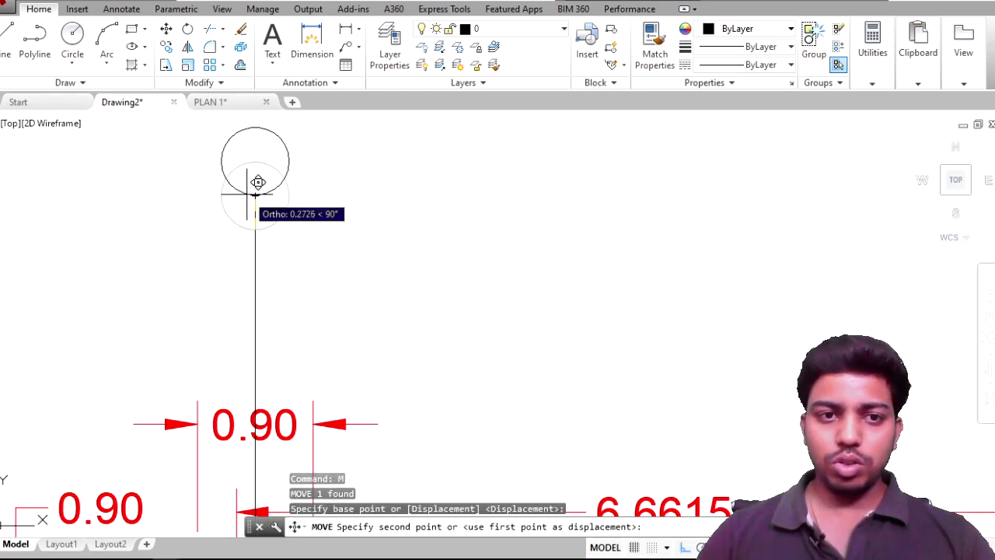
pyautogui.moveTo(240, 210); pyautogui.dragTo(275, 295, button='middle')
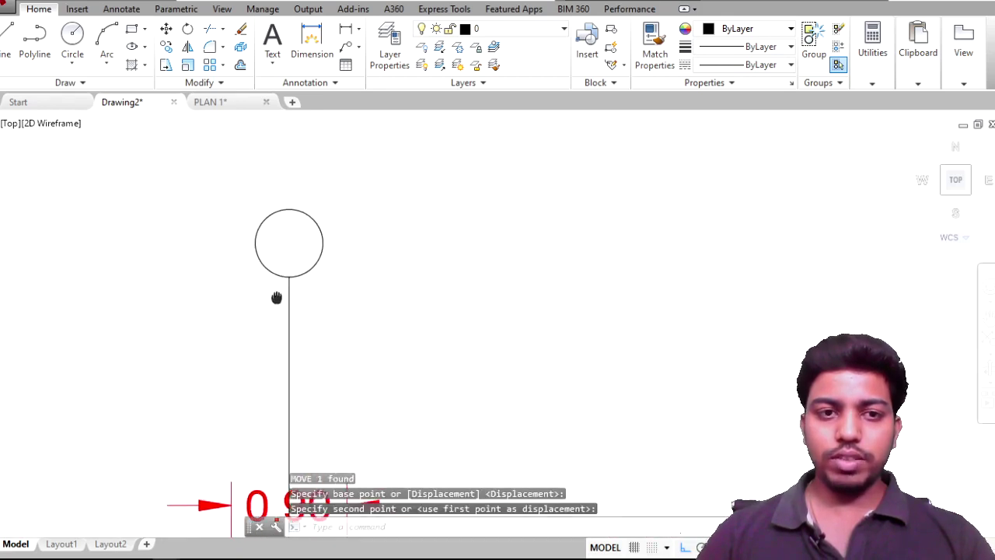
pyautogui.scroll(4, 288, 272)
pyautogui.scroll(-4, 299, 253)
pyautogui.scroll(-4, 338, 293)
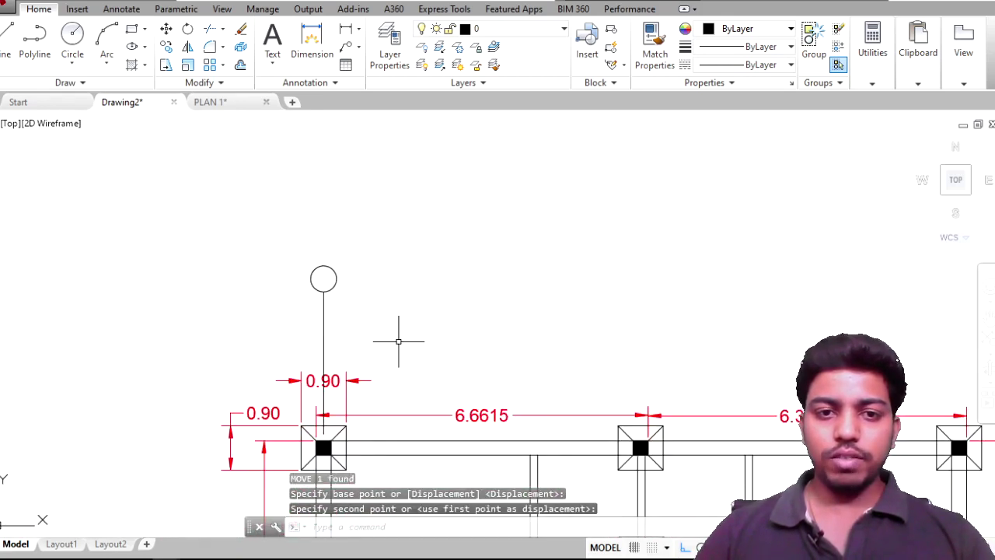
pyautogui.scroll(-2, 568, 346)
pyautogui.click(420, 297)
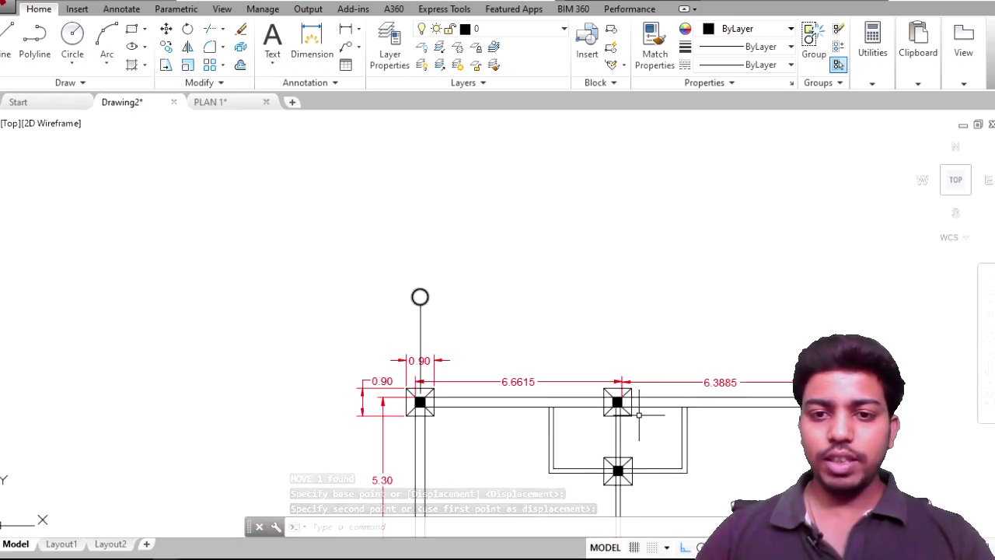
pyautogui.scroll(4, 426, 295)
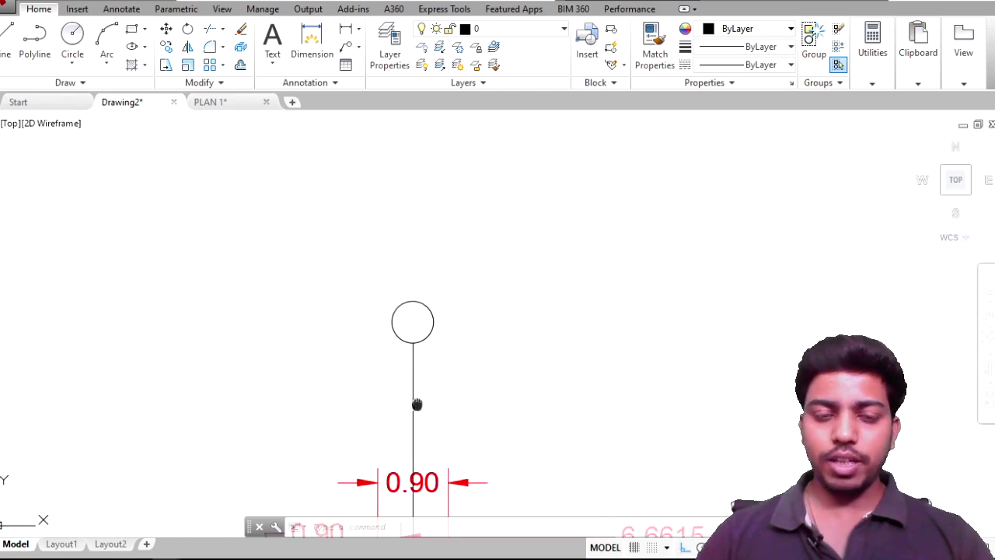
pyautogui.scroll(2, 435, 295)
pyautogui.moveTo(450, 255); pyautogui.dragTo(419, 325, button='middle')
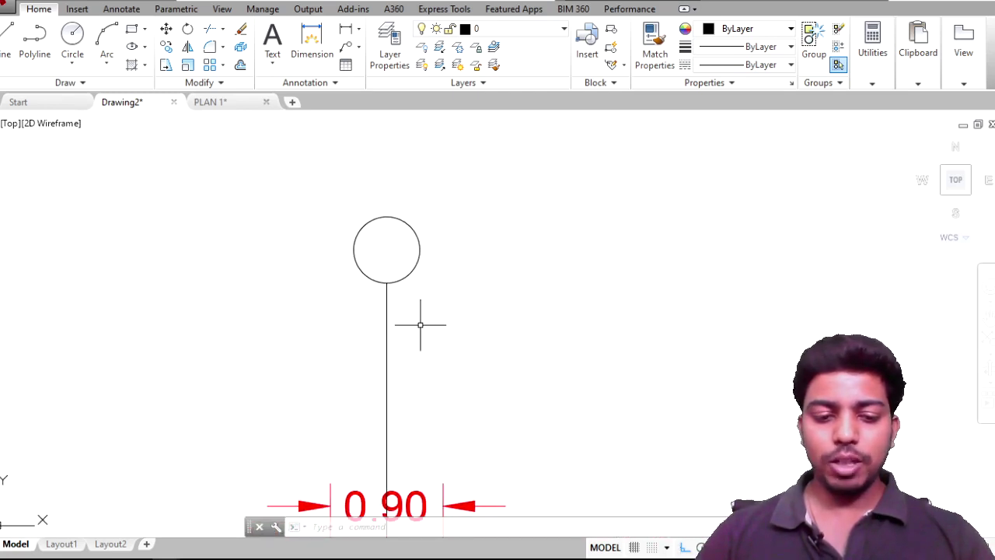
pyautogui.write('dt')
# Step: Write the number 1 inside the circle at height 0.2000 and rotation 0
pyautogui.press('Return')
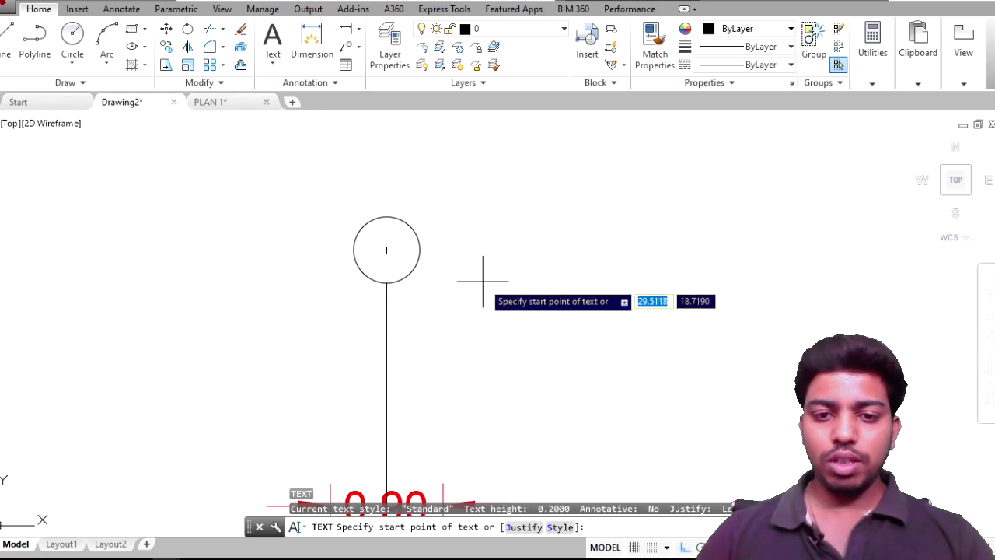
pyautogui.click(500, 287)
pyautogui.press('Escape')
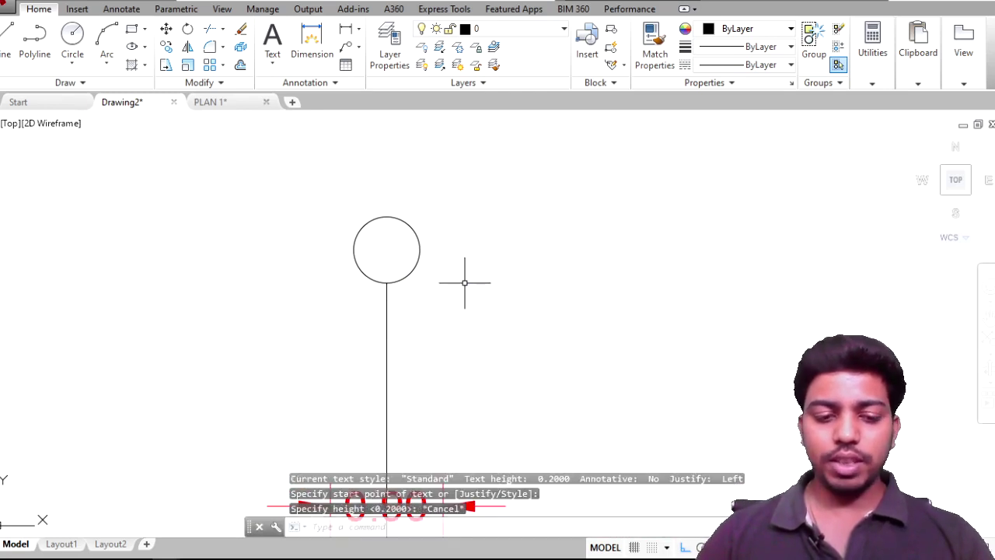
pyautogui.write('dt')
pyautogui.press('Return')
pyautogui.scroll(4, 370, 256)
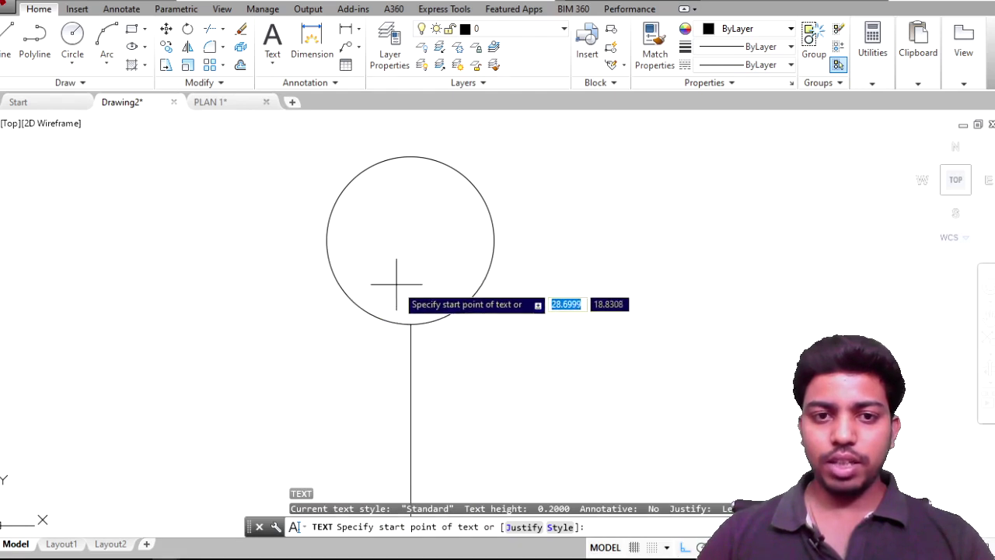
pyautogui.click(368, 283)
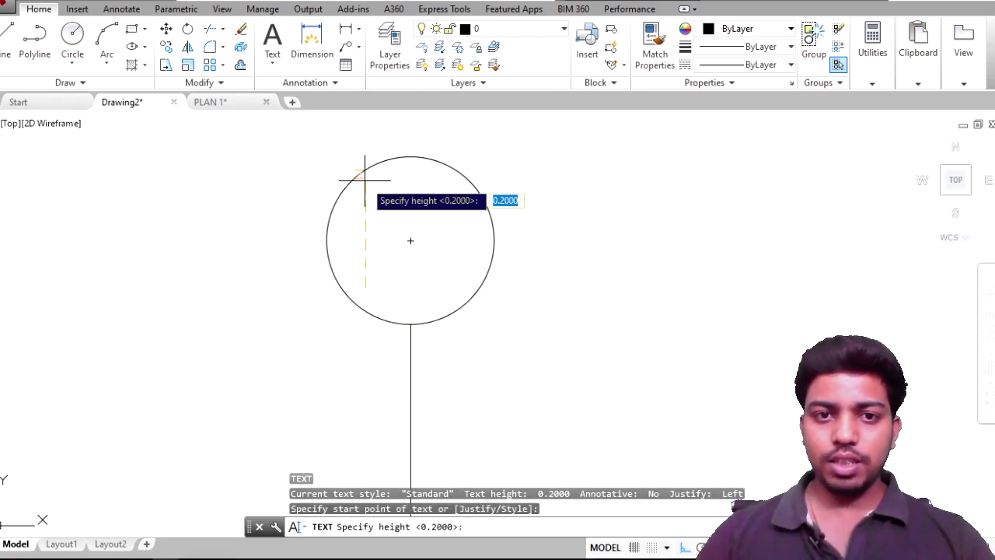
pyautogui.scroll(4, 365, 179)
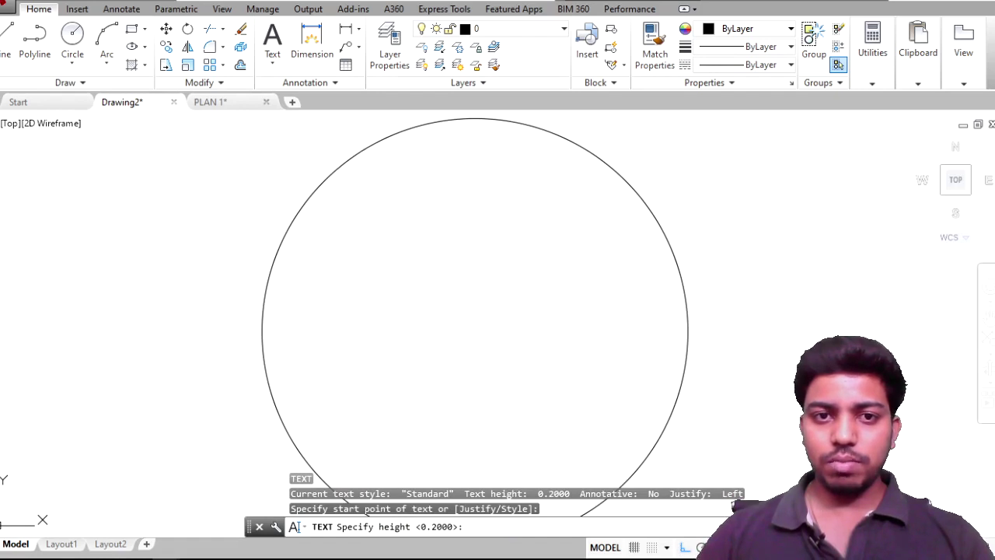
pyautogui.press('Return')
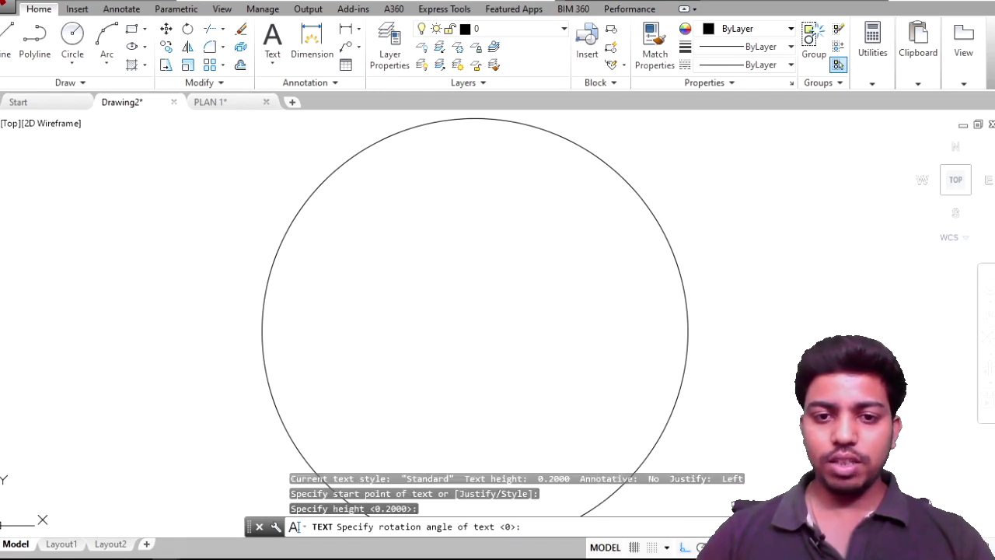
pyautogui.press('Return')
pyautogui.write('1')
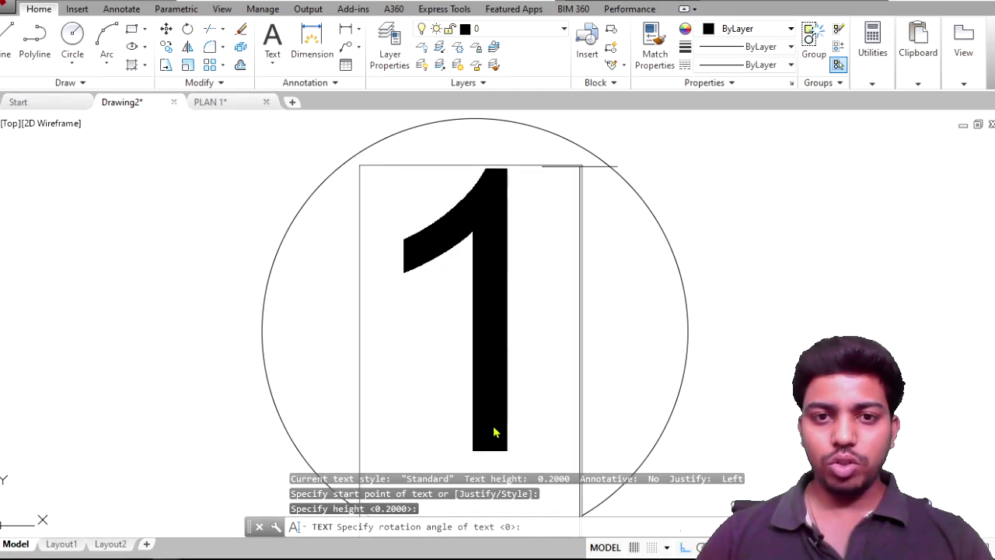
pyautogui.scroll(-3, 502, 423)
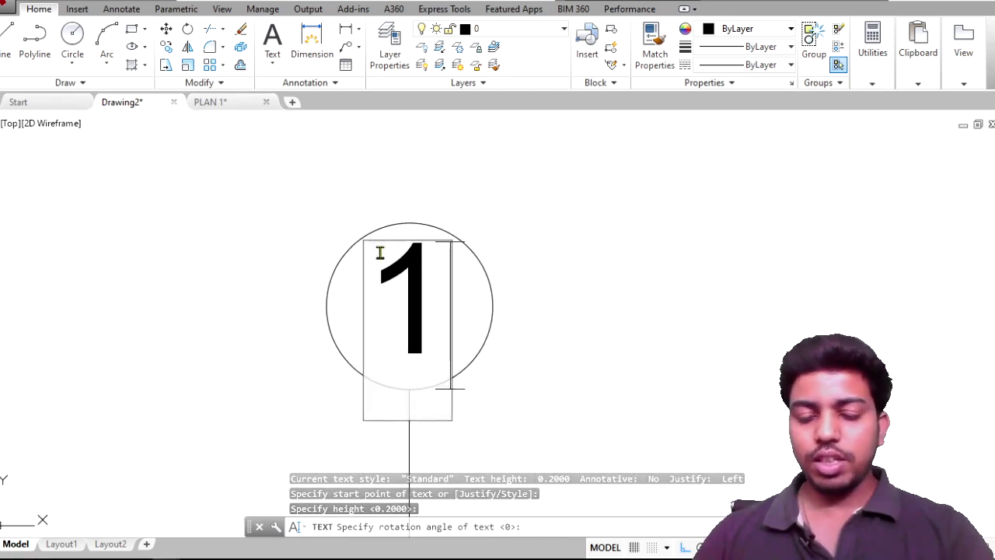
pyautogui.press('Escape')
pyautogui.scroll(-4, 458, 264)
# Step: Select bubble 1 with its grid line, then cancel the copy to fix the line first
pyautogui.click(490, 414)
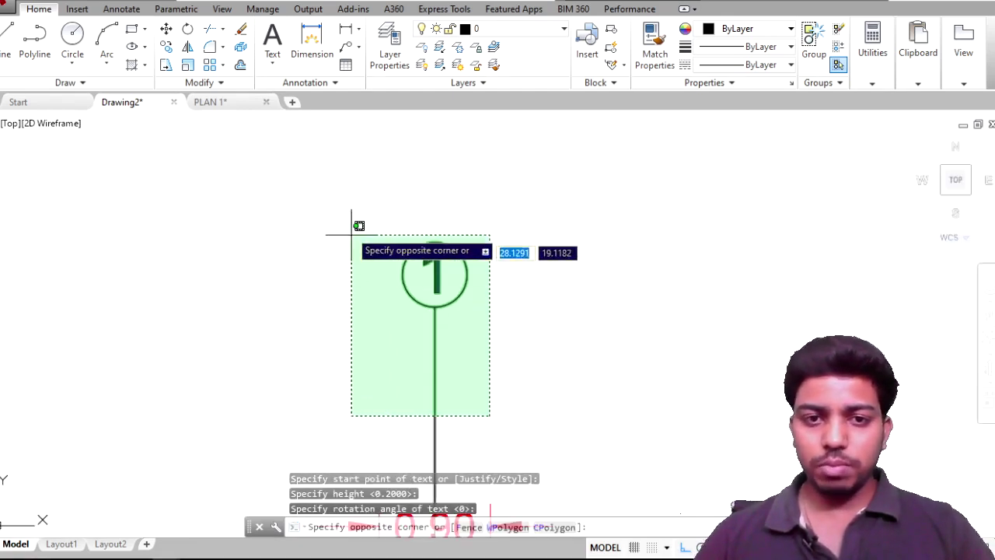
pyautogui.click(350, 230)
pyautogui.press('Return')
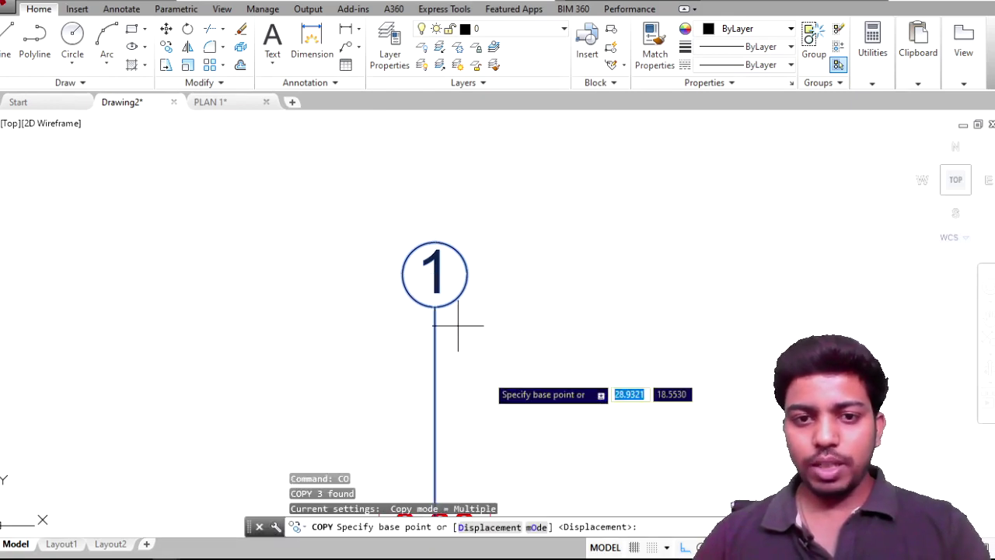
pyautogui.scroll(5, 470, 350)
pyautogui.scroll(3, 400, 418)
pyautogui.scroll(-2, 386, 171)
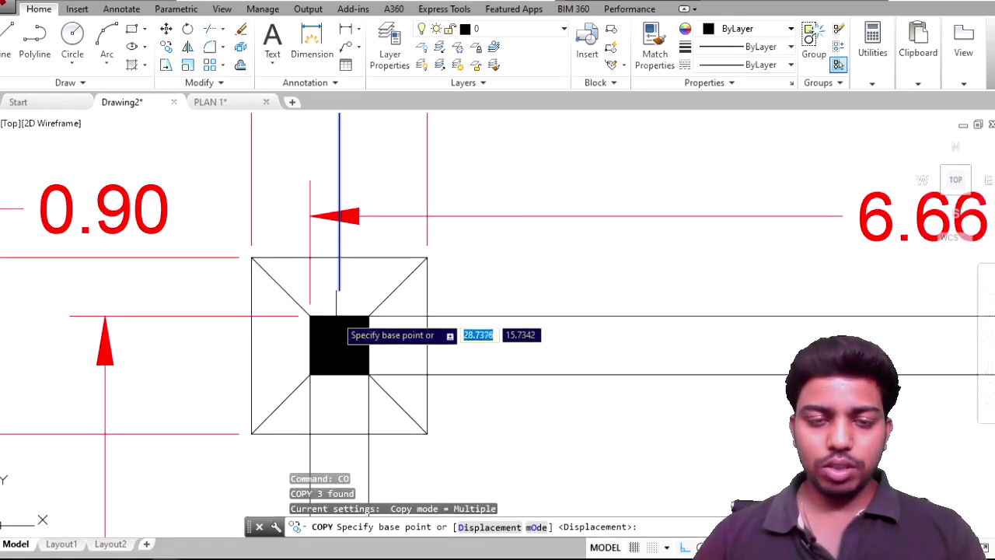
pyautogui.scroll(-3, 341, 305)
pyautogui.scroll(-1, 333, 294)
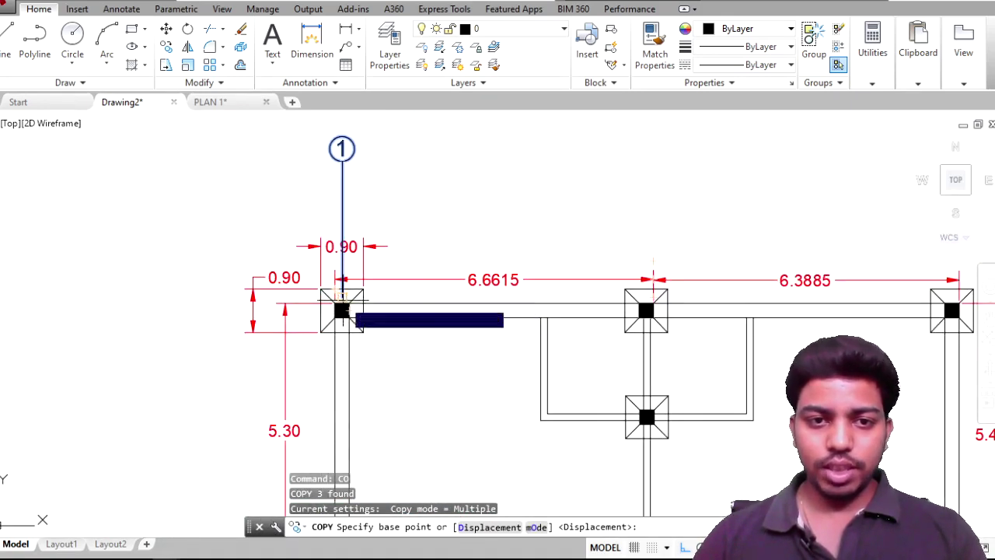
pyautogui.scroll(4, 338, 294)
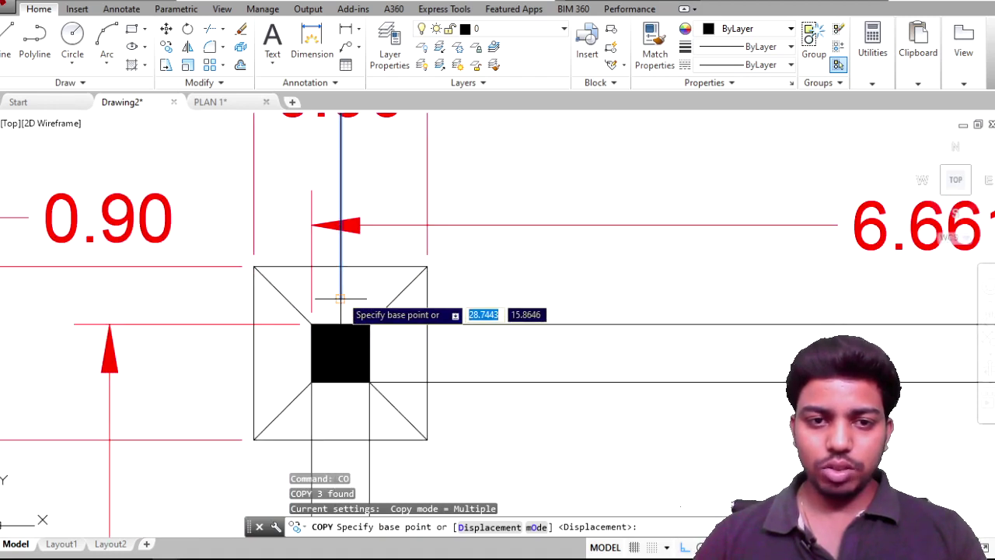
pyautogui.press('Escape')
# Step: Stretch grid line 1's lower end down onto its footing
pyautogui.click(341, 295)
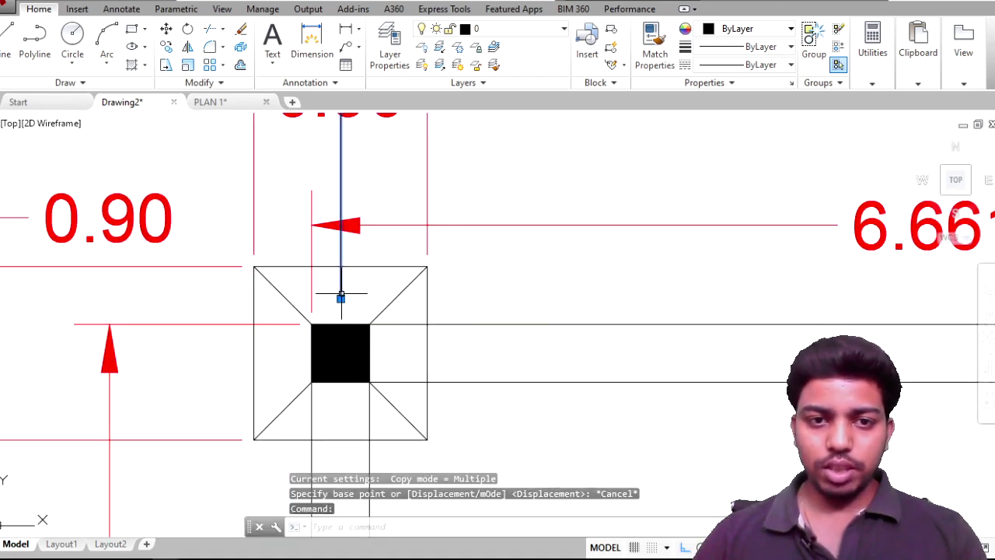
pyautogui.click(340, 298)
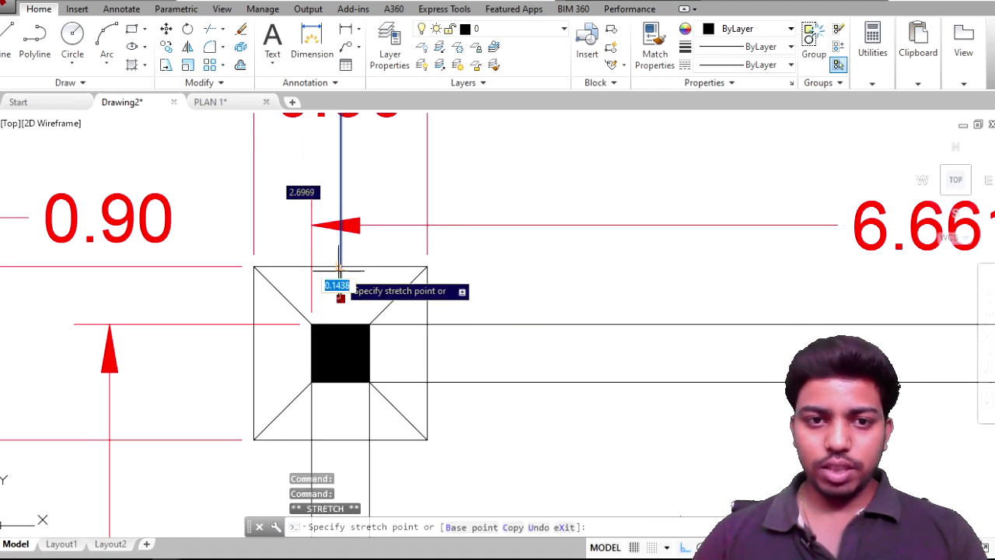
pyautogui.scroll(-5, 360, 251)
pyautogui.moveTo(357, 116); pyautogui.dragTo(369, 185, button='middle')
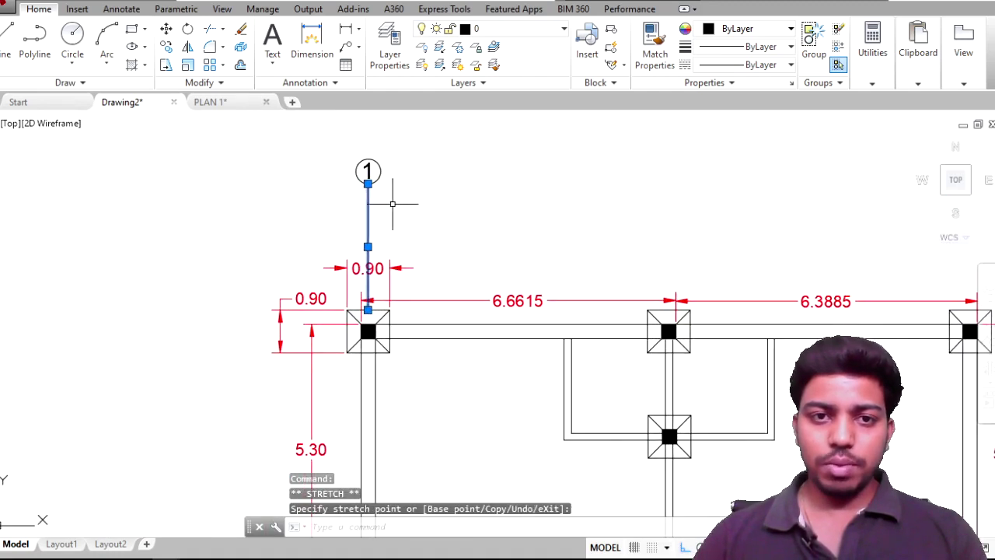
pyautogui.click(391, 202)
# Step: Copy bubble 1 and its line from the footing point onto the second and third top-row columns
pyautogui.click(397, 196)
pyautogui.click(311, 127)
pyautogui.write('o')
pyautogui.press('Return')
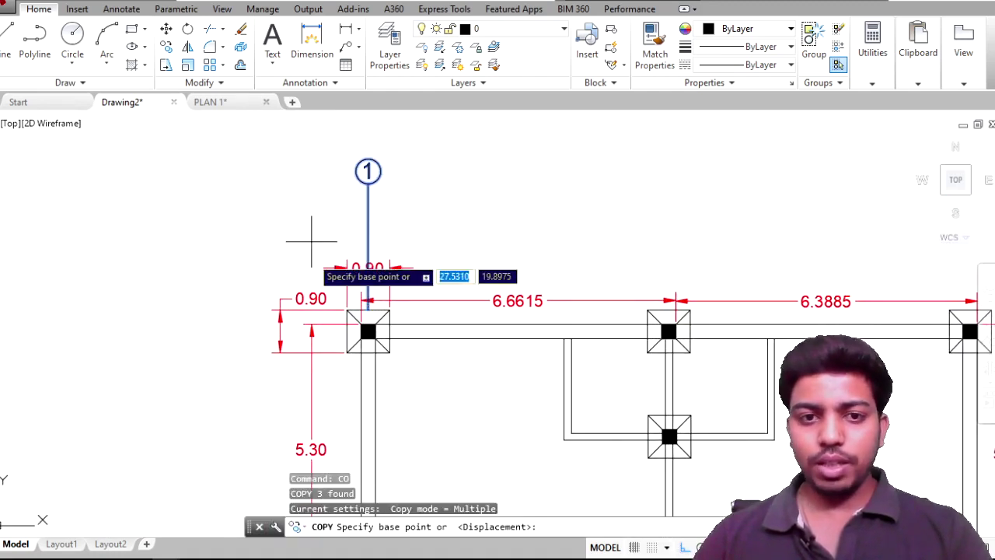
pyautogui.scroll(4, 314, 270)
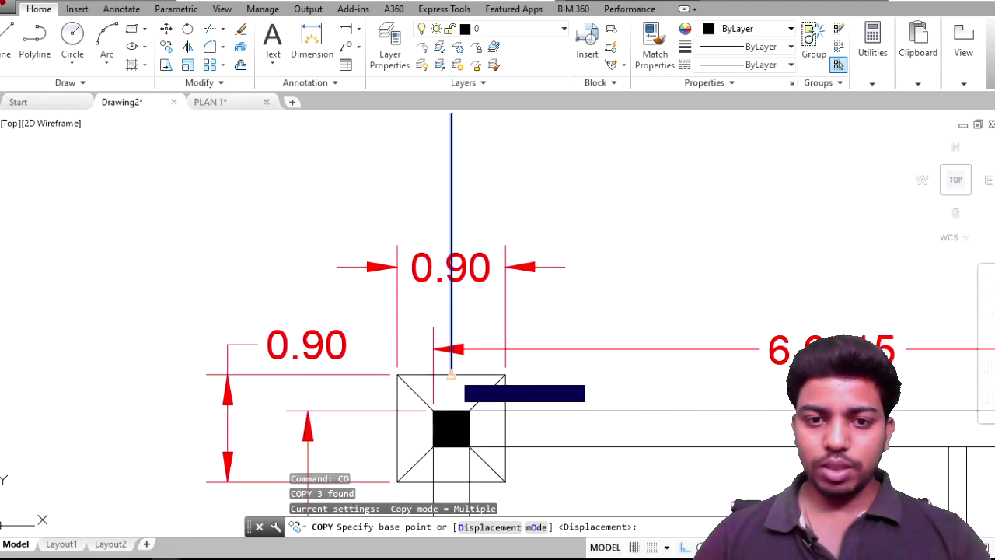
pyautogui.click(451, 378)
pyautogui.scroll(-4, 609, 392)
pyautogui.scroll(4, 412, 356)
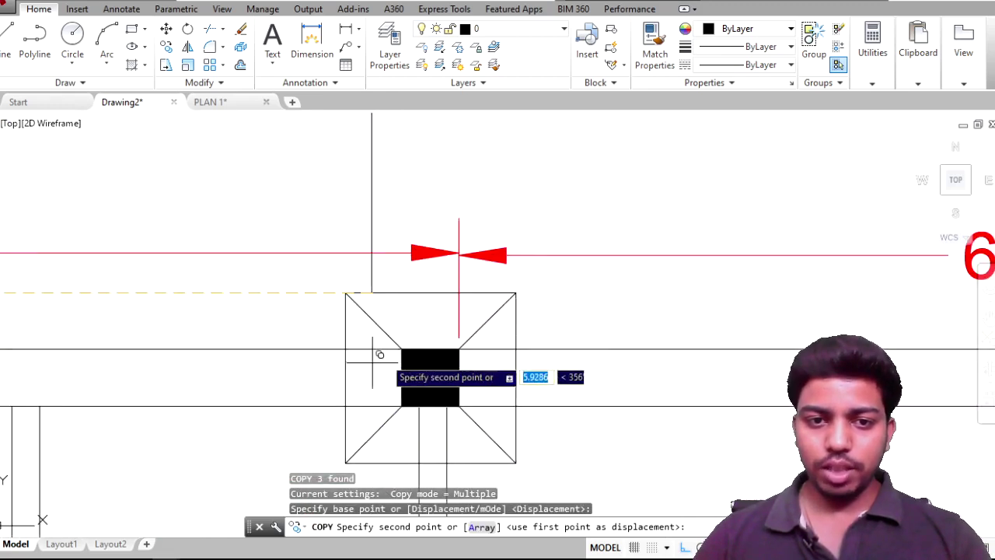
pyautogui.click(459, 253)
pyautogui.scroll(-4, 534, 333)
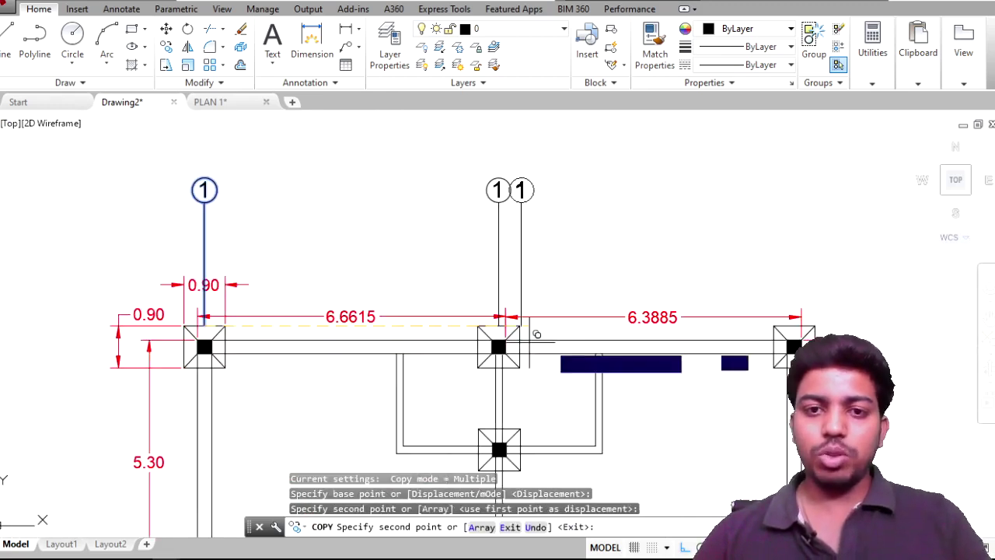
pyautogui.moveTo(533, 333); pyautogui.dragTo(329, 355, button='middle')
pyautogui.scroll(5, 595, 359)
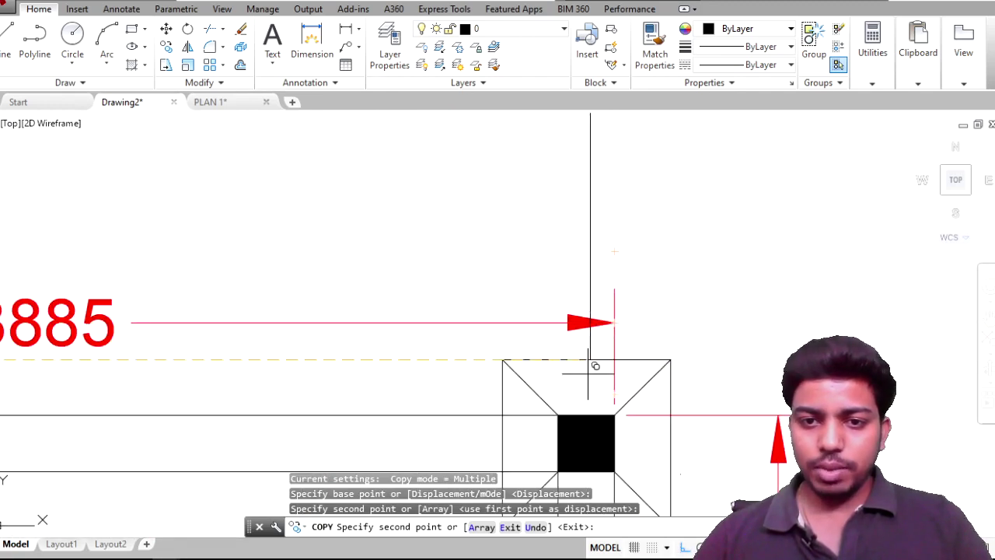
pyautogui.click(593, 352)
pyautogui.scroll(-4, 649, 410)
pyautogui.scroll(-2, 657, 412)
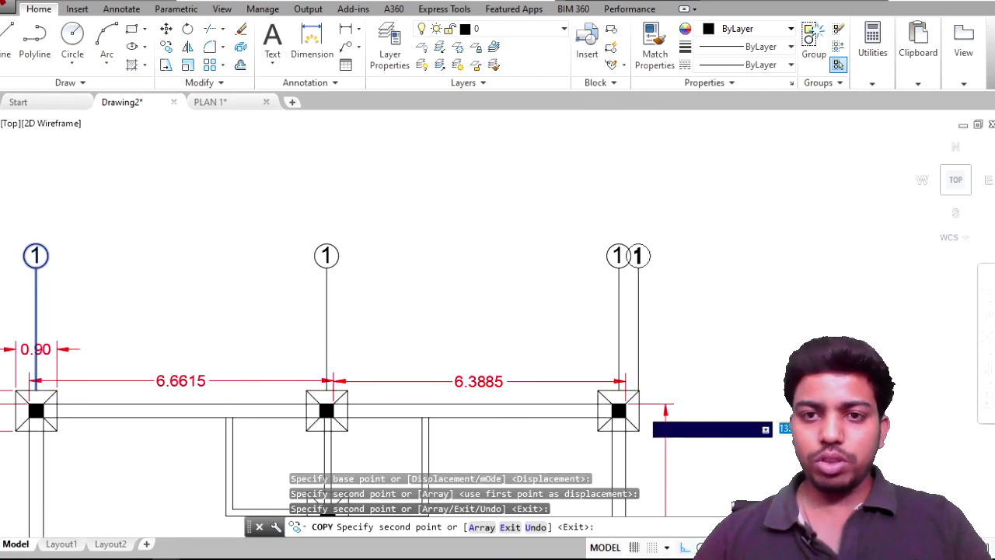
pyautogui.scroll(-2, 661, 412)
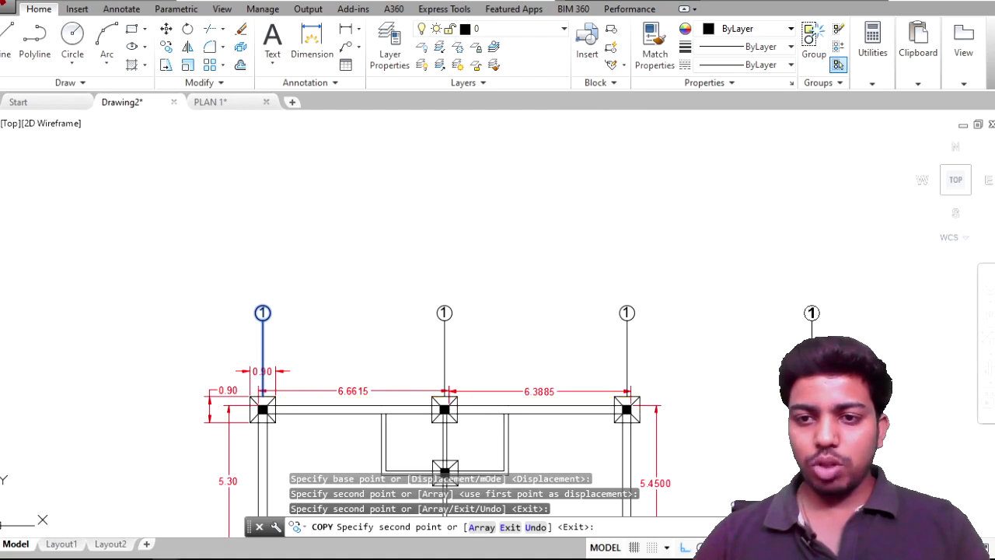
pyautogui.press('Escape')
pyautogui.click(871, 423)
# Step: Rotate the rightmost bubble and its line to horizontal for the side grid
pyautogui.click(732, 253)
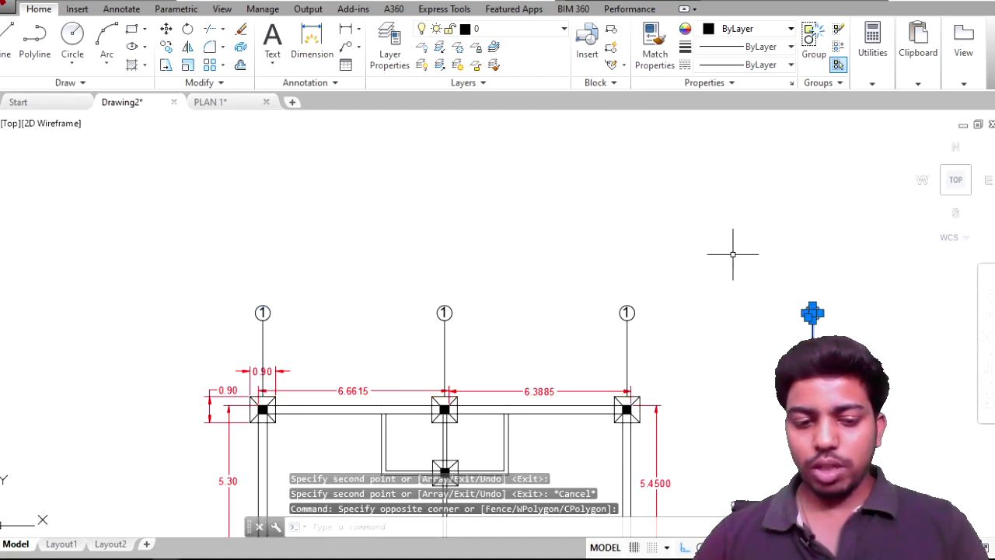
pyautogui.write('ro')
pyautogui.press('Return')
pyautogui.click(812, 314)
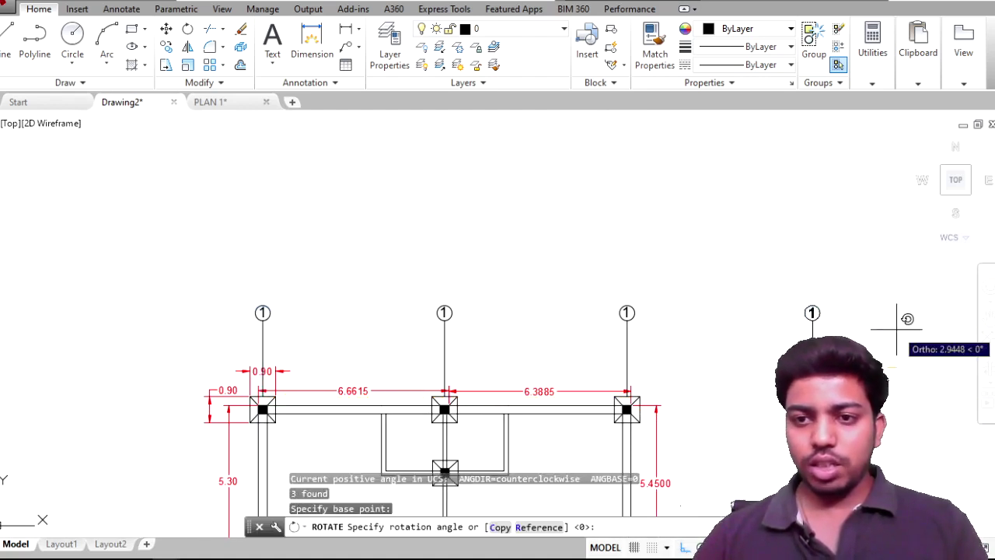
pyautogui.click(894, 412)
# Step: Copy the horizontal side bubble from its line end onto each right-side row line
pyautogui.click(900, 404)
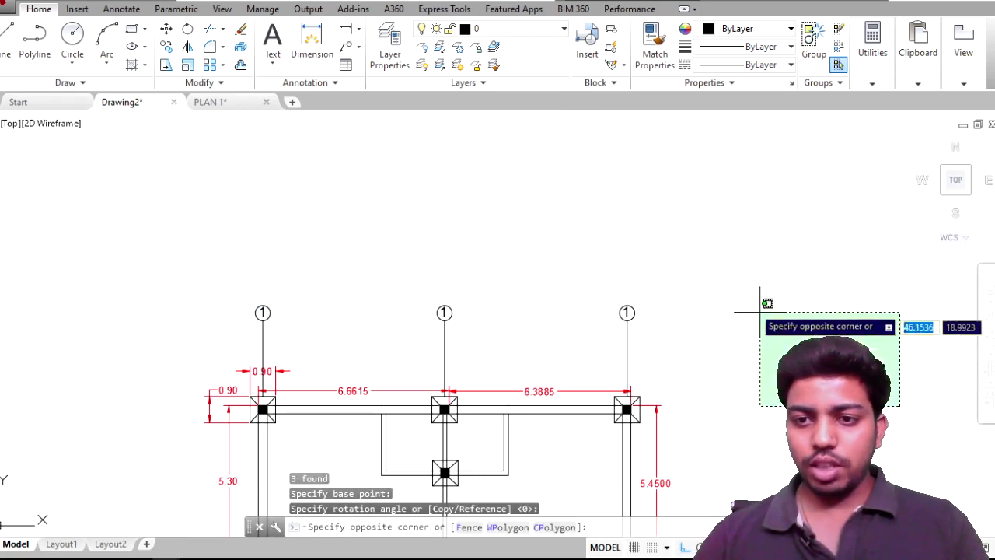
pyautogui.click(753, 307)
pyautogui.write('o')
pyautogui.press('Return')
pyautogui.scroll(3, 773, 373)
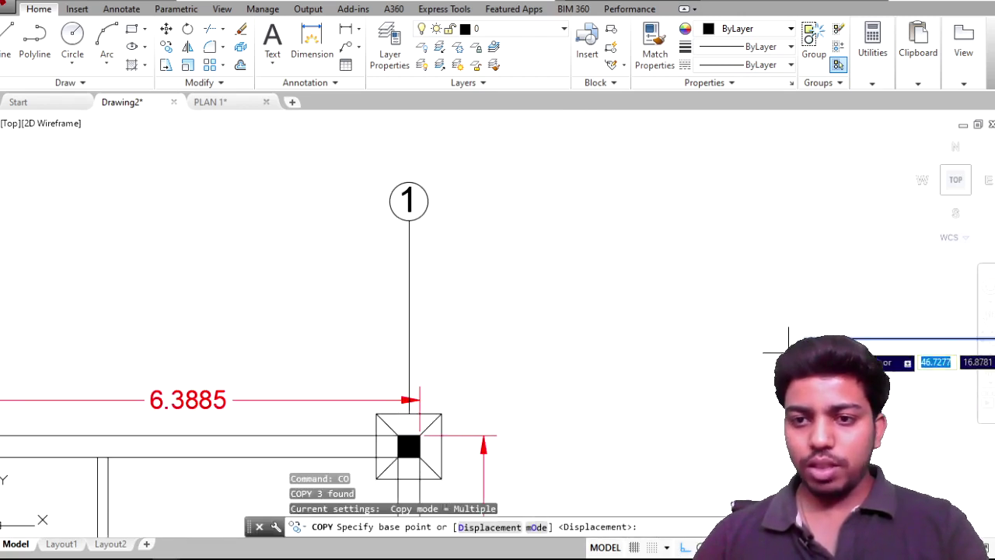
pyautogui.click(804, 339)
pyautogui.scroll(2, 311, 314)
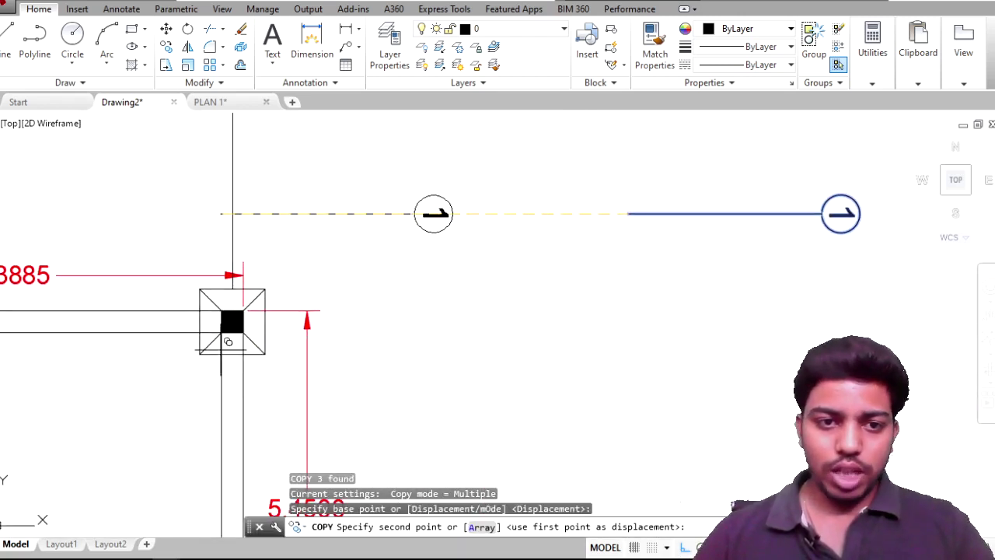
pyautogui.scroll(3, 265, 319)
pyautogui.click(683, 547)
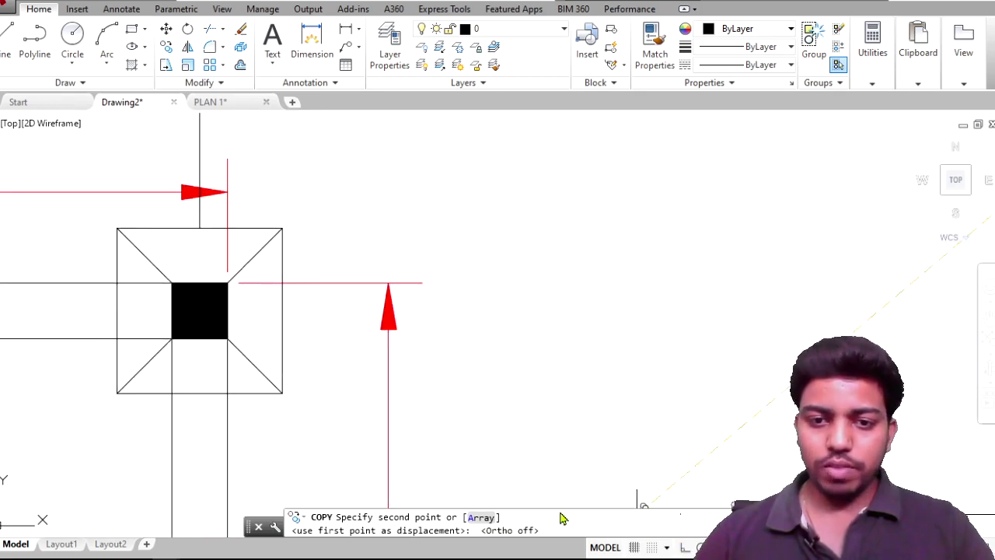
pyautogui.click(289, 303)
pyautogui.scroll(-4, 296, 326)
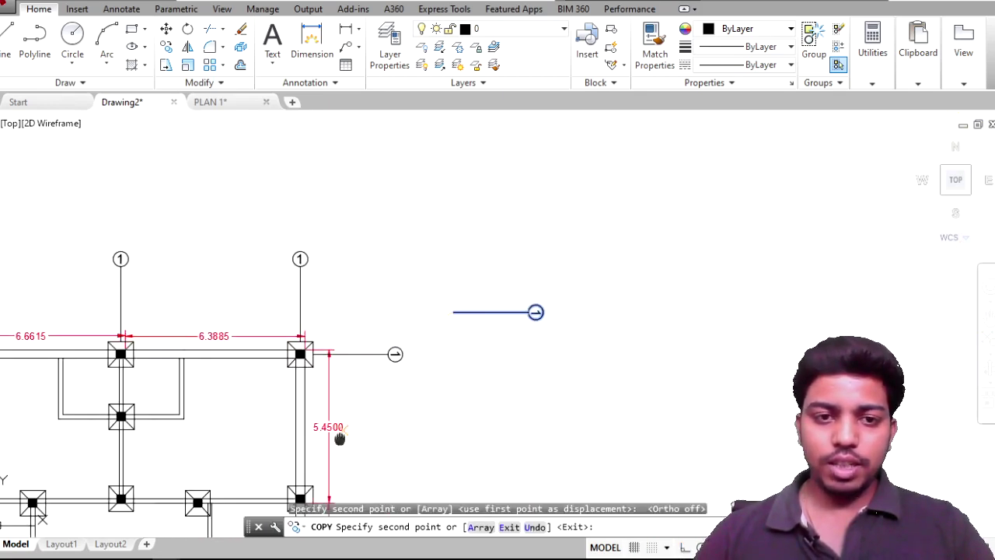
pyautogui.scroll(2, 305, 316)
pyautogui.click(306, 315)
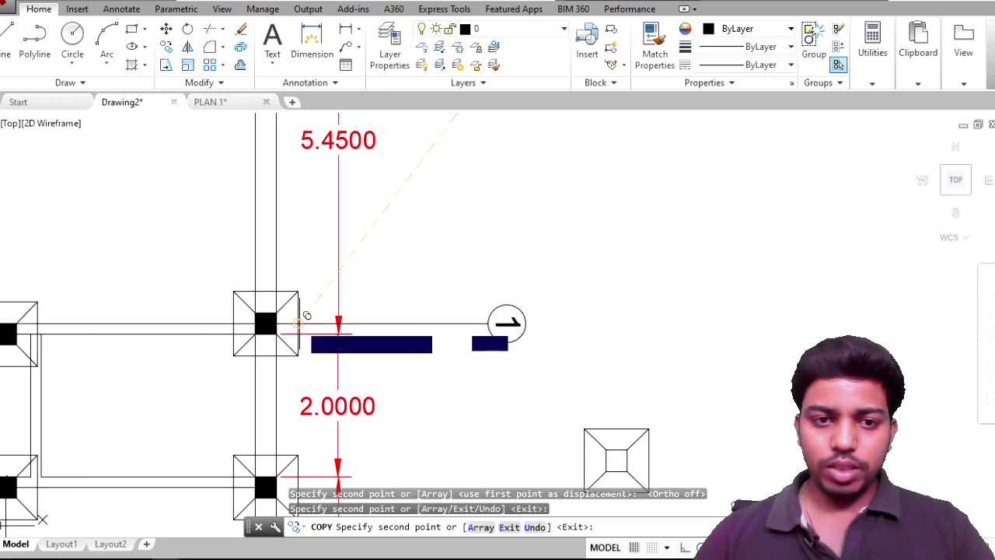
pyautogui.scroll(-4, 304, 316)
pyautogui.scroll(1, 389, 295)
pyautogui.scroll(2, 379, 323)
pyautogui.scroll(4, 372, 331)
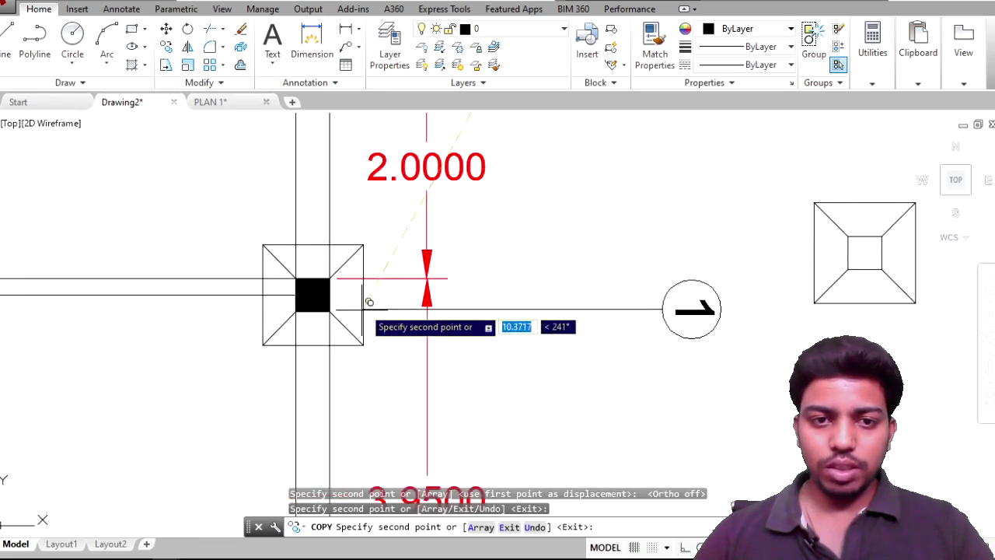
pyautogui.click(366, 294)
pyautogui.scroll(-2, 379, 339)
pyautogui.moveTo(373, 505); pyautogui.dragTo(338, 255, button='middle')
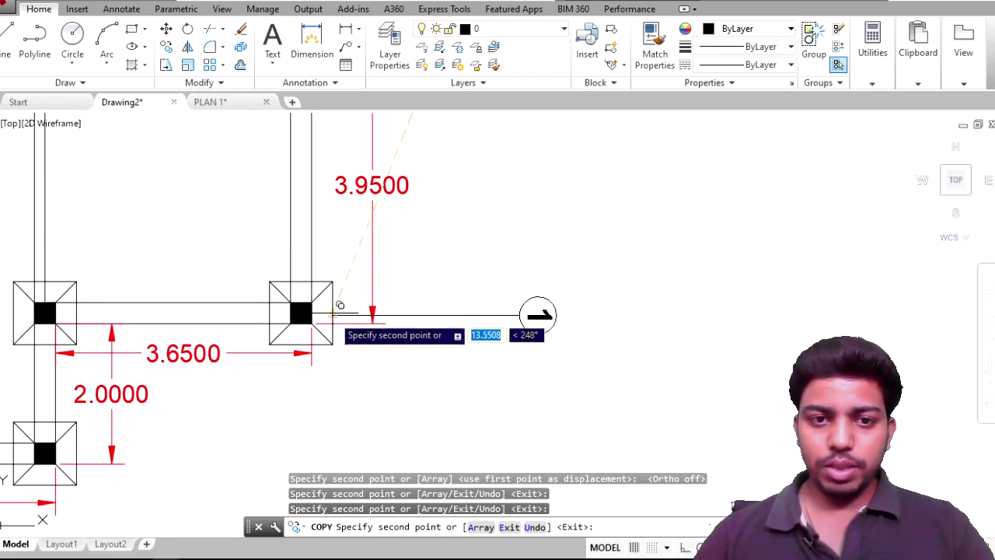
pyautogui.click(340, 315)
pyautogui.scroll(-5, 311, 358)
pyautogui.scroll(3, 241, 335)
pyautogui.scroll(5, 237, 338)
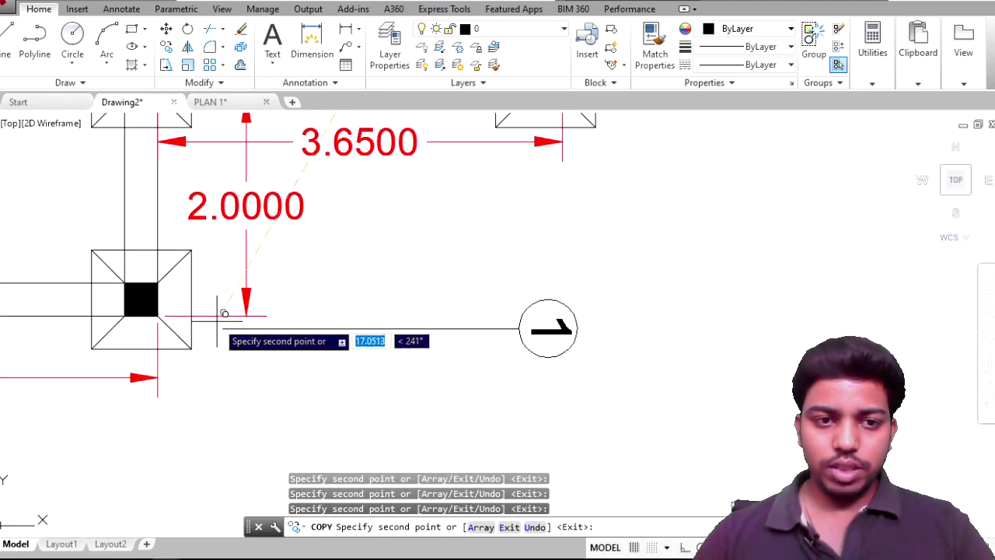
pyautogui.scroll(-3, 298, 322)
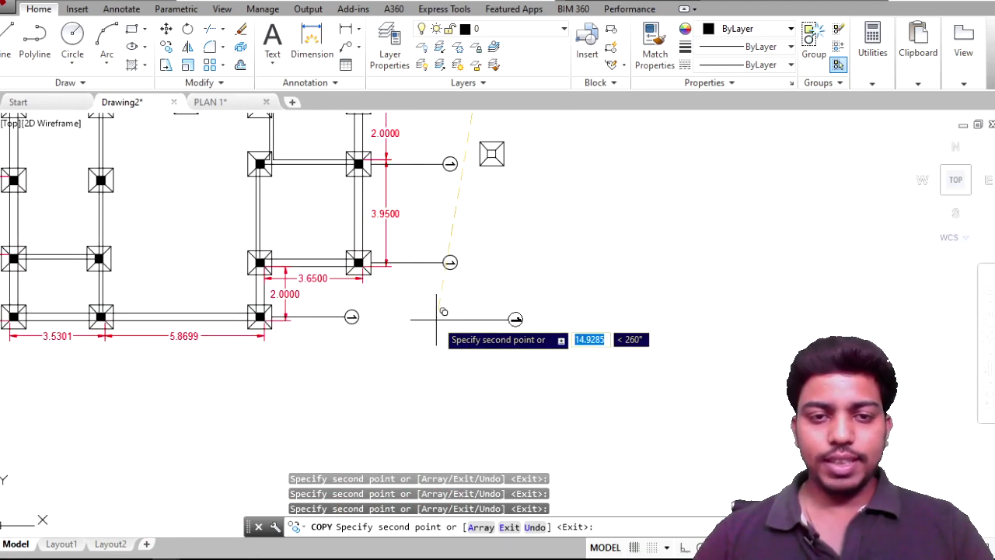
pyautogui.press('Return')
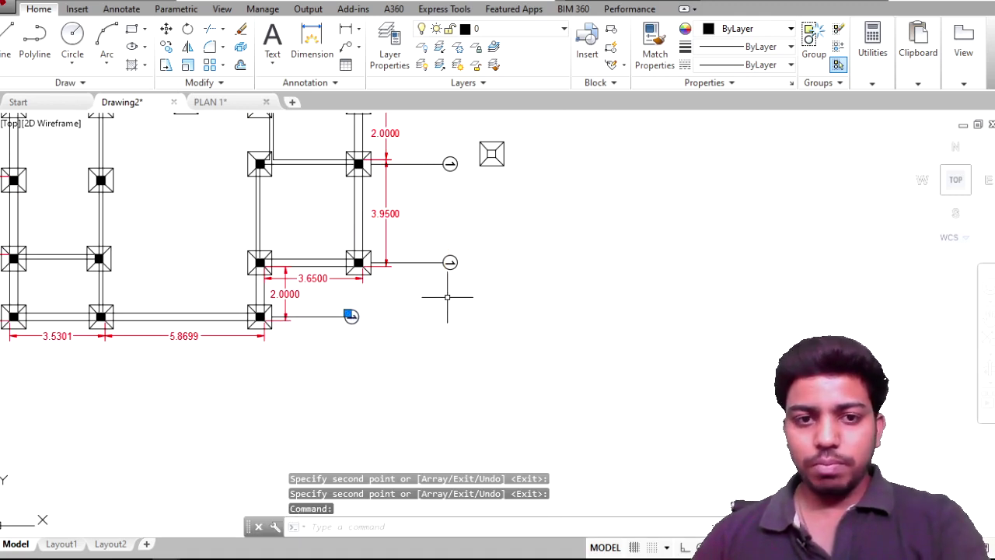
# Step: Delete the extra bubble and renumber the middle top bubble to 2
pyautogui.press('Delete')
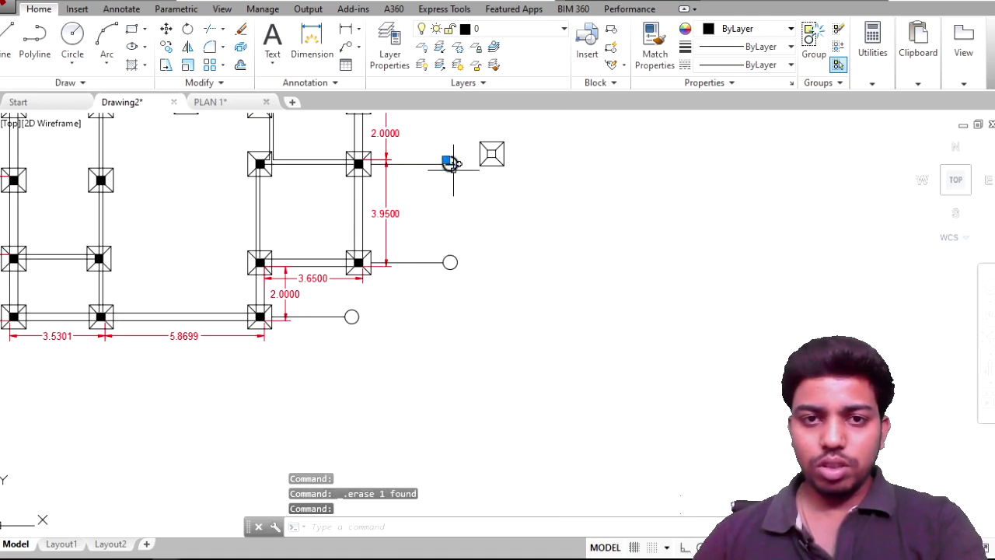
pyautogui.scroll(-2, 453, 163)
pyautogui.scroll(2, 446, 271)
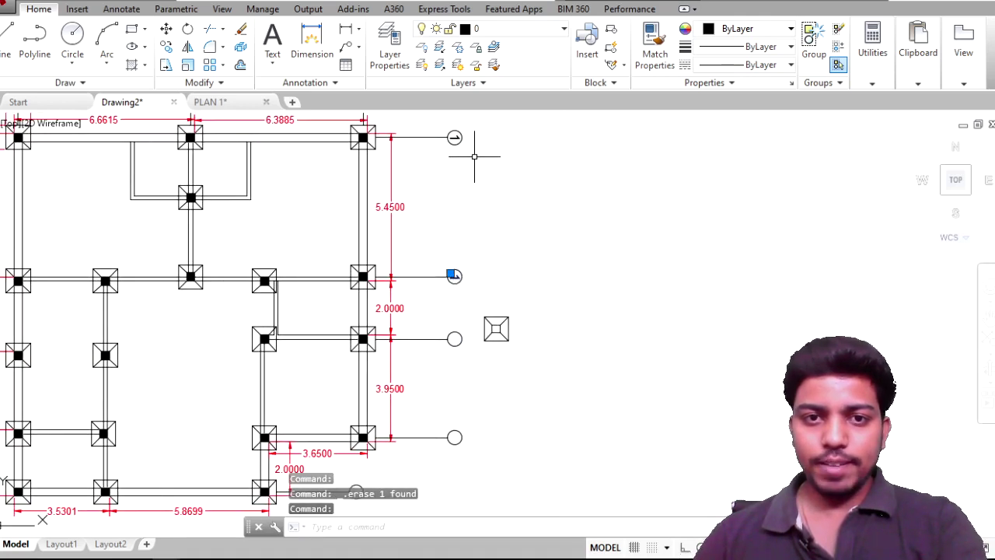
pyautogui.moveTo(346, 196); pyautogui.dragTo(533, 359, button='middle')
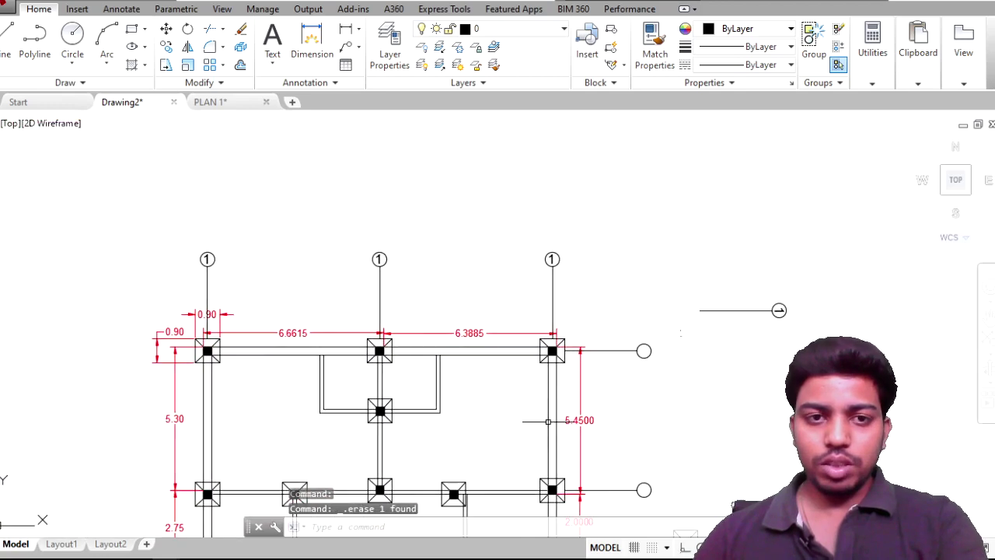
pyautogui.scroll(3, 357, 267)
pyautogui.click(396, 257)
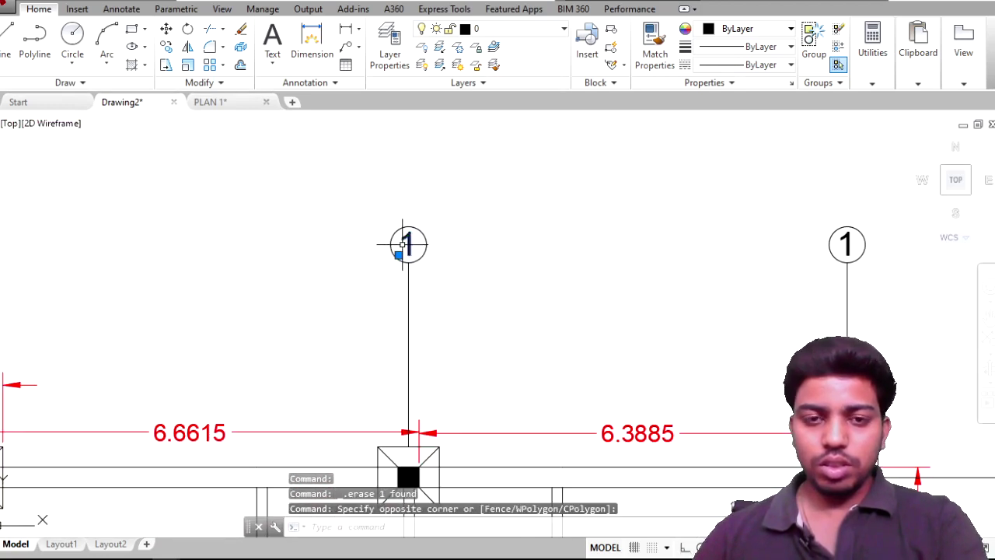
pyautogui.press('Escape')
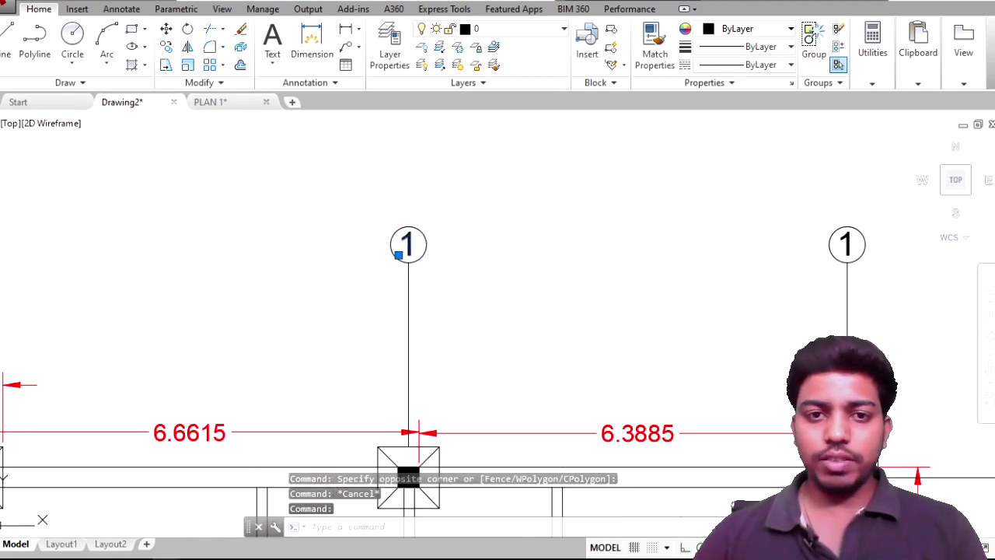
pyautogui.doubleClick(410, 246)
pyautogui.write('2')
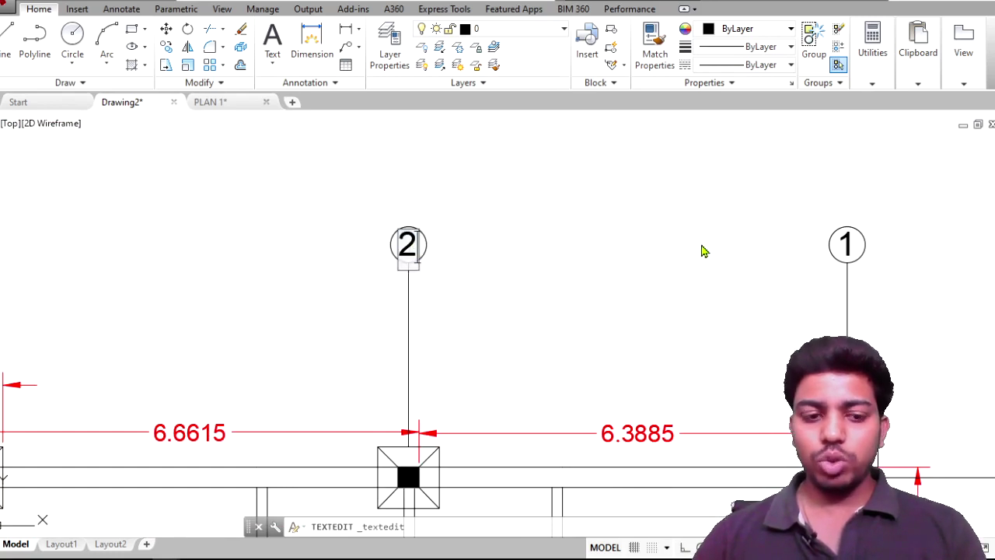
pyautogui.click(703, 250)
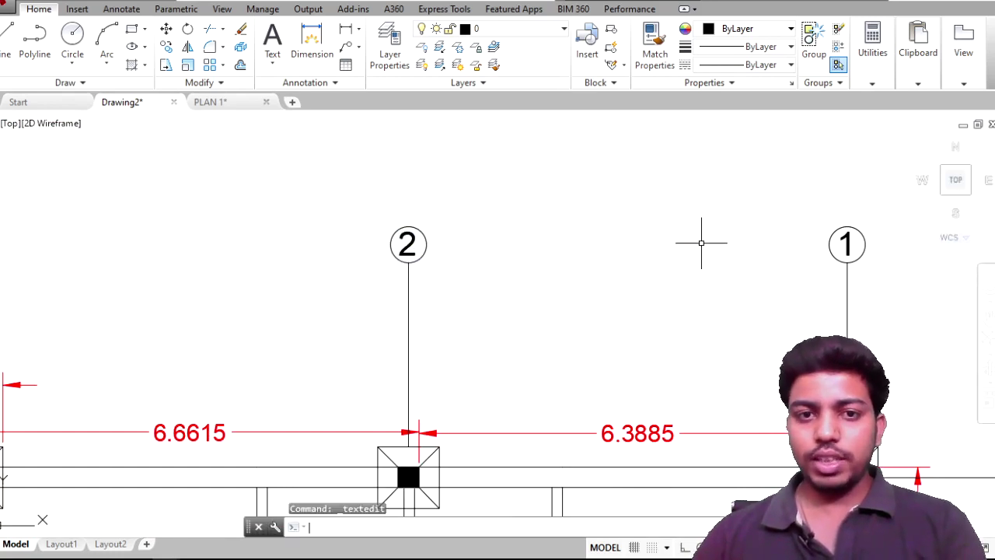
pyautogui.press('Escape')
# Step: Renumber the right top bubble to 3
pyautogui.click(847, 246)
pyautogui.doubleClick(847, 252)
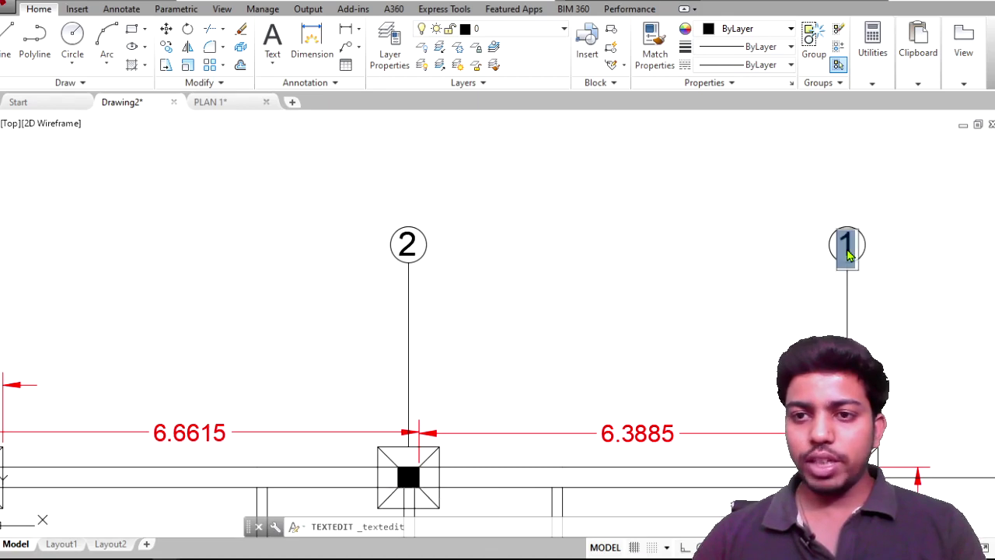
pyautogui.write('3')
pyautogui.click(826, 262)
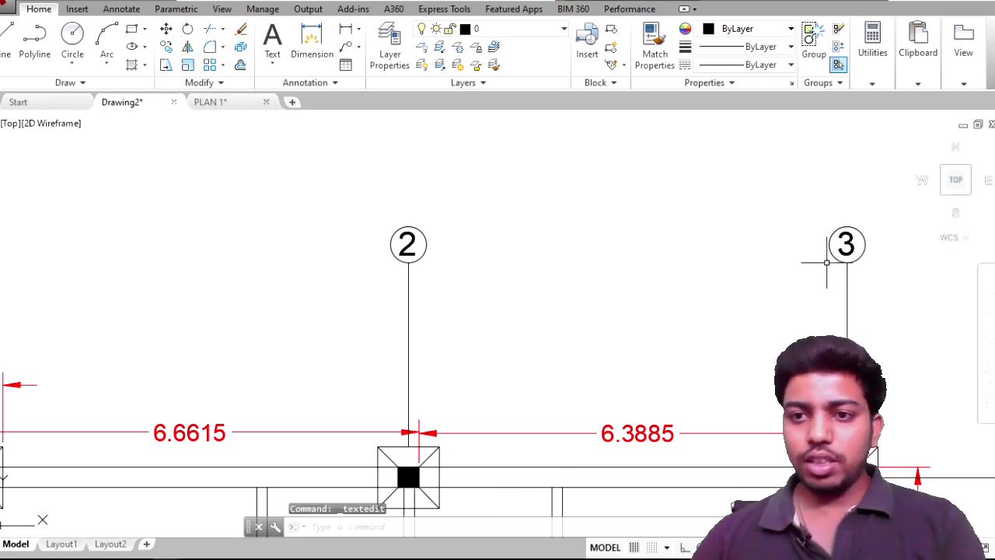
pyautogui.scroll(-3, 824, 265)
pyautogui.moveTo(908, 366); pyautogui.dragTo(633, 311, button='middle')
pyautogui.scroll(4, 662, 298)
# Step: Write a capital A at the default 0.3487 height inside the right-side grid bubble
pyautogui.scroll(-4, 662, 298)
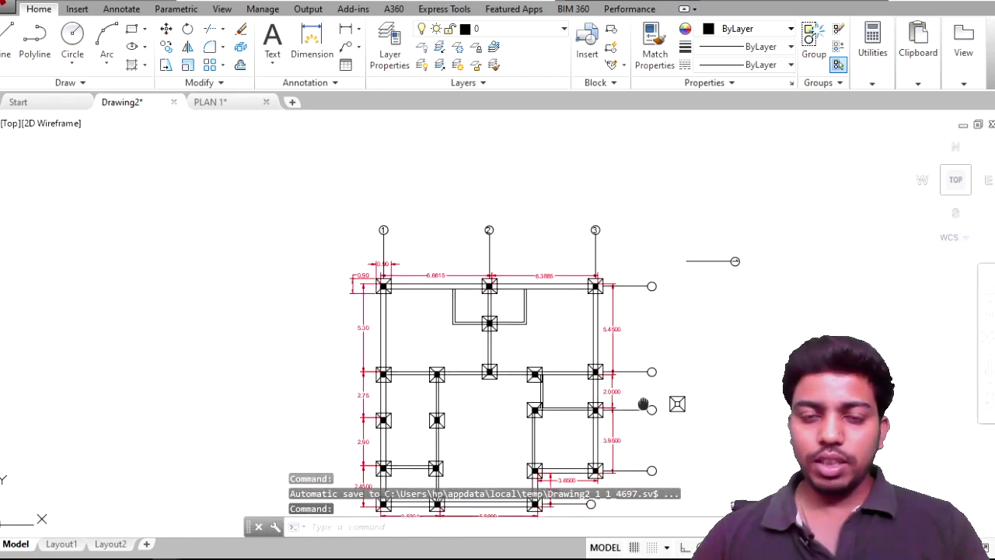
pyautogui.moveTo(676, 402); pyautogui.dragTo(562, 195, button='middle')
pyautogui.scroll(3, 477, 293)
pyautogui.scroll(2, 429, 271)
pyautogui.write('text')
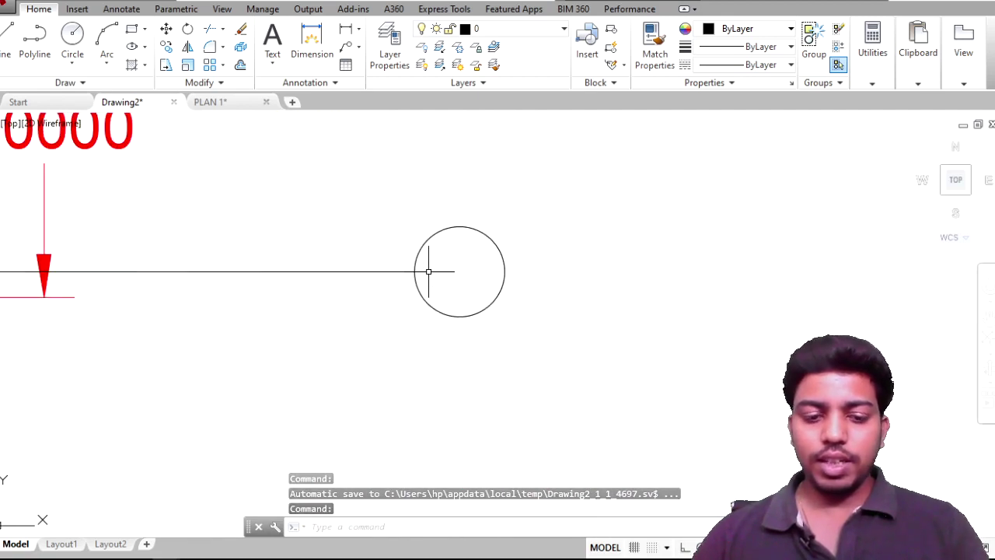
pyautogui.press('Return')
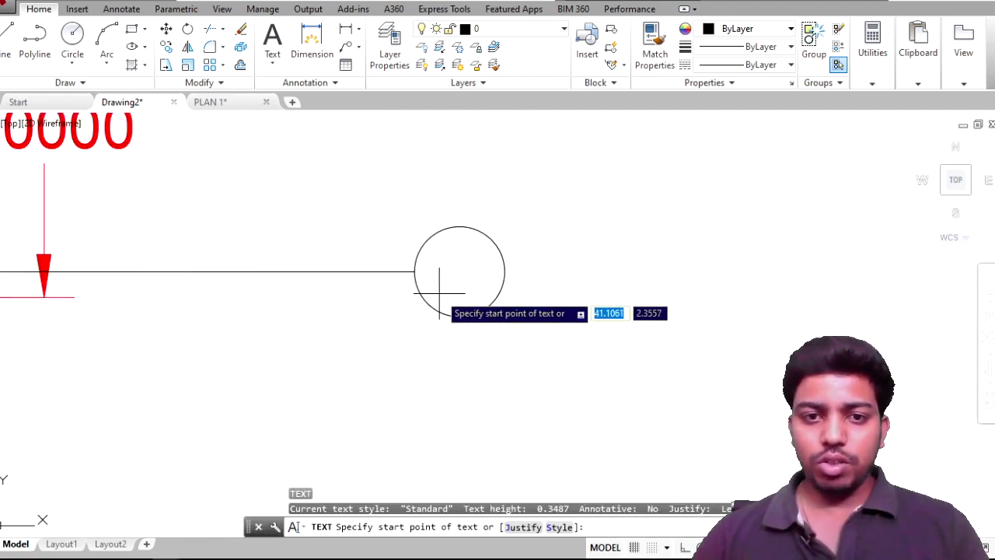
pyautogui.click(444, 297)
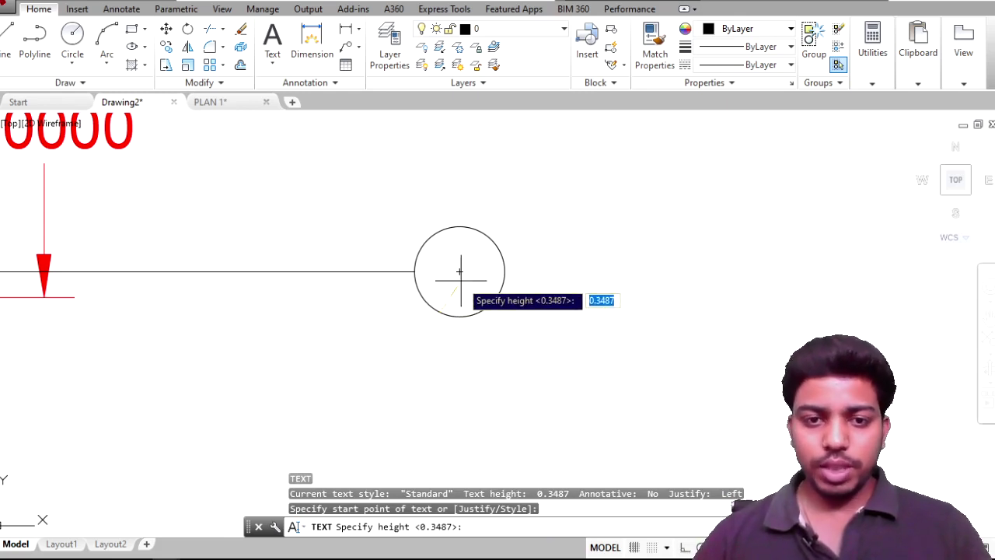
pyautogui.scroll(4, 440, 250)
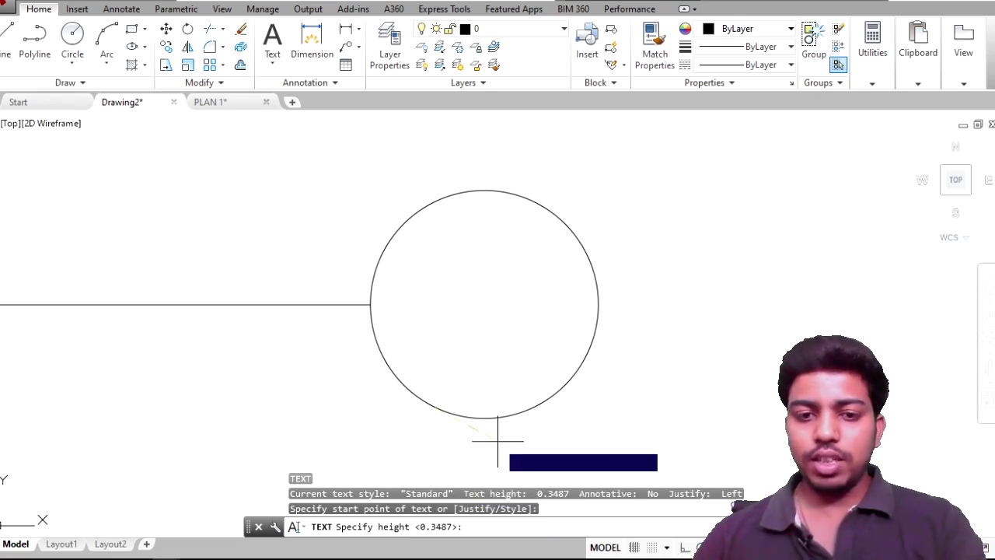
pyautogui.press('Return')
pyautogui.press('Return')
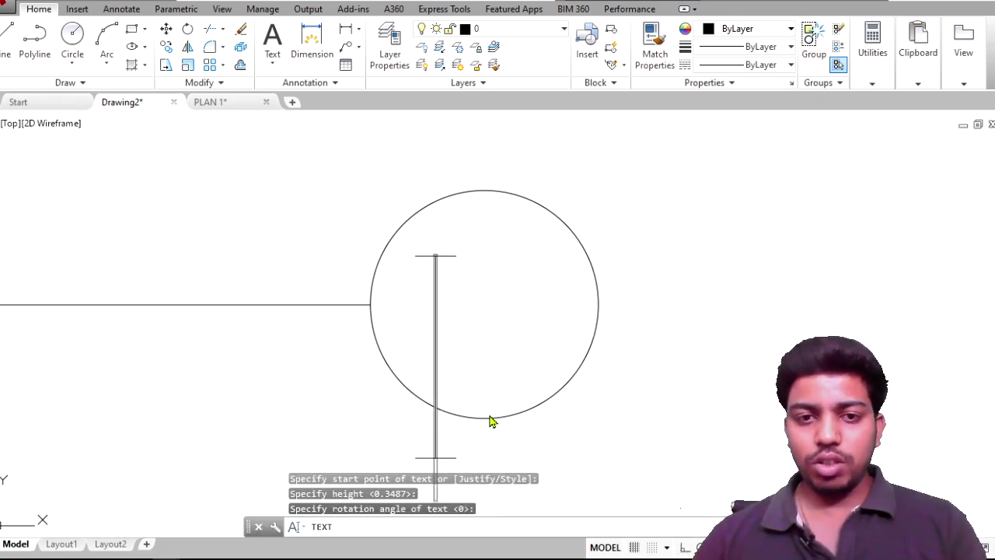
pyautogui.write('a')
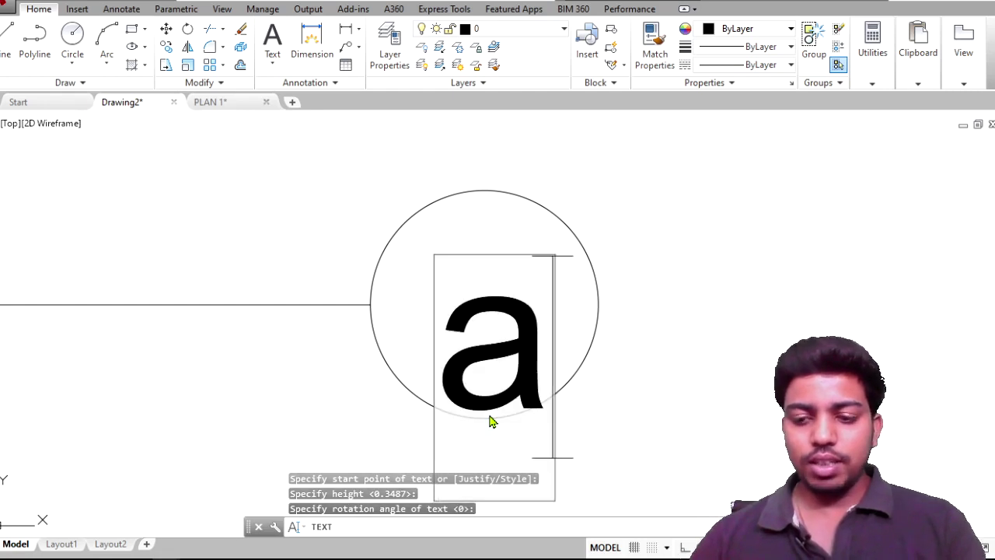
pyautogui.press('BackSpace')
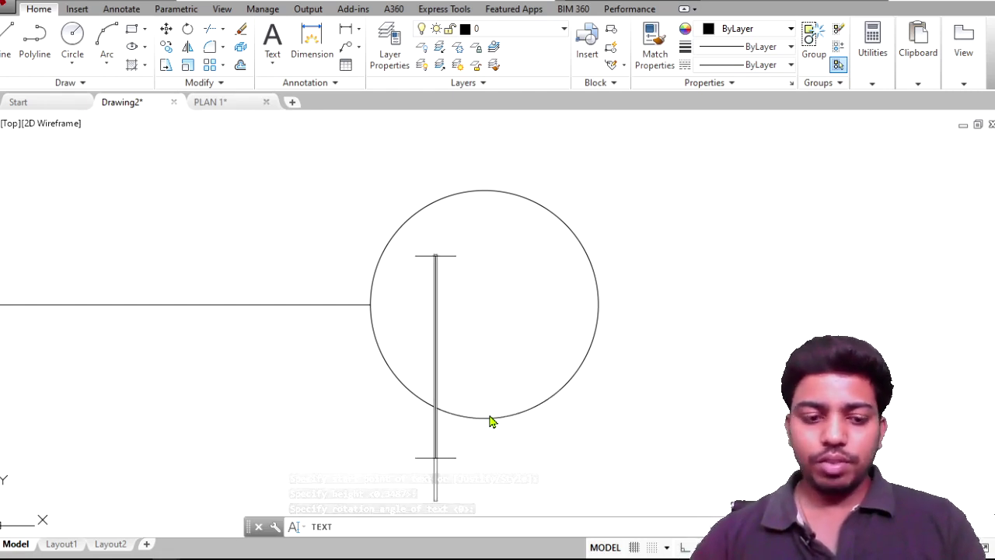
pyautogui.write('A')
pyautogui.press('Return')
pyautogui.press('Return')
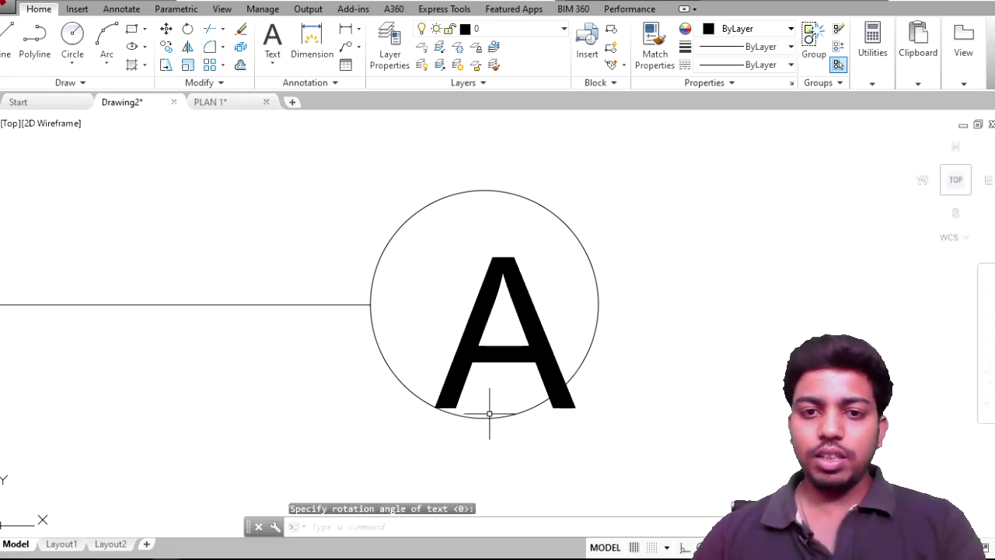
# Step: Move the letter A to the bubble's centre, then reselect it and pick a copy base point
pyautogui.click(484, 358)
pyautogui.click(427, 347)
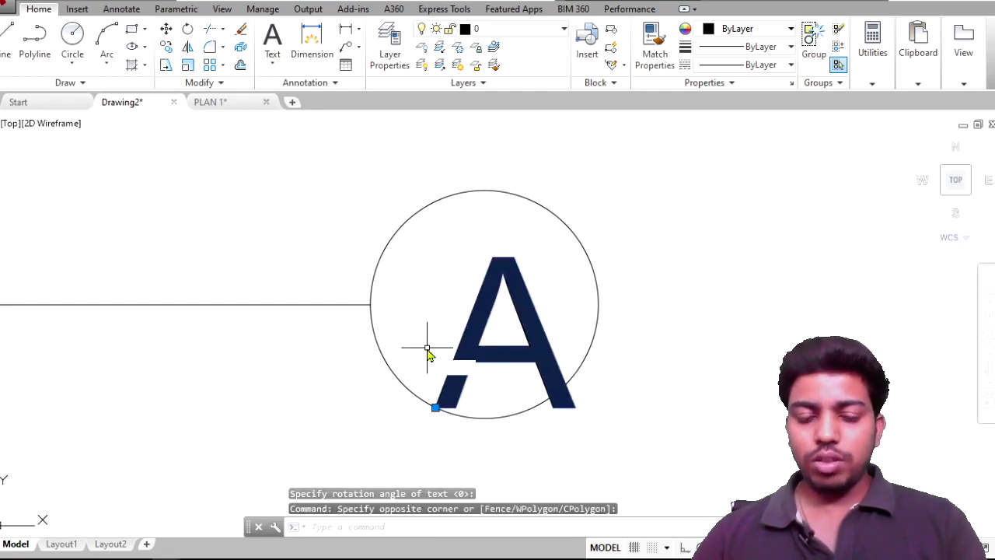
pyautogui.write('m')
pyautogui.press('Return')
pyautogui.click(557, 350)
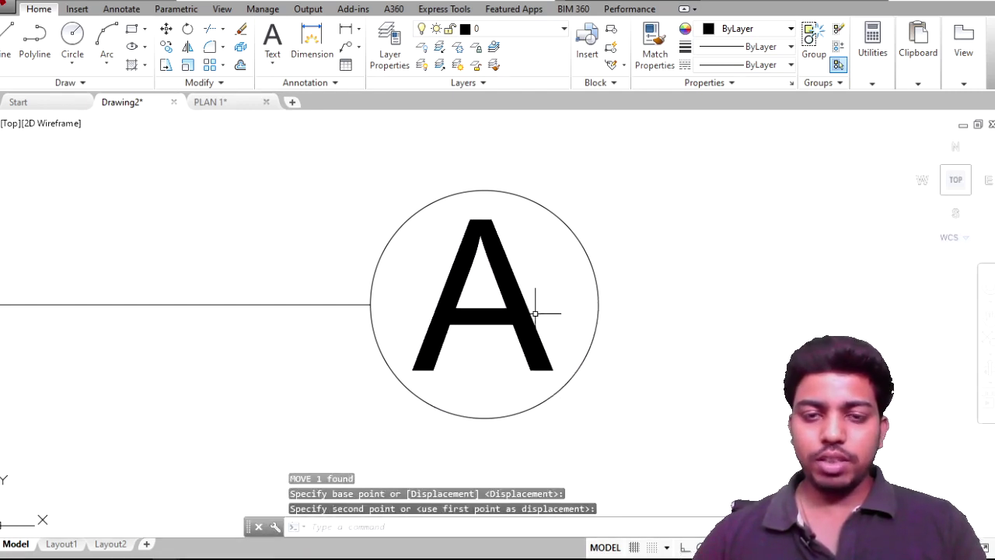
pyautogui.click(535, 314)
pyautogui.click(544, 315)
pyautogui.click(465, 284)
pyautogui.press('Return')
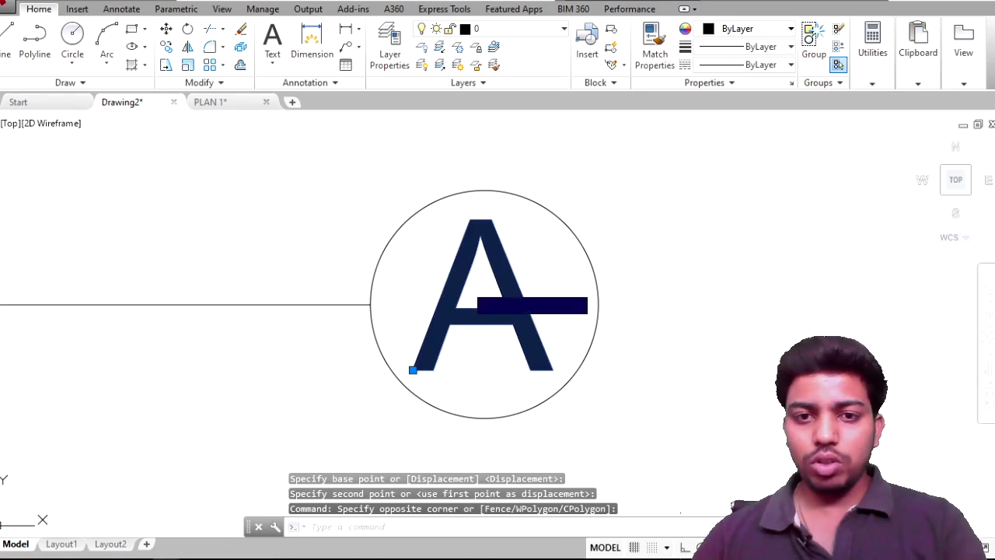
pyautogui.click(459, 297)
# Step: Copy the letter A into the next two right-side grid bubbles
pyautogui.scroll(-5, 467, 300)
pyautogui.scroll(4, 628, 262)
pyautogui.scroll(3, 645, 256)
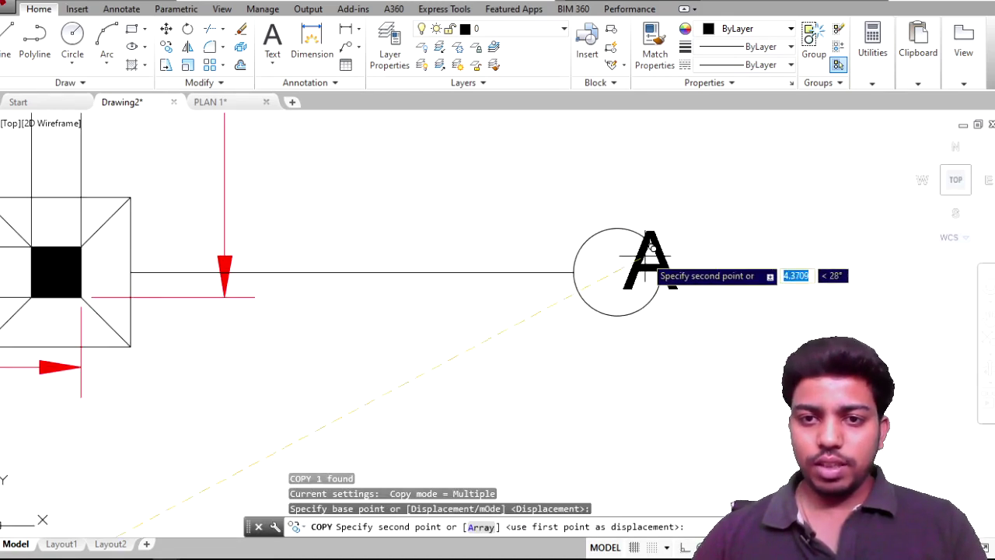
pyautogui.click(617, 268)
pyautogui.scroll(-3, 618, 272)
pyautogui.moveTo(615, 283); pyautogui.dragTo(604, 329, button='middle')
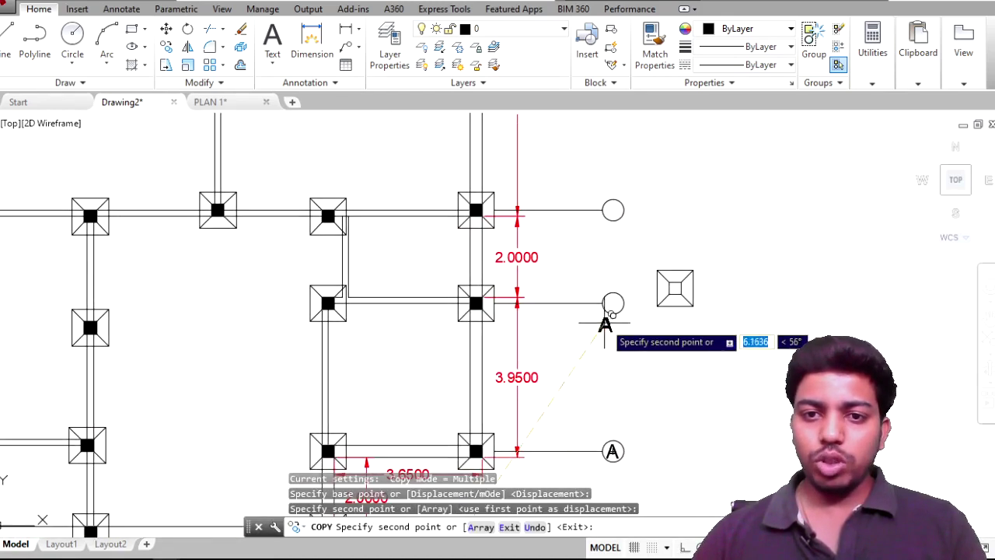
pyautogui.scroll(4, 615, 311)
pyautogui.click(624, 270)
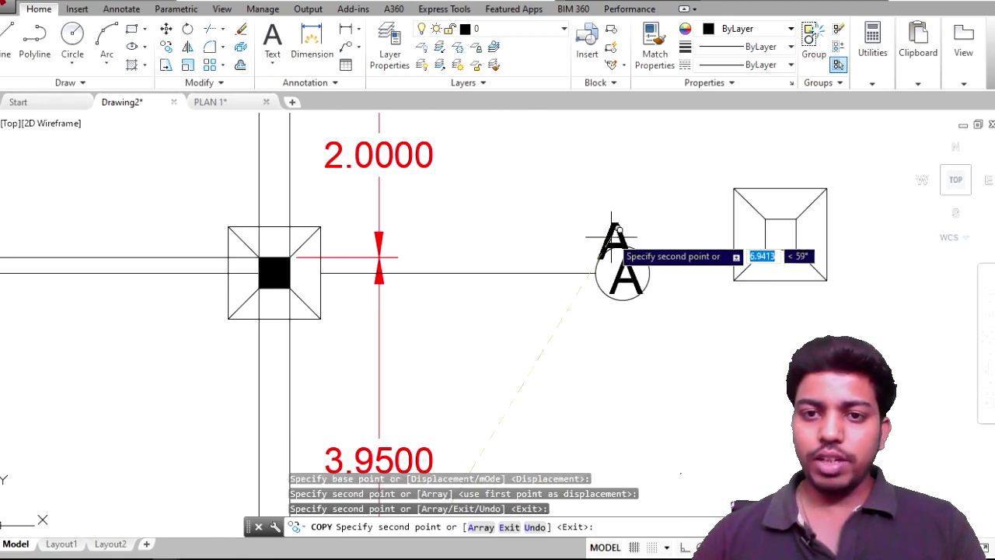
# Step: Place another A bubble copy at the right end of the next horizontal grid line
pyautogui.scroll(-3, 607, 327)
pyautogui.scroll(3, 610, 230)
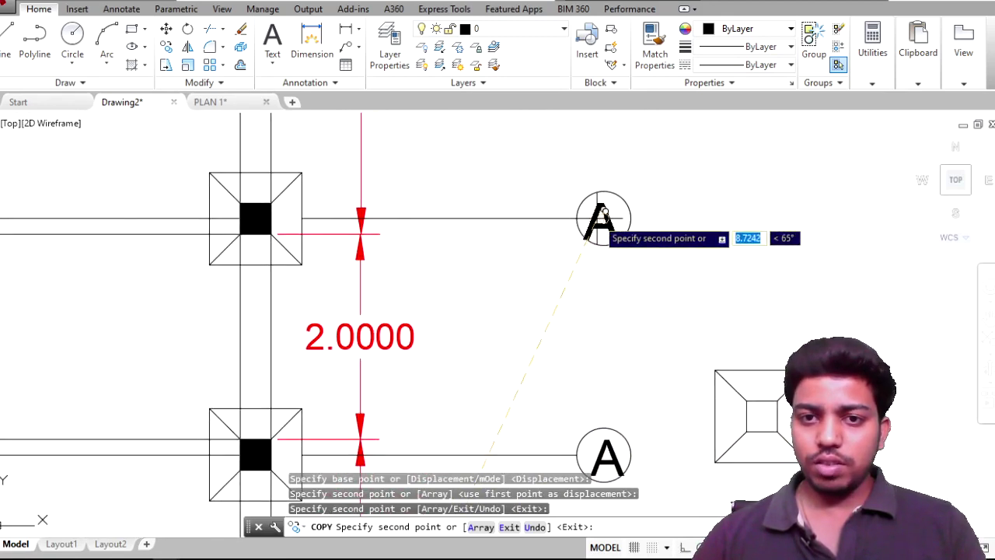
pyautogui.scroll(4, 605, 219)
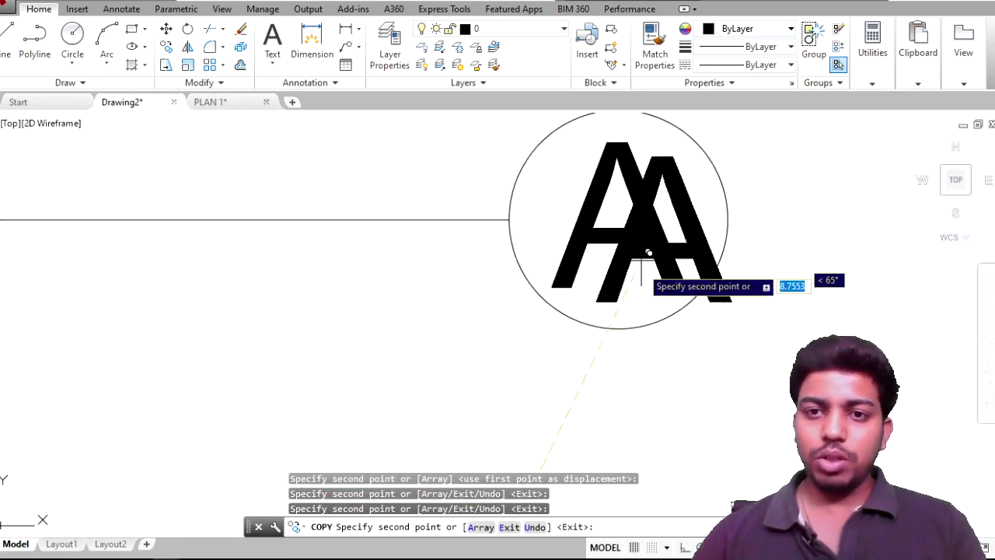
pyautogui.scroll(-5, 637, 204)
pyautogui.scroll(-2, 636, 207)
pyautogui.moveTo(636, 244)
pyautogui.mouseDown(button='middle')
pyautogui.moveTo(637, 315)
pyautogui.moveTo(613, 303)
pyautogui.mouseUp(button='middle')
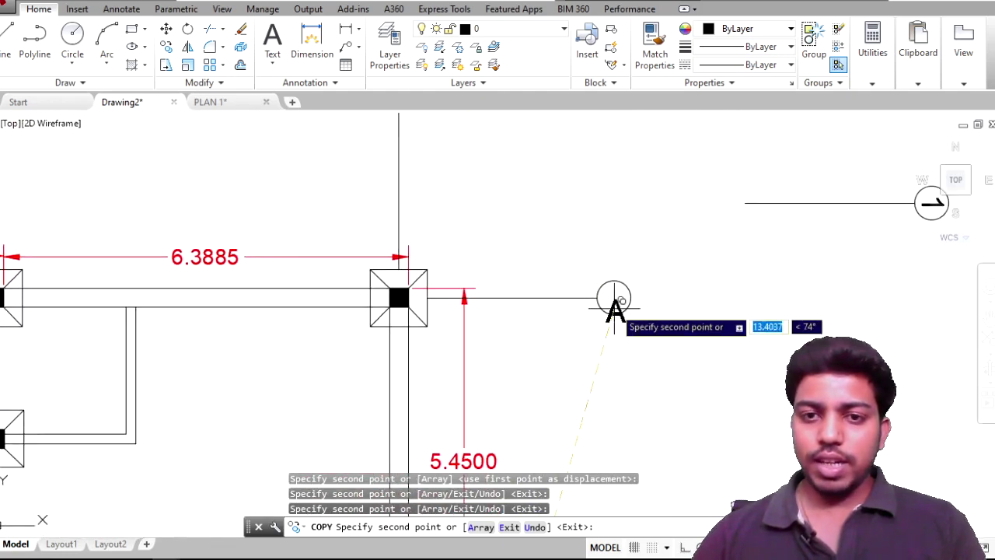
pyautogui.scroll(4, 614, 300)
pyautogui.scroll(-3, 606, 269)
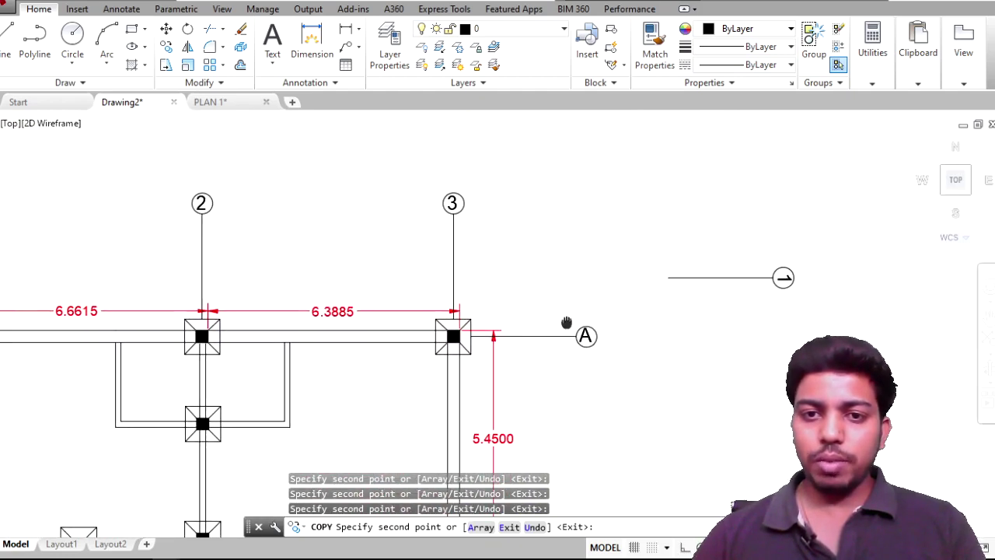
pyautogui.click(567, 326)
pyautogui.press('Return')
pyautogui.scroll(-3, 569, 389)
pyautogui.scroll(2, 595, 229)
pyautogui.moveTo(568, 388)
pyautogui.mouseDown(button='middle')
pyautogui.moveTo(596, 229)
pyautogui.moveTo(592, 381)
pyautogui.mouseUp(button='middle')
pyautogui.scroll(3, 596, 226)
# Step: End the copy and relabel the first copied bubble B
pyautogui.press('Return')
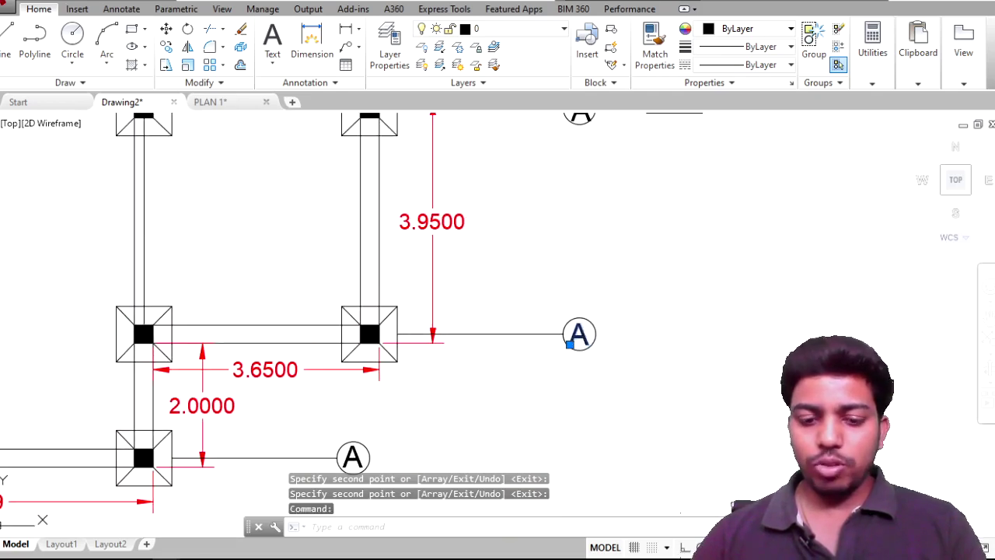
pyautogui.doubleClick(578, 334)
pyautogui.write('B')
pyautogui.press('Return')
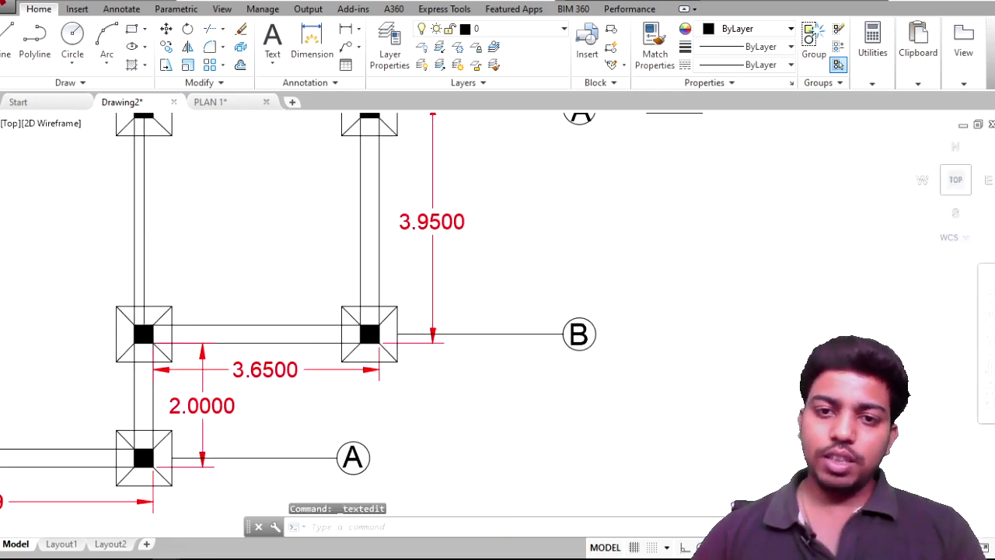
# Step: Recentre the next bubble's letter with MOVE and relabel it C
pyautogui.scroll(4, 588, 332)
pyautogui.moveTo(572, 124); pyautogui.dragTo(528, 537, button='middle')
pyautogui.click(528, 225)
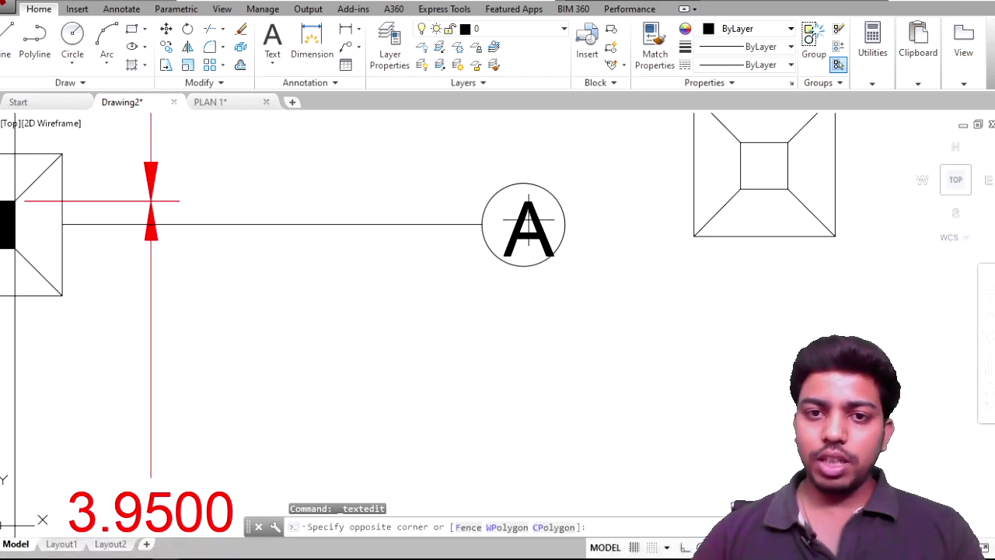
pyautogui.click(514, 229)
pyautogui.press('m')
pyautogui.press('Return')
pyautogui.click(514, 230)
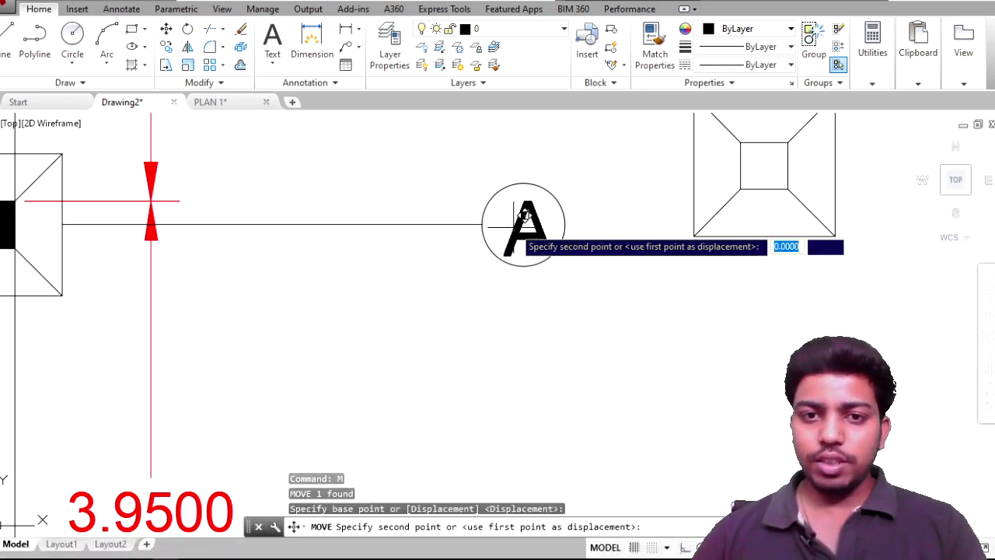
pyautogui.click(520, 220)
pyautogui.click(521, 217)
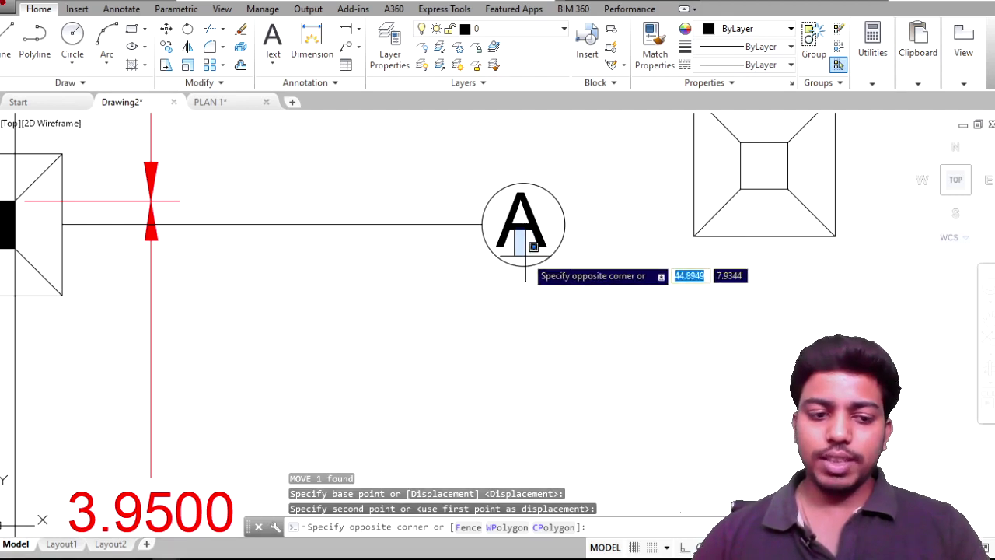
pyautogui.press('Escape')
pyautogui.doubleClick(512, 232)
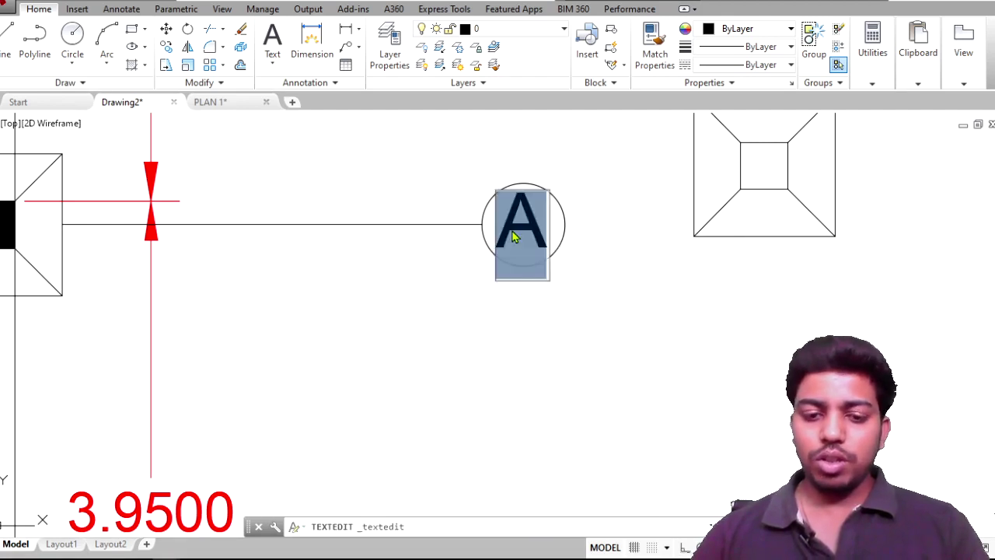
pyautogui.write('C')
pyautogui.press('Return')
# Step: Relabel the next copied bubble D
pyautogui.scroll(4, 545, 216)
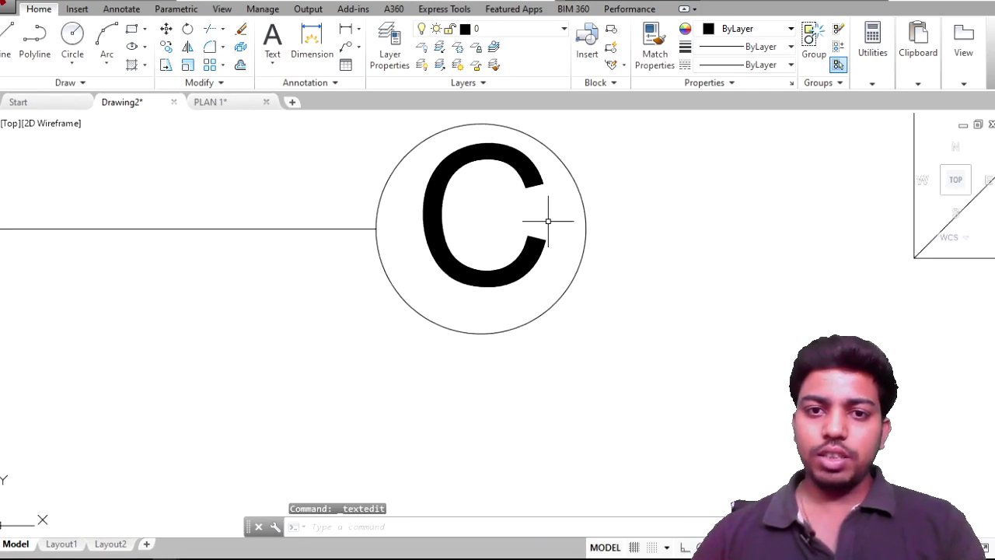
pyautogui.scroll(-8, 542, 241)
pyautogui.moveTo(542, 241); pyautogui.dragTo(526, 360, button='middle')
pyautogui.scroll(3, 511, 268)
pyautogui.click(503, 282)
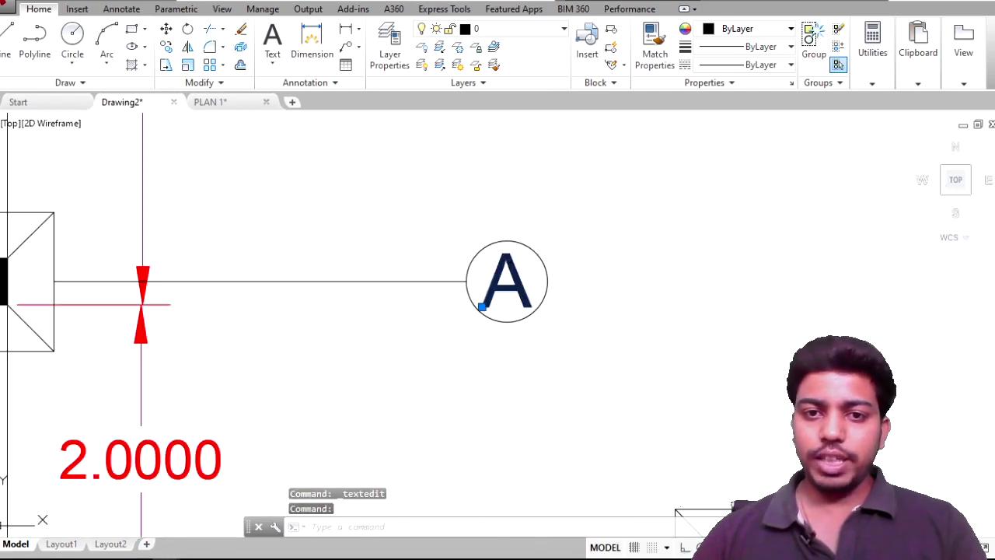
pyautogui.doubleClick(507, 279)
pyautogui.write('D')
pyautogui.press('Return')
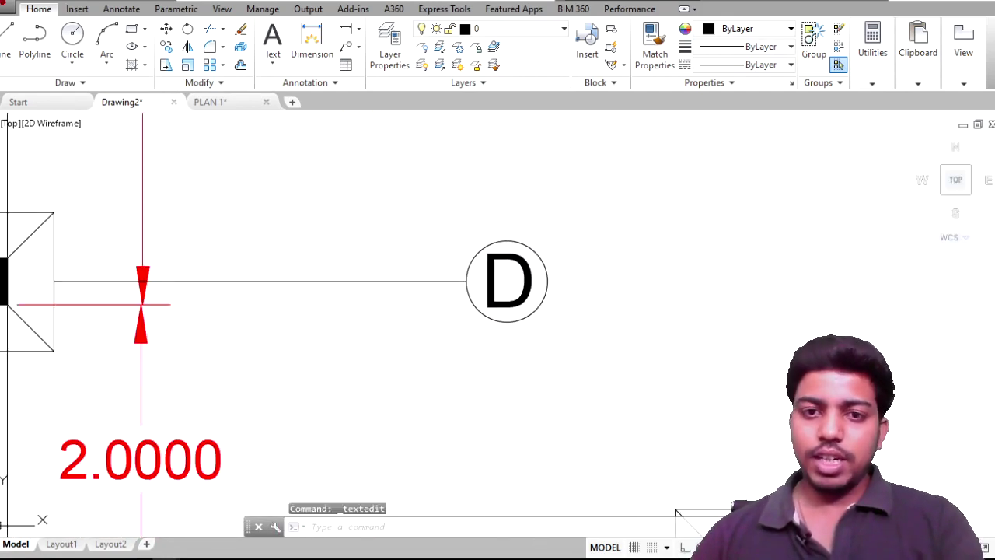
# Step: Relabel the top right-side bubble E
pyautogui.scroll(-2, 507, 261)
pyautogui.scroll(-6, 510, 327)
pyautogui.scroll(4, 451, 362)
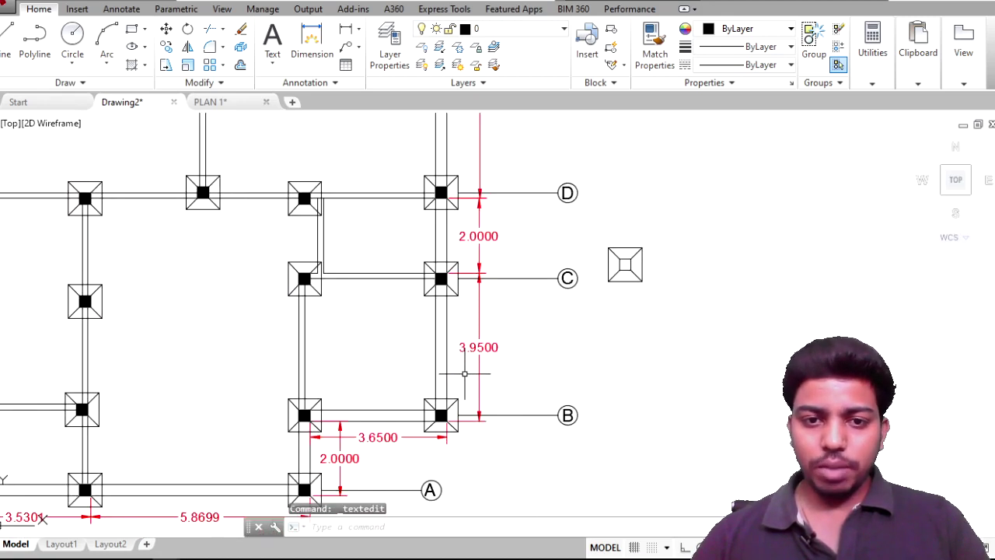
pyautogui.scroll(-3, 594, 202)
pyautogui.scroll(3, 497, 295)
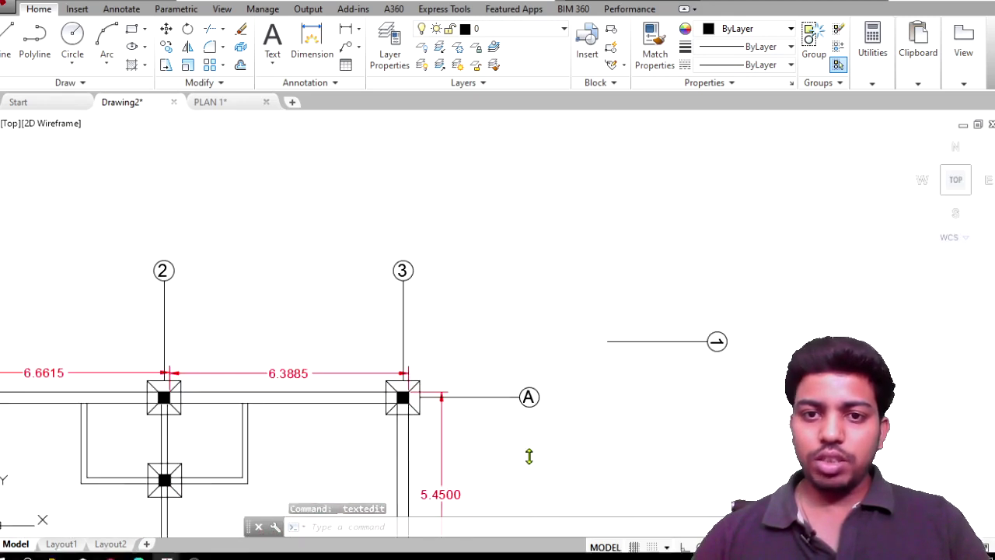
pyautogui.scroll(4, 540, 399)
pyautogui.scroll(2, 532, 397)
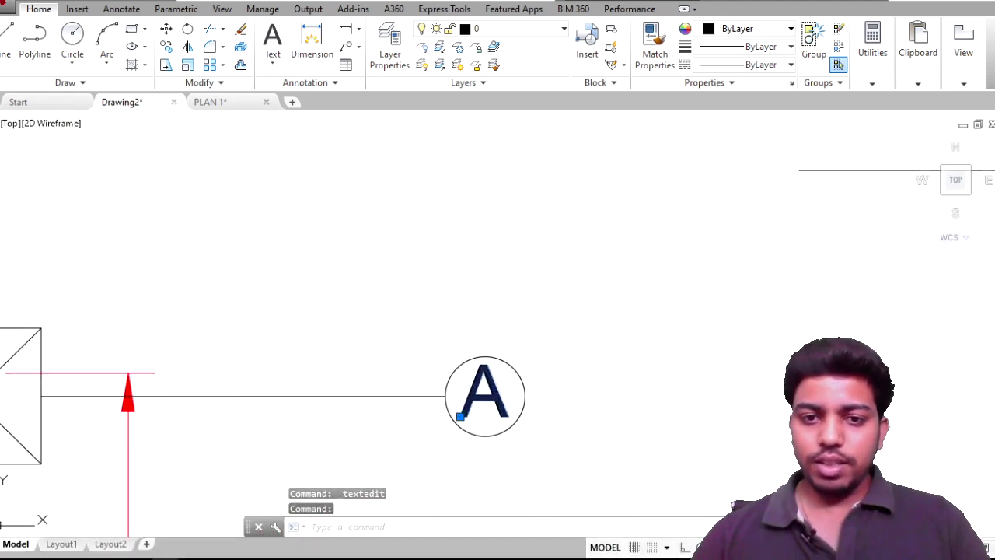
pyautogui.doubleClick(501, 403)
pyautogui.write('E')
pyautogui.press('Return')
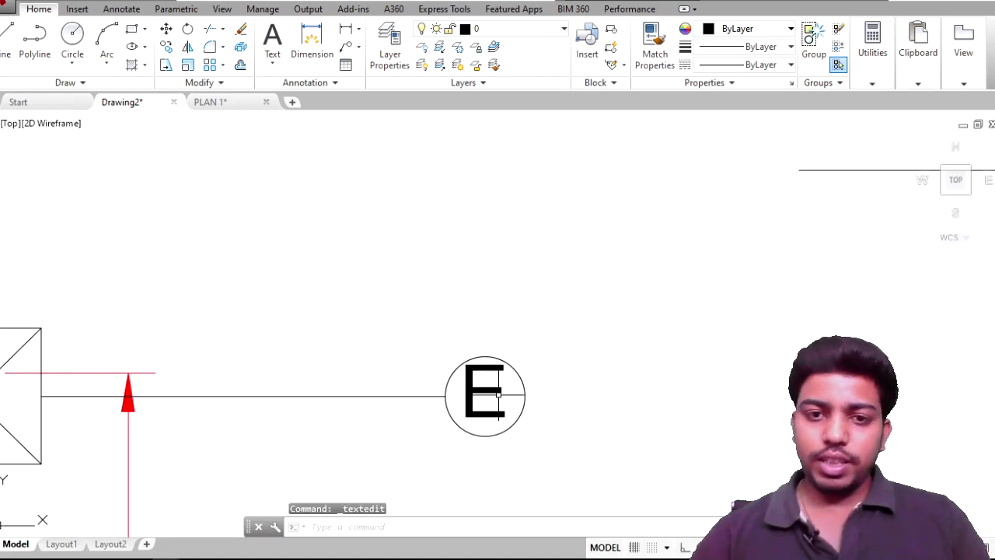
pyautogui.scroll(-5, 491, 395)
pyautogui.scroll(-3, 493, 394)
# Step: Delete the stray short line beside the lettered grid
pyautogui.moveTo(626, 451); pyautogui.dragTo(677, 283, button='middle')
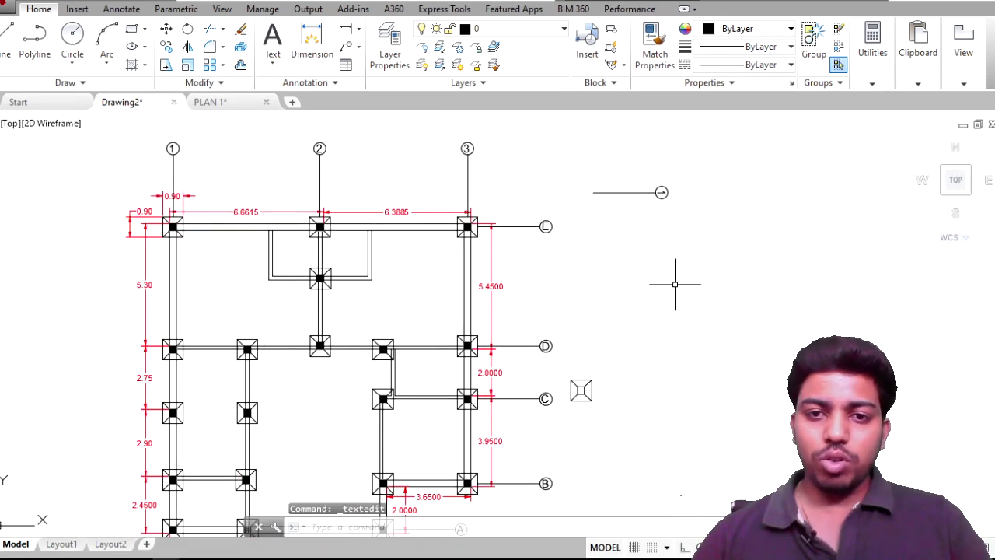
pyautogui.click(716, 237)
pyautogui.click(644, 167)
pyautogui.press('Delete')
# Step: Delete the loose footing symbol near bubble C and centre the full plan on screen
pyautogui.click(610, 459)
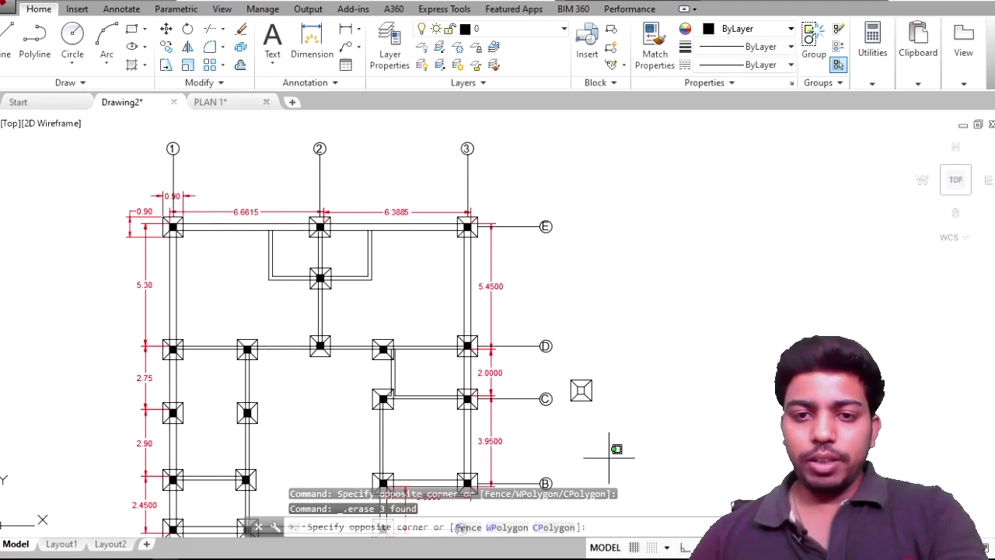
pyautogui.click(576, 379)
pyautogui.press('Delete')
pyautogui.scroll(-3, 467, 362)
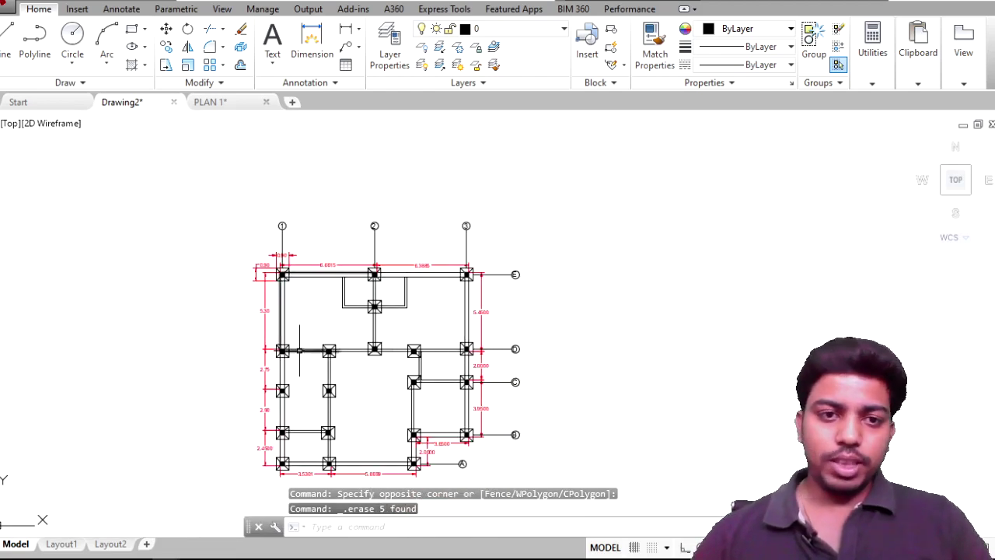
pyautogui.moveTo(340, 296); pyautogui.dragTo(350, 225, button='middle')
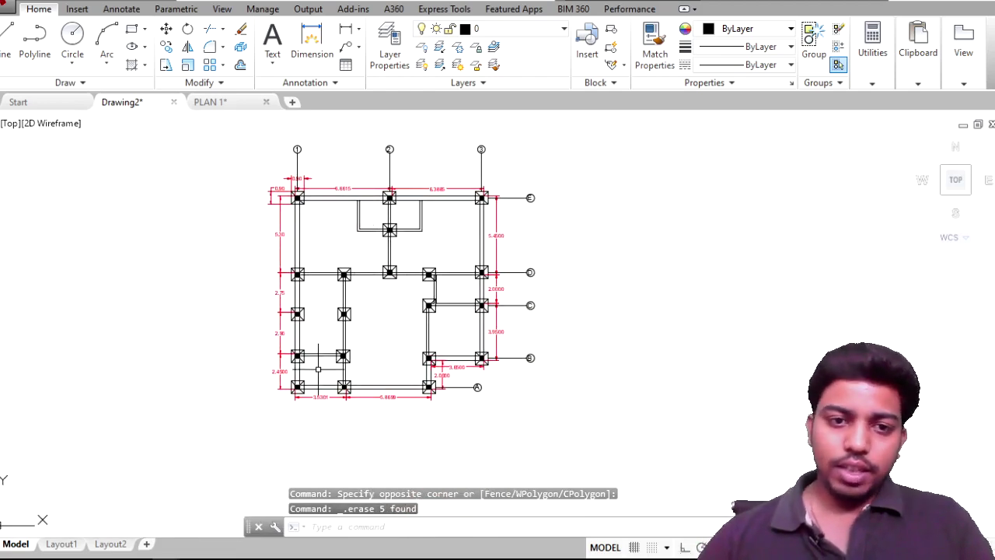
pyautogui.scroll(4, 318, 369)
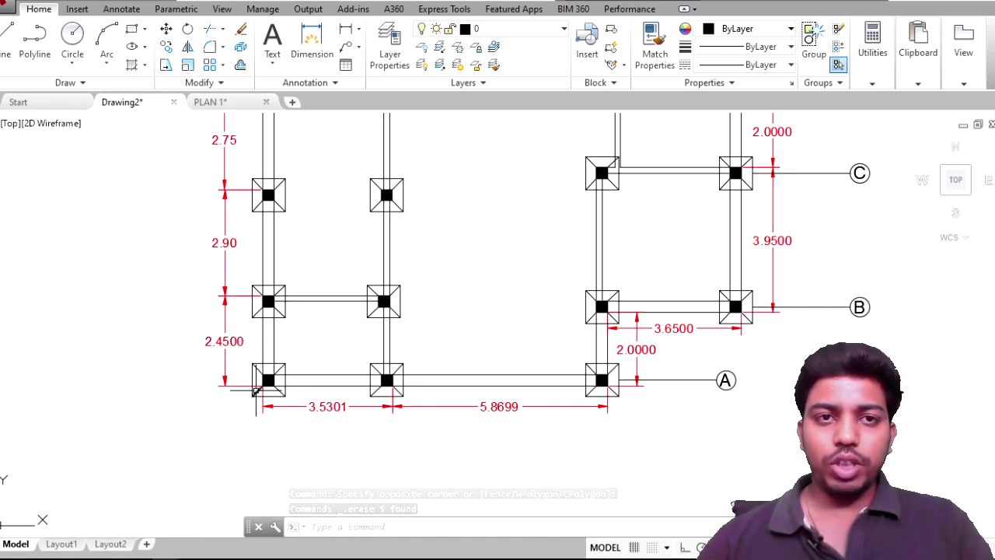
pyautogui.moveTo(256, 390); pyautogui.dragTo(294, 325, button='middle')
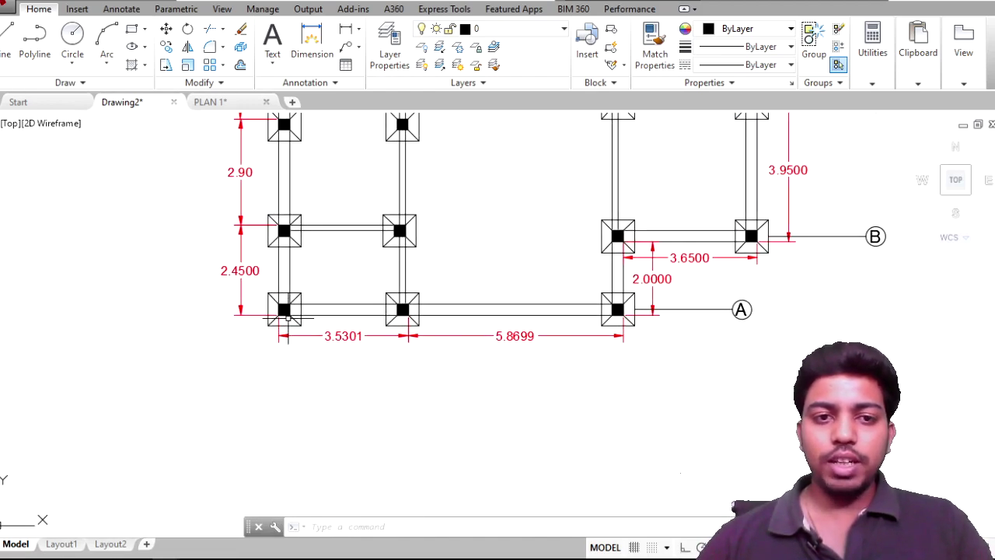
pyautogui.scroll(-4, 288, 316)
pyautogui.moveTo(273, 216); pyautogui.dragTo(251, 277, button='middle')
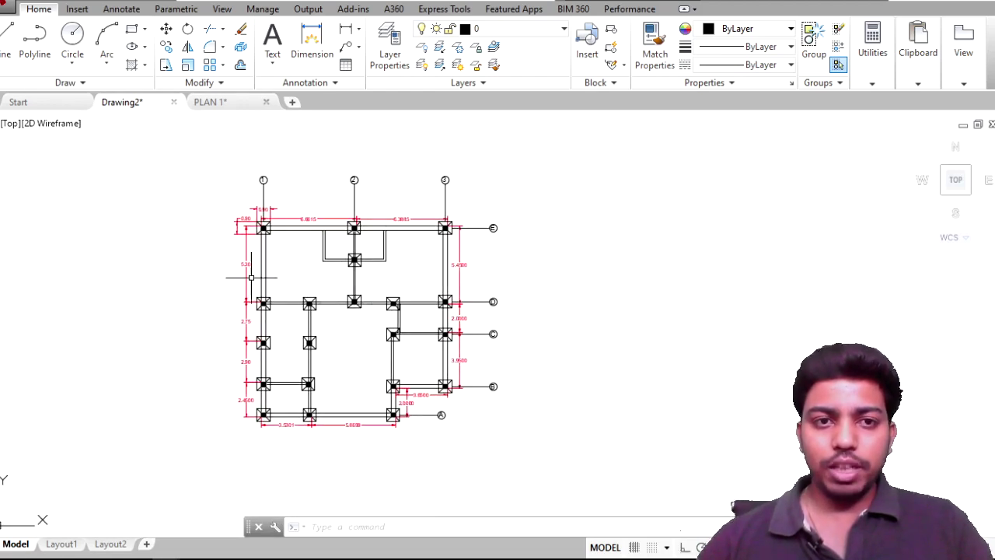
# Step: Start ZOOM and collapse the ribbon down to panel titles only
pyautogui.write('z')
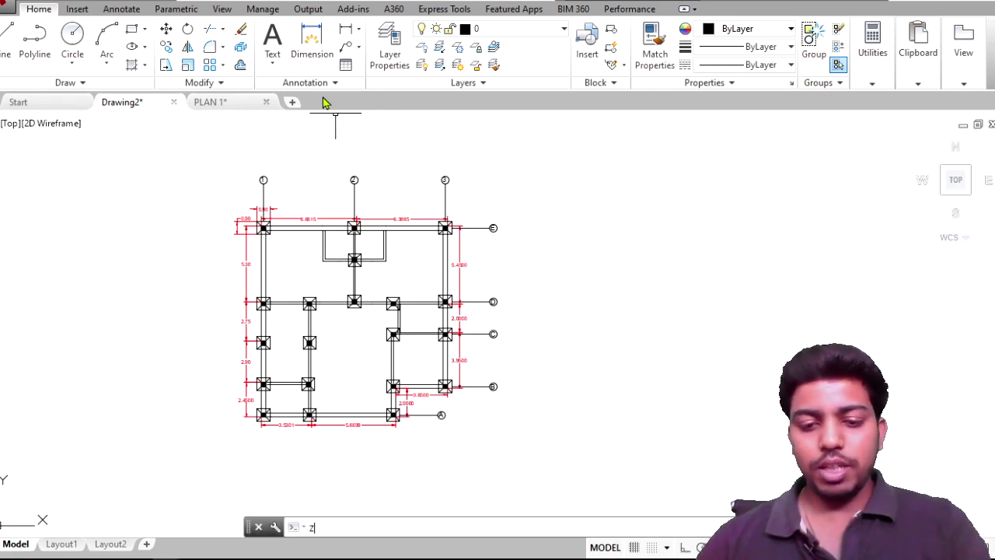
pyautogui.write('om')
pyautogui.press('Return')
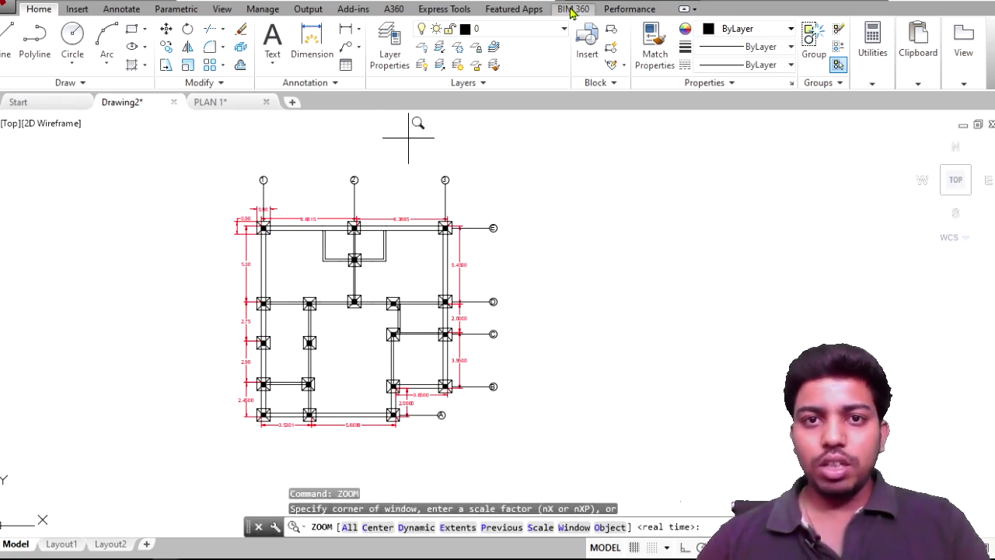
pyautogui.click(684, 9)
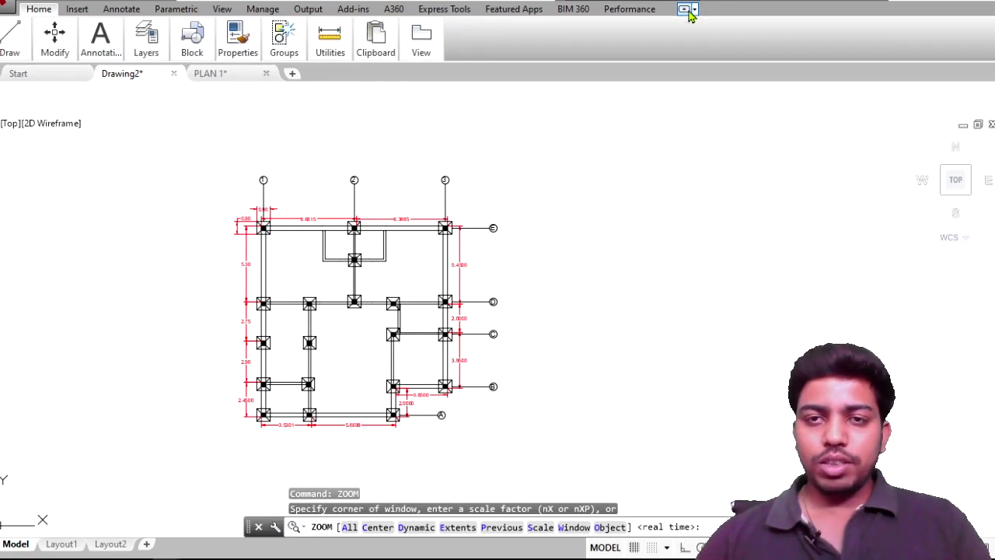
pyautogui.click(686, 10)
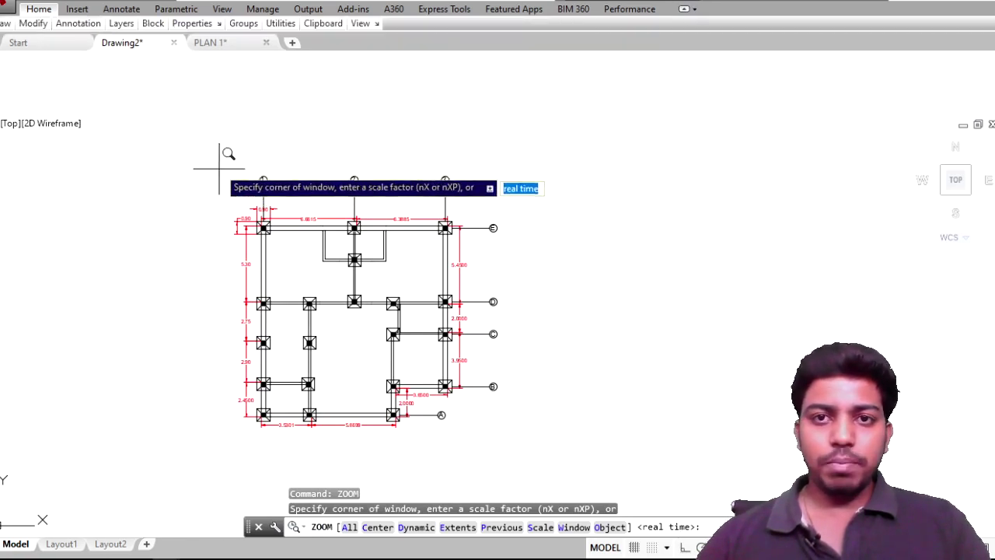
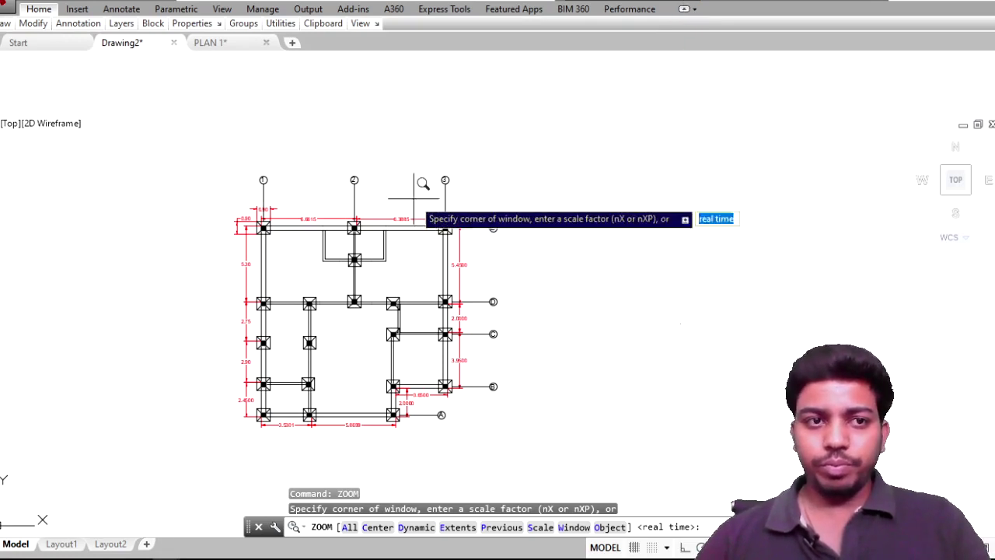
# Step: Collapse the ribbon and zoom-window twice so the foundation plan fills the drawing area
pyautogui.click(684, 10)
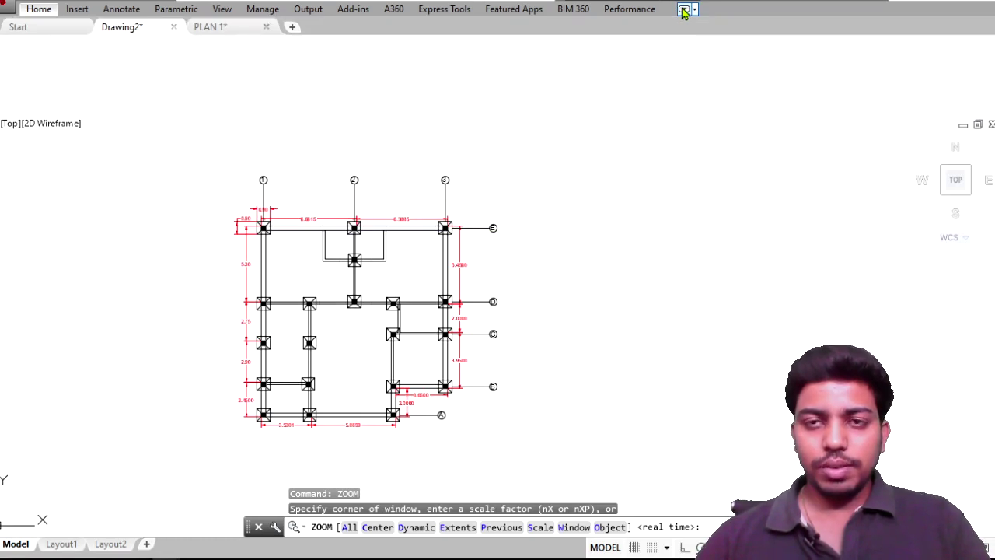
pyautogui.click(219, 163)
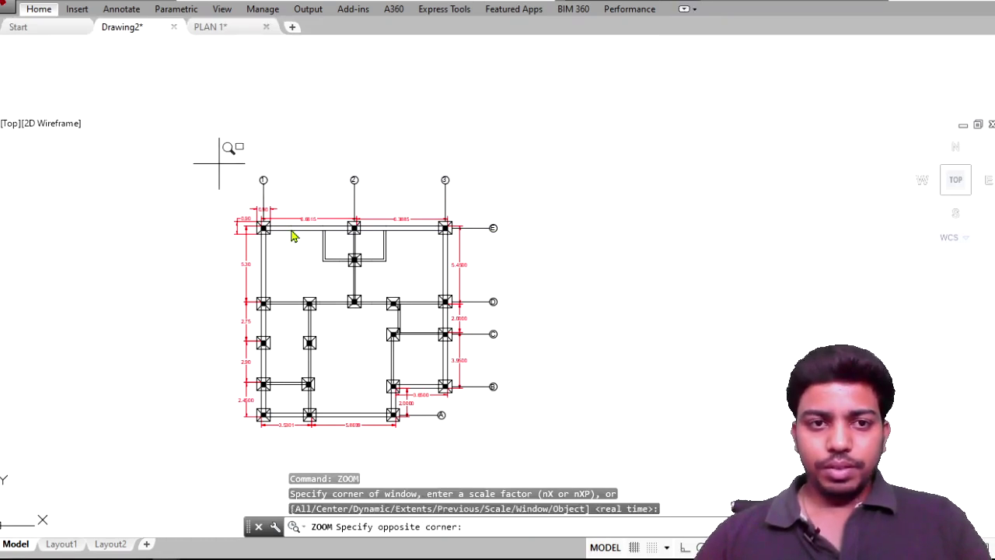
pyautogui.click(525, 426)
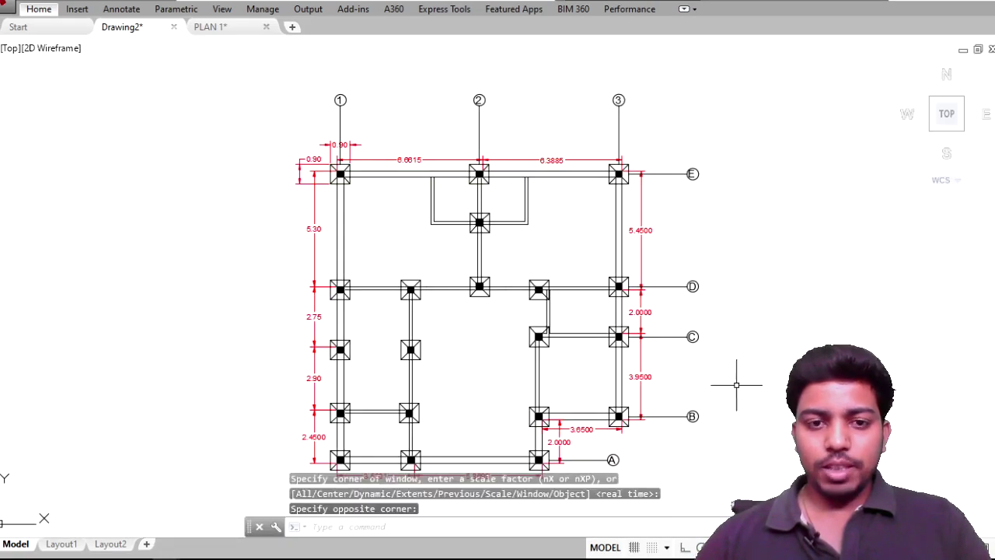
pyautogui.press('Return')
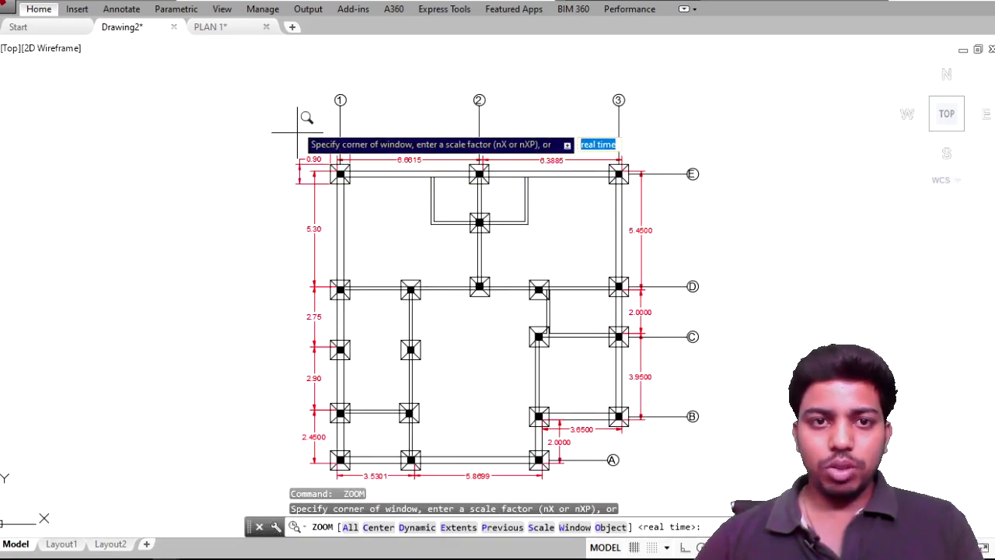
pyautogui.click(275, 81)
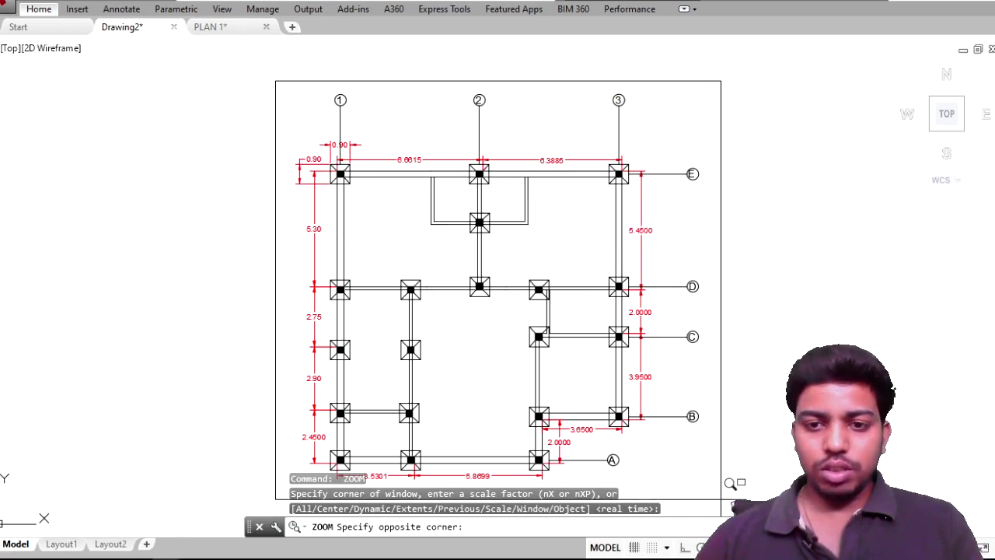
pyautogui.click(717, 485)
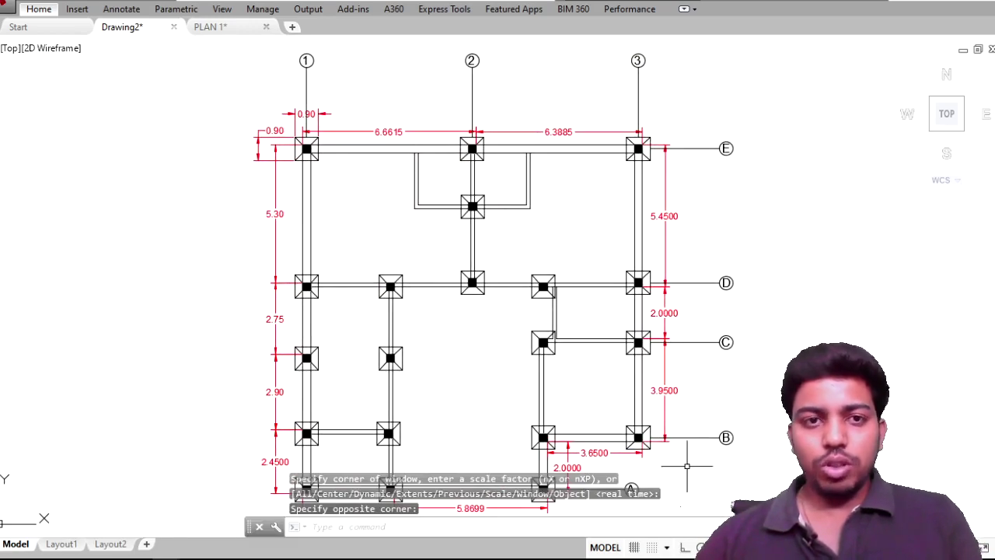
# Step: Move gridline E and its bubble down from the top row toward row D
pyautogui.click(317, 148)
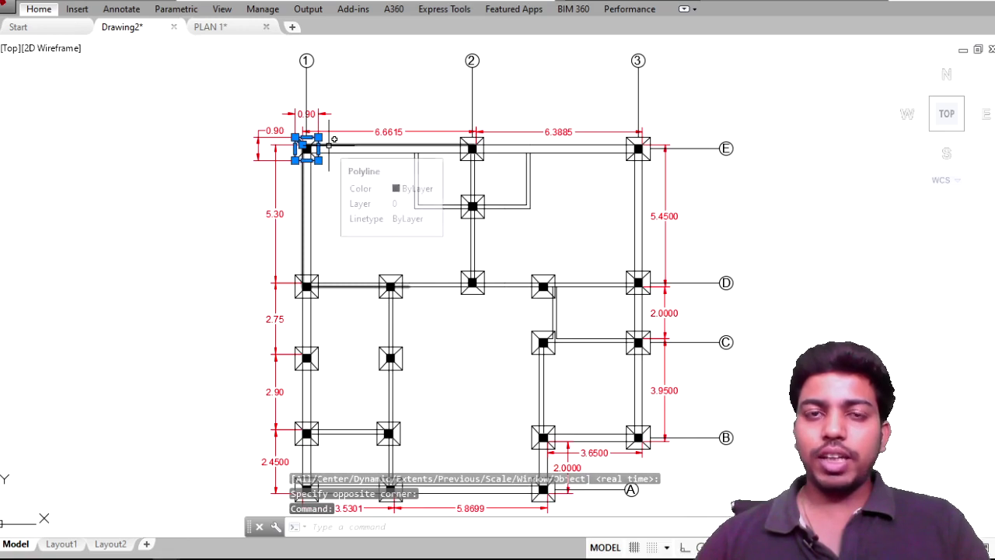
pyautogui.press('Escape')
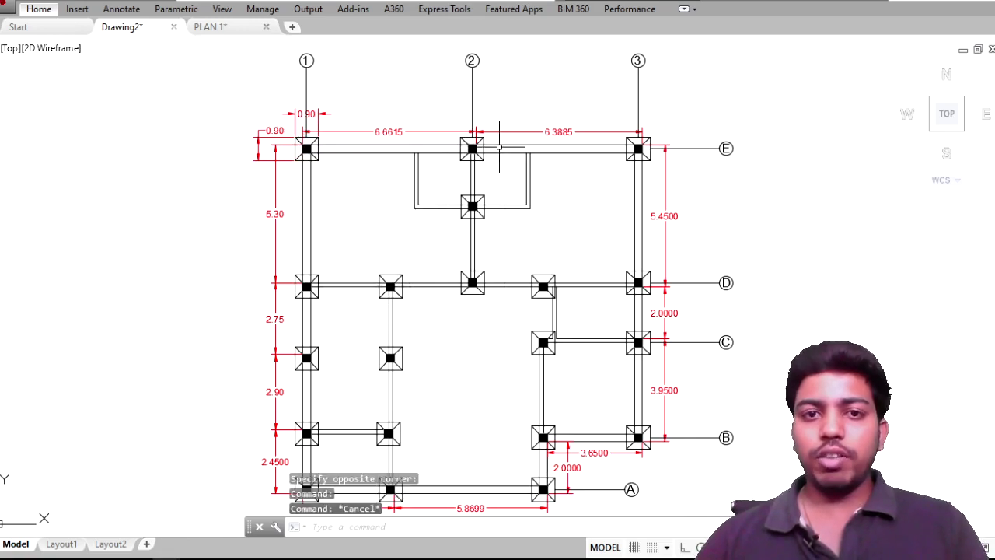
pyautogui.click(482, 147)
pyautogui.press('Escape')
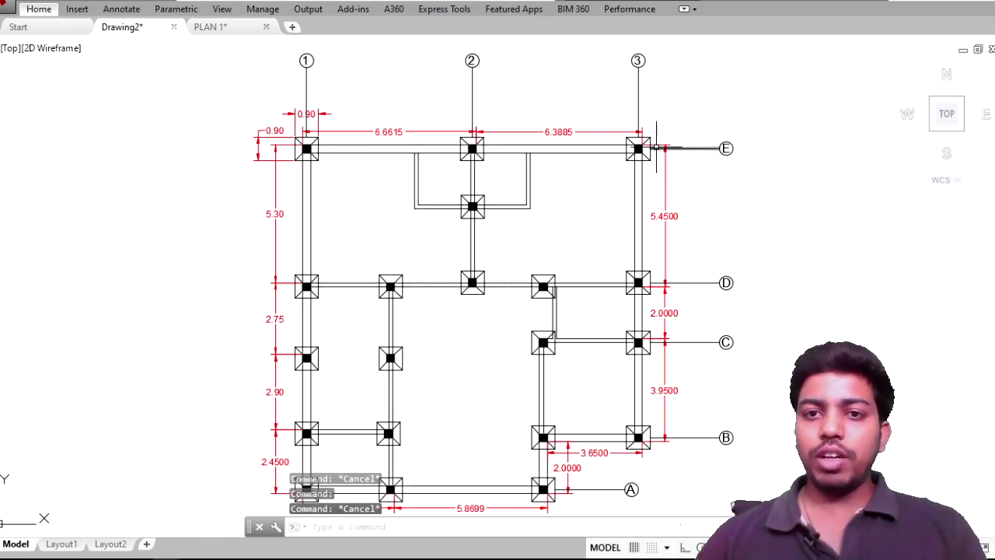
pyautogui.click(650, 149)
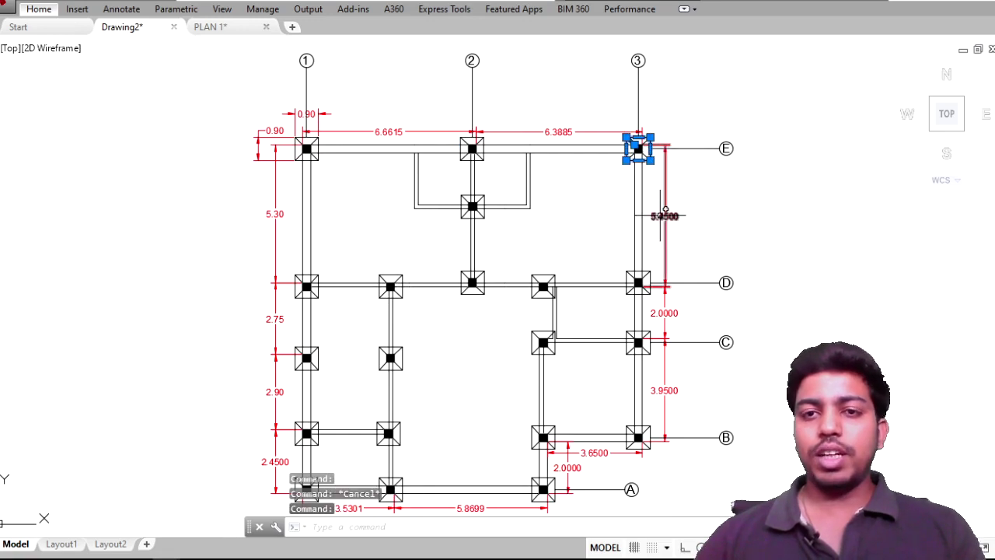
pyautogui.press('Escape')
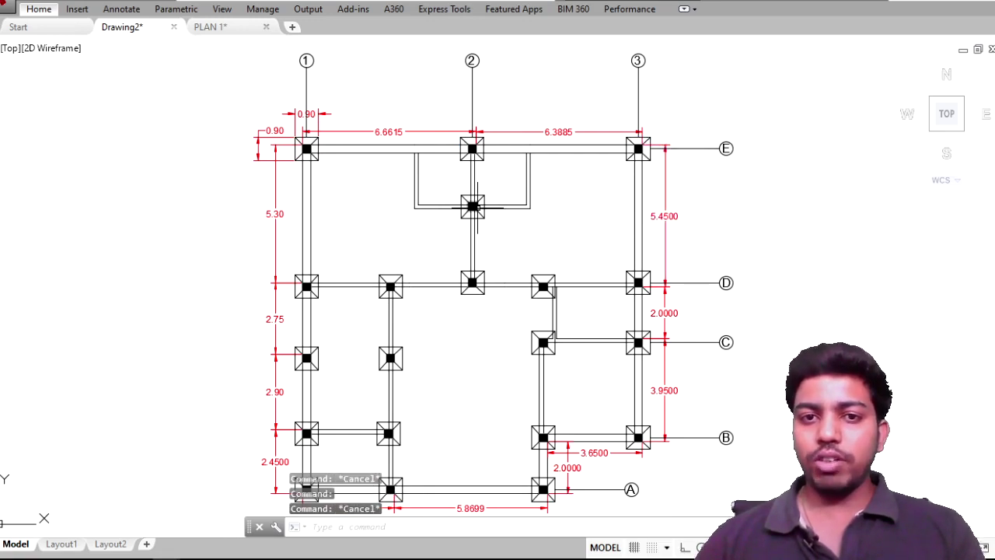
pyautogui.click(726, 163)
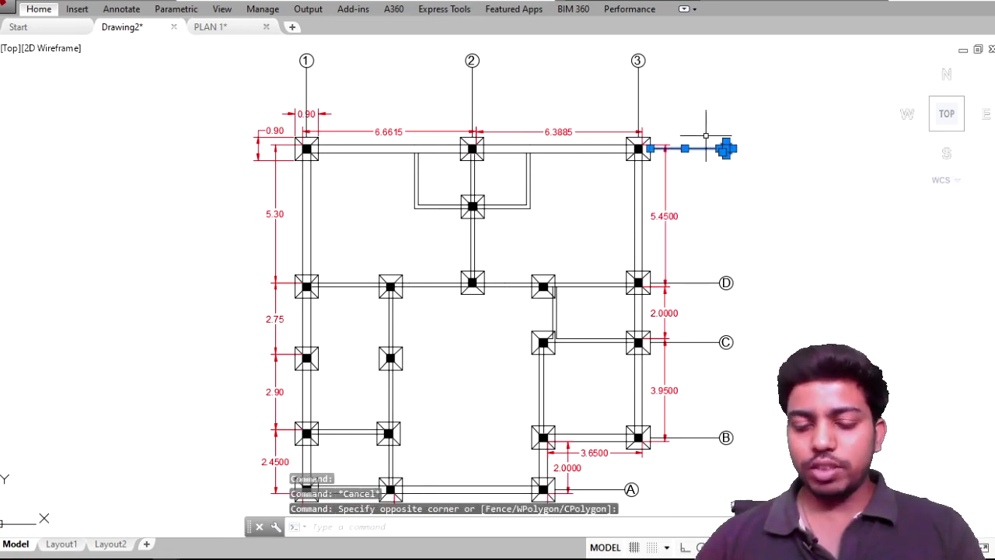
pyautogui.write('M')
pyautogui.press('Return')
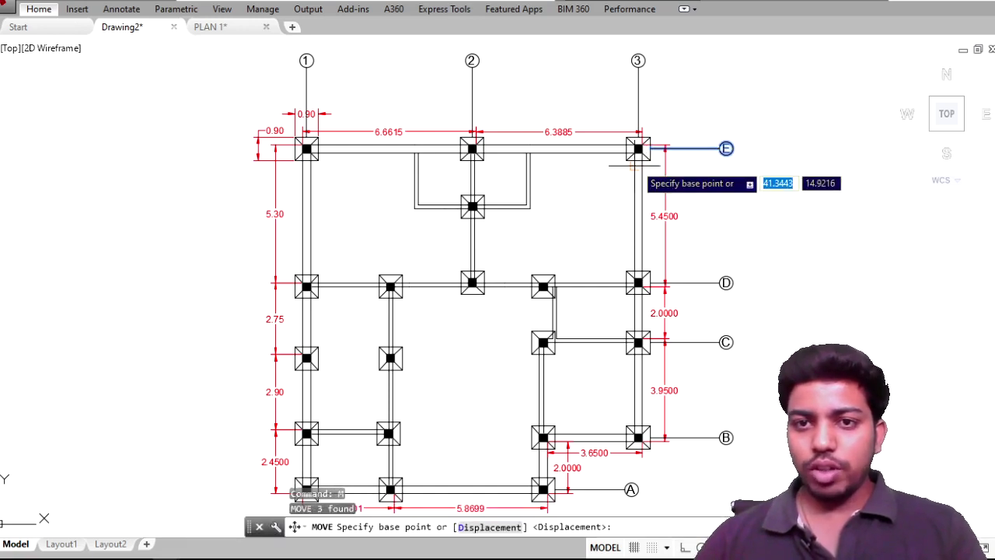
pyautogui.click(650, 148)
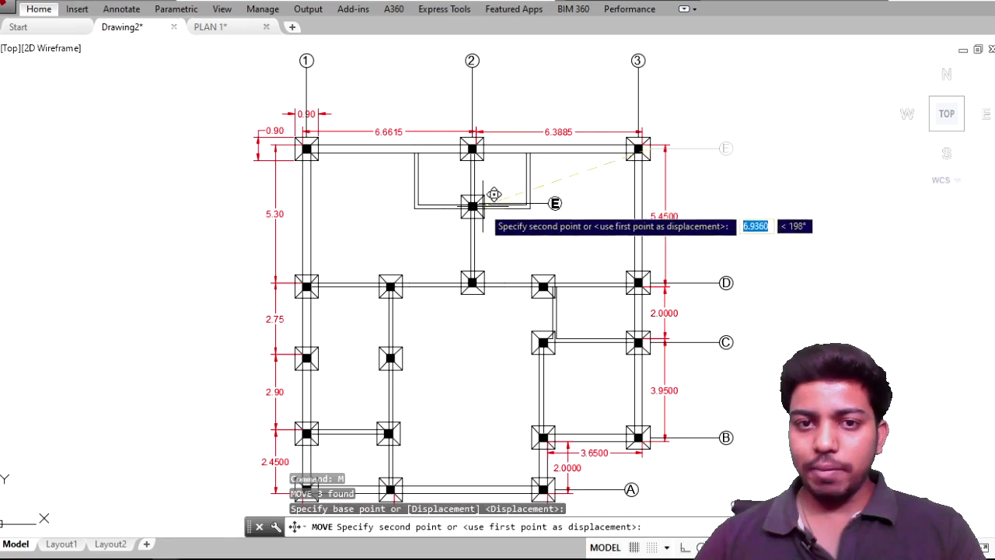
pyautogui.click(641, 204)
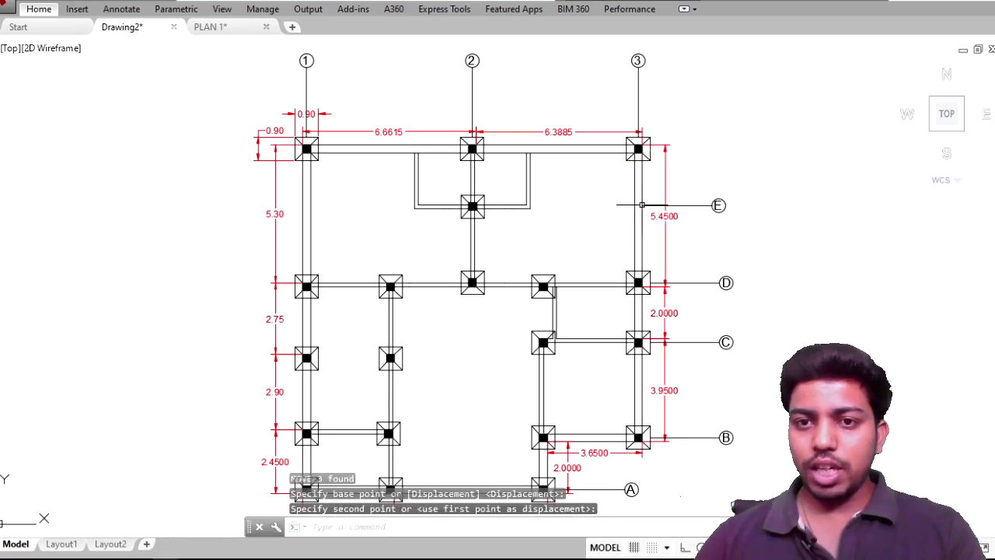
pyautogui.click(719, 205)
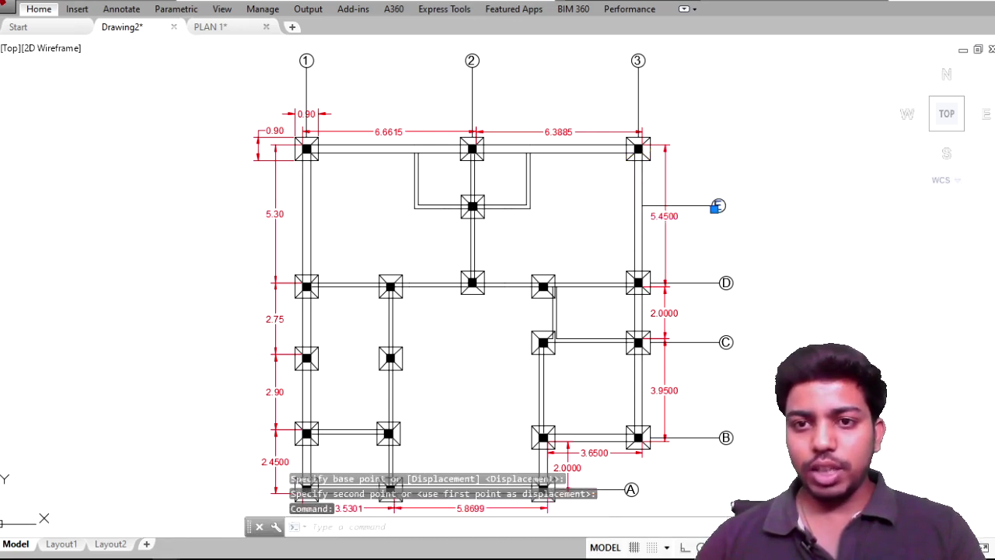
# Step: Copy the moved gridline E back up onto the top row of columns
pyautogui.doubleClick(715, 206)
pyautogui.click(699, 190)
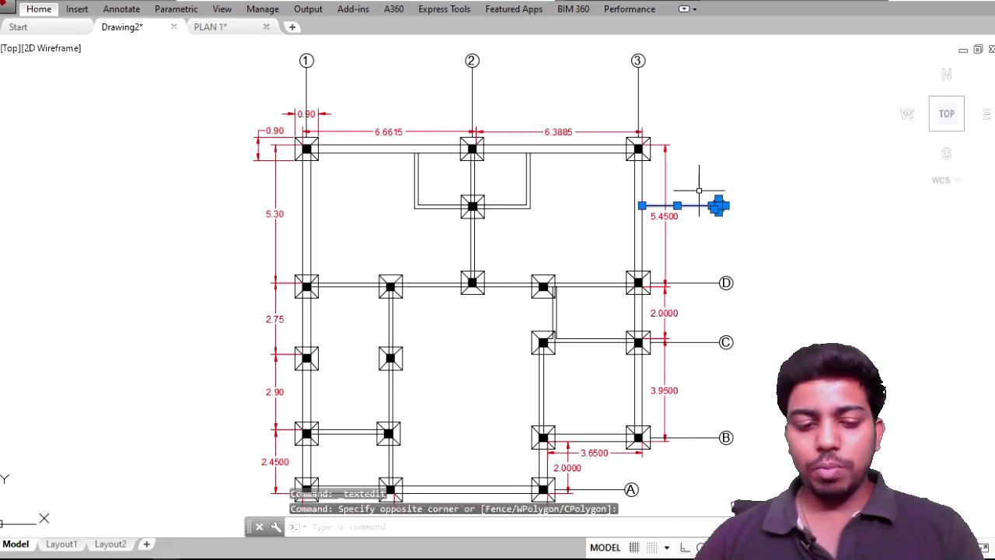
pyautogui.write('o')
pyautogui.press('Return')
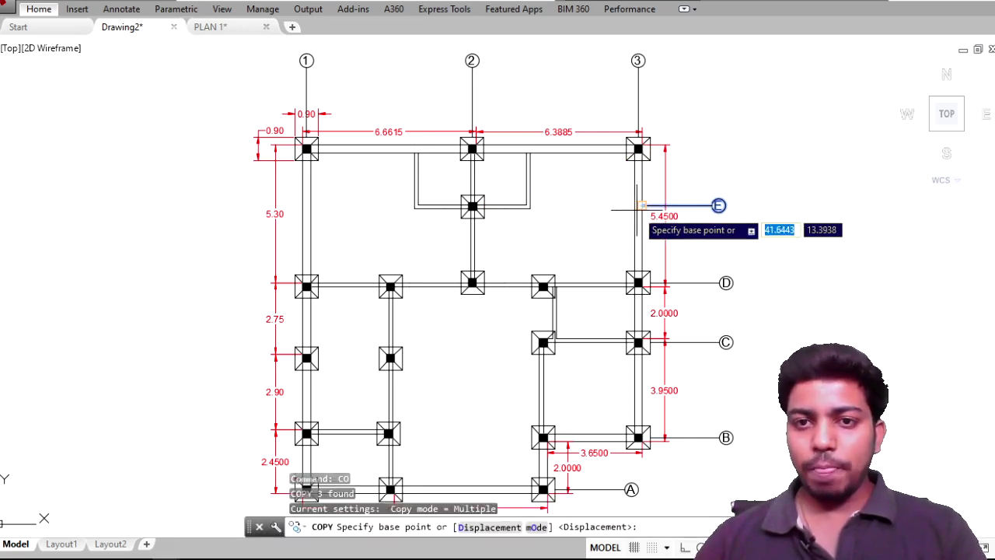
pyautogui.click(643, 205)
pyautogui.scroll(4, 650, 201)
pyautogui.scroll(2, 651, 152)
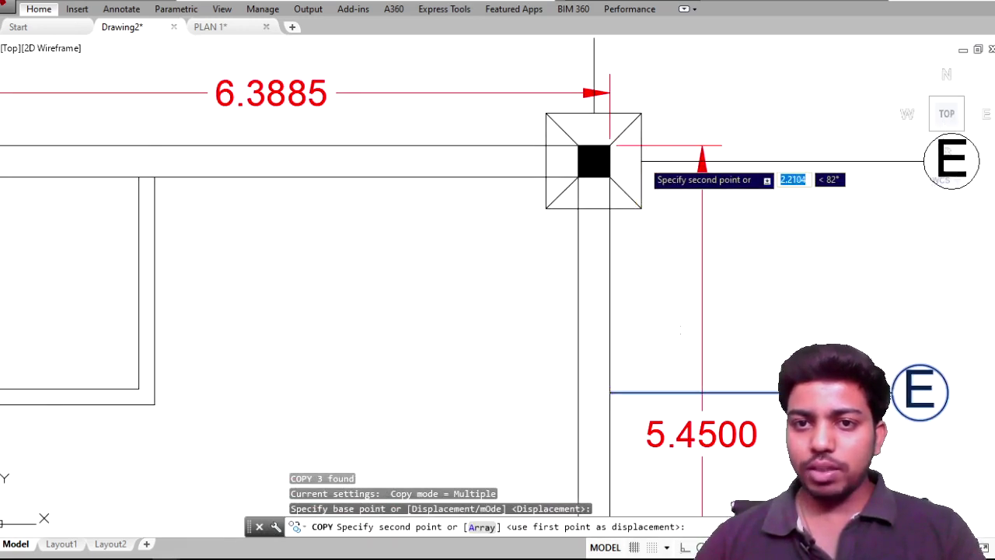
pyautogui.press('Escape')
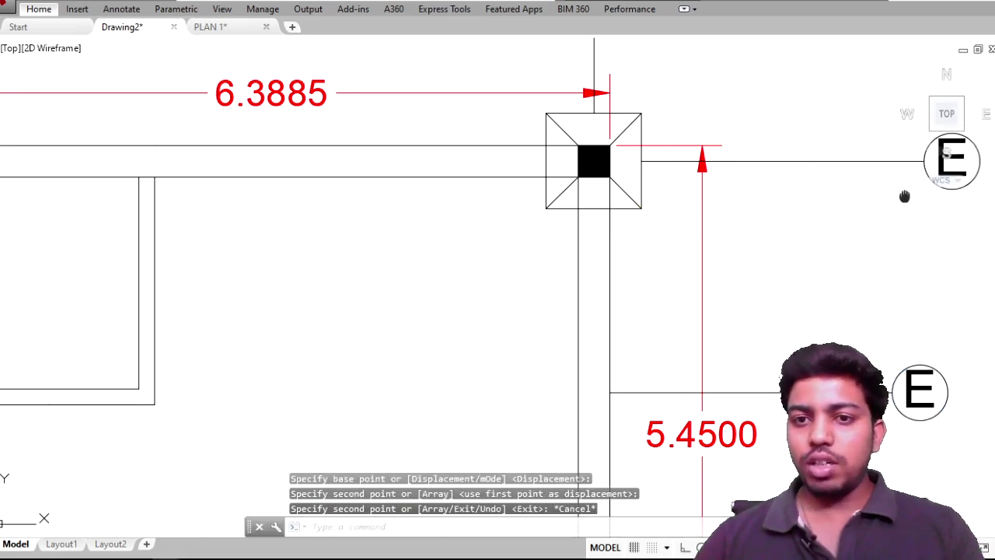
# Step: Relabel the top-row copied bubble from E to F
pyautogui.moveTo(904, 196); pyautogui.dragTo(602, 236, button='middle')
pyautogui.click(631, 215)
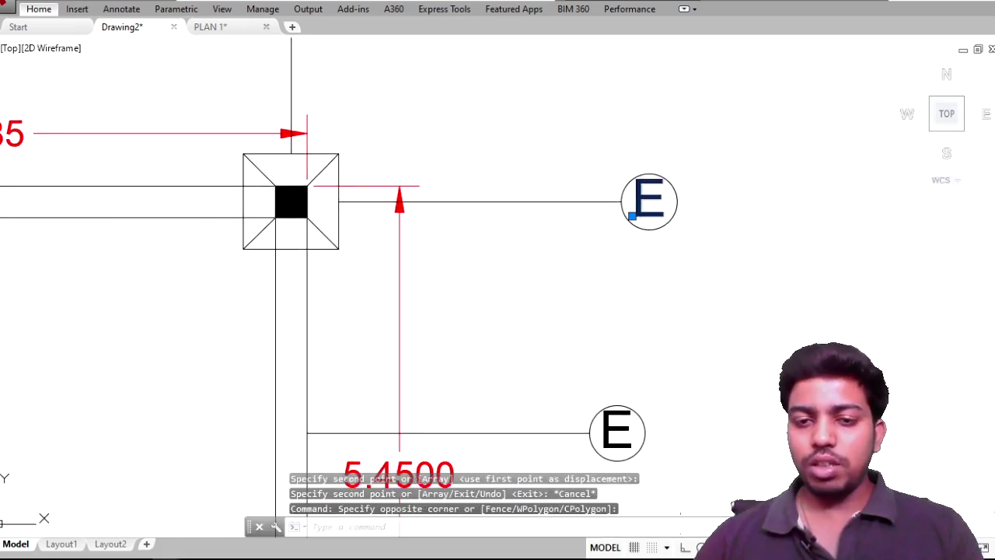
pyautogui.doubleClick(643, 201)
pyautogui.write('F')
pyautogui.press('Return')
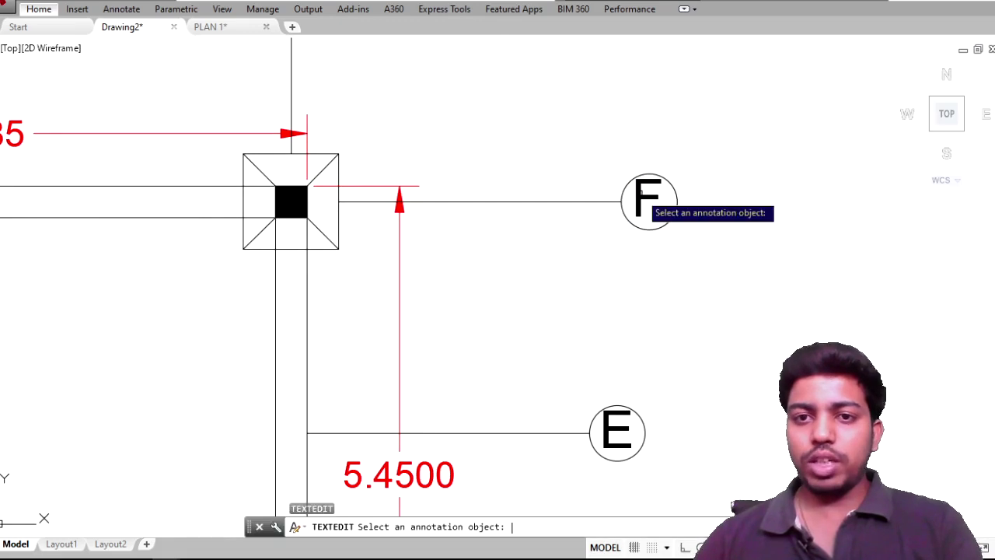
pyautogui.scroll(-4, 634, 225)
pyautogui.scroll(-2, 544, 248)
pyautogui.press('Escape')
# Step: Reposition the view to show rows A and B and inspect the column at grid 1/D
pyautogui.moveTo(432, 213); pyautogui.dragTo(467, 236, button='middle')
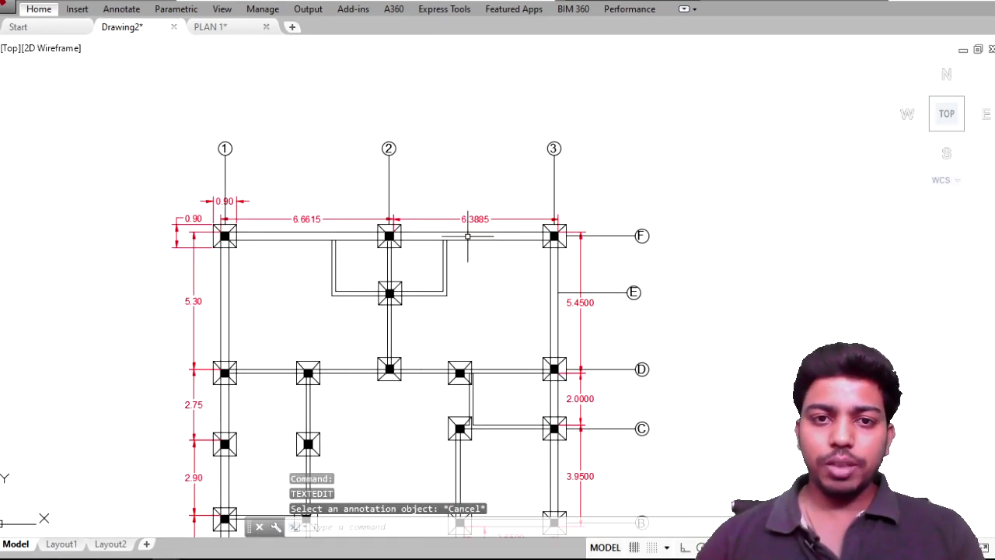
pyautogui.moveTo(412, 343); pyautogui.dragTo(374, 252, button='middle')
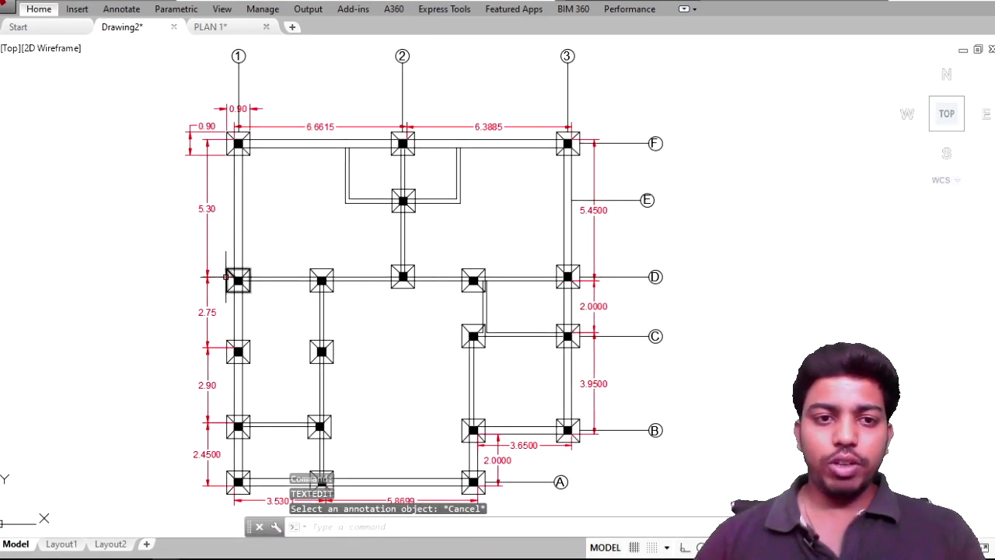
pyautogui.scroll(2, 225, 276)
pyautogui.click(227, 288)
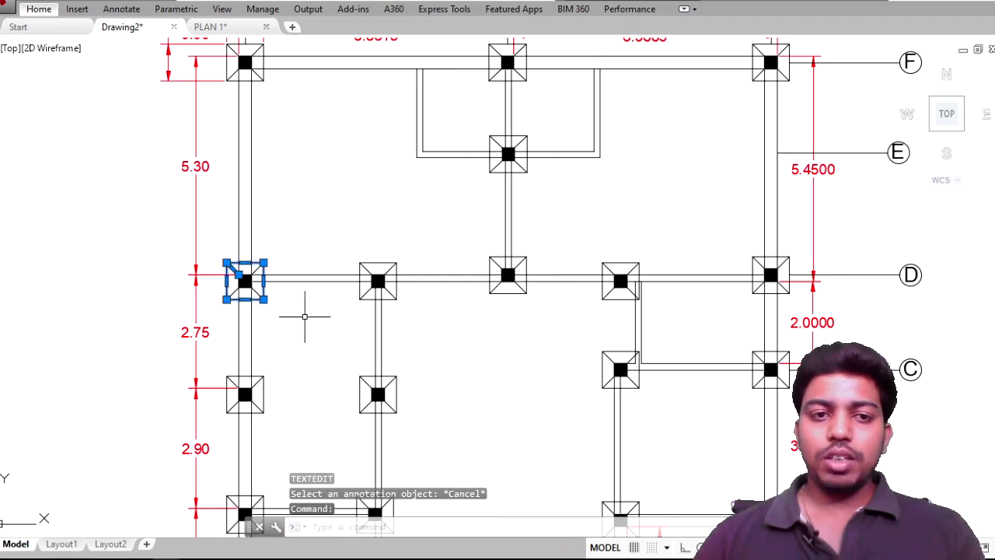
pyautogui.scroll(-2, 491, 305)
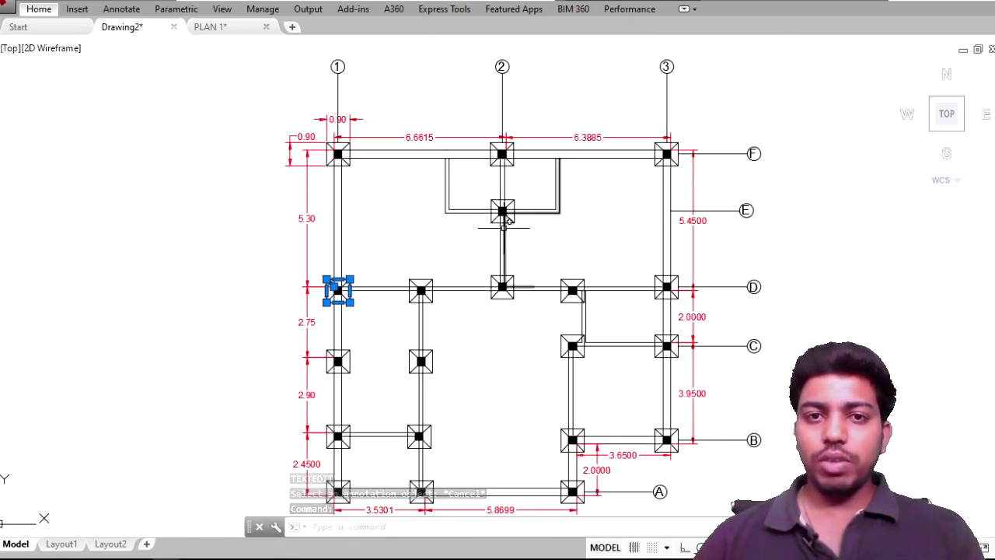
pyautogui.scroll(2, 413, 344)
pyautogui.scroll(-2, 420, 356)
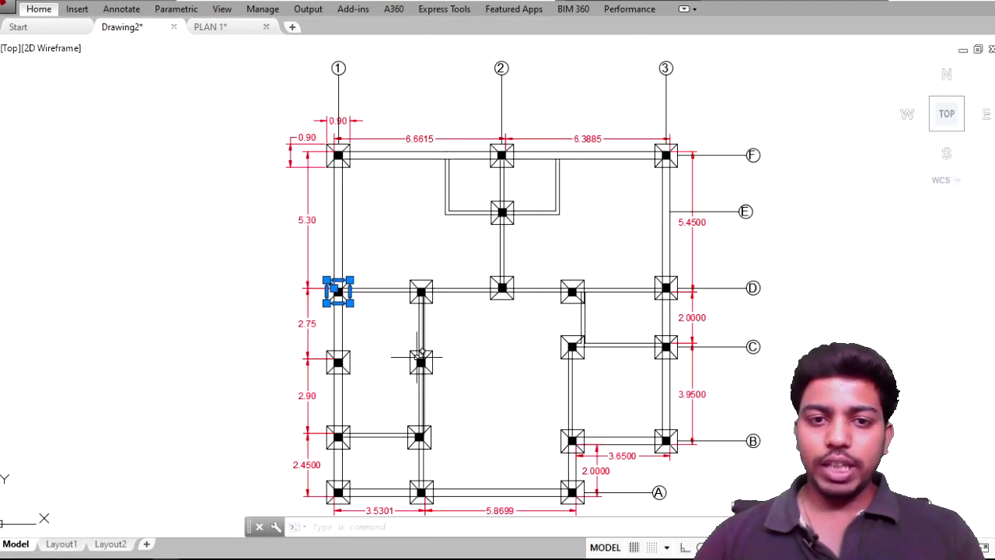
pyautogui.moveTo(413, 138); pyautogui.dragTo(413, 199, button='middle')
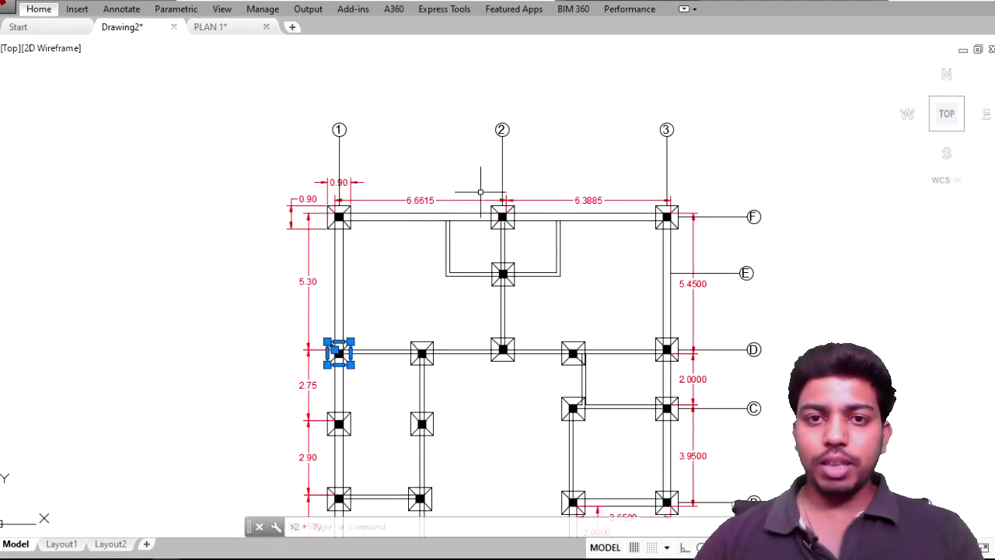
pyautogui.press('Escape')
# Step: Move grid line 2 and its bubble left, between the first two top columns
pyautogui.click(533, 164)
pyautogui.click(463, 97)
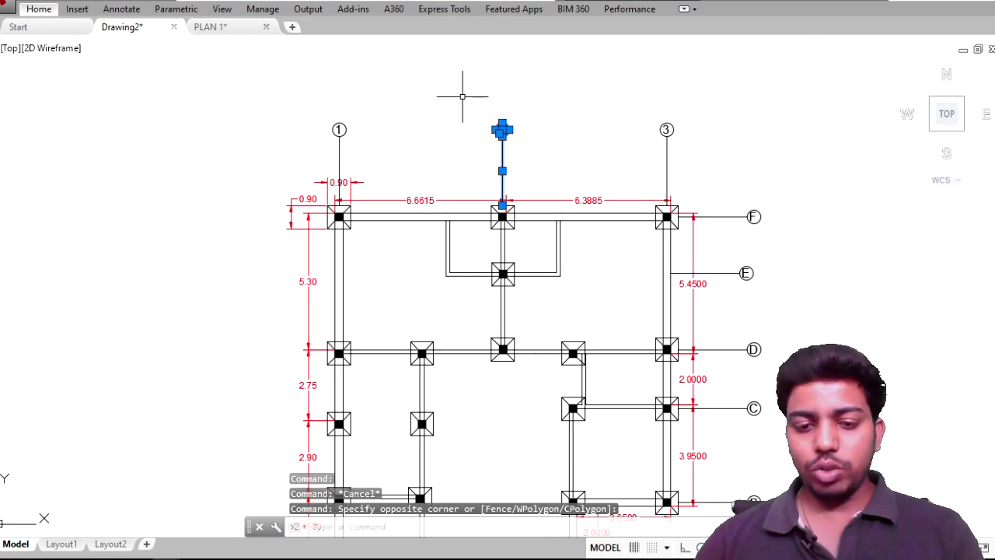
pyautogui.write('m')
pyautogui.press('Return')
pyautogui.scroll(5, 497, 196)
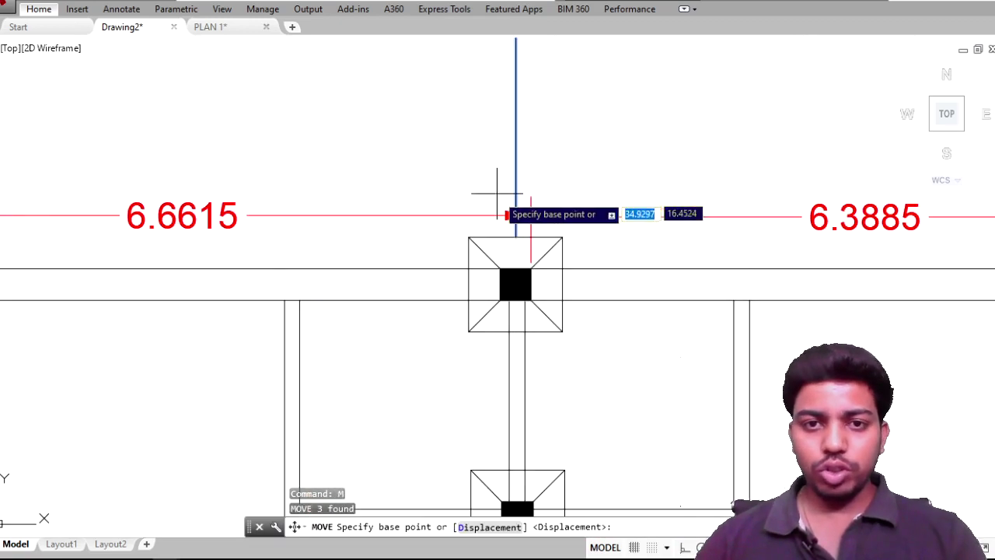
pyautogui.click(515, 238)
pyautogui.scroll(-3, 371, 260)
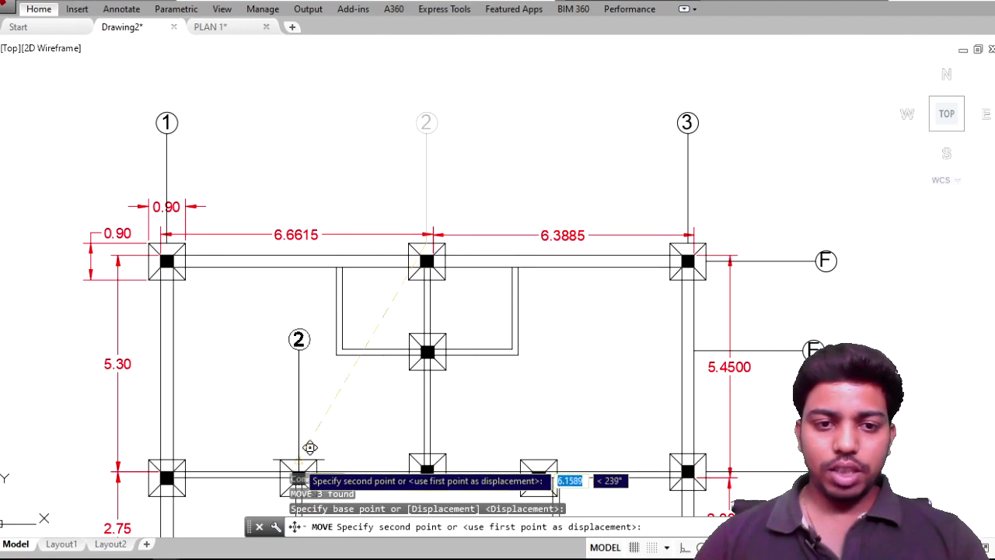
pyautogui.click(300, 255)
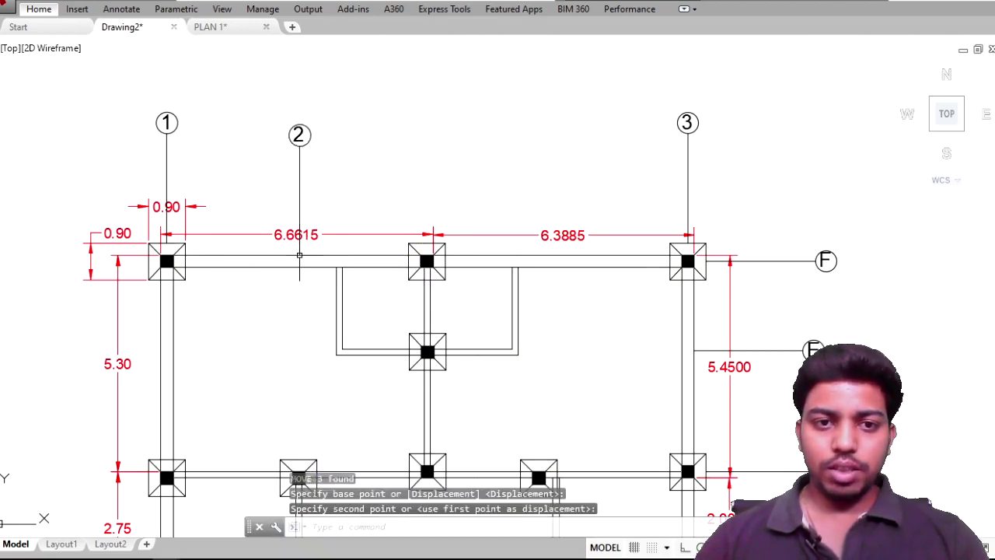
# Step: Move grid line 3 and its bubble to the middle top column
pyautogui.click(694, 227)
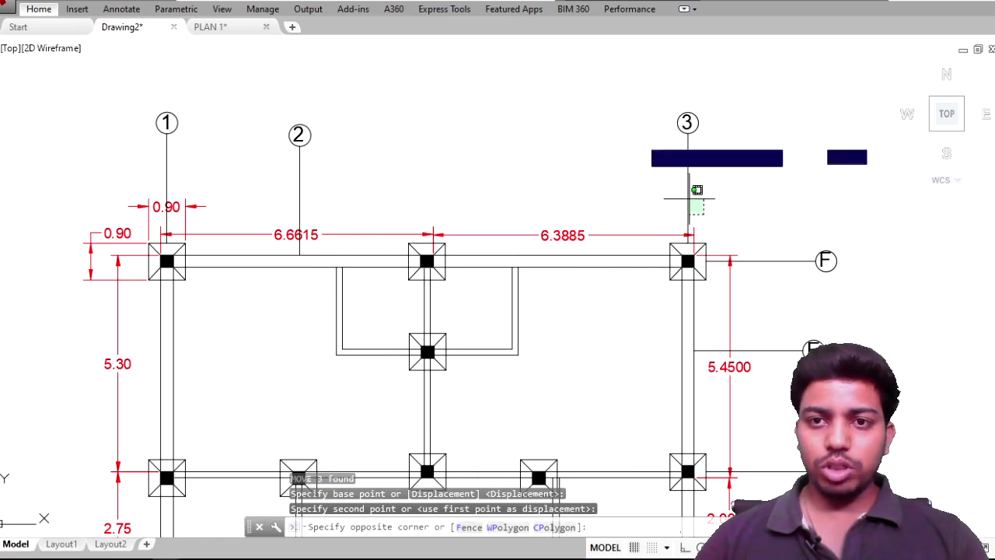
pyautogui.click(623, 84)
pyautogui.write('m')
pyautogui.press('Return')
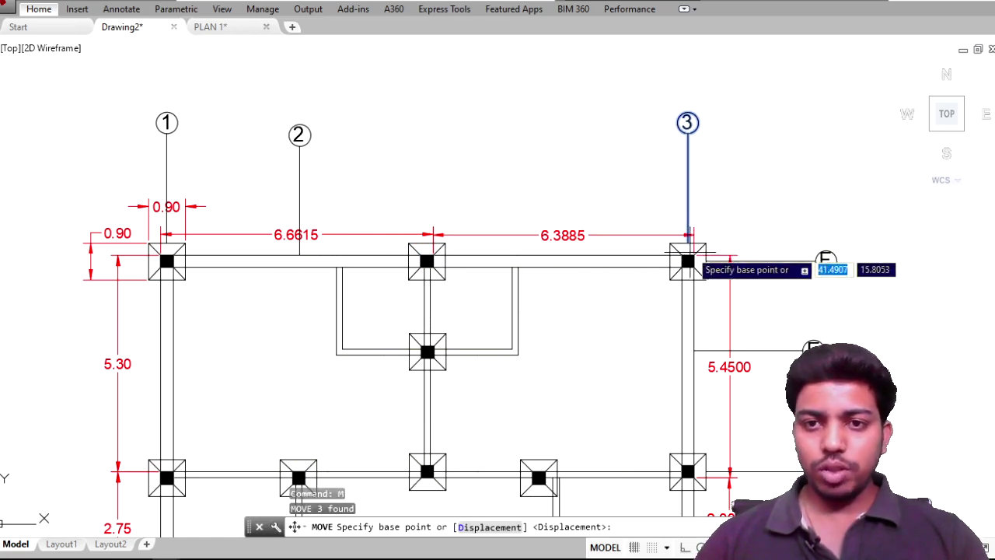
pyautogui.click(688, 243)
pyautogui.scroll(6, 467, 235)
pyautogui.scroll(2, 469, 224)
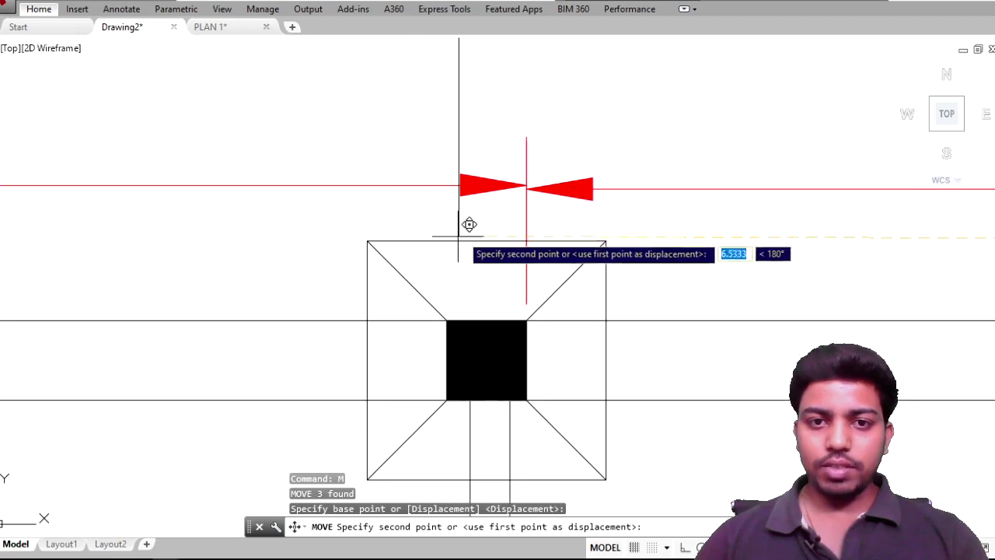
pyautogui.click(492, 230)
pyautogui.scroll(-5, 501, 244)
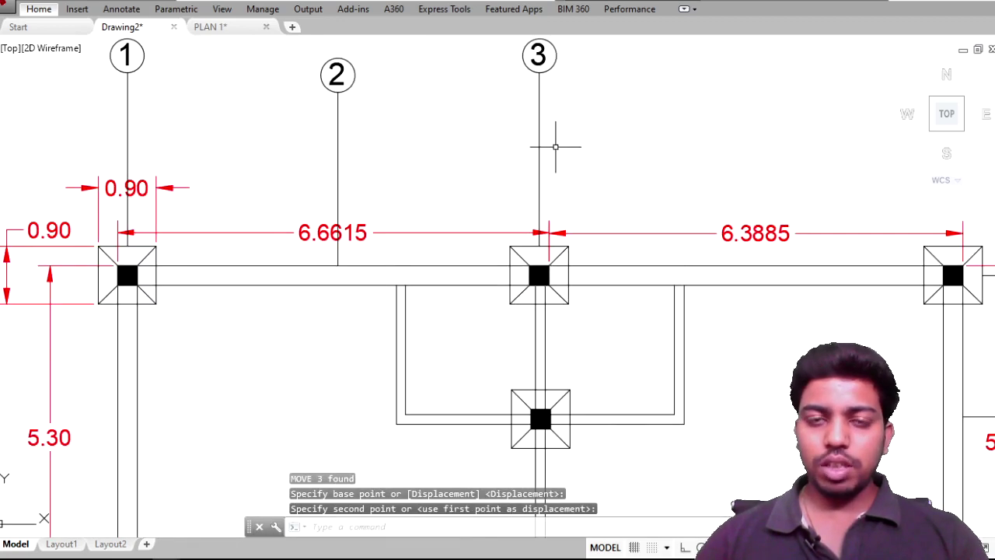
# Step: Copy grid line 3 with its bubble onto the right-hand top column
pyautogui.click(559, 143)
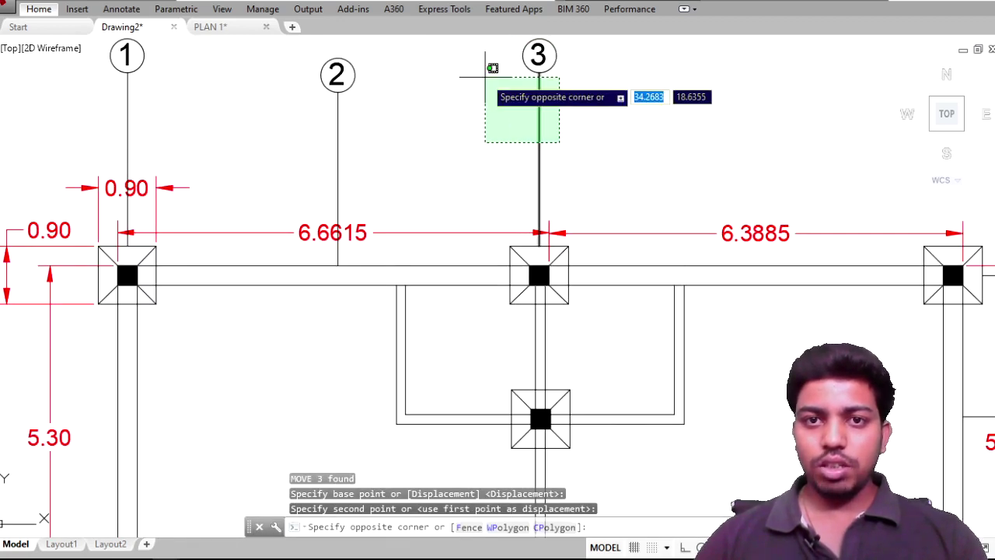
pyautogui.click(485, 55)
pyautogui.press('Return')
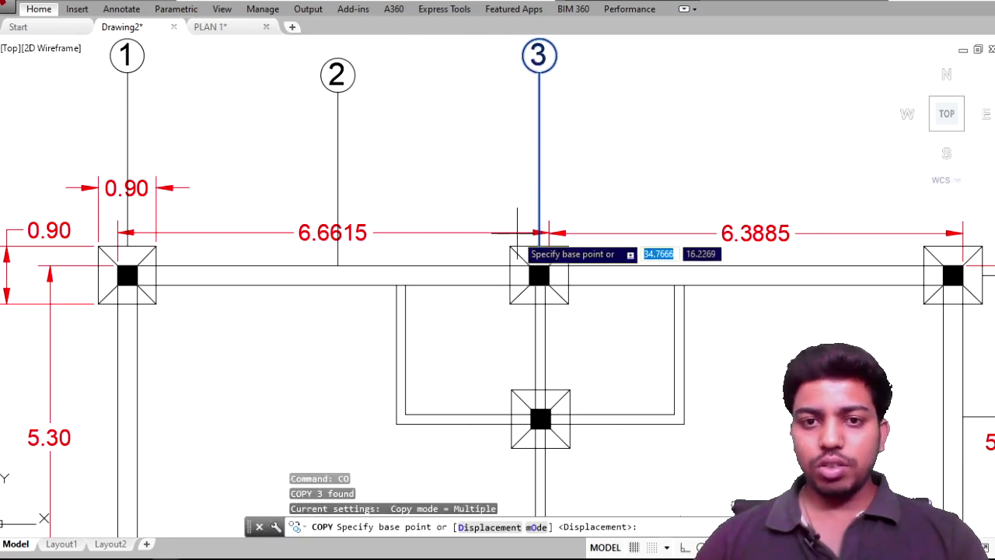
pyautogui.click(539, 246)
pyautogui.moveTo(644, 270); pyautogui.dragTo(375, 269, button='middle')
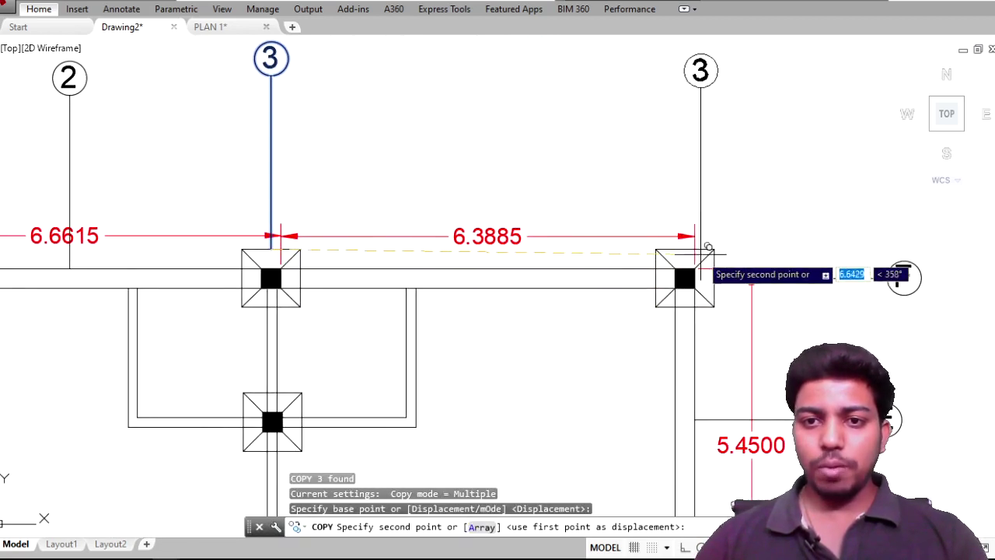
pyautogui.click(685, 250)
pyautogui.press('Return')
# Step: Renumber the copied grid bubble to 4
pyautogui.click(721, 181)
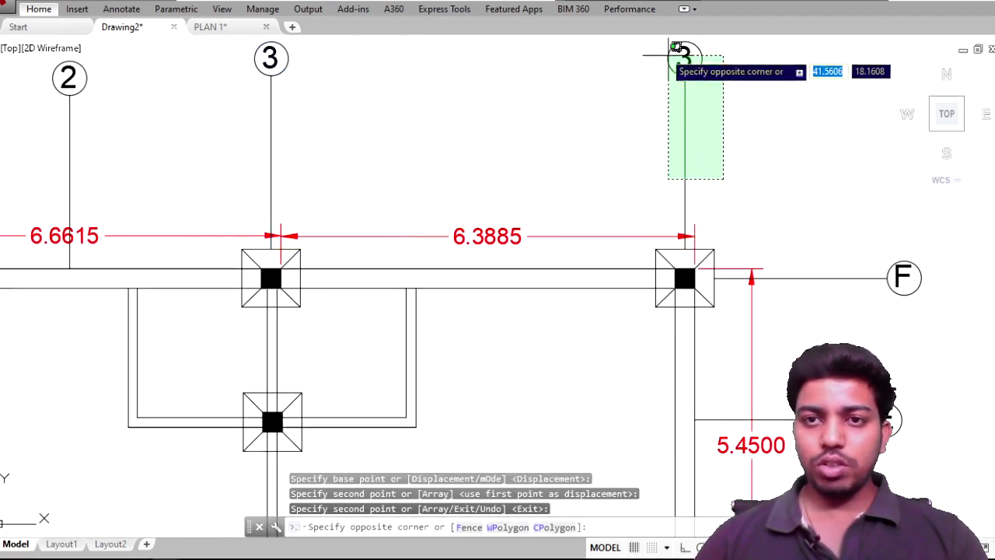
pyautogui.click(652, 39)
pyautogui.press('Escape')
pyautogui.moveTo(675, 67); pyautogui.dragTo(644, 169, button='middle')
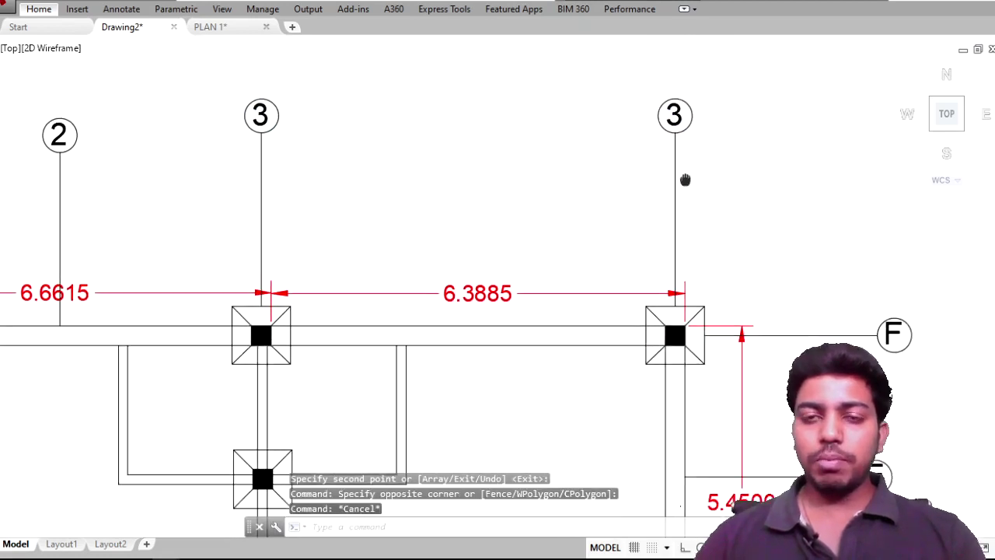
pyautogui.doubleClick(656, 173)
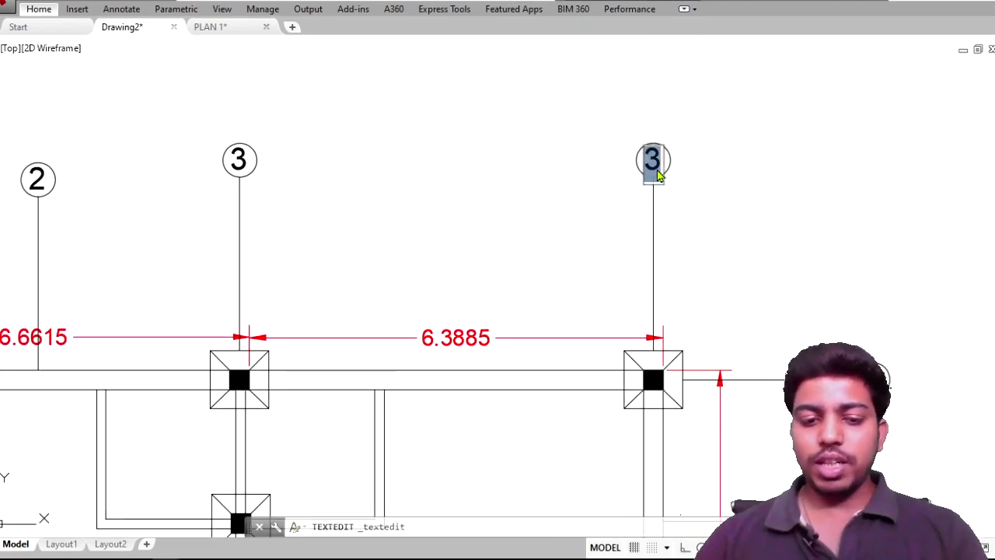
pyautogui.write('4')
pyautogui.press('Return')
pyautogui.scroll(-4, 645, 176)
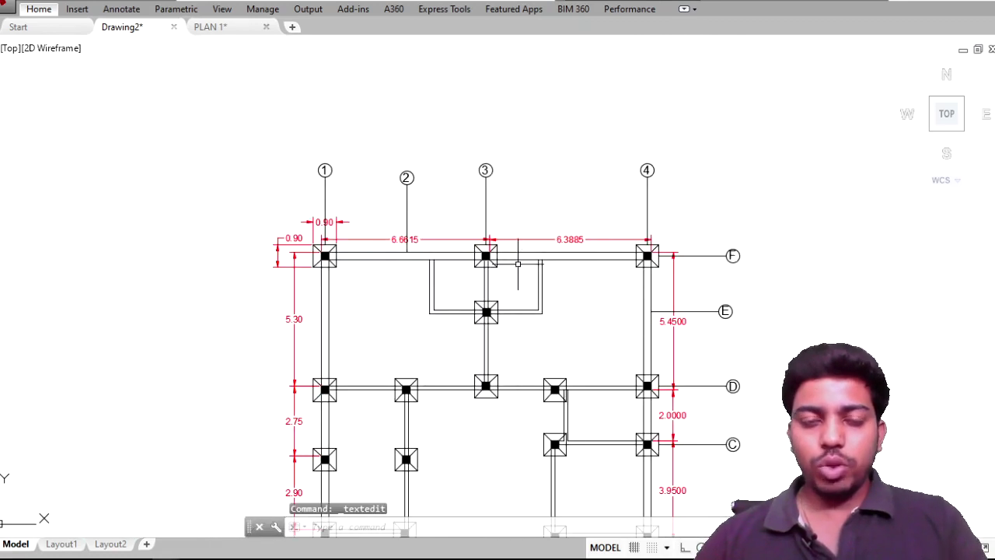
pyautogui.moveTo(415, 356); pyautogui.dragTo(406, 305, button='middle')
pyautogui.click(389, 278)
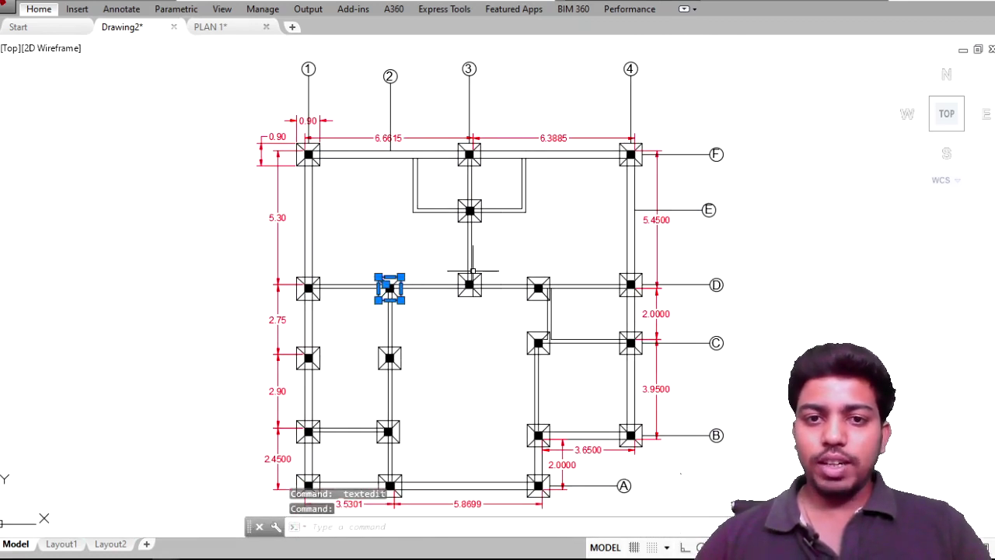
pyautogui.press('Escape')
pyautogui.scroll(4, 471, 272)
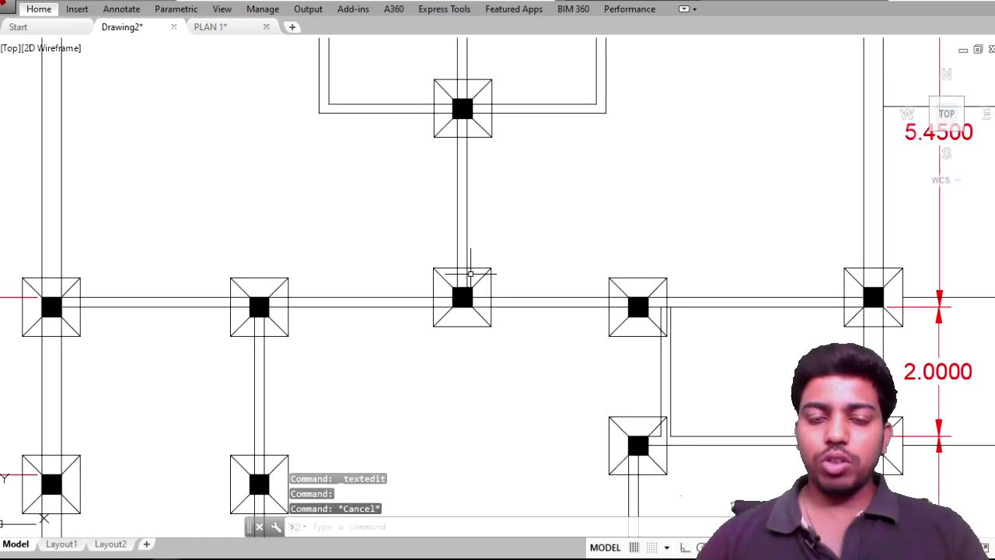
pyautogui.click(479, 260)
pyautogui.scroll(-2, 482, 256)
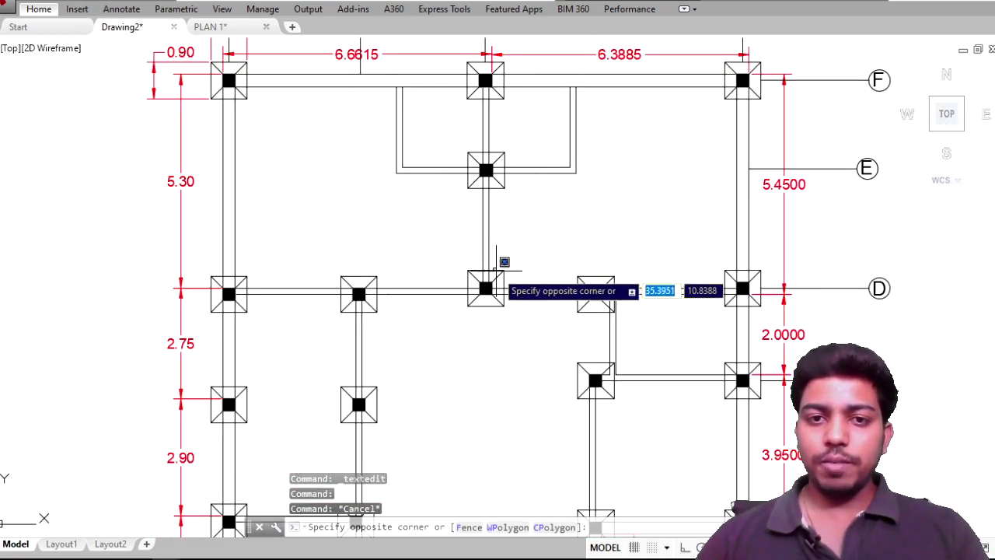
pyautogui.click(496, 269)
pyautogui.click(500, 274)
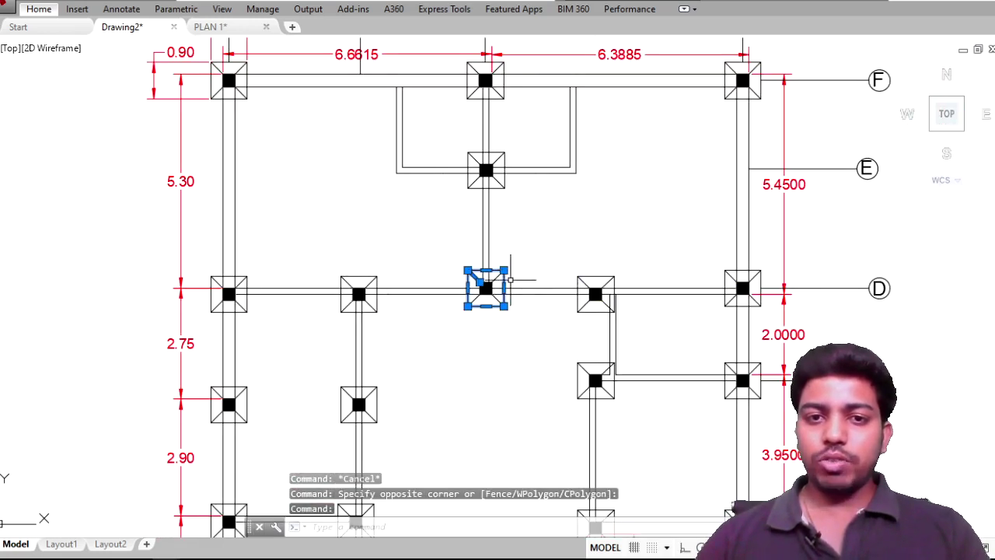
pyautogui.scroll(-2, 563, 265)
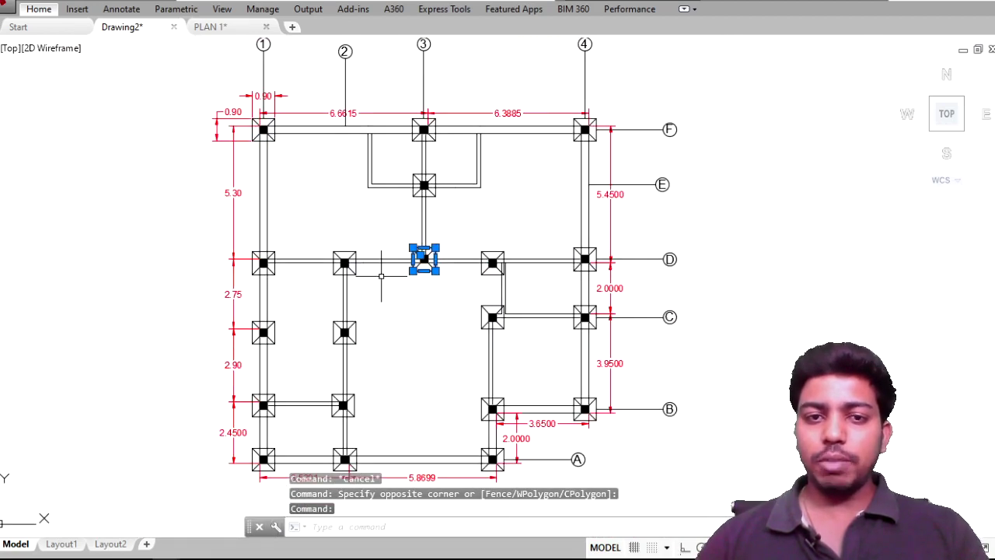
pyautogui.moveTo(638, 259)
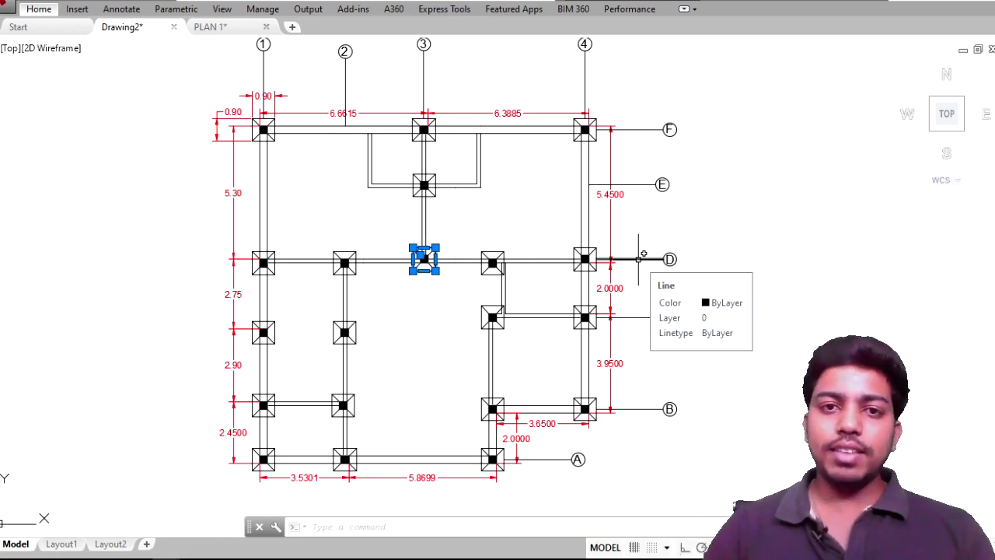
pyautogui.scroll(-2, 638, 259)
pyautogui.scroll(2, 518, 264)
pyautogui.press('Escape')
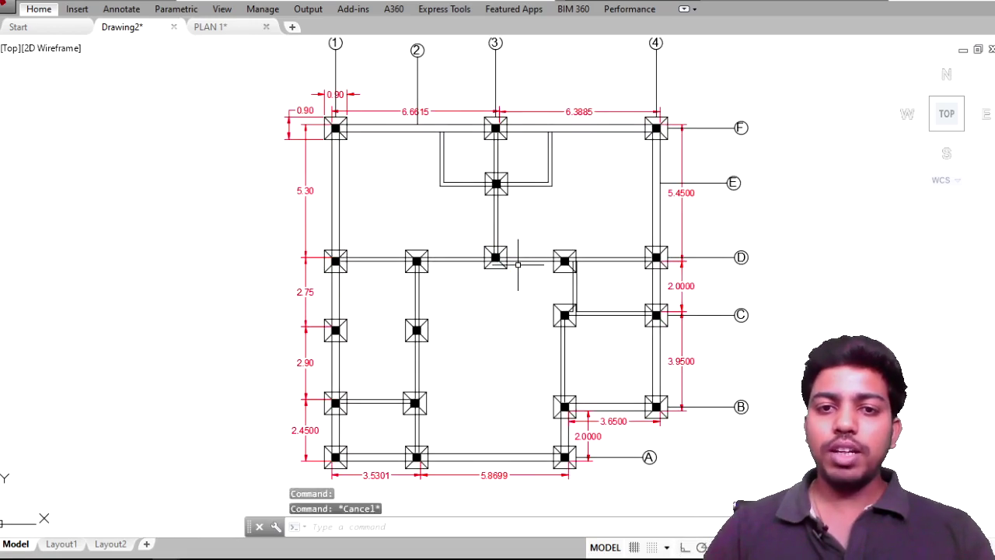
pyautogui.moveTo(486, 138); pyautogui.dragTo(370, 207, button='middle')
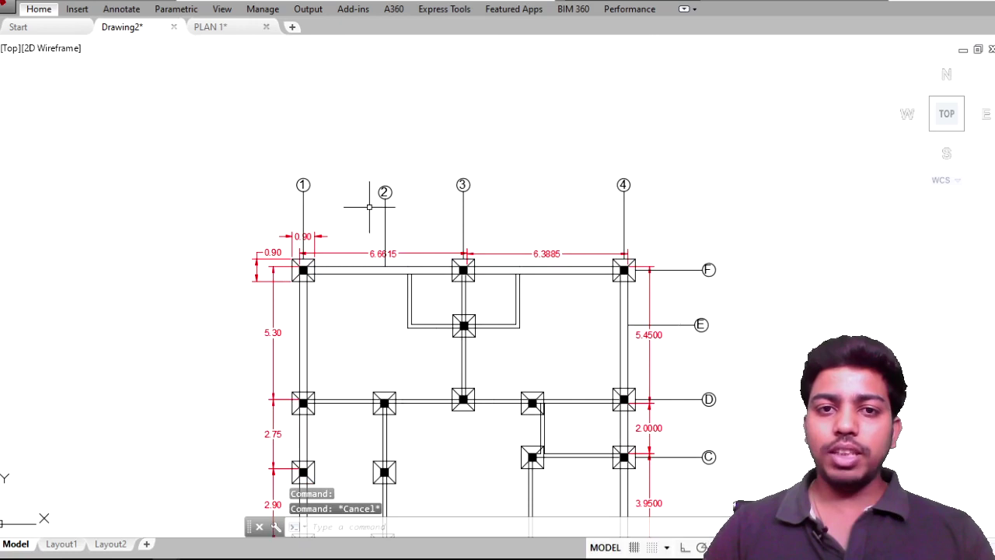
# Step: Move grid line 4 and its bubble to midway along the top beam
pyautogui.click(653, 224)
pyautogui.click(584, 171)
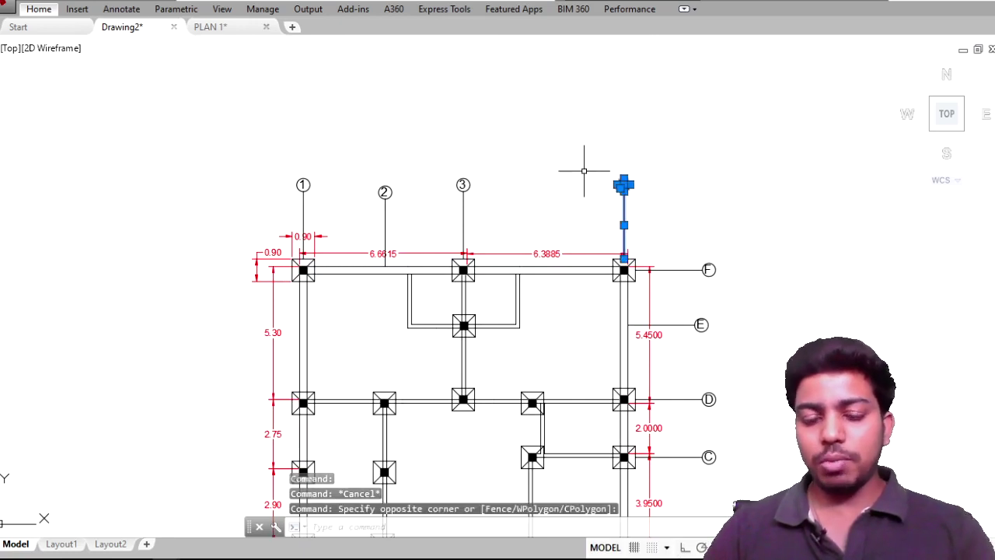
pyautogui.write('m')
pyautogui.press('Return')
pyautogui.scroll(5, 627, 260)
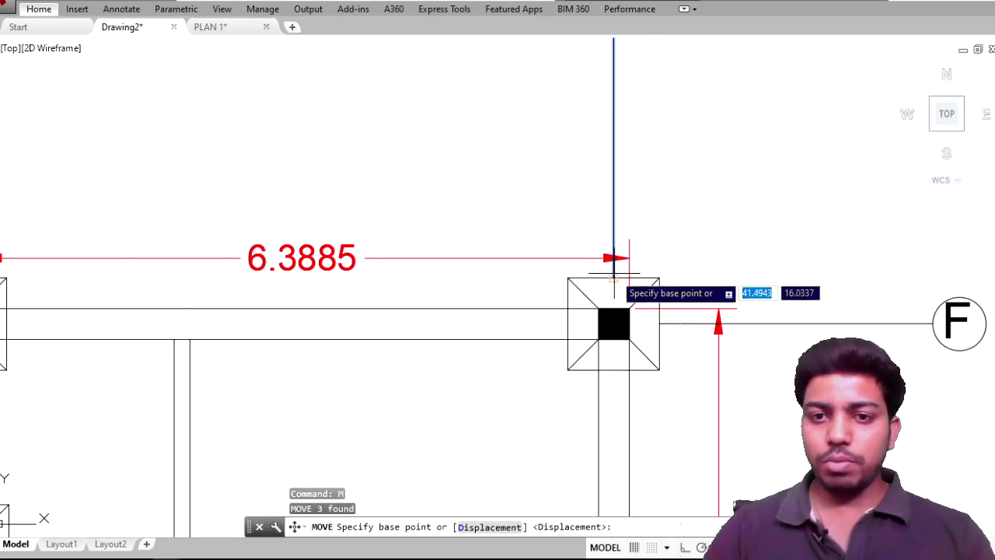
pyautogui.click(614, 273)
pyautogui.scroll(-5, 611, 278)
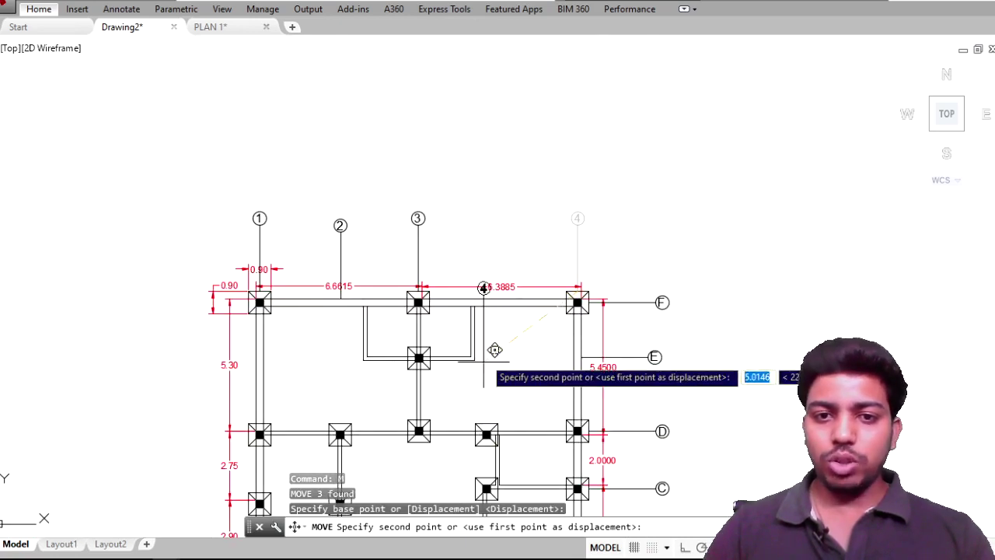
pyautogui.scroll(4, 488, 300)
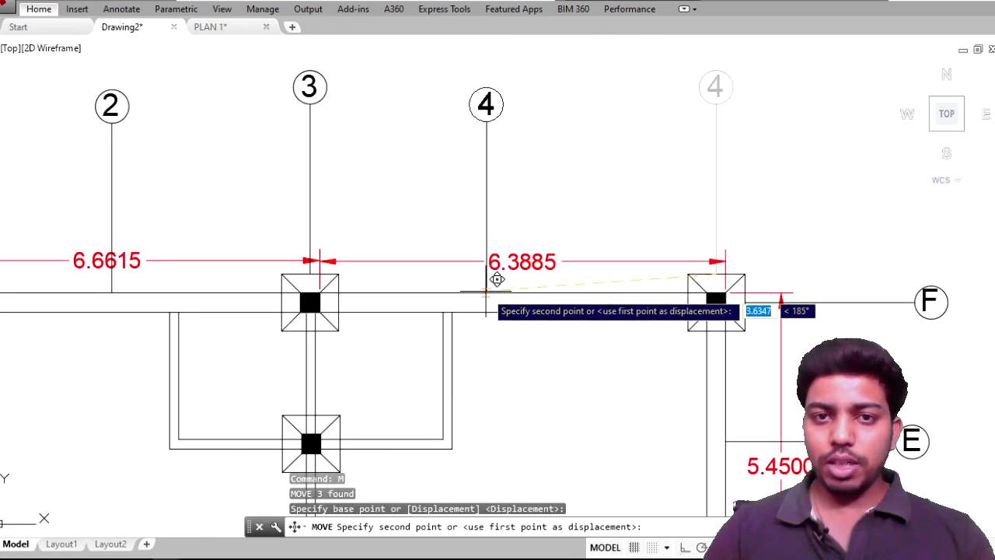
pyautogui.click(486, 293)
# Step: Copy grid line 4 and its bubble onto the rightmost column line
pyautogui.click(553, 230)
pyautogui.click(418, 39)
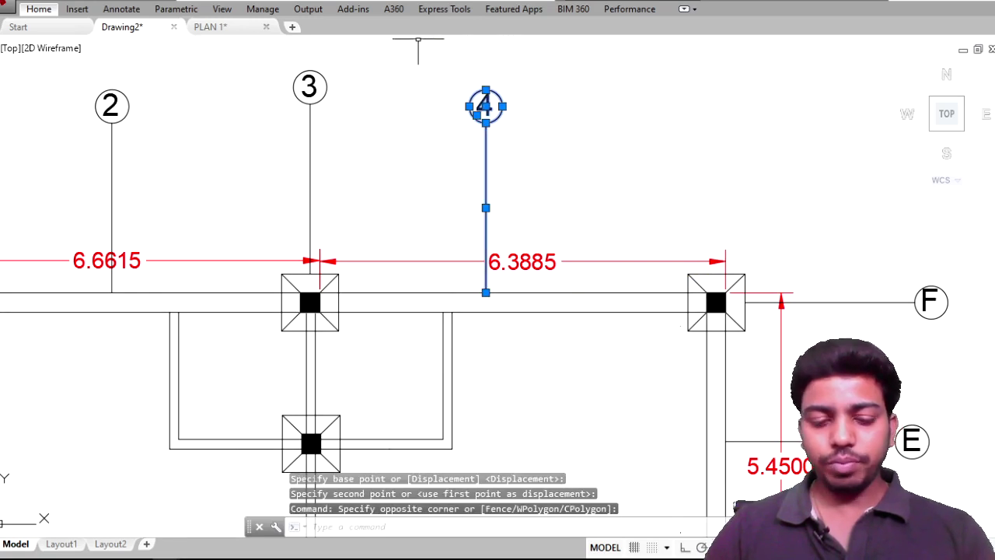
pyautogui.write('m')
pyautogui.press('Return')
pyautogui.press('Escape')
pyautogui.write('c')
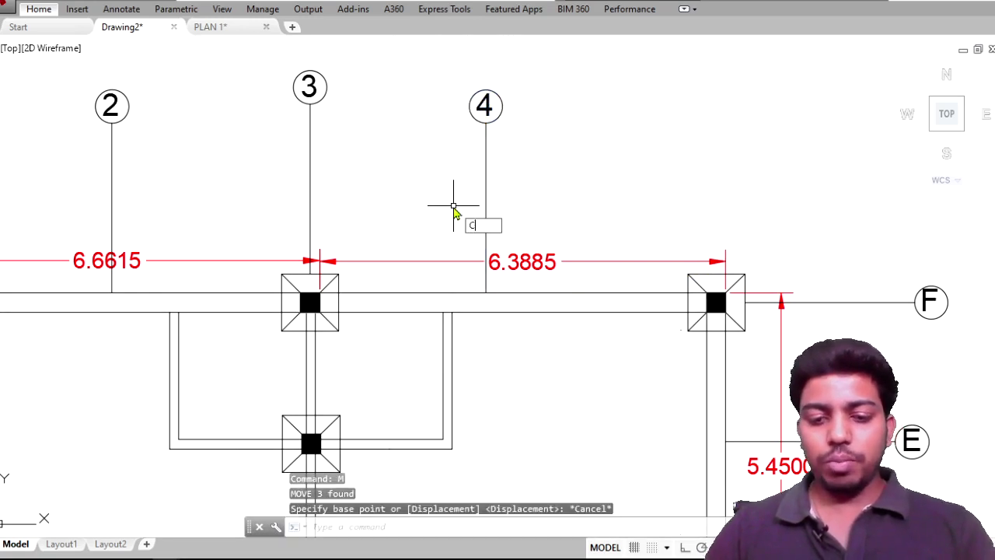
pyautogui.write('o')
pyautogui.press('Return')
pyautogui.click(486, 286)
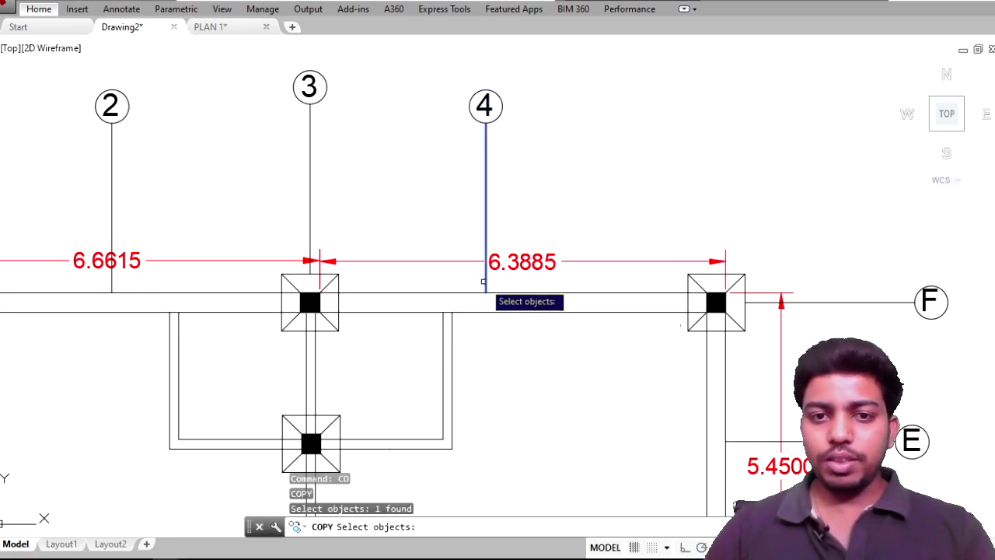
pyautogui.click(510, 140)
pyautogui.click(449, 82)
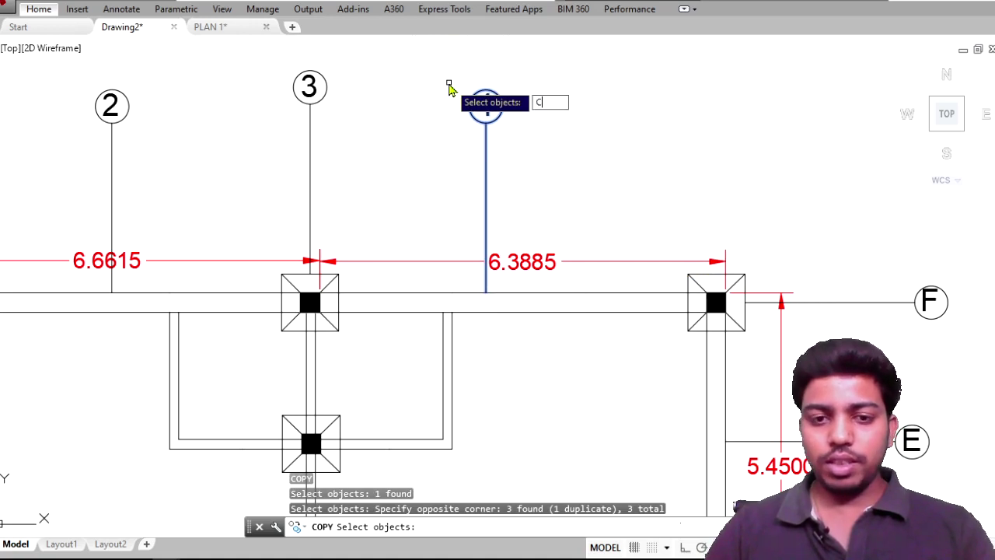
pyautogui.press('Return')
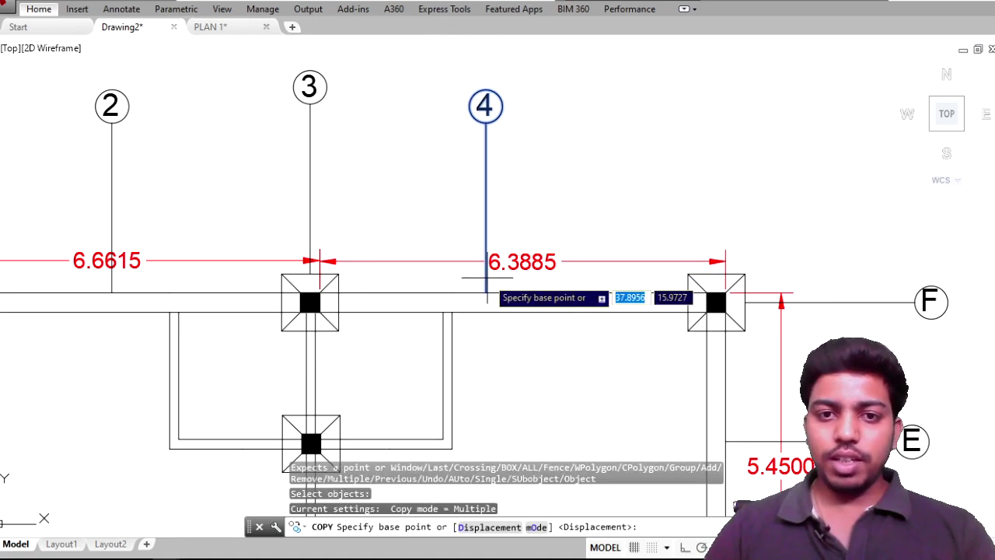
pyautogui.click(486, 293)
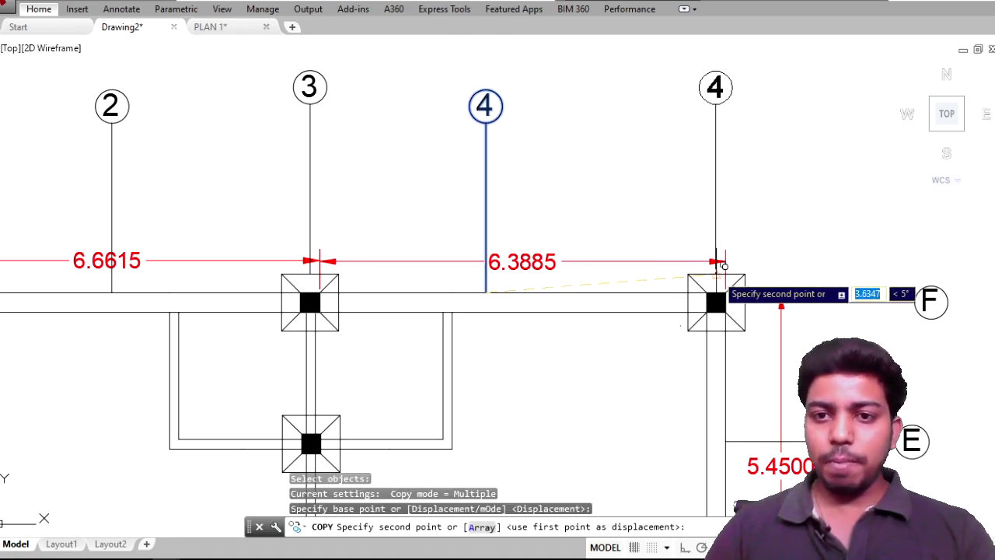
pyautogui.click(725, 263)
pyautogui.press('Return')
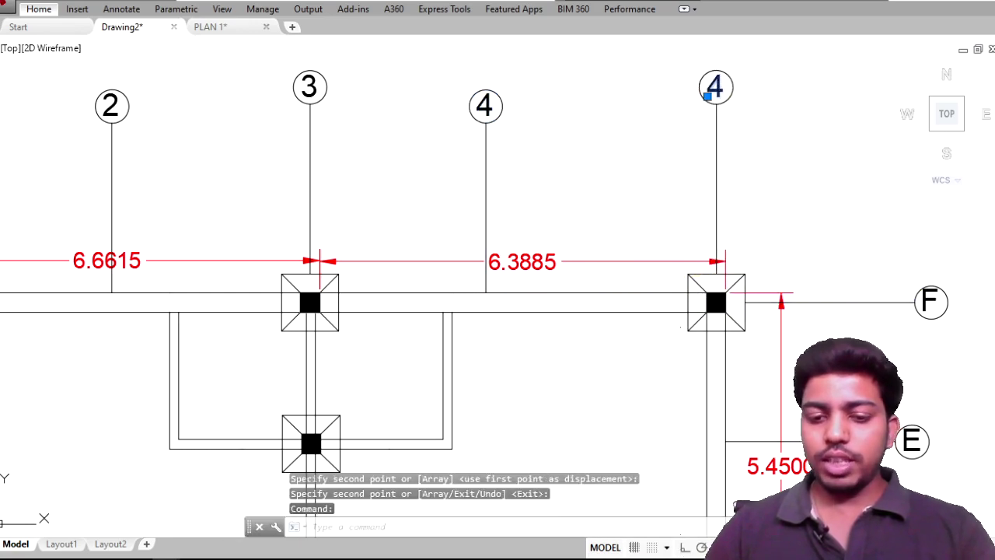
# Step: Change the copied bubble's number to 5
pyautogui.doubleClick(714, 88)
pyautogui.write('5')
pyautogui.press('Return')
pyautogui.scroll(-4, 723, 125)
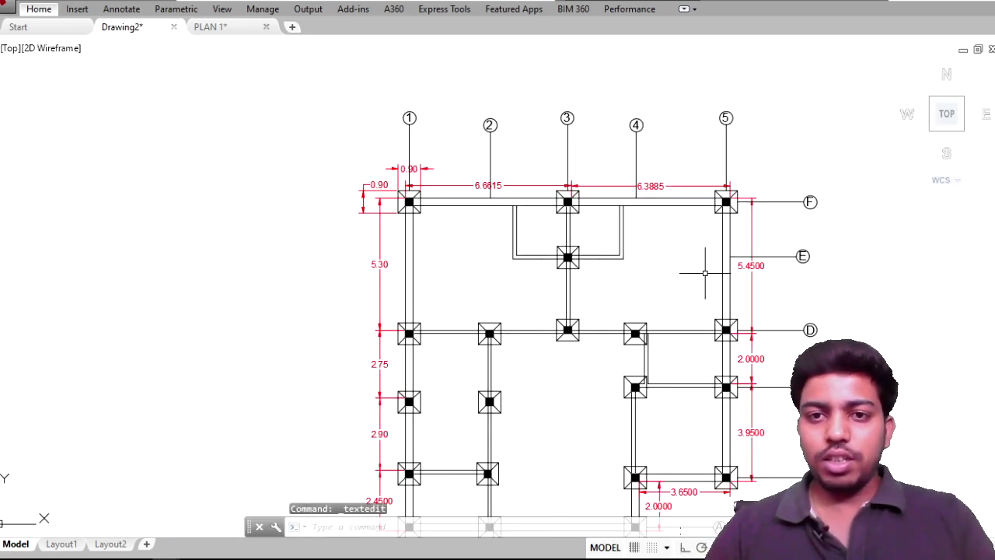
pyautogui.moveTo(705, 273); pyautogui.dragTo(590, 243, button='middle')
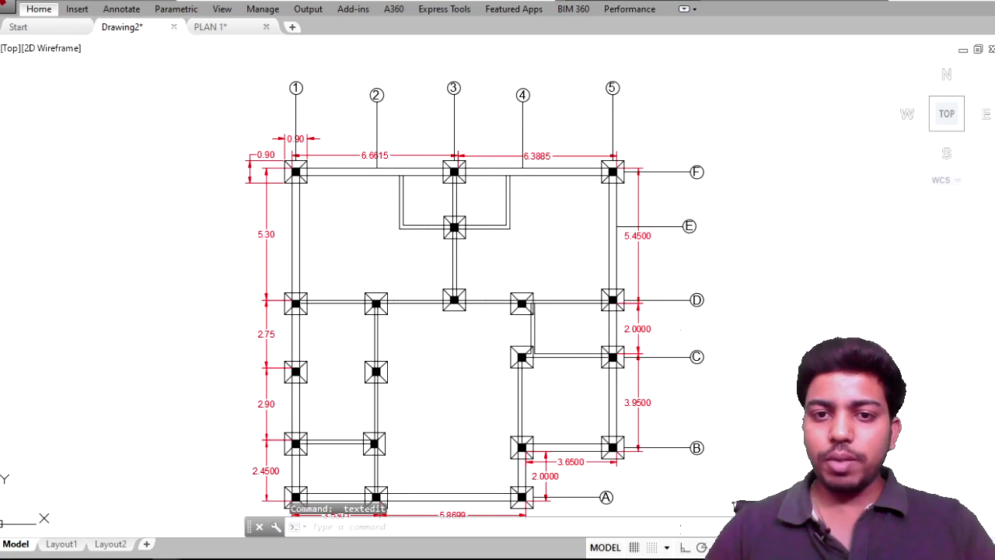
pyautogui.click(522, 302)
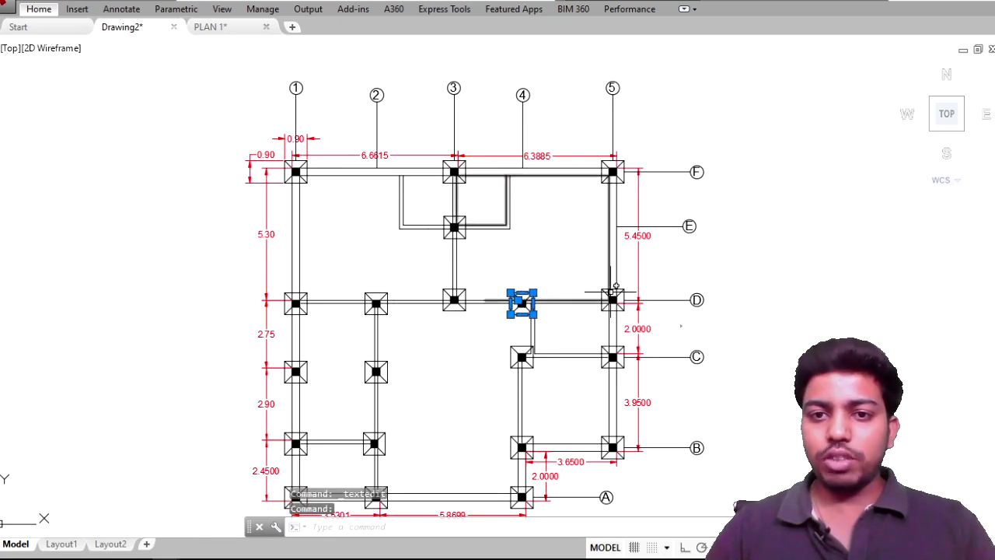
pyautogui.press('Escape')
pyautogui.scroll(5, 614, 293)
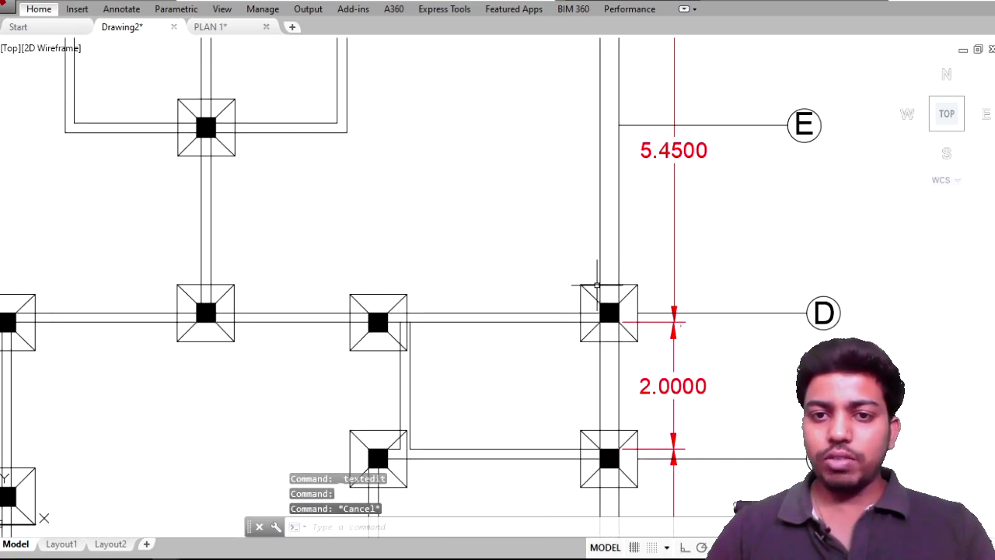
pyautogui.click(597, 286)
pyautogui.scroll(-3, 606, 295)
pyautogui.moveTo(722, 296); pyautogui.dragTo(581, 296, button='middle')
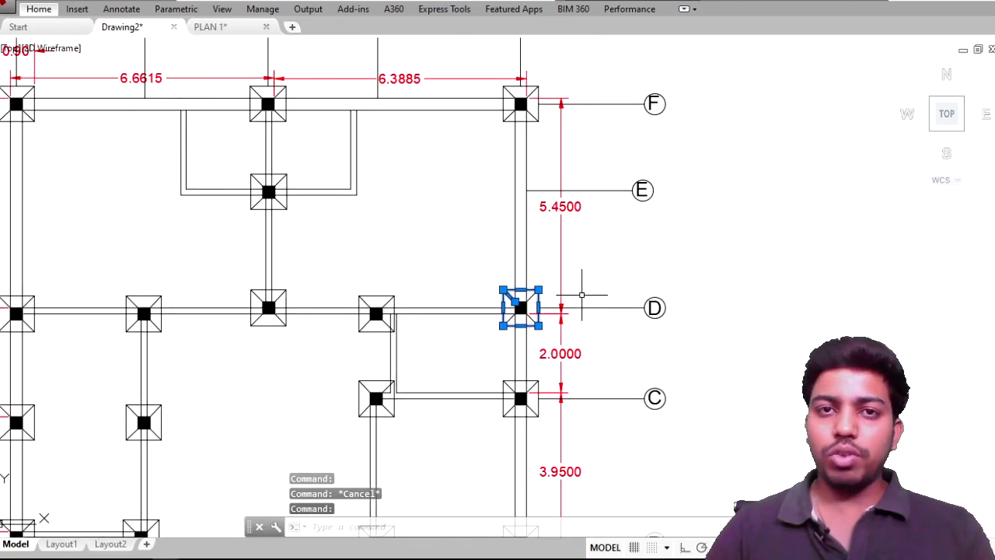
pyautogui.scroll(-2, 680, 309)
pyautogui.scroll(-2, 620, 218)
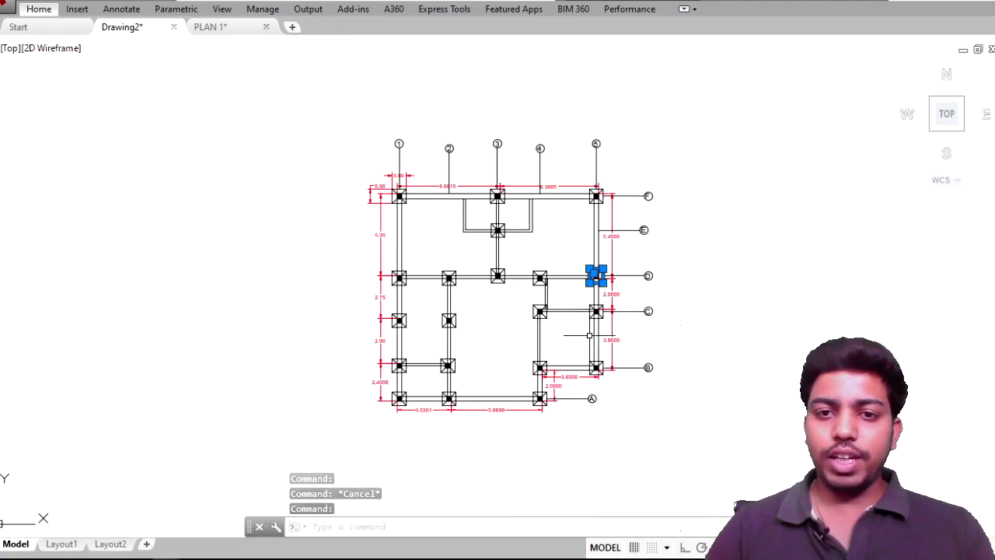
pyautogui.press('Escape')
pyautogui.scroll(5, 344, 322)
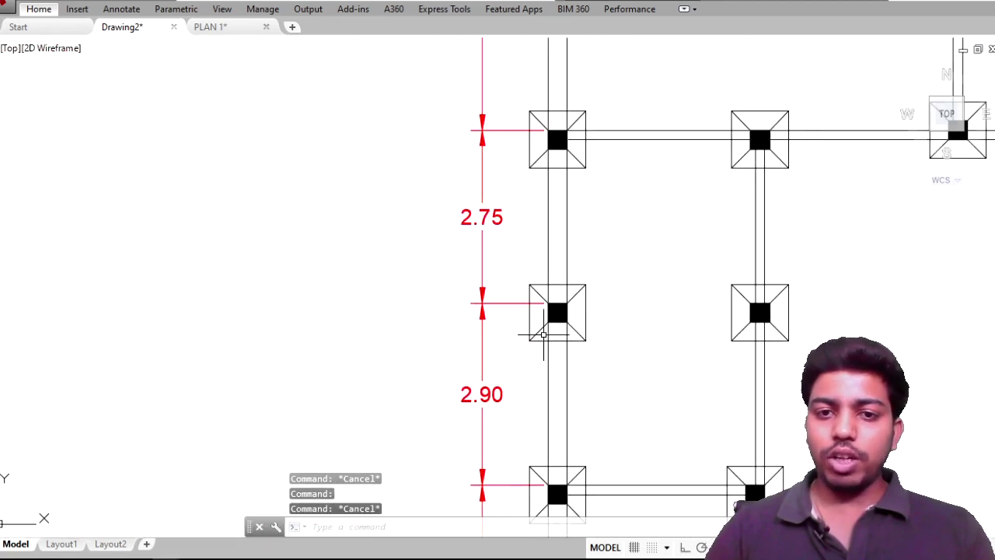
pyautogui.click(539, 340)
pyautogui.scroll(-2, 540, 340)
pyautogui.scroll(-1, 544, 326)
pyautogui.scroll(2, 460, 285)
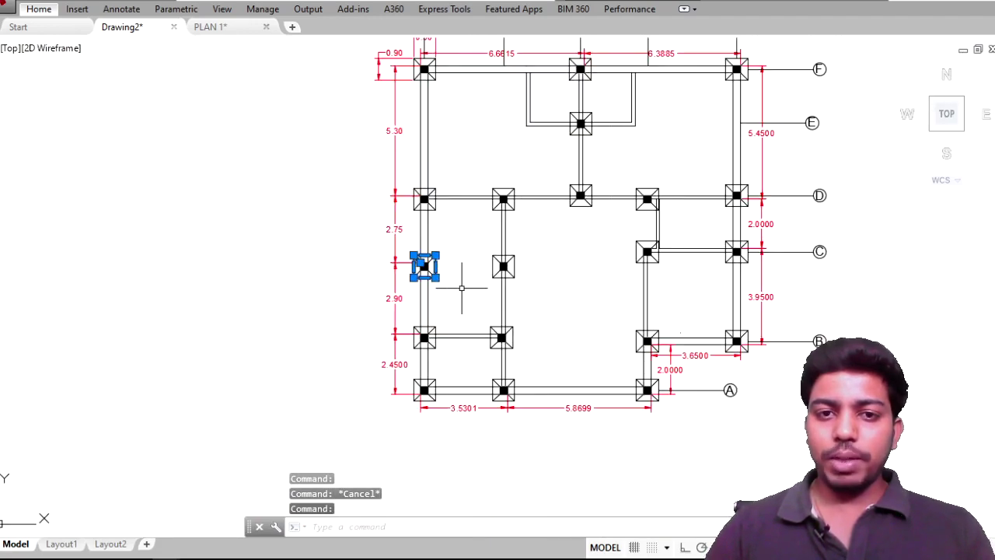
pyautogui.scroll(1, 464, 294)
pyautogui.moveTo(464, 294); pyautogui.dragTo(354, 414, button='middle')
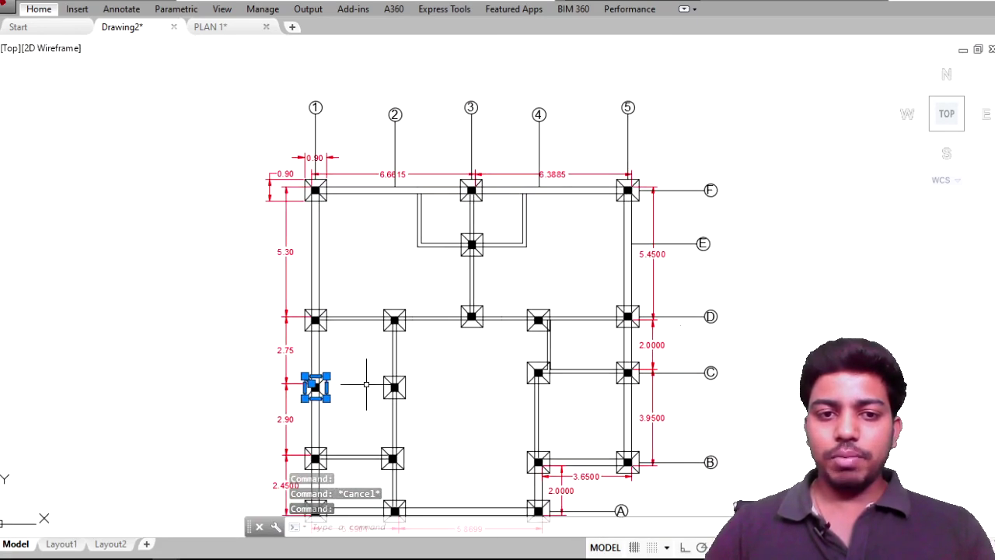
pyautogui.scroll(2, 379, 366)
pyautogui.scroll(-2, 379, 365)
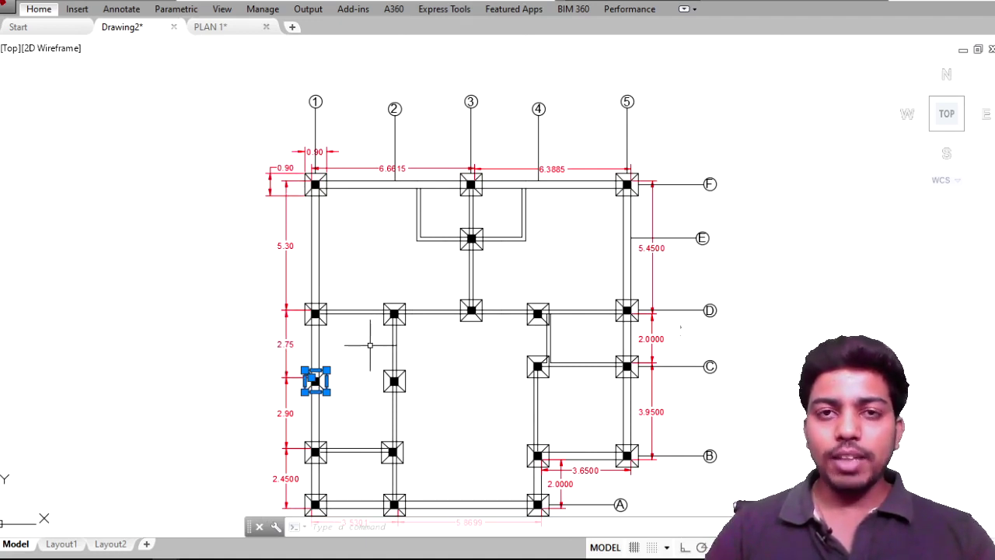
pyautogui.press('Escape')
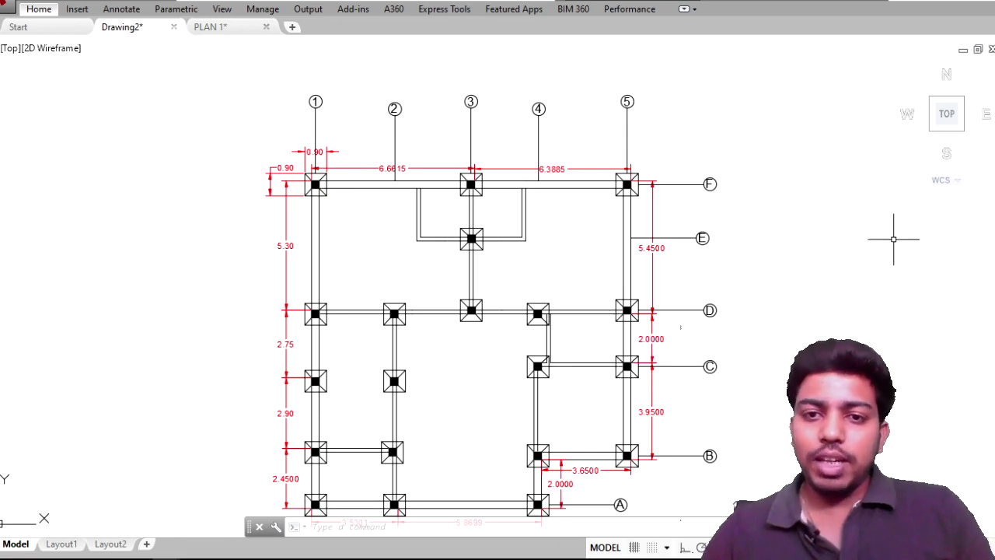
pyautogui.moveTo(849, 281); pyautogui.dragTo(775, 241, button='middle')
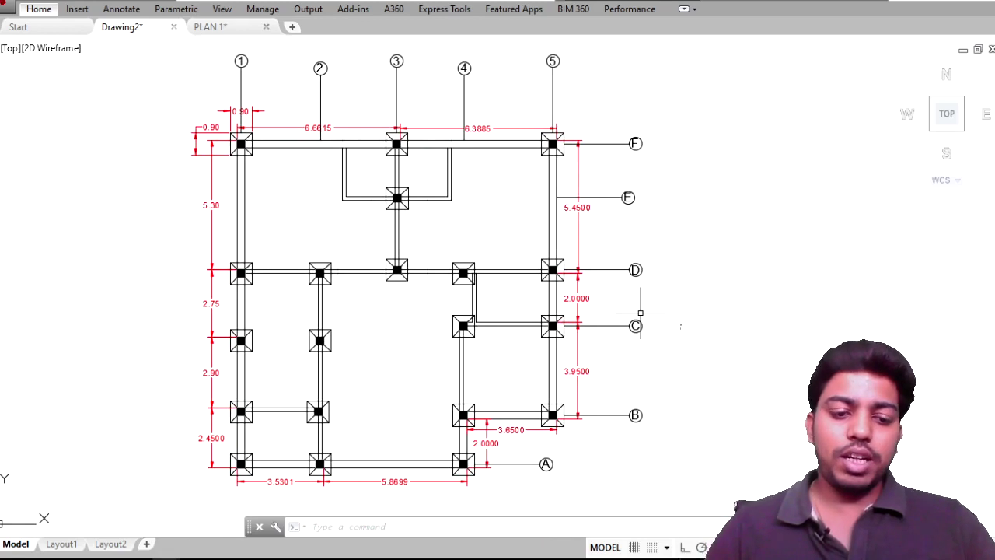
pyautogui.write('R')
pyautogui.press('Escape')
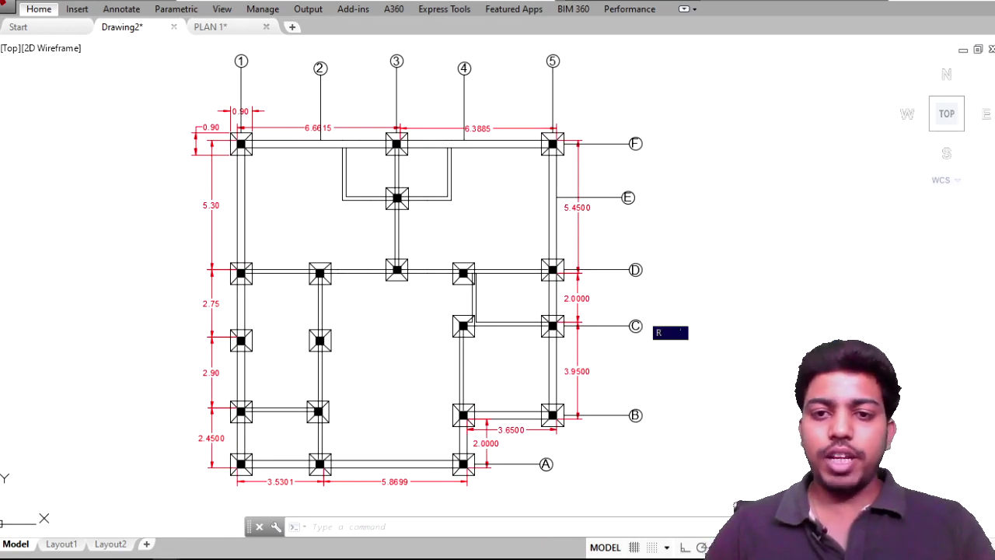
pyautogui.press('Escape')
pyautogui.scroll(4, 542, 290)
pyautogui.scroll(-2, 543, 292)
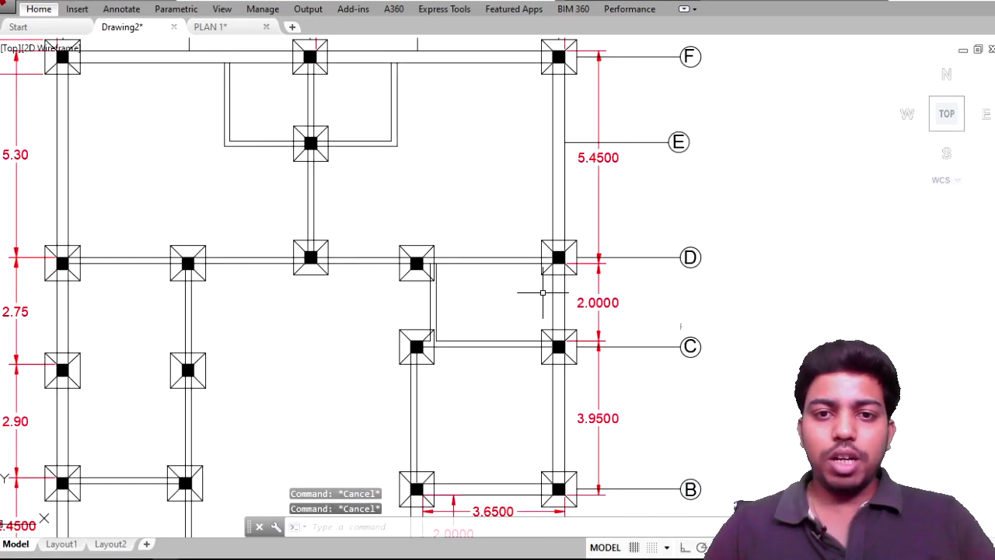
pyautogui.scroll(-2, 495, 308)
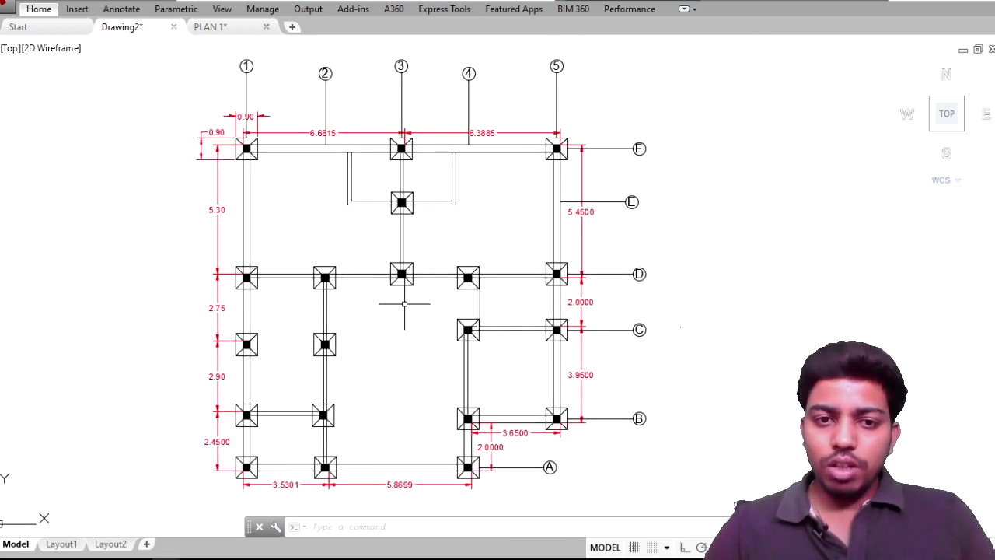
pyautogui.scroll(-2, 420, 362)
pyautogui.scroll(2, 484, 370)
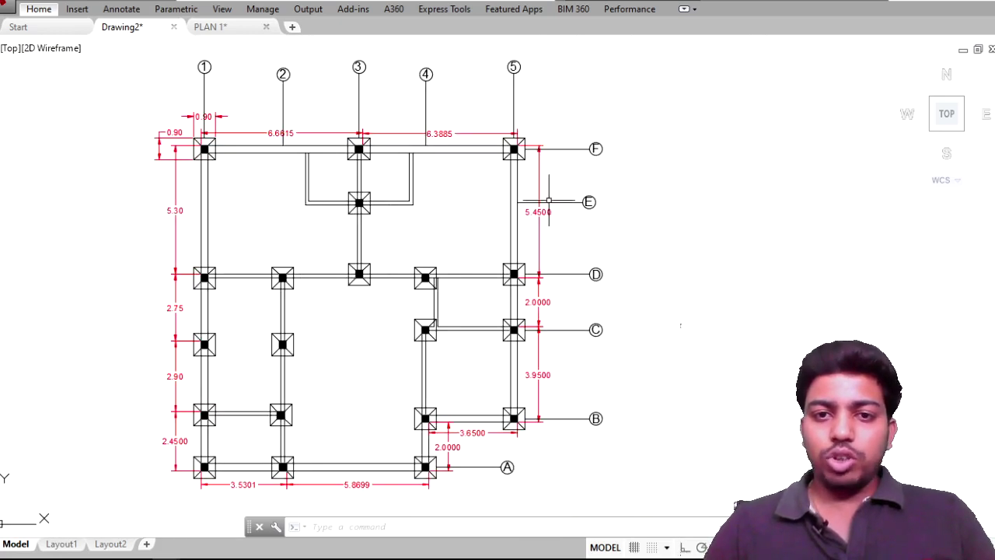
pyautogui.scroll(4, 549, 200)
pyautogui.scroll(-2, 615, 241)
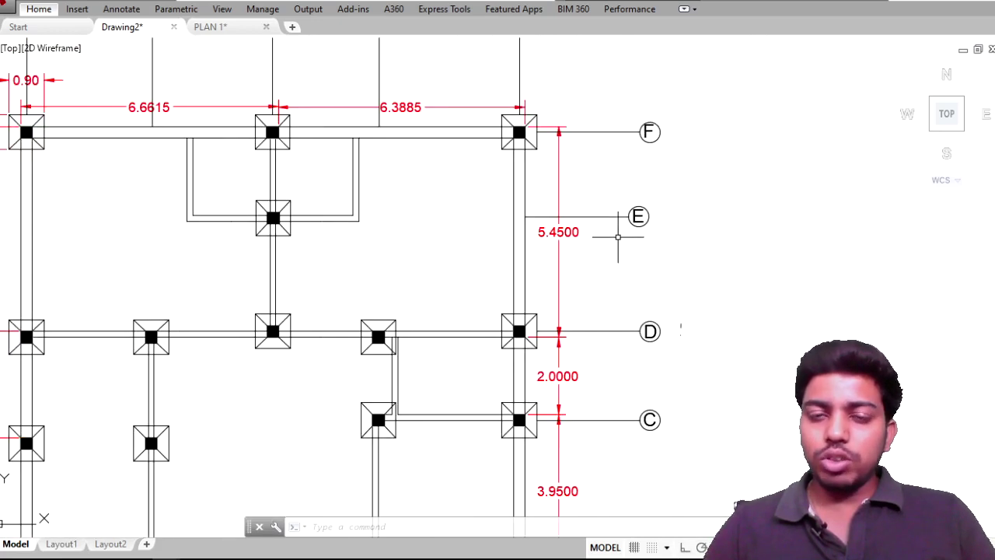
pyautogui.scroll(-2, 621, 252)
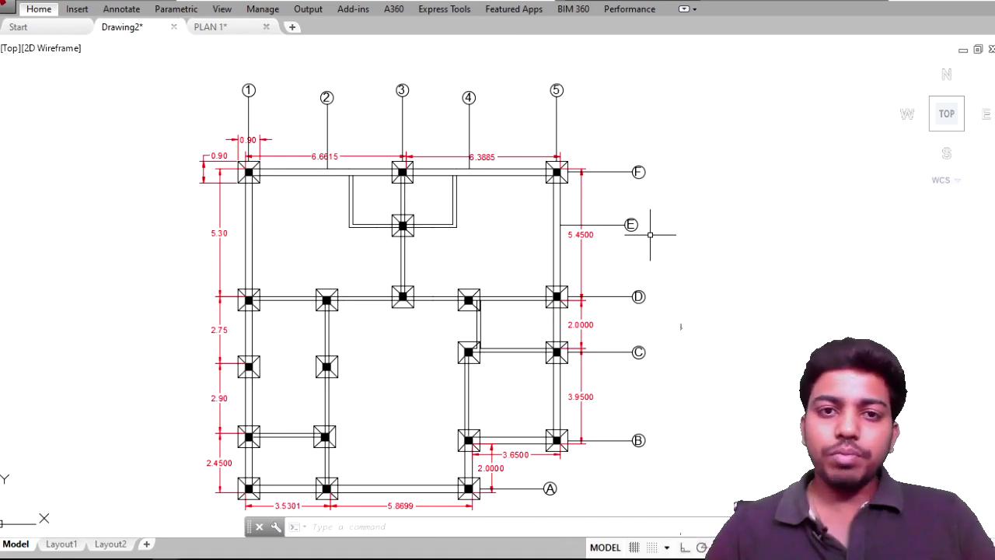
pyautogui.scroll(2, 650, 234)
pyautogui.moveTo(651, 233)
pyautogui.mouseDown(button='middle')
pyautogui.moveTo(838, 255)
pyautogui.moveTo(898, 222)
pyautogui.mouseUp(button='middle')
pyautogui.scroll(-2, 899, 224)
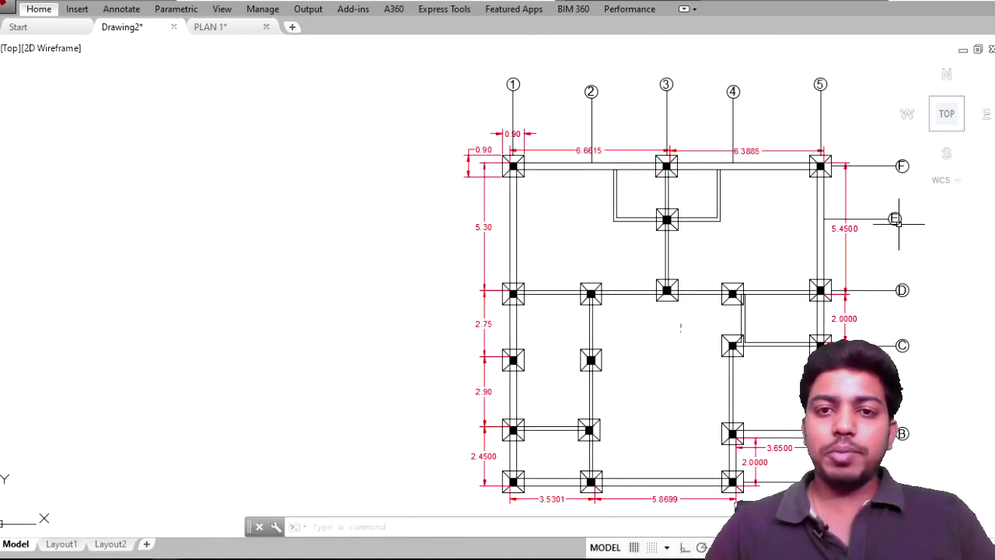
pyautogui.moveTo(900, 261); pyautogui.dragTo(776, 226, button='middle')
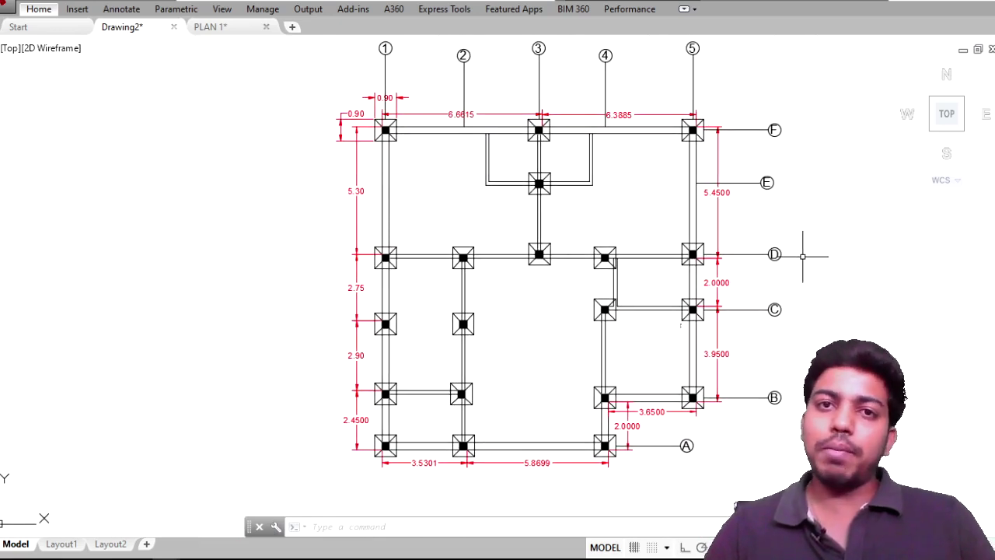
pyautogui.scroll(-1, 801, 256)
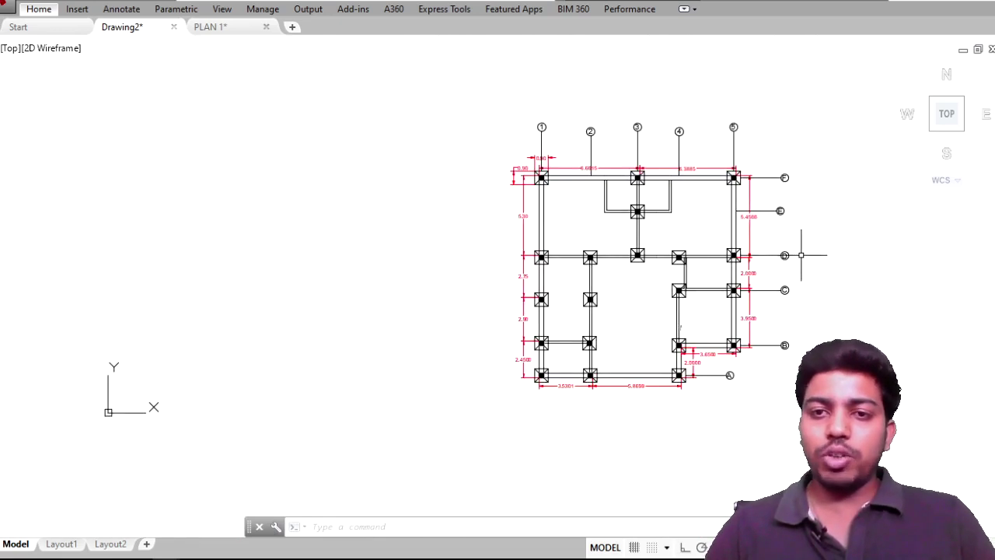
pyautogui.scroll(1, 802, 256)
pyautogui.moveTo(795, 256); pyautogui.dragTo(738, 262, button='middle')
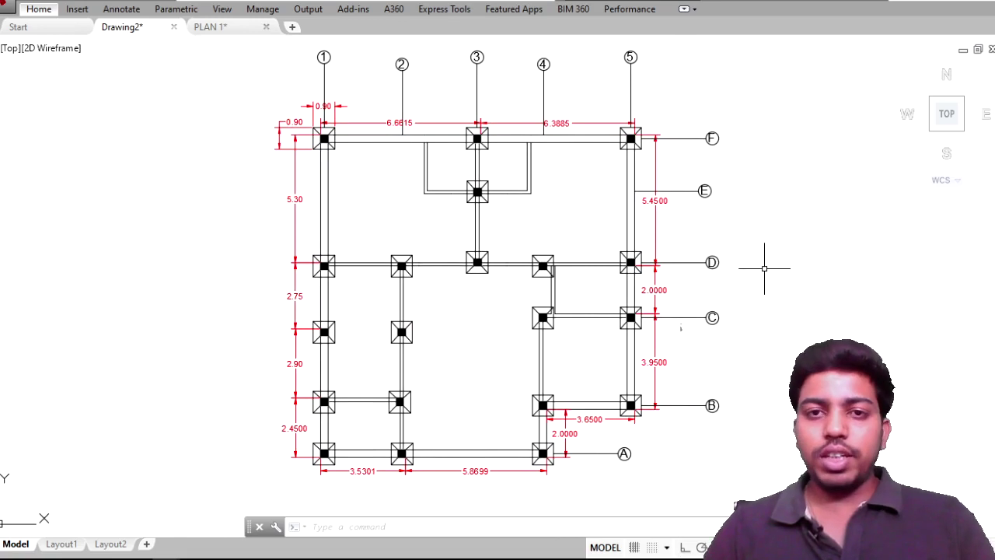
pyautogui.moveTo(754, 293); pyautogui.dragTo(738, 289, button='middle')
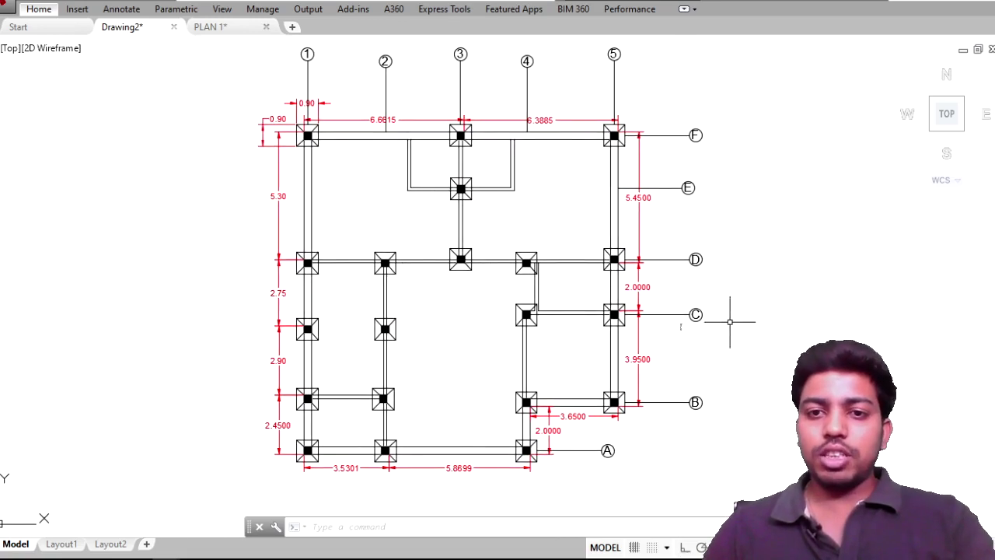